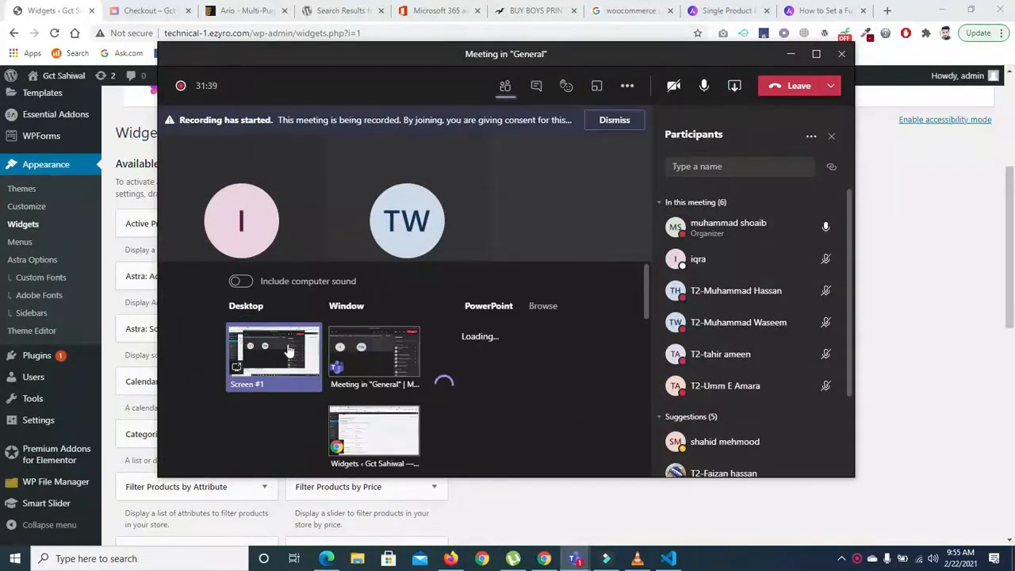
Present Screen #1, the whole desktop, in the Teams meeting
{"action": "left_click", "coordinate": [253, 349]}
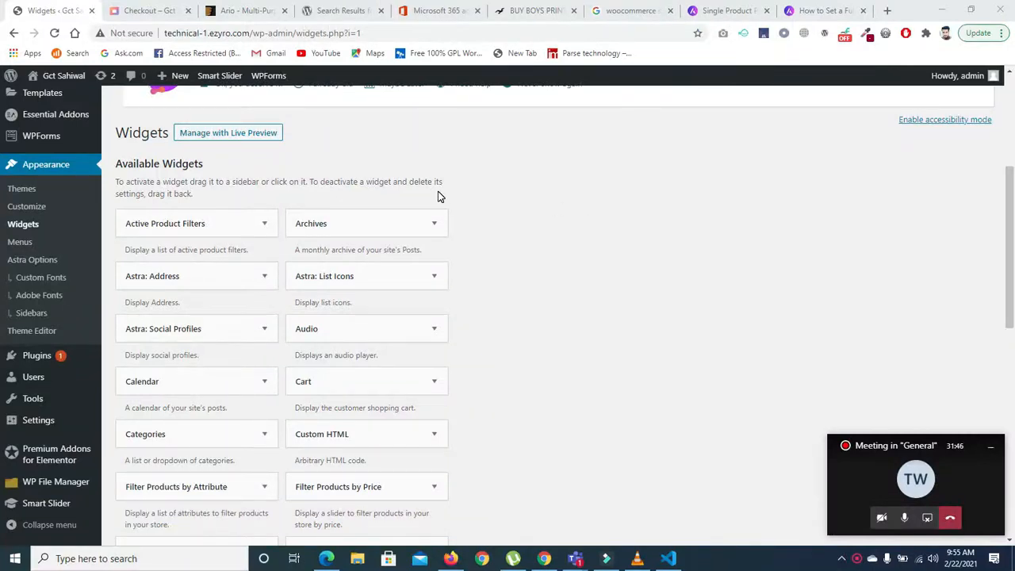
Go to the WooCommerce Products list from the admin sidebar, which lands on the login page
{"action": "left_click_drag", "start_coordinate": [1013, 258], "coordinate": [1013, 153]}
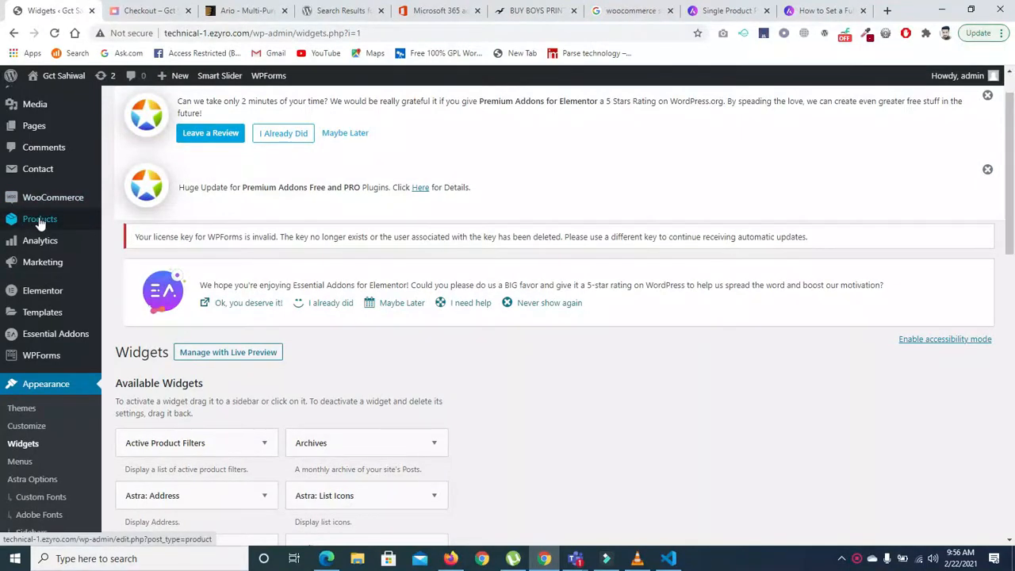
{"action": "mouse_move", "coordinate": [575, 559]}
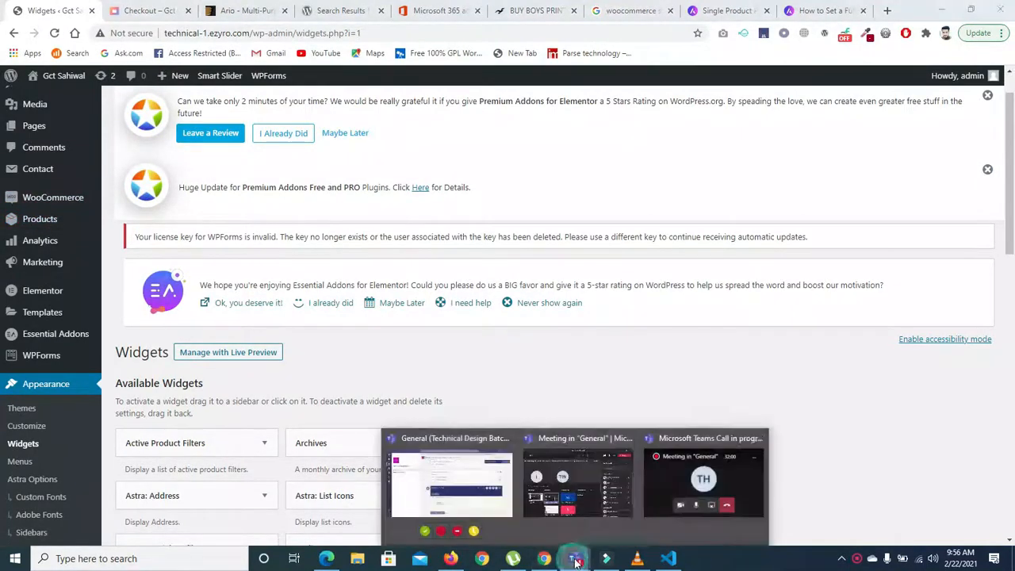
{"action": "left_click", "coordinate": [665, 497]}
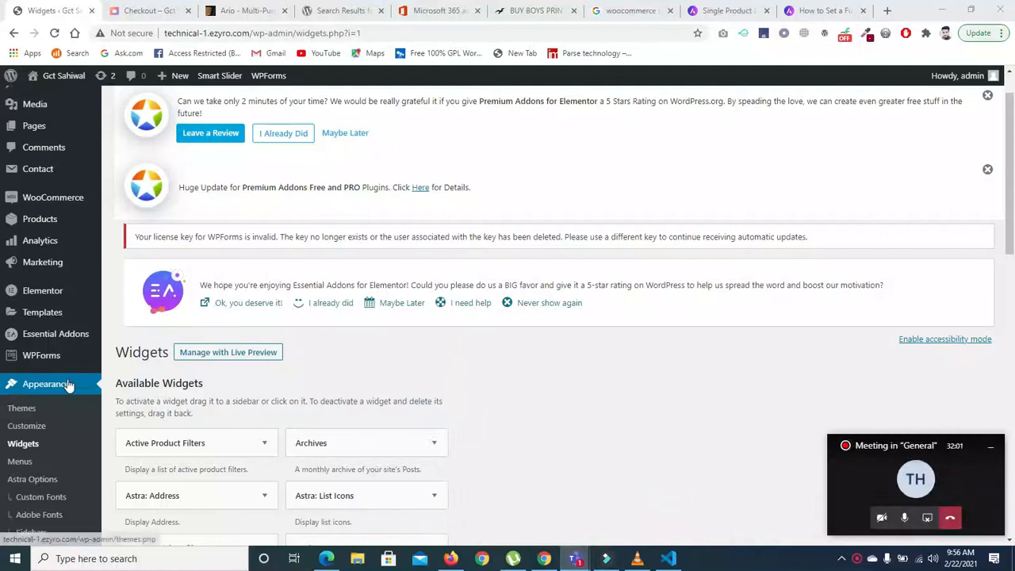
{"action": "left_click", "coordinate": [44, 228]}
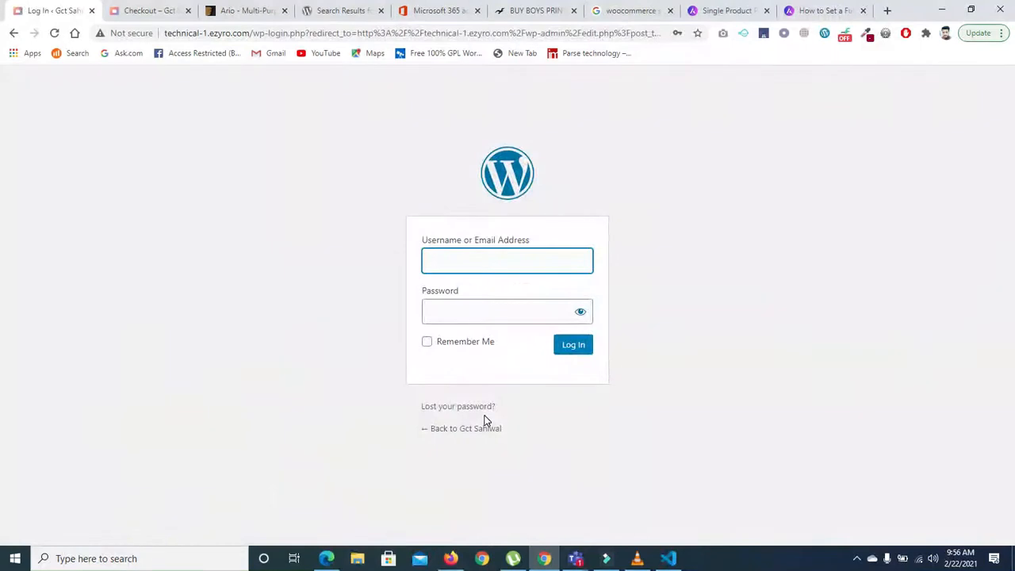
Log back in with the saved admin credentials and review the Products list
{"action": "left_click", "coordinate": [466, 272]}
{"action": "left_click", "coordinate": [465, 293]}
{"action": "left_click", "coordinate": [571, 348]}
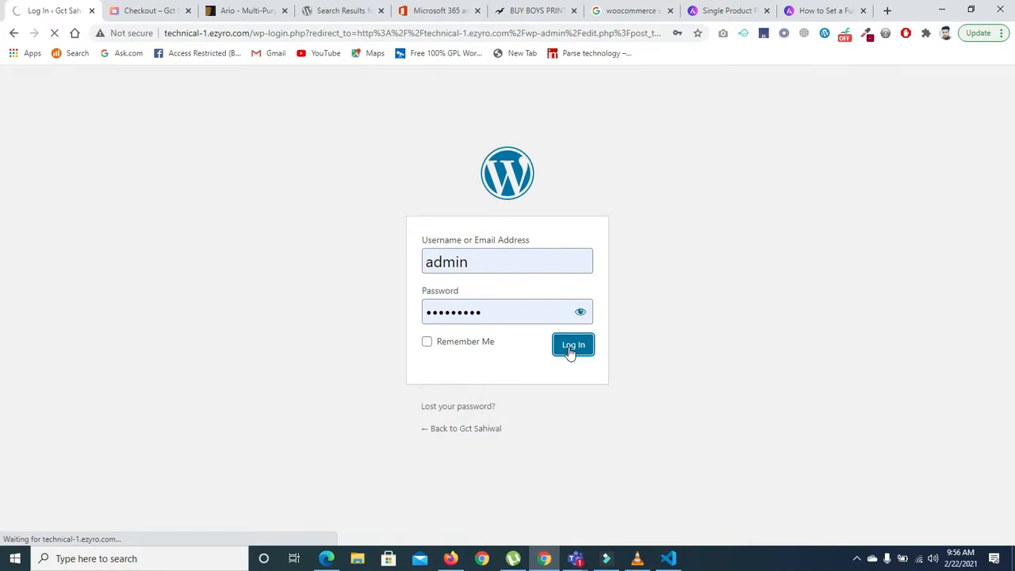
{"action": "mouse_move", "coordinate": [574, 559]}
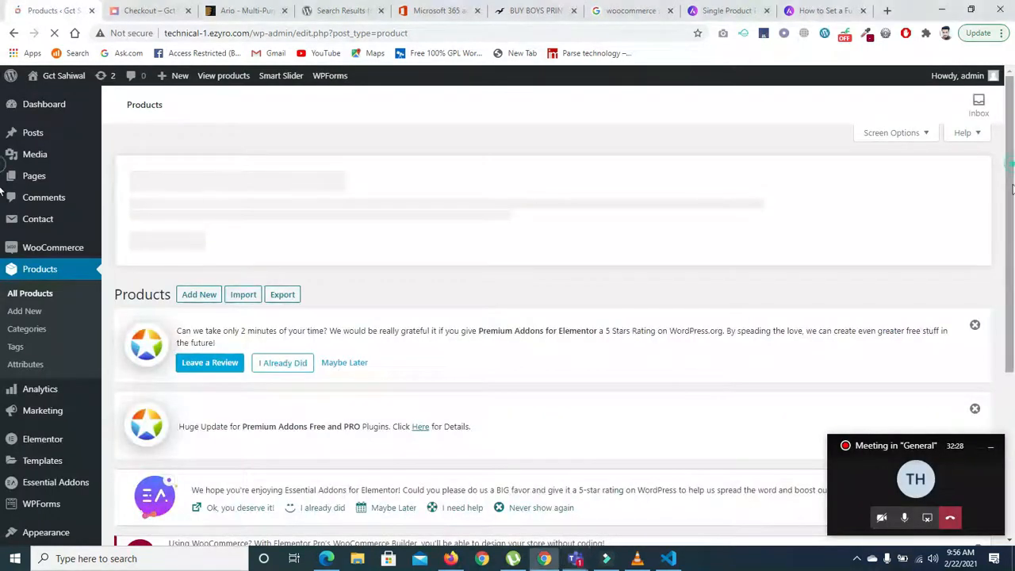
{"action": "scroll", "coordinate": [1012, 188], "scroll_direction": "down", "scroll_amount": 3}
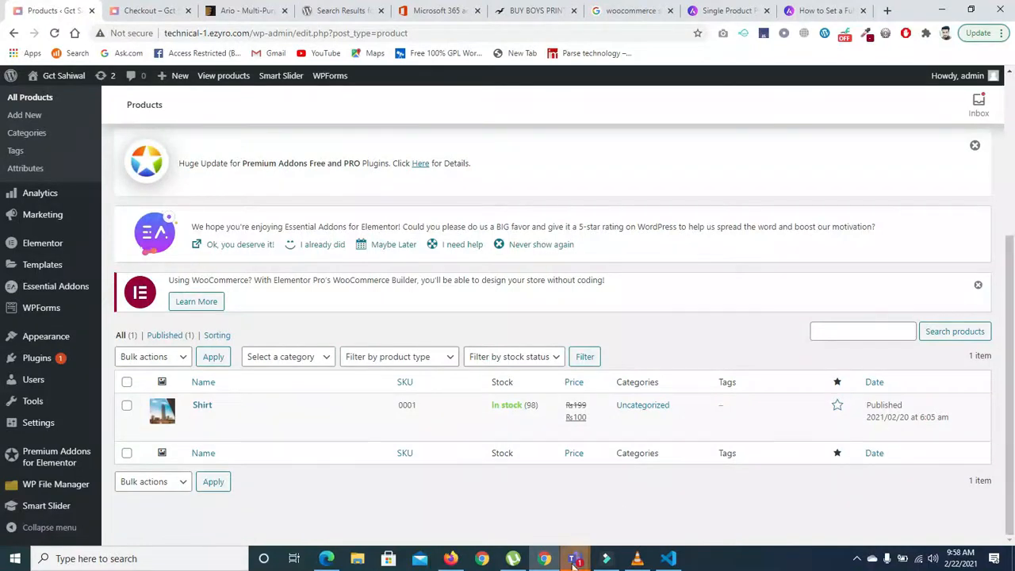
Restore the compact meeting window and return to the top of the Shirt product list
{"action": "left_click", "coordinate": [646, 487]}
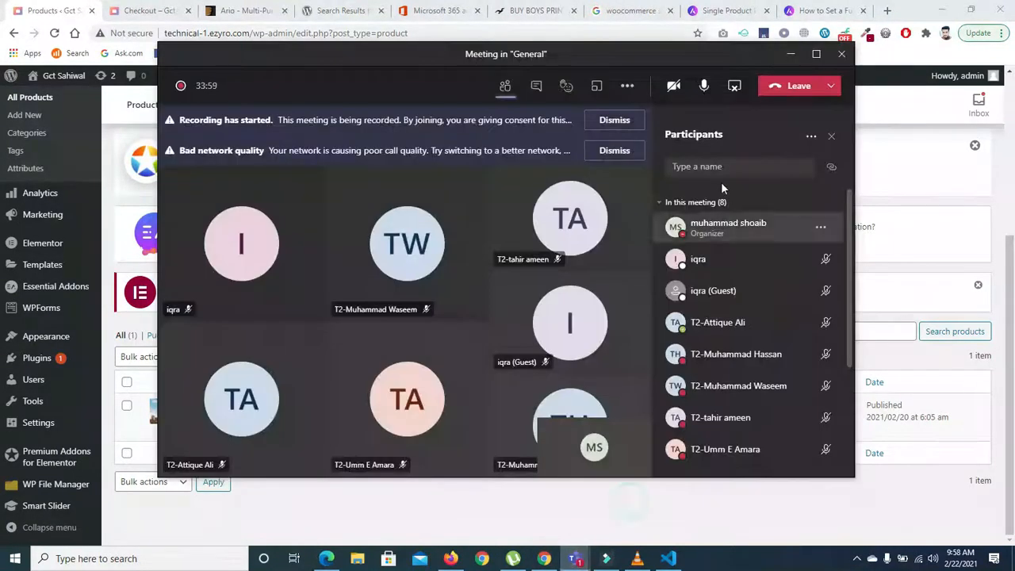
{"action": "left_click", "coordinate": [791, 54]}
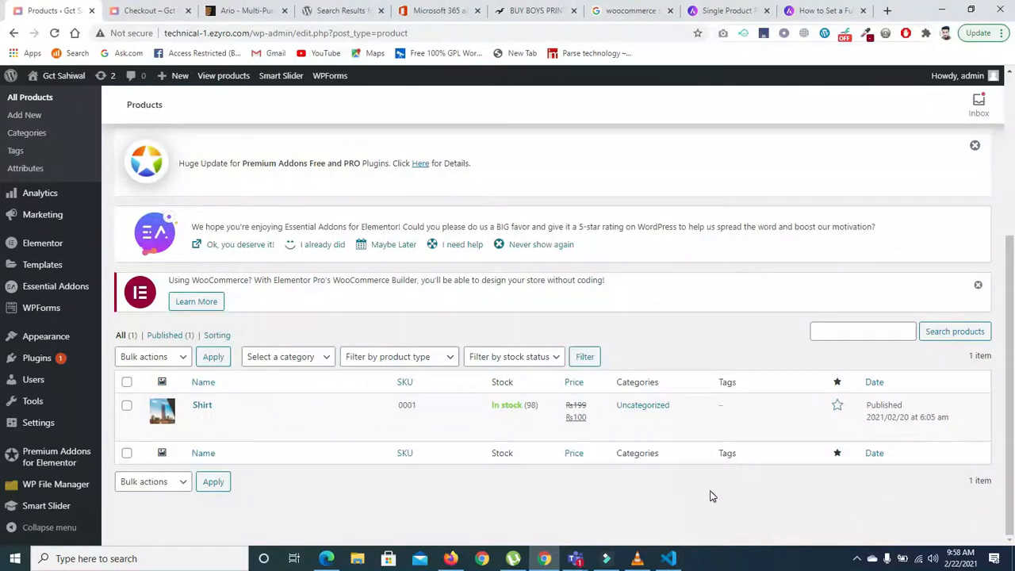
{"action": "mouse_move", "coordinate": [575, 560]}
{"action": "left_click", "coordinate": [651, 474]}
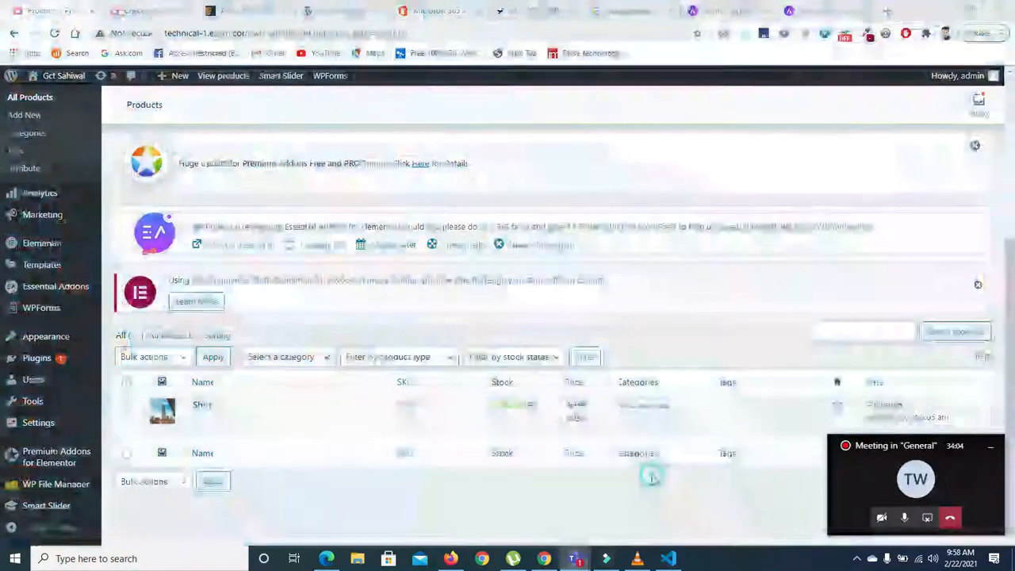
{"action": "mouse_move", "coordinate": [1010, 303]}
{"action": "left_mouse_down"}
{"action": "mouse_move", "coordinate": [1010, 260]}
{"action": "mouse_move", "coordinate": [1010, 310]}
{"action": "left_mouse_up"}
{"action": "mouse_move", "coordinate": [290, 406]}
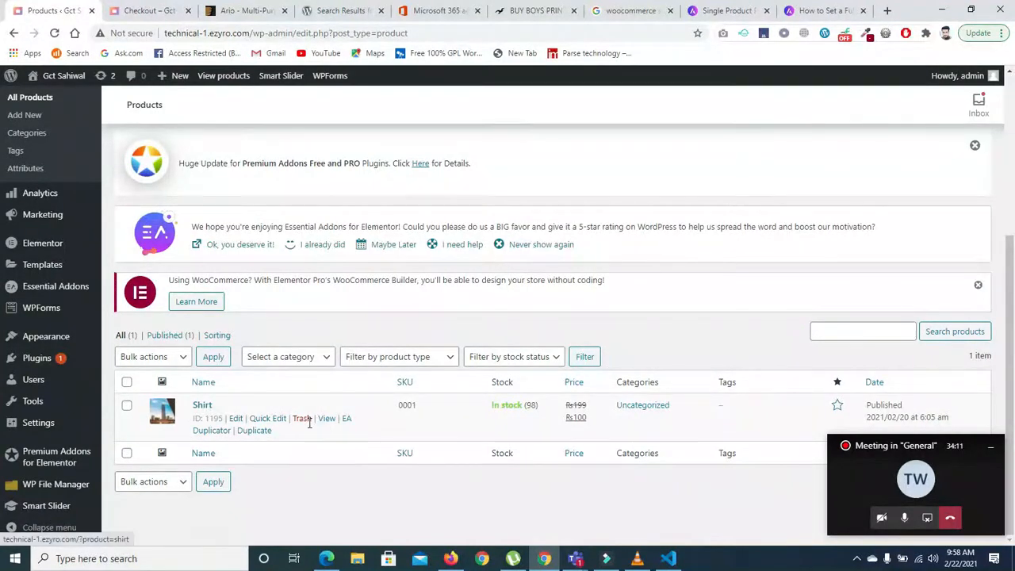
{"action": "scroll", "coordinate": [699, 255], "scroll_direction": "up", "scroll_amount": 3}
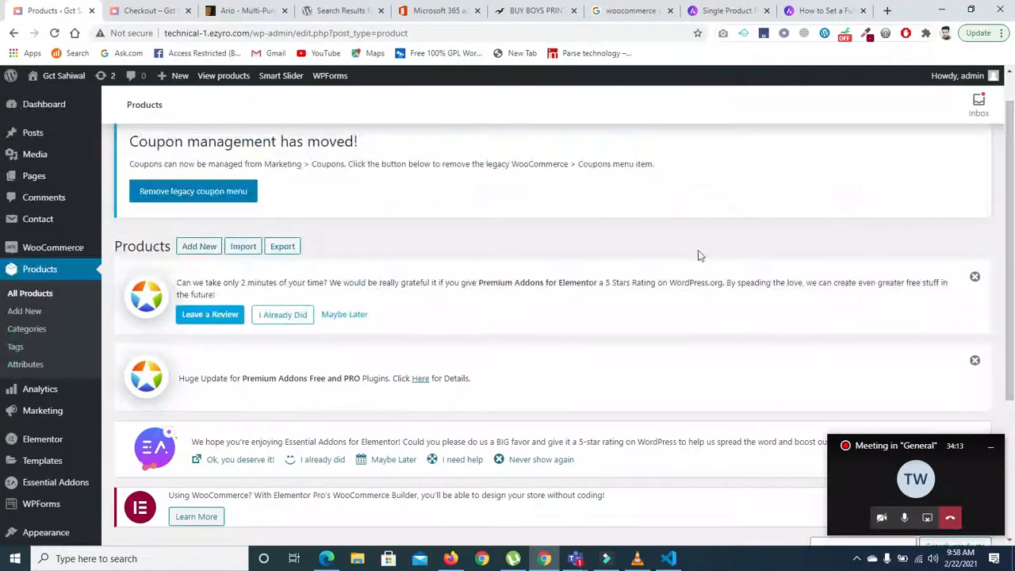
Start a new product and copy the title BOYS PRINTED SWEATSHIRT from the Breakout store page
{"action": "left_click", "coordinate": [198, 249]}
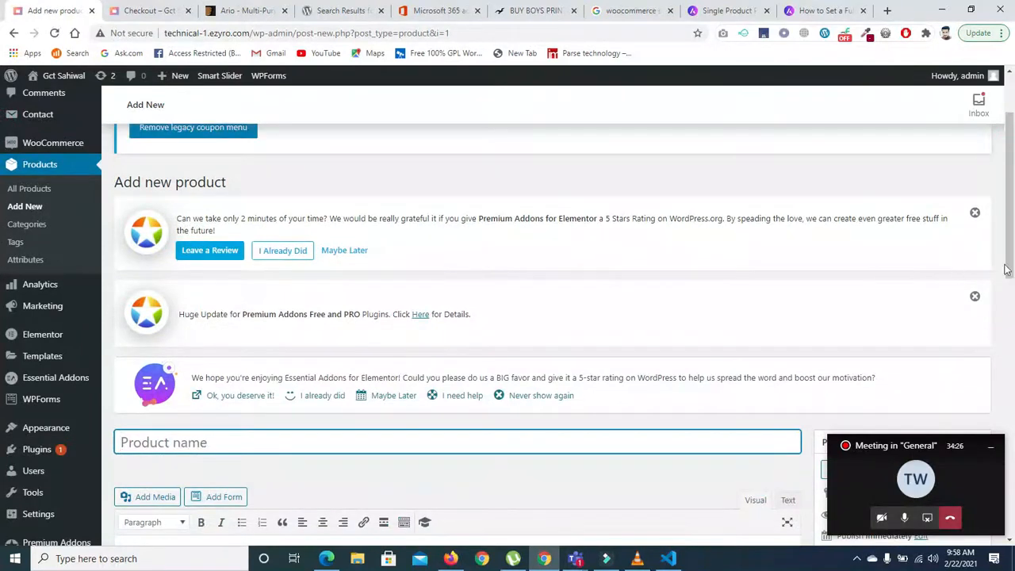
{"action": "scroll", "coordinate": [986, 281], "scroll_direction": "down", "scroll_amount": 3}
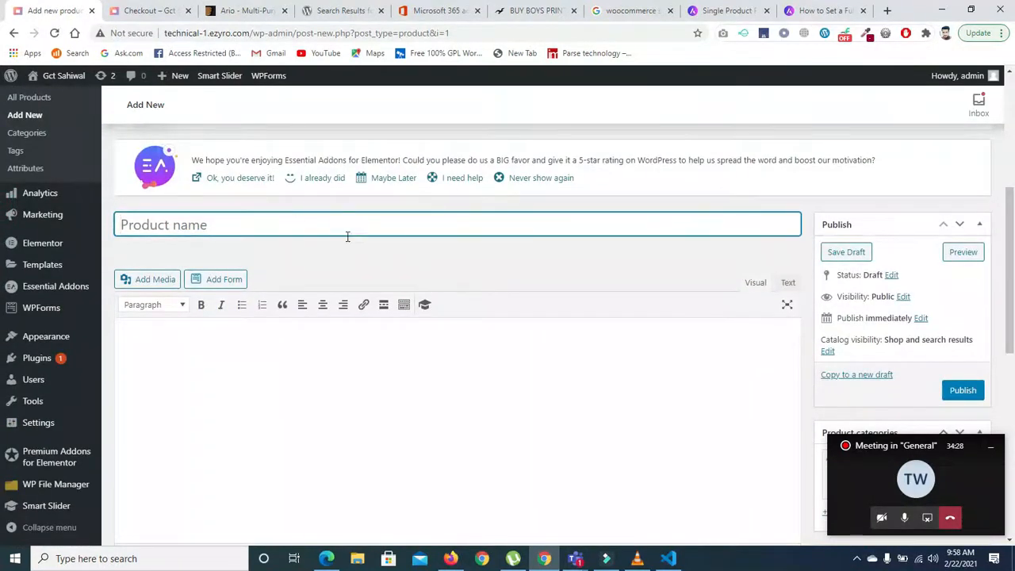
{"action": "left_click", "coordinate": [539, 10]}
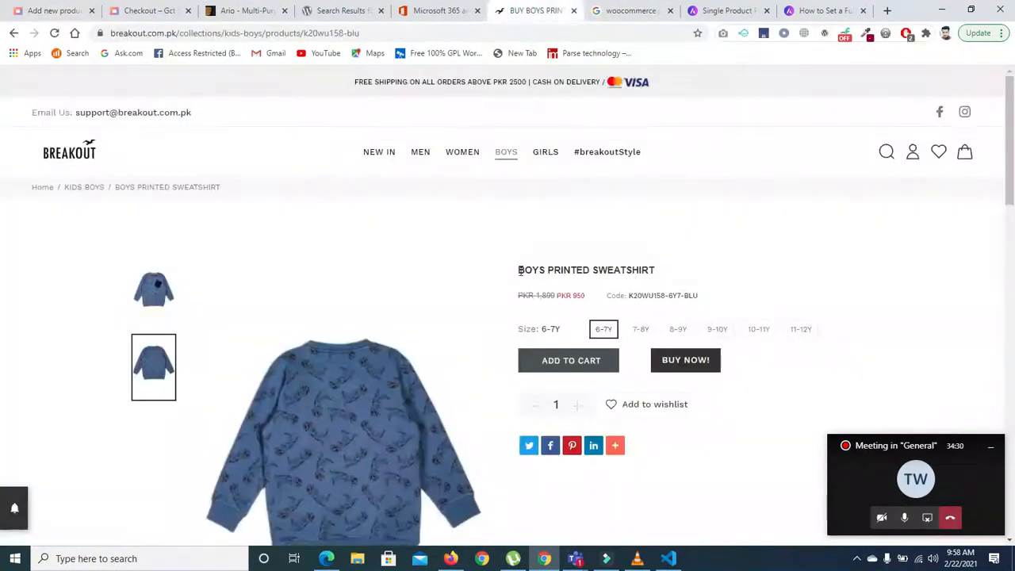
{"action": "left_click_drag", "start_coordinate": [519, 269], "coordinate": [661, 278]}
{"action": "key", "text": "ctrl+c"}
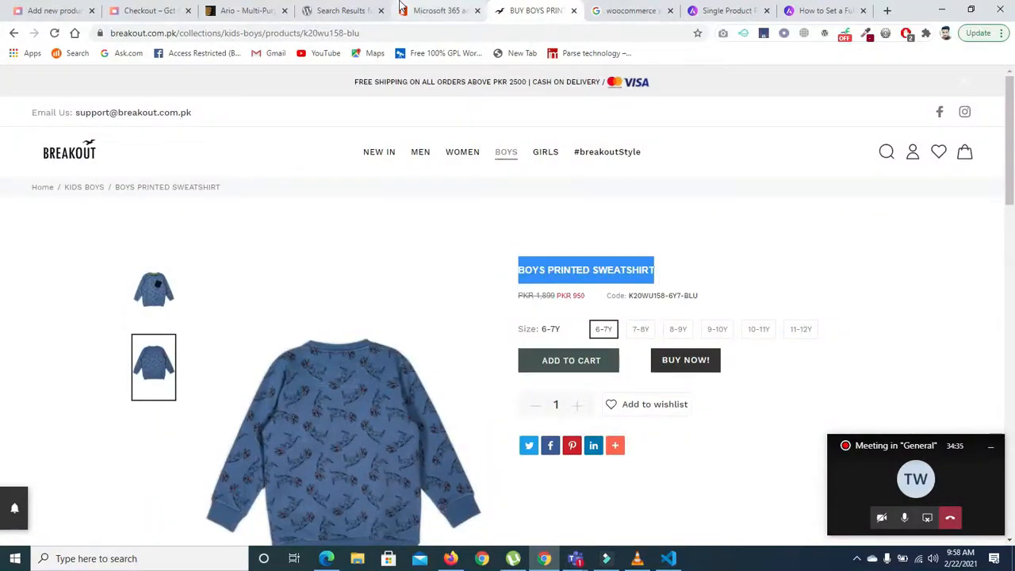
Paste BOYS PRINTED SWEATSHIRT as the product name and move into the description to autosave
{"action": "left_click", "coordinate": [36, 10]}
{"action": "left_click", "coordinate": [197, 224]}
{"action": "key", "text": "ctrl+v"}
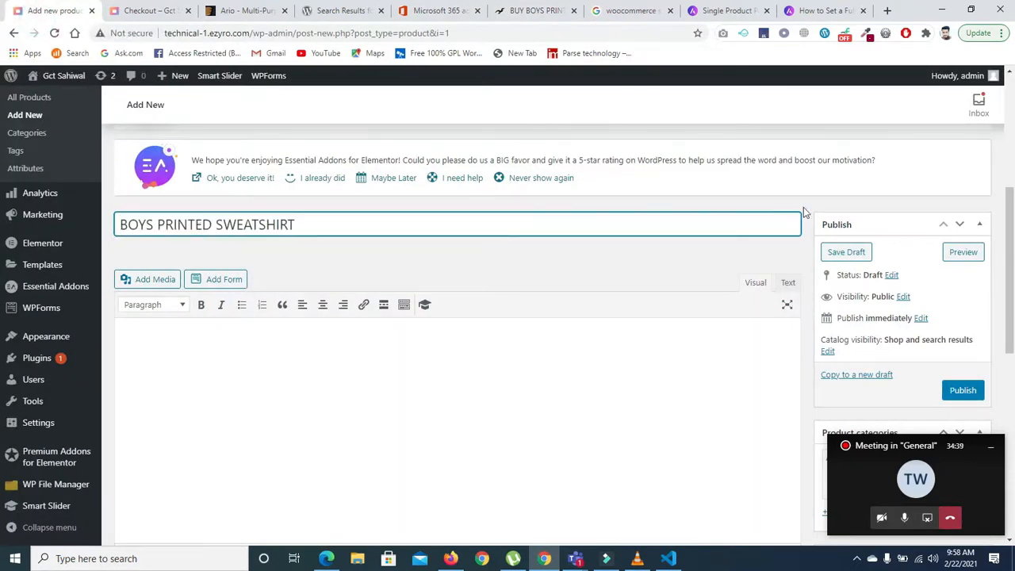
{"action": "scroll", "coordinate": [500, 261], "scroll_direction": "down", "scroll_amount": 3}
{"action": "scroll", "coordinate": [535, 256], "scroll_direction": "up", "scroll_amount": 1}
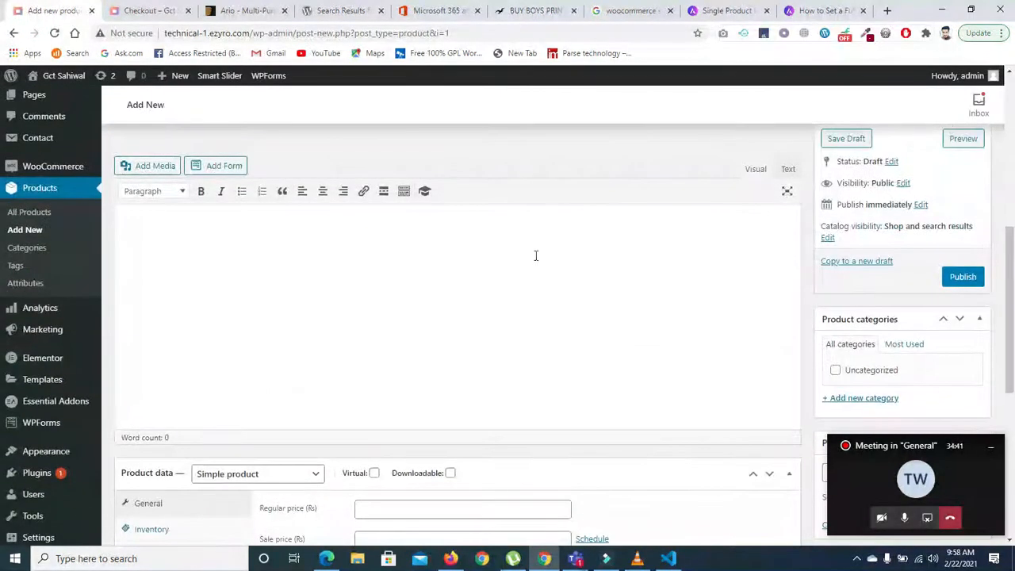
{"action": "left_click", "coordinate": [253, 221]}
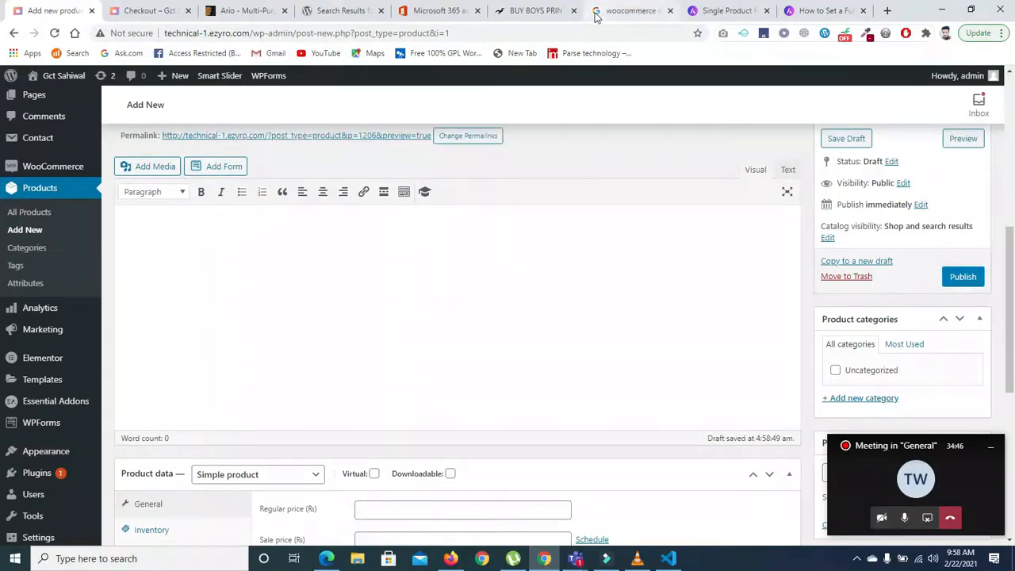
Look over the Breakout product page and select its footer contact details
{"action": "left_click", "coordinate": [623, 11]}
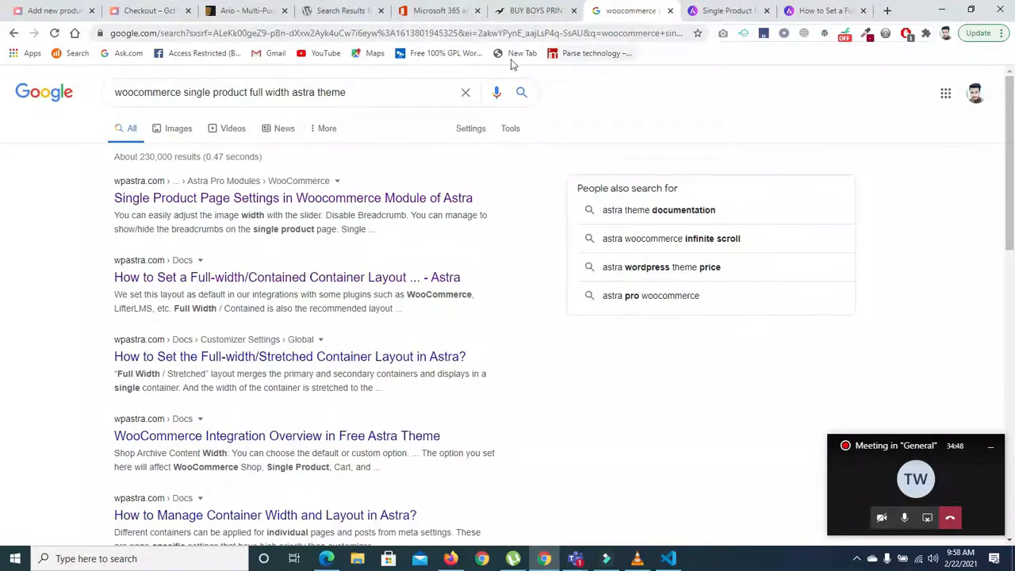
{"action": "left_click", "coordinate": [528, 10]}
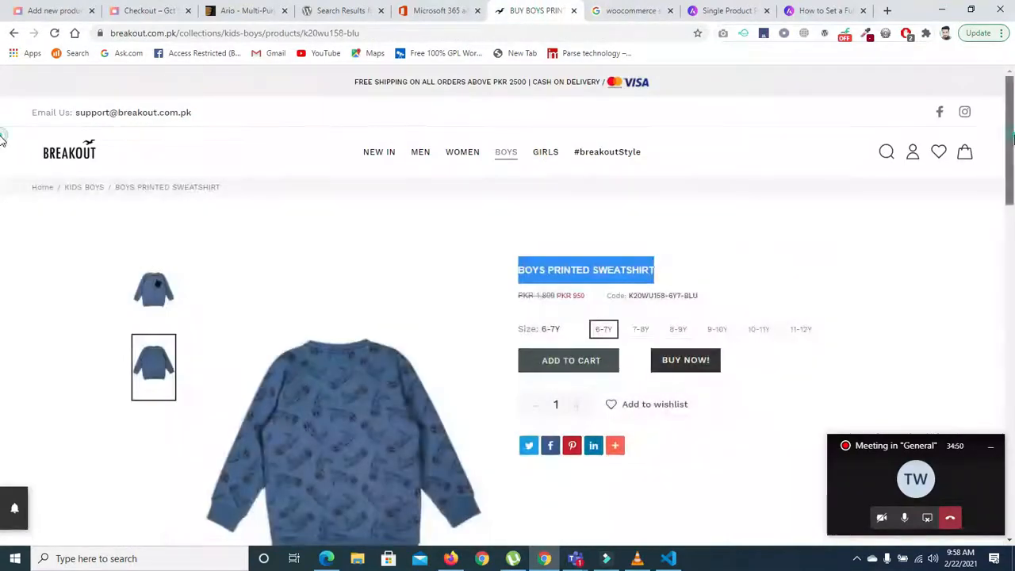
{"action": "scroll", "coordinate": [2, 313], "scroll_direction": "down", "scroll_amount": 15}
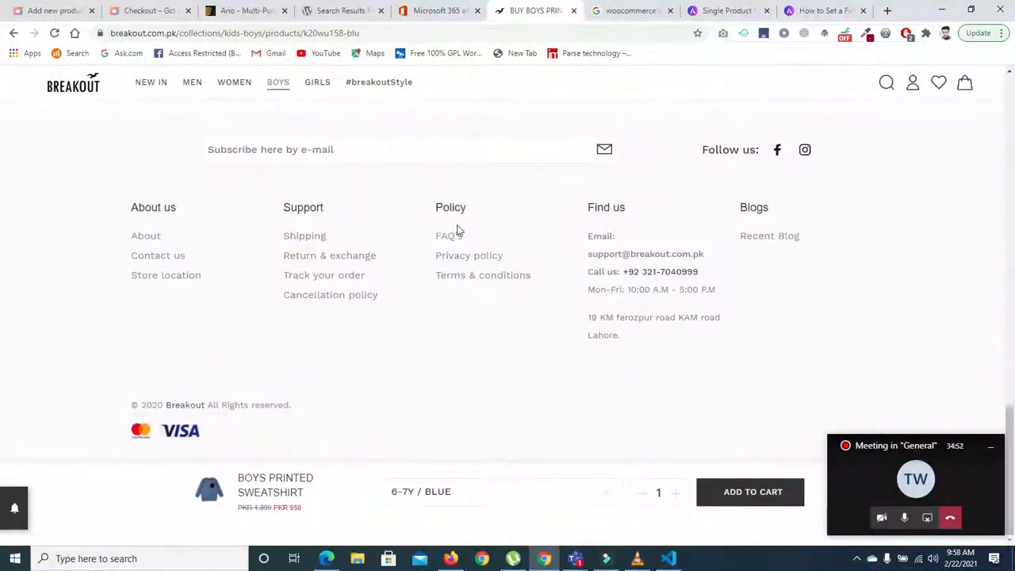
{"action": "left_click_drag", "start_coordinate": [587, 240], "coordinate": [640, 342]}
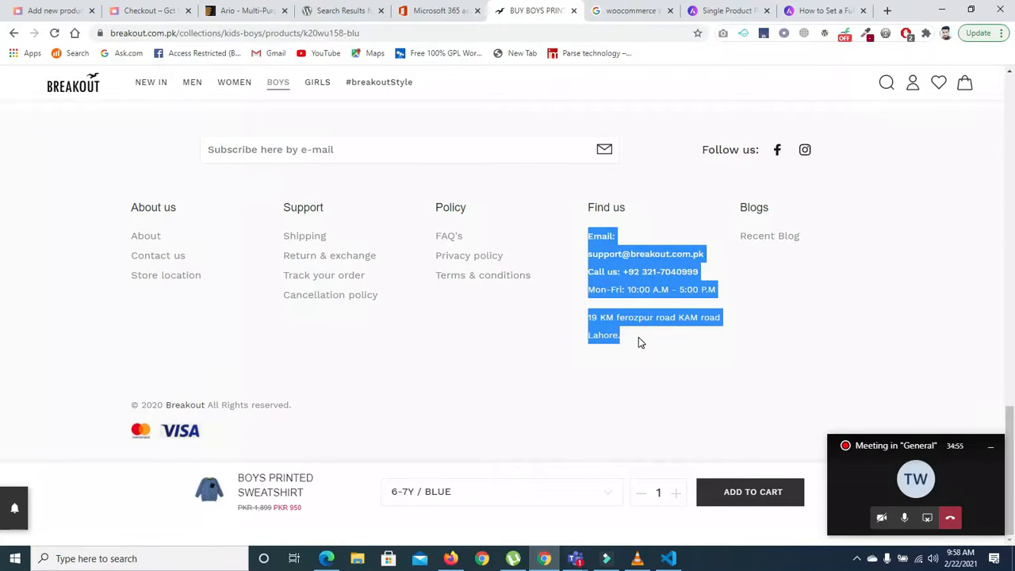
Go to google.com and search for 'lorem ipsum'
{"action": "left_click", "coordinate": [720, 12]}
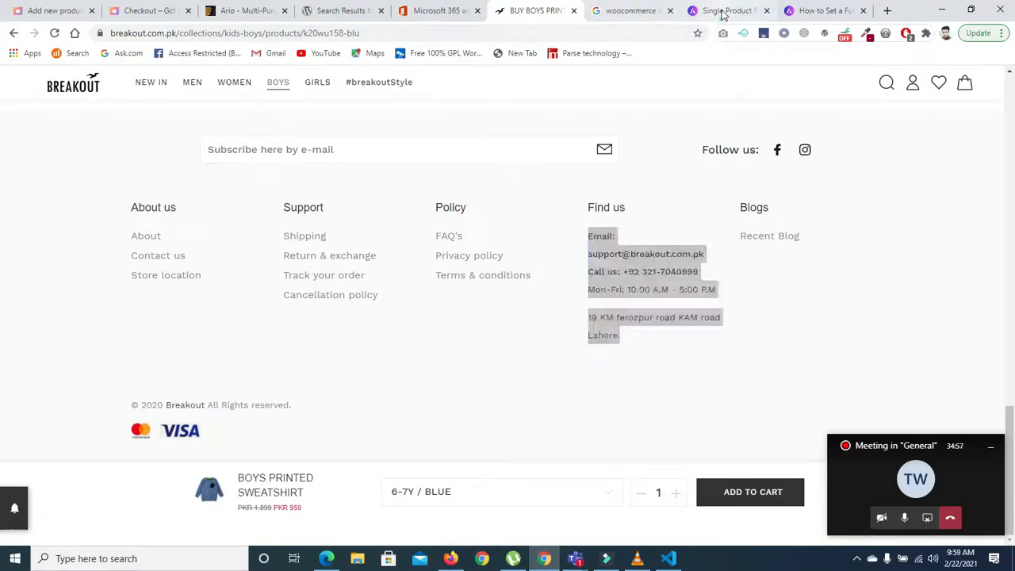
{"action": "left_click", "coordinate": [567, 34]}
{"action": "type", "text": "google.com"}
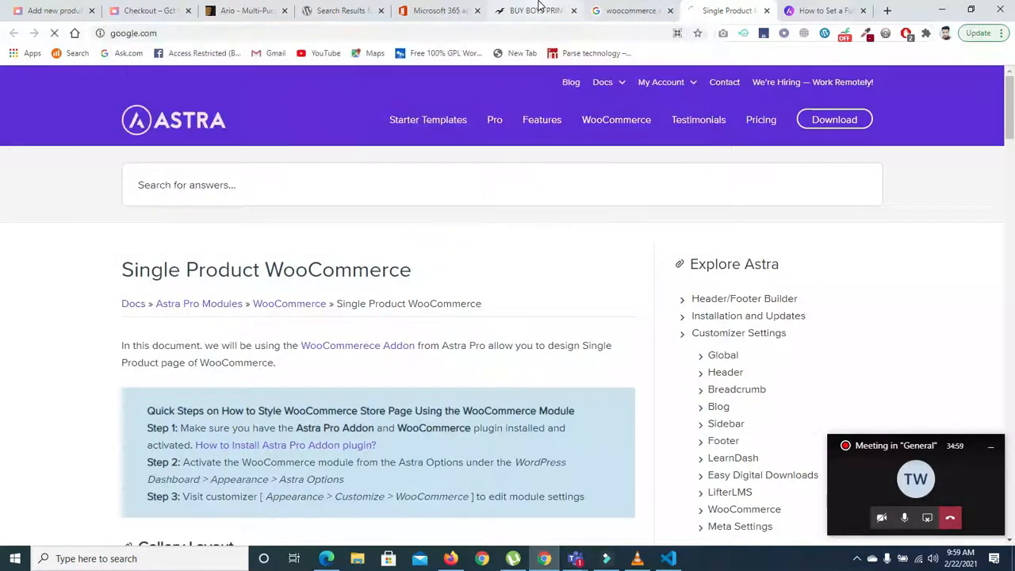
{"action": "key", "text": "Return"}
{"action": "type", "text": "ip"}
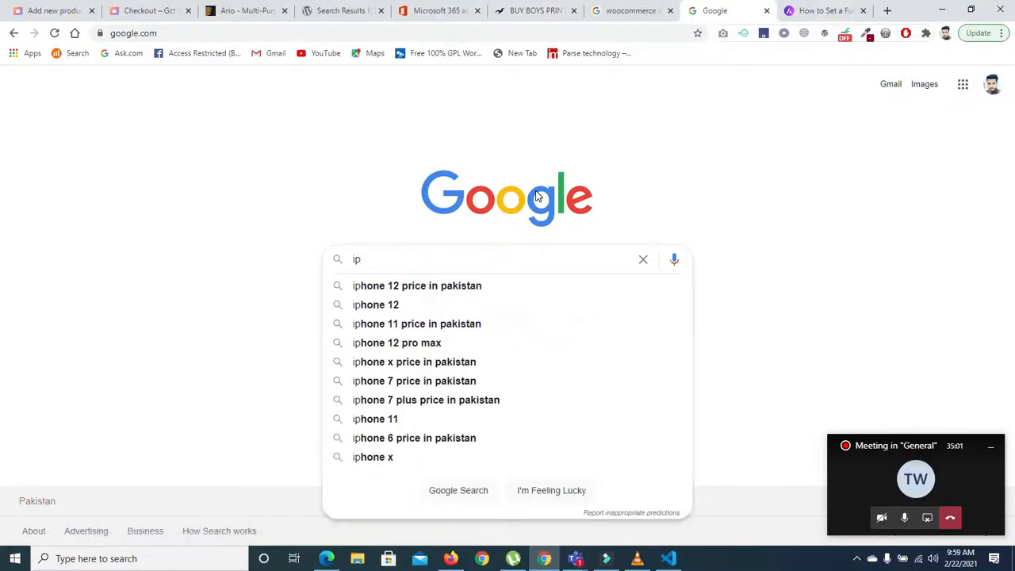
{"action": "key", "text": "BackSpace"}
{"action": "key", "text": "BackSpace"}
{"action": "type", "text": "lorem ipsum\\"}
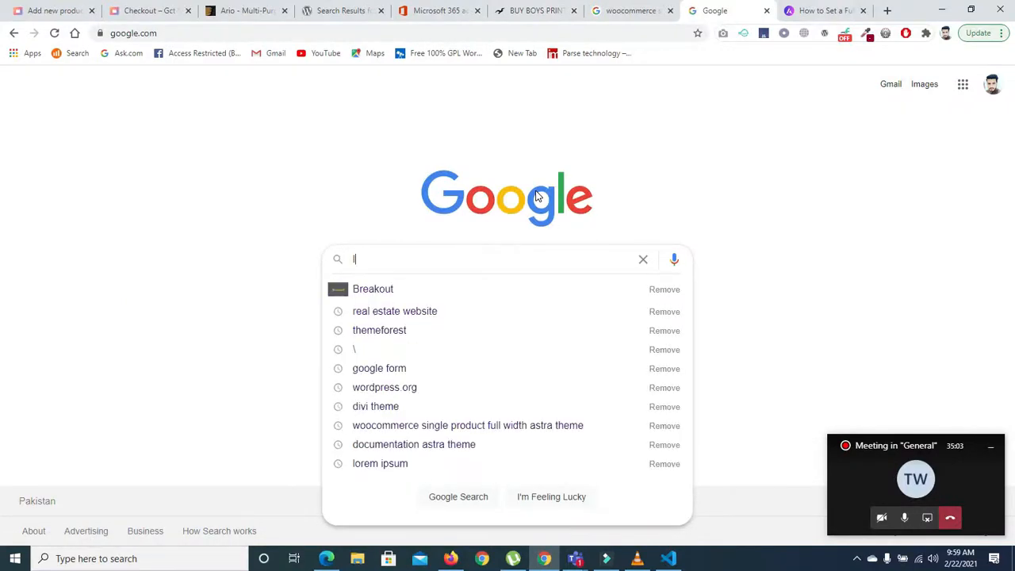
{"action": "key", "text": "Return"}
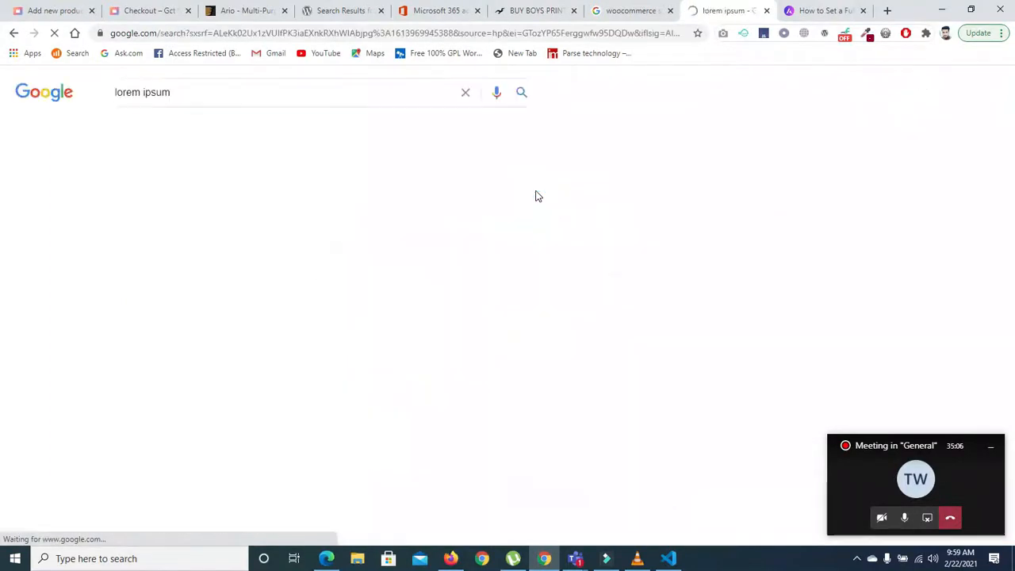
Copy the first paragraph from lipsum.com and place the cursor in the product description
{"action": "left_click", "coordinate": [239, 198]}
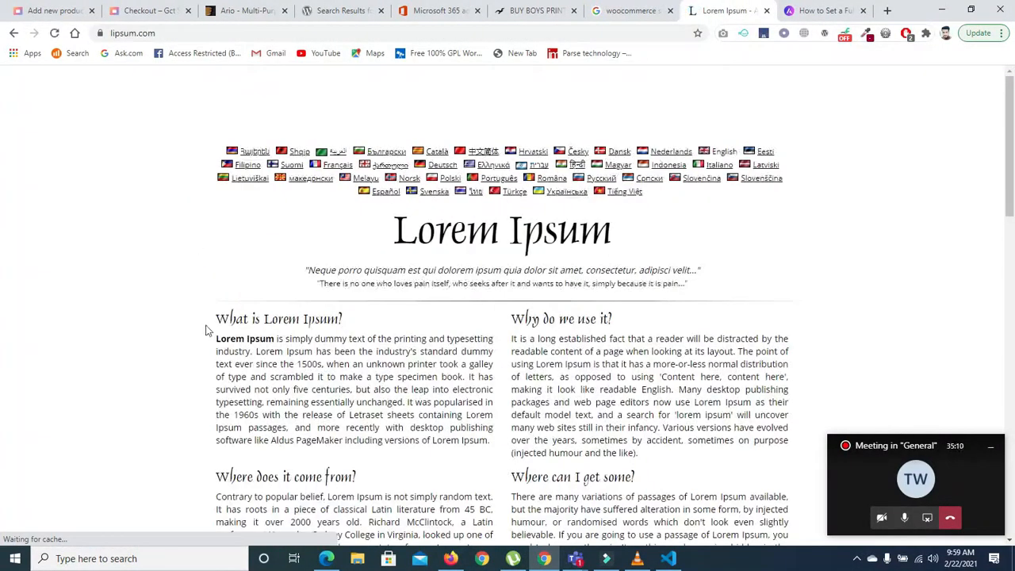
{"action": "left_click_drag", "start_coordinate": [216, 336], "coordinate": [490, 441]}
{"action": "key", "text": "ctrl+c"}
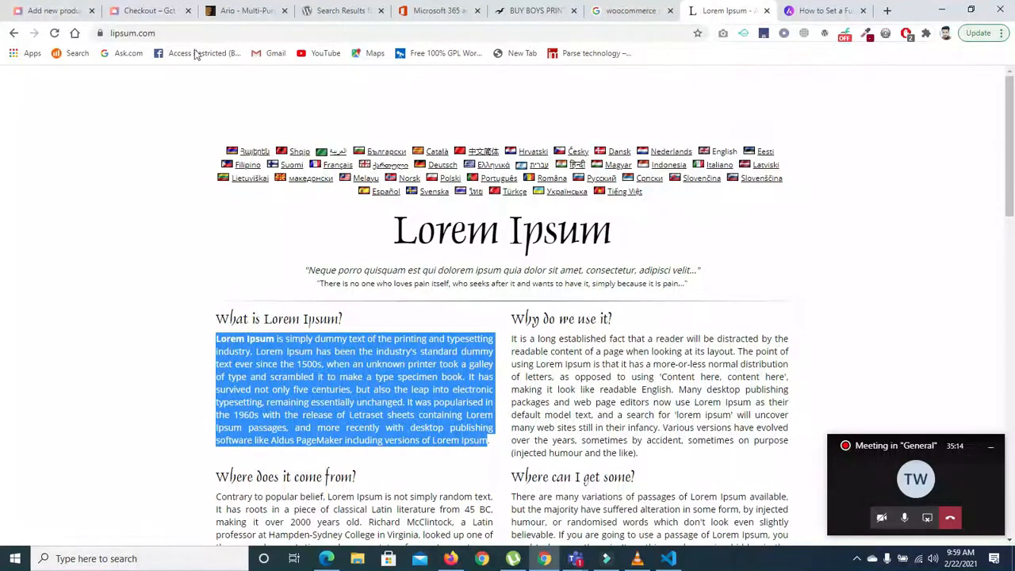
{"action": "left_click", "coordinate": [54, 10]}
{"action": "left_click", "coordinate": [477, 218]}
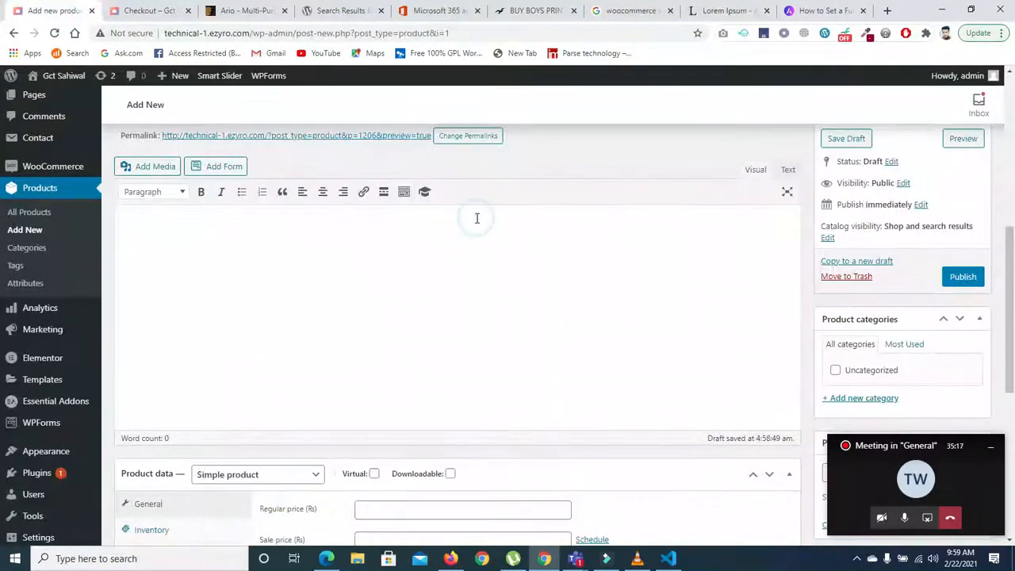
Paste the copied Lorem Ipsum paragraph into the product description
{"action": "key", "text": "ctrl+v"}
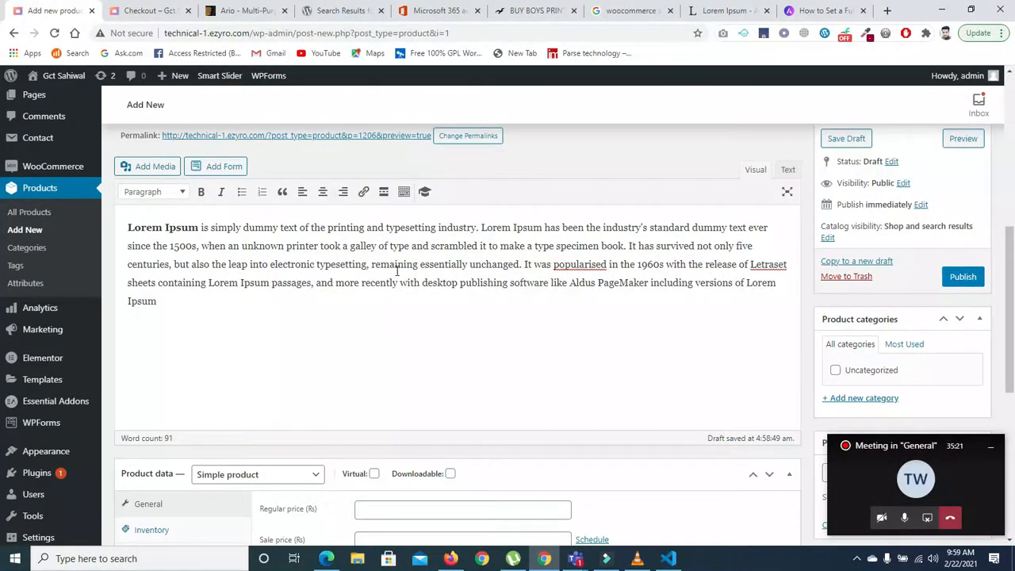
{"action": "scroll", "coordinate": [618, 260], "scroll_direction": "up", "scroll_amount": 2}
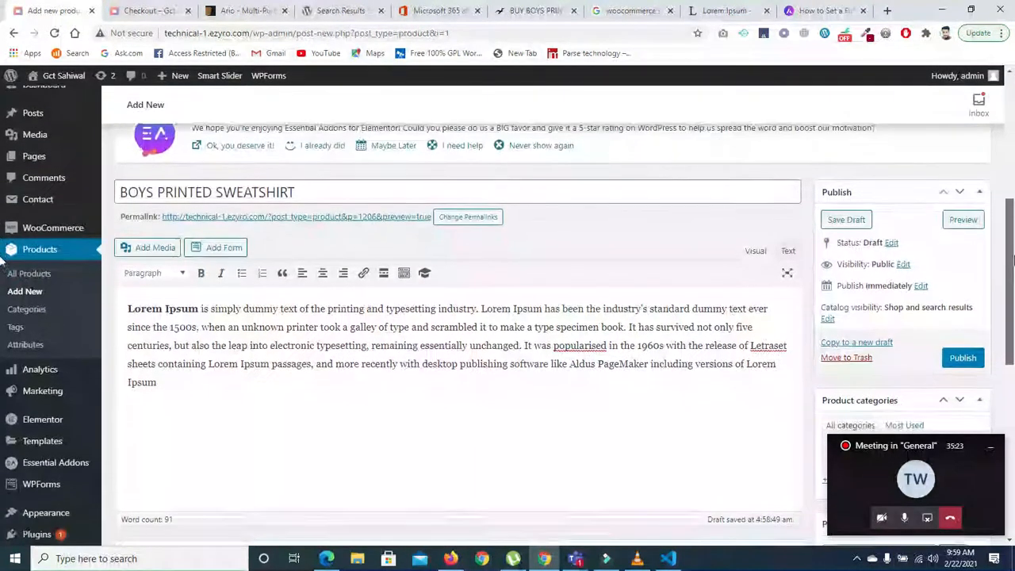
{"action": "scroll", "coordinate": [618, 260], "scroll_direction": "down", "scroll_amount": 1}
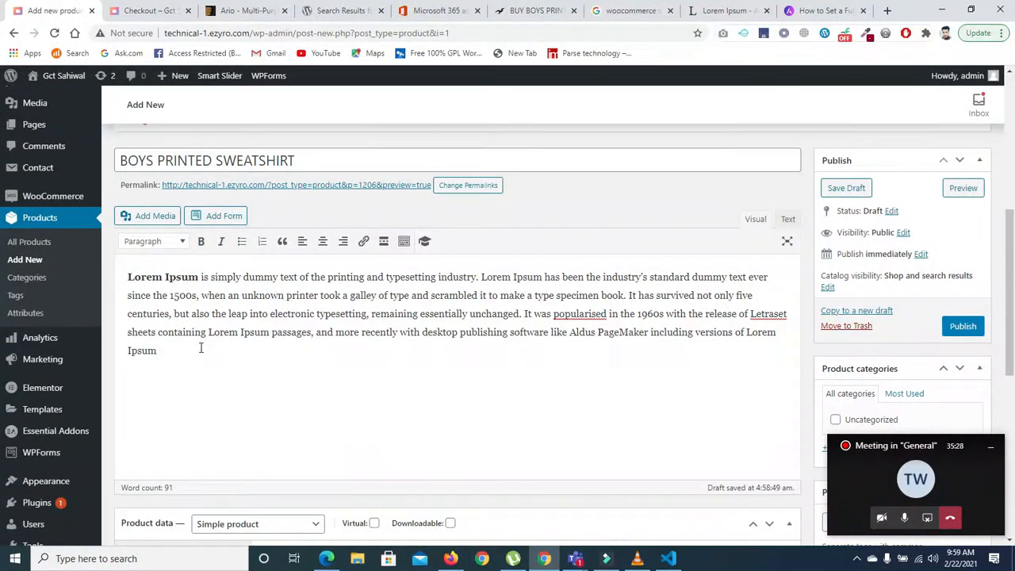
Insert teacher1.png from the Media Library into the description
{"action": "left_click", "coordinate": [145, 219]}
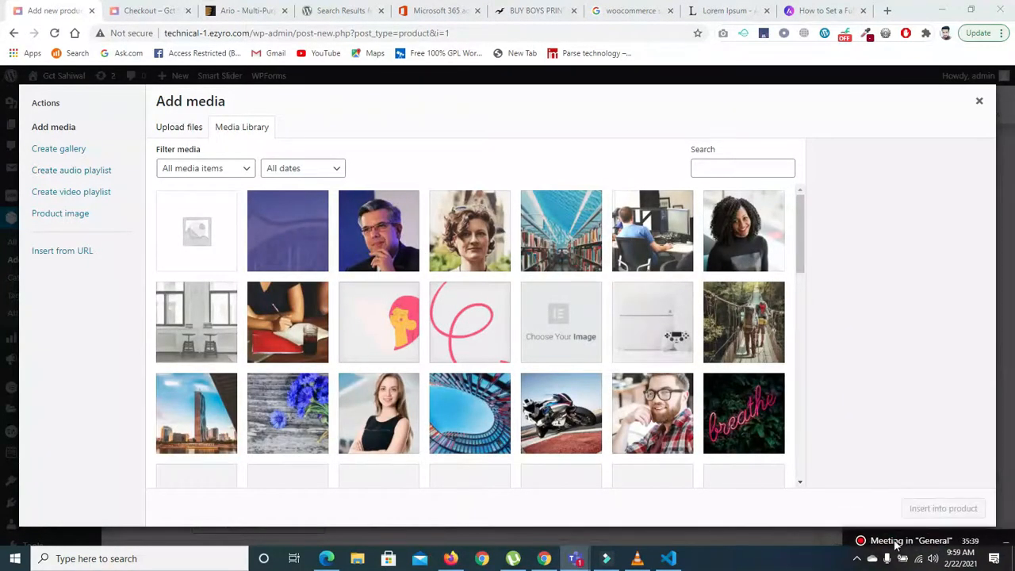
{"action": "left_click", "coordinate": [492, 257]}
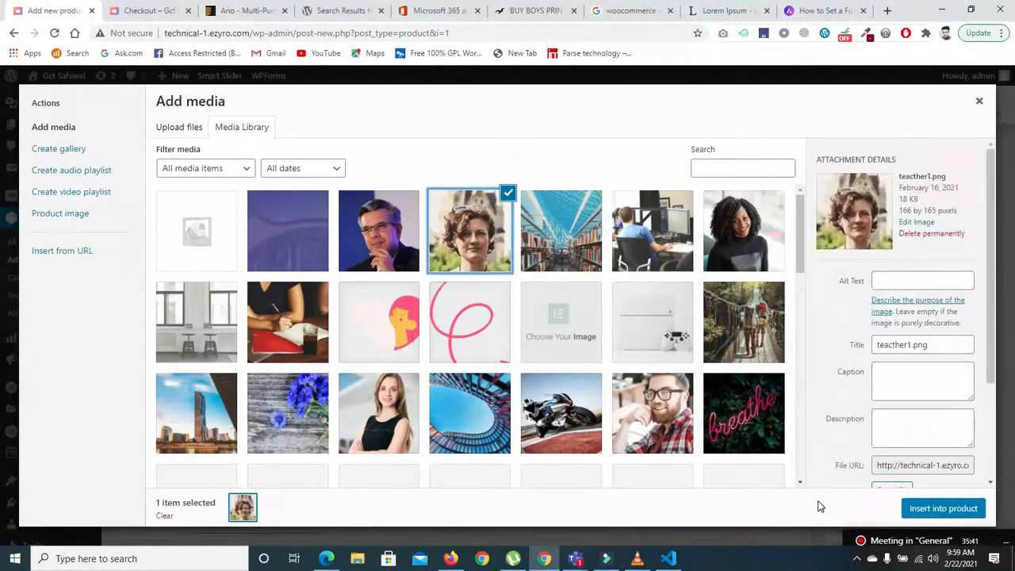
{"action": "left_click", "coordinate": [923, 512]}
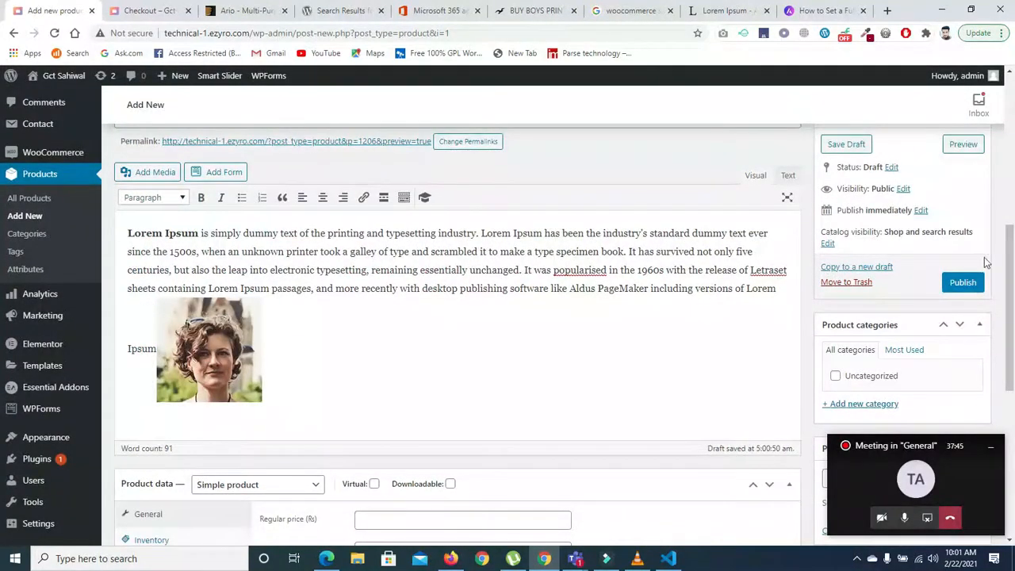
{"action": "left_click_drag", "start_coordinate": [1010, 273], "coordinate": [1014, 248]}
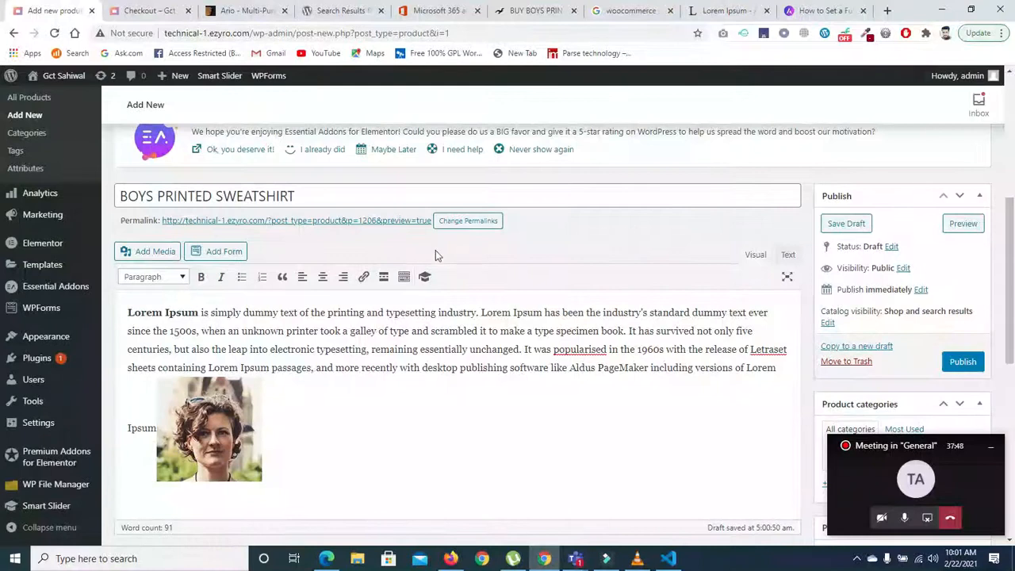
{"action": "left_click_drag", "start_coordinate": [309, 193], "coordinate": [121, 203]}
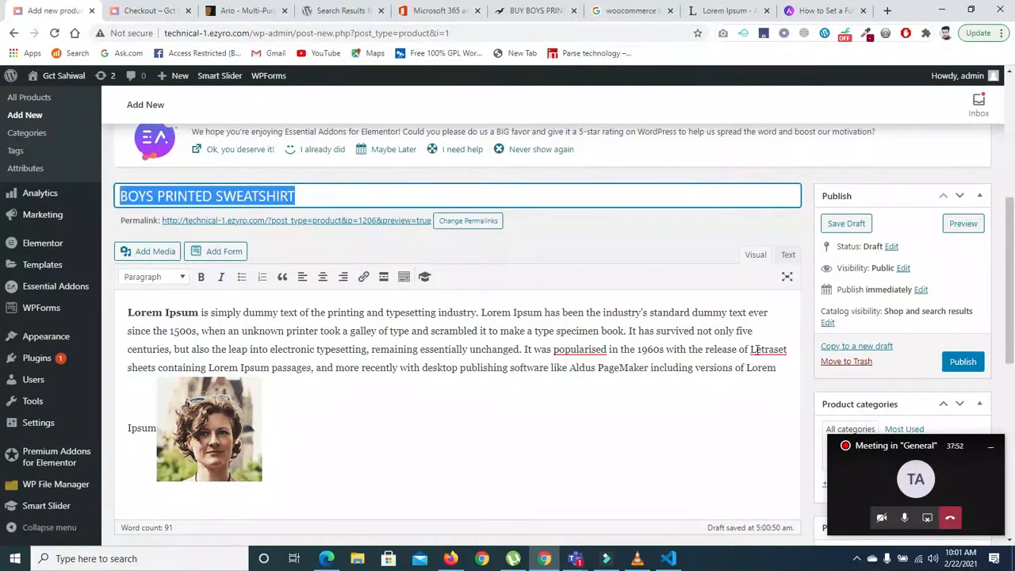
{"action": "scroll", "coordinate": [367, 206], "scroll_direction": "down", "scroll_amount": 1}
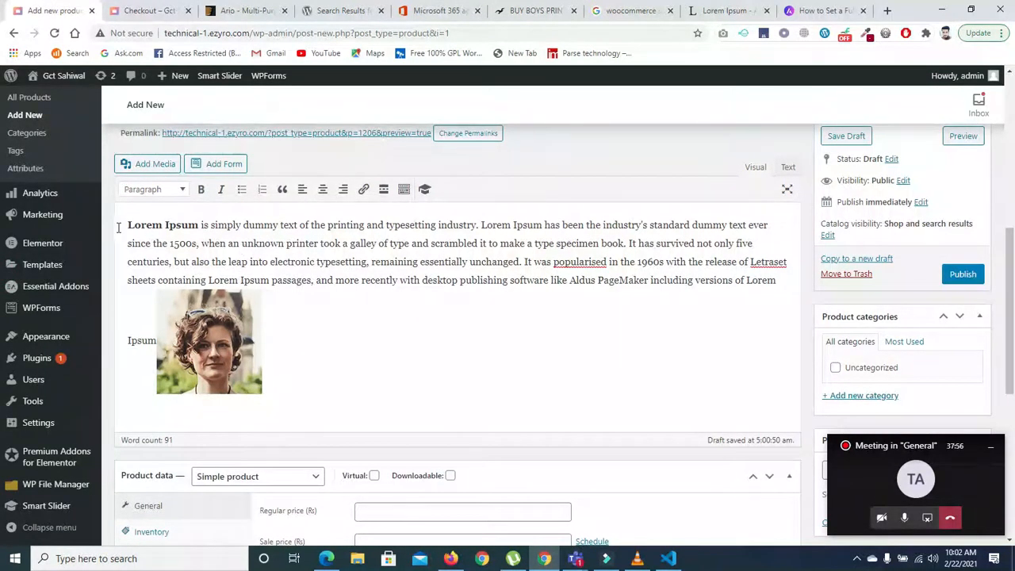
Try right and center alignments on the inserted portrait and adjust its size
{"action": "left_click_drag", "start_coordinate": [127, 226], "coordinate": [792, 272]}
{"action": "key", "text": "ctrl+c"}
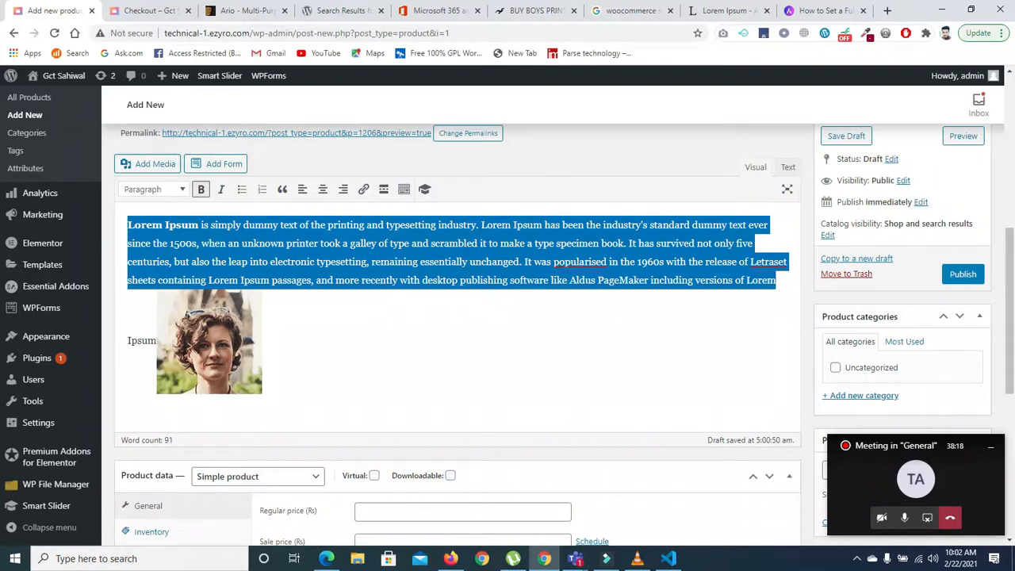
{"action": "left_click", "coordinate": [216, 340]}
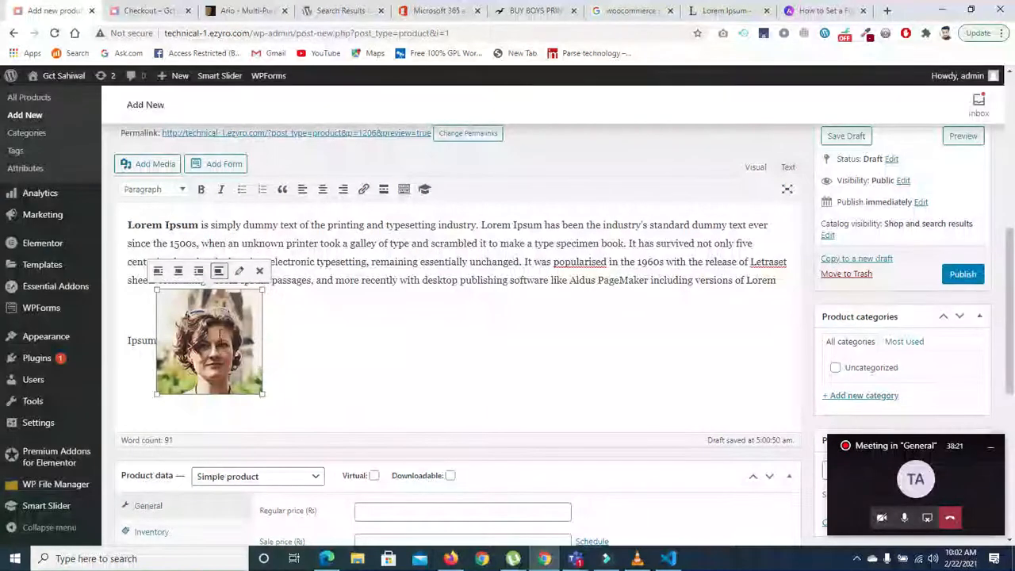
{"action": "left_click", "coordinate": [197, 272]}
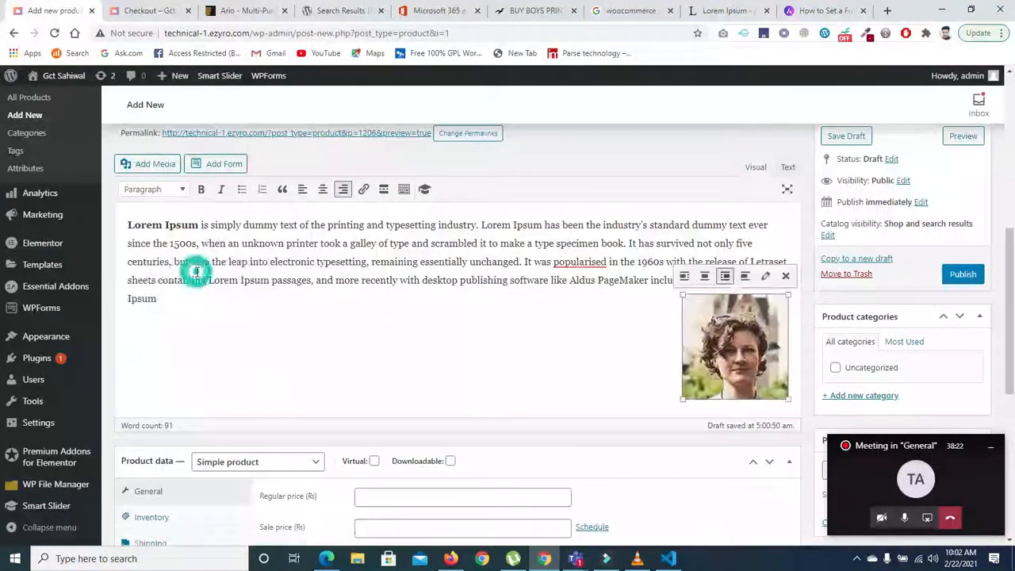
{"action": "left_click", "coordinate": [711, 274]}
{"action": "left_click_drag", "start_coordinate": [511, 413], "coordinate": [607, 456]}
{"action": "double_click", "coordinate": [607, 456]}
{"action": "left_click_drag", "start_coordinate": [1010, 272], "coordinate": [1013, 308]}
{"action": "scroll", "coordinate": [589, 246], "scroll_direction": "down", "scroll_amount": 2}
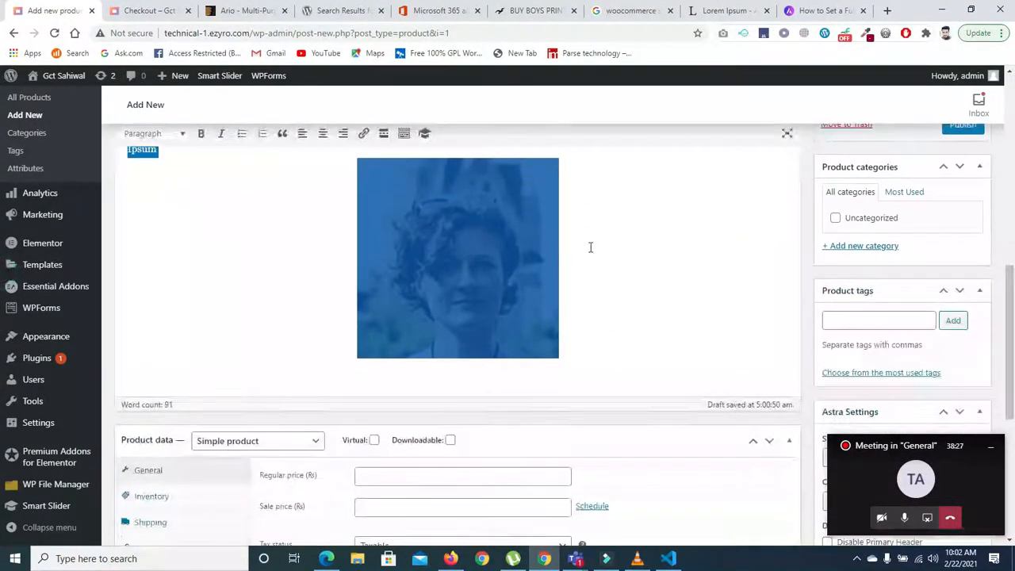
Align the teacher portrait left so the text wraps beside it
{"action": "left_click", "coordinate": [444, 267]}
{"action": "left_click", "coordinate": [568, 349]}
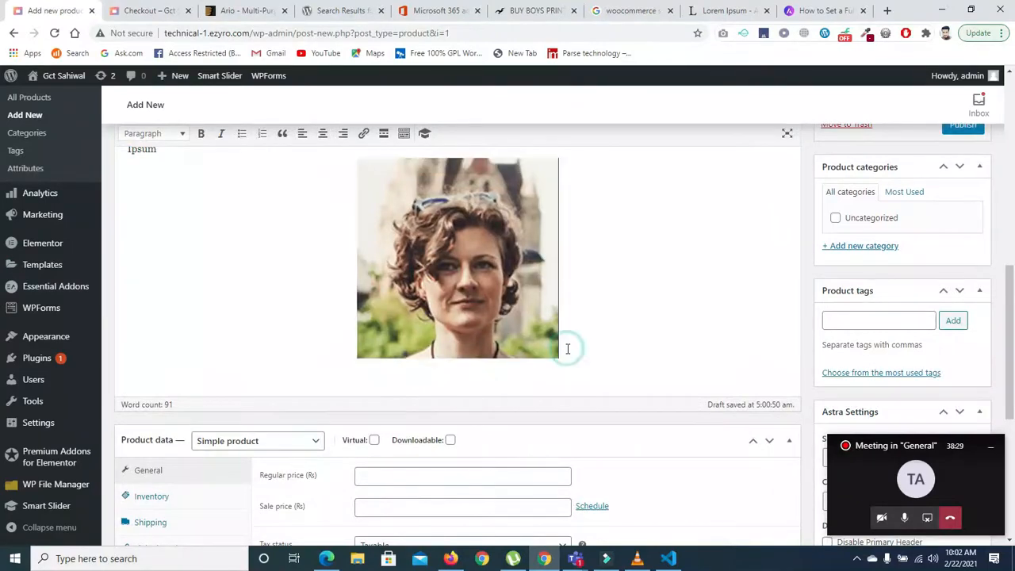
{"action": "mouse_move", "coordinate": [1009, 335]}
{"action": "left_mouse_down"}
{"action": "mouse_move", "coordinate": [1009, 251]}
{"action": "mouse_move", "coordinate": [1010, 316]}
{"action": "left_mouse_up"}
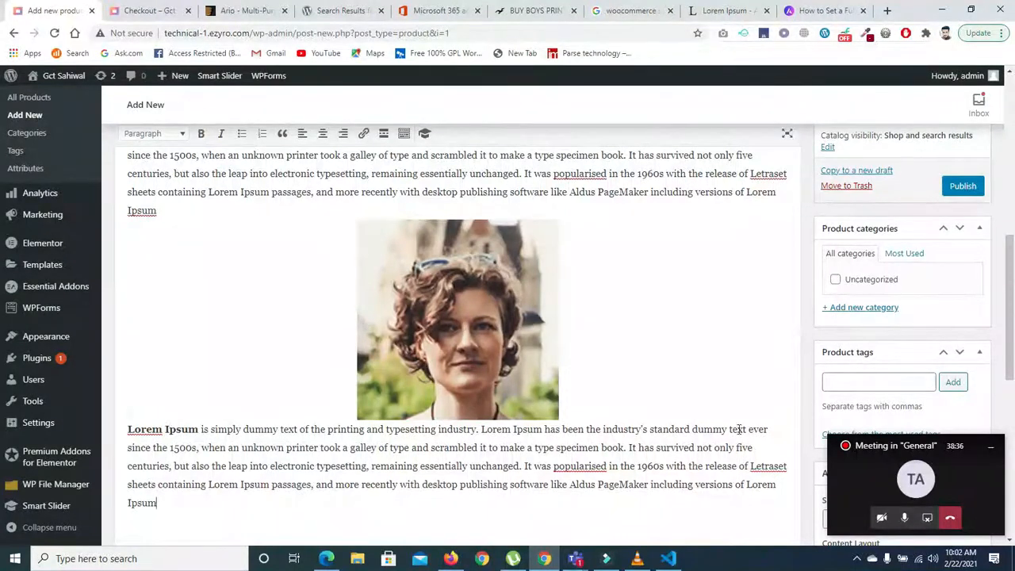
{"action": "left_click", "coordinate": [417, 308]}
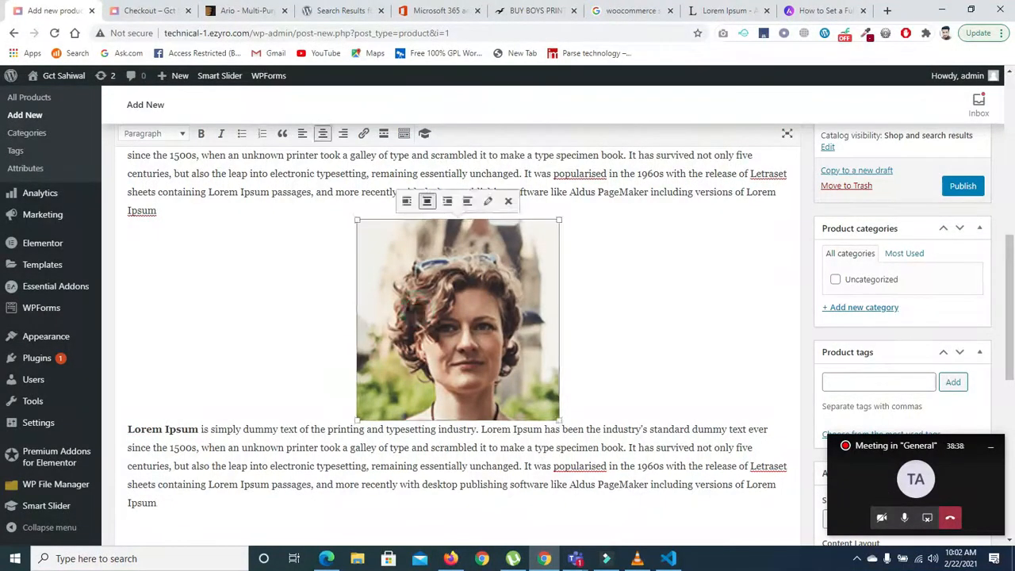
{"action": "left_click", "coordinate": [406, 201]}
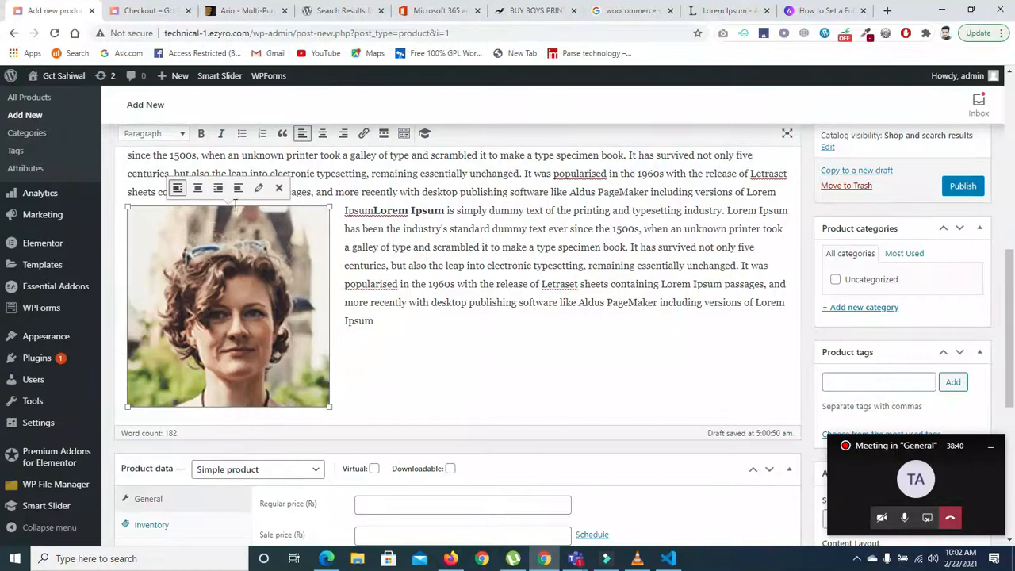
Paste two more copies of the Lorem Ipsum paragraph after the final 'Ipsum'
{"action": "left_click", "coordinate": [402, 330]}
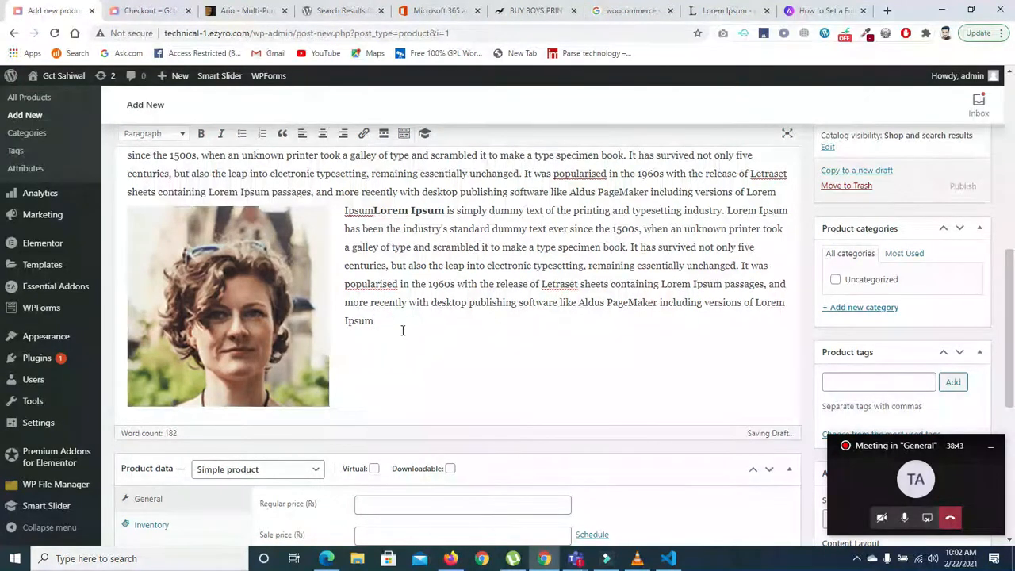
{"action": "key", "text": "ctrl+v"}
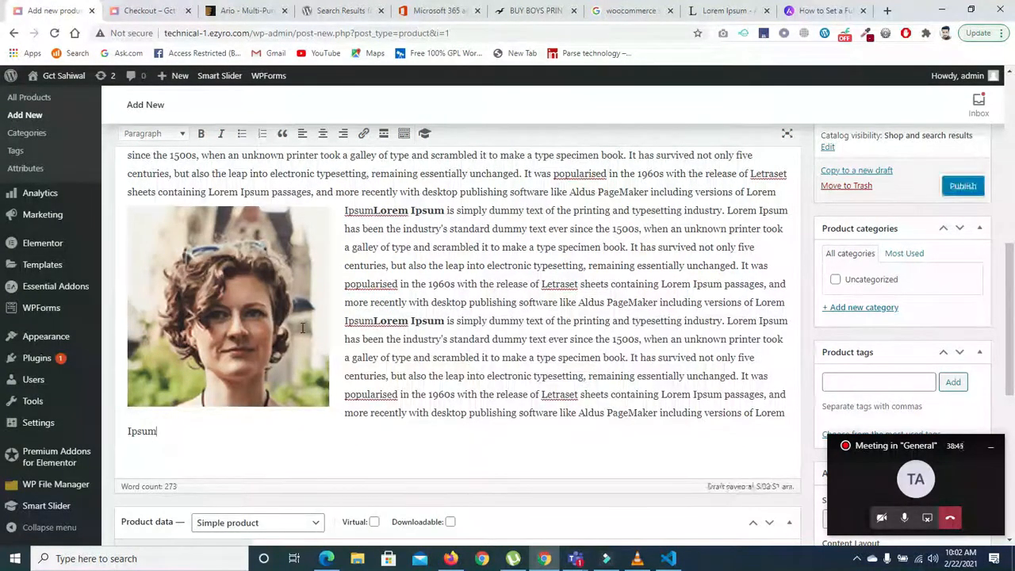
{"action": "key", "text": "ctrl+v"}
{"action": "mouse_move", "coordinate": [1013, 327]}
{"action": "left_mouse_down"}
{"action": "mouse_move", "coordinate": [1013, 284]}
{"action": "mouse_move", "coordinate": [1013, 327]}
{"action": "left_mouse_up"}
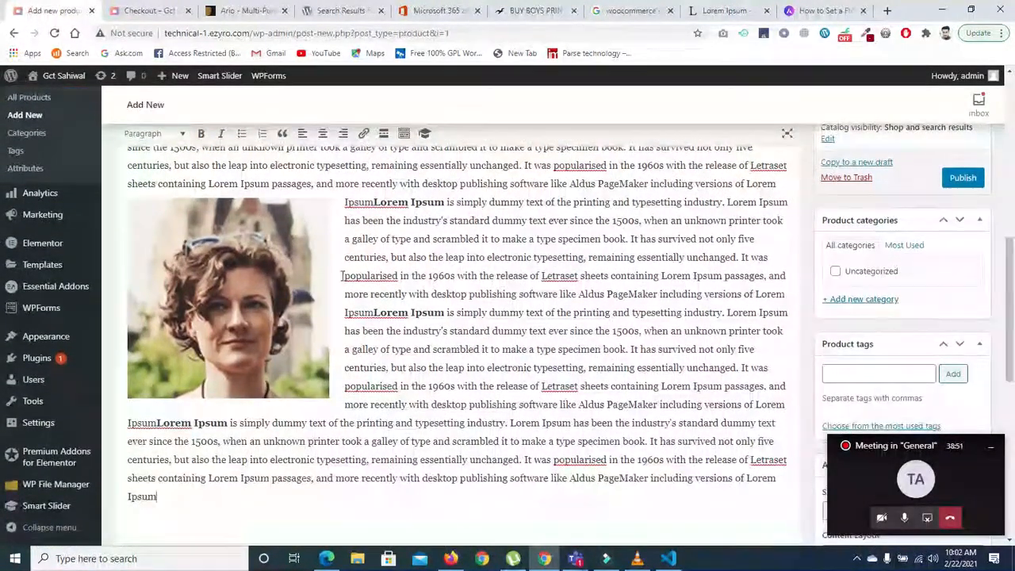
Resize the portrait with its corner handle, shrinking then enlarging it
{"action": "left_click", "coordinate": [220, 263]}
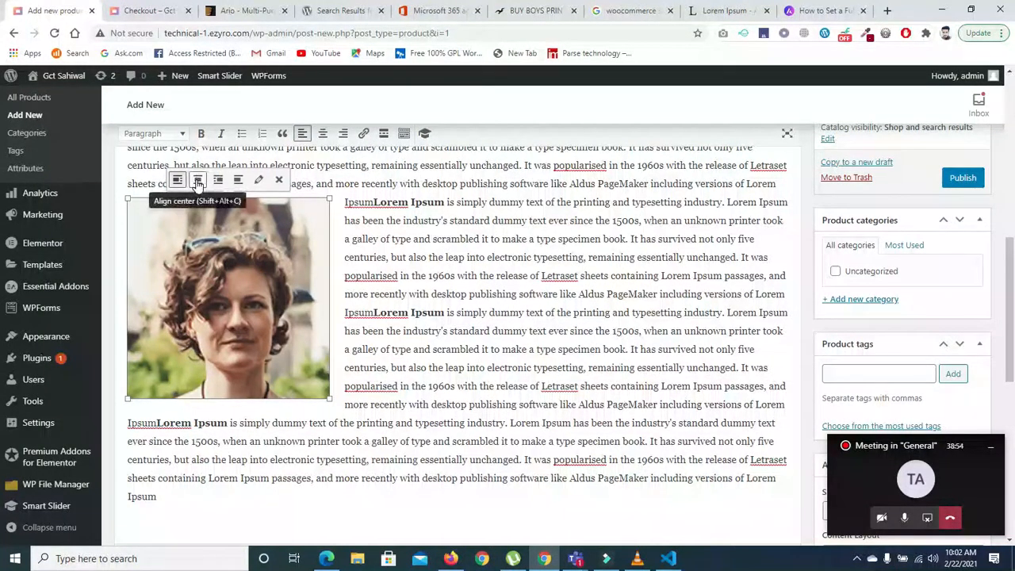
{"action": "left_click_drag", "start_coordinate": [330, 401], "coordinate": [262, 330]}
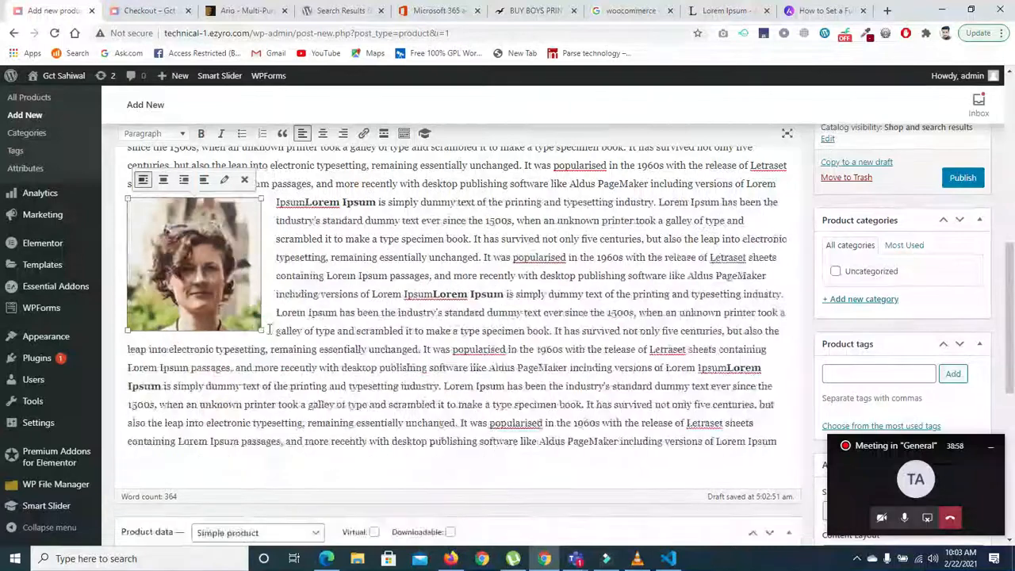
{"action": "left_click_drag", "start_coordinate": [331, 381], "coordinate": [332, 382]}
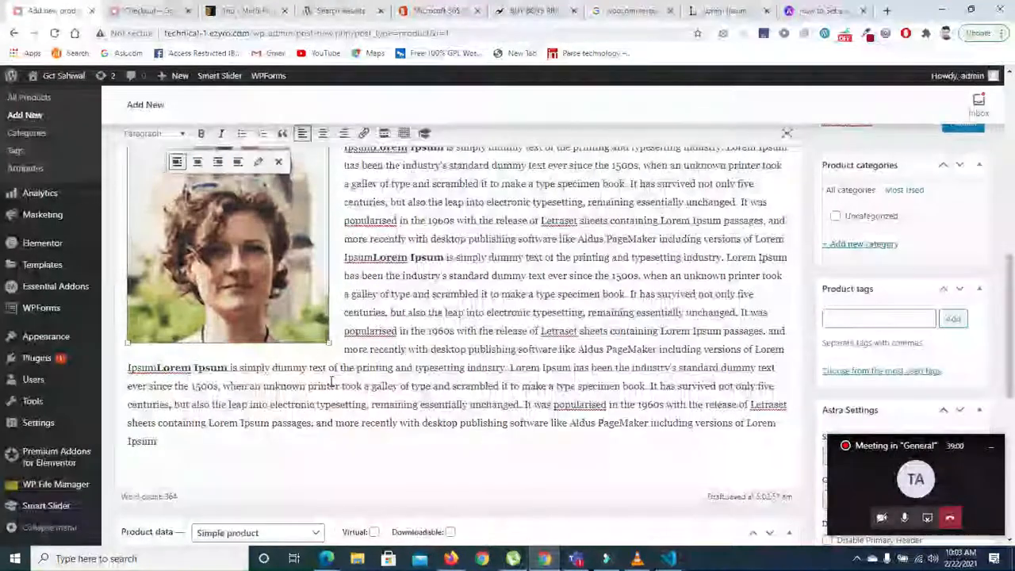
{"action": "mouse_move", "coordinate": [1012, 362]}
{"action": "left_mouse_down"}
{"action": "mouse_move", "coordinate": [1012, 320]}
{"action": "mouse_move", "coordinate": [1014, 360]}
{"action": "left_mouse_up"}
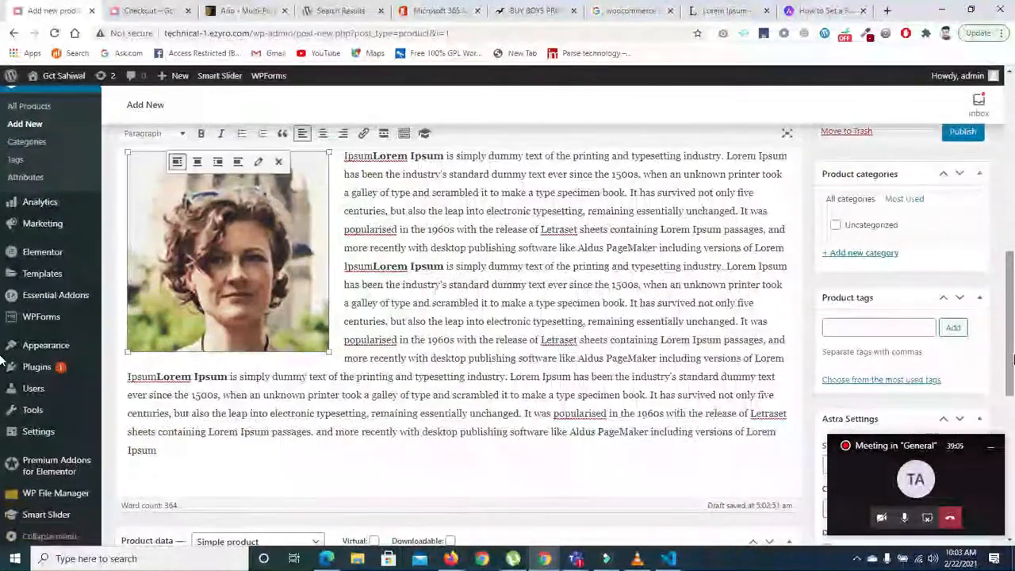
{"action": "left_click_drag", "start_coordinate": [1010, 318], "coordinate": [1013, 405]}
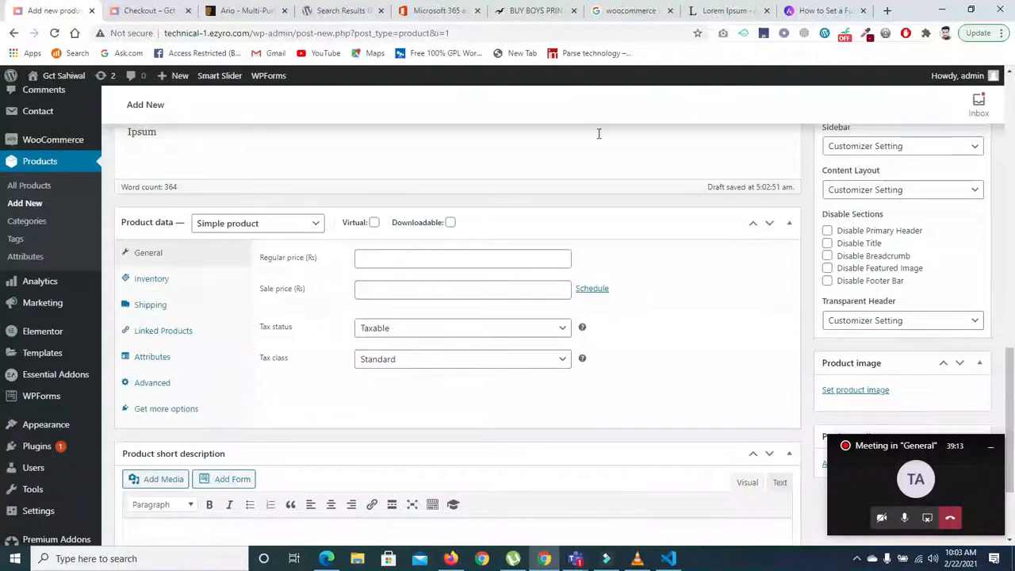
Set the regular price to 200 and the sale price to 100
{"action": "left_click", "coordinate": [363, 260]}
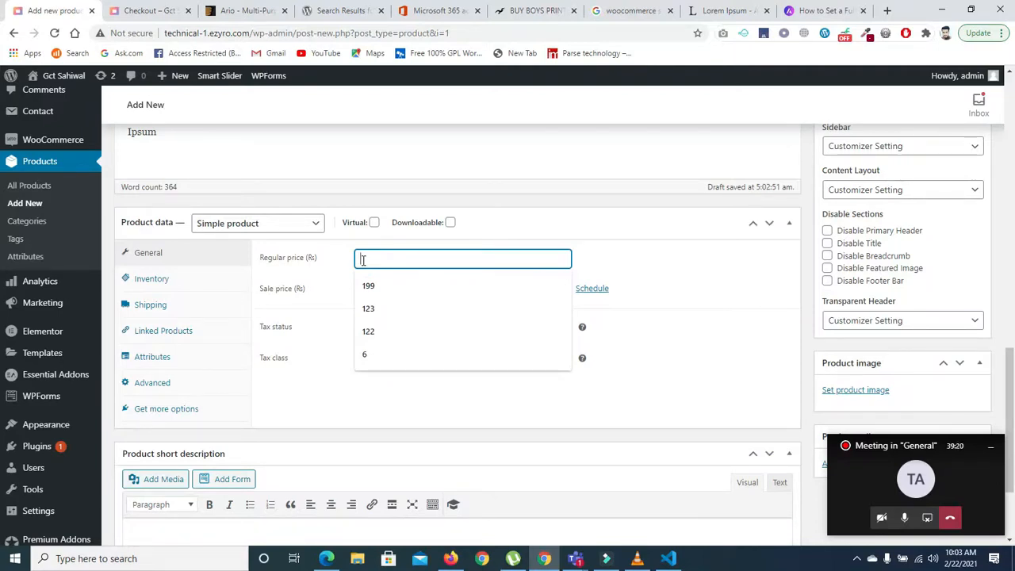
{"action": "type", "text": "200"}
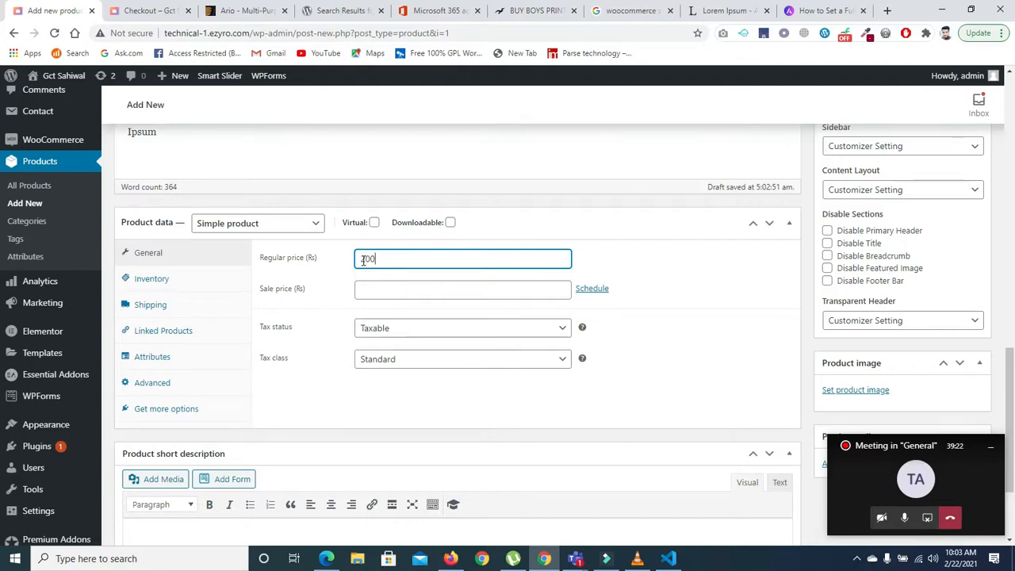
{"action": "left_click", "coordinate": [384, 292]}
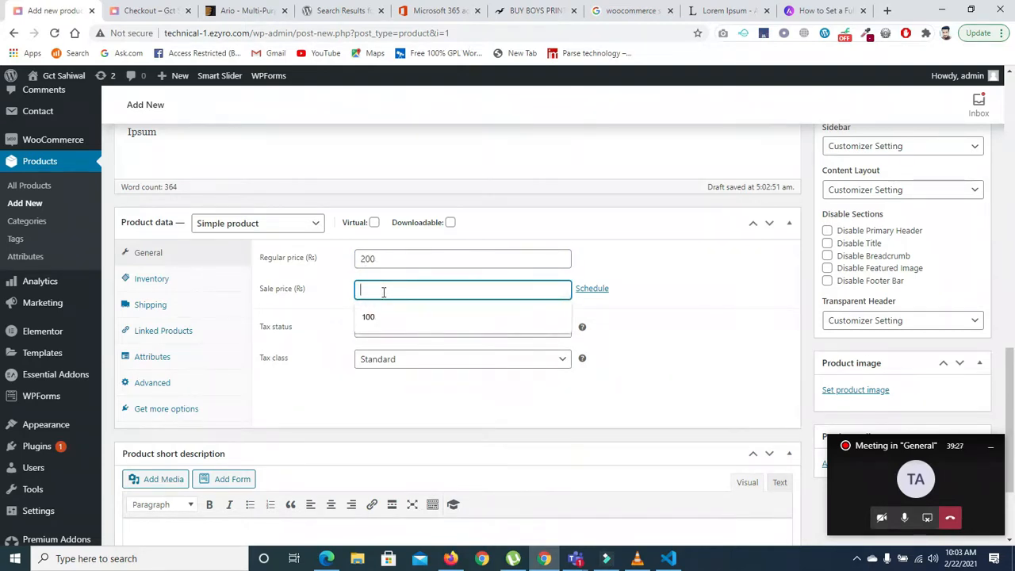
{"action": "type", "text": "100"}
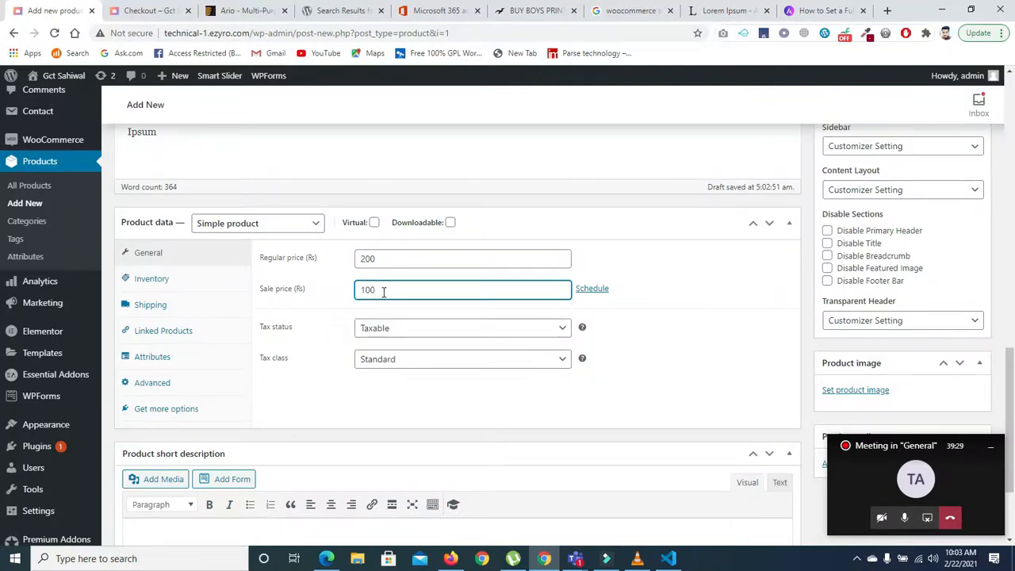
Schedule the sale from 22 February 2021 to 30 April 2021
{"action": "left_click", "coordinate": [595, 291]}
{"action": "left_click", "coordinate": [469, 325]}
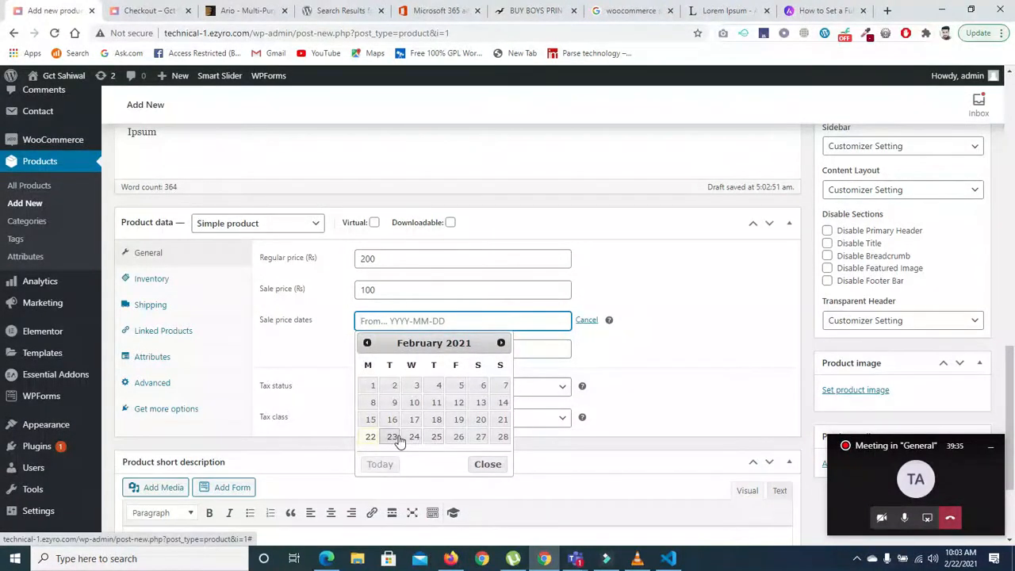
{"action": "left_click", "coordinate": [372, 437]}
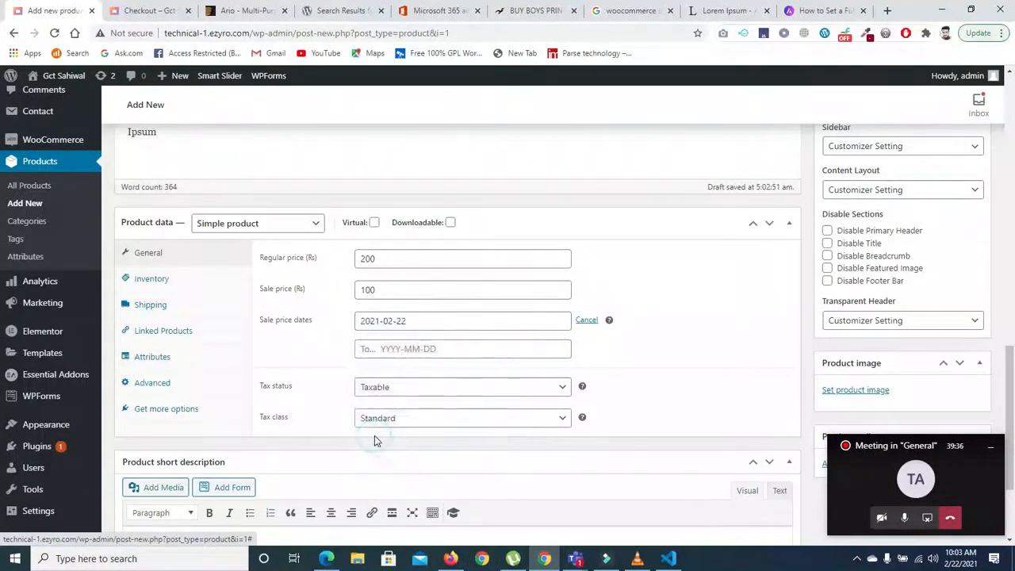
{"action": "left_click", "coordinate": [533, 347]}
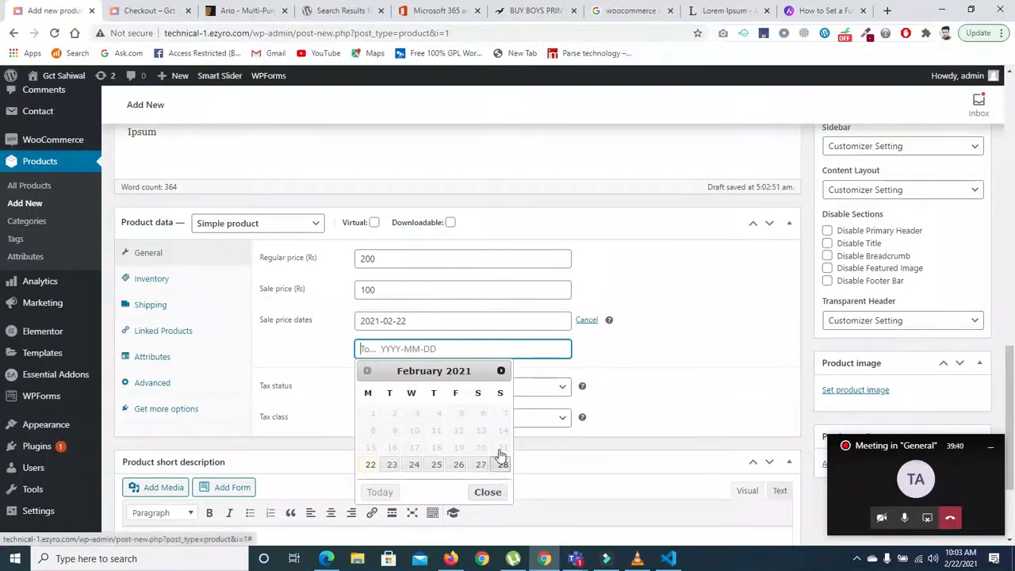
{"action": "left_click", "coordinate": [500, 371]}
{"action": "left_click", "coordinate": [500, 370]}
{"action": "left_click", "coordinate": [458, 482]}
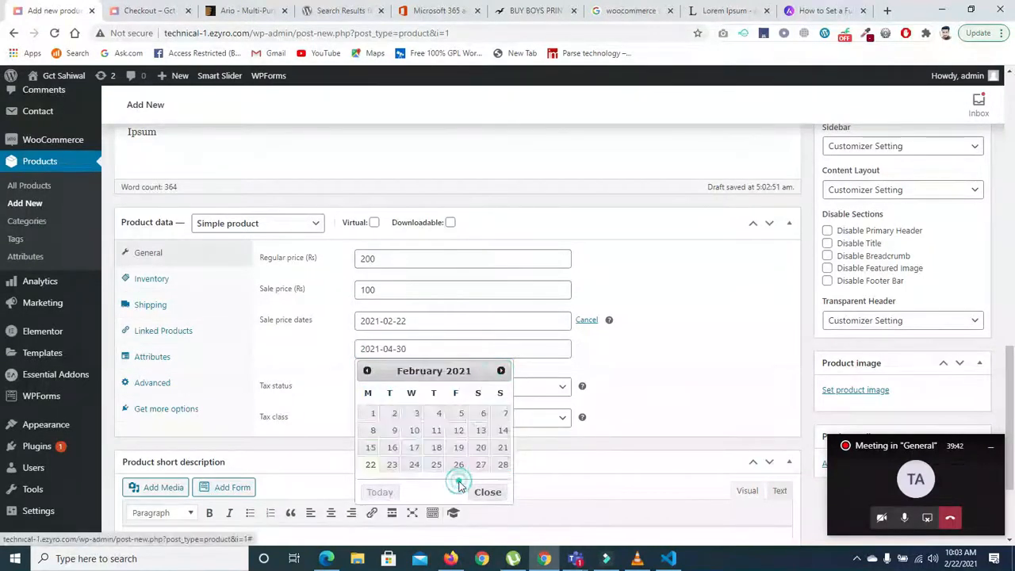
Keep the product's tax status as Taxable
{"action": "left_click_drag", "start_coordinate": [1011, 408], "coordinate": [1014, 434]}
{"action": "left_click", "coordinate": [896, 478]}
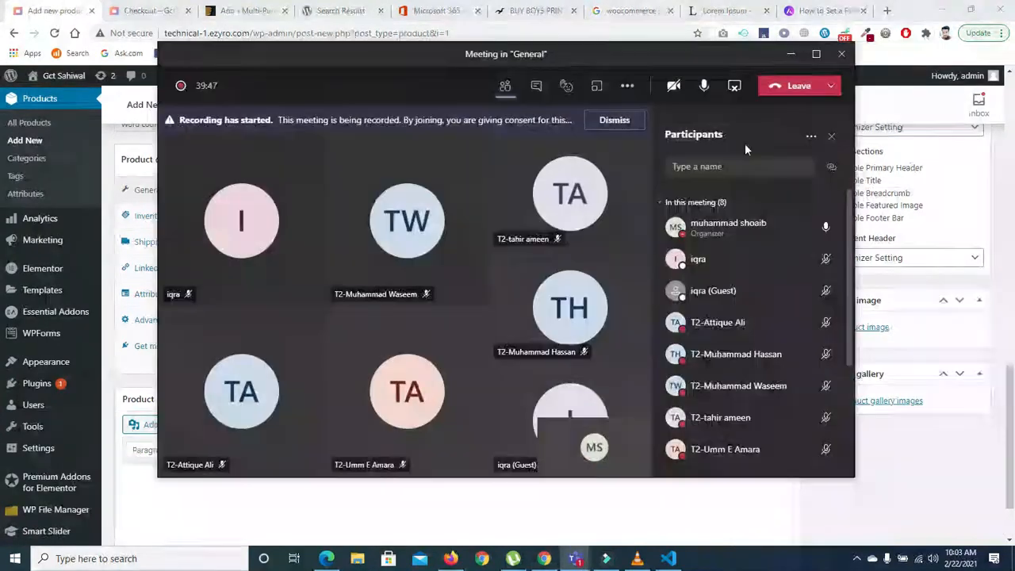
{"action": "left_click", "coordinate": [791, 54]}
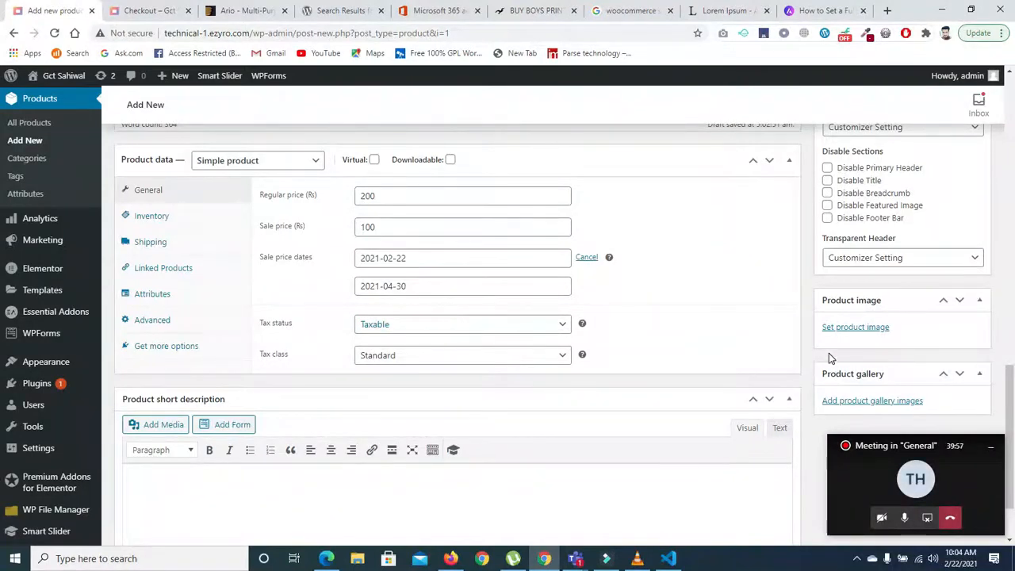
{"action": "left_click", "coordinate": [389, 324]}
{"action": "left_click", "coordinate": [389, 325]}
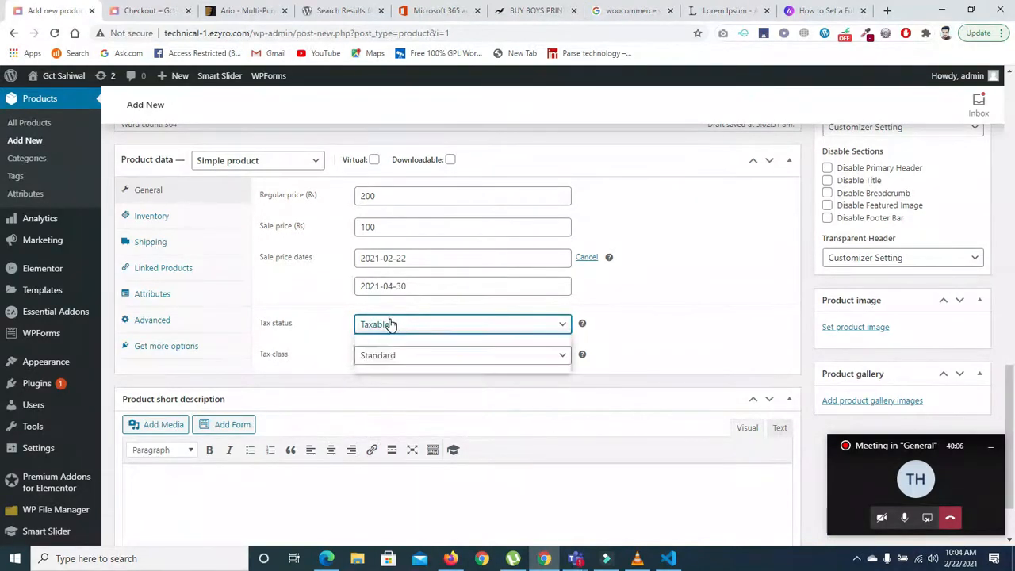
Enter soft-red-002 as the SKU in the Inventory tab of Product data
{"action": "left_click", "coordinate": [151, 218]}
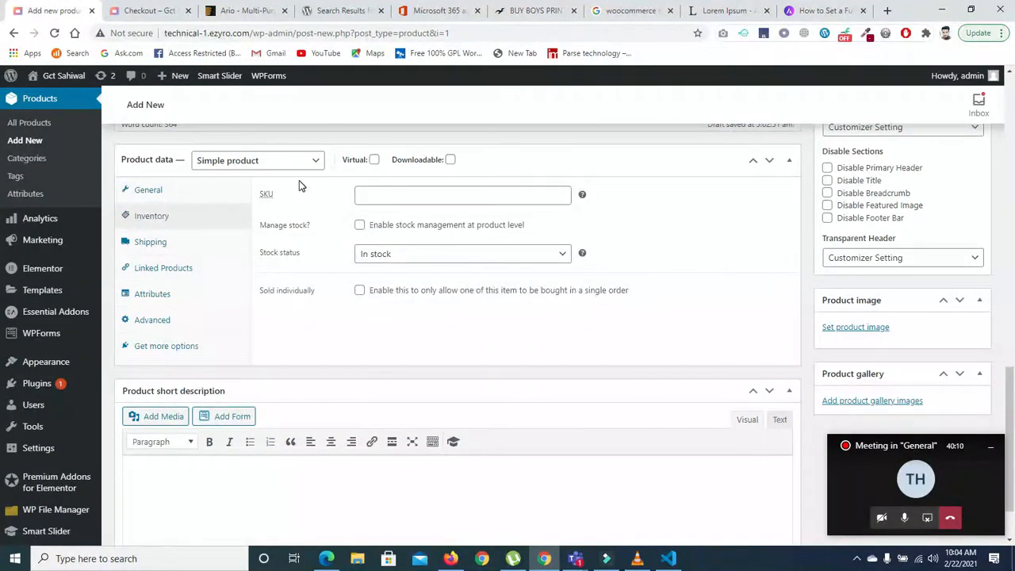
{"action": "mouse_move", "coordinate": [583, 196]}
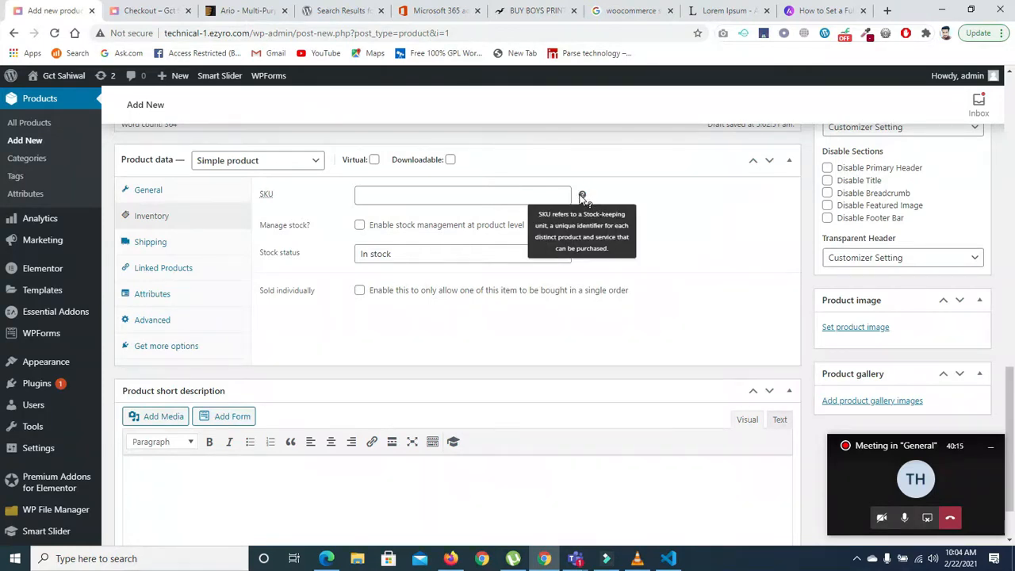
{"action": "left_click", "coordinate": [536, 195]}
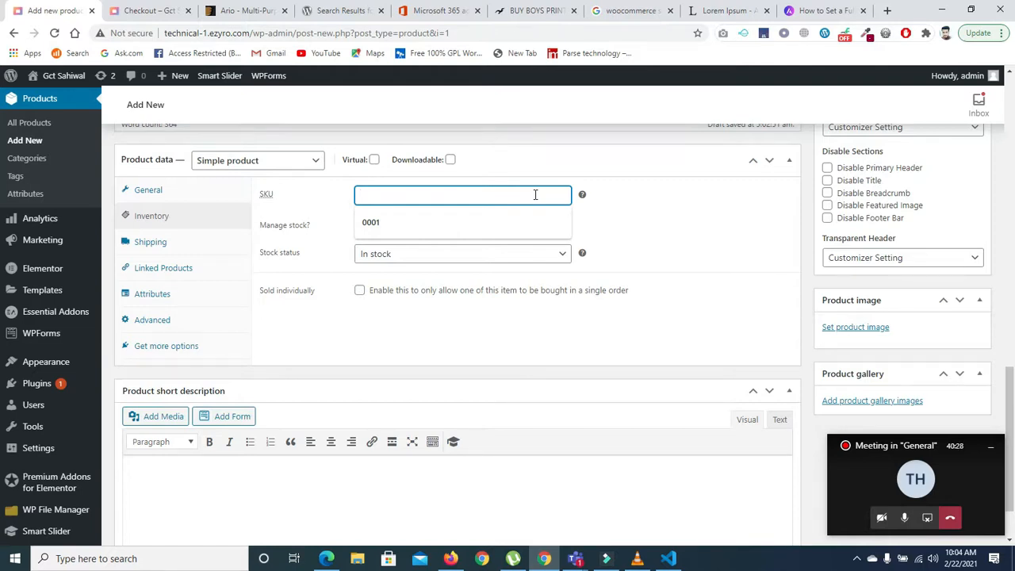
{"action": "type", "text": "soft-red-002"}
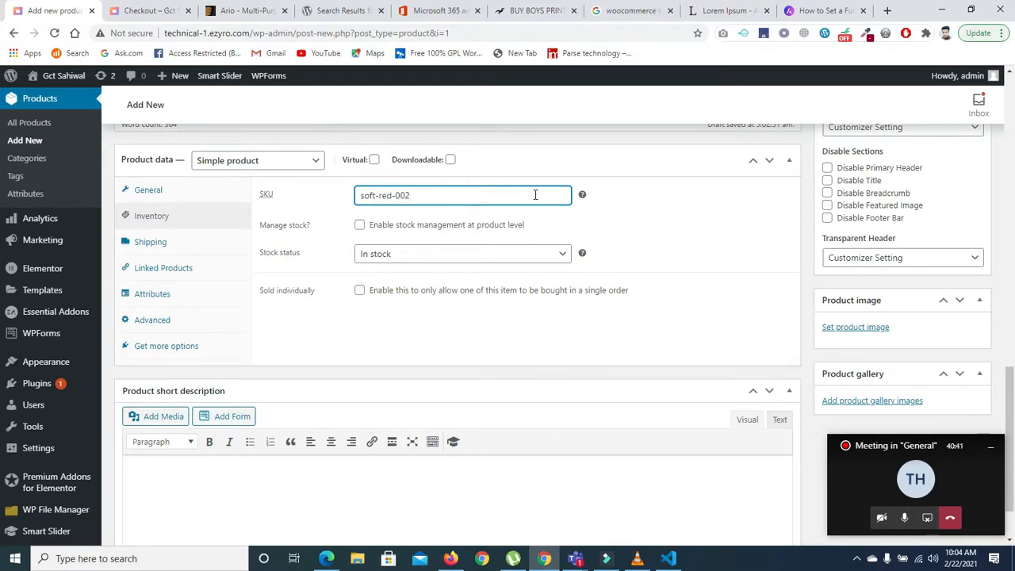
{"action": "left_click_drag", "start_coordinate": [361, 195], "coordinate": [418, 195]}
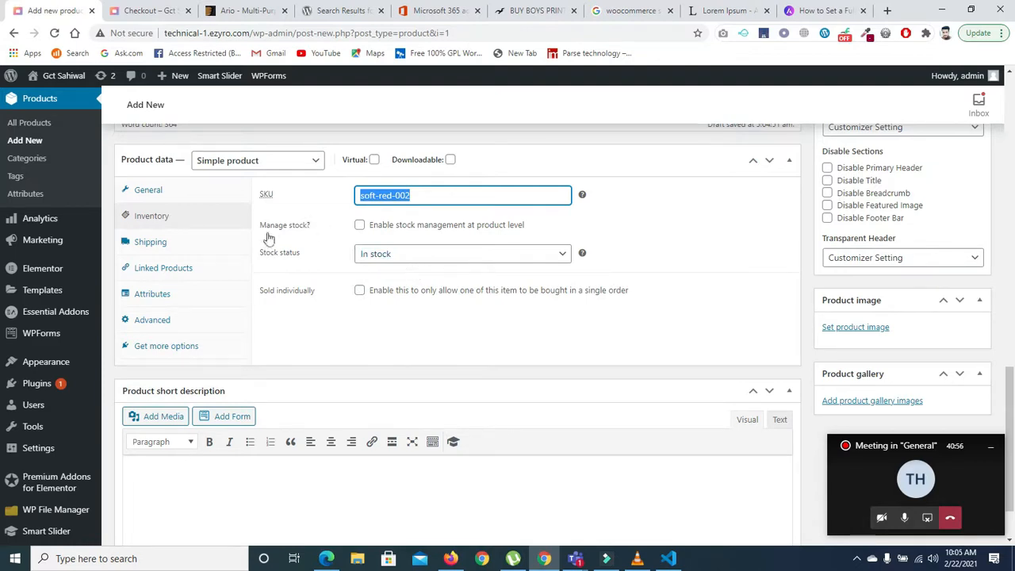
Enable stock management with 300 in stock and backorders not allowed
{"action": "left_click", "coordinate": [360, 225]}
{"action": "double_click", "coordinate": [376, 254]}
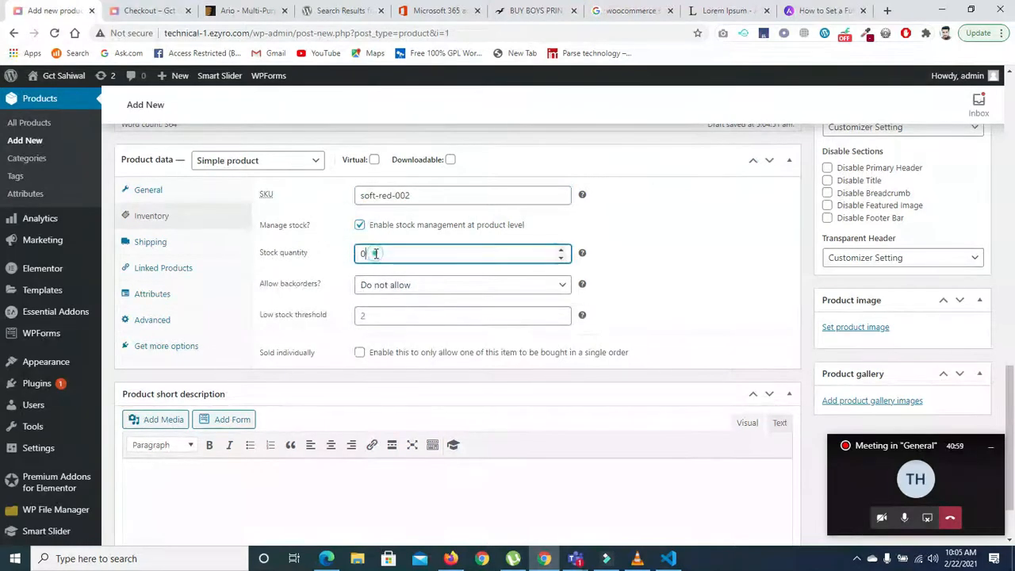
{"action": "key", "text": "BackSpace"}
{"action": "left_click", "coordinate": [393, 290]}
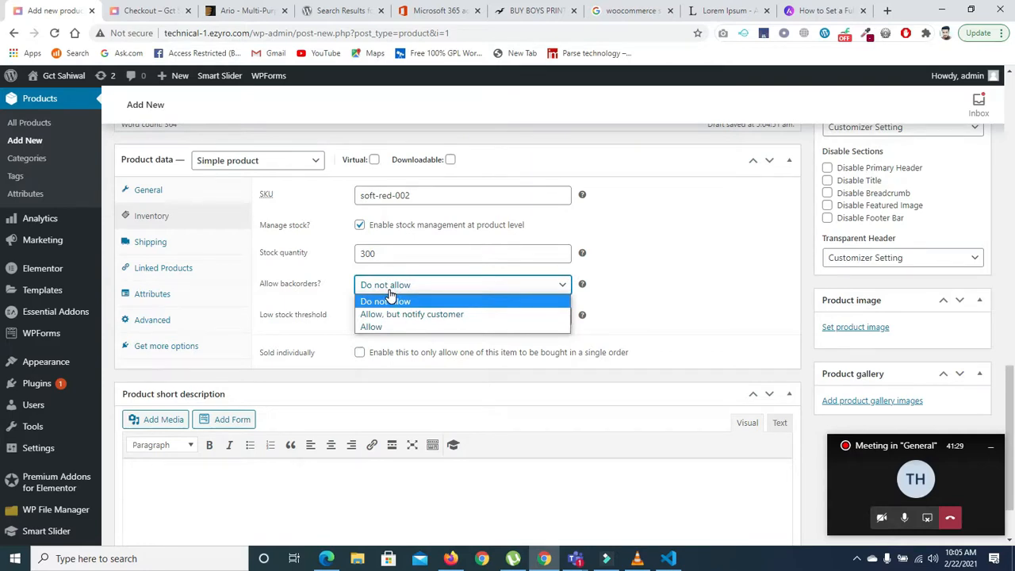
{"action": "left_click", "coordinate": [389, 291]}
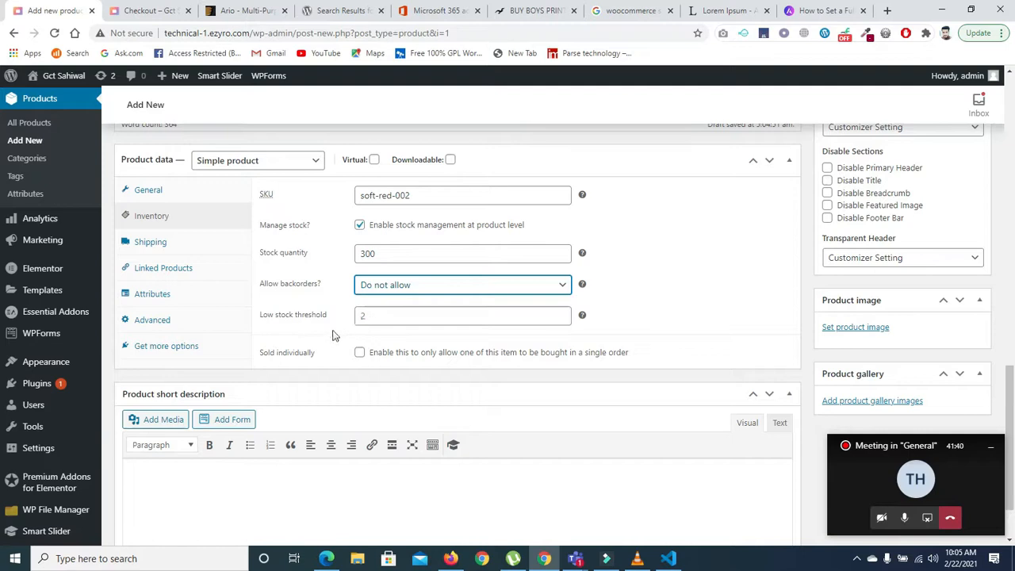
Set the low stock threshold to 5 and begin entering the shipping weight
{"action": "left_click", "coordinate": [371, 316]}
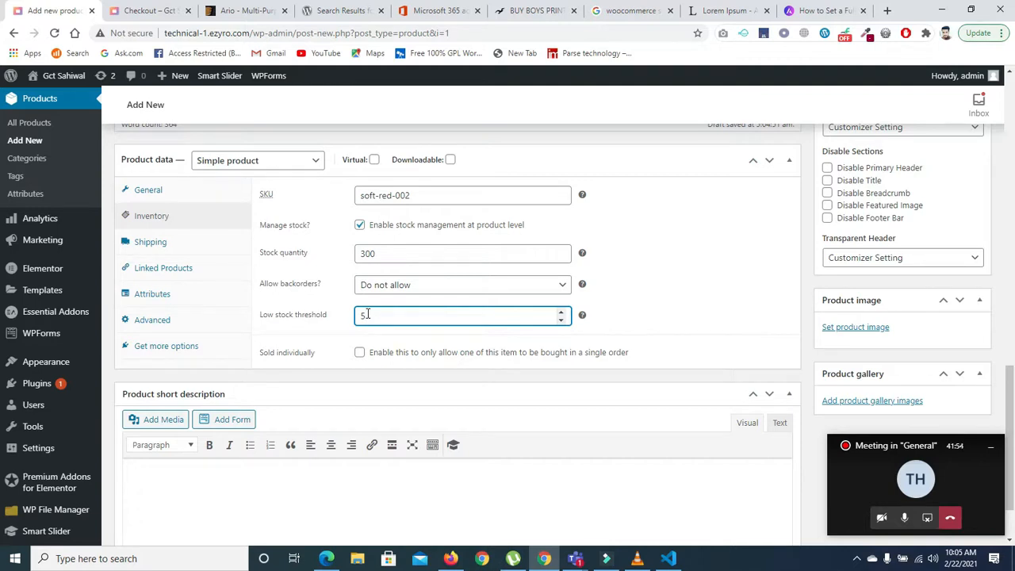
{"action": "left_click", "coordinate": [148, 244]}
{"action": "left_click", "coordinate": [380, 194]}
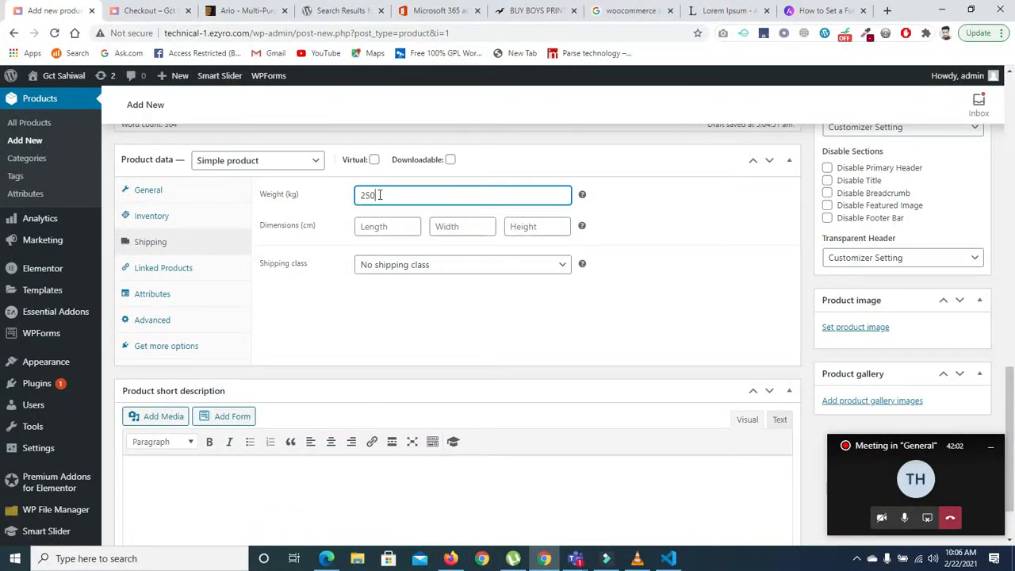
Enter weight 250 kg, leave dimensions empty and No shipping class, then show Linked Products
{"action": "type", "text": "250kg"}
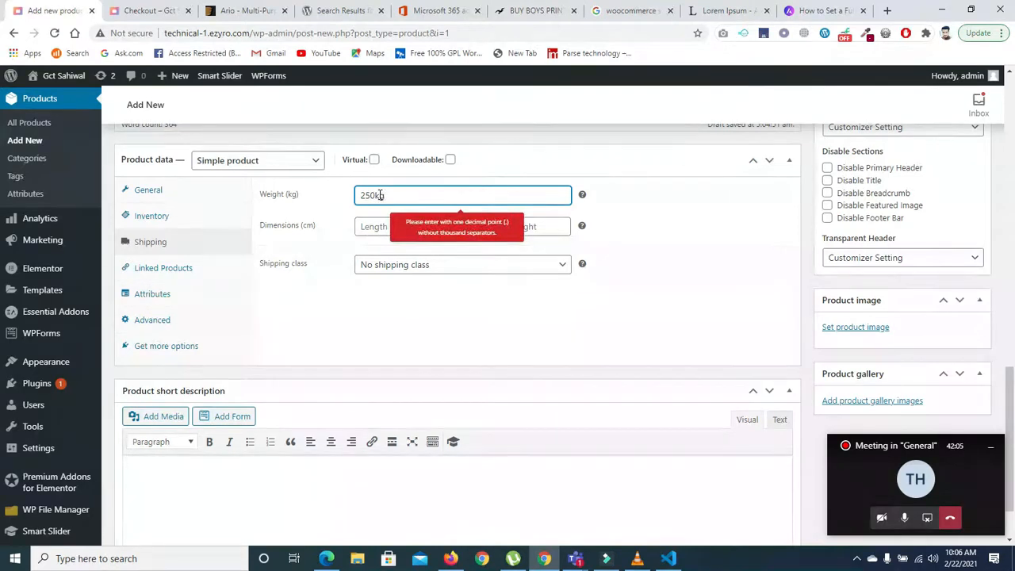
{"action": "key", "text": "BackSpace"}
{"action": "key", "text": "BackSpace"}
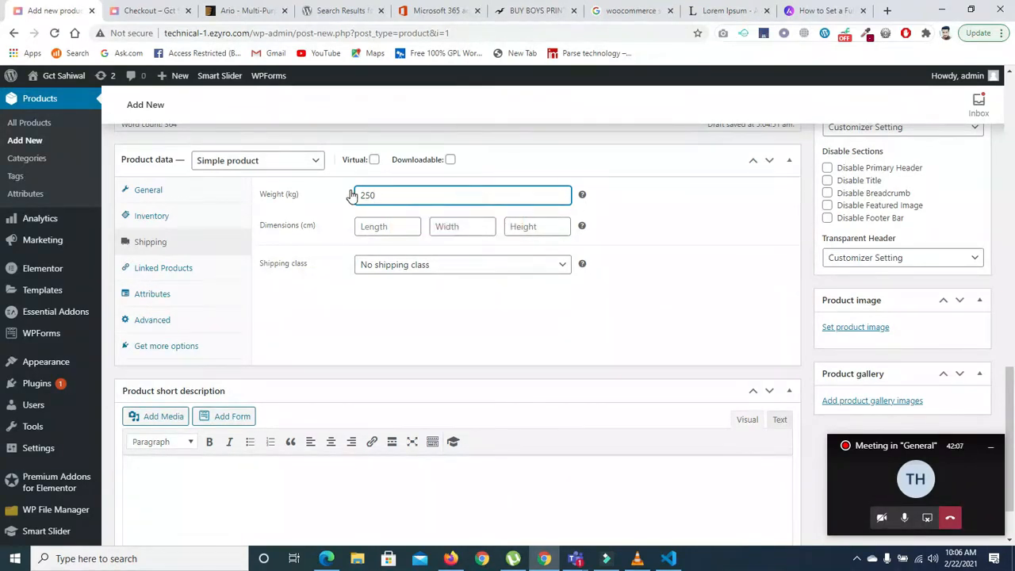
{"action": "left_click", "coordinate": [363, 227]}
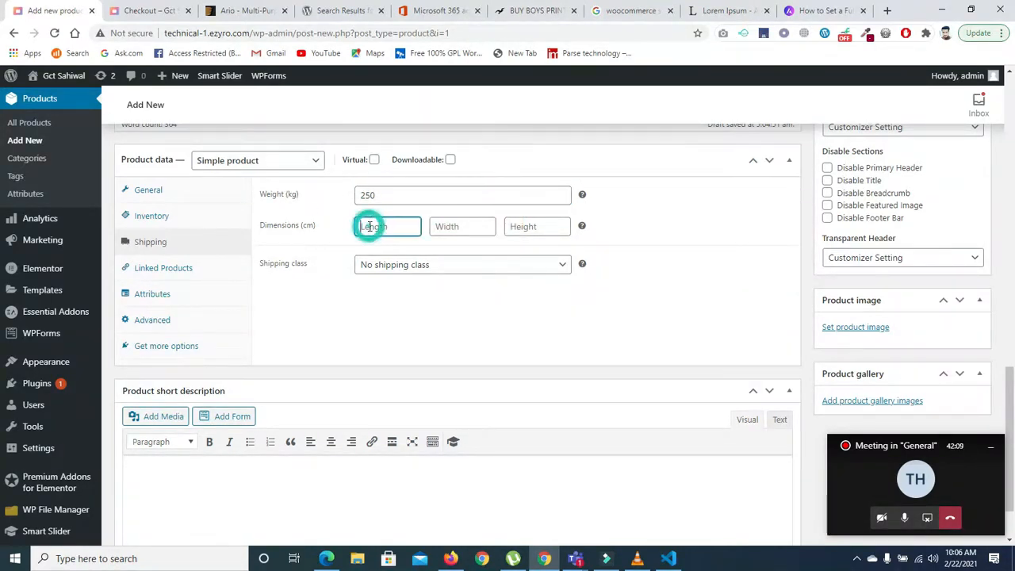
{"action": "left_click", "coordinate": [474, 227]}
{"action": "left_click", "coordinate": [521, 227]}
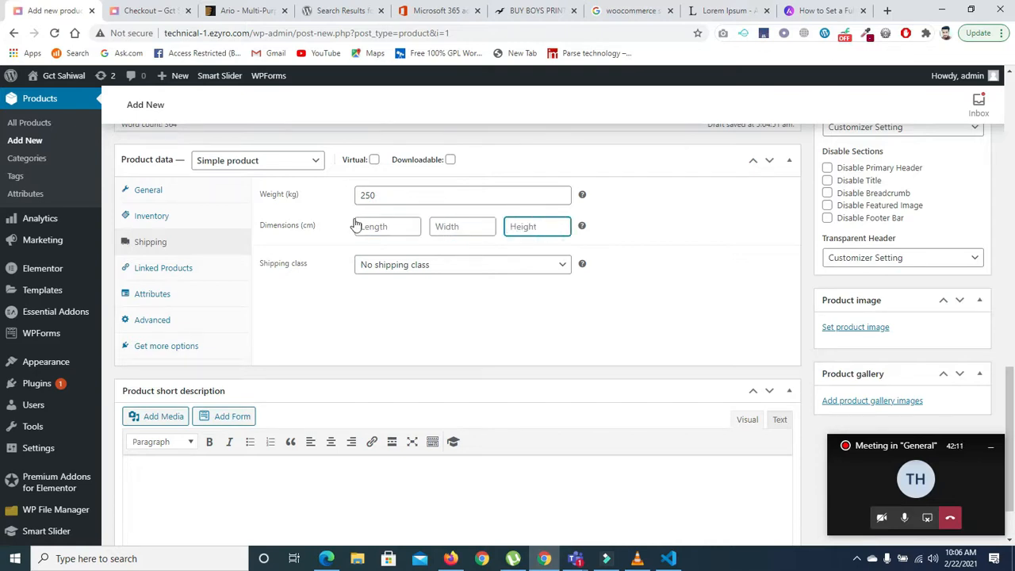
{"action": "left_click", "coordinate": [421, 265]}
{"action": "left_click", "coordinate": [421, 265]}
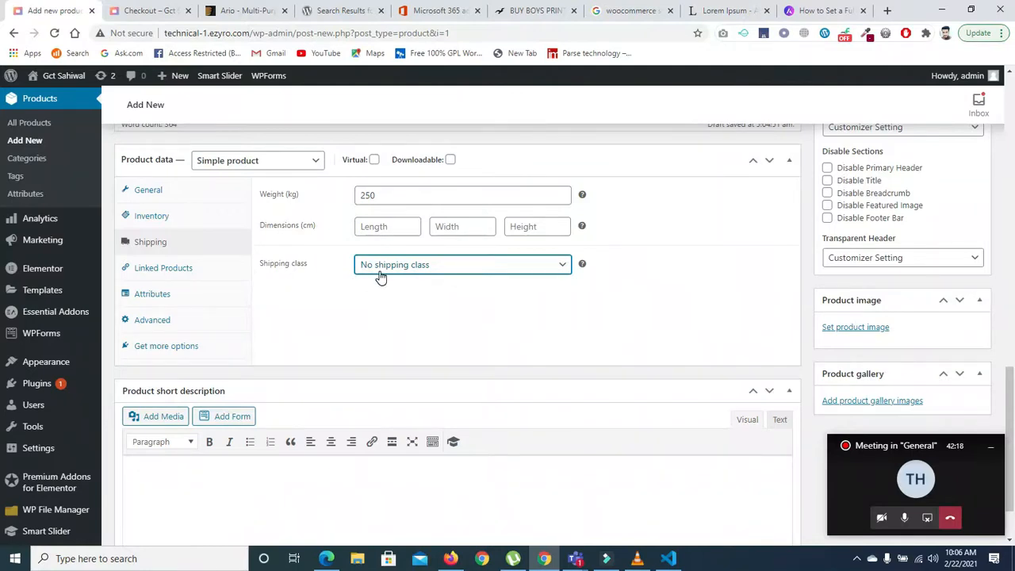
{"action": "left_click", "coordinate": [162, 274]}
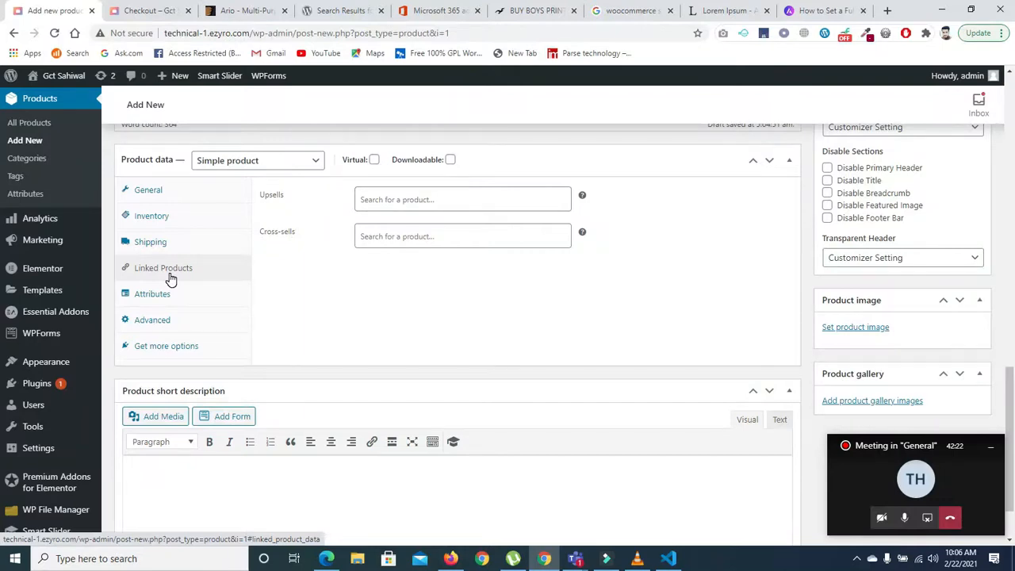
Search 0001 and add Shirt (0001) as an upsell
{"action": "left_click", "coordinate": [374, 200]}
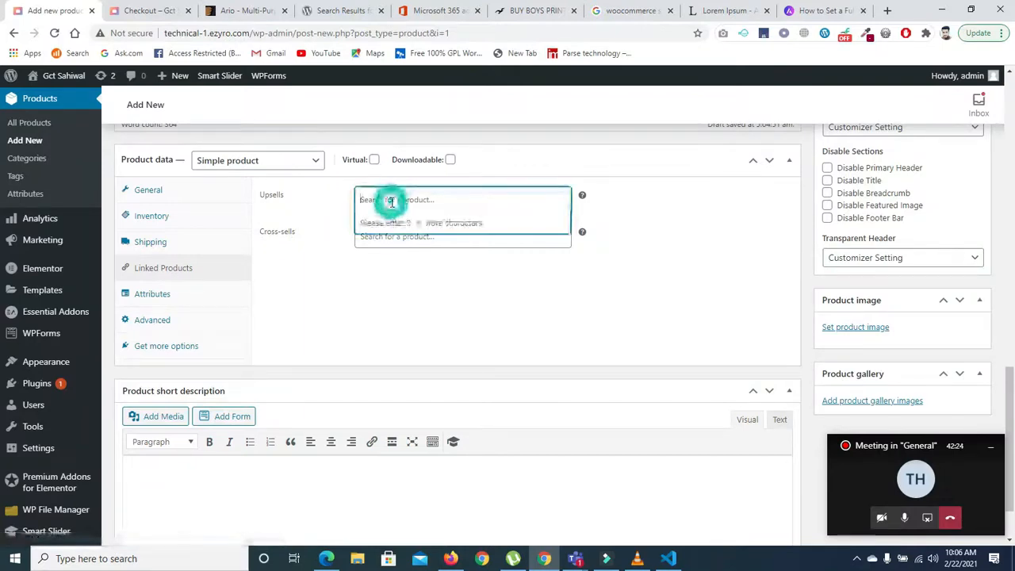
{"action": "type", "text": "s"}
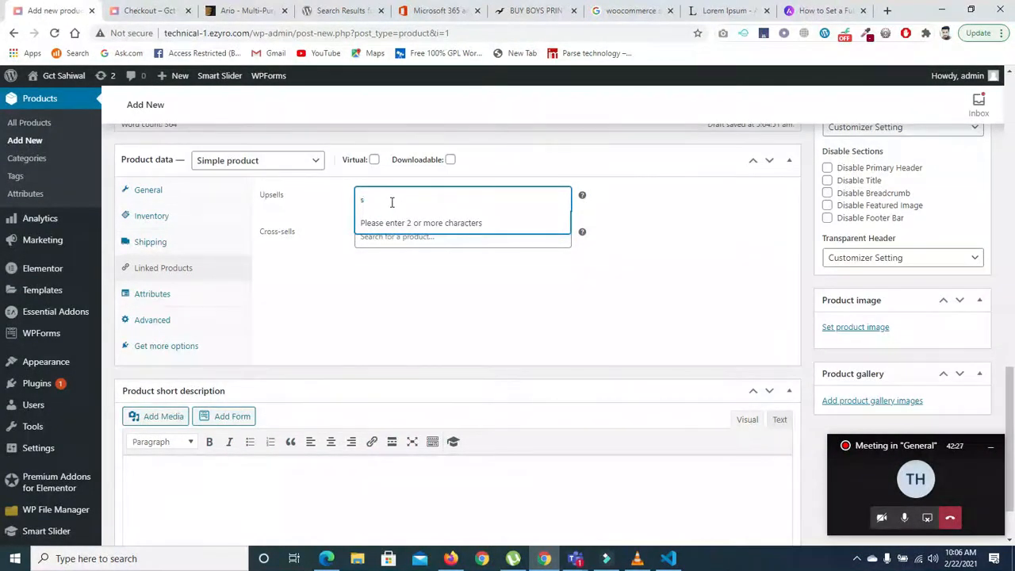
{"action": "type", "text": "hirt"}
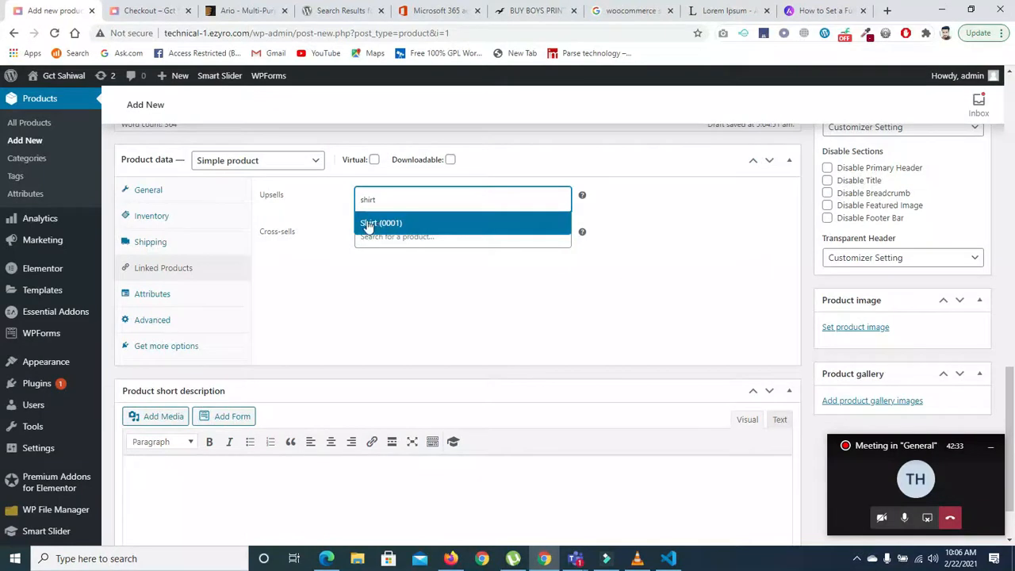
{"action": "left_click", "coordinate": [383, 199]}
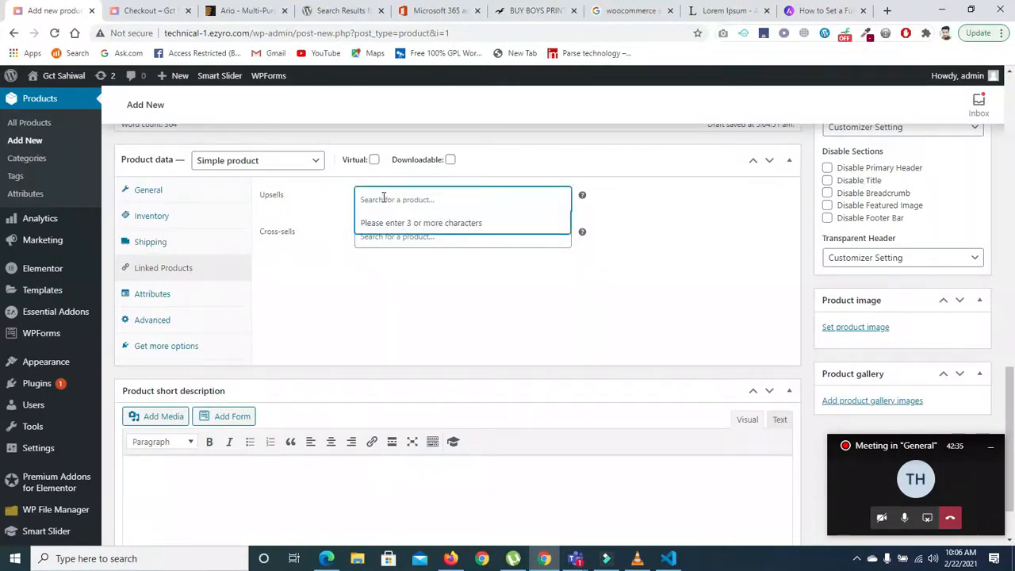
{"action": "type", "text": "0001"}
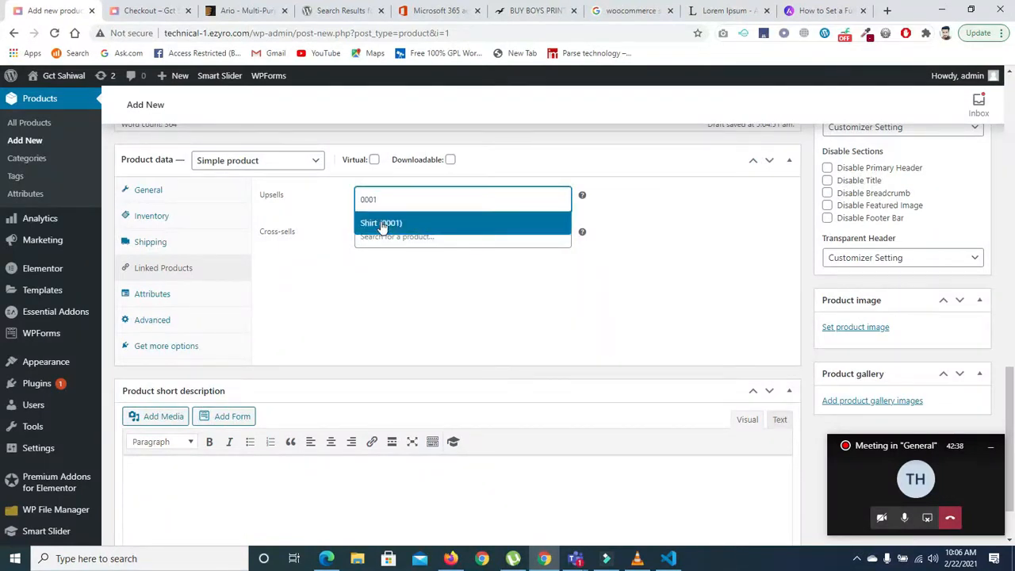
{"action": "left_click", "coordinate": [384, 225]}
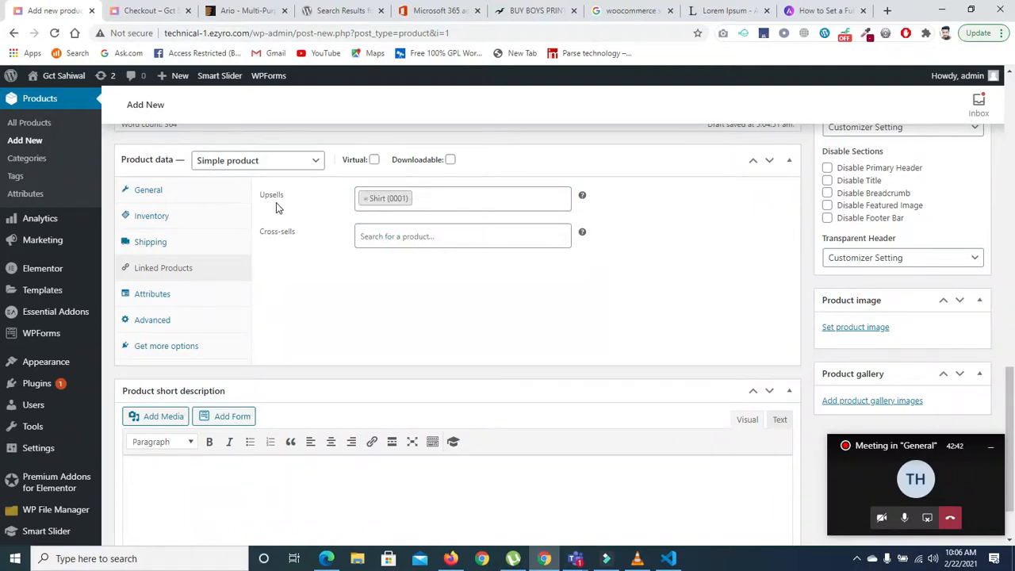
Open the Upsells and Cross-sells product search fields
{"action": "left_click", "coordinate": [426, 204]}
{"action": "left_click", "coordinate": [336, 274]}
{"action": "left_click", "coordinate": [453, 244]}
{"action": "left_click", "coordinate": [453, 243]}
{"action": "left_click", "coordinate": [453, 244]}
{"action": "left_click", "coordinate": [452, 243]}
Browse the Attributes and Advanced settings, ending on Get more options
{"action": "left_click", "coordinate": [140, 296]}
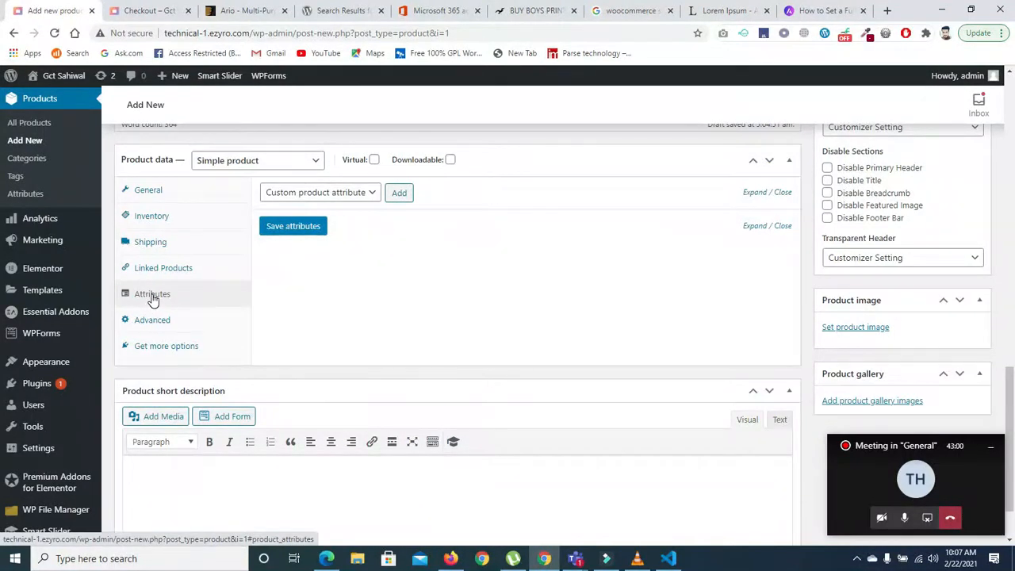
{"action": "left_click", "coordinate": [168, 321]}
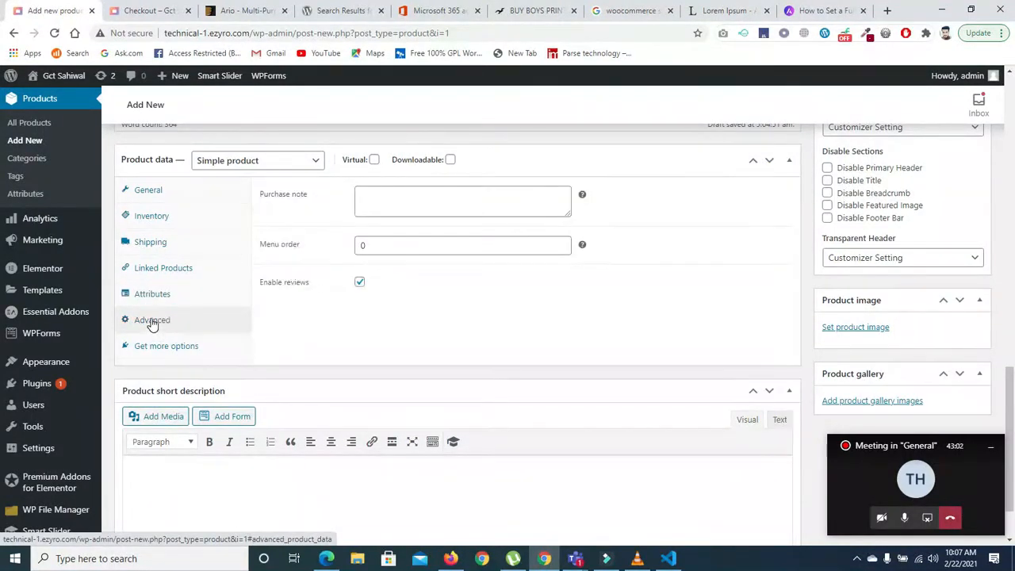
{"action": "left_click", "coordinate": [159, 346]}
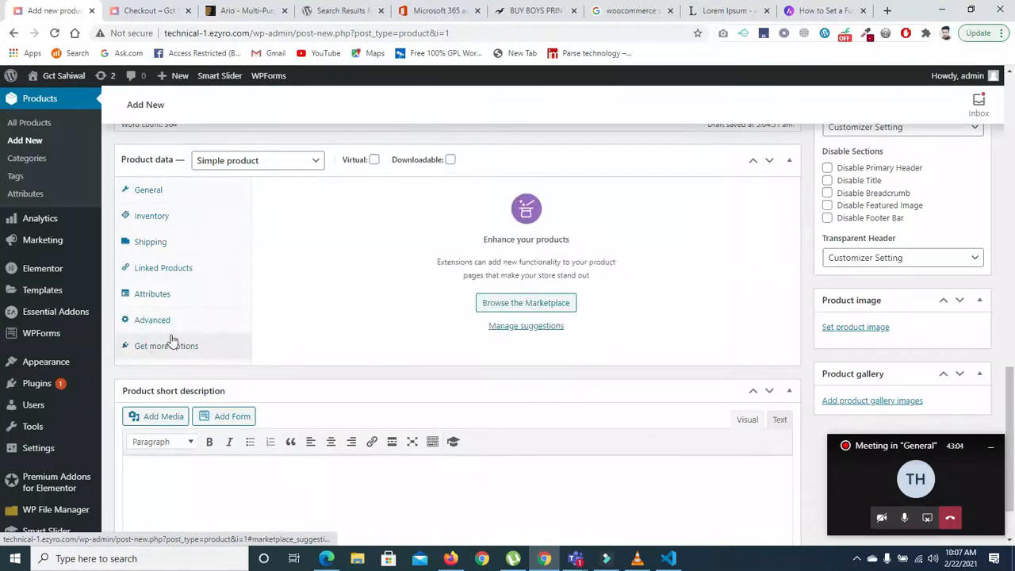
Return to the Advanced settings and place the cursor in the empty Product short description
{"action": "left_click", "coordinate": [140, 320]}
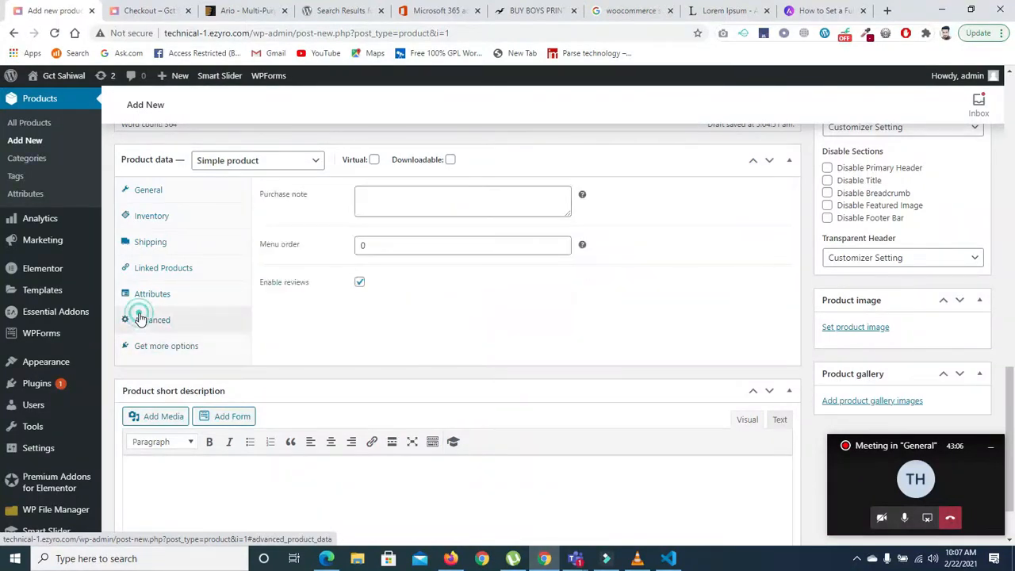
{"action": "left_click_drag", "start_coordinate": [1013, 388], "coordinate": [1013, 487]}
{"action": "left_click", "coordinate": [308, 407]}
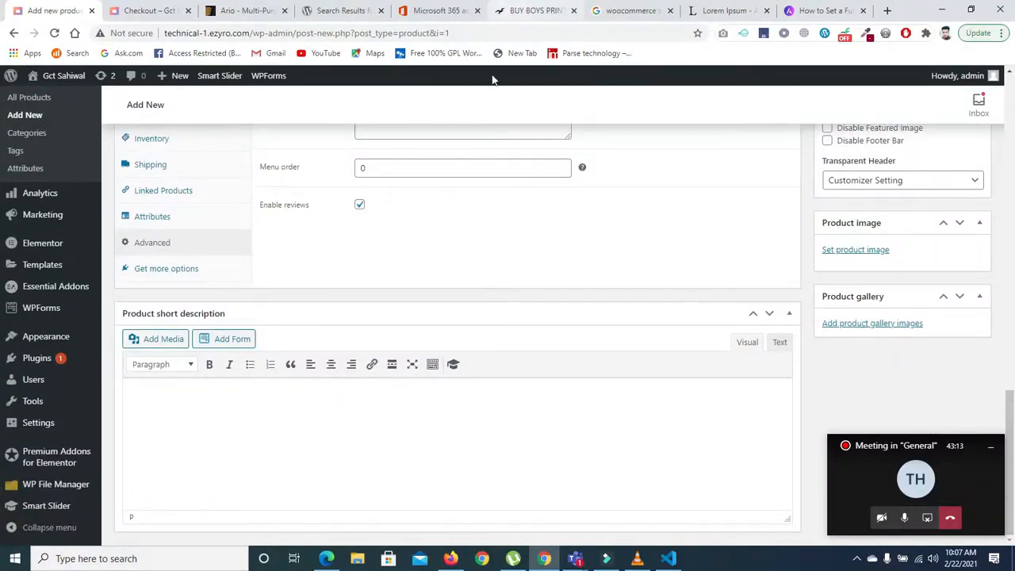
In the Breakout store, open the men's bags collection
{"action": "left_click", "coordinate": [512, 13]}
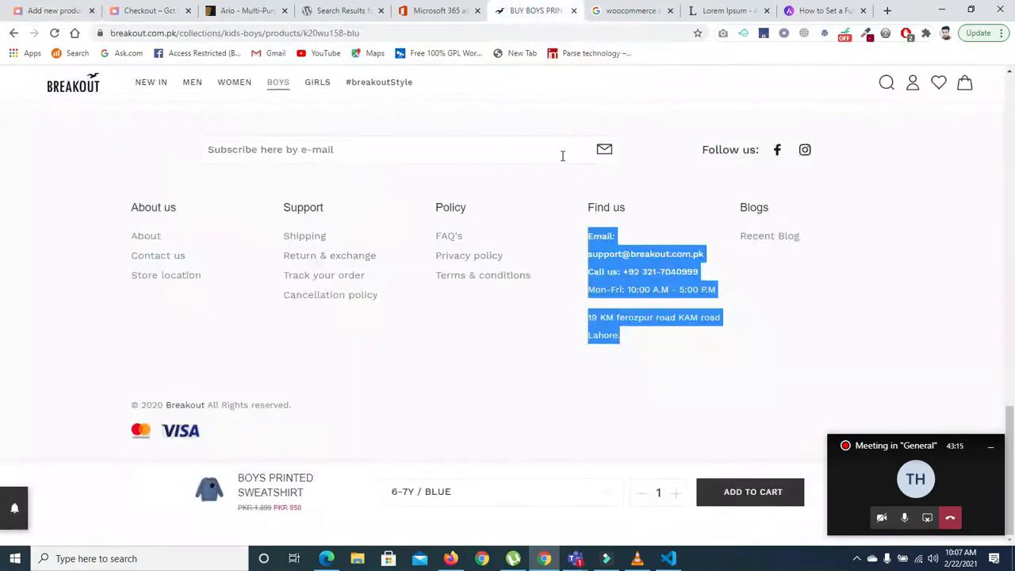
{"action": "left_click_drag", "start_coordinate": [1011, 411], "coordinate": [1011, 89]}
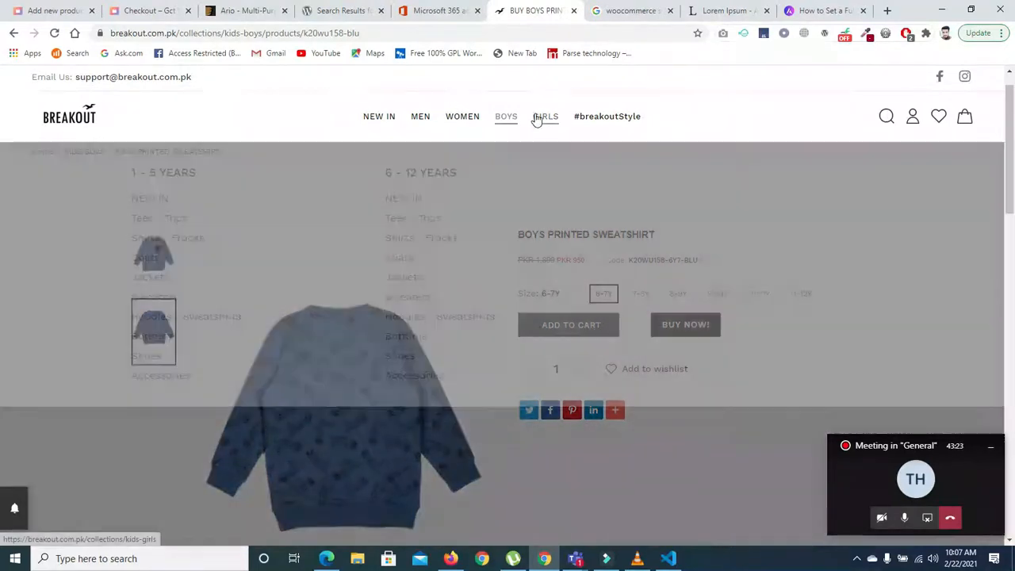
{"action": "left_click", "coordinate": [538, 119]}
{"action": "mouse_move", "coordinate": [447, 122]}
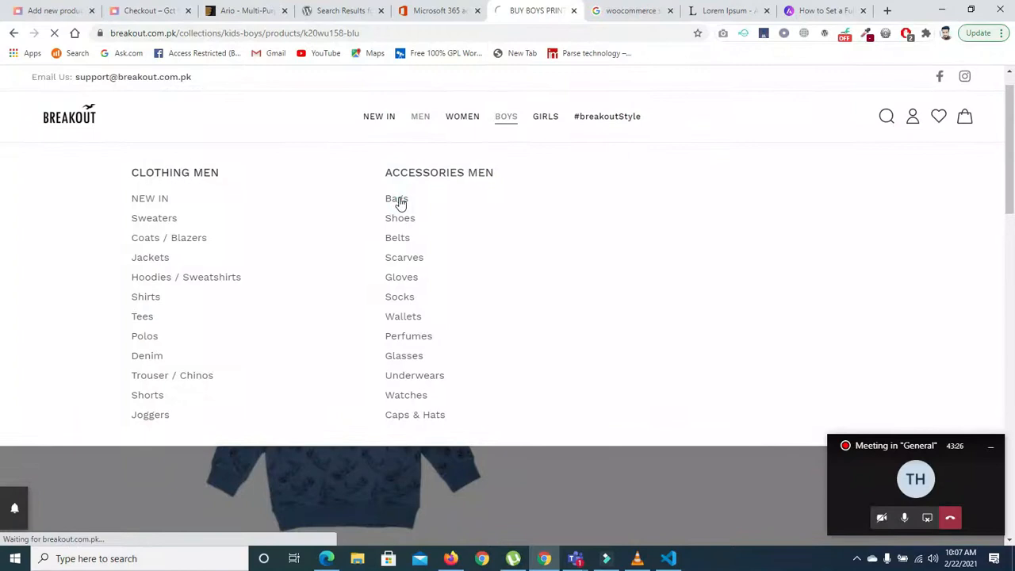
{"action": "left_click", "coordinate": [401, 203]}
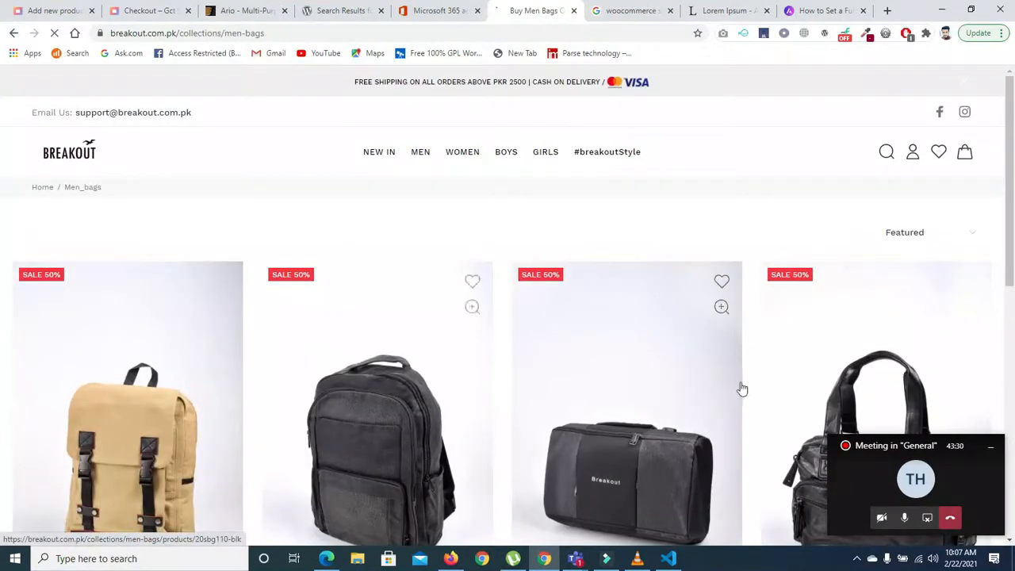
View MEN TRENDY BAG, then MEN TRENDY FAUX LEATHER BAG, and return to WordPress
{"action": "scroll", "coordinate": [1012, 189], "scroll_direction": "down", "scroll_amount": 2}
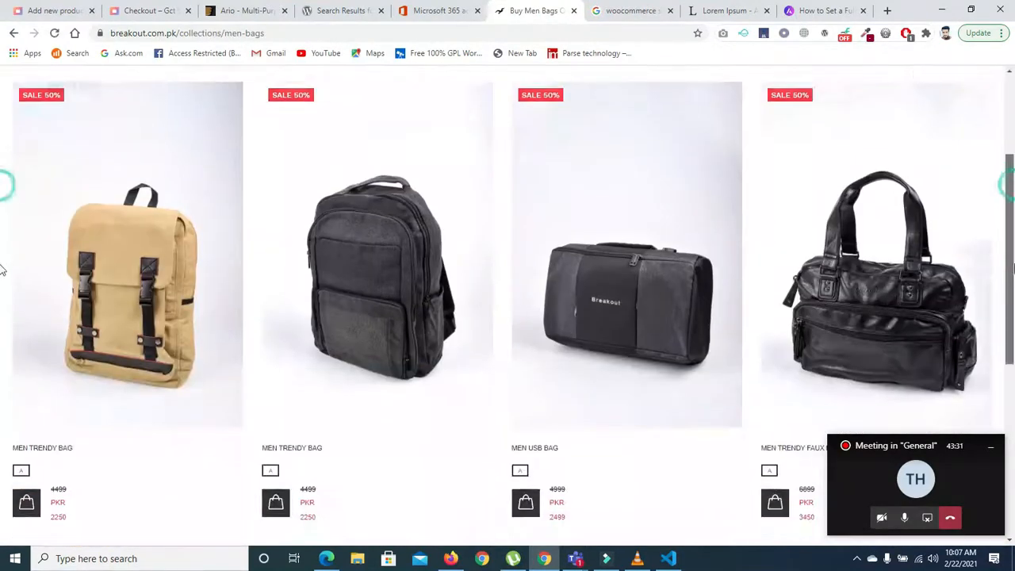
{"action": "left_click", "coordinate": [428, 298]}
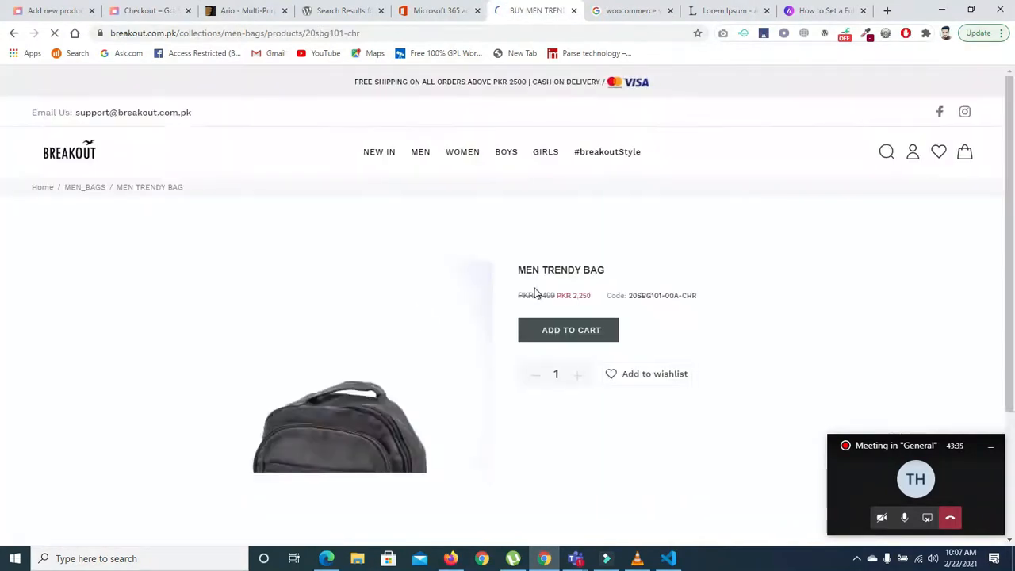
{"action": "left_click_drag", "start_coordinate": [1013, 182], "coordinate": [1014, 417]}
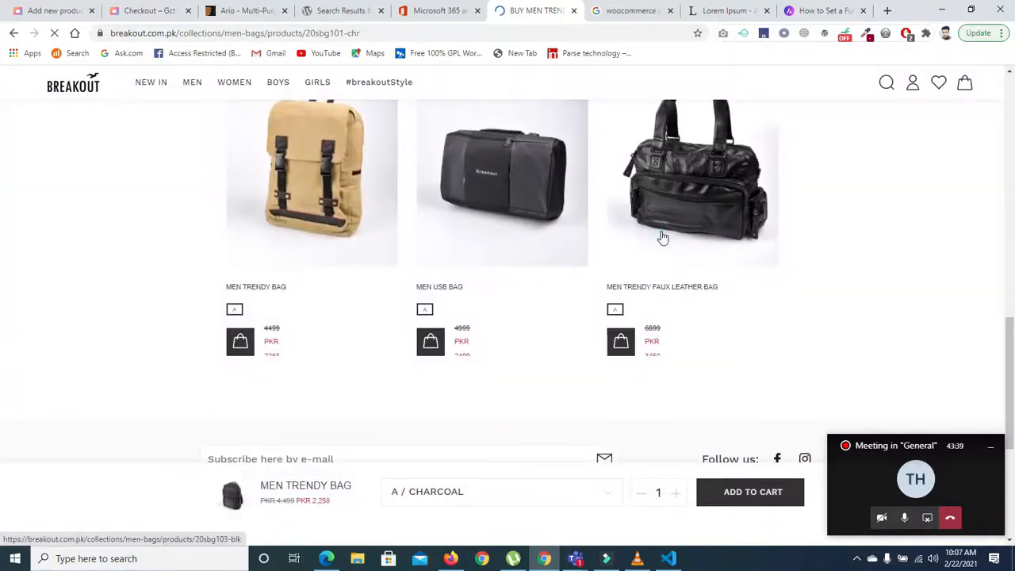
{"action": "left_click", "coordinate": [687, 246]}
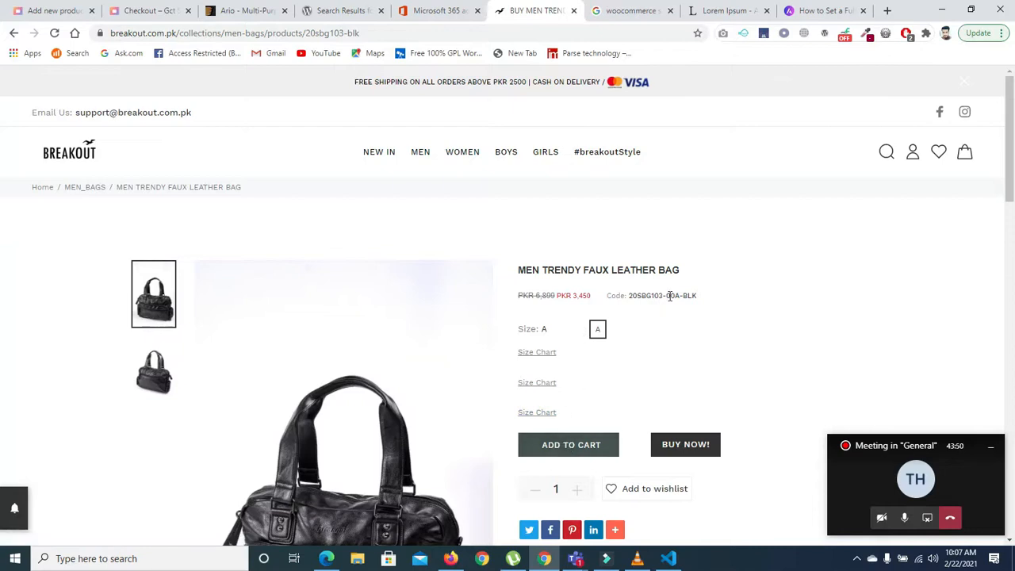
{"action": "scroll", "coordinate": [3, 202], "scroll_direction": "down", "scroll_amount": 3}
{"action": "scroll", "coordinate": [4, 216], "scroll_direction": "up", "scroll_amount": 3}
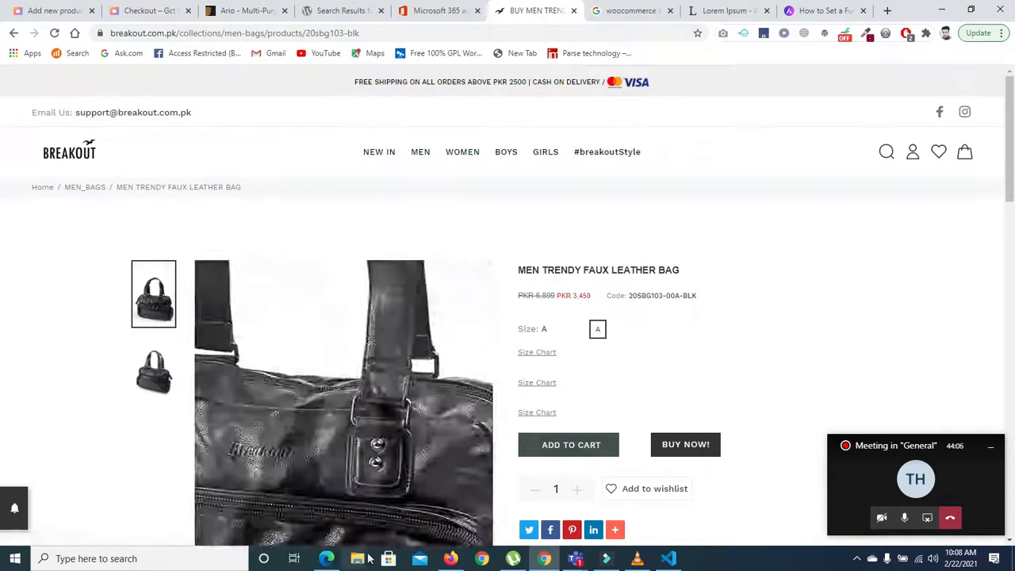
{"action": "mouse_move", "coordinate": [451, 558]}
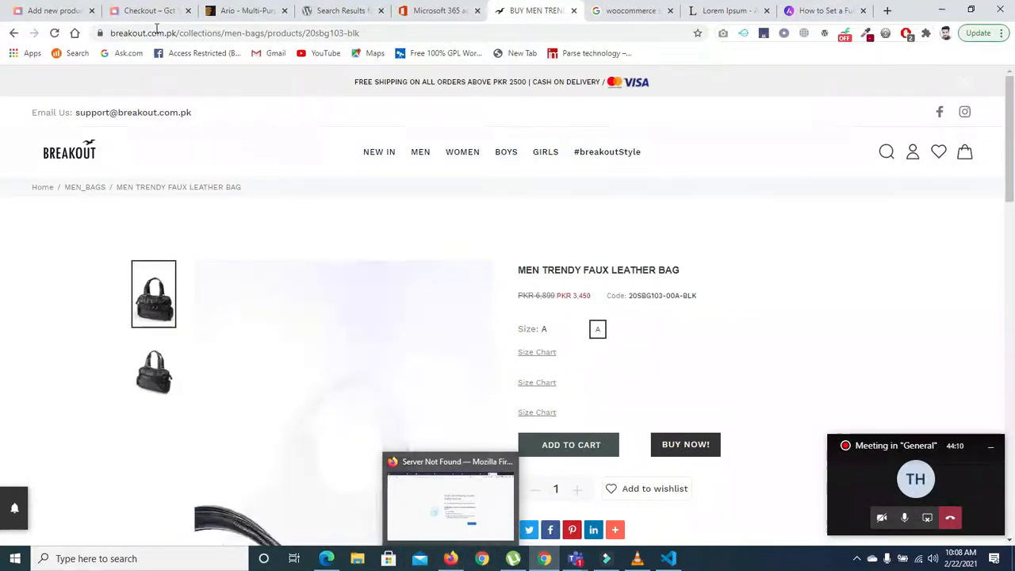
{"action": "left_click", "coordinate": [63, 11]}
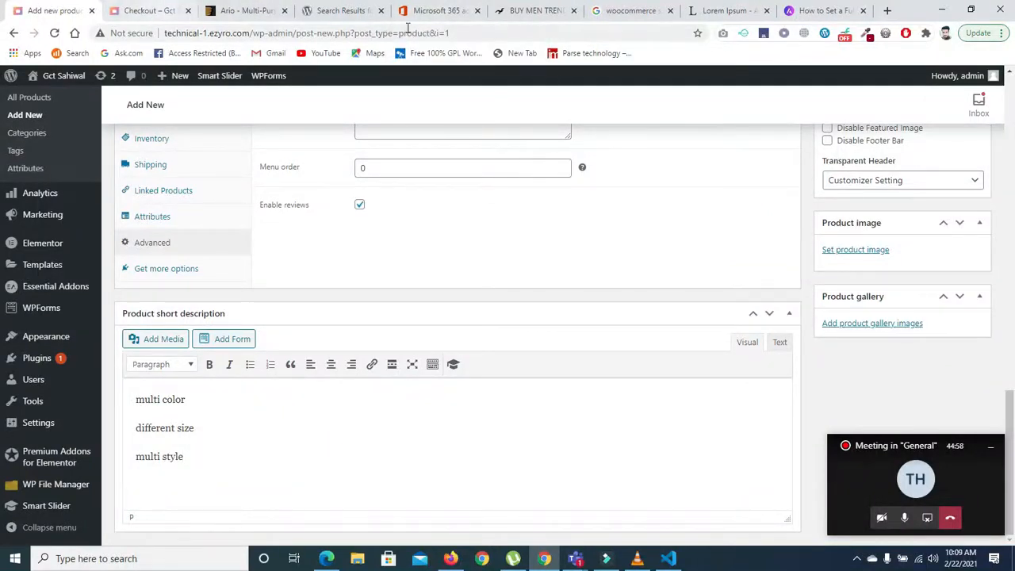
Check Breakout's previous MEN TRENDY BAG page, then return to the WordPress product form
{"action": "left_click", "coordinate": [537, 12]}
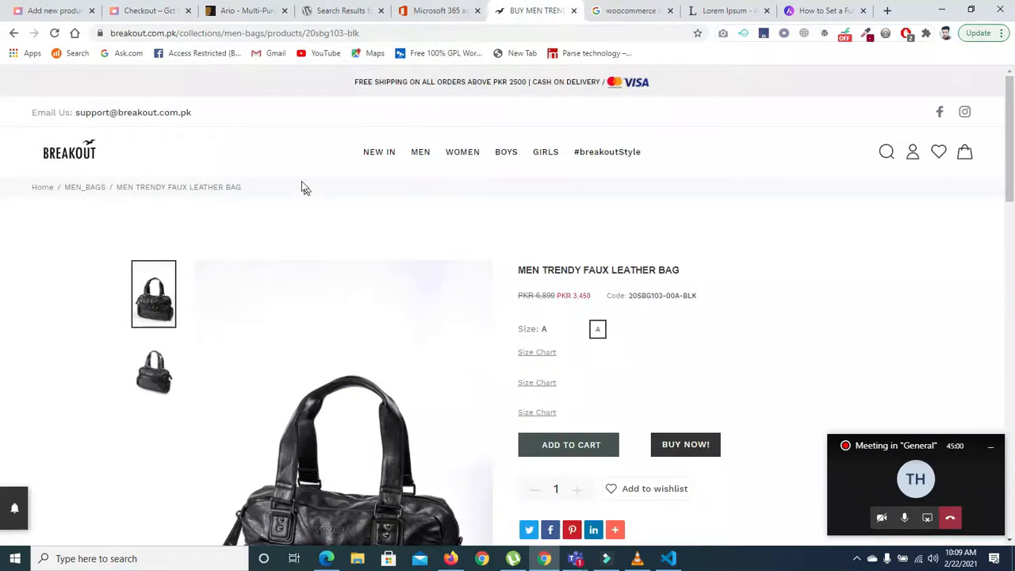
{"action": "left_click", "coordinate": [13, 34]}
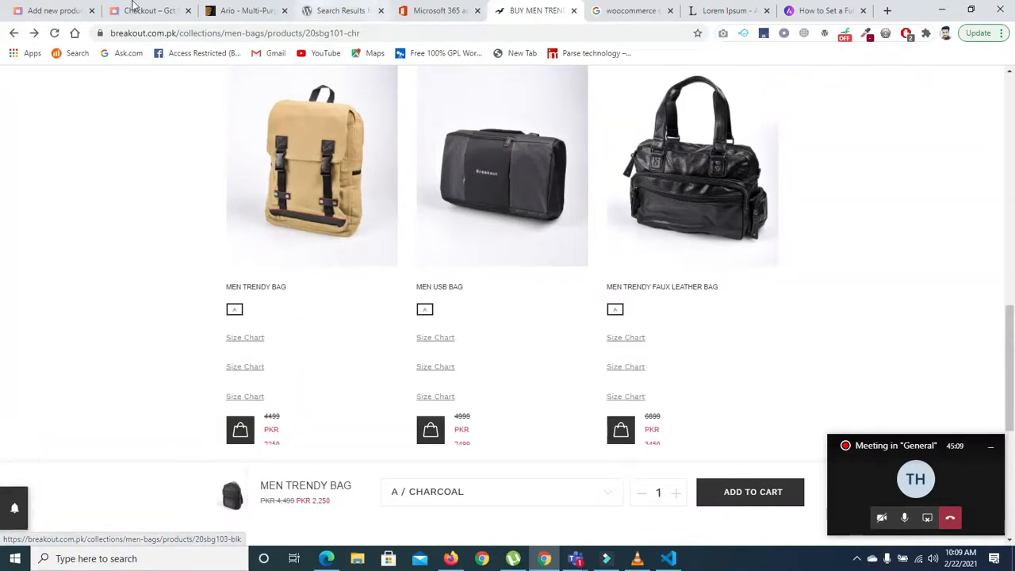
{"action": "left_click", "coordinate": [52, 10]}
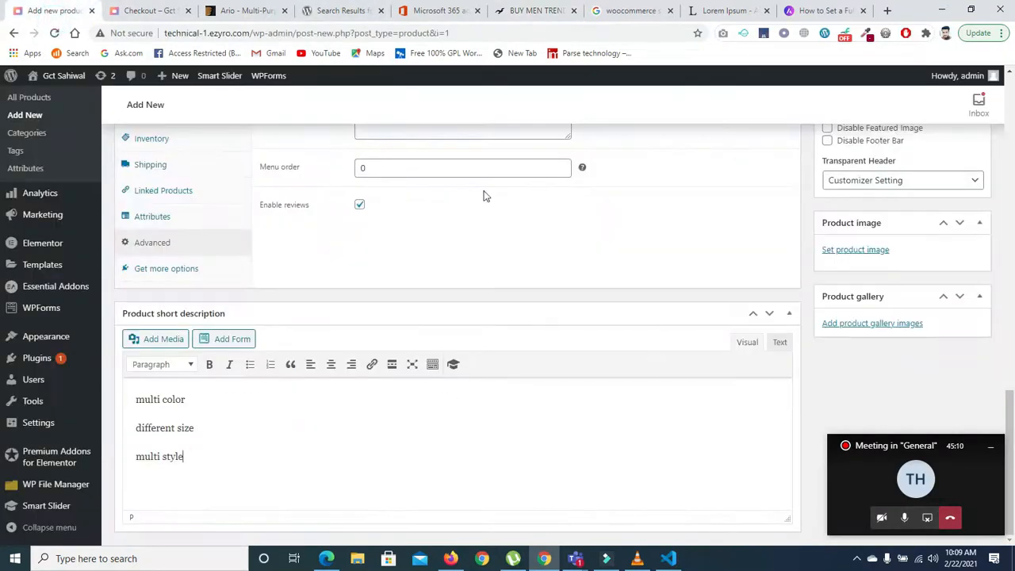
Choose accessories-headphones.jpg from the Media Library as the product image
{"action": "left_click", "coordinate": [851, 251]}
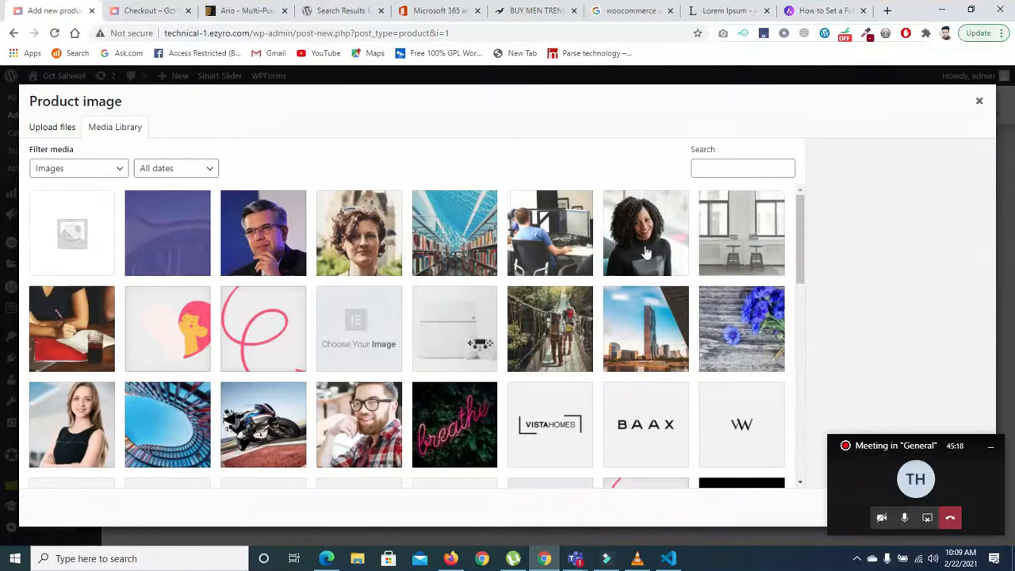
{"action": "left_click_drag", "start_coordinate": [800, 243], "coordinate": [806, 353]}
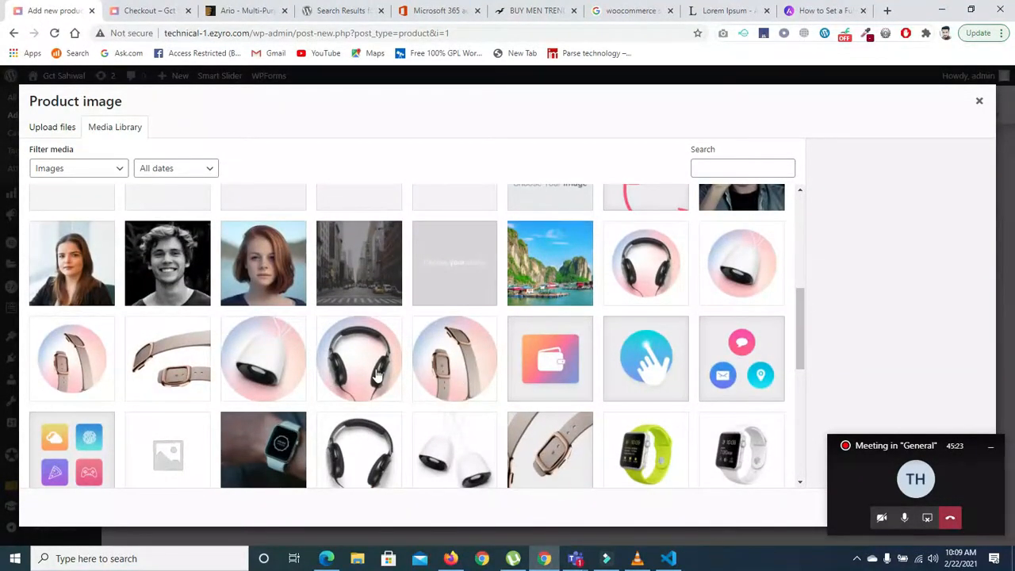
{"action": "left_click", "coordinate": [357, 347]}
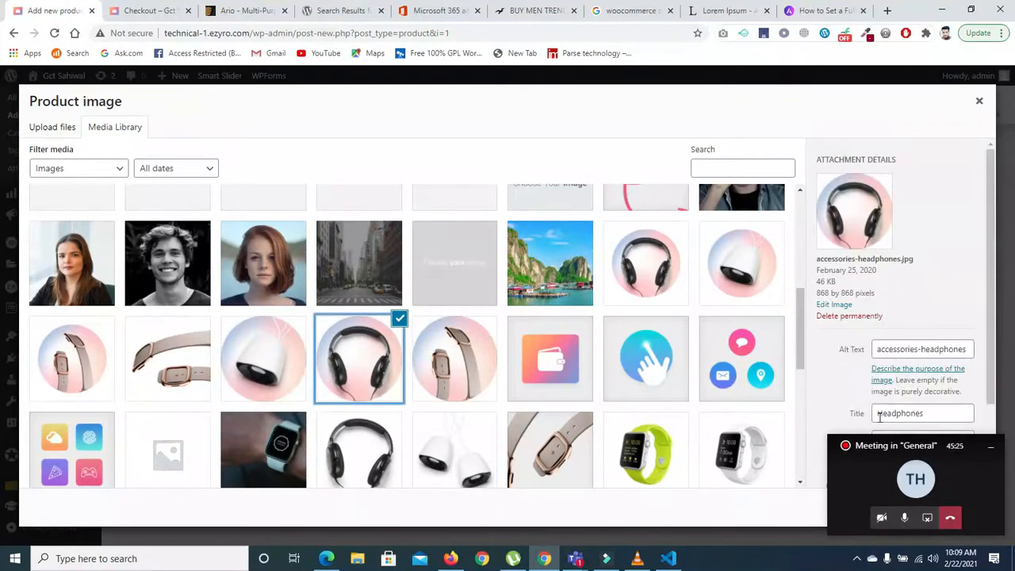
{"action": "left_click_drag", "start_coordinate": [894, 446], "coordinate": [914, 521]}
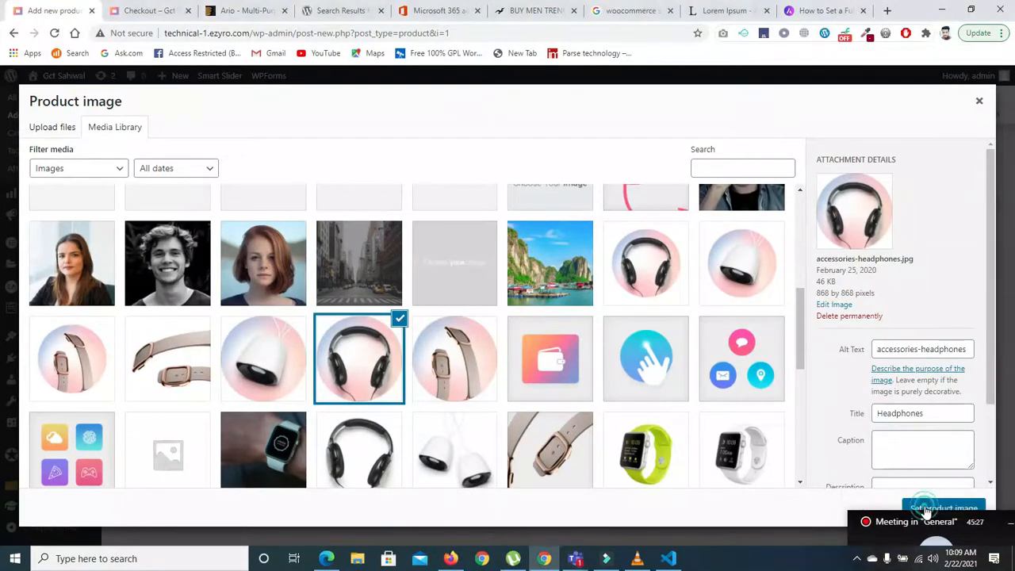
{"action": "left_click", "coordinate": [926, 509]}
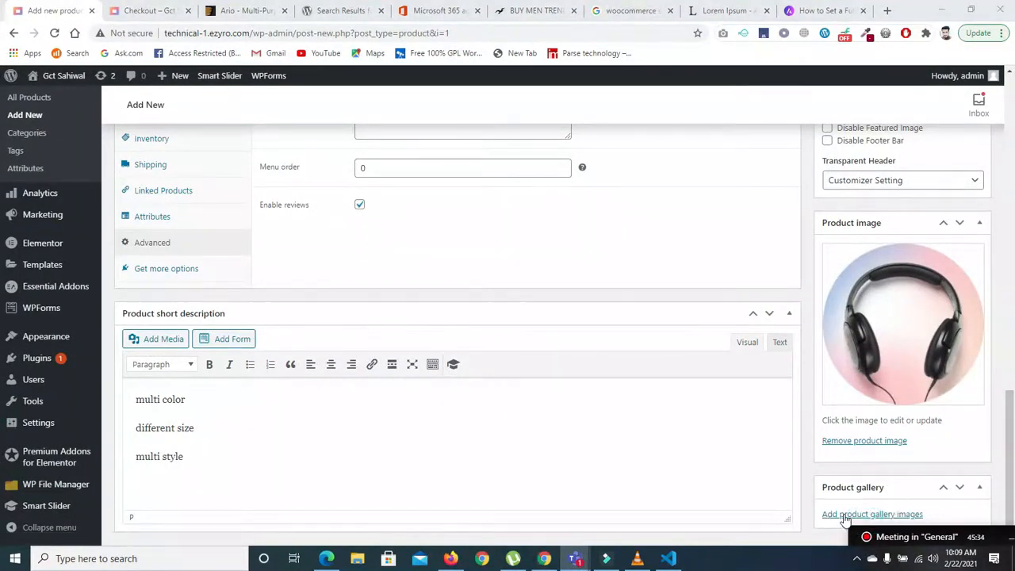
Open the gallery media picker and select two headphones pictures
{"action": "left_click", "coordinate": [839, 516]}
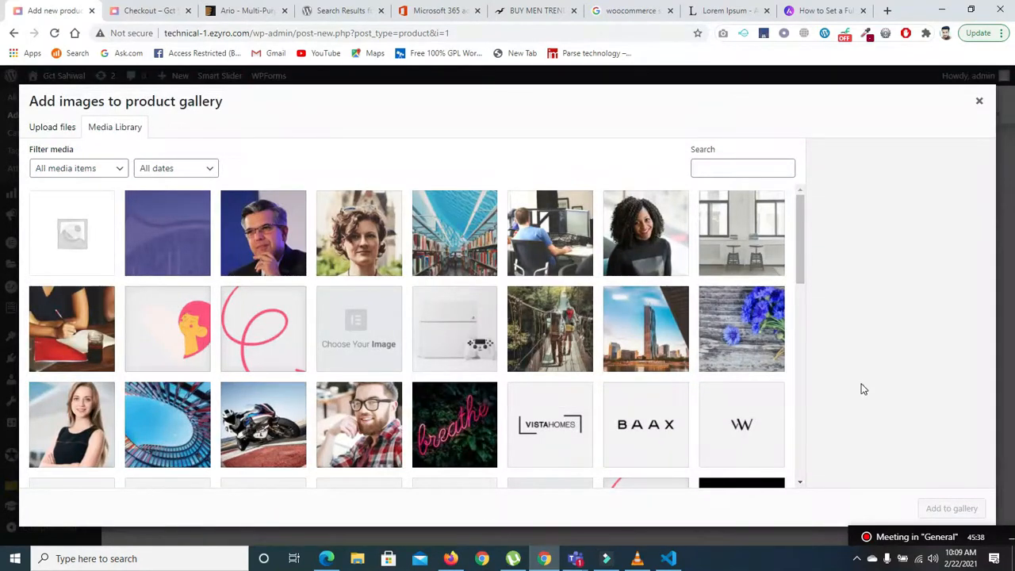
{"action": "left_click_drag", "start_coordinate": [793, 259], "coordinate": [804, 366]}
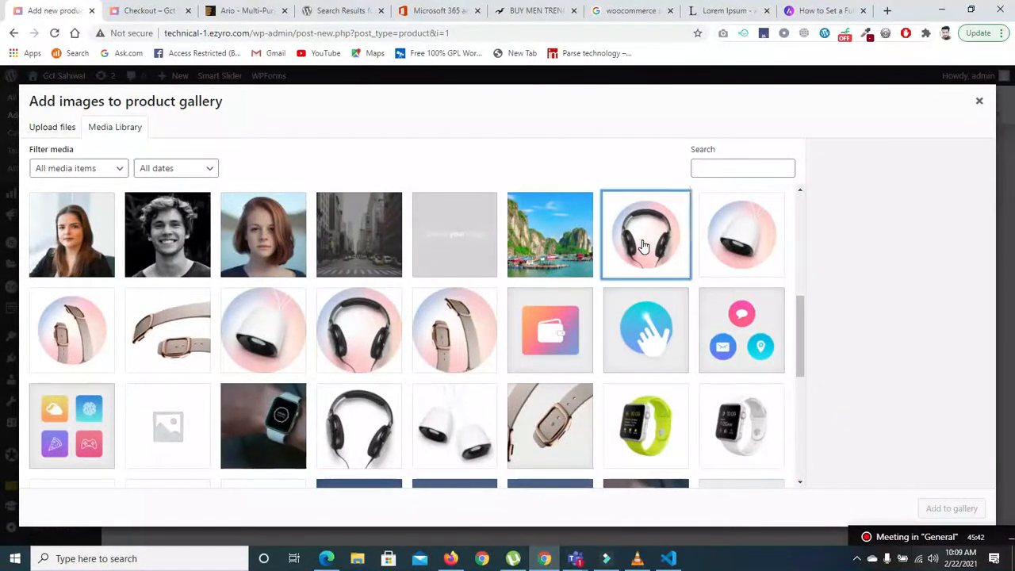
{"action": "left_click", "coordinate": [643, 246]}
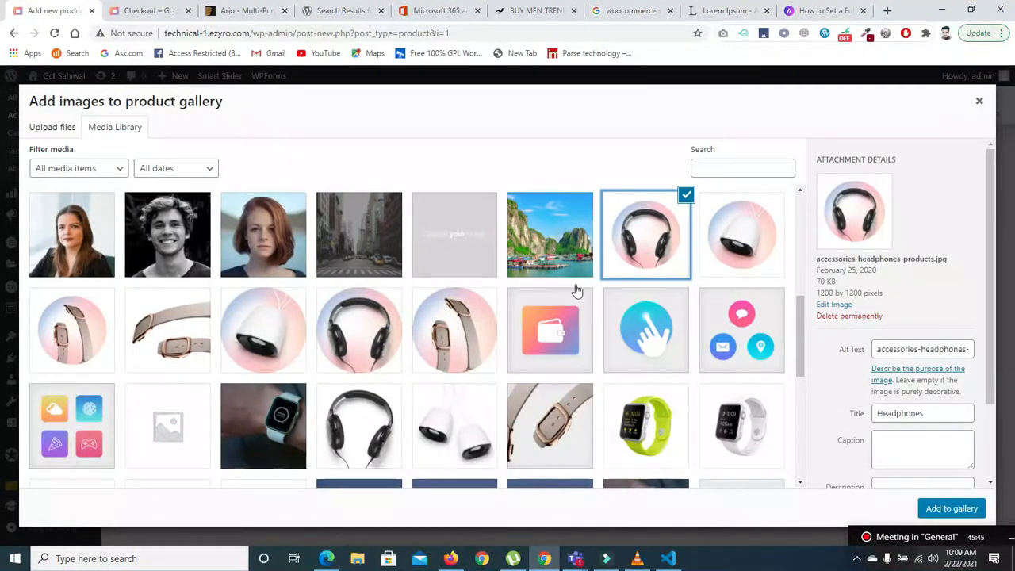
{"action": "left_click", "coordinate": [342, 432]}
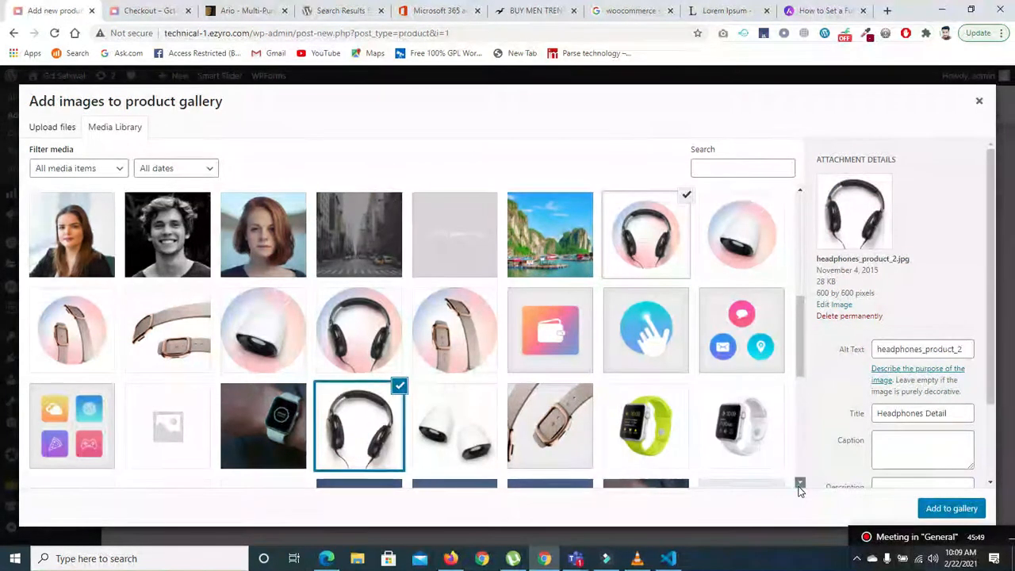
Confirm the selection so both headphone images go into the product gallery
{"action": "left_click", "coordinate": [800, 484]}
{"action": "left_click", "coordinate": [799, 485]}
{"action": "left_click", "coordinate": [800, 485]}
{"action": "left_click", "coordinate": [800, 485]}
{"action": "left_click", "coordinate": [800, 485]}
{"action": "left_click", "coordinate": [800, 485]}
{"action": "left_click", "coordinate": [799, 486]}
{"action": "left_click", "coordinate": [799, 486]}
{"action": "left_click", "coordinate": [800, 485]}
{"action": "left_click", "coordinate": [799, 485]}
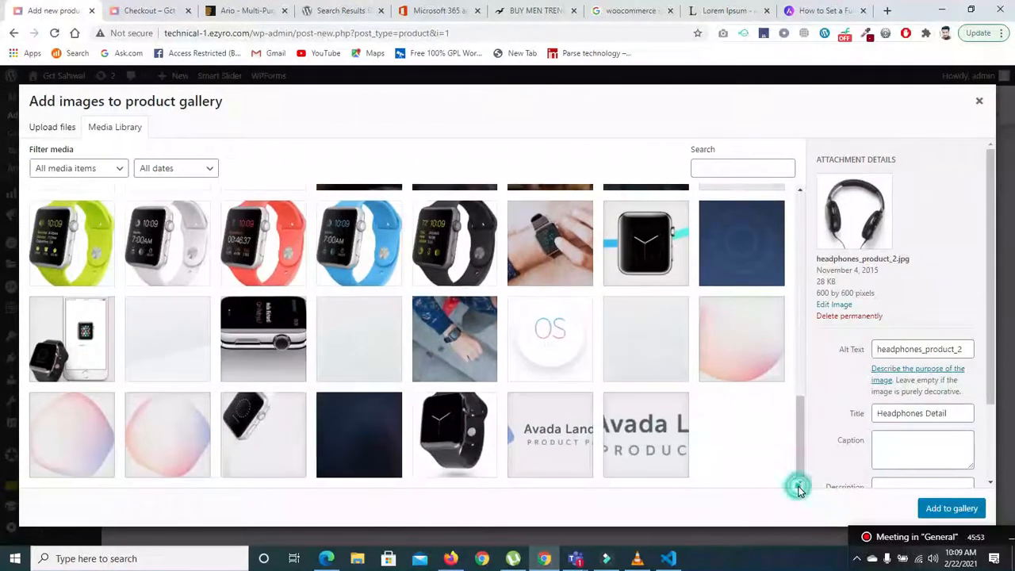
{"action": "scroll", "coordinate": [800, 208], "scroll_direction": "up", "scroll_amount": 3}
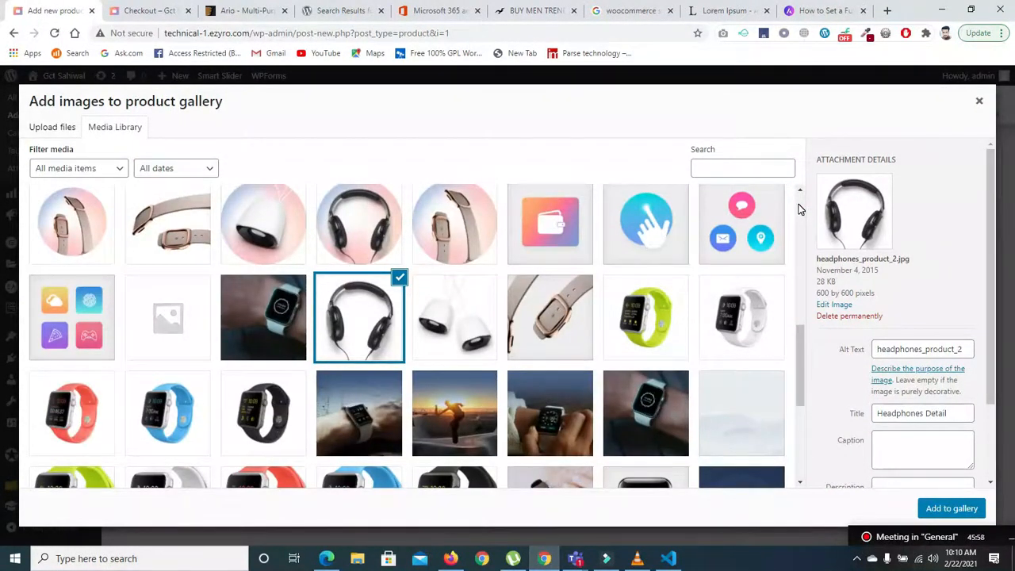
{"action": "scroll", "coordinate": [799, 209], "scroll_direction": "up", "scroll_amount": 5}
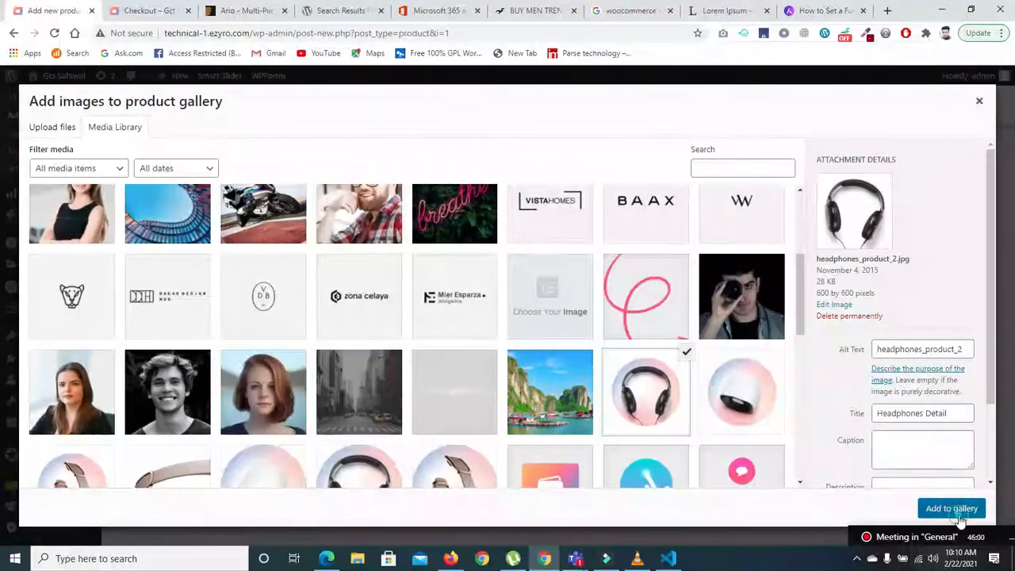
{"action": "left_click", "coordinate": [952, 509]}
{"action": "scroll", "coordinate": [1009, 444], "scroll_direction": "down", "scroll_amount": 2}
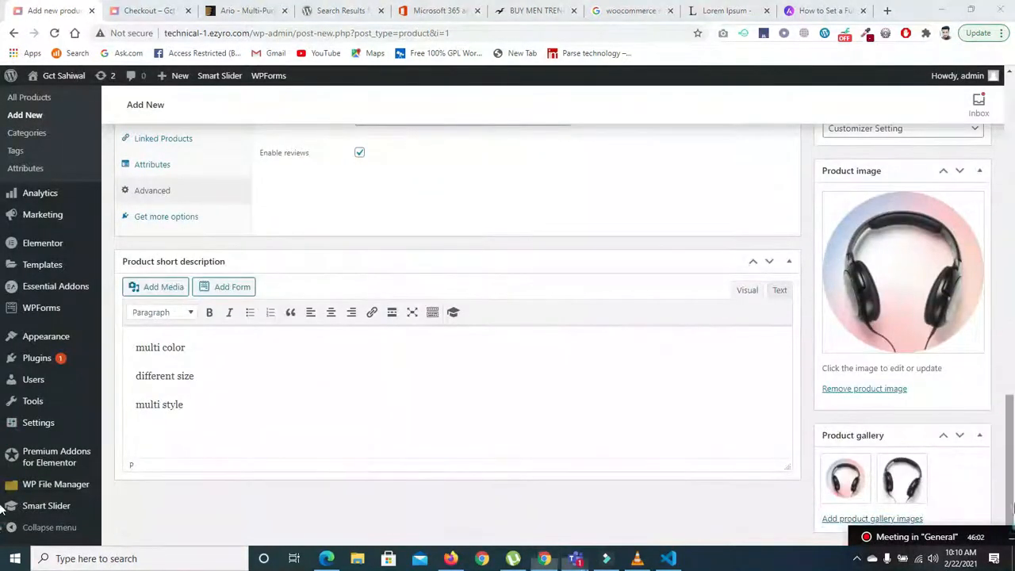
Publish the BOYS PRINTED SWEATSHIRT product
{"action": "left_click_drag", "start_coordinate": [1012, 454], "coordinate": [1012, 274]}
{"action": "left_click", "coordinate": [962, 250]}
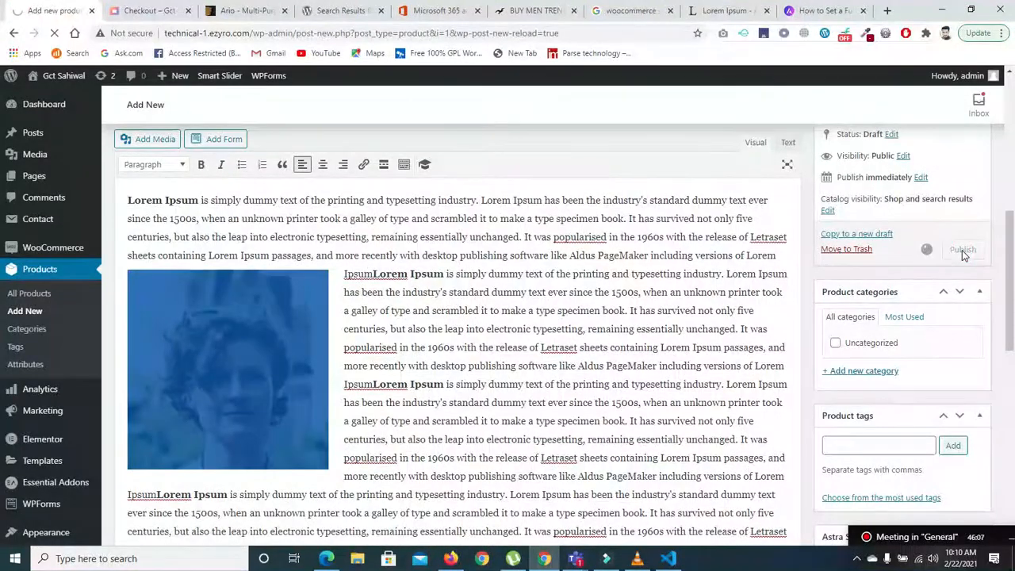
{"action": "left_click_drag", "start_coordinate": [1012, 268], "coordinate": [1014, 216]}
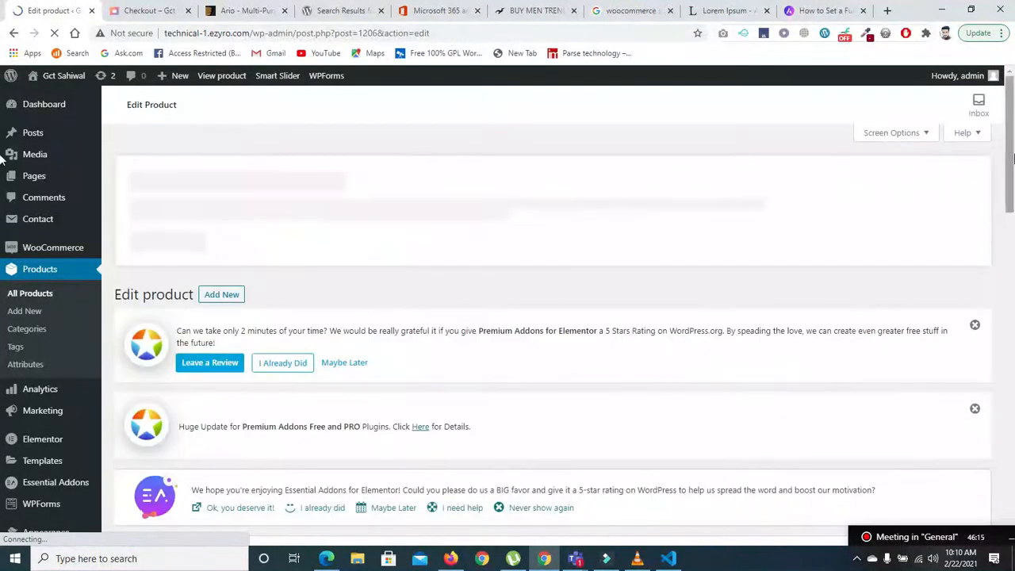
Open the product preview in a new browser tab and switch to it
{"action": "left_click_drag", "start_coordinate": [1013, 165], "coordinate": [1013, 301]}
{"action": "right_click", "coordinate": [944, 264]}
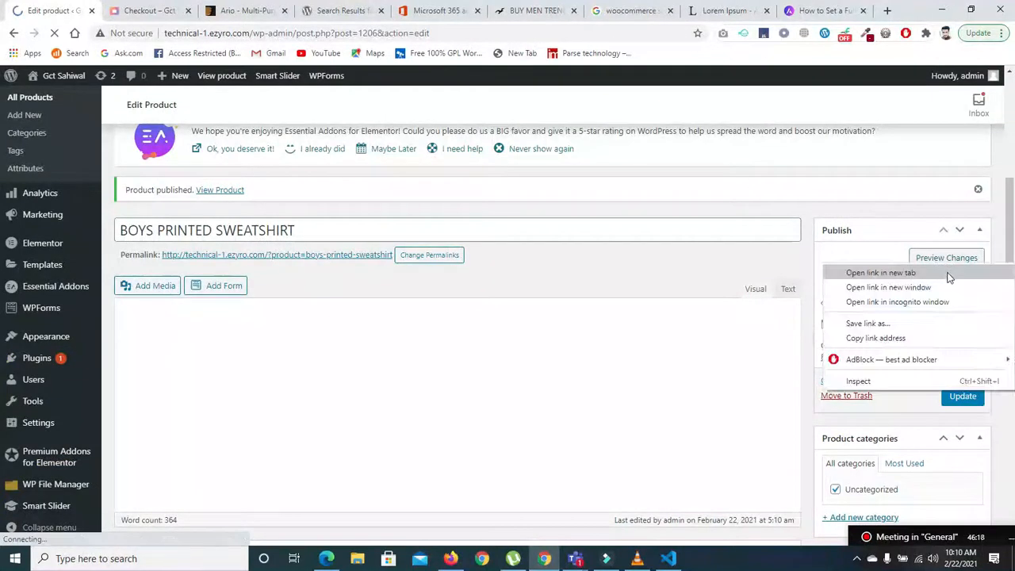
{"action": "left_click", "coordinate": [880, 272]}
{"action": "left_click", "coordinate": [127, 11]}
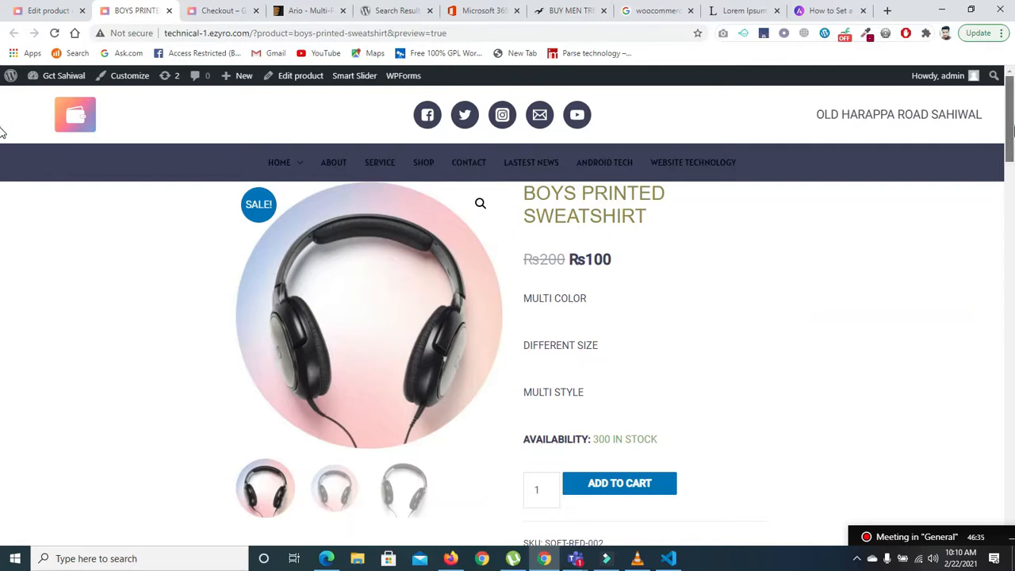
{"action": "scroll", "coordinate": [2, 131], "scroll_direction": "down", "scroll_amount": 2}
{"action": "scroll", "coordinate": [2, 156], "scroll_direction": "up", "scroll_amount": 2}
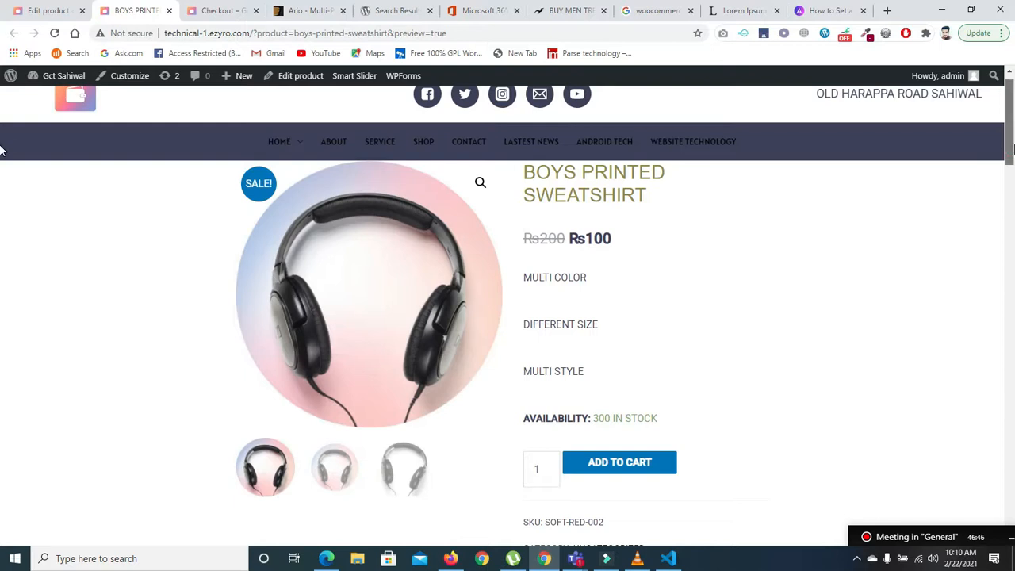
{"action": "scroll", "coordinate": [1, 158], "scroll_direction": "down", "scroll_amount": 1}
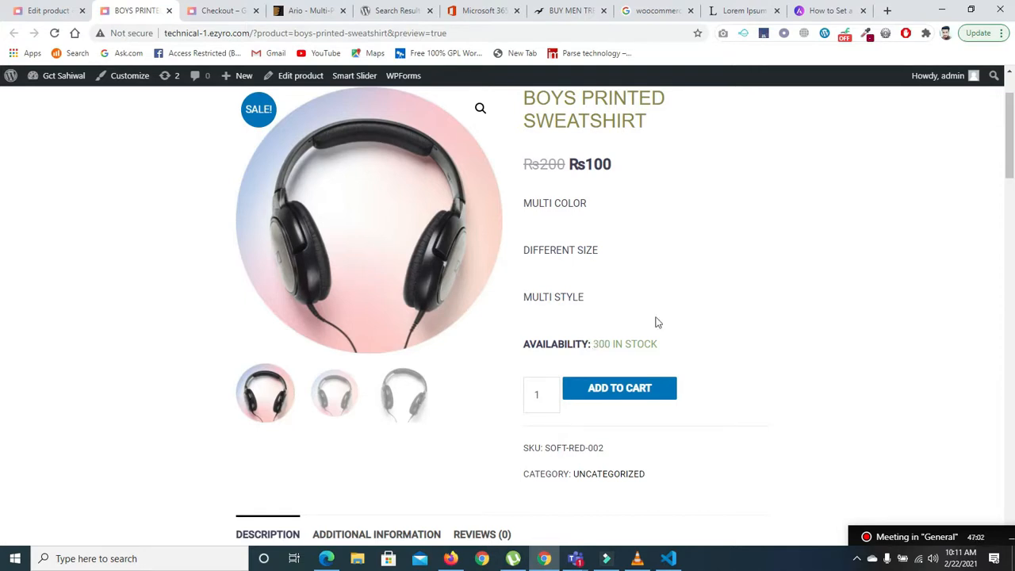
{"action": "scroll", "coordinate": [2, 151], "scroll_direction": "down", "scroll_amount": 1}
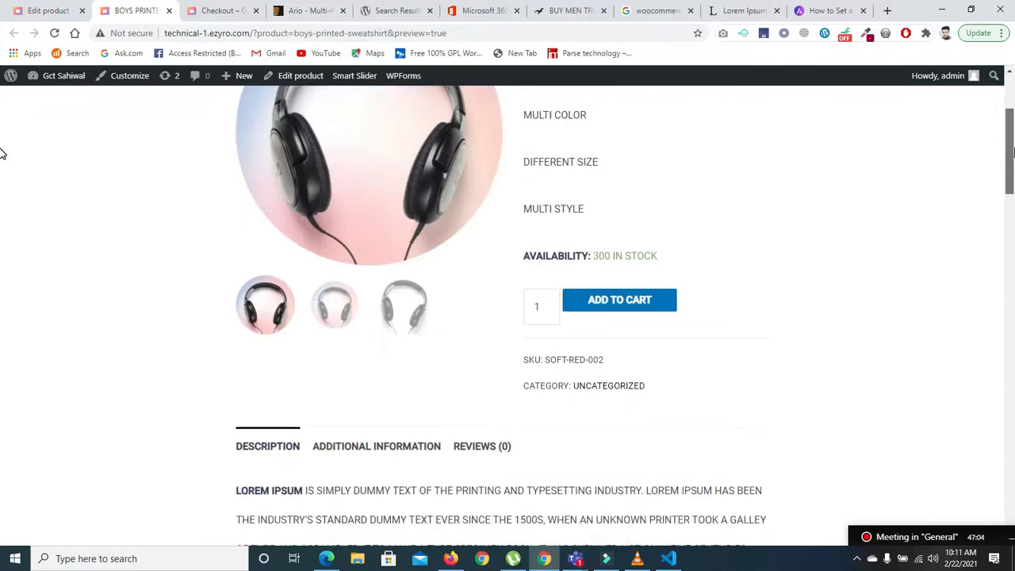
{"action": "scroll", "coordinate": [2, 188], "scroll_direction": "down", "scroll_amount": 4}
{"action": "scroll", "coordinate": [2, 188], "scroll_direction": "up", "scroll_amount": 1}
{"action": "scroll", "coordinate": [585, 142], "scroll_direction": "down", "scroll_amount": 1}
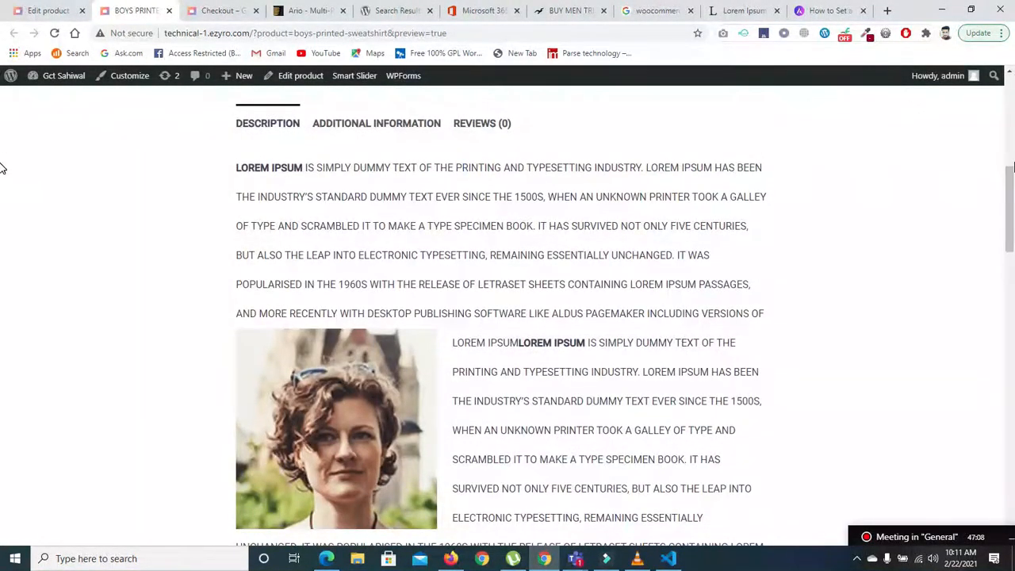
{"action": "scroll", "coordinate": [1, 273], "scroll_direction": "down", "scroll_amount": 7}
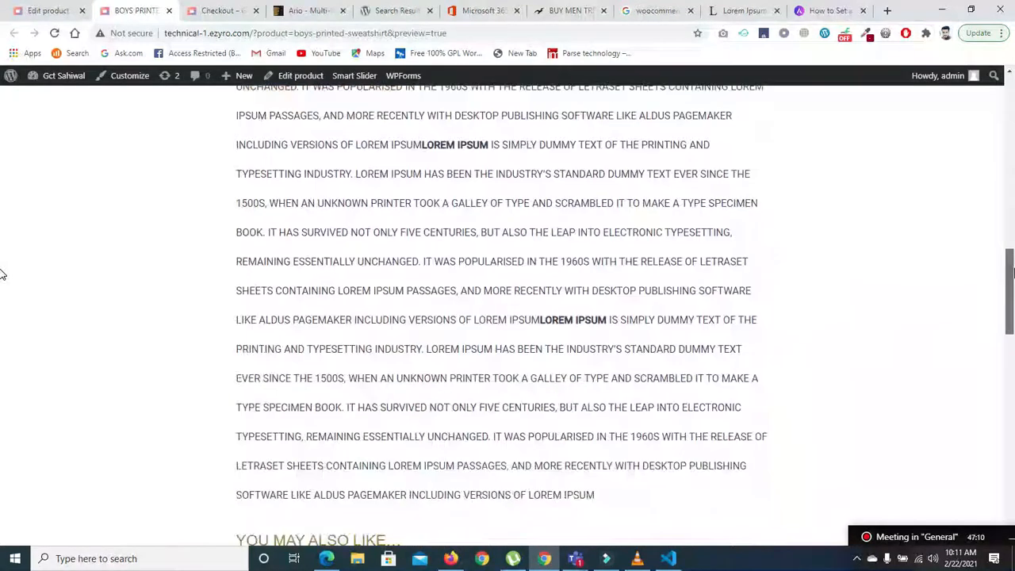
{"action": "scroll", "coordinate": [2, 274], "scroll_direction": "down", "scroll_amount": 3}
{"action": "scroll", "coordinate": [2, 321], "scroll_direction": "down", "scroll_amount": 1}
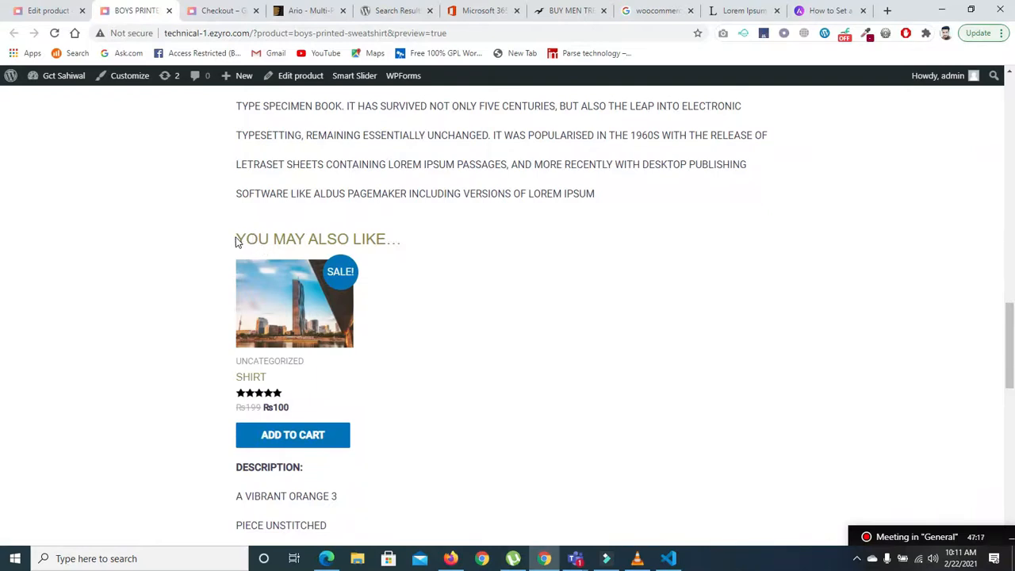
{"action": "left_click_drag", "start_coordinate": [238, 238], "coordinate": [408, 255]}
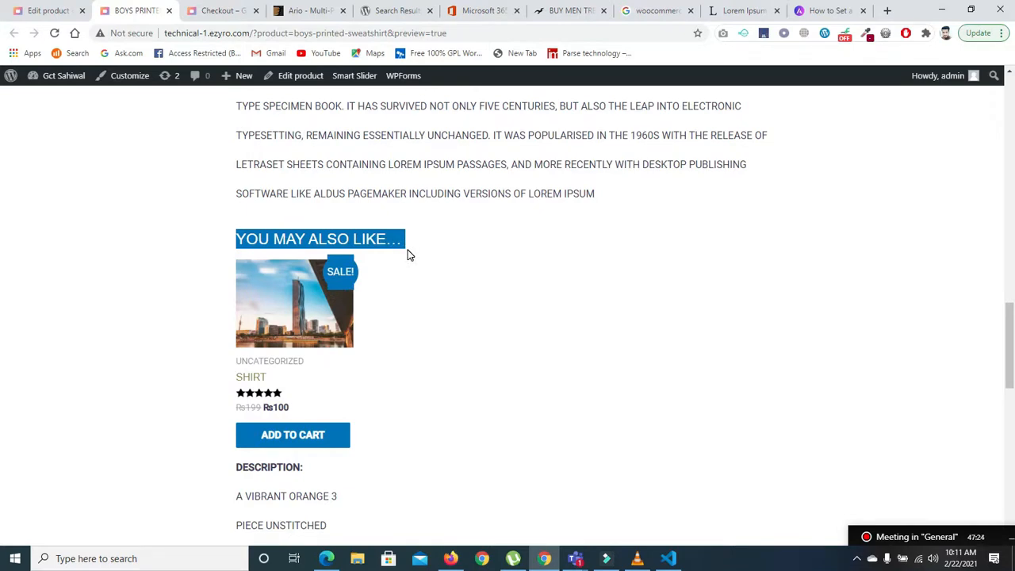
{"action": "left_click", "coordinate": [278, 394]}
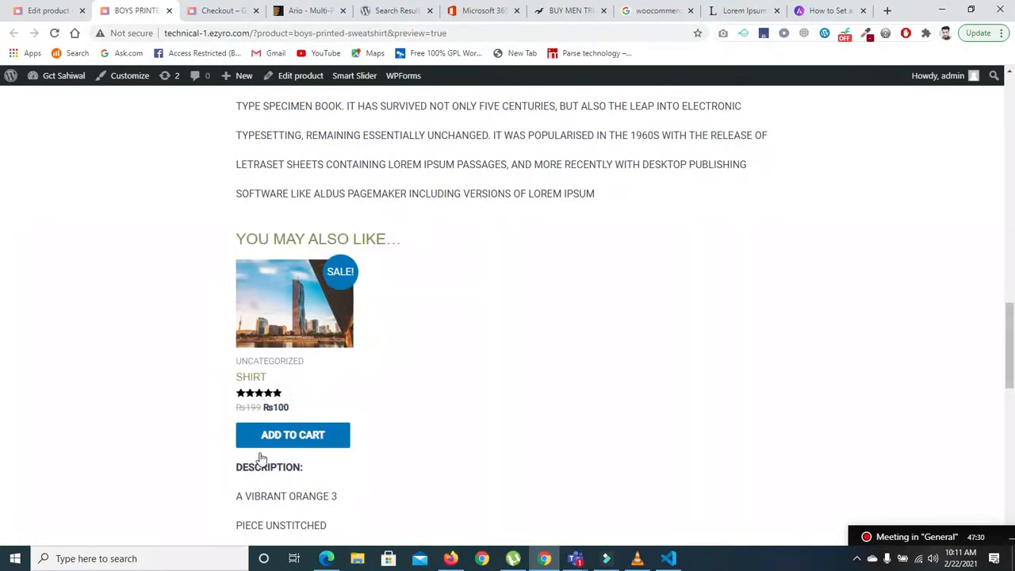
{"action": "left_click", "coordinate": [306, 443]}
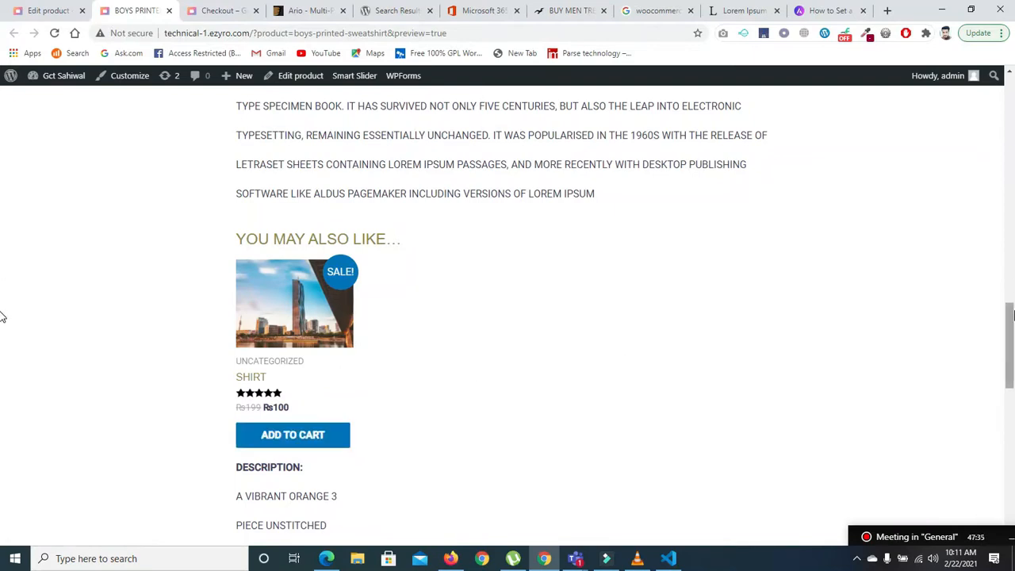
{"action": "scroll", "coordinate": [2, 339], "scroll_direction": "down", "scroll_amount": 1}
{"action": "mouse_move", "coordinate": [1013, 334]}
{"action": "left_mouse_down"}
{"action": "mouse_move", "coordinate": [1014, 376]}
{"action": "mouse_move", "coordinate": [1013, 225]}
{"action": "mouse_move", "coordinate": [1014, 409]}
{"action": "mouse_move", "coordinate": [1006, 341]}
{"action": "left_mouse_up"}
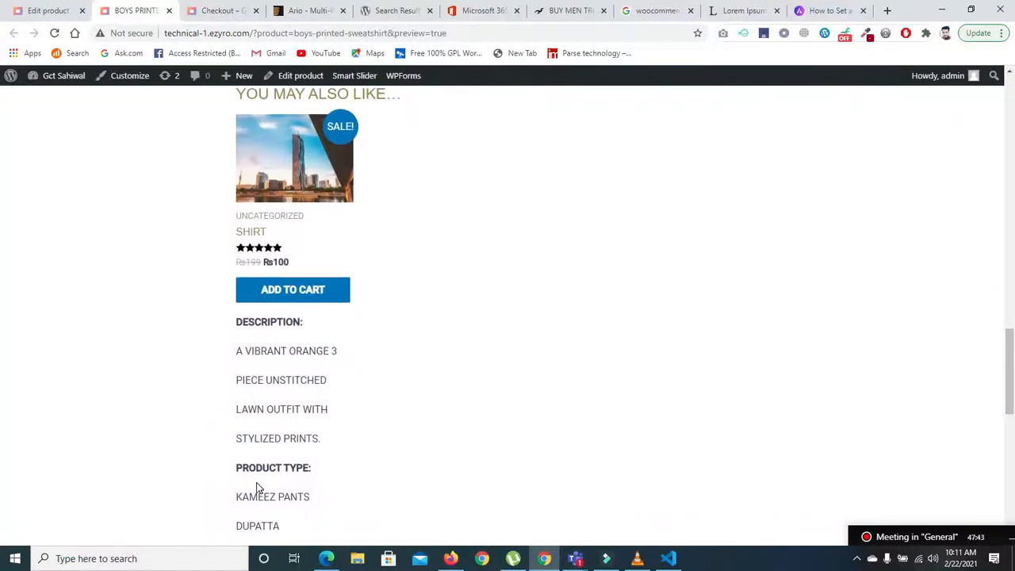
{"action": "left_click_drag", "start_coordinate": [1012, 358], "coordinate": [1008, 85]}
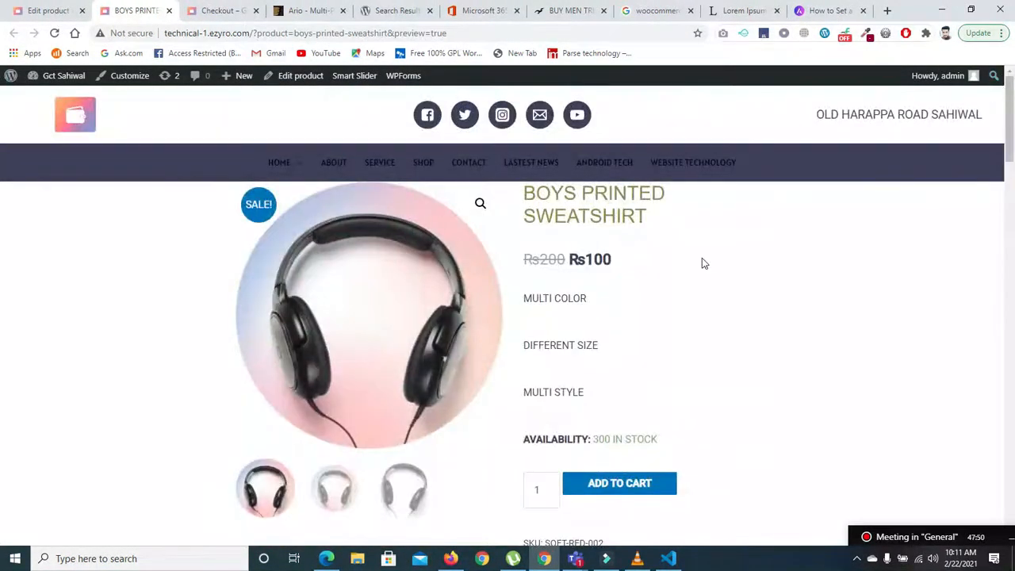
Return to the Edit product page and add the product tag shirts
{"action": "left_click", "coordinate": [36, 13]}
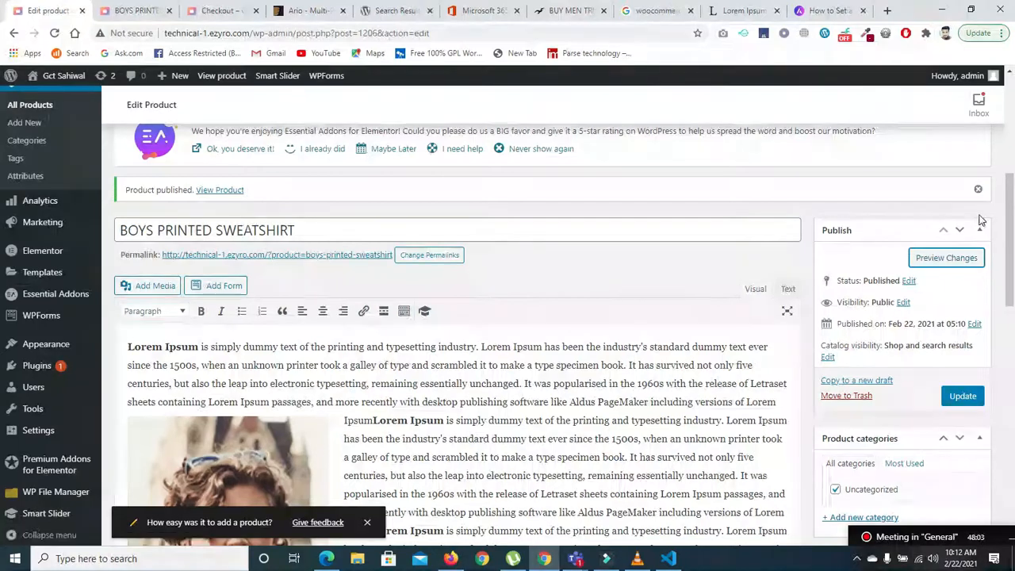
{"action": "left_click_drag", "start_coordinate": [1013, 207], "coordinate": [1013, 262]}
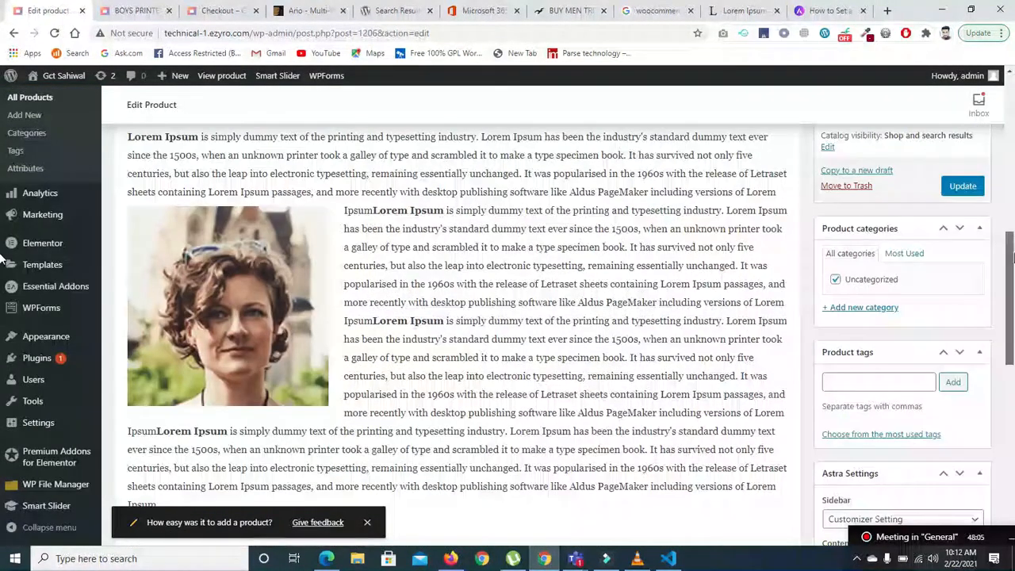
{"action": "scroll", "coordinate": [889, 270], "scroll_direction": "down", "scroll_amount": 3}
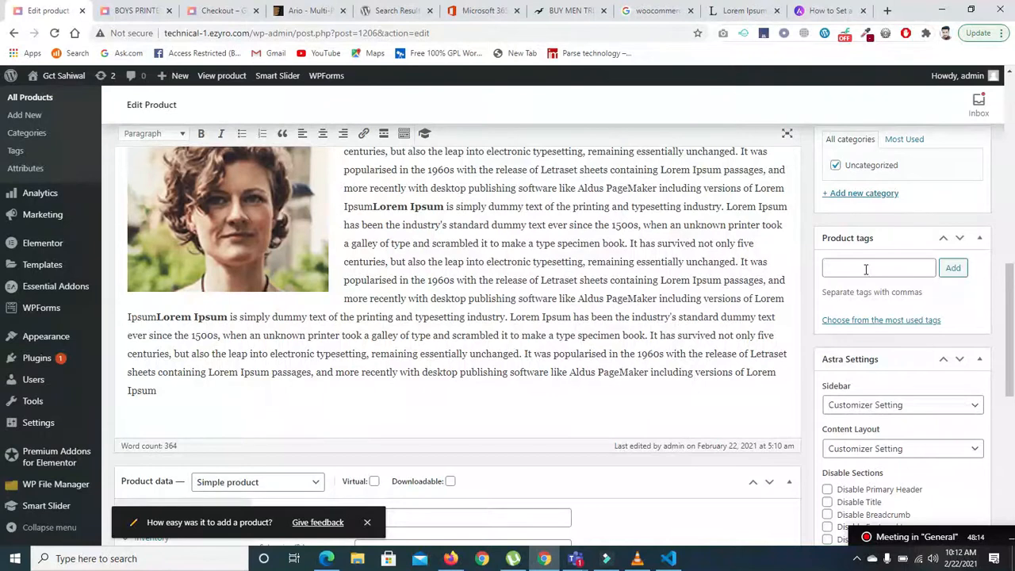
{"action": "left_click", "coordinate": [866, 270]}
{"action": "type", "text": "shirts"}
{"action": "left_click", "coordinate": [954, 268]}
Add the product tags tshirts and dress shirt
{"action": "left_click", "coordinate": [858, 275]}
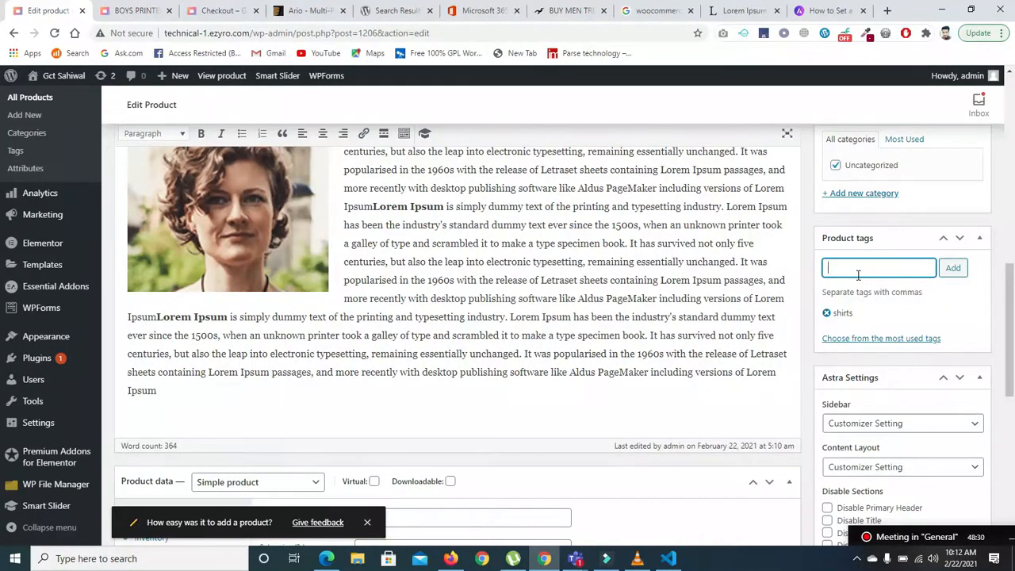
{"action": "type", "text": "tshirts"}
{"action": "left_click", "coordinate": [945, 270]}
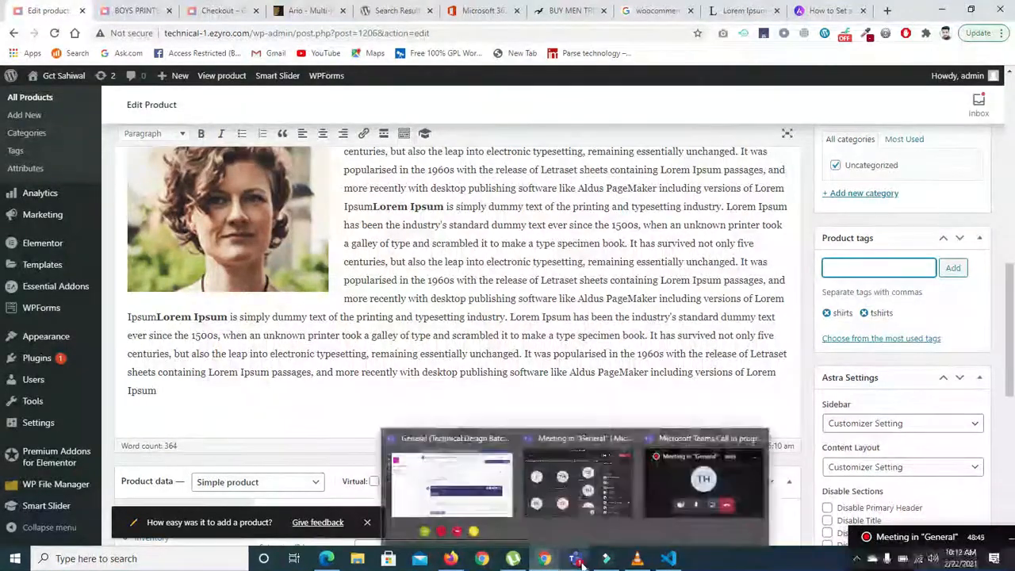
{"action": "left_click", "coordinate": [841, 270]}
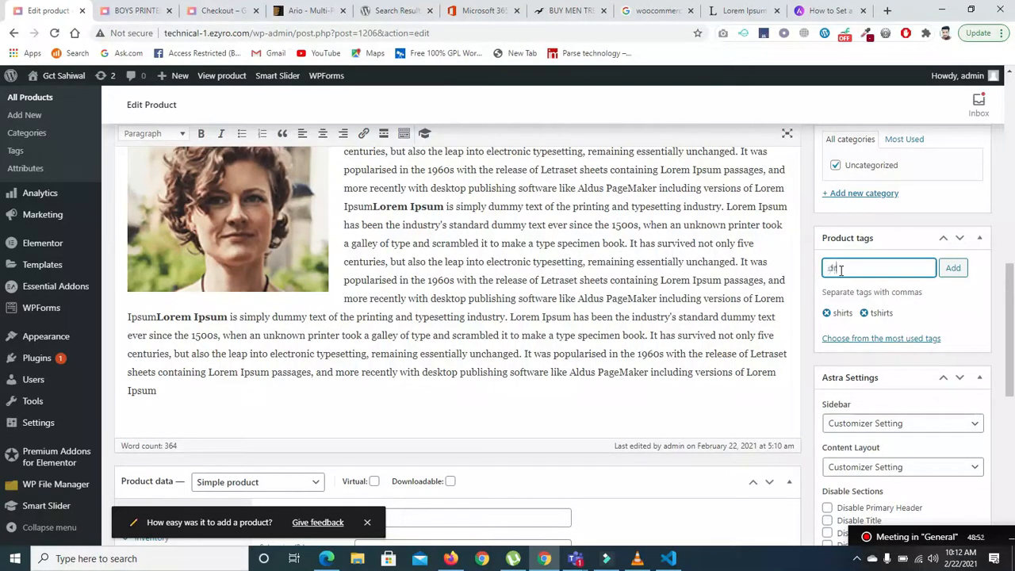
{"action": "type", "text": "dress shirt"}
{"action": "left_click", "coordinate": [955, 269]}
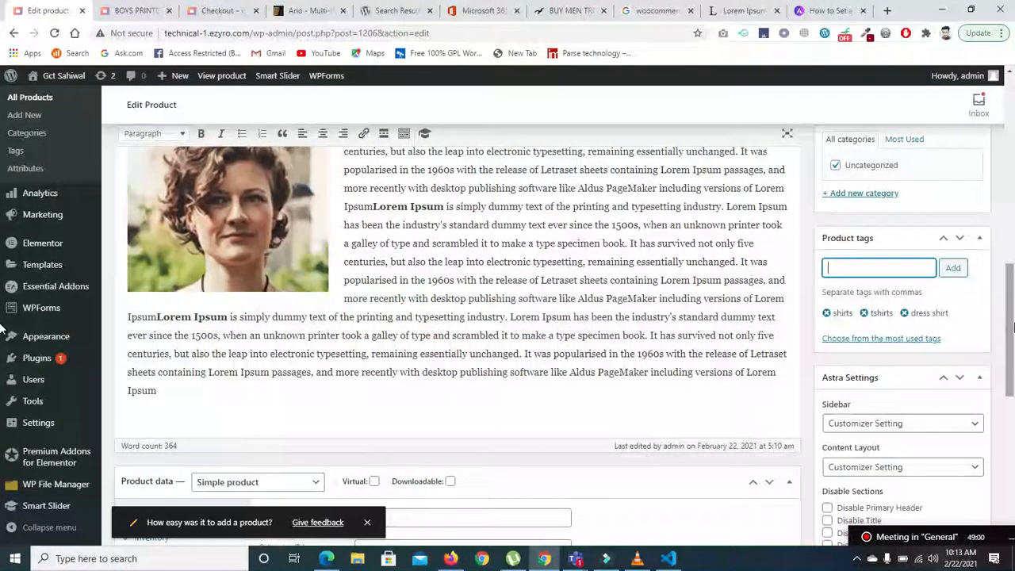
{"action": "scroll", "coordinate": [4, 321], "scroll_direction": "down", "scroll_amount": 1}
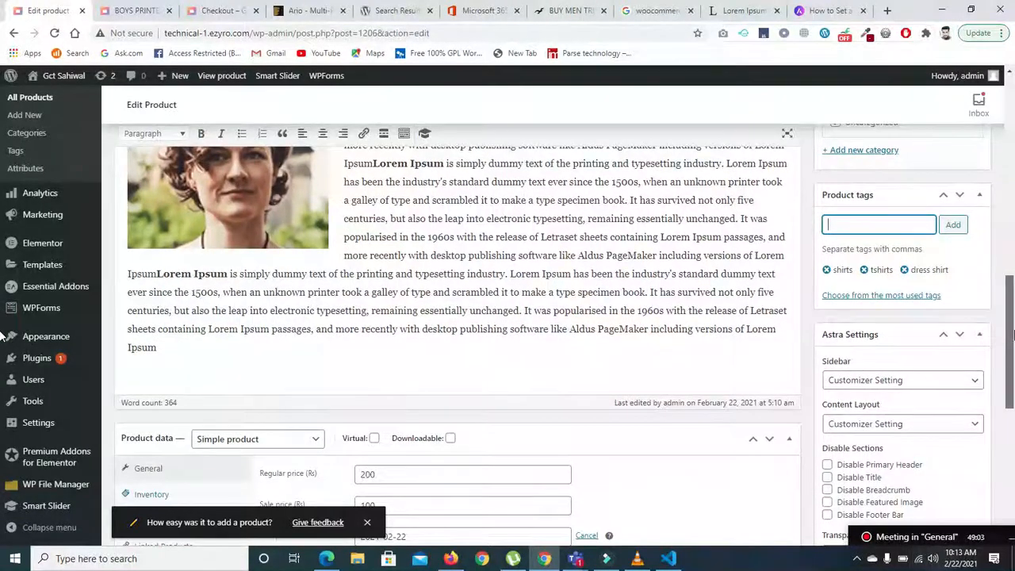
{"action": "left_click_drag", "start_coordinate": [1014, 335], "coordinate": [1014, 115]}
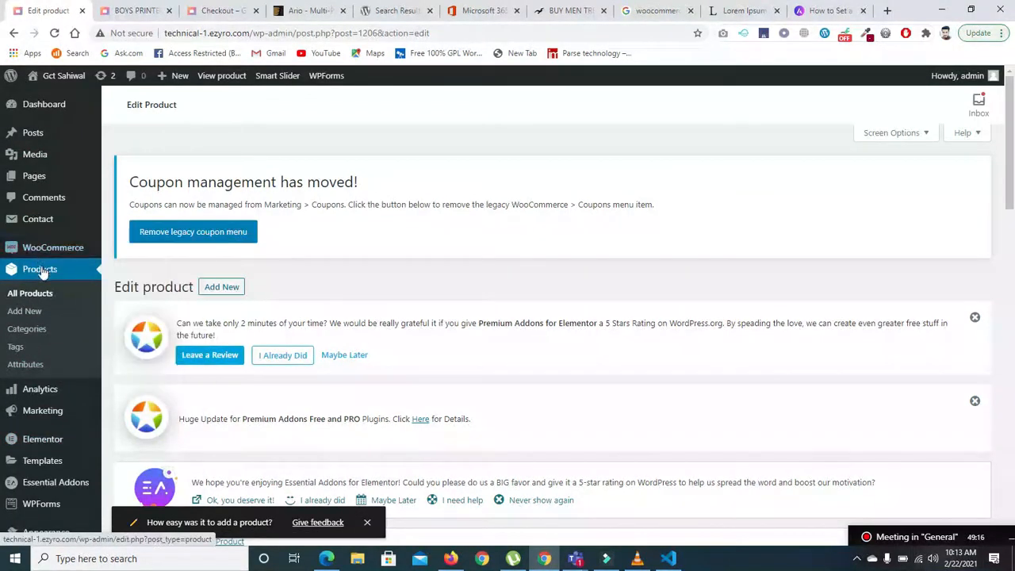
On Product Categories, add a new category named shirts with slug shirts
{"action": "left_click", "coordinate": [35, 332]}
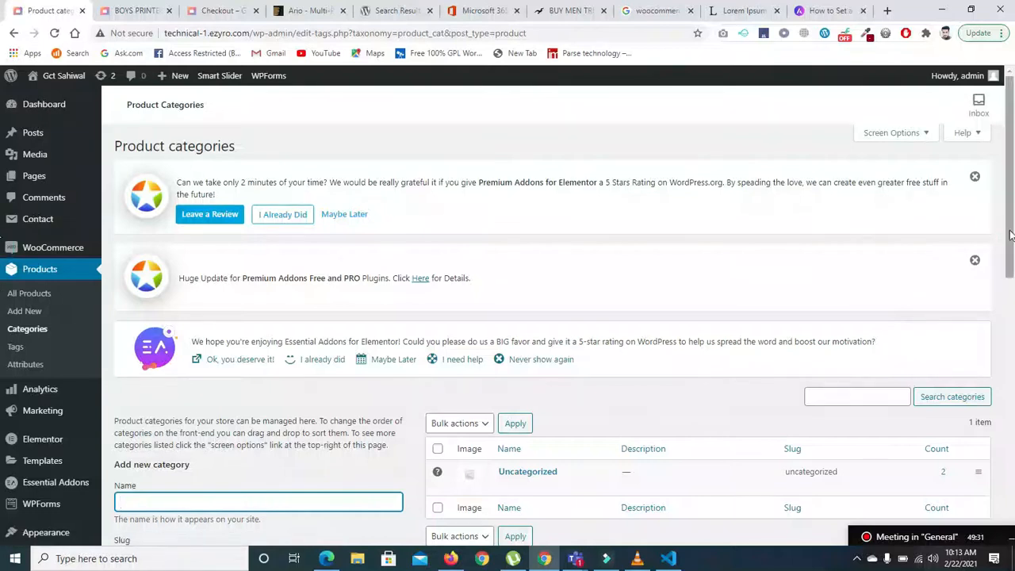
{"action": "left_click_drag", "start_coordinate": [1010, 151], "coordinate": [1012, 256]}
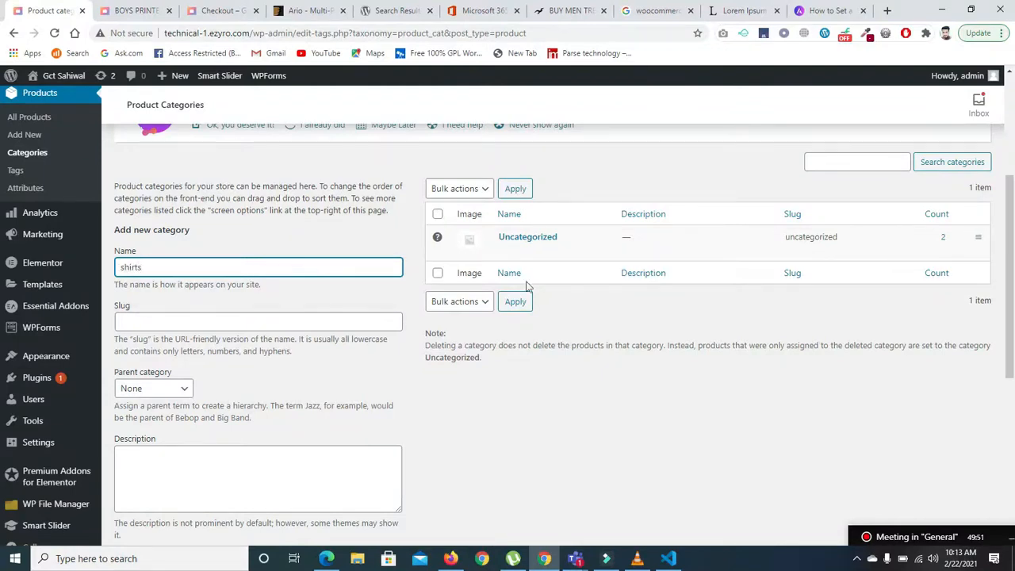
{"action": "scroll", "coordinate": [546, 245], "scroll_direction": "down", "scroll_amount": 2}
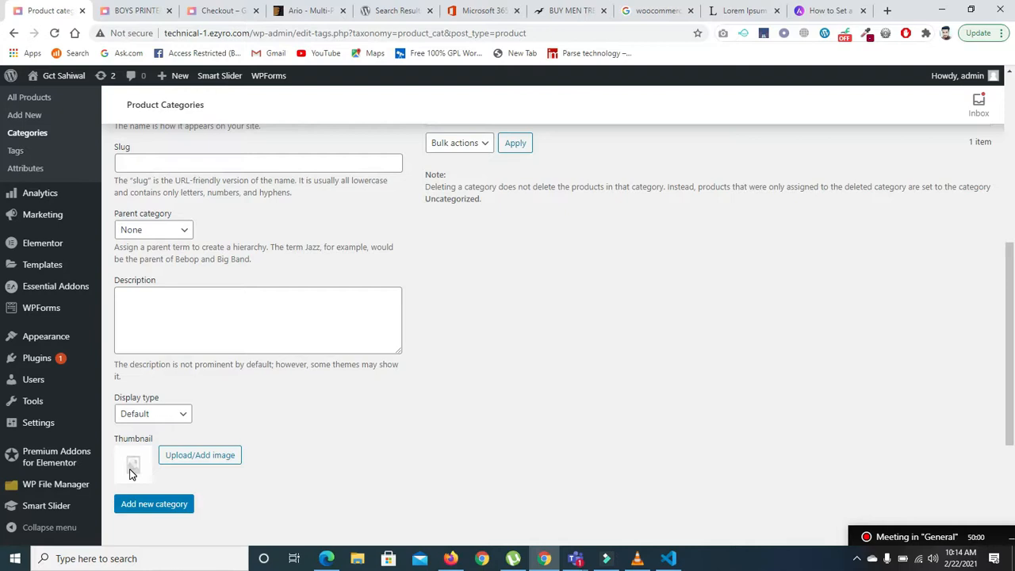
{"action": "left_click", "coordinate": [152, 504]}
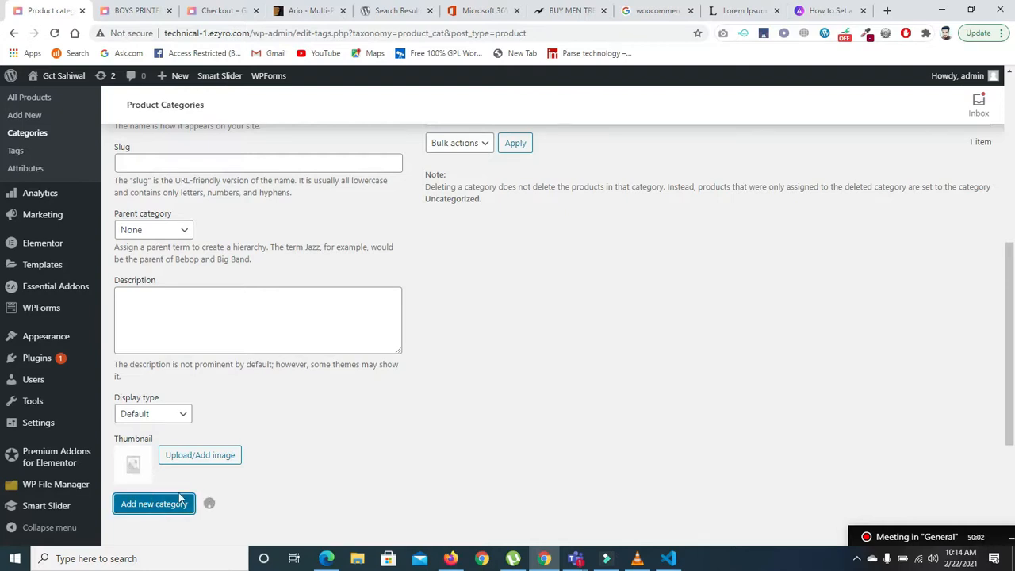
{"action": "left_click_drag", "start_coordinate": [1013, 349], "coordinate": [1014, 297]}
Add the pents and laptop product categories
{"action": "left_click", "coordinate": [251, 231]}
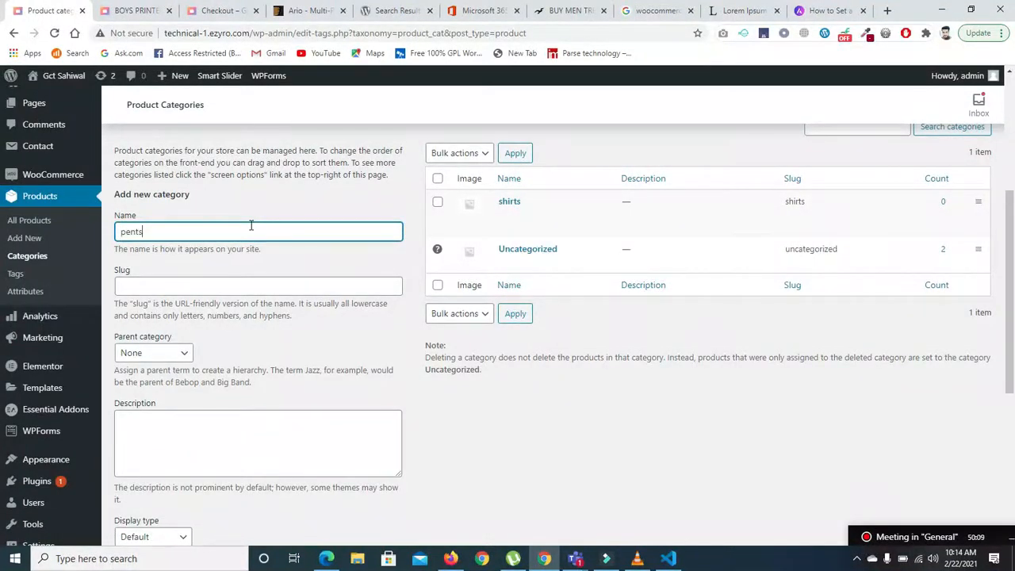
{"action": "scroll", "coordinate": [445, 325], "scroll_direction": "down", "scroll_amount": 4}
{"action": "left_click", "coordinate": [155, 297]}
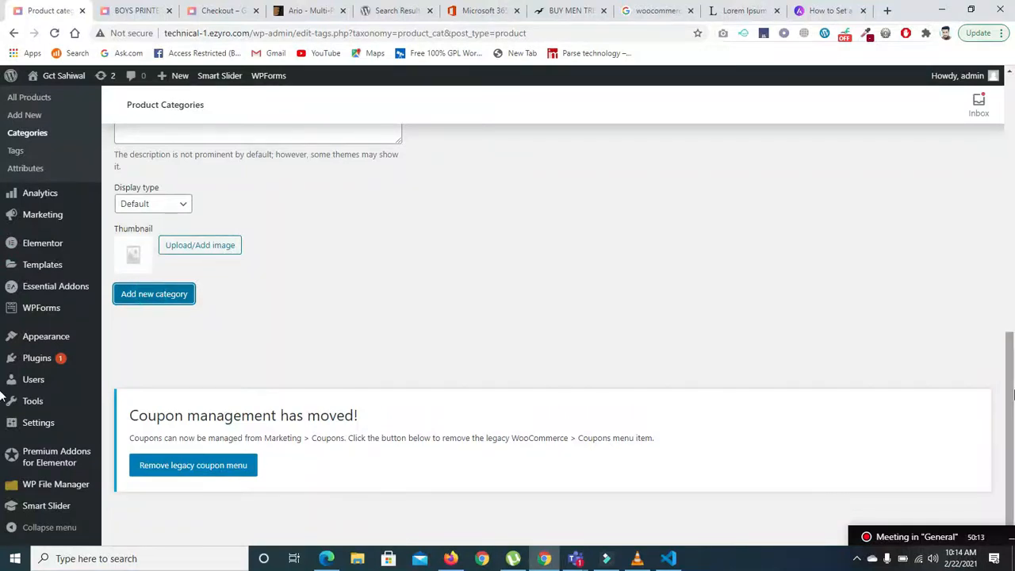
{"action": "scroll", "coordinate": [524, 218], "scroll_direction": "up", "scroll_amount": 5}
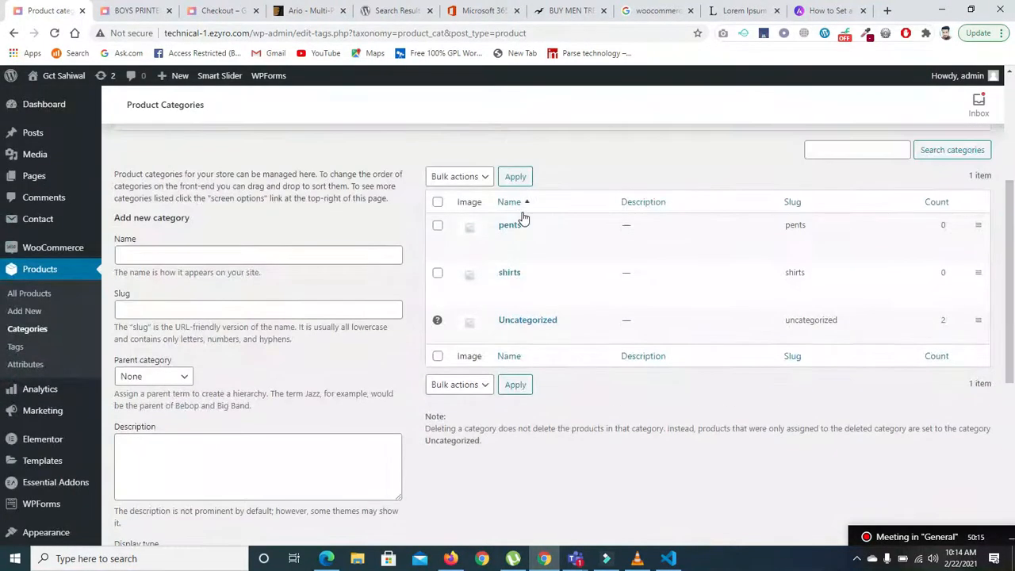
{"action": "left_click", "coordinate": [141, 254]}
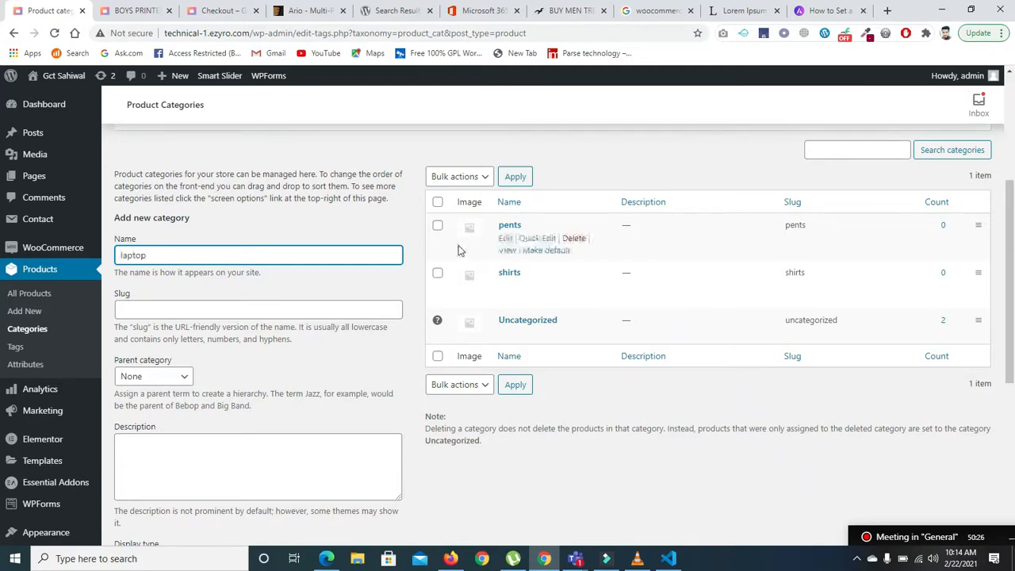
{"action": "scroll", "coordinate": [134, 351], "scroll_direction": "down", "scroll_amount": 4}
{"action": "left_click", "coordinate": [124, 379]}
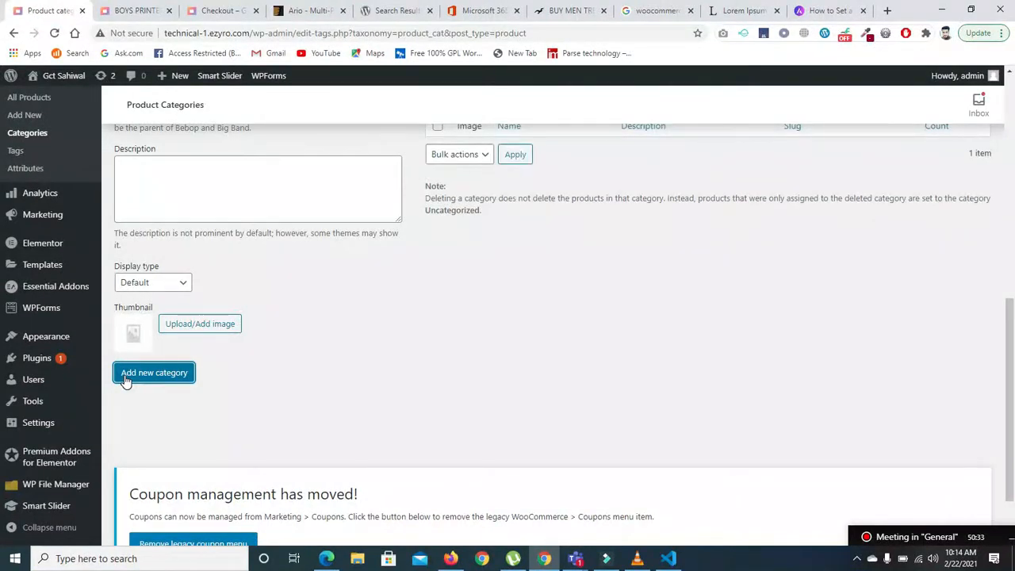
{"action": "left_click_drag", "start_coordinate": [1010, 368], "coordinate": [1012, 230]}
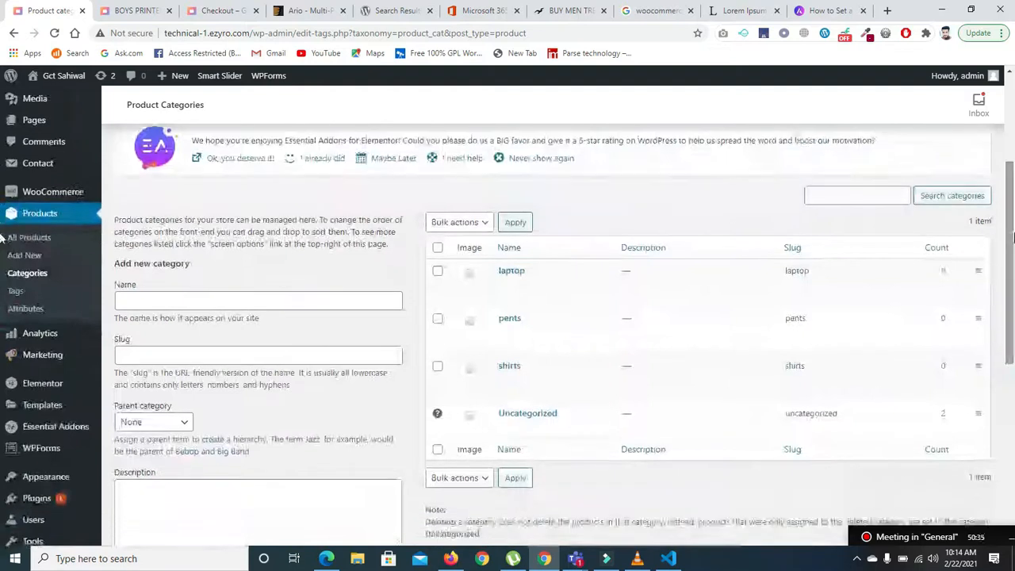
Add the mobile product category and scroll through the category list
{"action": "left_click", "coordinate": [205, 300]}
{"action": "type", "text": "mobile"}
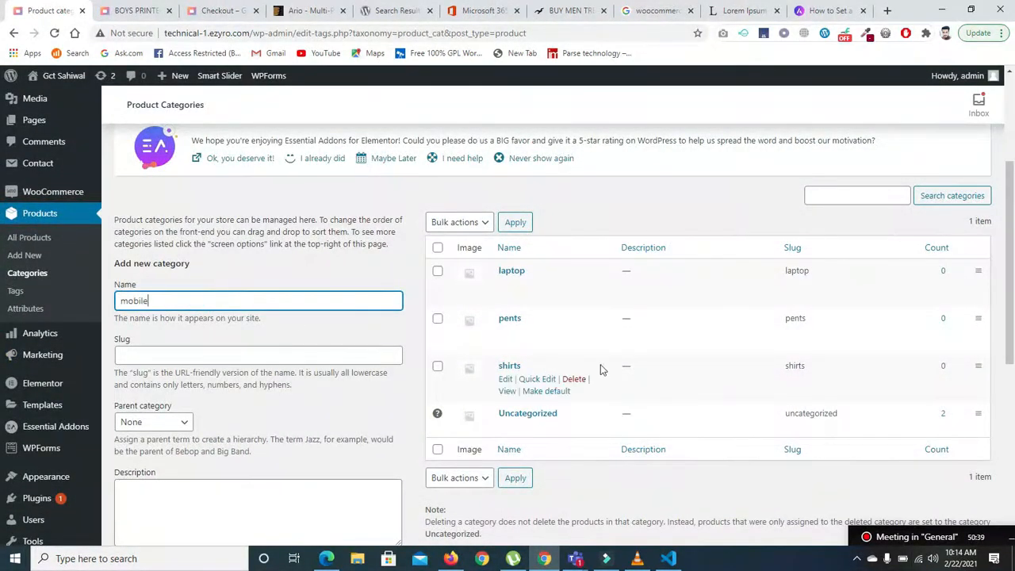
{"action": "scroll", "coordinate": [452, 437], "scroll_direction": "down", "scroll_amount": 5}
{"action": "left_click", "coordinate": [140, 305]}
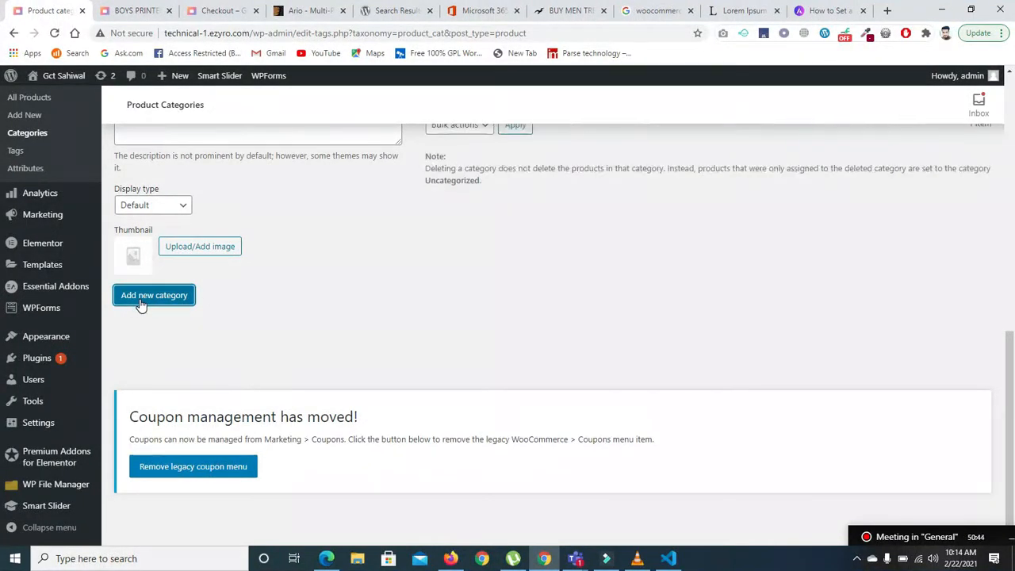
{"action": "left_click_drag", "start_coordinate": [1010, 380], "coordinate": [1012, 182]}
{"action": "left_click_drag", "start_coordinate": [1010, 272], "coordinate": [1013, 365]}
{"action": "left_click_drag", "start_coordinate": [1012, 245], "coordinate": [1013, 277]}
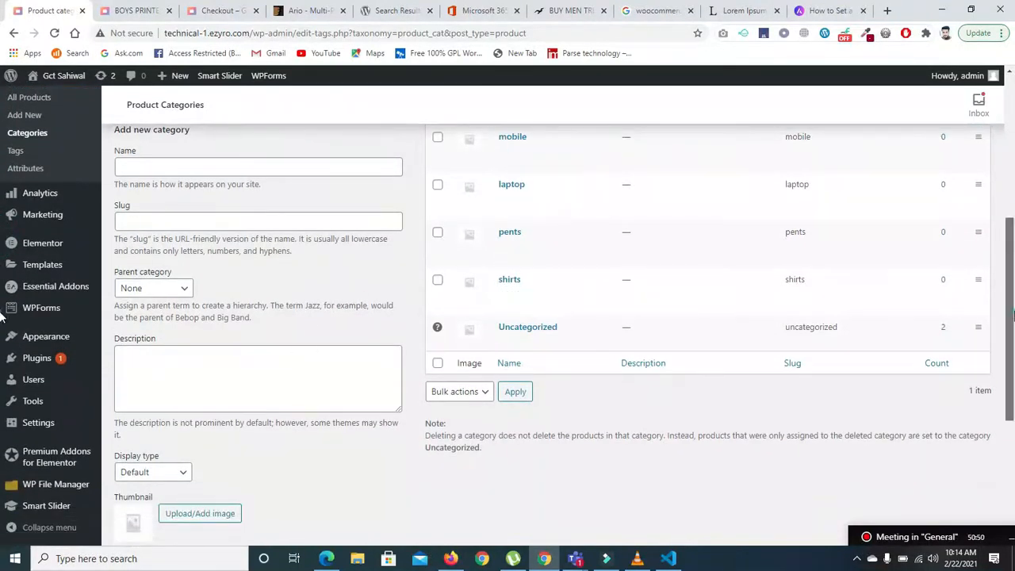
{"action": "left_click_drag", "start_coordinate": [1013, 315], "coordinate": [1013, 273]}
Open Appearance > Menus in a new browser tab and switch to it
{"action": "mouse_move", "coordinate": [30, 444]}
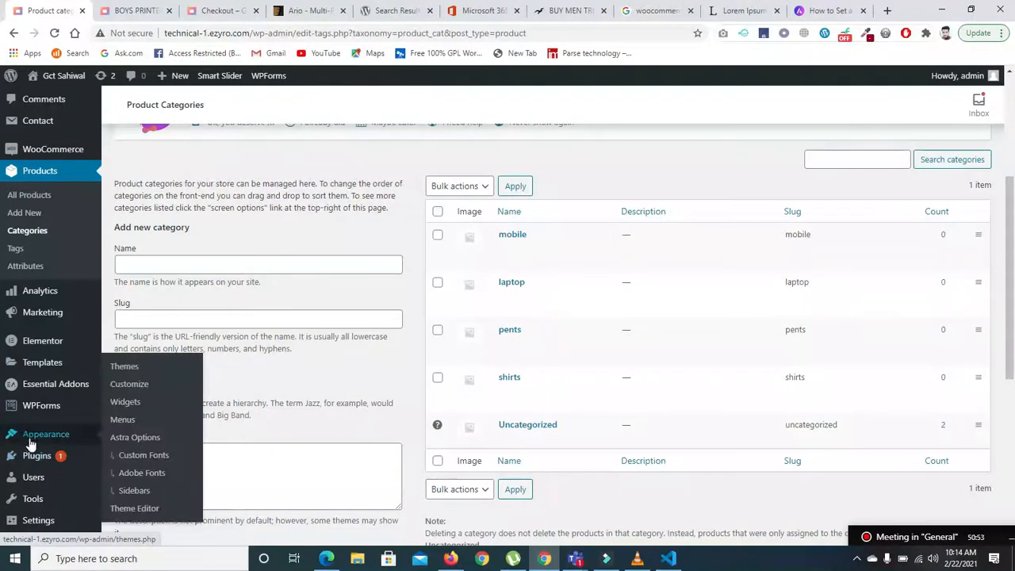
{"action": "right_click", "coordinate": [131, 423]}
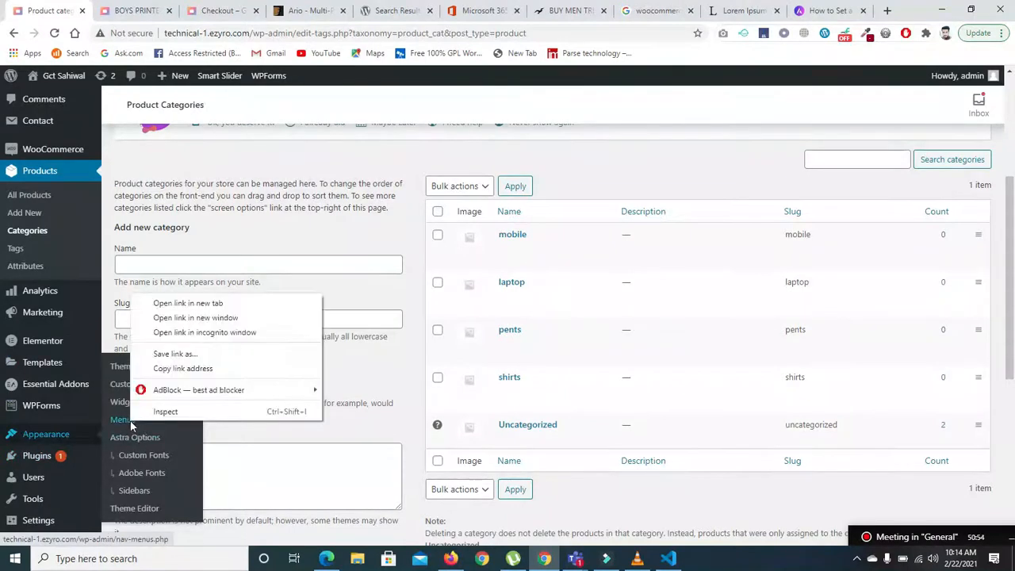
{"action": "left_click", "coordinate": [186, 303]}
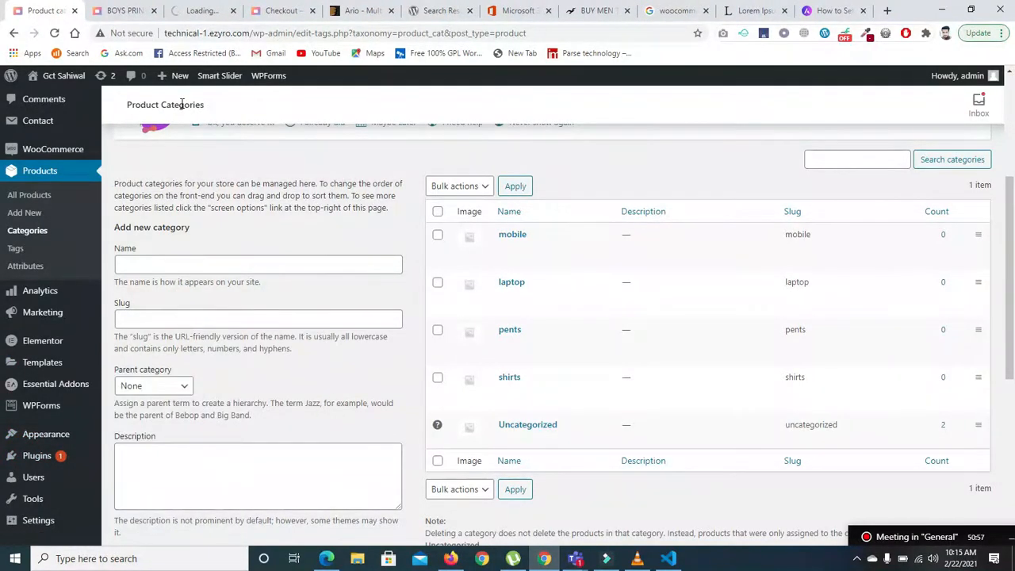
{"action": "left_click", "coordinate": [202, 11]}
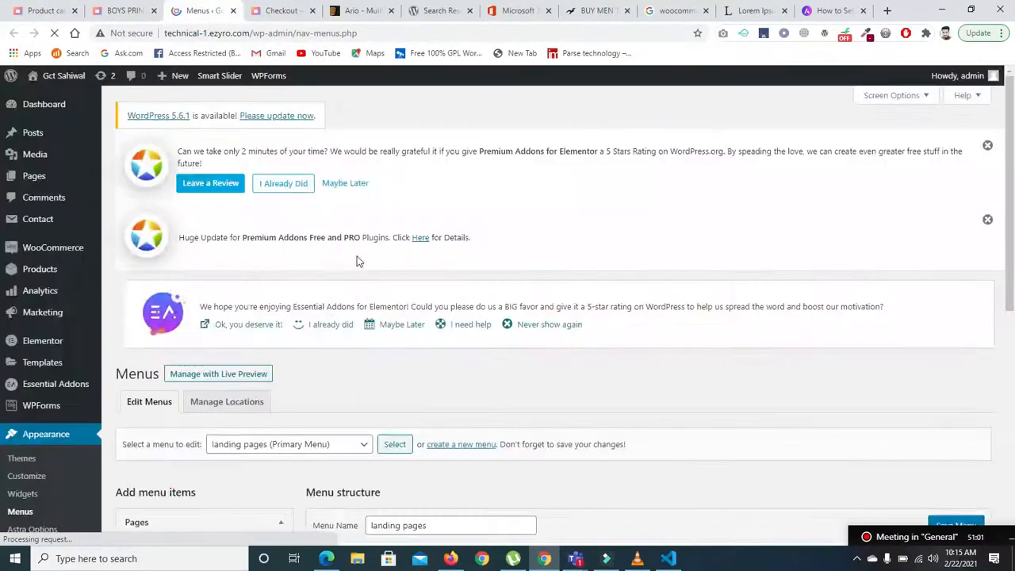
{"action": "left_click_drag", "start_coordinate": [1013, 190], "coordinate": [1013, 384]}
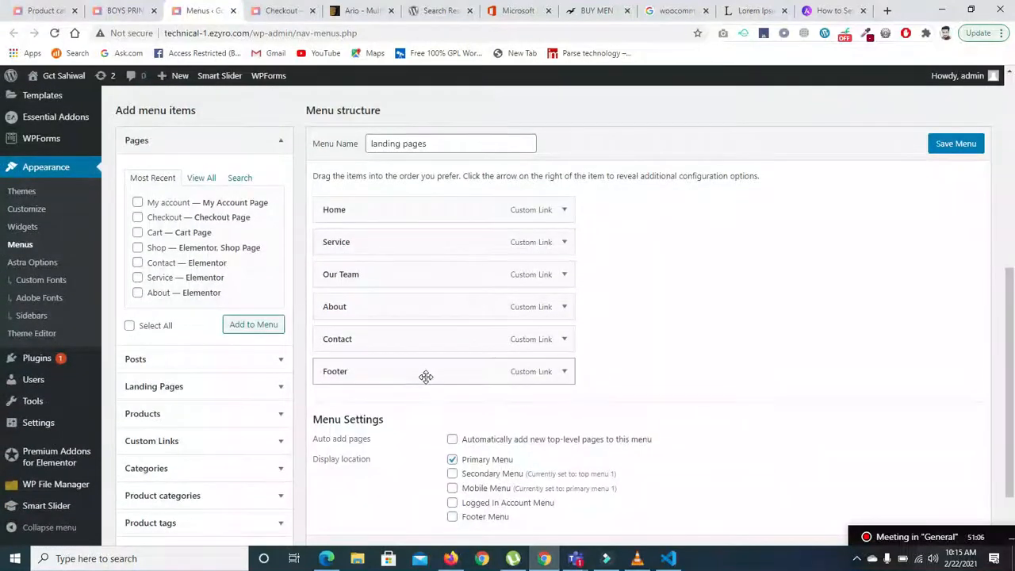
{"action": "left_click_drag", "start_coordinate": [1012, 382], "coordinate": [1012, 287]}
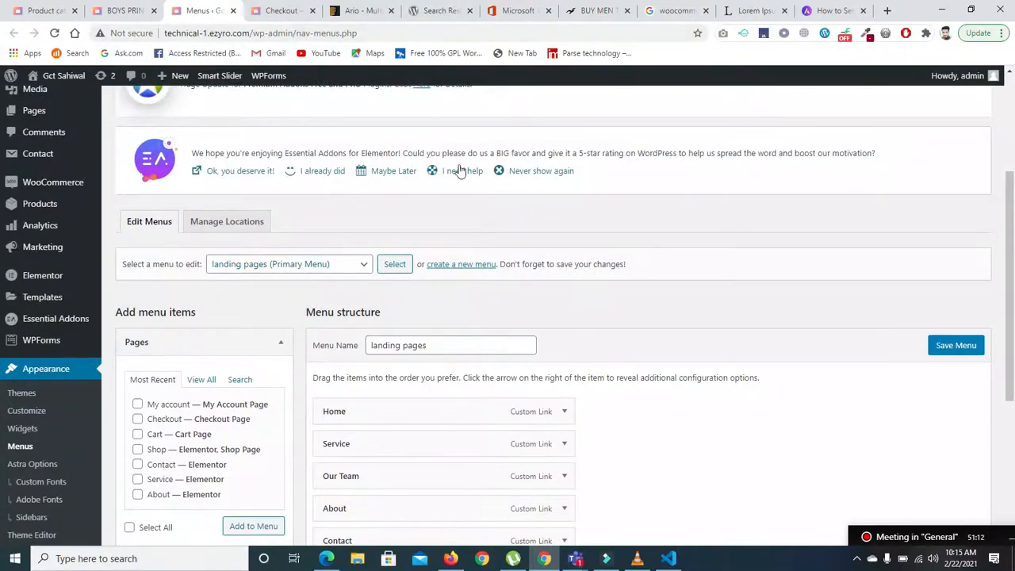
{"action": "left_click", "coordinate": [270, 14]}
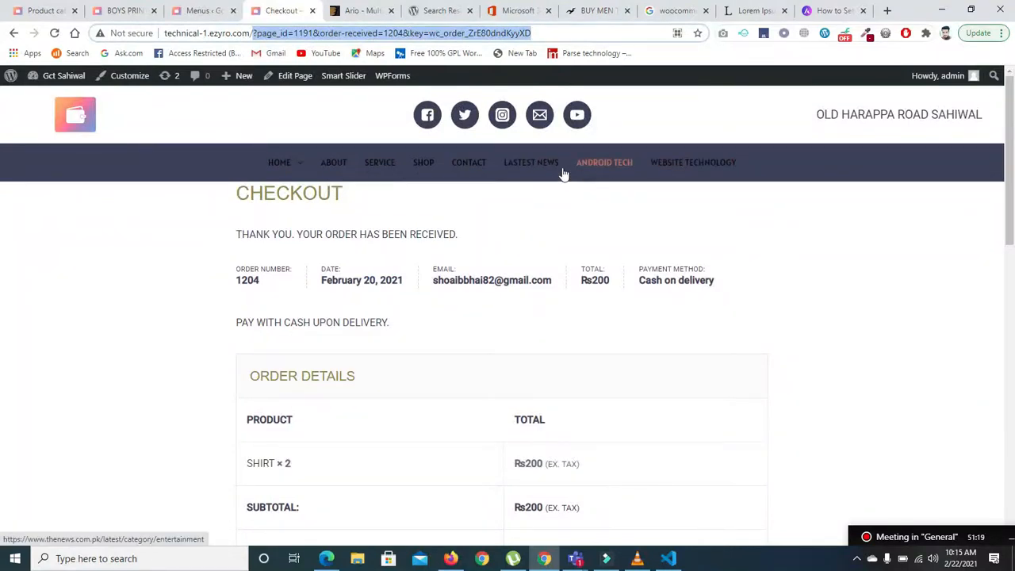
{"action": "left_click", "coordinate": [190, 16]}
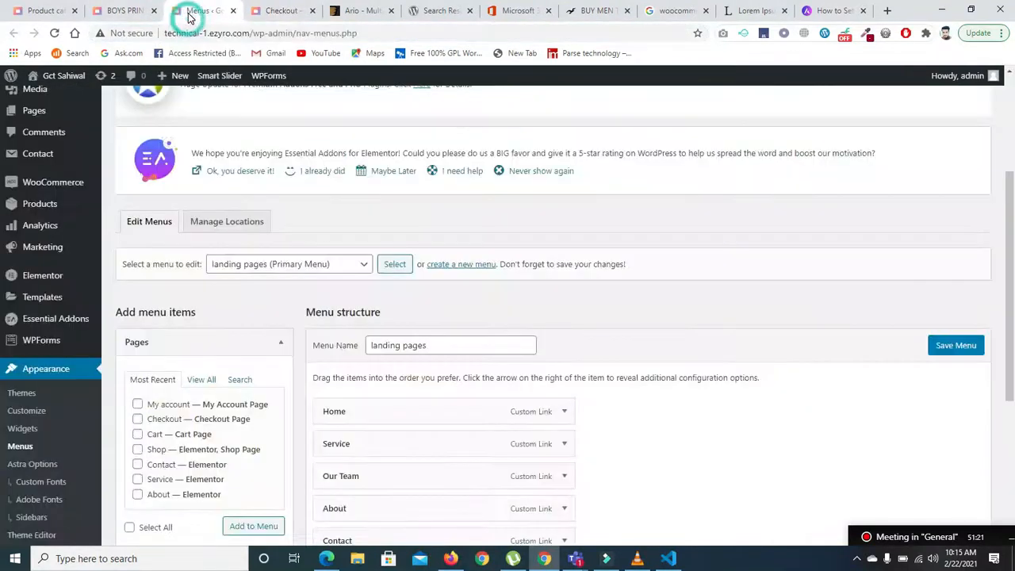
{"action": "left_click_drag", "start_coordinate": [1012, 211], "coordinate": [1013, 275]}
Load top menu 1 (Secondary Menu) for editing, after briefly loading primary menu 1
{"action": "left_click", "coordinate": [337, 150]}
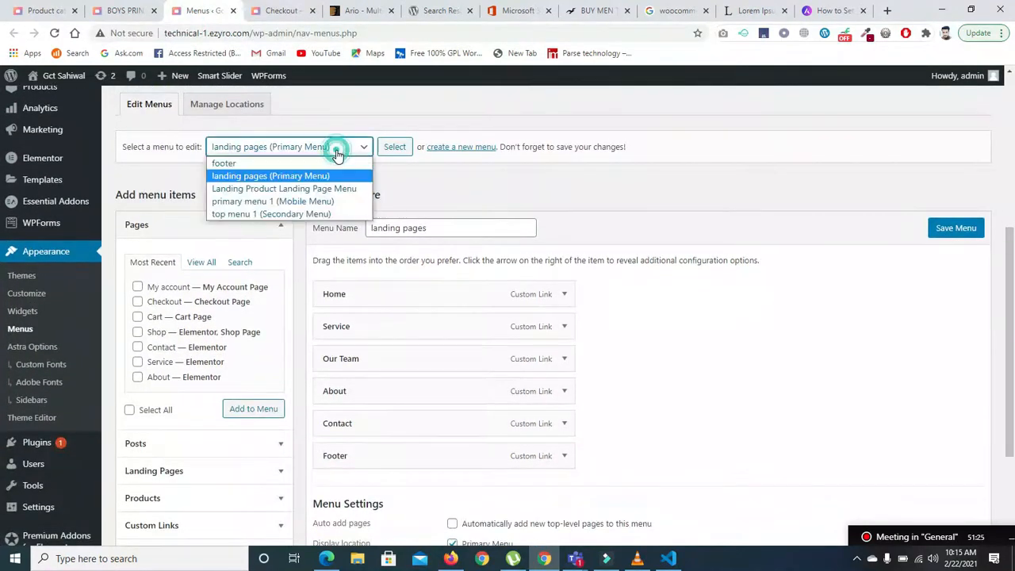
{"action": "left_click", "coordinate": [299, 208]}
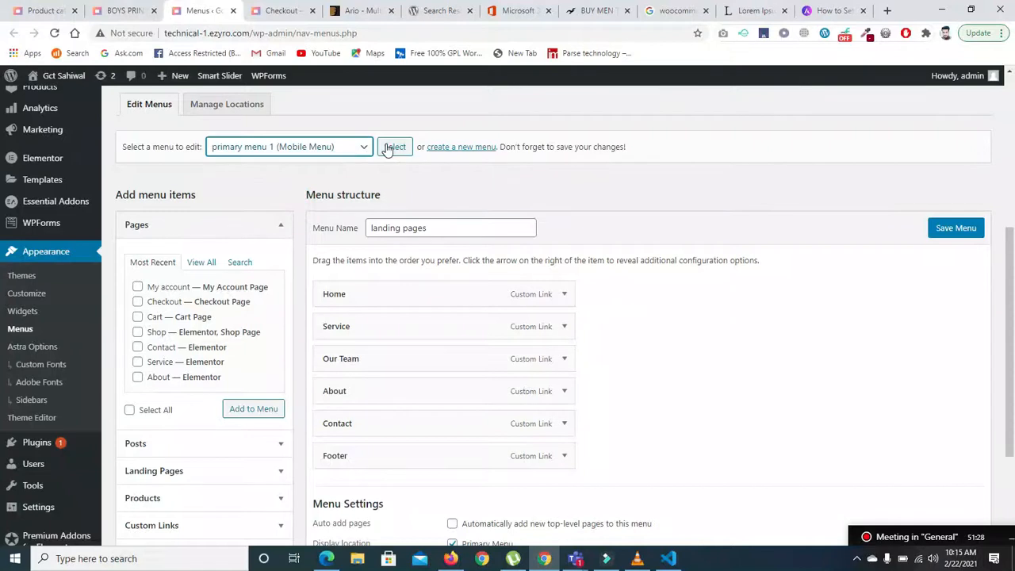
{"action": "left_click", "coordinate": [390, 147]}
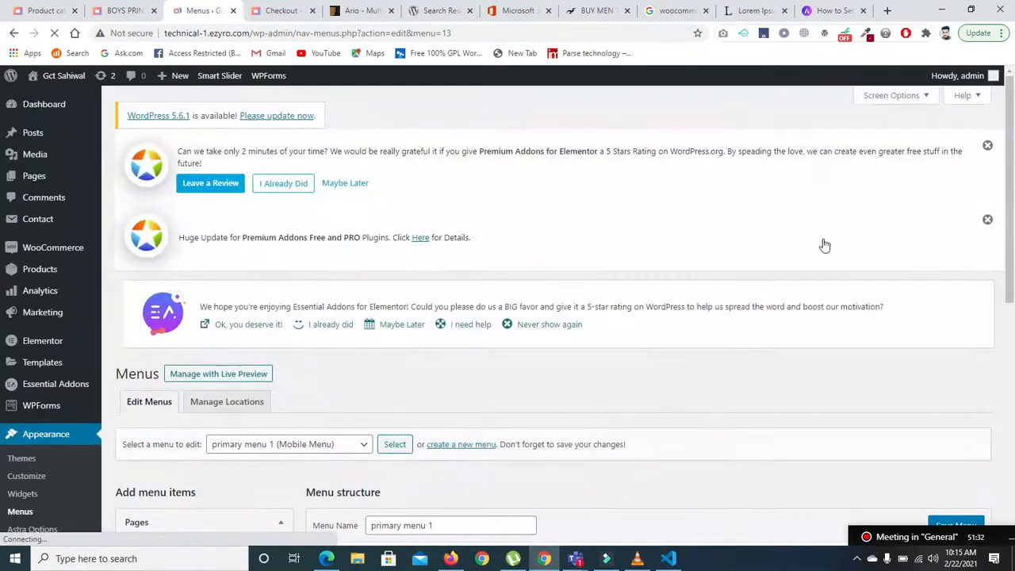
{"action": "scroll", "coordinate": [8, 214], "scroll_direction": "down", "scroll_amount": 3}
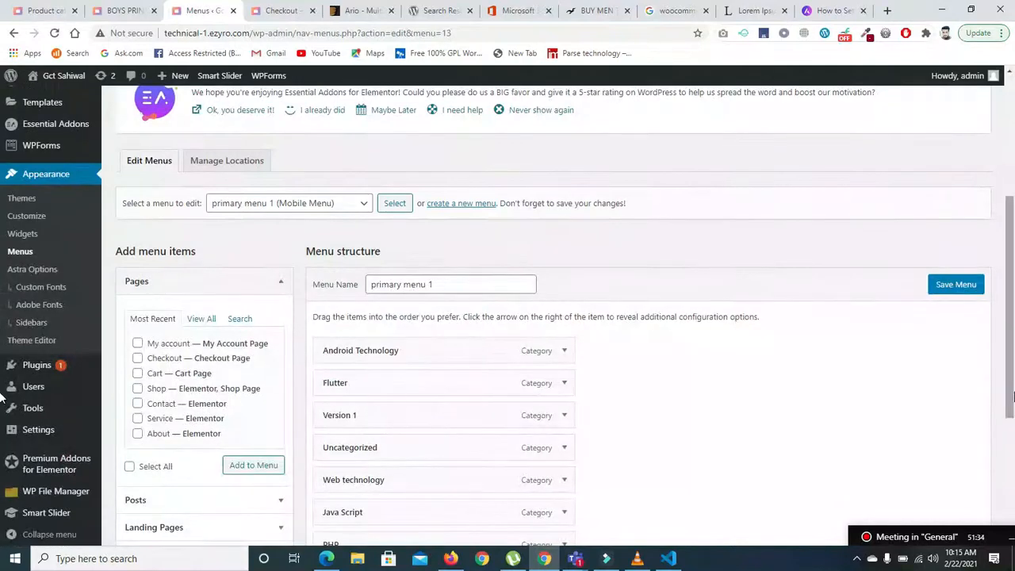
{"action": "scroll", "coordinate": [2, 388], "scroll_direction": "down", "scroll_amount": 3}
{"action": "scroll", "coordinate": [2, 369], "scroll_direction": "up", "scroll_amount": 1}
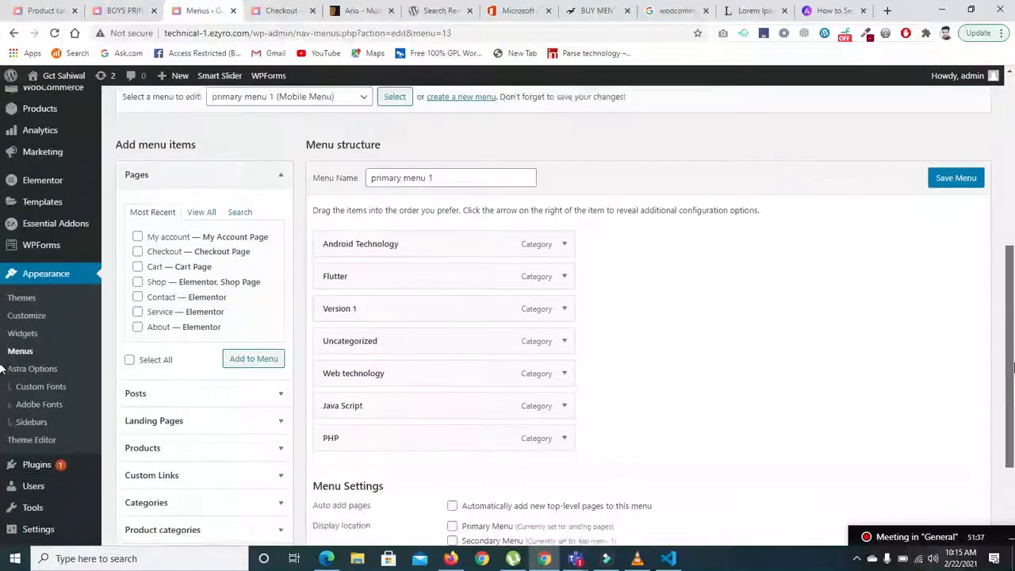
{"action": "scroll", "coordinate": [3, 369], "scroll_direction": "up", "scroll_amount": 1}
{"action": "left_click", "coordinate": [358, 165]}
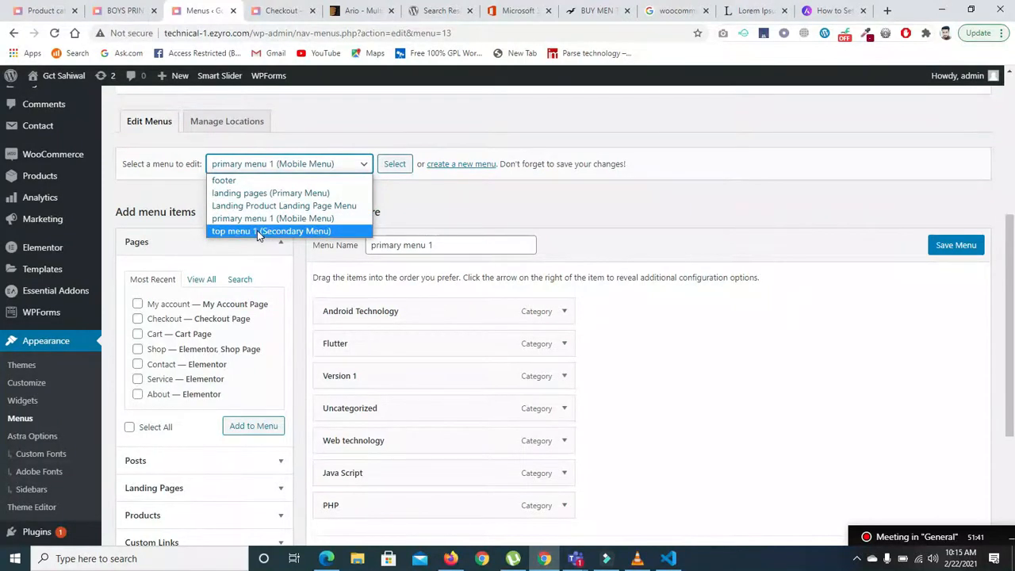
{"action": "left_click", "coordinate": [257, 230]}
{"action": "left_click", "coordinate": [400, 163]}
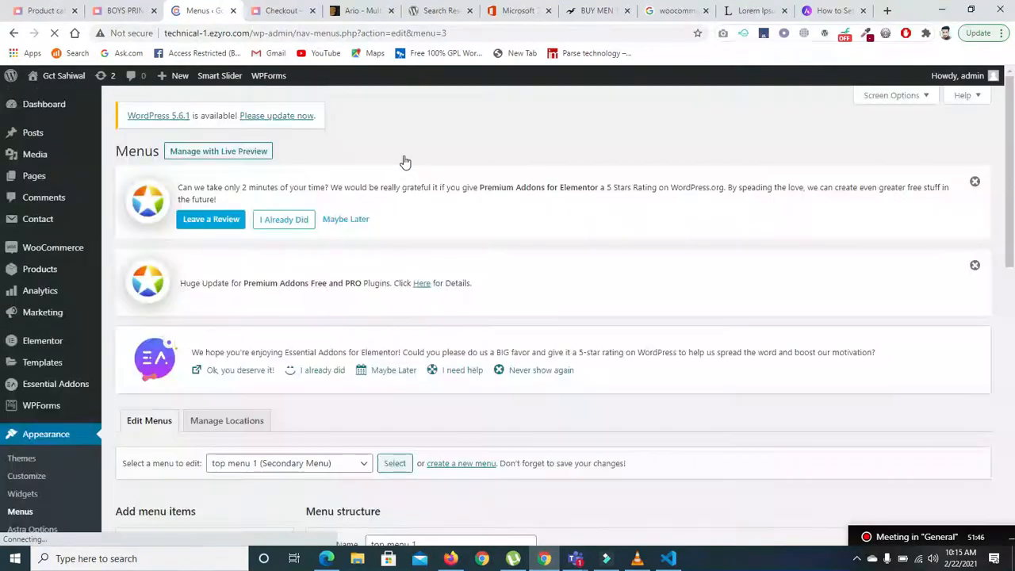
Check the menu selector without changing it and scroll through the editor
{"action": "left_click_drag", "start_coordinate": [1012, 186], "coordinate": [1013, 317]}
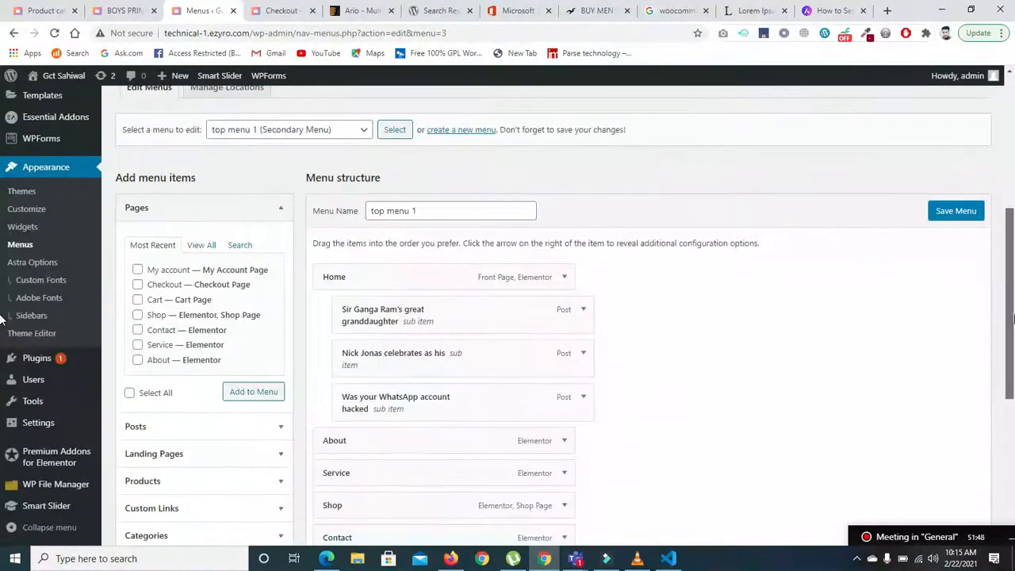
{"action": "left_click", "coordinate": [342, 131]}
{"action": "left_click", "coordinate": [757, 314]}
{"action": "left_click_drag", "start_coordinate": [1011, 272], "coordinate": [1012, 329]}
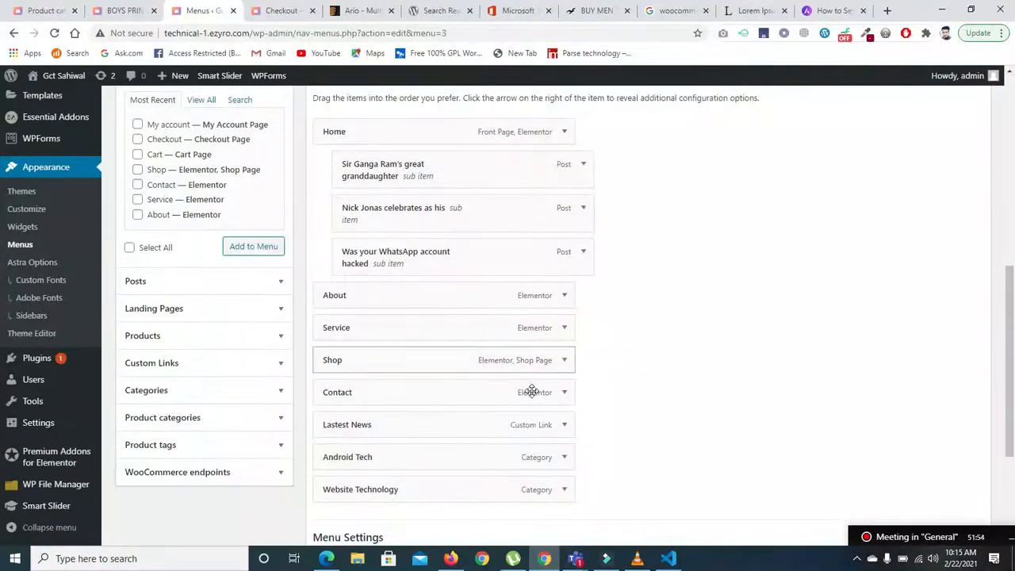
{"action": "left_click_drag", "start_coordinate": [1010, 317], "coordinate": [1010, 395]}
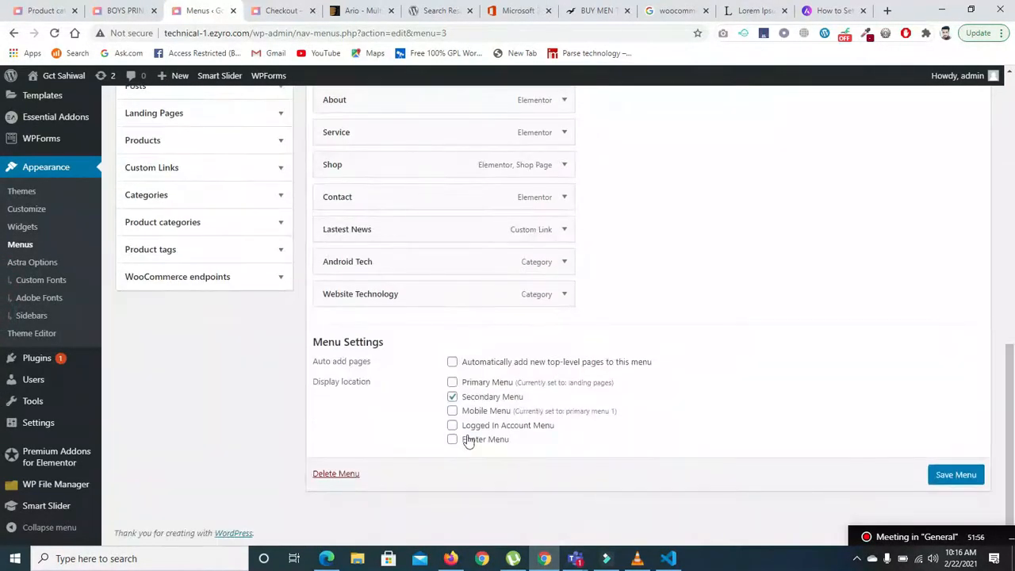
{"action": "left_click_drag", "start_coordinate": [1011, 379], "coordinate": [1014, 315]}
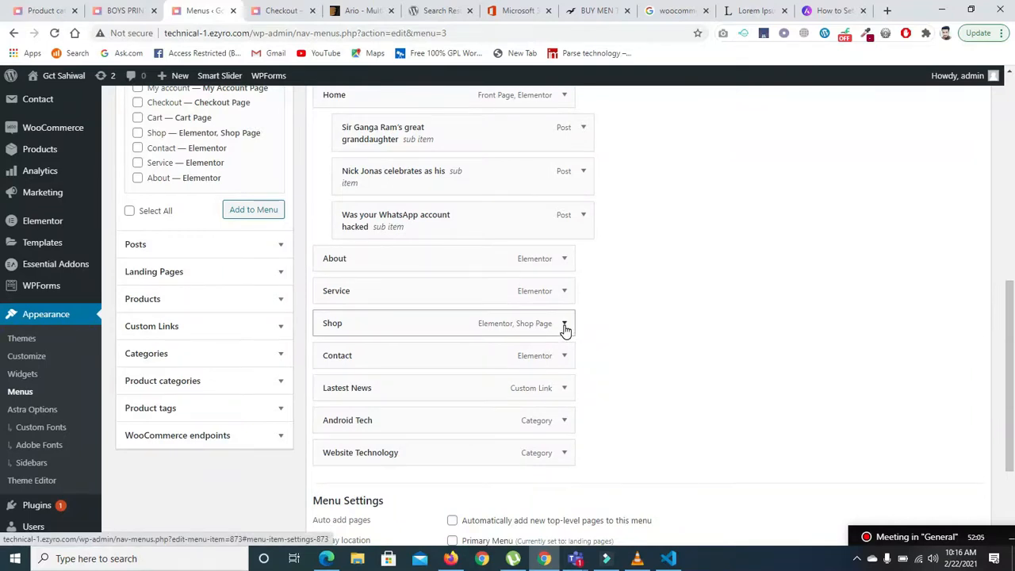
{"action": "left_click_drag", "start_coordinate": [1010, 333], "coordinate": [1010, 287]}
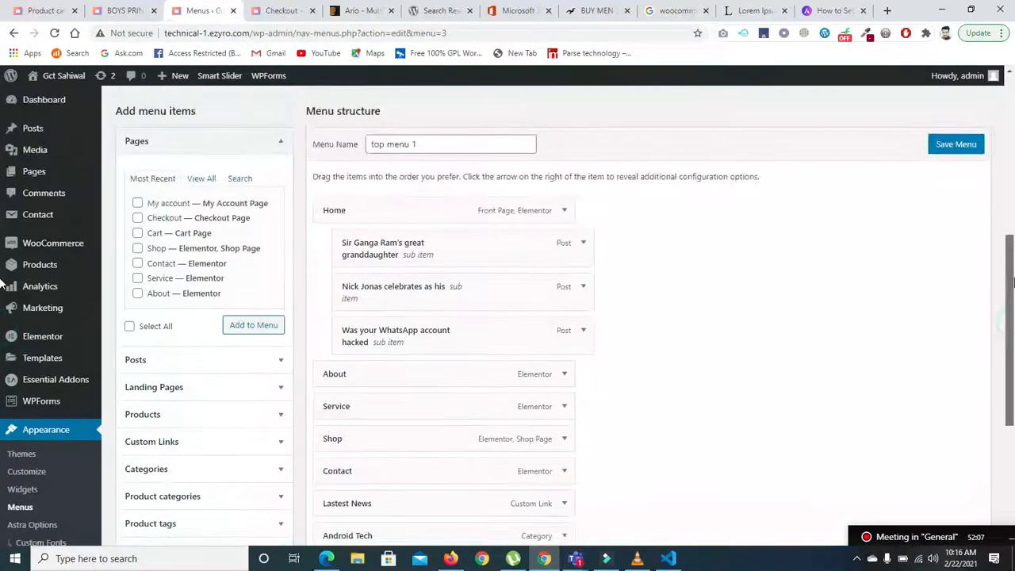
Tick Shop in the Pages View All list, then go to the Checkout tab
{"action": "left_click", "coordinate": [203, 180]}
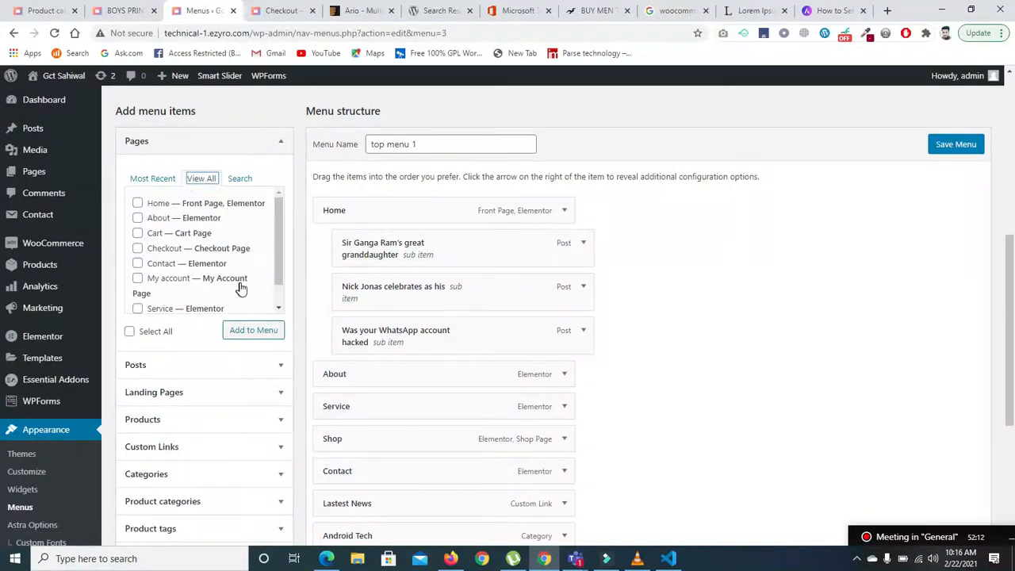
{"action": "left_click", "coordinate": [277, 293]}
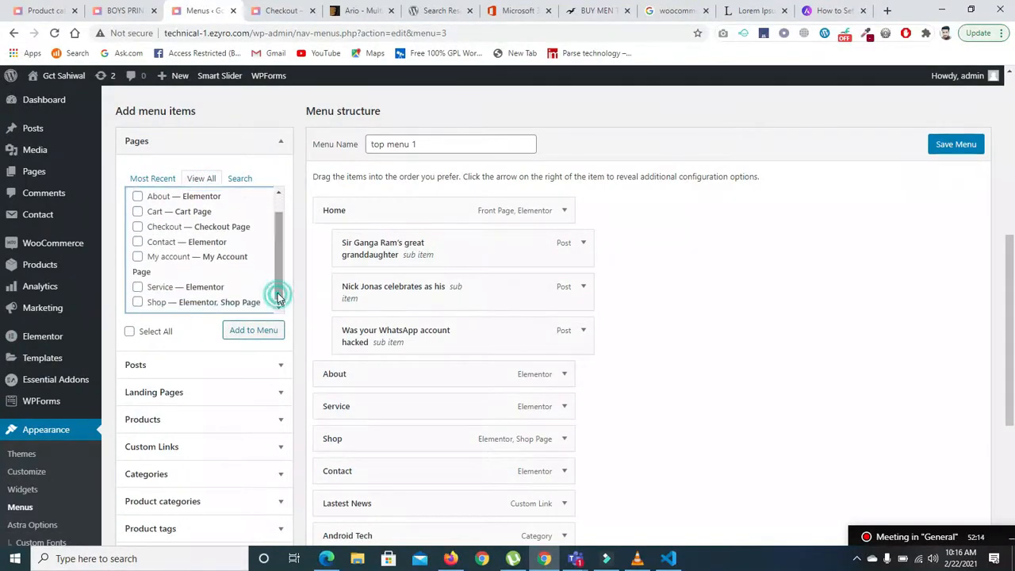
{"action": "left_click", "coordinate": [138, 302]}
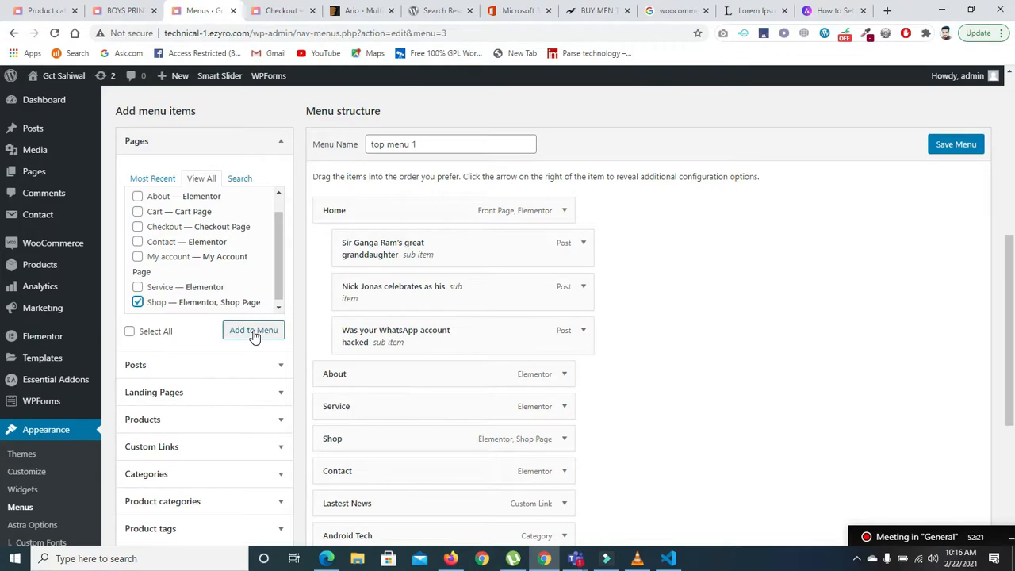
{"action": "left_click", "coordinate": [278, 258]}
{"action": "left_click", "coordinate": [279, 200]}
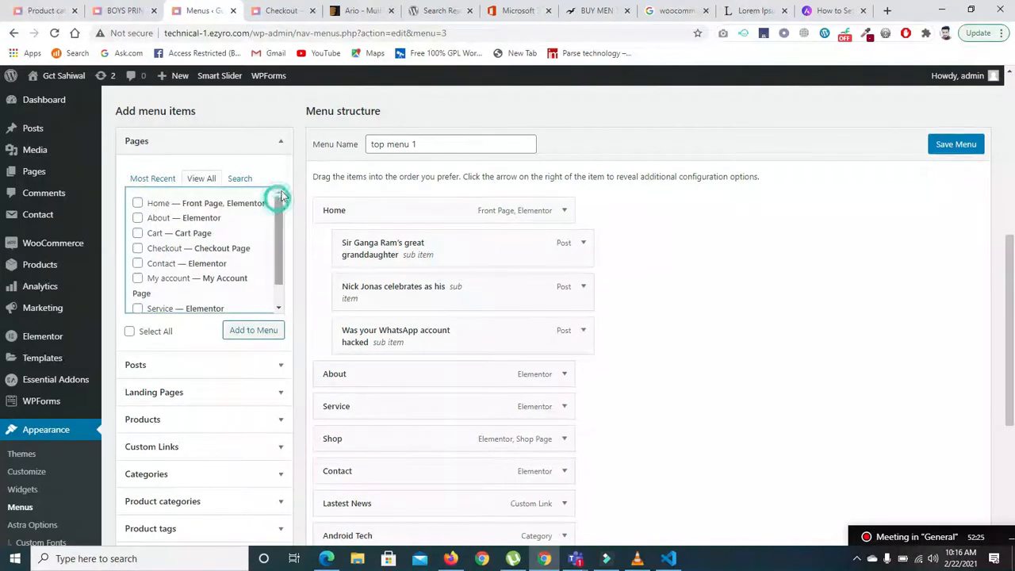
{"action": "left_click", "coordinate": [284, 10]}
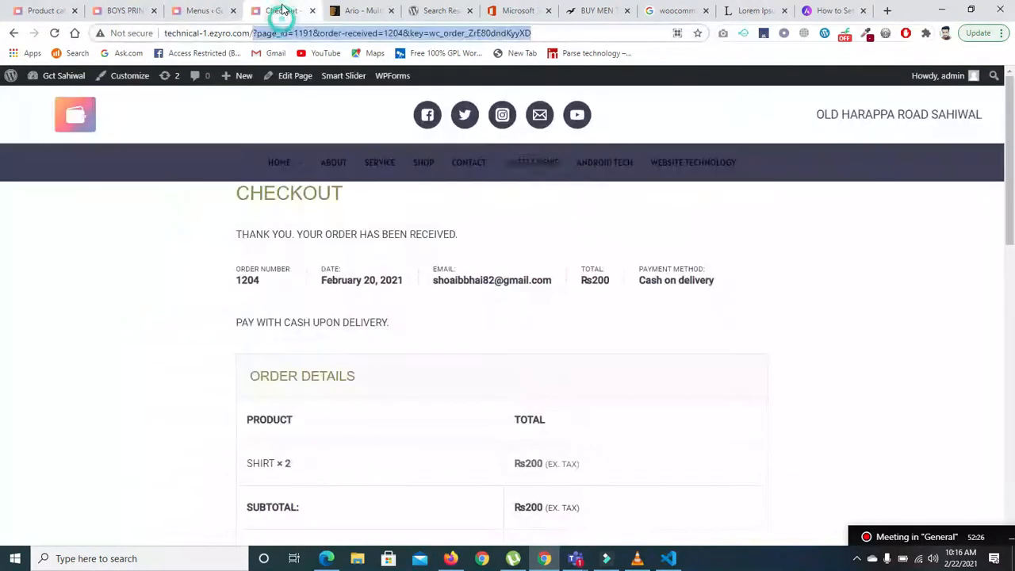
Open SHOP from the site navigation to view Boys Printed Sweatshirt and Shirt at Rs100
{"action": "left_click", "coordinate": [422, 172]}
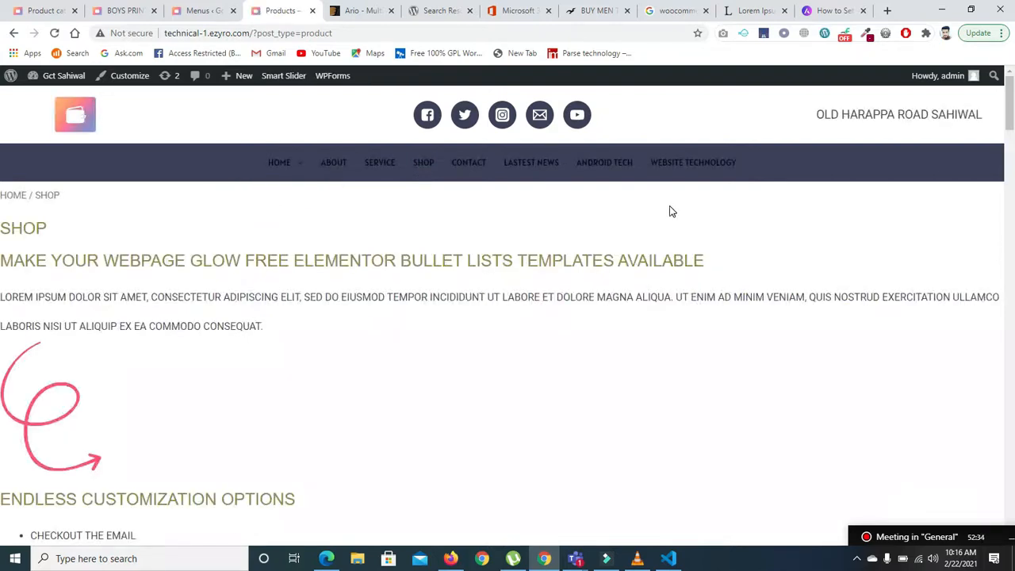
{"action": "scroll", "coordinate": [3, 111], "scroll_direction": "down", "scroll_amount": 10}
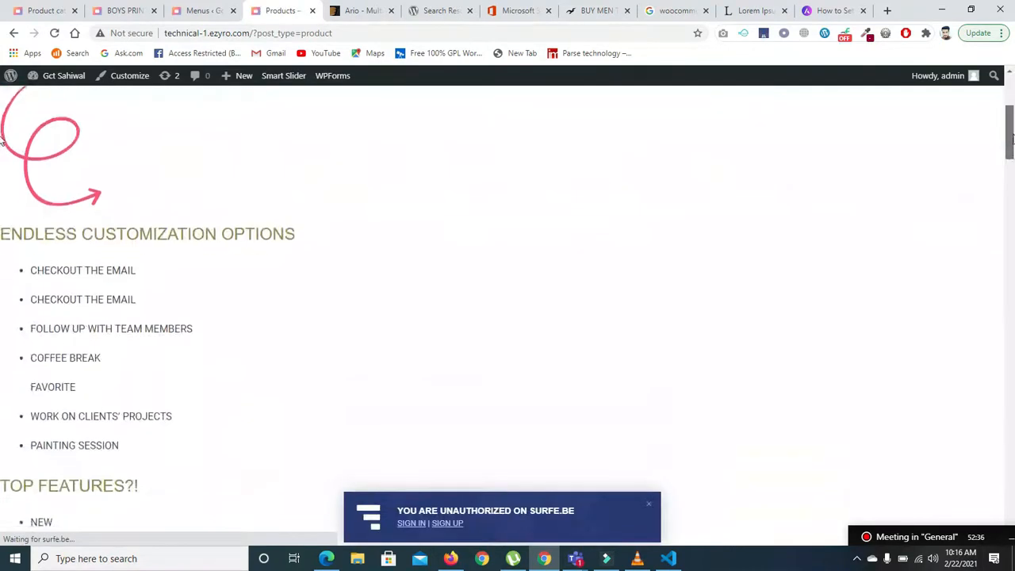
{"action": "left_click_drag", "start_coordinate": [1012, 214], "coordinate": [1012, 422]}
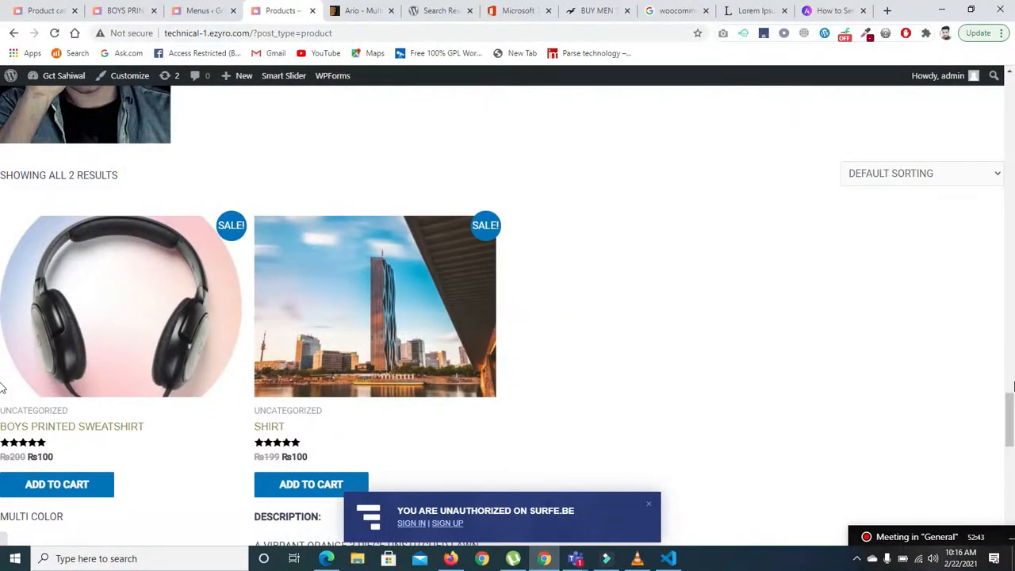
{"action": "left_click_drag", "start_coordinate": [1011, 408], "coordinate": [1012, 432]}
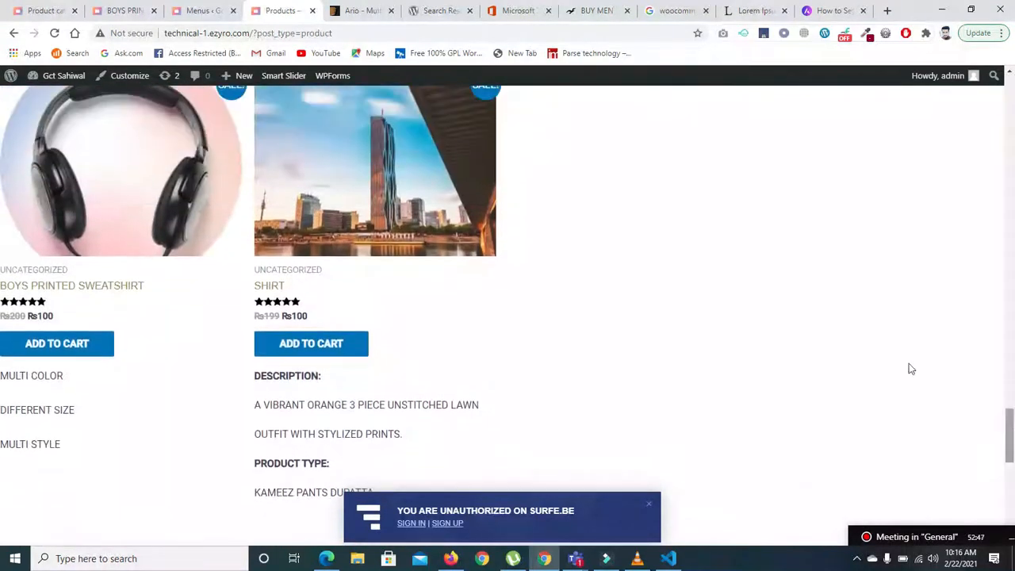
{"action": "left_click", "coordinate": [182, 14]}
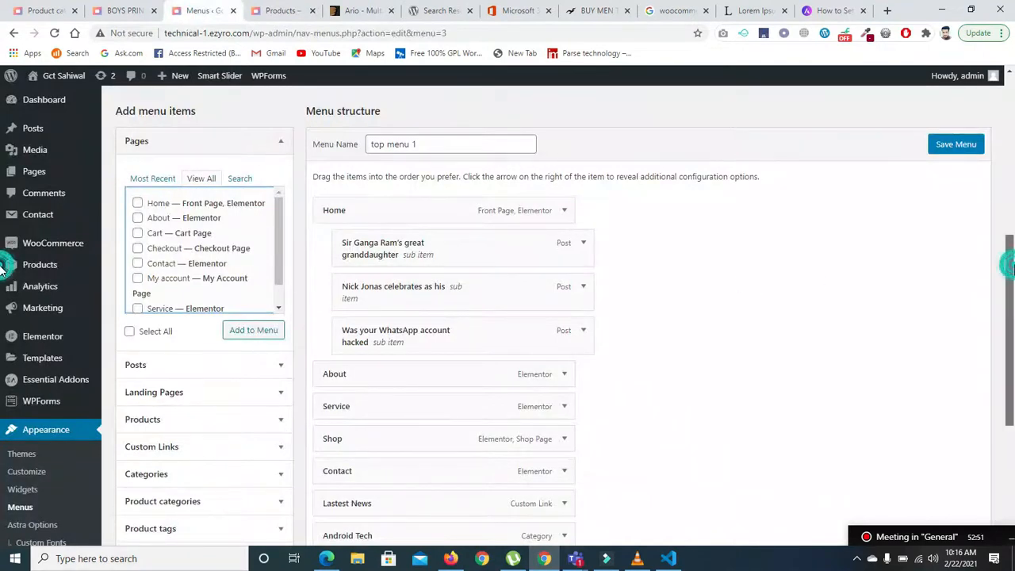
Expand the Products box and confirm Products is enabled in Screen Options
{"action": "scroll", "coordinate": [758, 287], "scroll_direction": "down", "scroll_amount": 1}
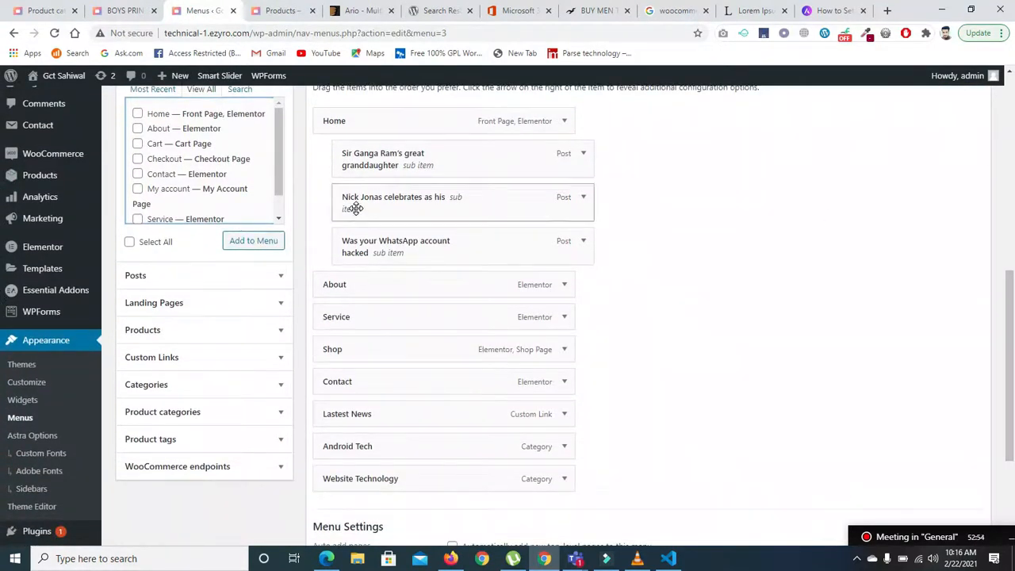
{"action": "scroll", "coordinate": [1, 348], "scroll_direction": "down", "scroll_amount": 1}
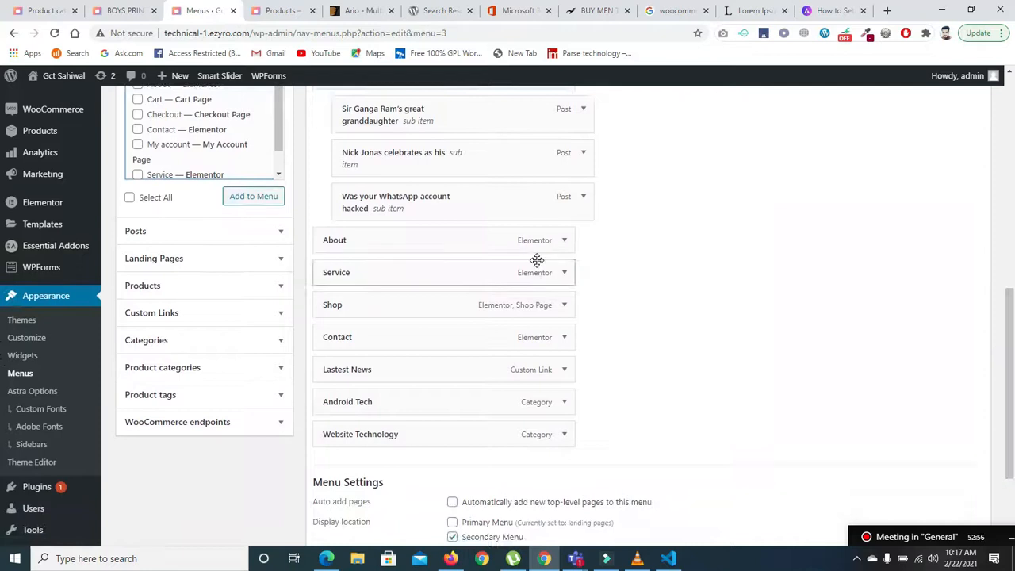
{"action": "left_click", "coordinate": [275, 289]}
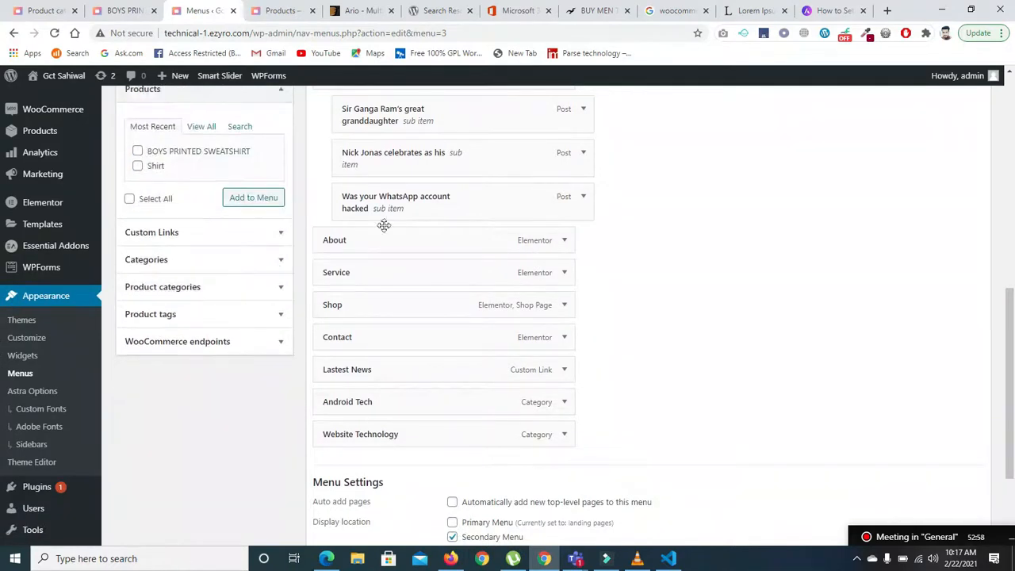
{"action": "left_click_drag", "start_coordinate": [1013, 377], "coordinate": [1014, 155]}
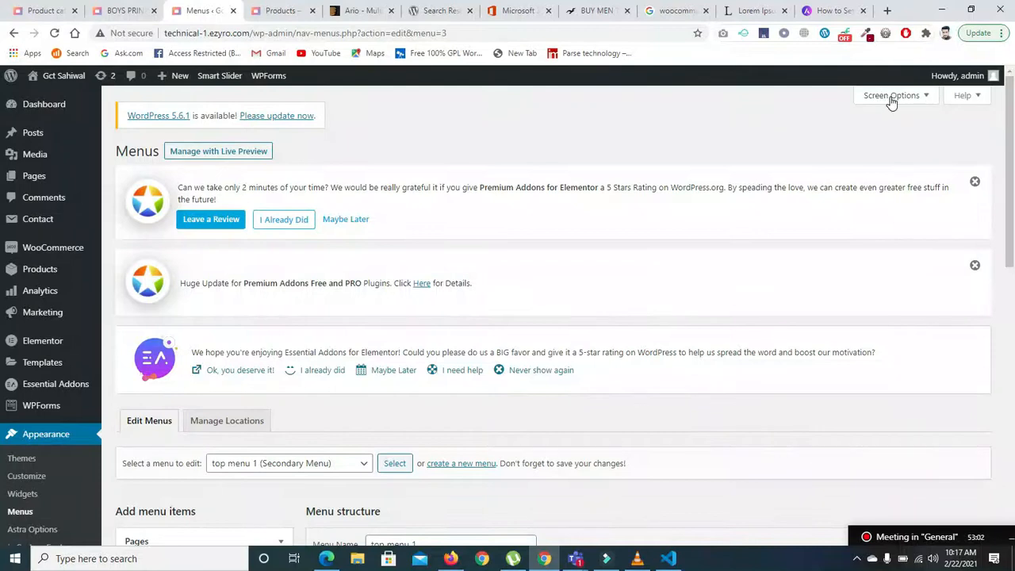
{"action": "left_click", "coordinate": [892, 99]}
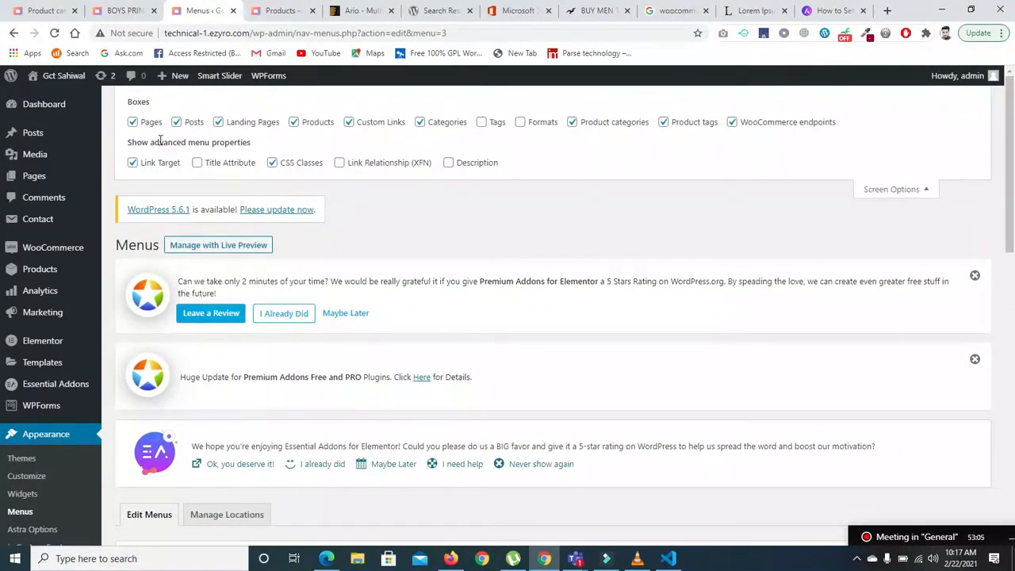
{"action": "left_click", "coordinate": [294, 125]}
{"action": "left_click", "coordinate": [909, 187]}
{"action": "left_click_drag", "start_coordinate": [1012, 169], "coordinate": [1013, 377]}
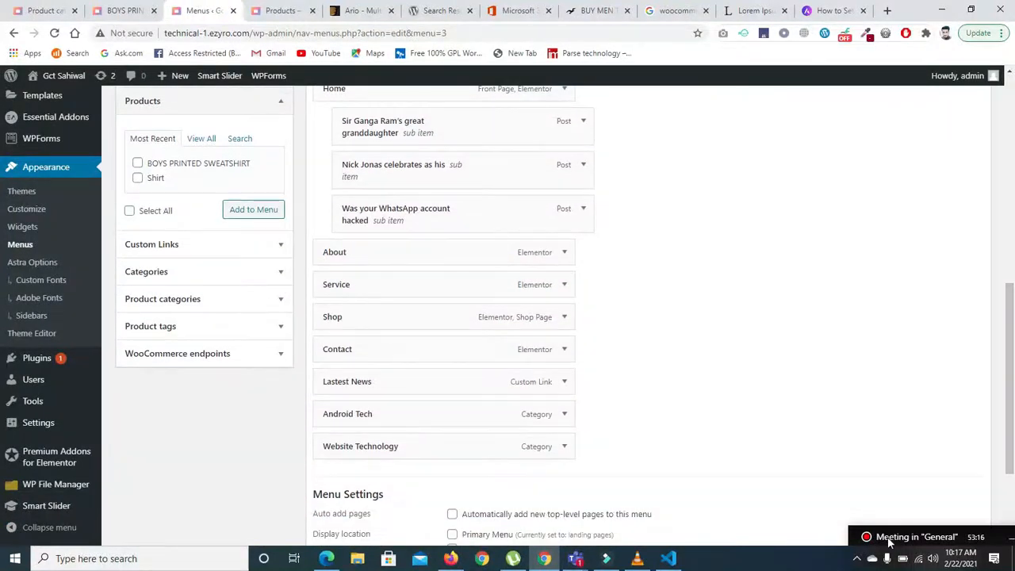
{"action": "left_click", "coordinate": [208, 297]}
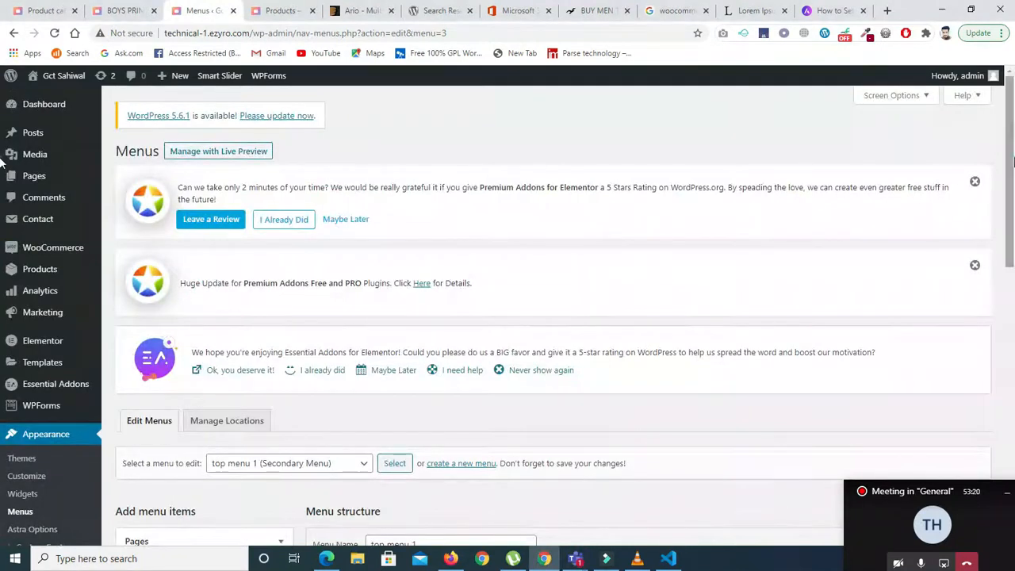
{"action": "scroll", "coordinate": [923, 294], "scroll_direction": "down", "scroll_amount": 8}
{"action": "scroll", "coordinate": [924, 293], "scroll_direction": "up", "scroll_amount": 2}
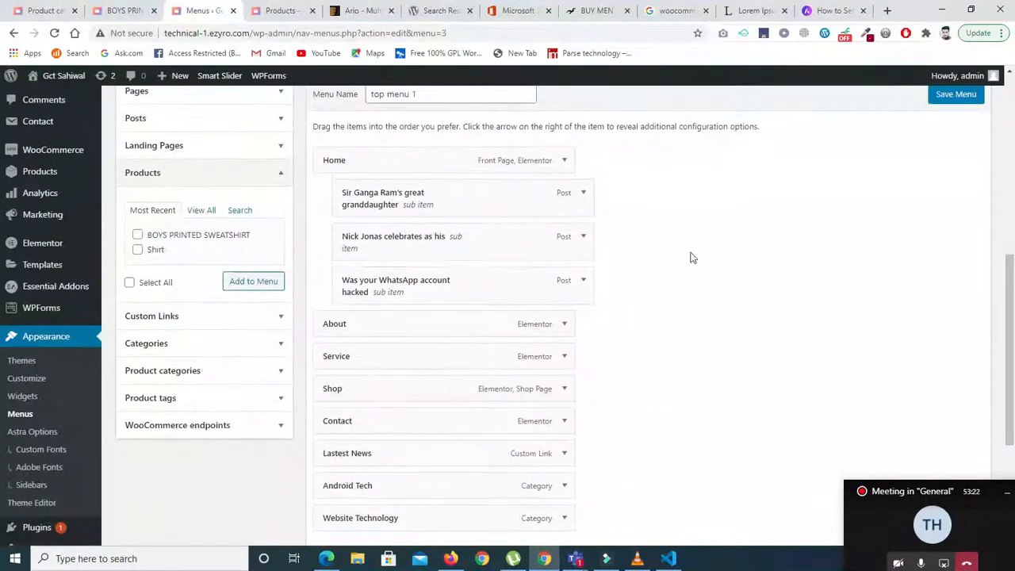
Add the laptop, mobile, pents and shirts product categories to the menu
{"action": "left_click", "coordinate": [202, 211]}
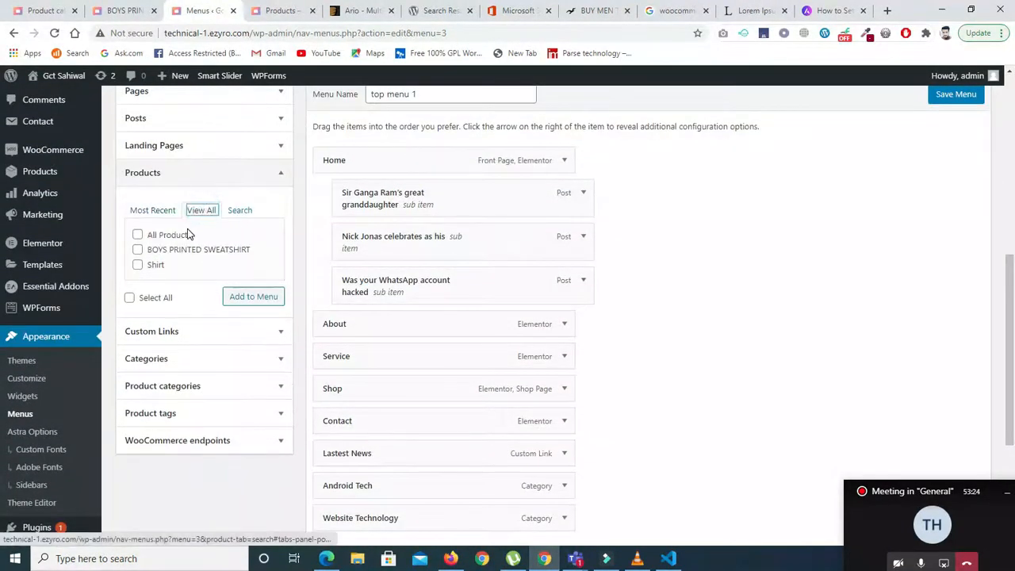
{"action": "left_click", "coordinate": [170, 361]}
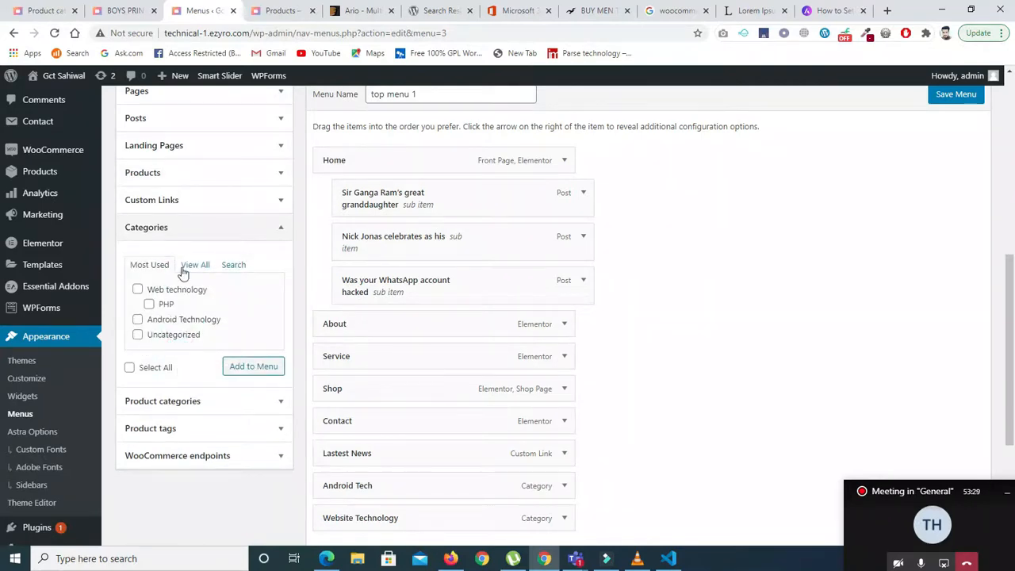
{"action": "left_click", "coordinate": [182, 229]}
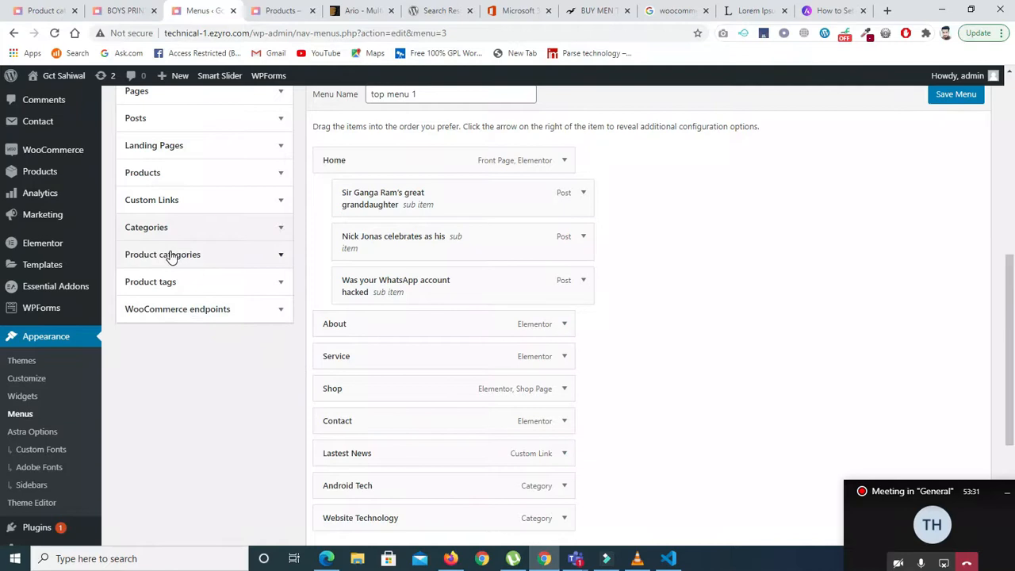
{"action": "left_click", "coordinate": [169, 255]}
{"action": "left_click", "coordinate": [193, 294]}
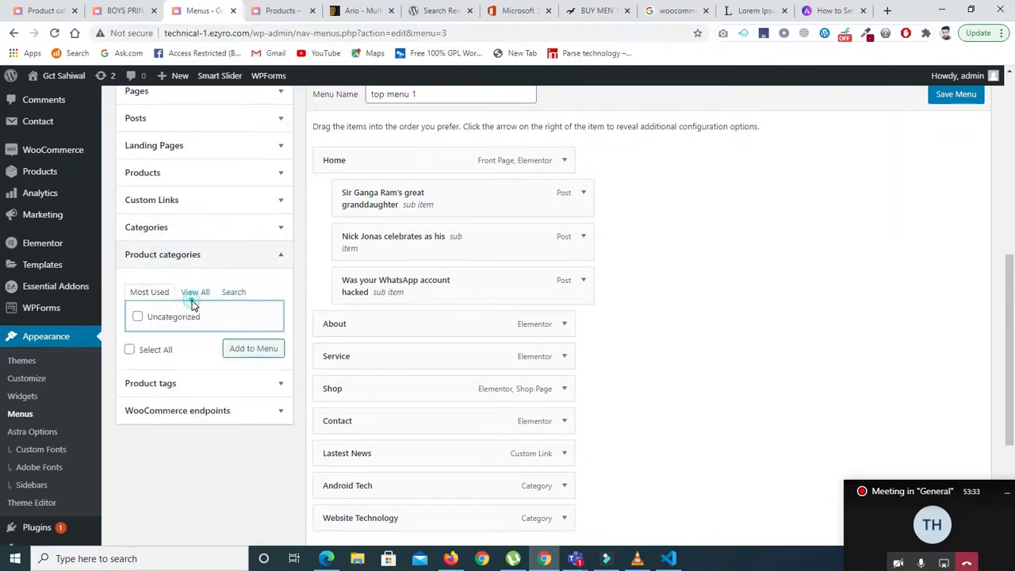
{"action": "left_click", "coordinate": [193, 294]}
{"action": "left_click", "coordinate": [137, 316]}
{"action": "left_click", "coordinate": [139, 332]}
{"action": "left_click", "coordinate": [137, 347]}
{"action": "left_click", "coordinate": [137, 362]}
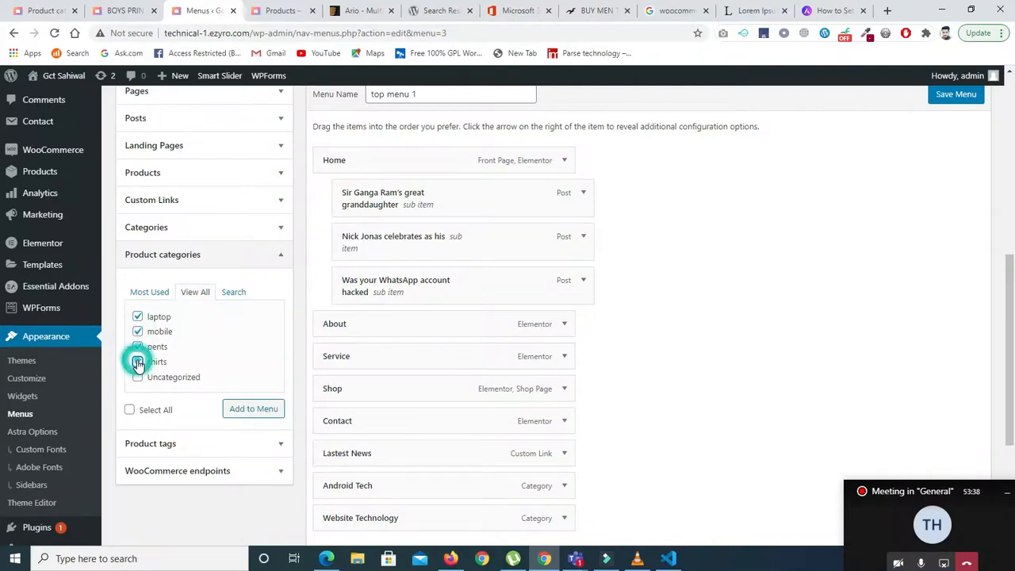
{"action": "left_click", "coordinate": [230, 411]}
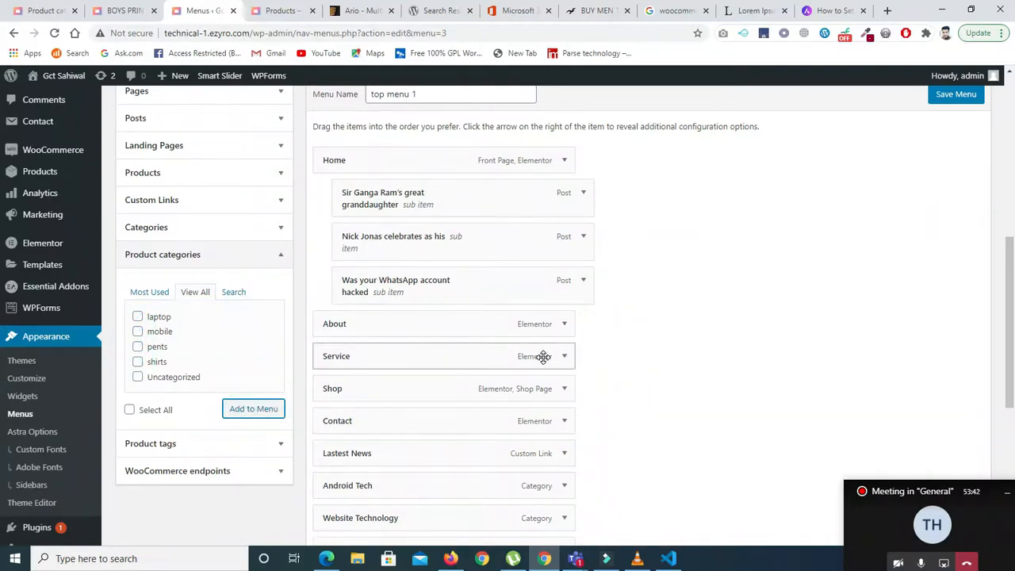
Nest laptop, mobile, pents and shirts under Shop as sub items
{"action": "scroll", "coordinate": [811, 341], "scroll_direction": "down", "scroll_amount": 5}
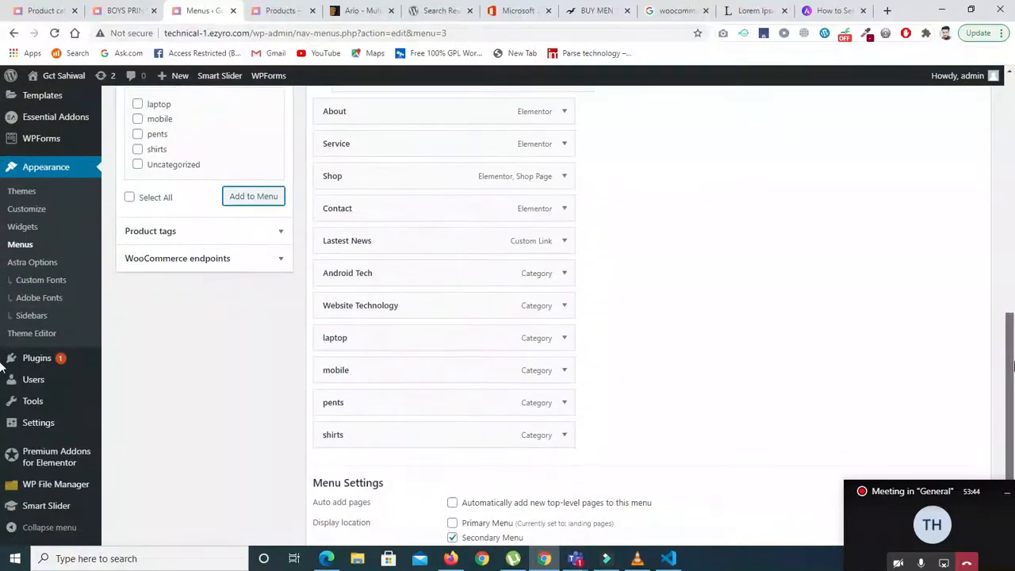
{"action": "left_click_drag", "start_coordinate": [394, 340], "coordinate": [423, 211]}
{"action": "left_click_drag", "start_coordinate": [385, 375], "coordinate": [401, 241]}
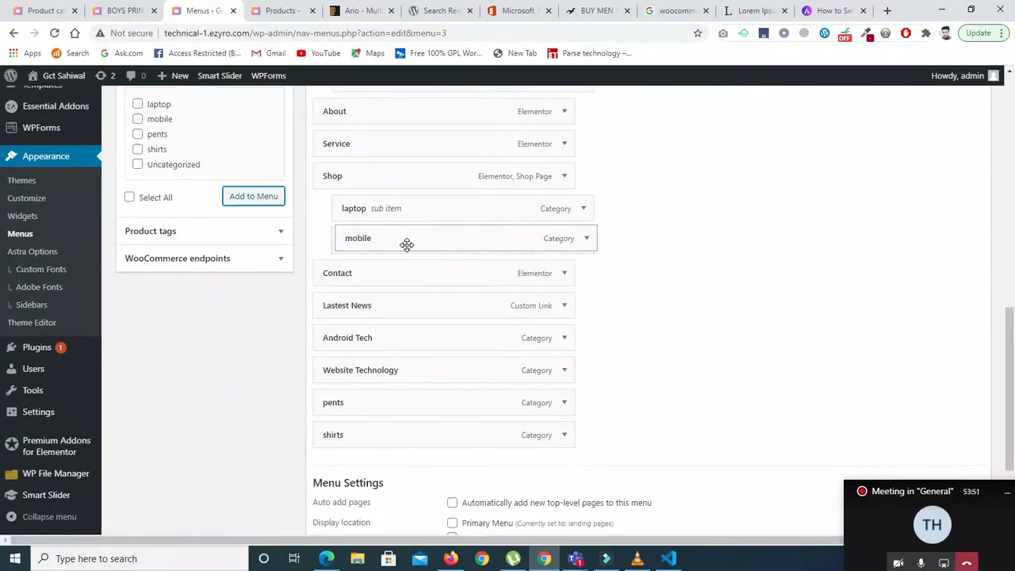
{"action": "left_click_drag", "start_coordinate": [381, 406], "coordinate": [399, 278]}
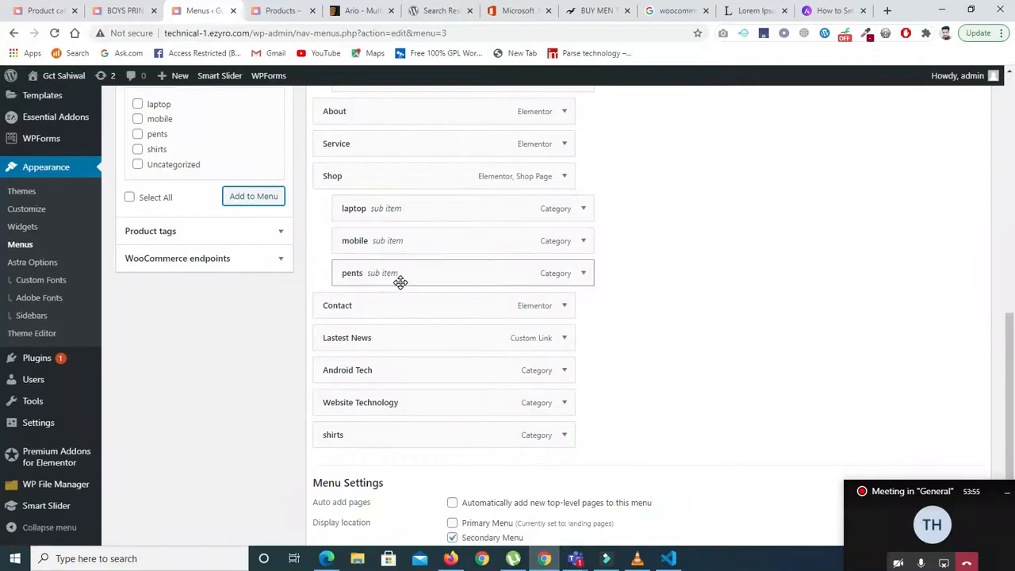
{"action": "left_click_drag", "start_coordinate": [386, 440], "coordinate": [405, 310]}
{"action": "left_click_drag", "start_coordinate": [1013, 336], "coordinate": [1014, 434]}
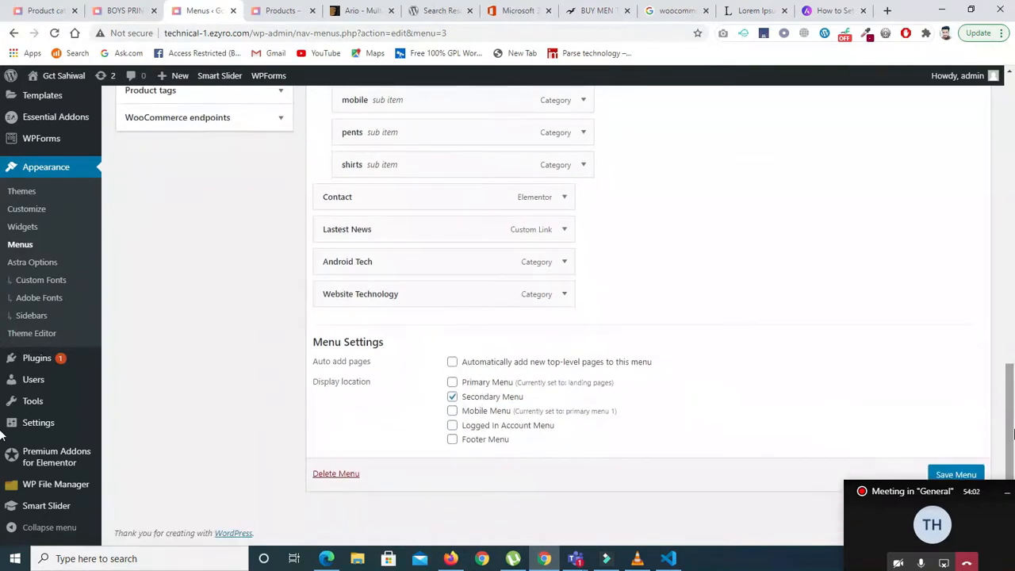
Save the updated menu, close the product page tab, and open Products > All Products
{"action": "left_click", "coordinate": [939, 475]}
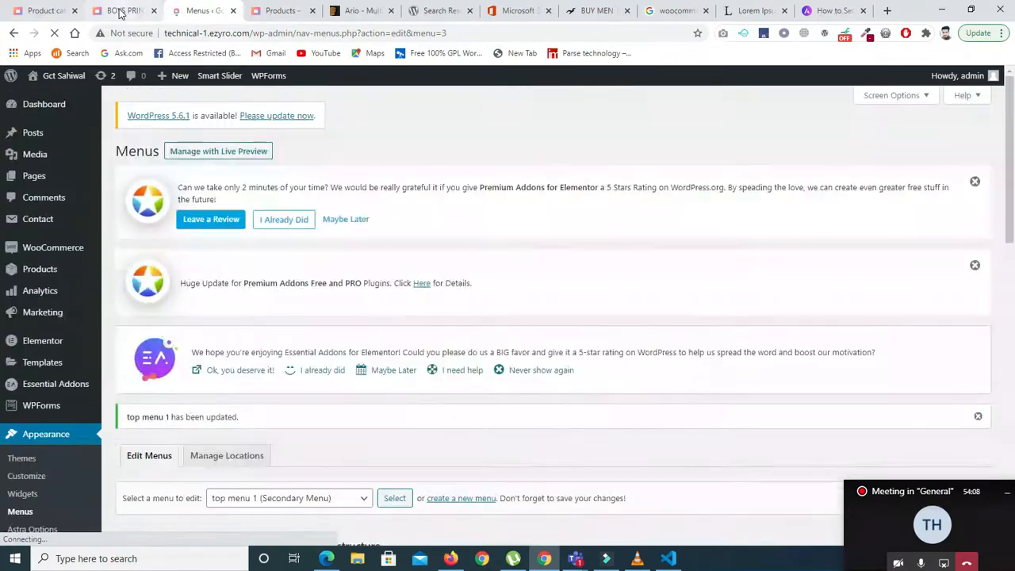
{"action": "left_click", "coordinate": [120, 11]}
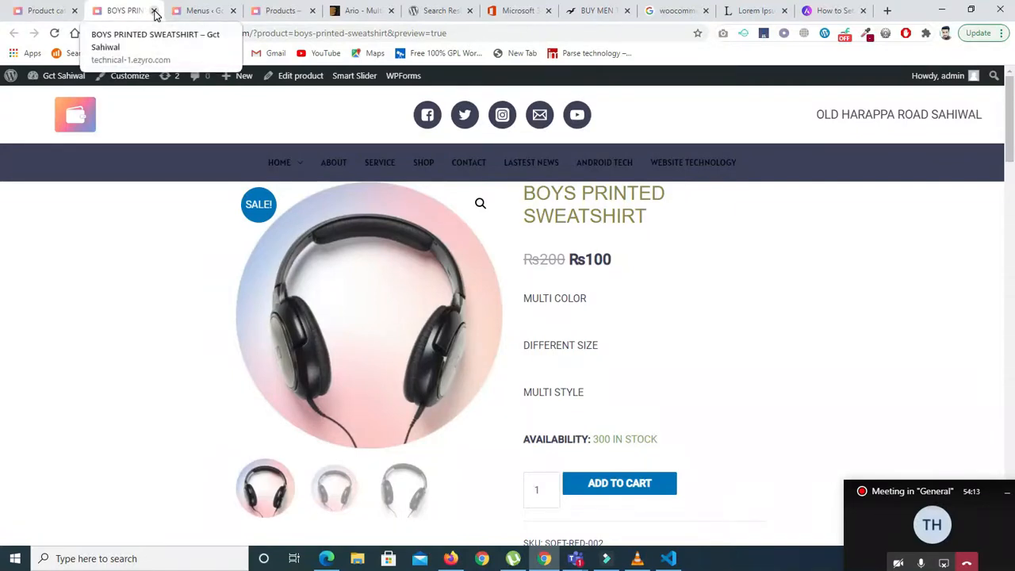
{"action": "left_click", "coordinate": [154, 11]}
{"action": "left_click", "coordinate": [34, 11]}
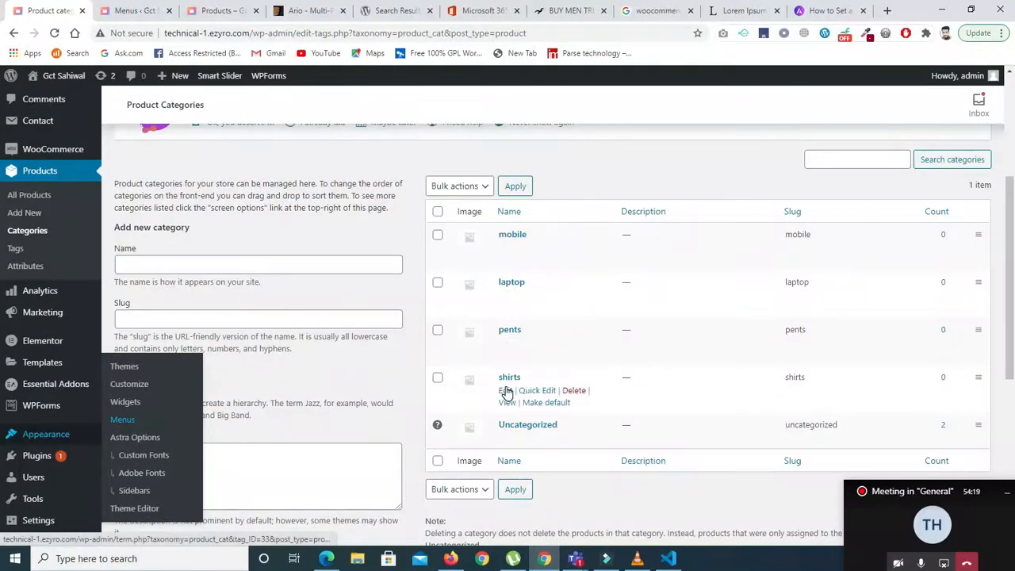
{"action": "left_click", "coordinate": [251, 229]}
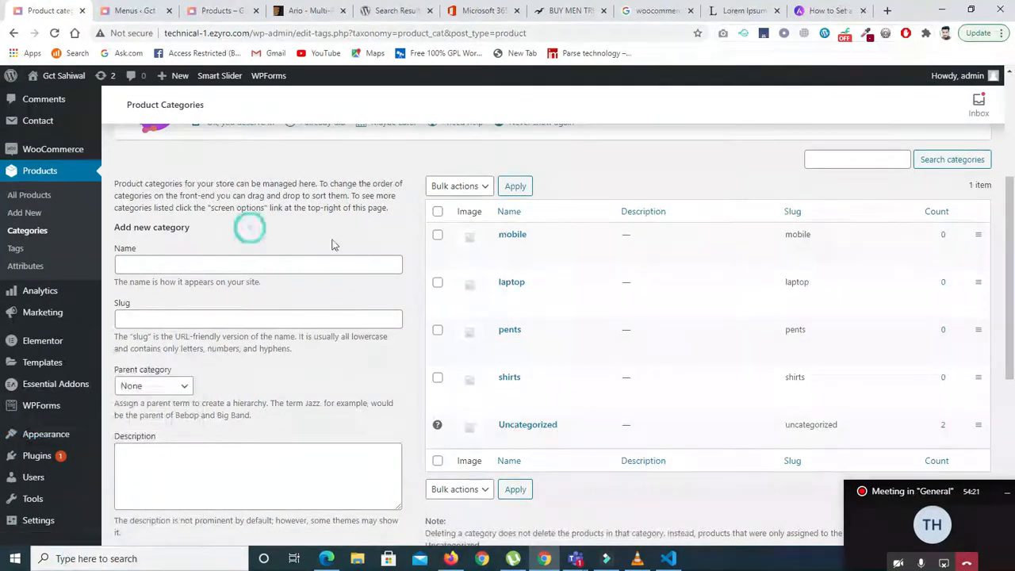
{"action": "left_click", "coordinate": [31, 202]}
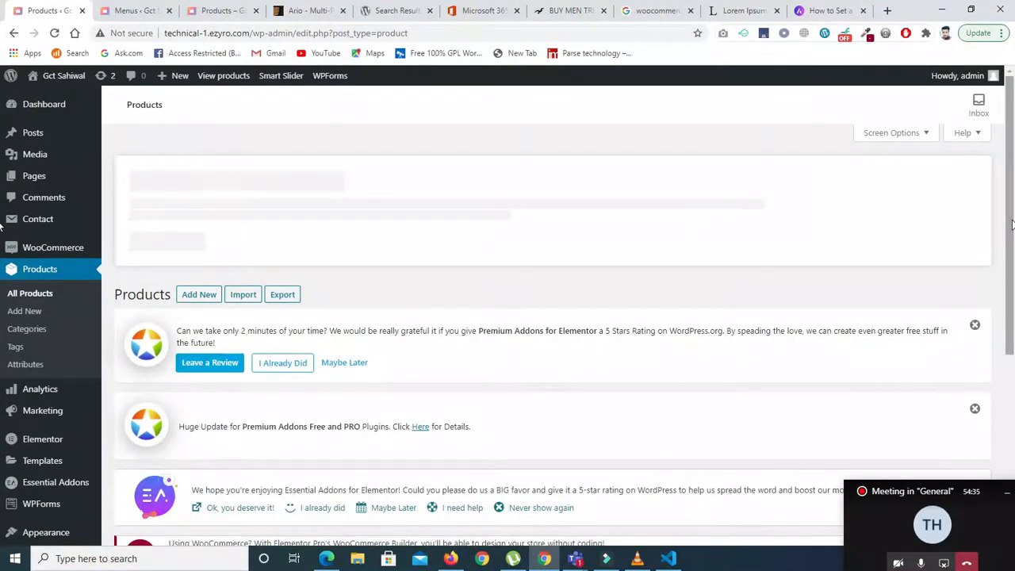
Quick Edit BOYS PRINTED SWEATSHIRT, replacing Uncategorized with the shirts category
{"action": "scroll", "coordinate": [1013, 224], "scroll_direction": "down", "scroll_amount": 4}
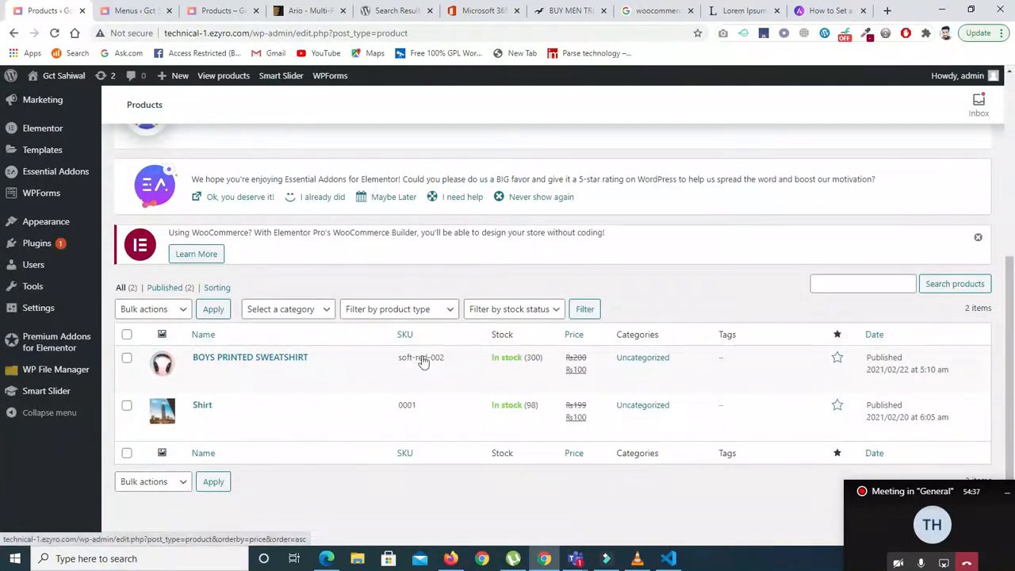
{"action": "mouse_move", "coordinate": [235, 377]}
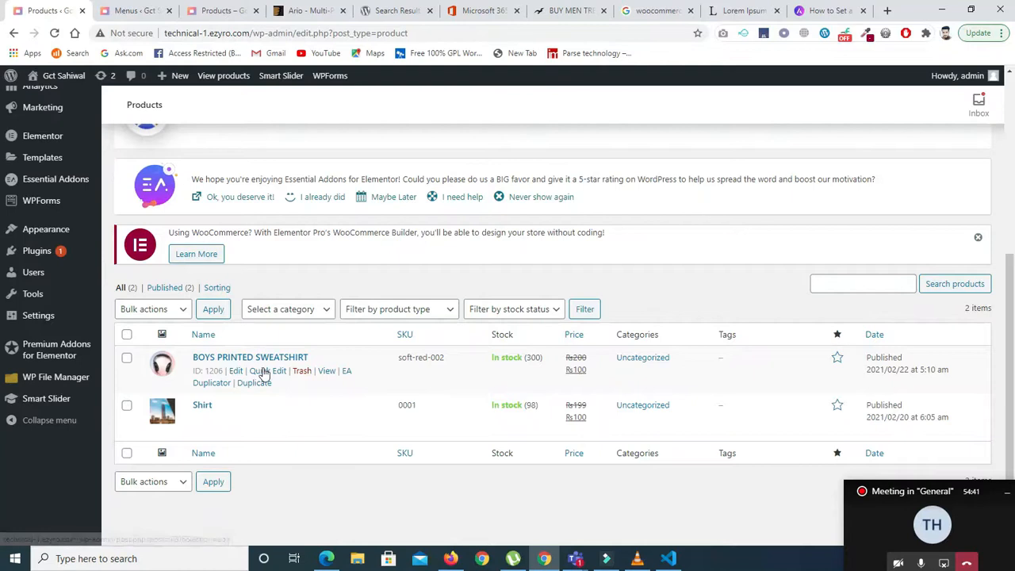
{"action": "left_click", "coordinate": [269, 372]}
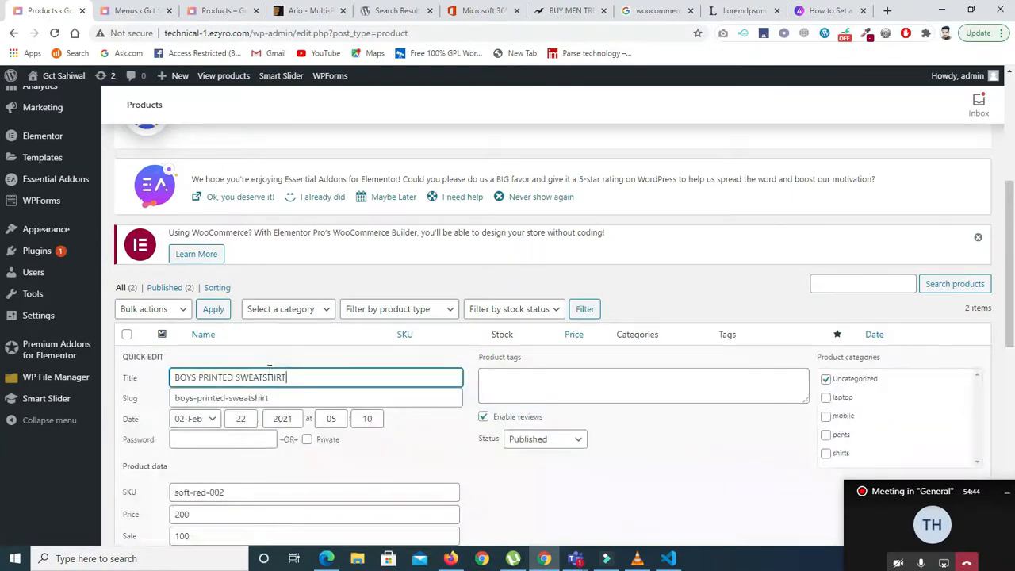
{"action": "left_click_drag", "start_coordinate": [1010, 239], "coordinate": [1010, 288]}
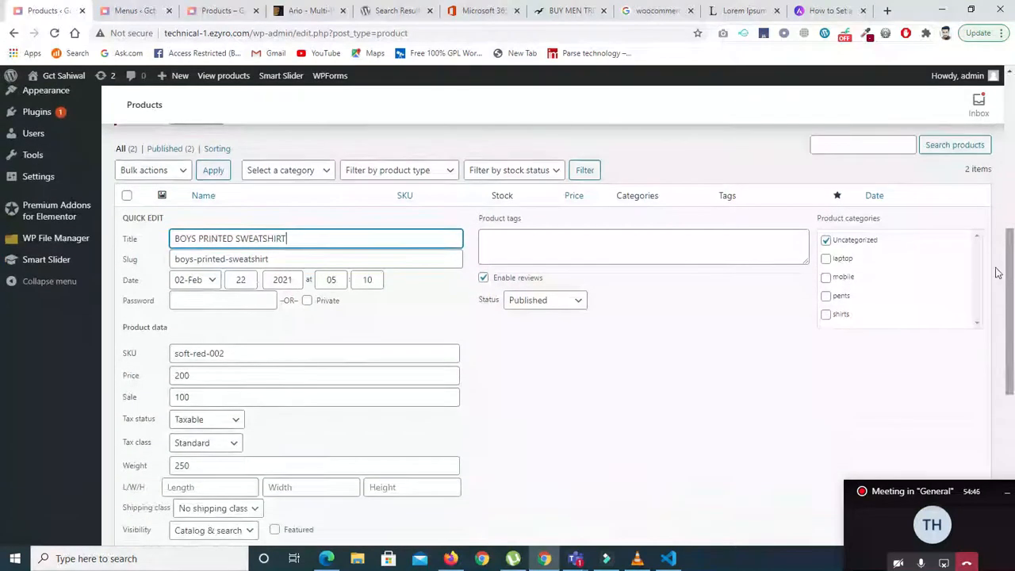
{"action": "left_click", "coordinate": [828, 243]}
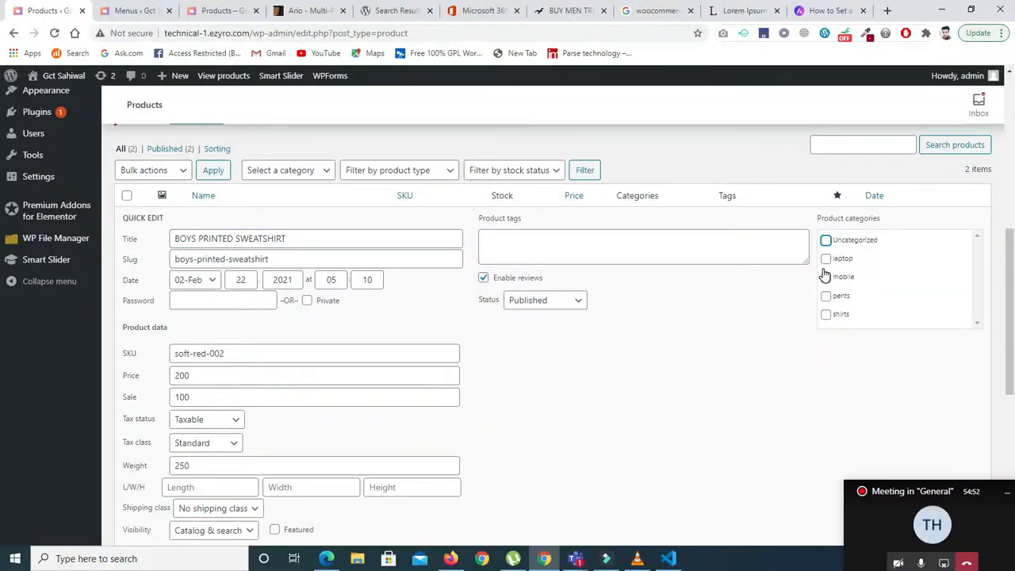
{"action": "left_click", "coordinate": [825, 316]}
{"action": "left_click_drag", "start_coordinate": [1011, 300], "coordinate": [1012, 438]}
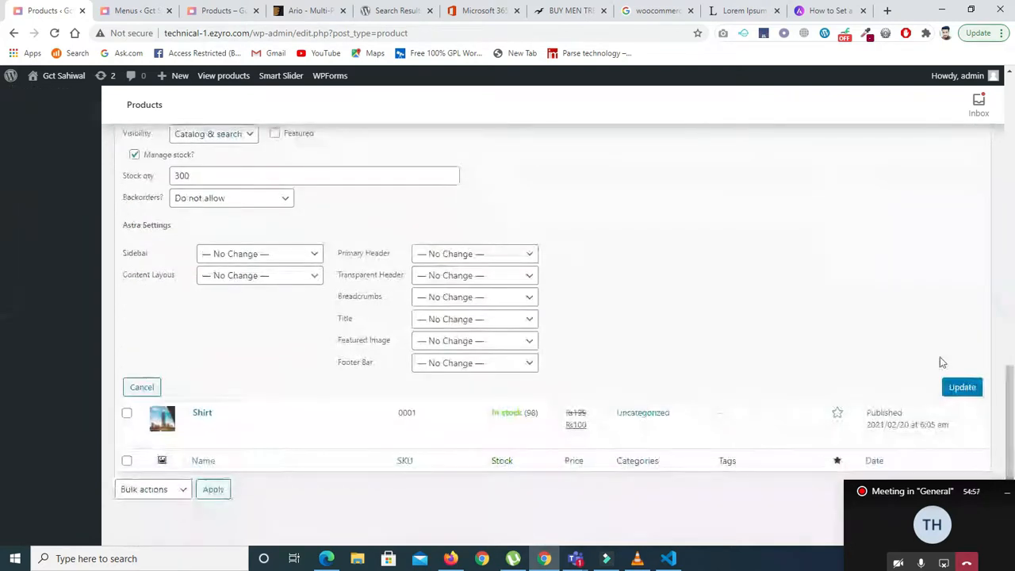
{"action": "left_click", "coordinate": [962, 388]}
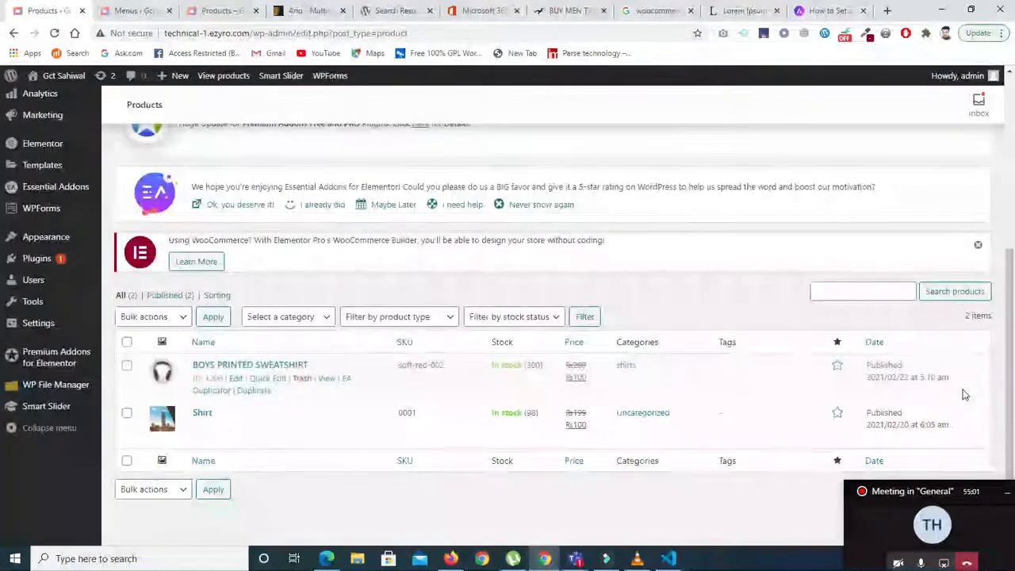
Quick Edit the Shirt product, switching it from Uncategorized to pents
{"action": "left_click", "coordinate": [270, 428]}
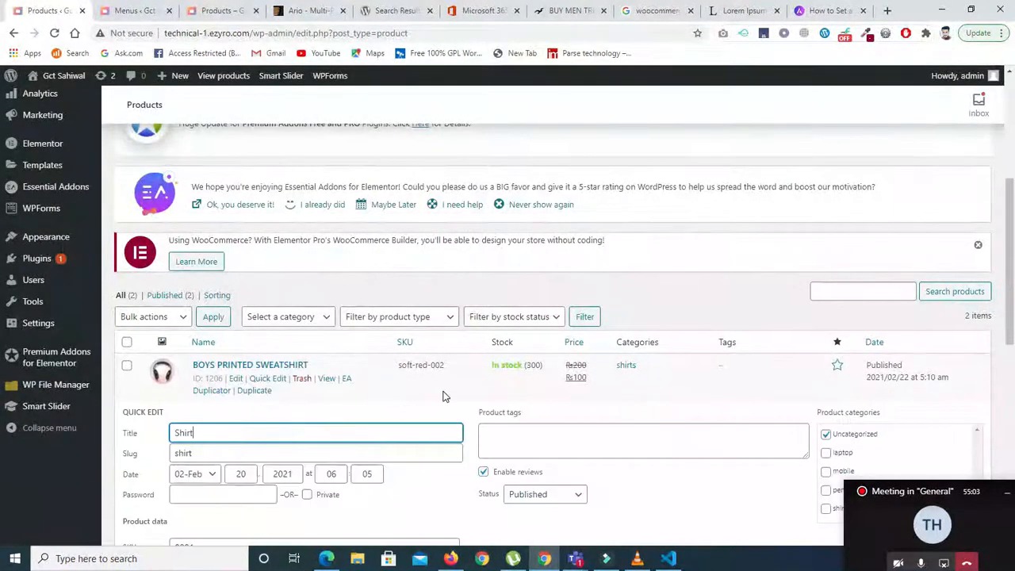
{"action": "scroll", "coordinate": [3, 285], "scroll_direction": "down", "scroll_amount": 3}
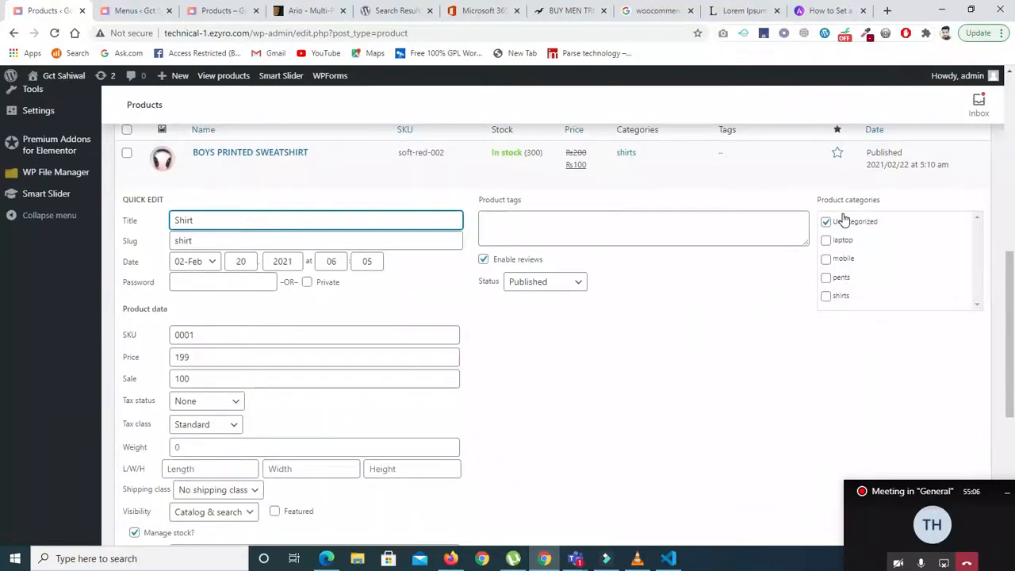
{"action": "left_click", "coordinate": [827, 278]}
{"action": "left_click", "coordinate": [826, 222]}
Retitle the product to jeans Pents, clear its slug, and save
{"action": "left_click", "coordinate": [290, 221]}
{"action": "double_click", "coordinate": [290, 220]}
{"action": "key", "text": "BackSpace"}
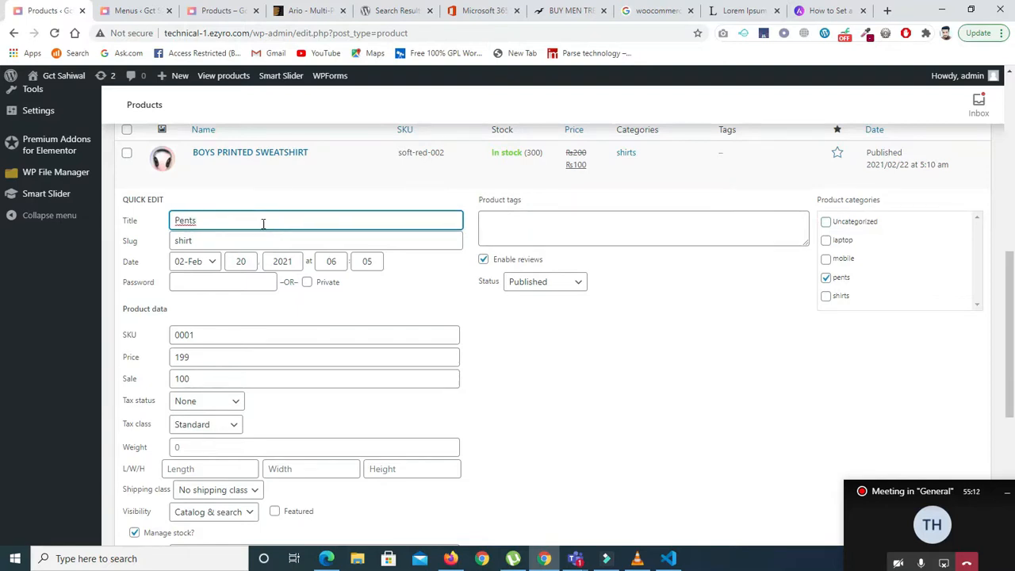
{"action": "type", "text": "jeans"}
{"action": "double_click", "coordinate": [221, 244]}
{"action": "key", "text": "BackSpace"}
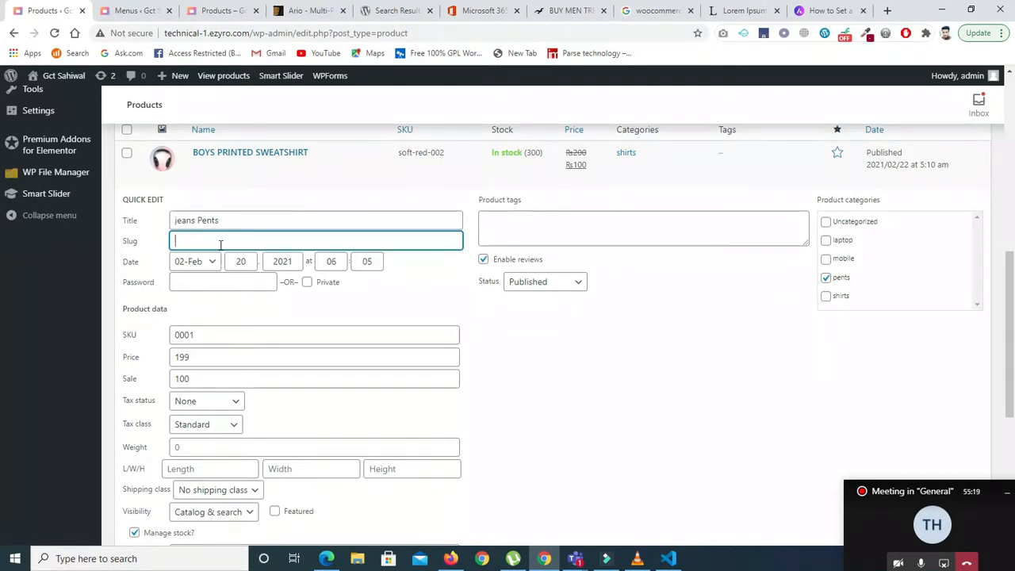
{"action": "scroll", "coordinate": [839, 302], "scroll_direction": "down", "scroll_amount": 5}
{"action": "left_click", "coordinate": [962, 428]}
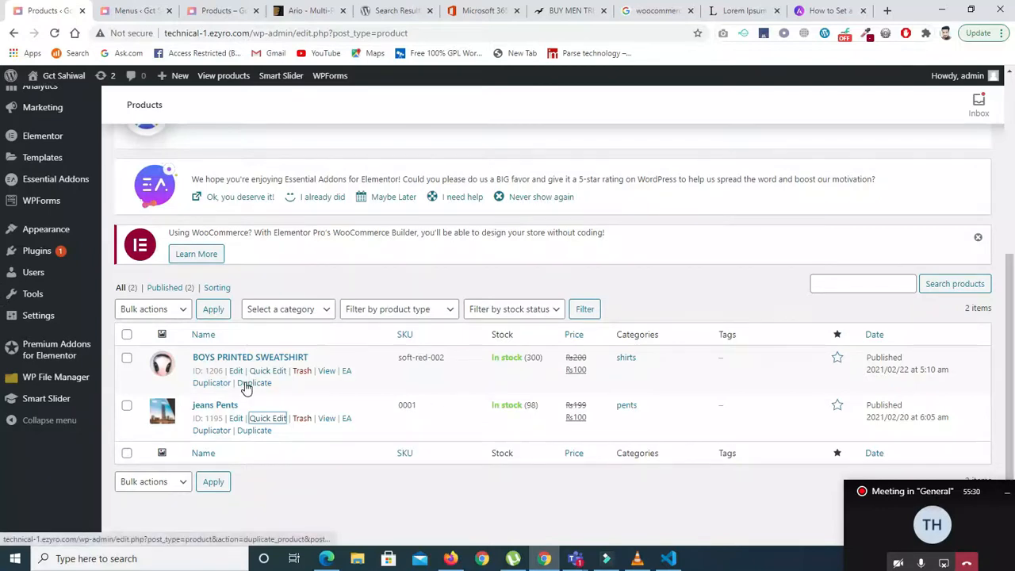
{"action": "left_click", "coordinate": [216, 10]}
Reload the shop and confirm SHOP drops down laptop, mobile, pents and shirts
{"action": "left_click", "coordinate": [54, 33]}
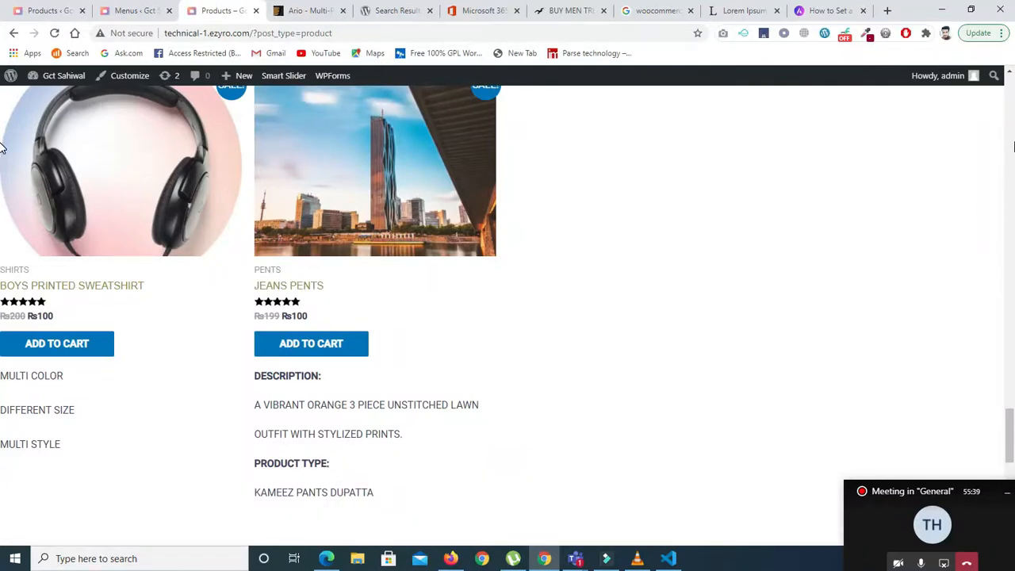
{"action": "scroll", "coordinate": [2, 147], "scroll_direction": "down", "scroll_amount": 10}
{"action": "scroll", "coordinate": [3, 349], "scroll_direction": "down", "scroll_amount": 10}
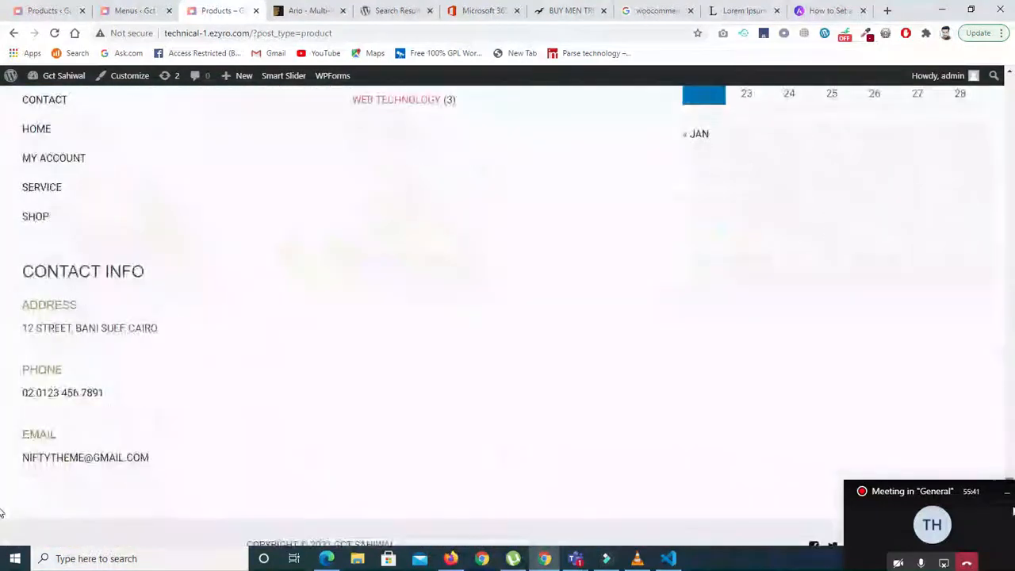
{"action": "left_click_drag", "start_coordinate": [1011, 466], "coordinate": [1009, 411]}
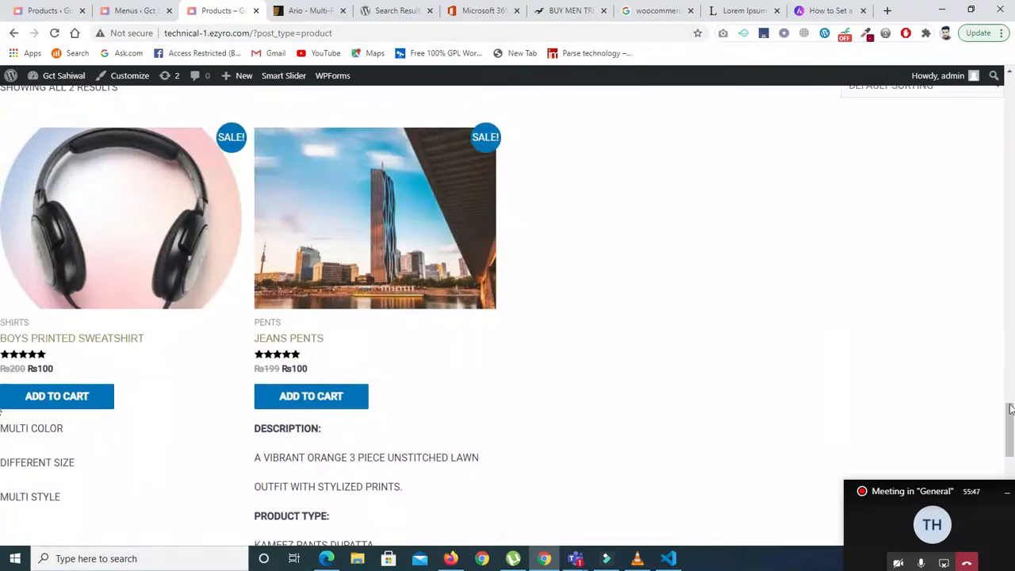
{"action": "left_click_drag", "start_coordinate": [1012, 425], "coordinate": [1013, 85]}
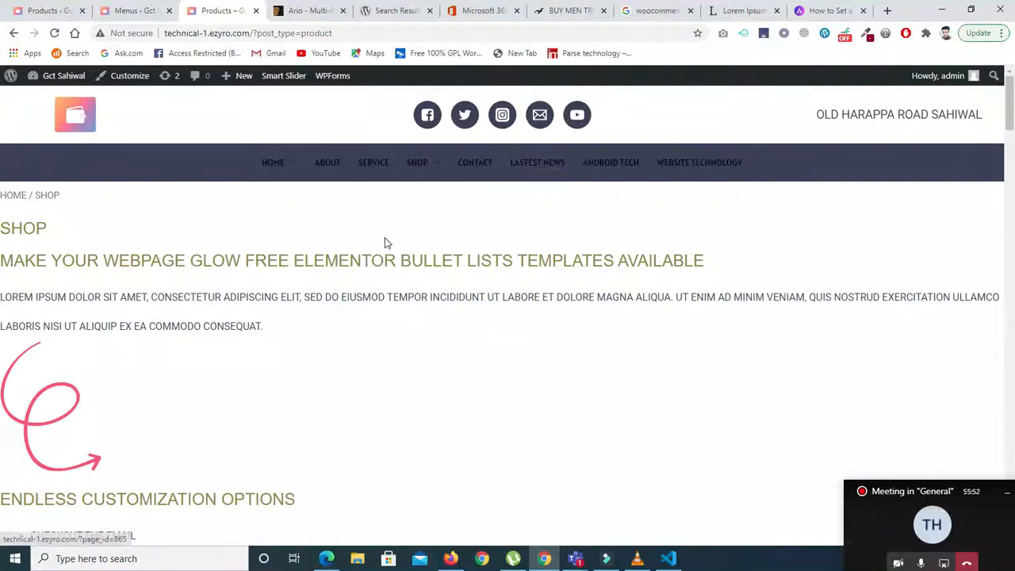
{"action": "mouse_move", "coordinate": [412, 170]}
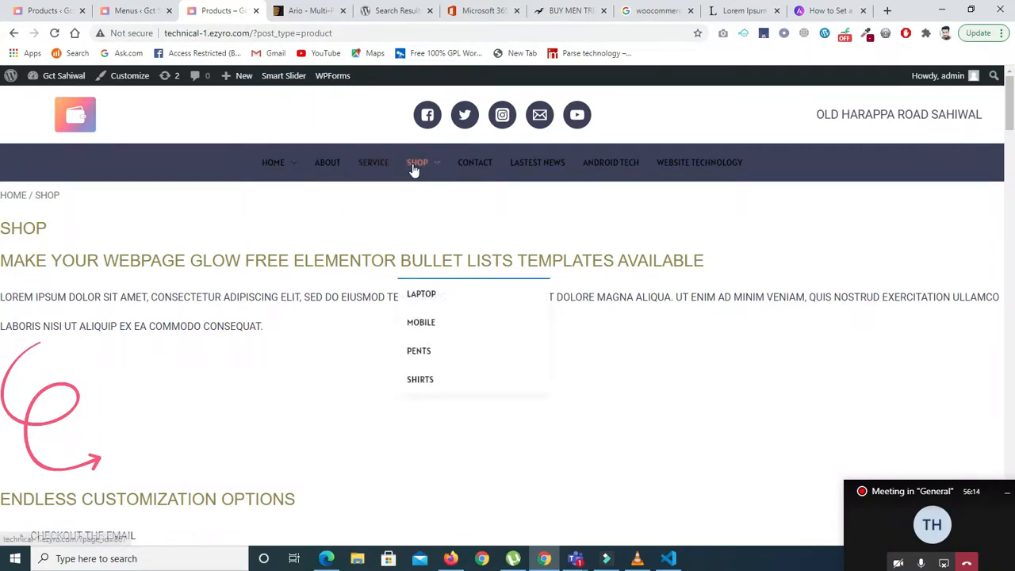
{"action": "left_click", "coordinate": [415, 164]}
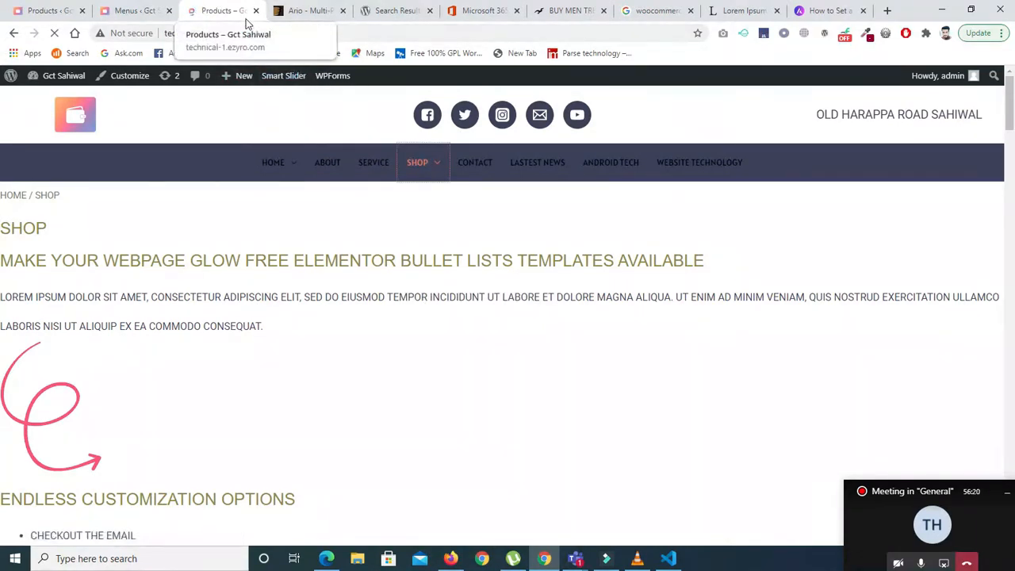
{"action": "mouse_move", "coordinate": [426, 168]}
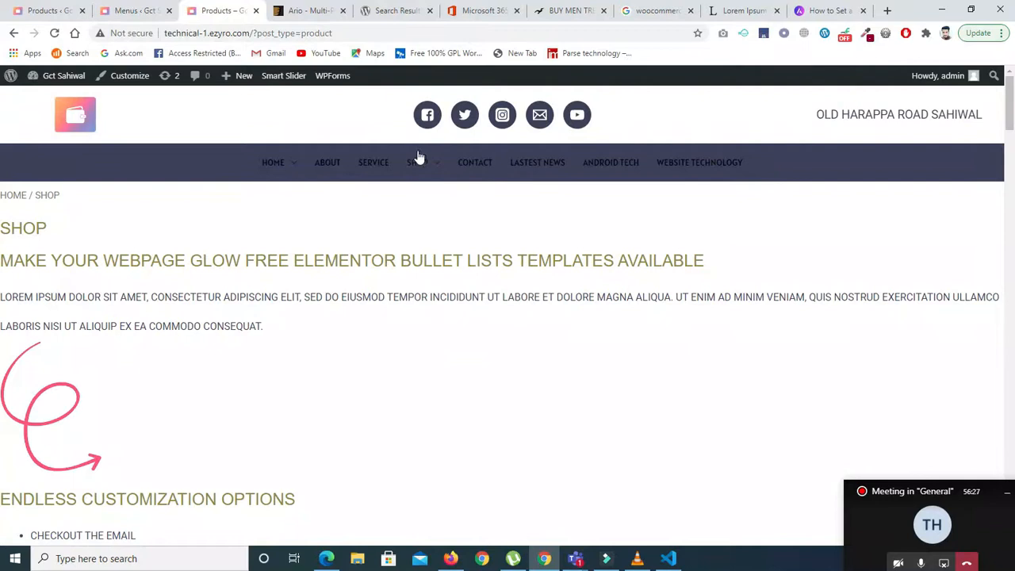
{"action": "left_click", "coordinate": [107, 10]}
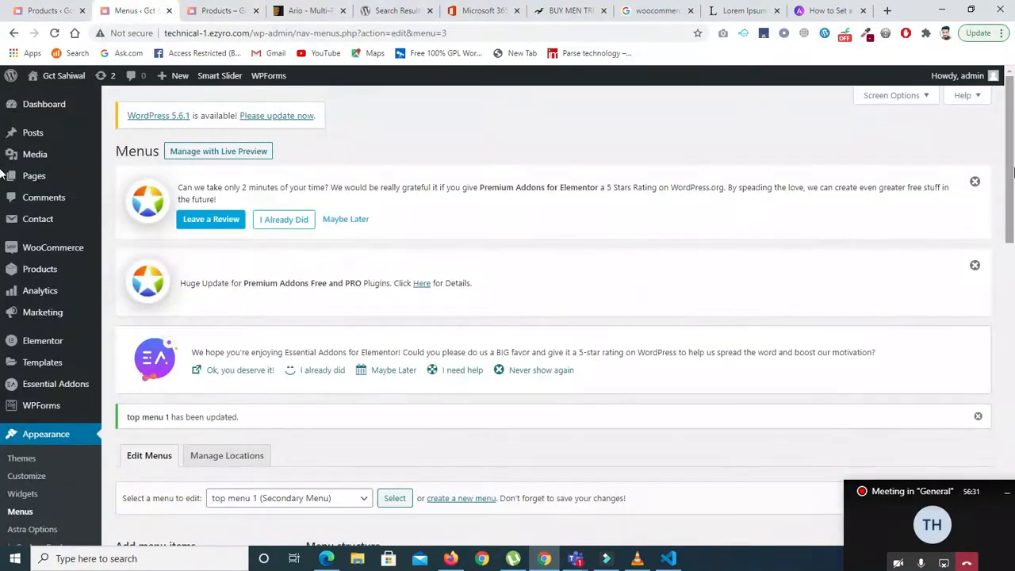
Close the Menus tab and return to the Products list showing the shirts and pents products
{"action": "left_click", "coordinate": [169, 12]}
{"action": "left_click", "coordinate": [26, 13]}
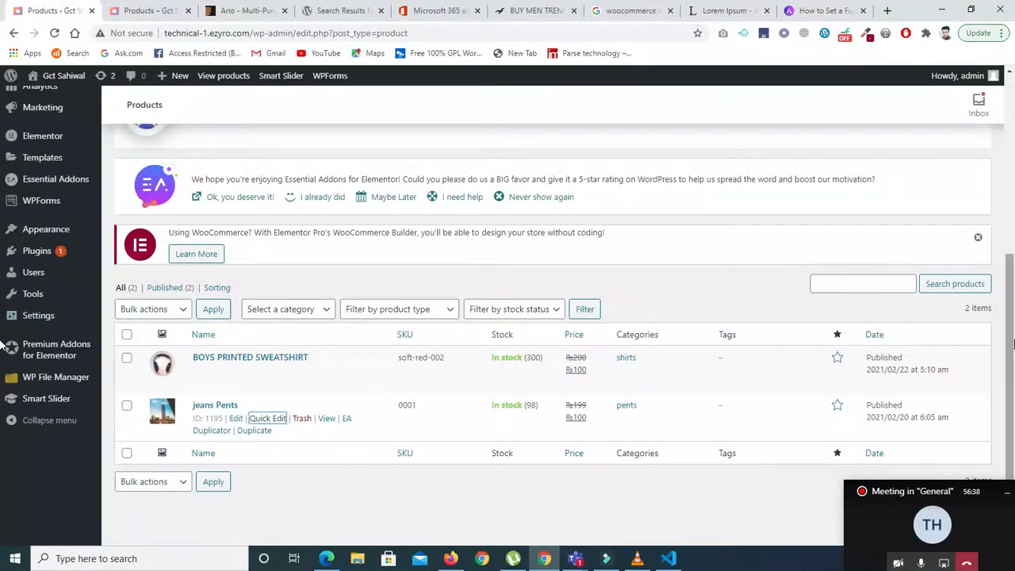
{"action": "scroll", "coordinate": [369, 254], "scroll_direction": "up", "scroll_amount": 3}
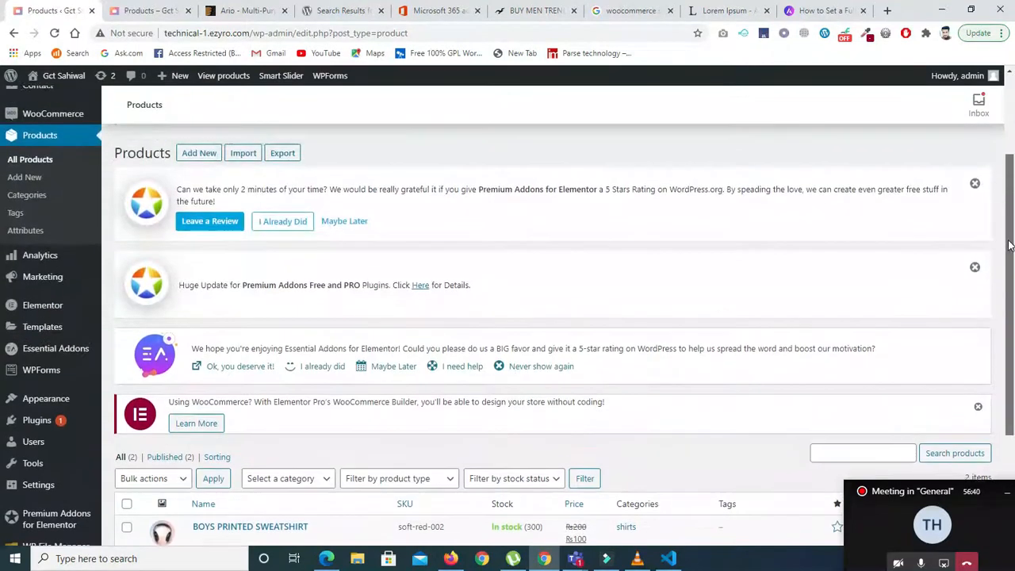
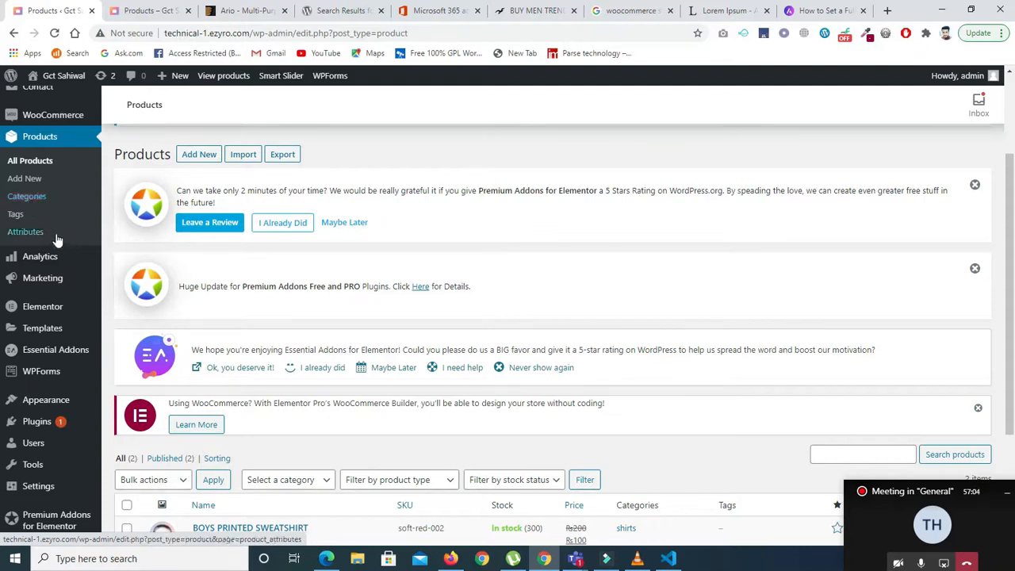
Add a product tag named shirts, then go to Products > Attributes
{"action": "scroll", "coordinate": [1011, 237], "scroll_direction": "up", "scroll_amount": 1}
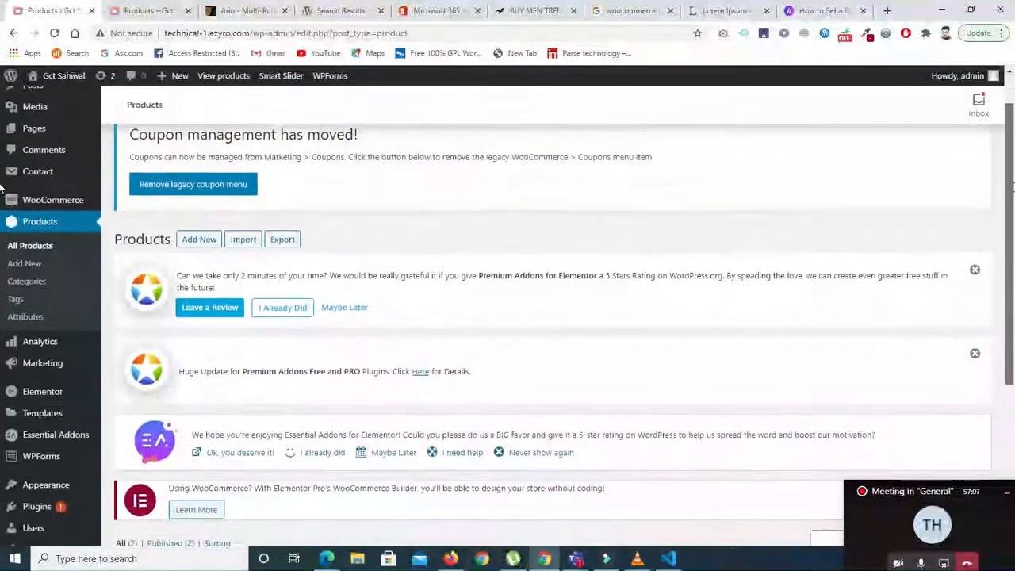
{"action": "left_click", "coordinate": [16, 308]}
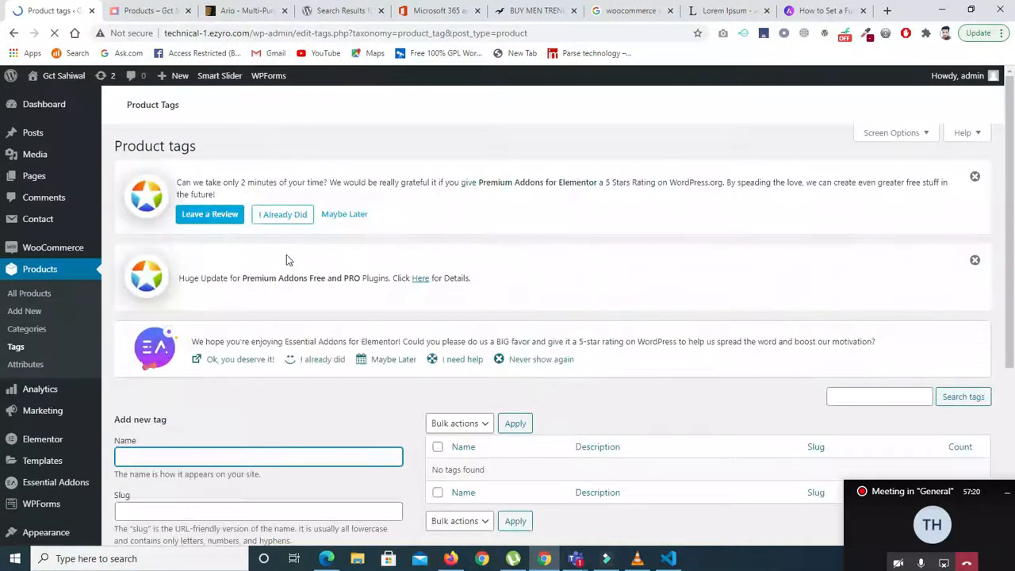
{"action": "scroll", "coordinate": [476, 333], "scroll_direction": "down", "scroll_amount": 2}
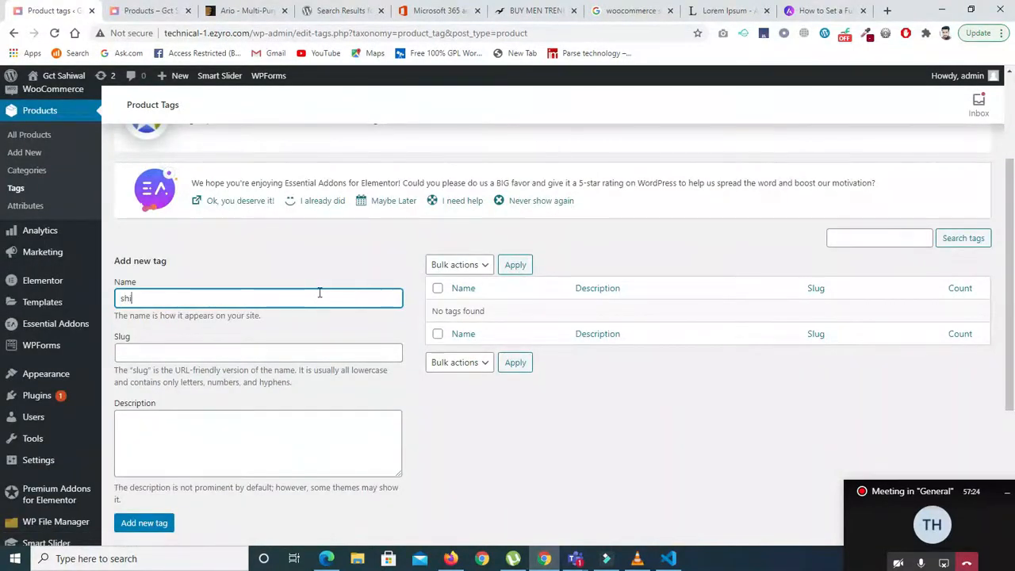
{"action": "key", "text": "Return"}
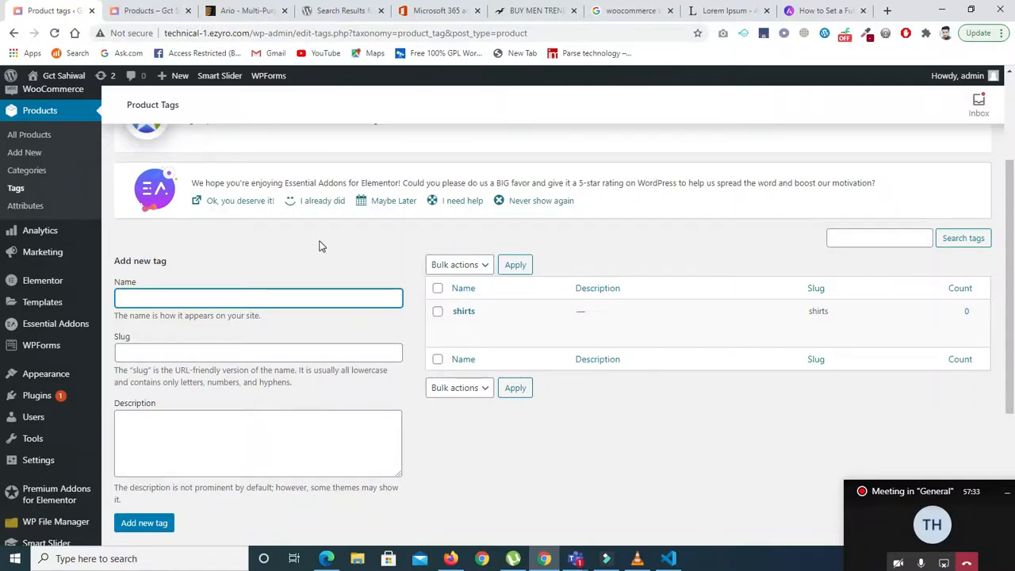
{"action": "mouse_move", "coordinate": [30, 237]}
{"action": "left_click", "coordinate": [25, 206]}
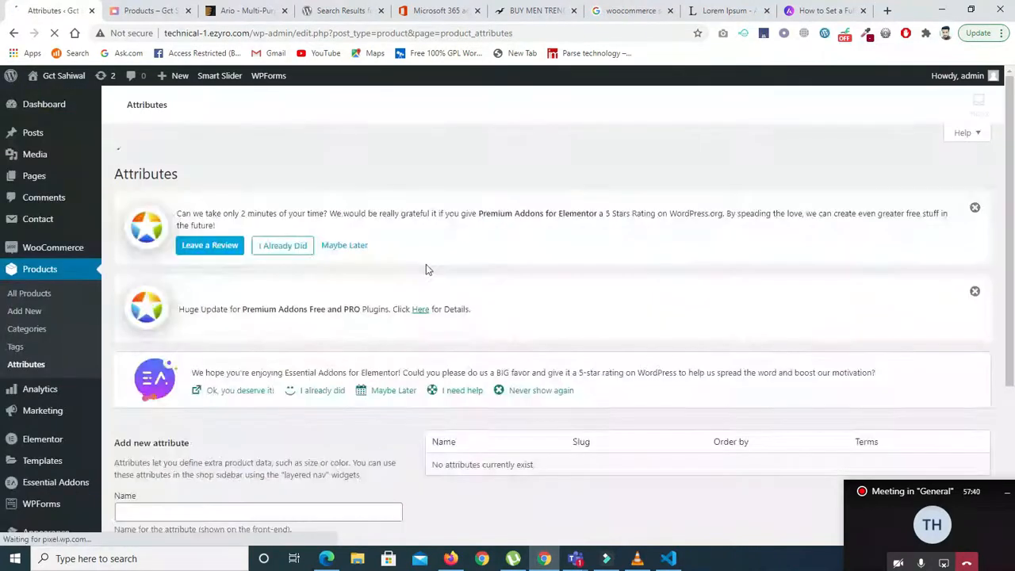
Open the Installed Plugins page from the admin sidebar
{"action": "left_click_drag", "start_coordinate": [1013, 215], "coordinate": [1013, 408]}
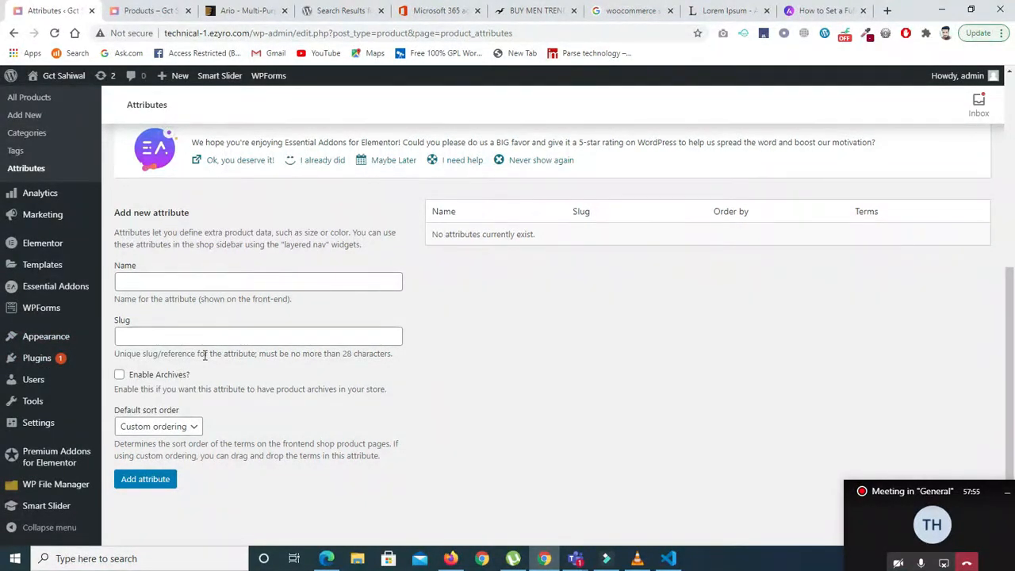
{"action": "right_click", "coordinate": [61, 363]}
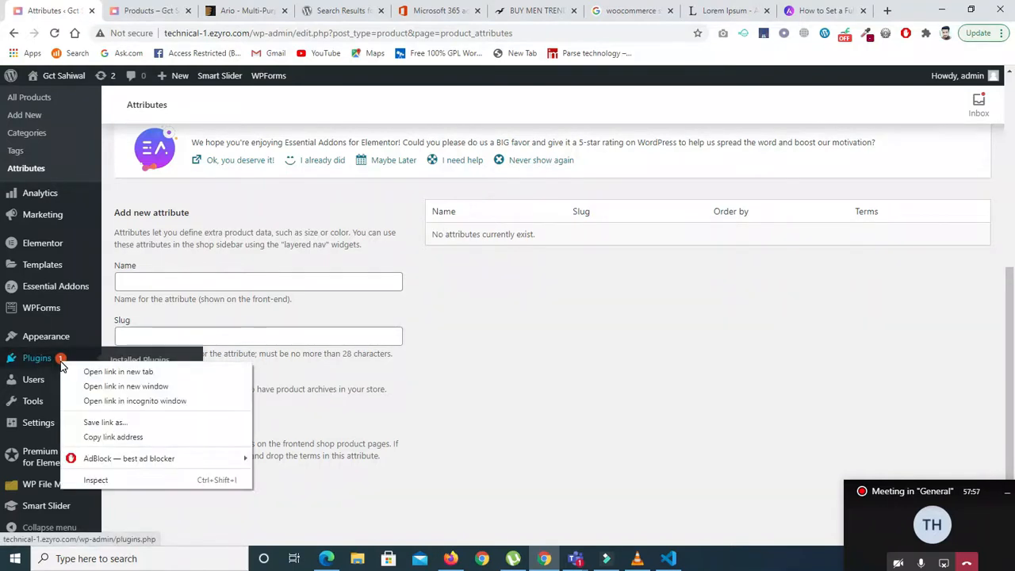
{"action": "left_click", "coordinate": [38, 363]}
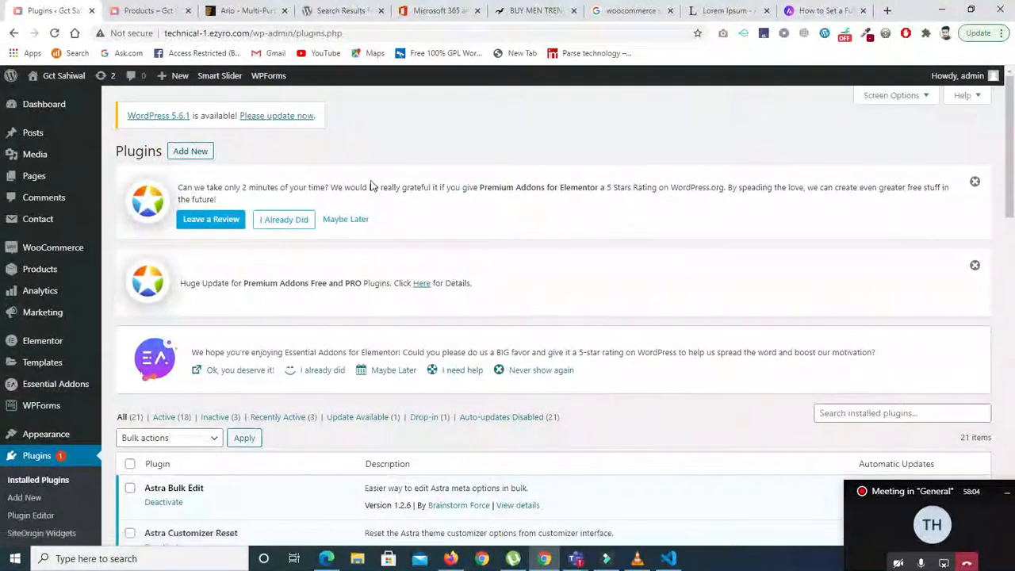
Search the plugin directory for 'switcher' from Add New and scroll through the results
{"action": "left_click", "coordinate": [190, 154]}
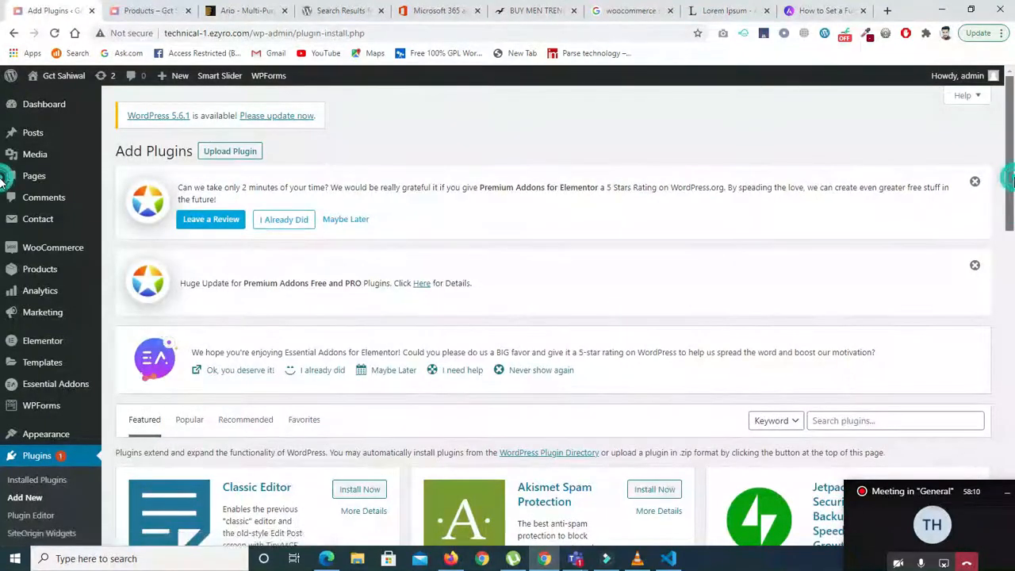
{"action": "scroll", "coordinate": [982, 216], "scroll_direction": "down", "scroll_amount": 3}
{"action": "left_click", "coordinate": [843, 208]}
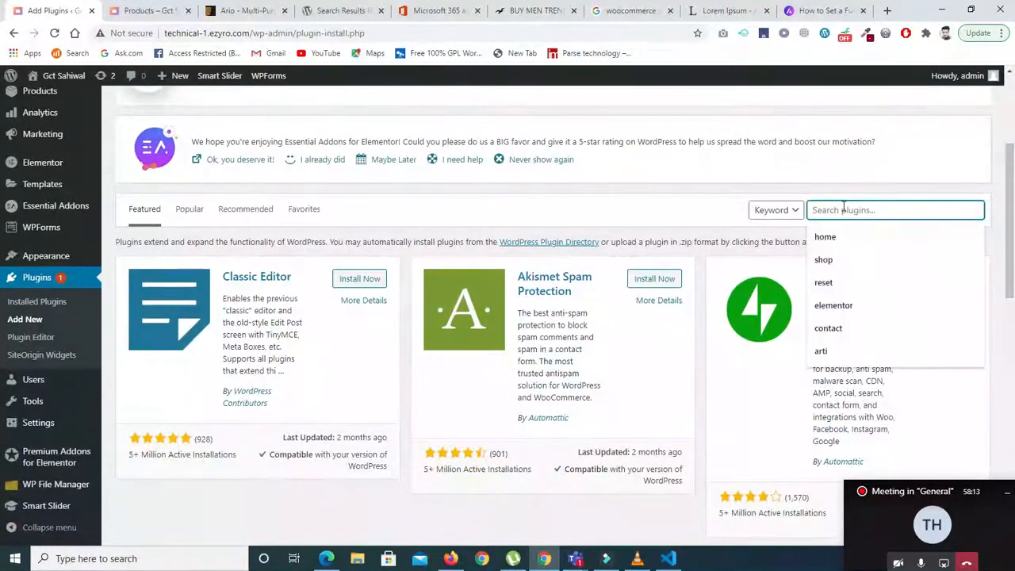
{"action": "type", "text": "ew"}
{"action": "key", "text": "BackSpace"}
{"action": "key", "text": "BackSpace"}
{"action": "type", "text": "wi"}
{"action": "key", "text": "BackSpace"}
{"action": "key", "text": "BackSpace"}
{"action": "type", "text": "switer"}
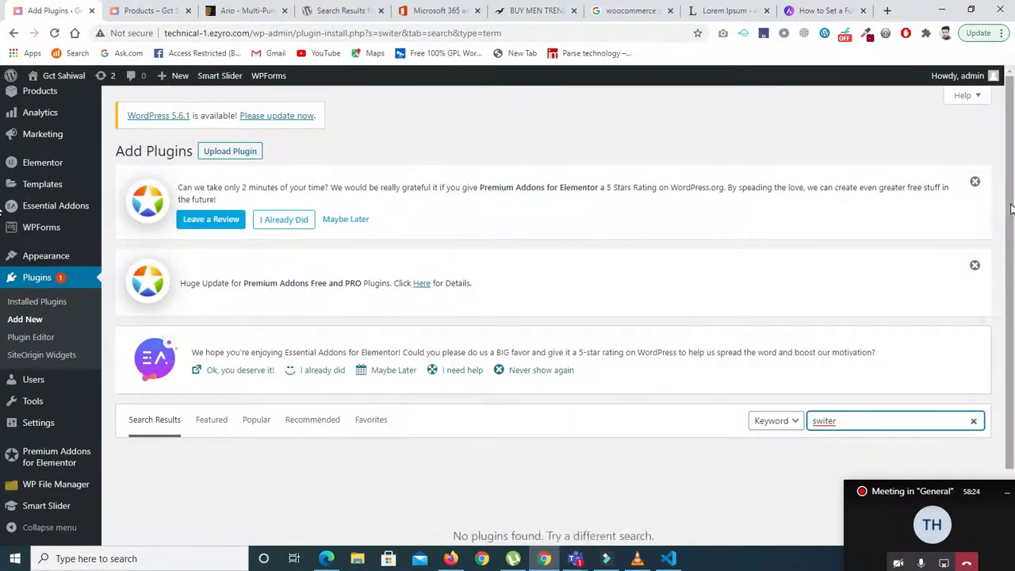
{"action": "scroll", "coordinate": [1010, 208], "scroll_direction": "down", "scroll_amount": 2}
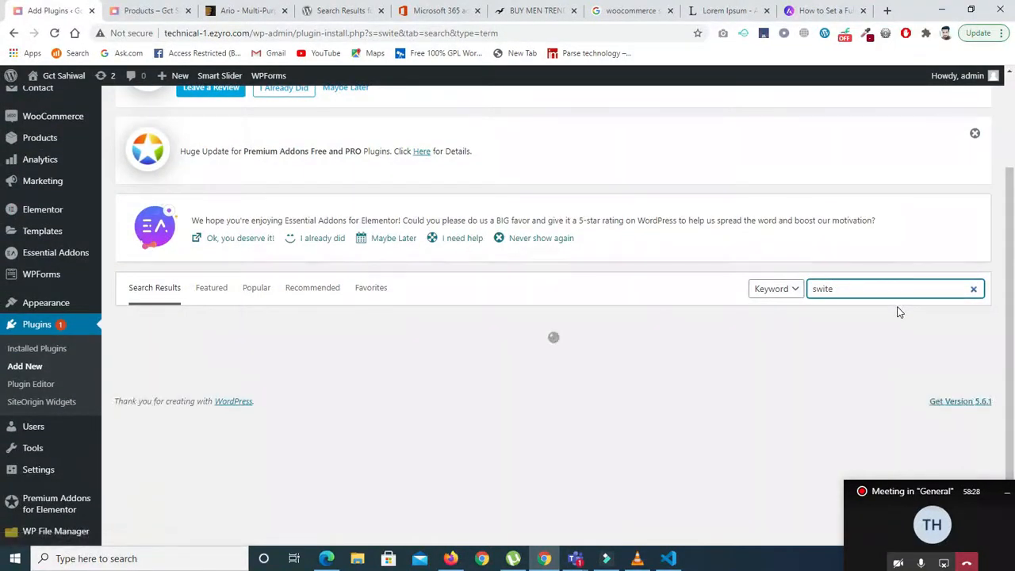
{"action": "key", "text": "BackSpace"}
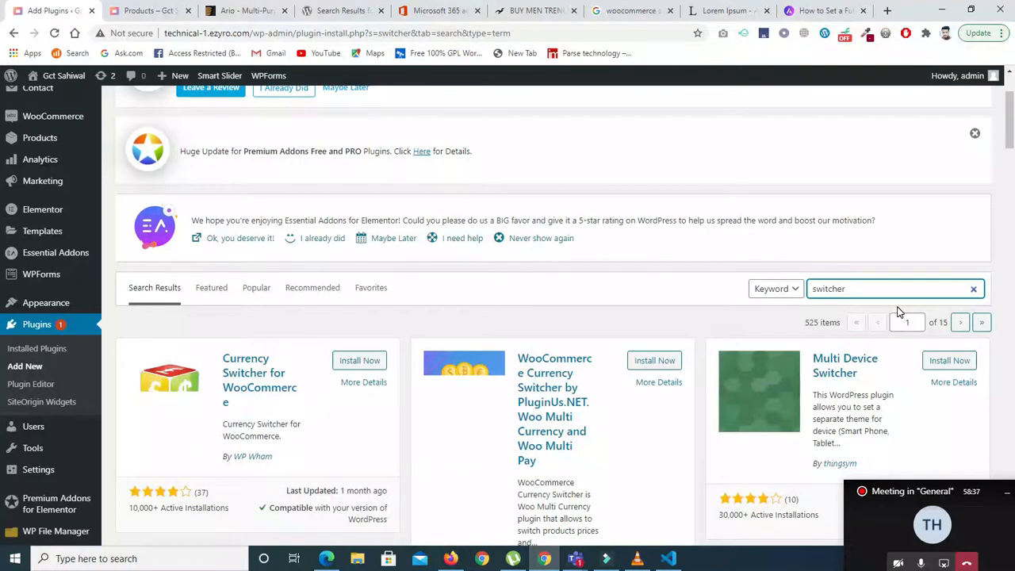
{"action": "left_click_drag", "start_coordinate": [1010, 111], "coordinate": [1010, 161]}
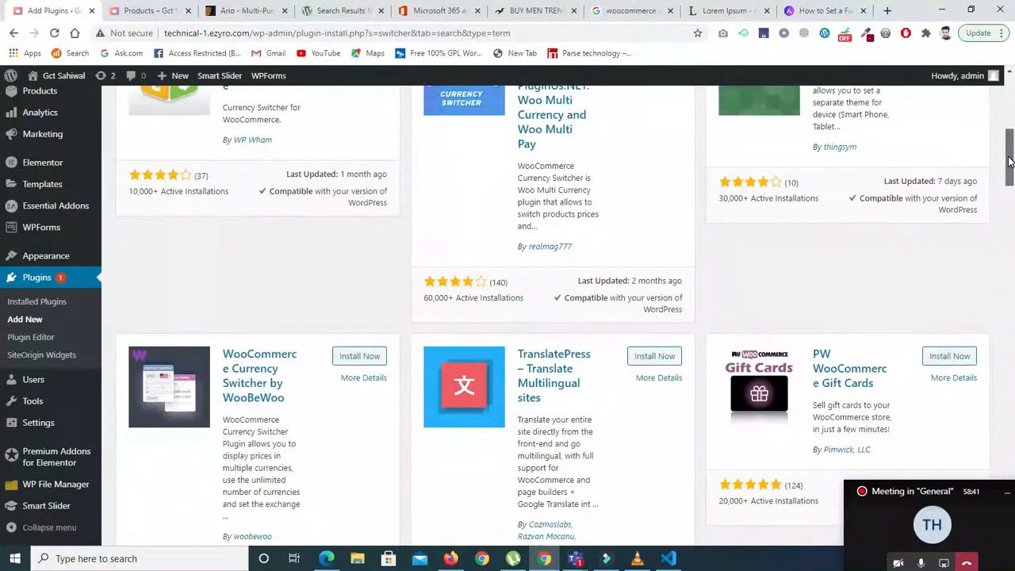
{"action": "left_click_drag", "start_coordinate": [1010, 162], "coordinate": [1011, 134]}
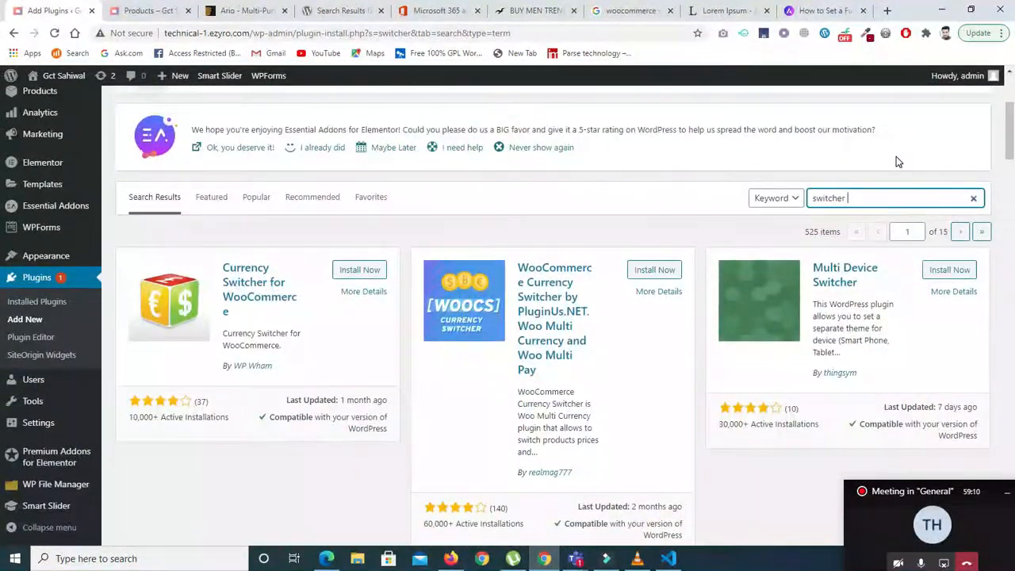
Try plugin searches for 'switcher color' and 'switcher woocommerce'
{"action": "type", "text": "color"}
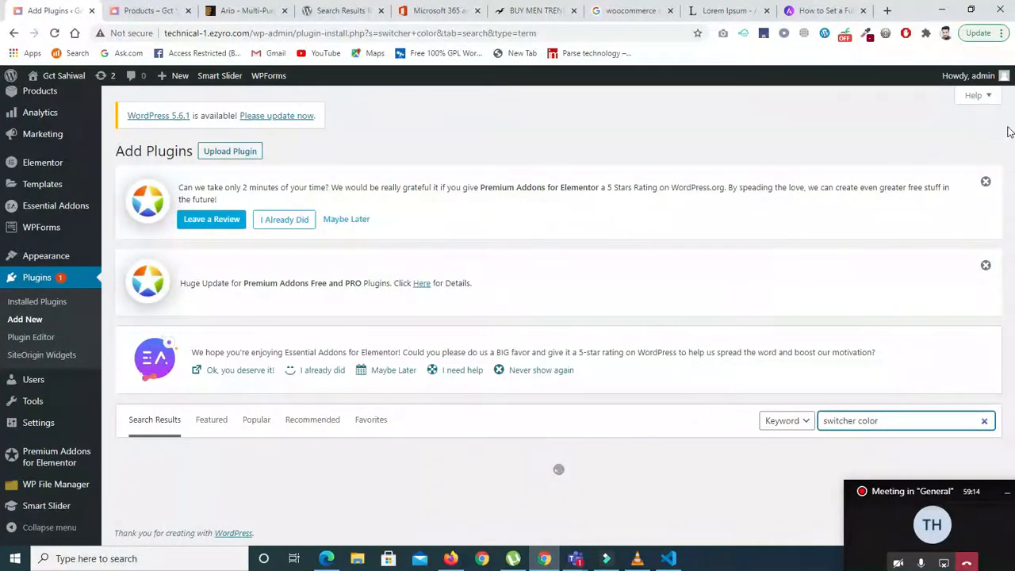
{"action": "left_click_drag", "start_coordinate": [1010, 131], "coordinate": [1012, 149]}
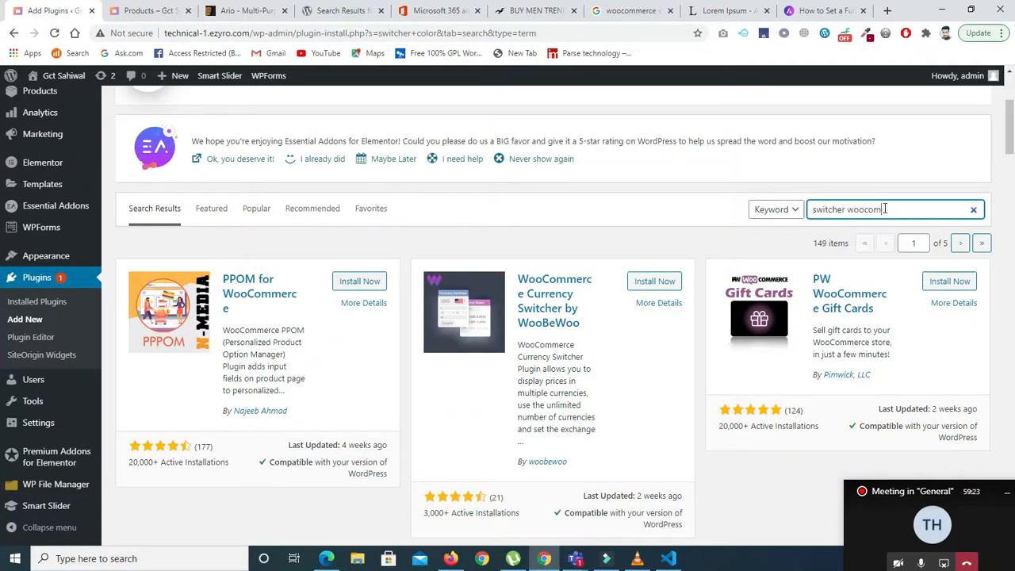
{"action": "type", "text": "erc"}
{"action": "key", "text": "Return"}
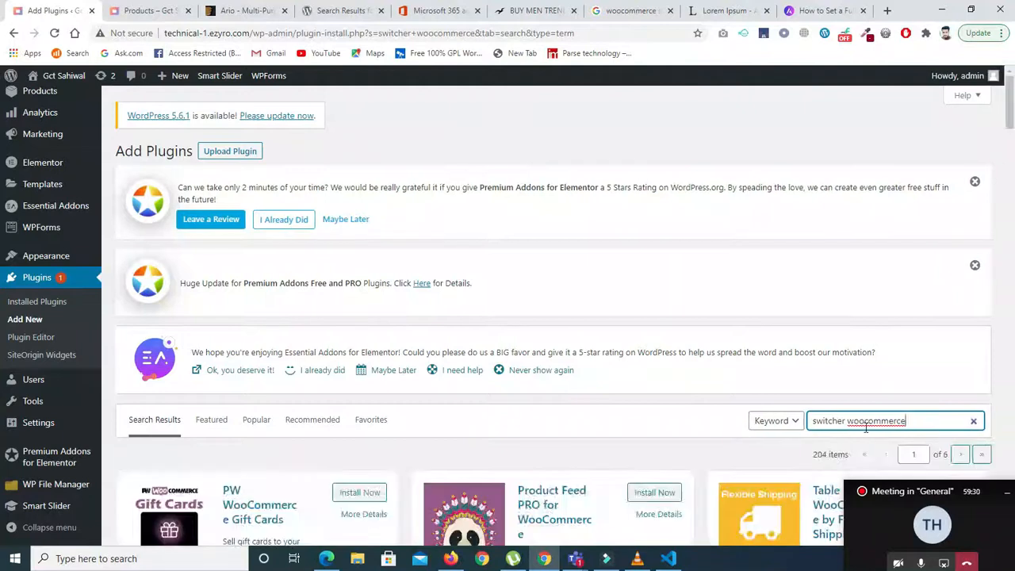
{"action": "mouse_move", "coordinate": [1011, 121]}
{"action": "left_mouse_down"}
{"action": "mouse_move", "coordinate": [1011, 376]}
{"action": "mouse_move", "coordinate": [1012, 133]}
{"action": "left_mouse_up"}
Reorder the search terms to 'woocommerce switcher'
{"action": "left_click_drag", "start_coordinate": [909, 328], "coordinate": [849, 333]}
{"action": "key", "text": "ctrl+c"}
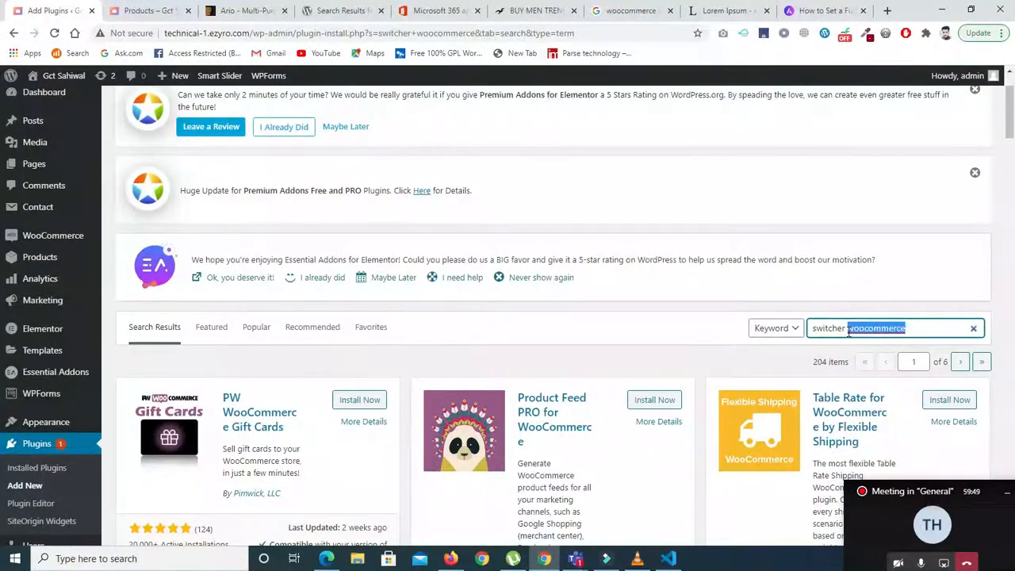
{"action": "key", "text": "BackSpace"}
{"action": "left_click", "coordinate": [815, 327]}
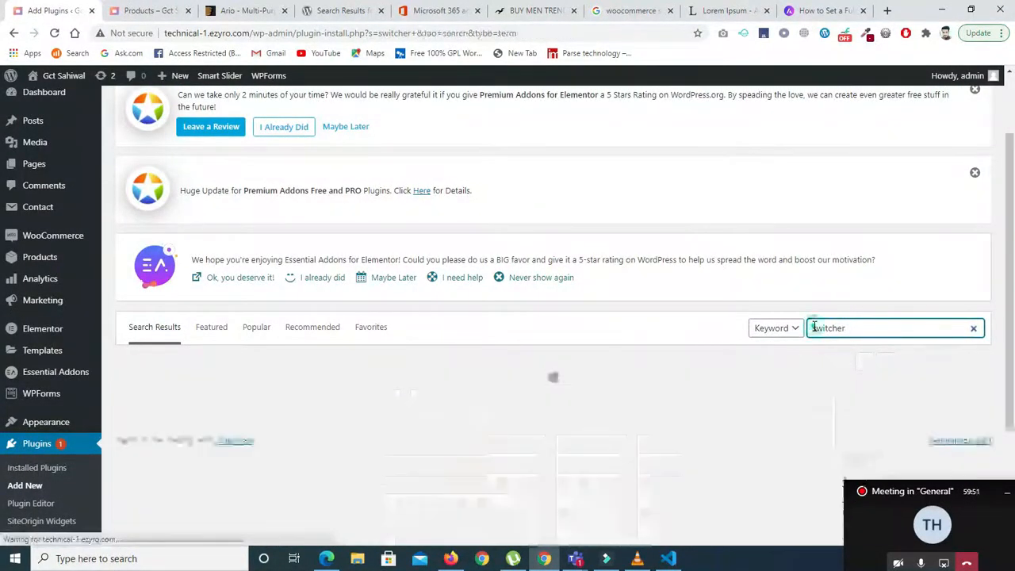
{"action": "key", "text": "ctrl+v"}
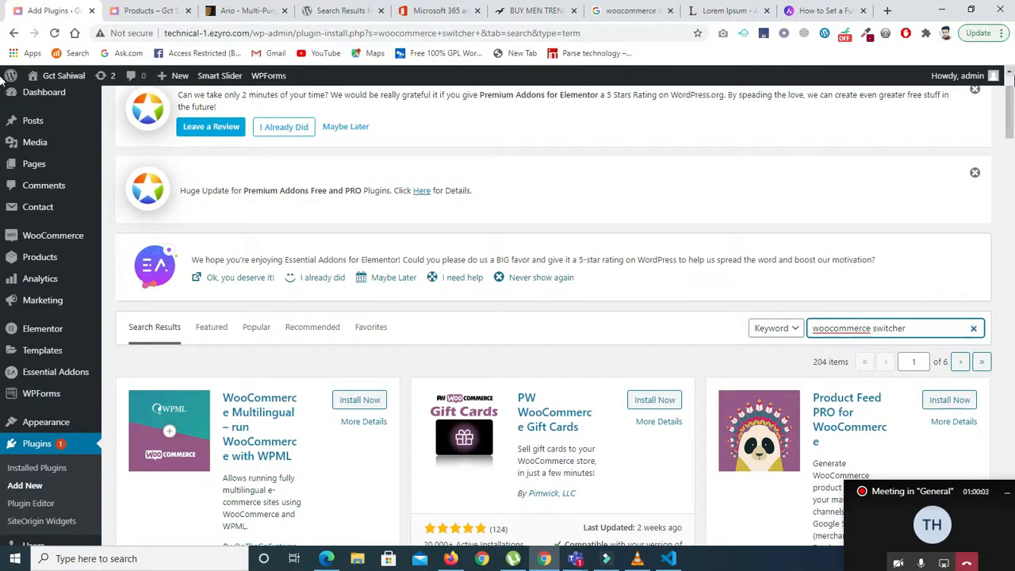
Scroll through the 'woocommerce switcher' plugin results
{"action": "scroll", "coordinate": [4, 119], "scroll_direction": "down", "scroll_amount": 3}
{"action": "scroll", "coordinate": [2, 130], "scroll_direction": "down", "scroll_amount": 2}
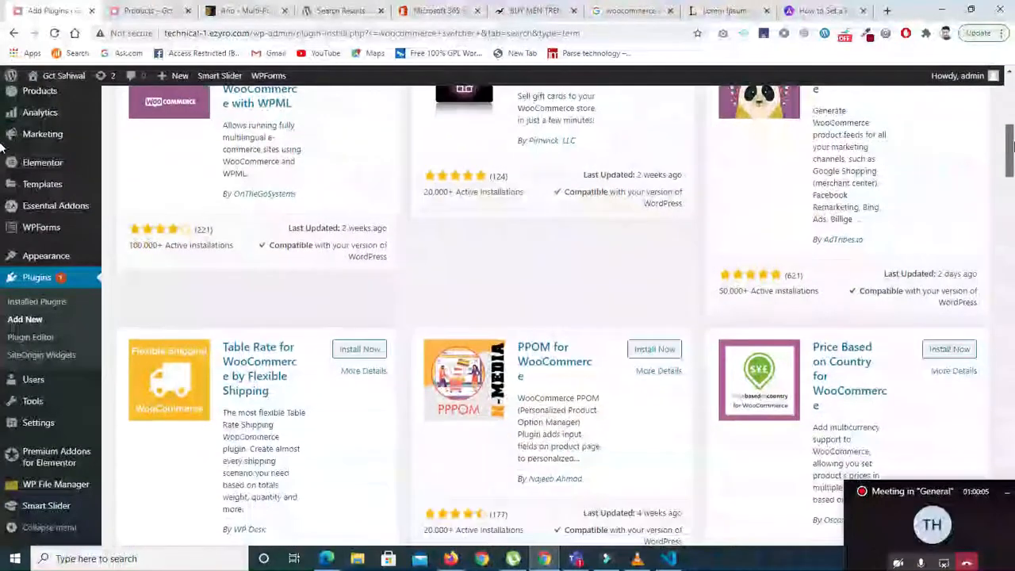
{"action": "scroll", "coordinate": [2, 150], "scroll_direction": "down", "scroll_amount": 1}
{"action": "scroll", "coordinate": [4, 159], "scroll_direction": "down", "scroll_amount": 4}
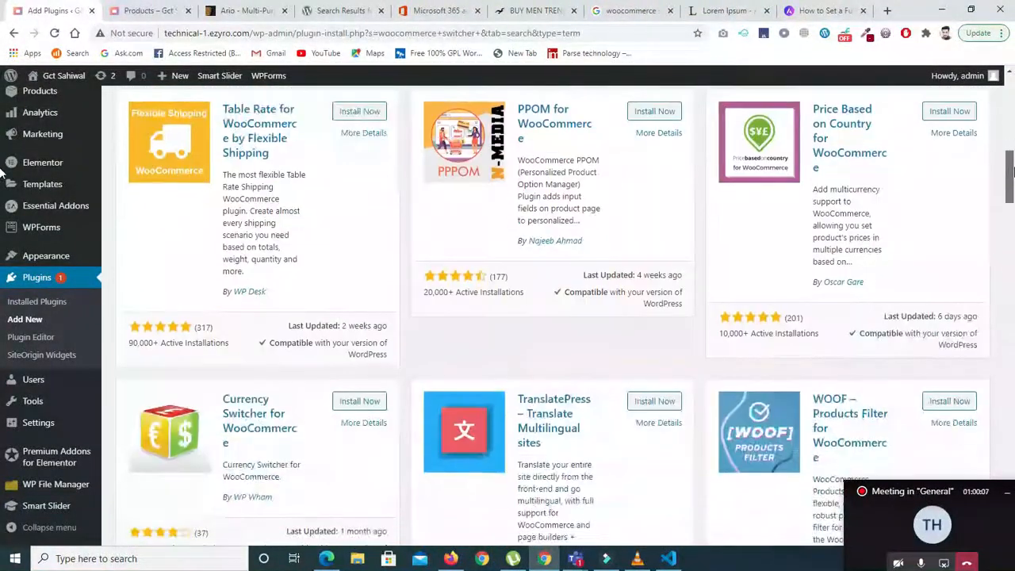
{"action": "scroll", "coordinate": [5, 198], "scroll_direction": "down", "scroll_amount": 1}
{"action": "scroll", "coordinate": [4, 206], "scroll_direction": "down", "scroll_amount": 2}
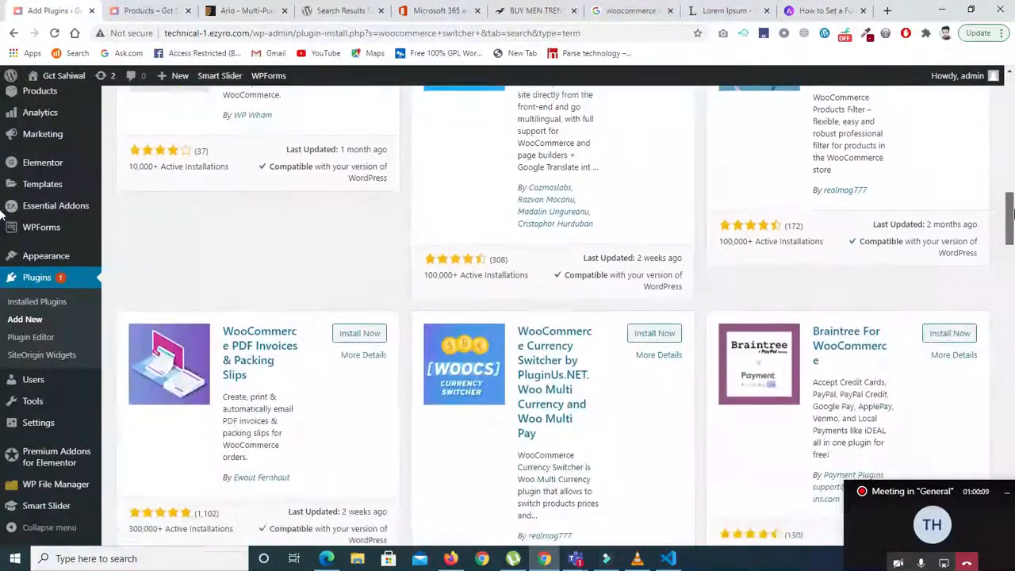
{"action": "scroll", "coordinate": [3, 226], "scroll_direction": "down", "scroll_amount": 2}
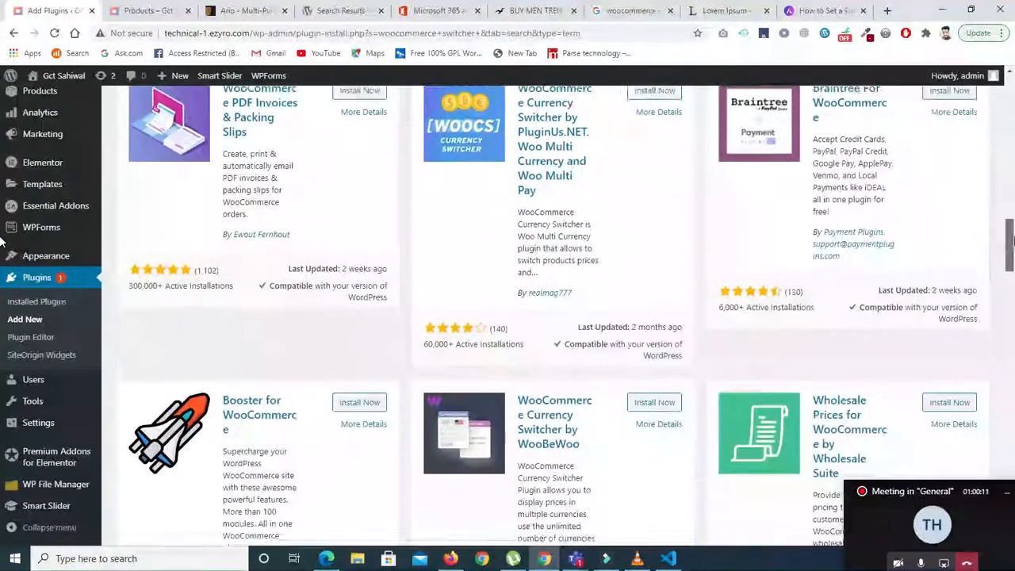
{"action": "scroll", "coordinate": [3, 250], "scroll_direction": "down", "scroll_amount": 1}
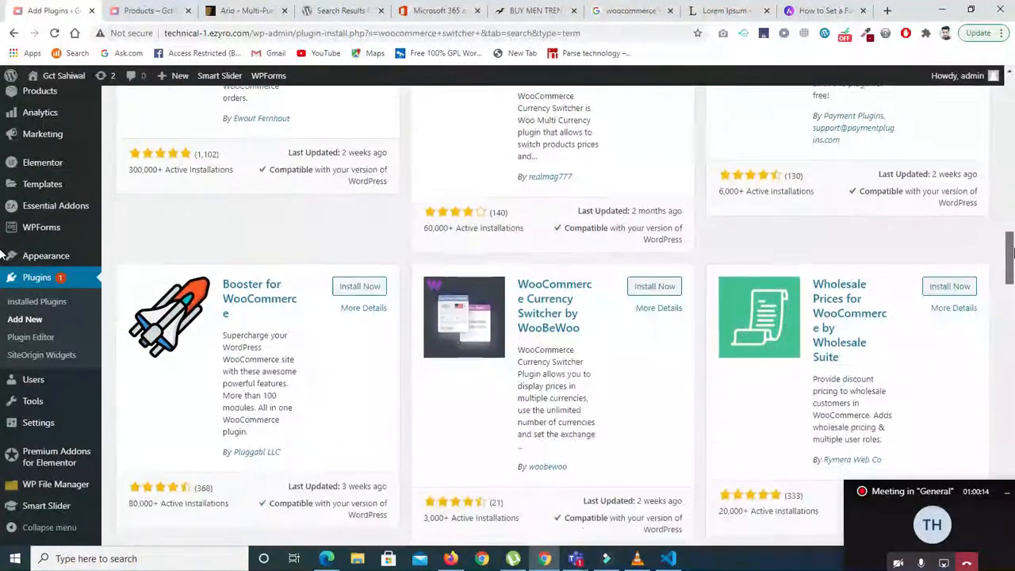
{"action": "scroll", "coordinate": [3, 254], "scroll_direction": "down", "scroll_amount": 2}
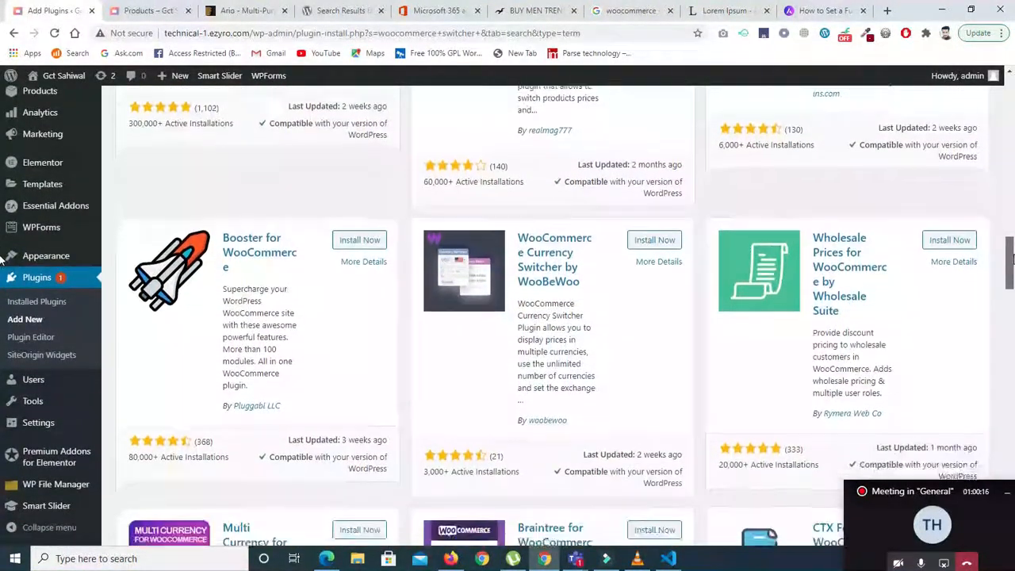
{"action": "scroll", "coordinate": [2, 274], "scroll_direction": "down", "scroll_amount": 5}
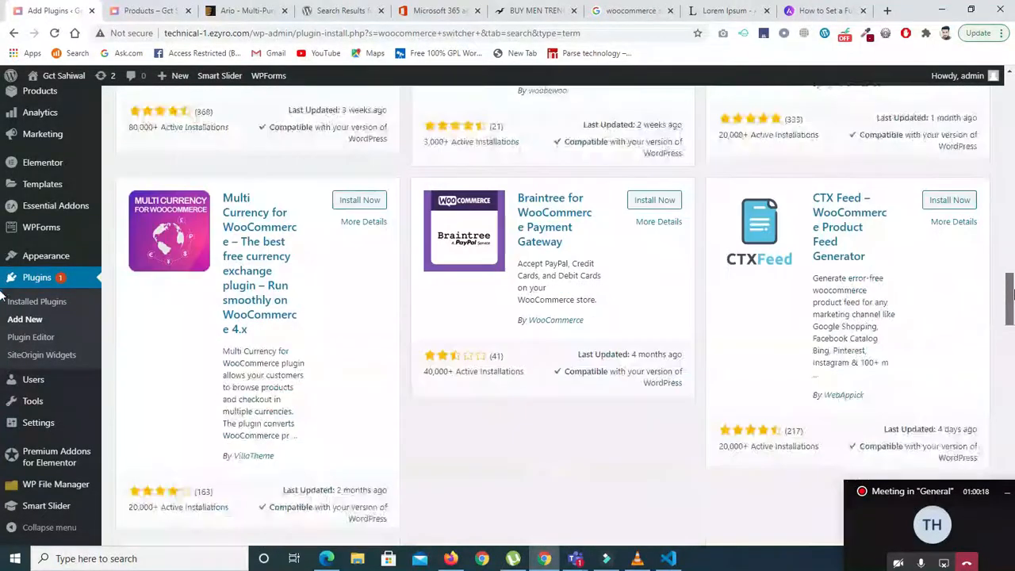
{"action": "scroll", "coordinate": [2, 316], "scroll_direction": "up", "scroll_amount": 12}
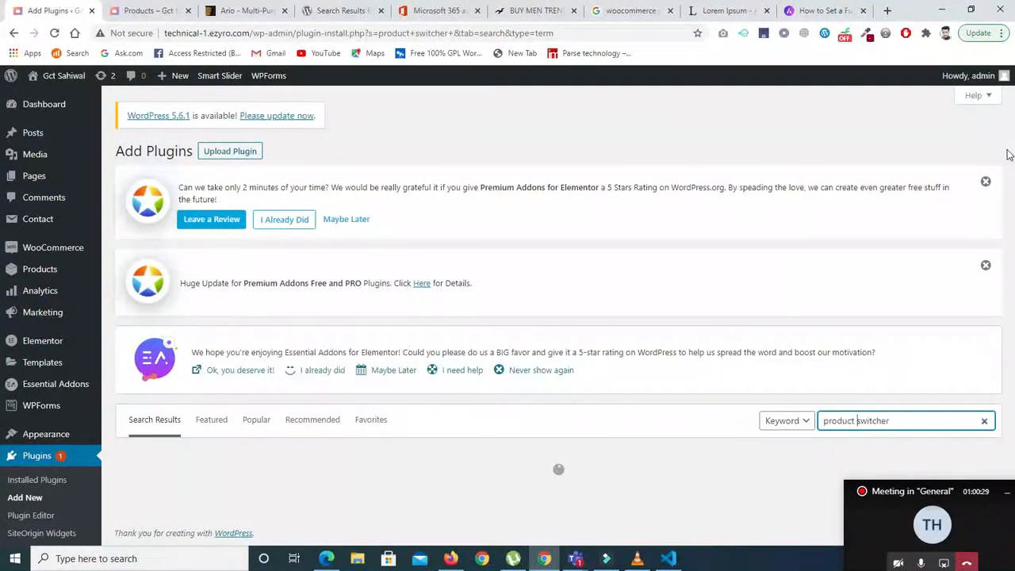
Refine the plugin search and install Variation Swatches for WooCommerce
{"action": "scroll", "coordinate": [1009, 131], "scroll_direction": "down", "scroll_amount": 3}
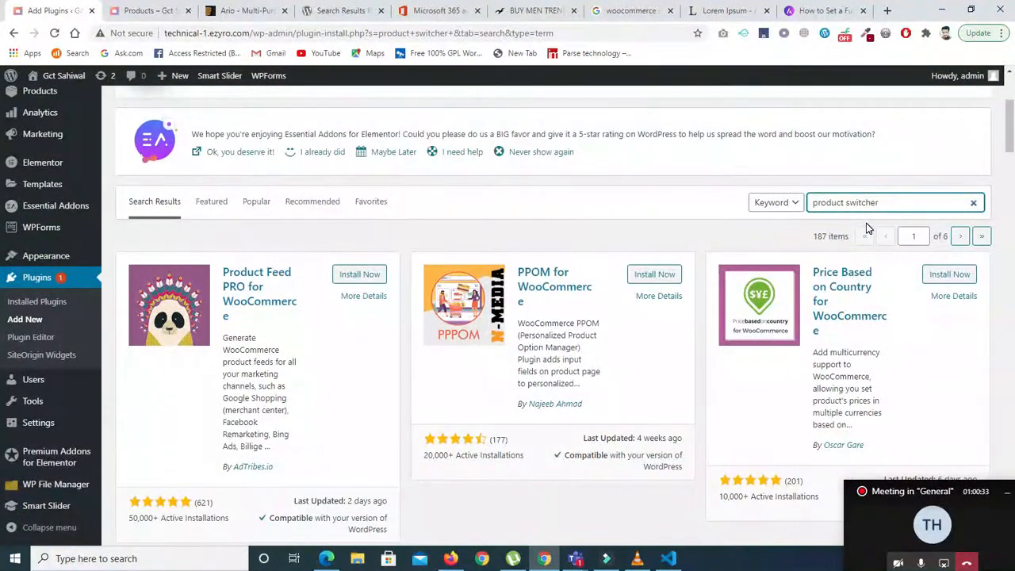
{"action": "key", "text": "BackSpace"}
{"action": "key", "text": "BackSpace"}
{"action": "key", "text": "BackSpace"}
{"action": "key", "text": "BackSpace"}
{"action": "type", "text": "color size"}
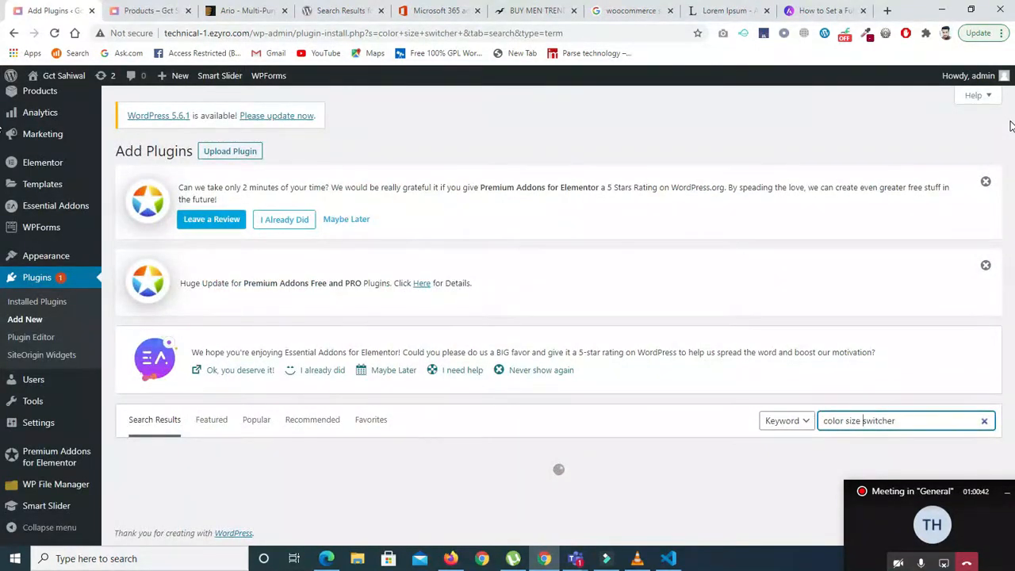
{"action": "left_click_drag", "start_coordinate": [1011, 127], "coordinate": [1011, 159]}
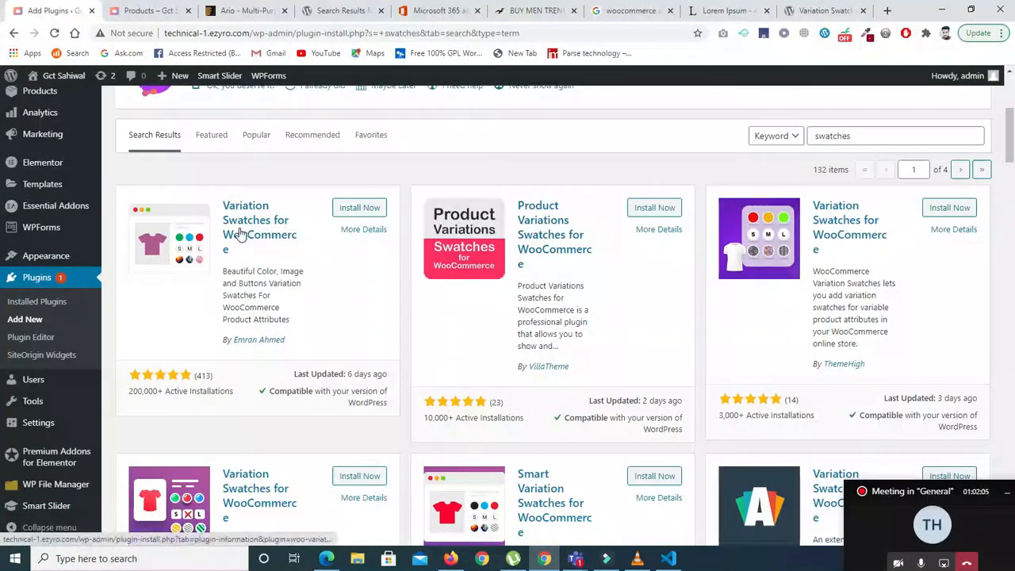
{"action": "left_click", "coordinate": [358, 209]}
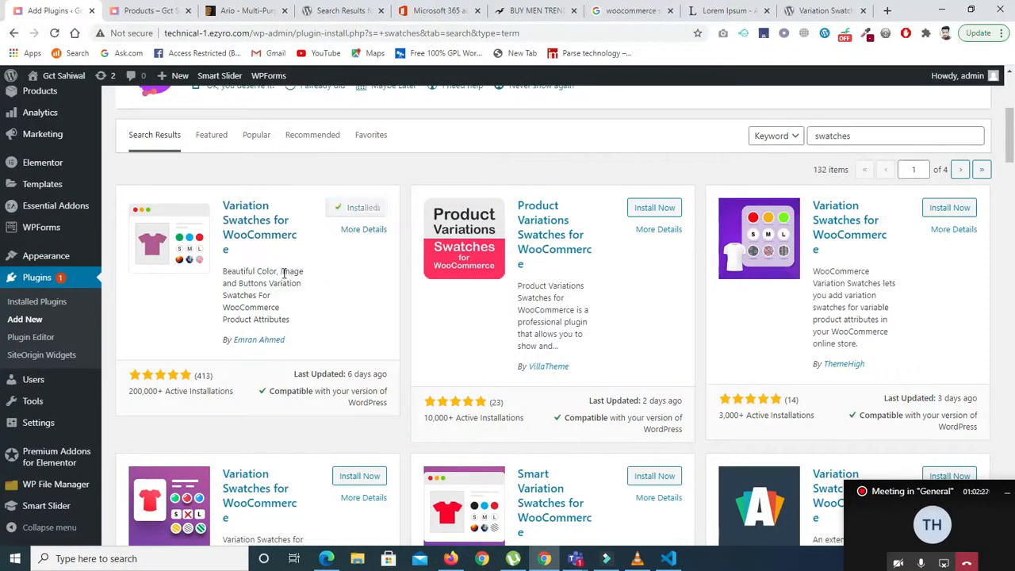
Activate Variation Swatches for WooCommerce, then open Products > Attributes
{"action": "left_click", "coordinate": [363, 208]}
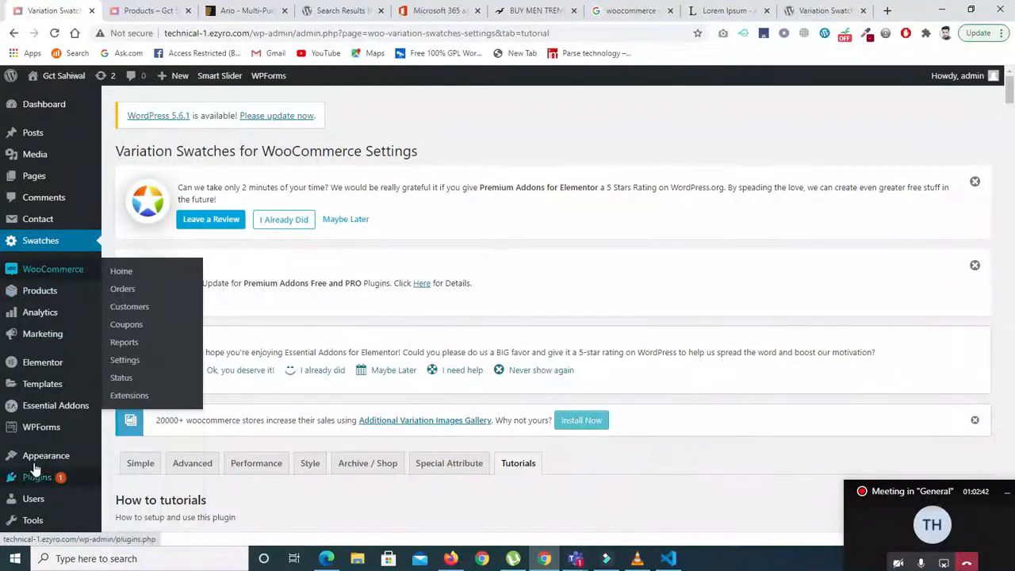
{"action": "mouse_move", "coordinate": [39, 294]}
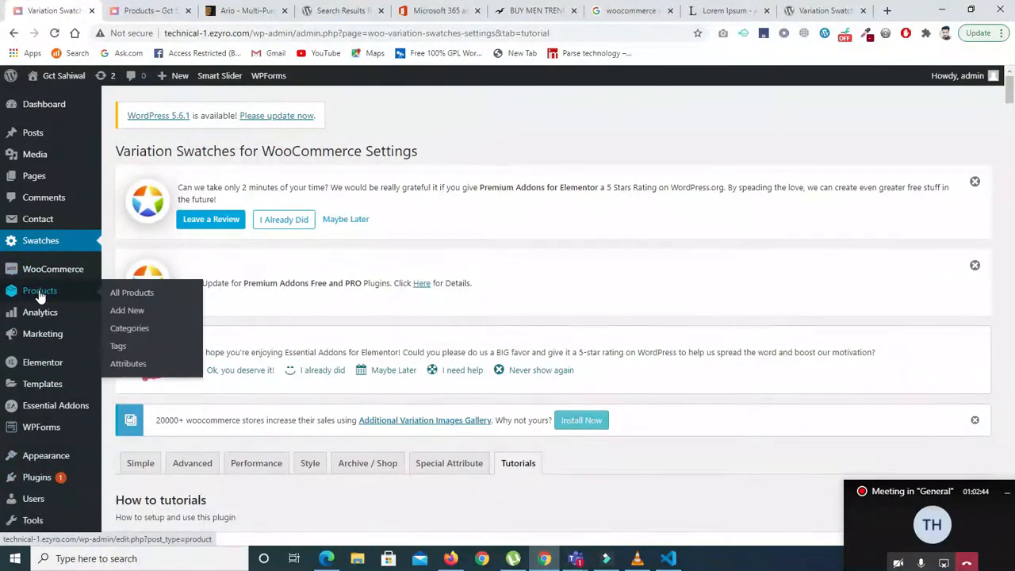
{"action": "left_click", "coordinate": [126, 367]}
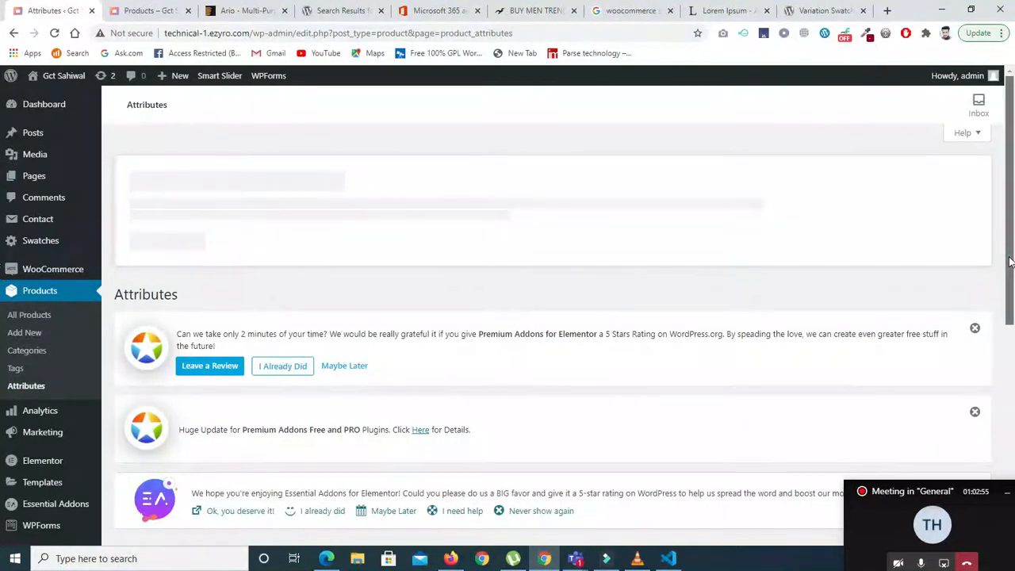
Add a product attribute named 'sizes' with Type set to Button
{"action": "scroll", "coordinate": [634, 347], "scroll_direction": "down", "scroll_amount": 4}
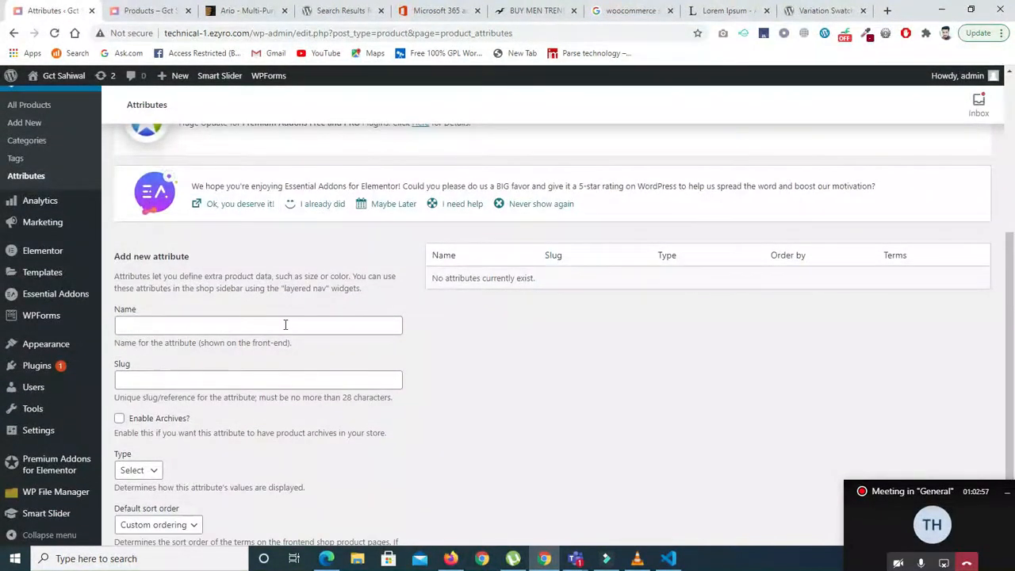
{"action": "left_click", "coordinate": [284, 325]}
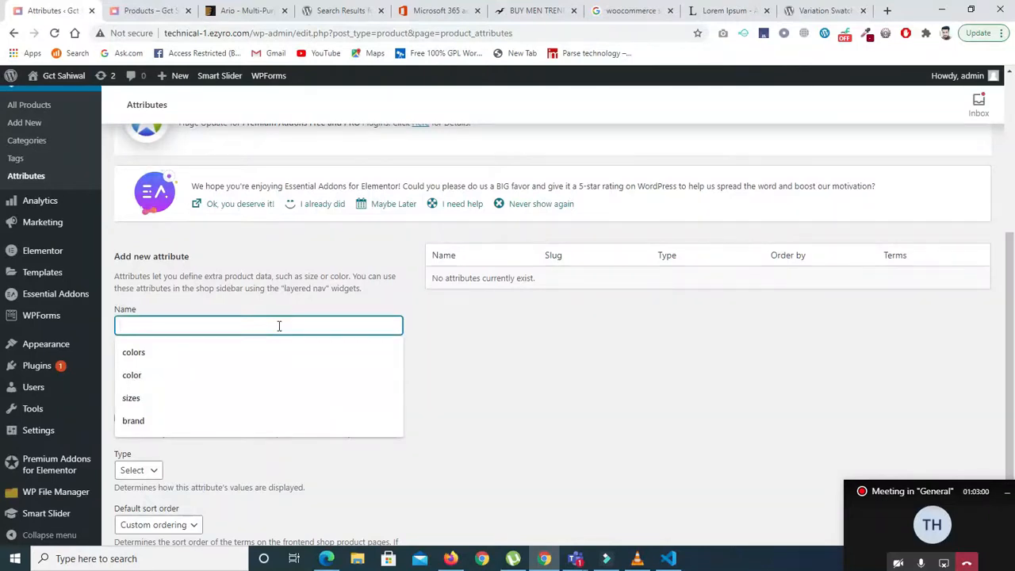
{"action": "type", "text": "sizes"}
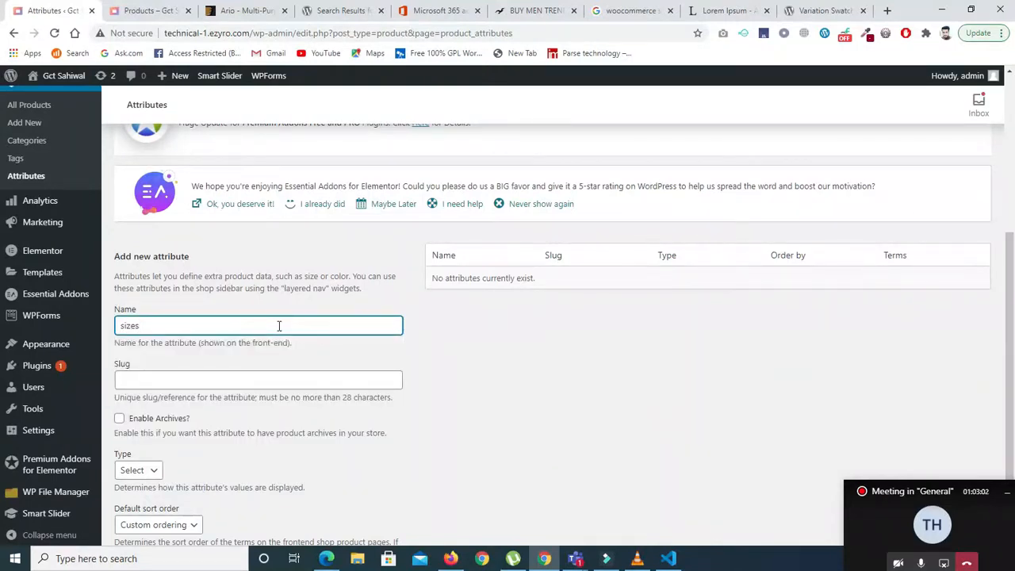
{"action": "scroll", "coordinate": [525, 288], "scroll_direction": "down", "scroll_amount": 2}
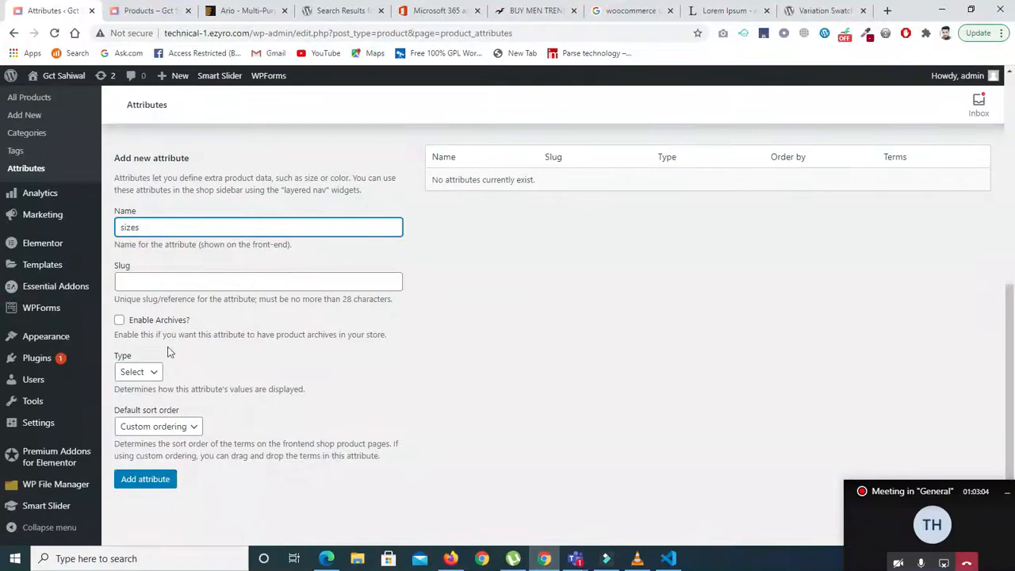
{"action": "left_click", "coordinate": [155, 372]}
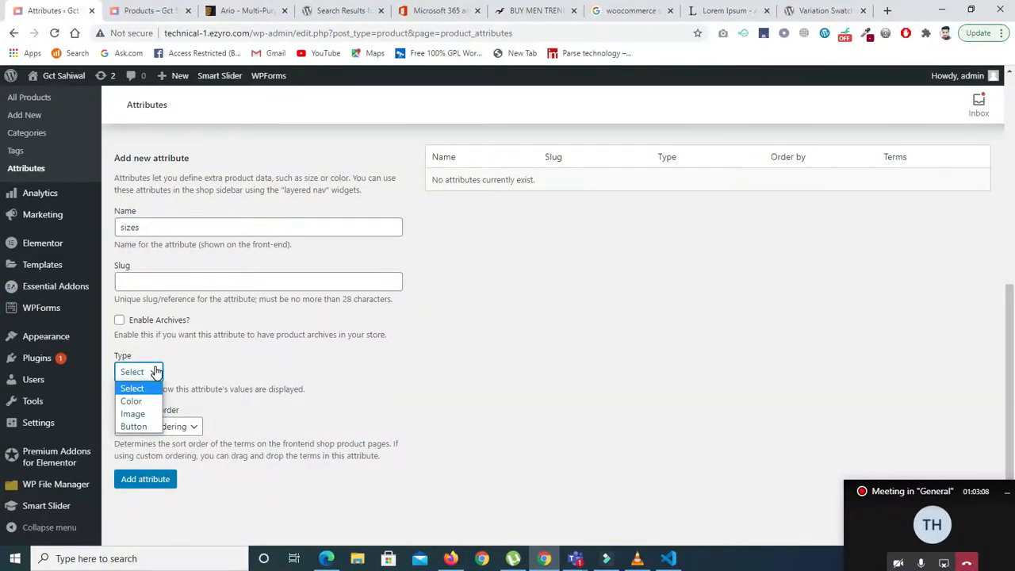
{"action": "left_click", "coordinate": [151, 428]}
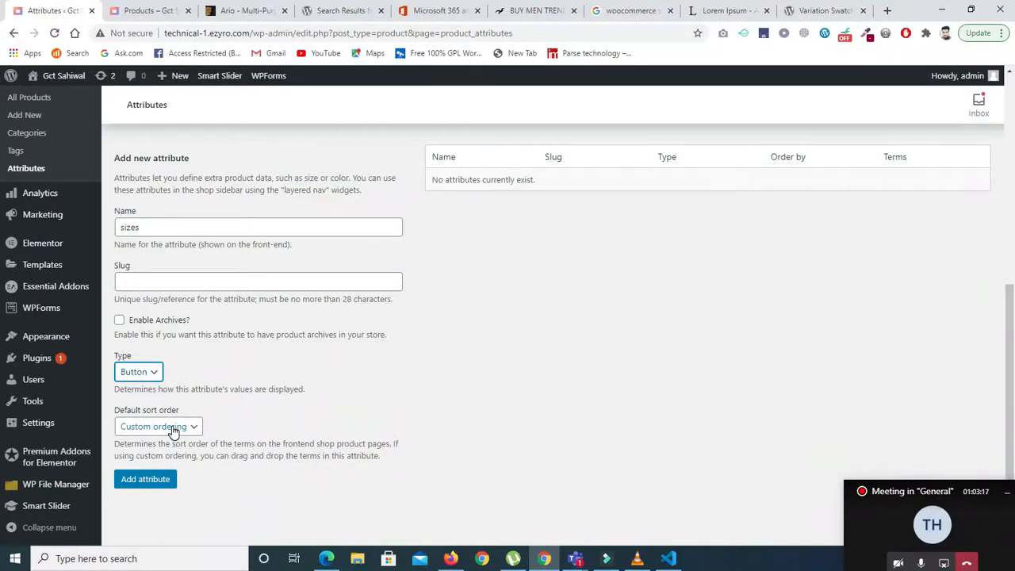
{"action": "left_click", "coordinate": [154, 482]}
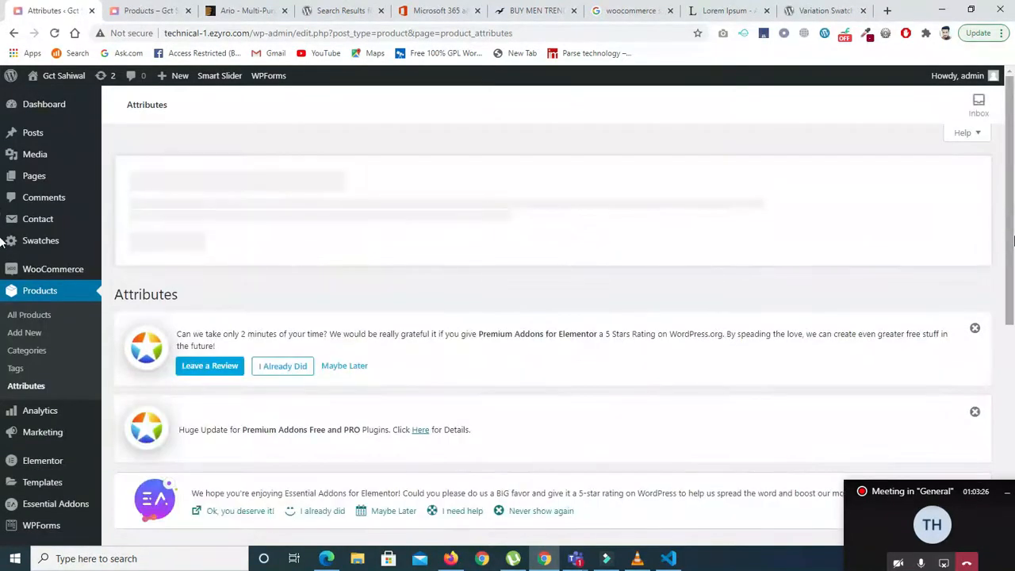
Add a 'color' attribute of Type Color and open its term configuration page
{"action": "scroll", "coordinate": [555, 286], "scroll_direction": "down", "scroll_amount": 3}
{"action": "left_click", "coordinate": [271, 333]}
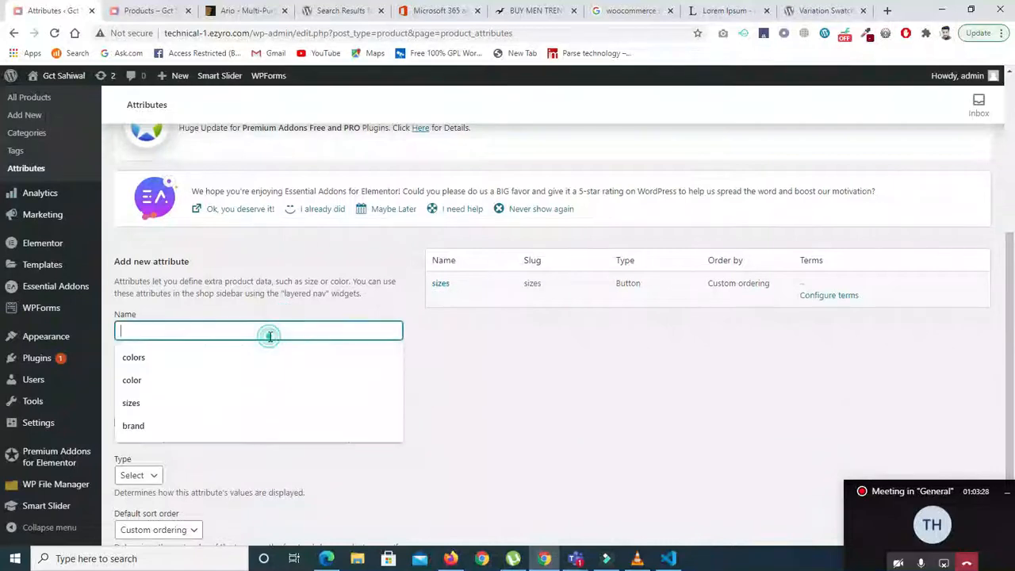
{"action": "type", "text": "color"}
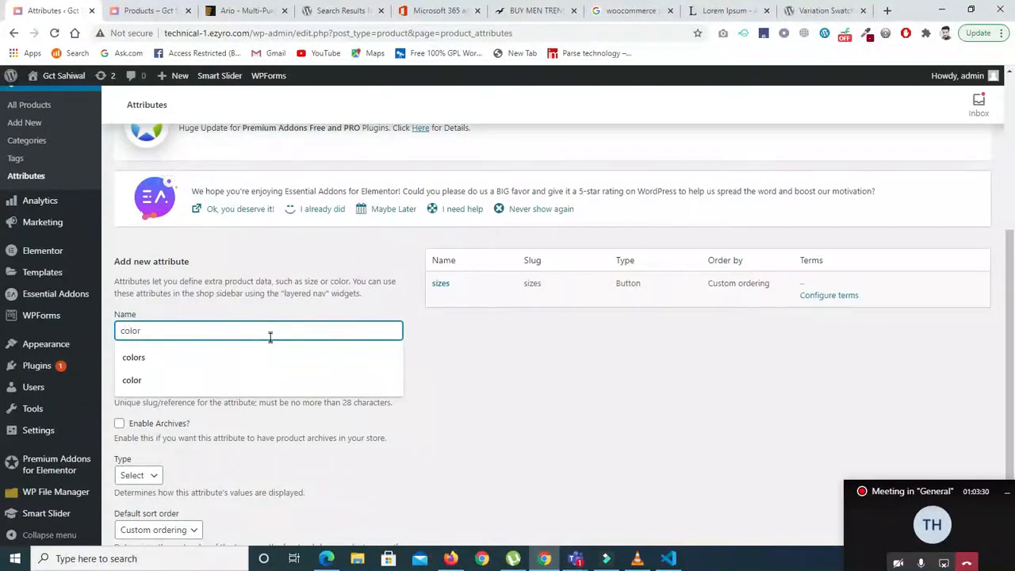
{"action": "left_click", "coordinate": [587, 434]}
{"action": "left_click", "coordinate": [135, 475]}
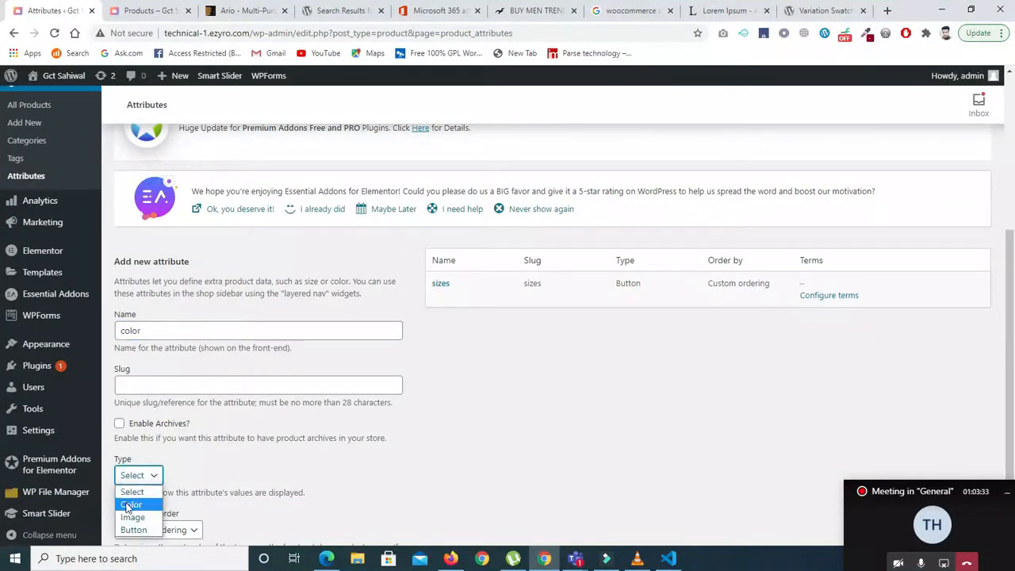
{"action": "left_click", "coordinate": [130, 505]}
{"action": "scroll", "coordinate": [468, 436], "scroll_direction": "down", "scroll_amount": 2}
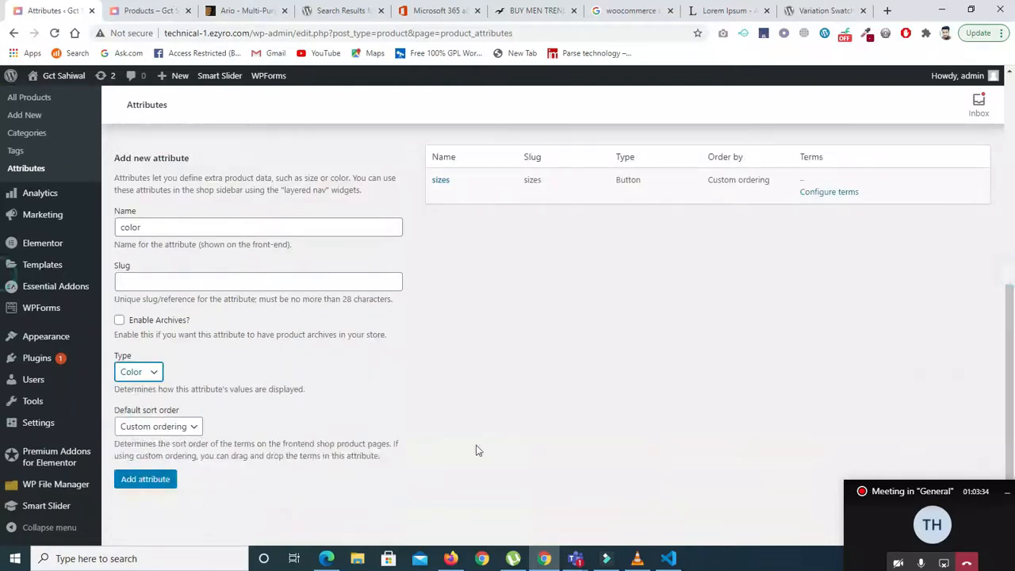
{"action": "left_click", "coordinate": [151, 480]}
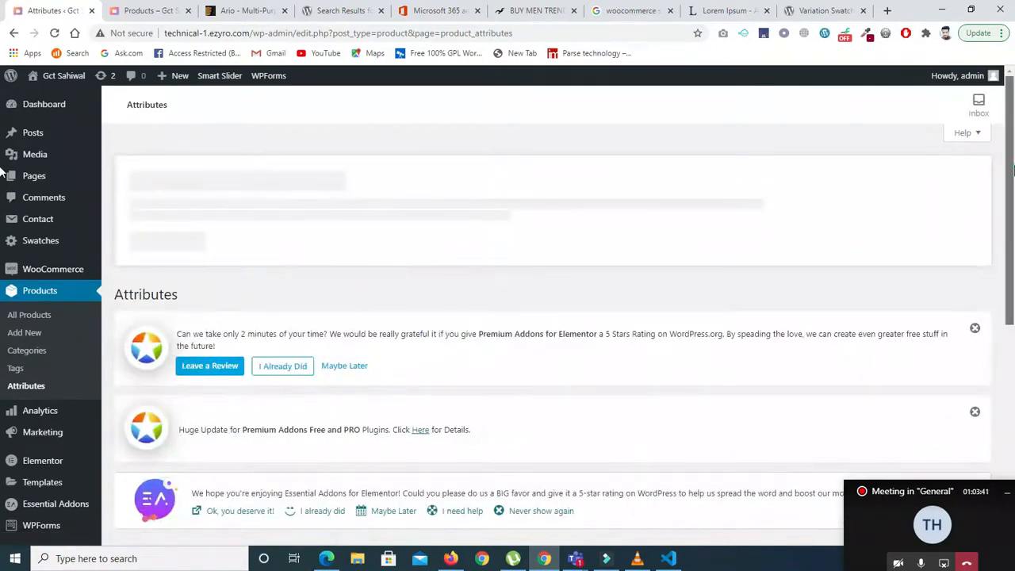
{"action": "scroll", "coordinate": [449, 331], "scroll_direction": "down", "scroll_amount": 3}
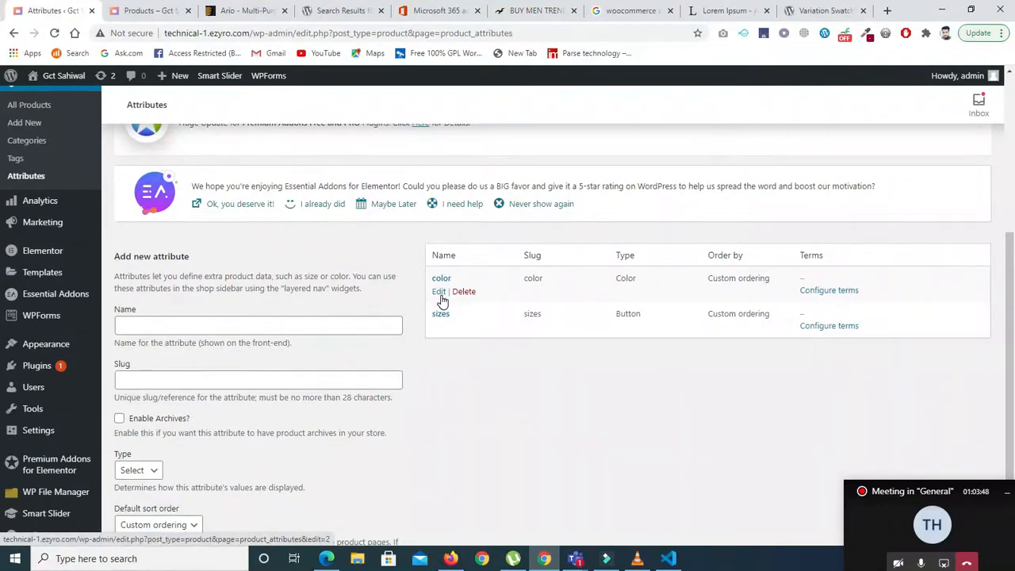
{"action": "left_click", "coordinate": [831, 296]}
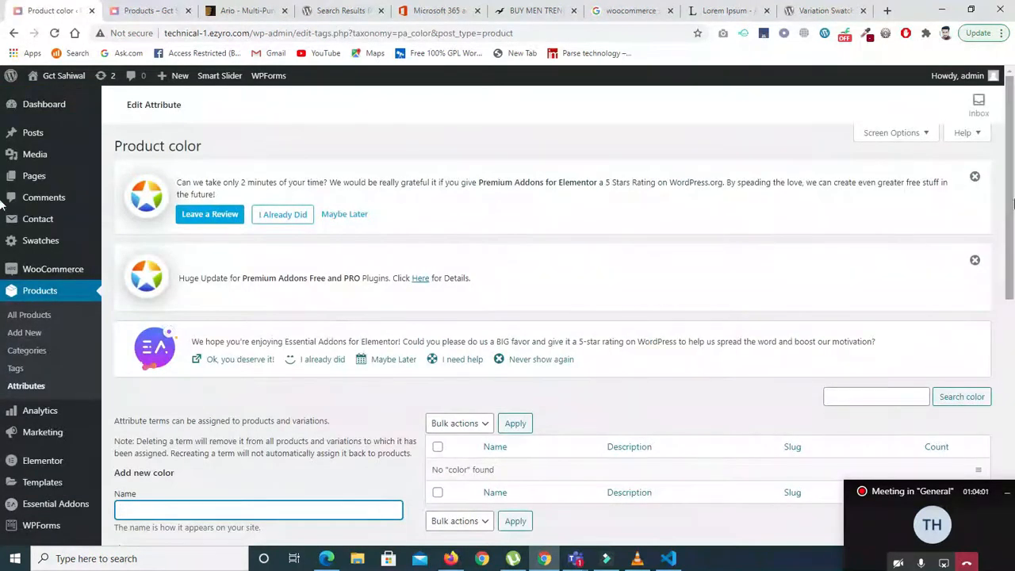
Add a 'red' color term with the red swatch #dd3333
{"action": "left_click_drag", "start_coordinate": [1014, 204], "coordinate": [1014, 323]}
{"action": "left_click", "coordinate": [242, 254]}
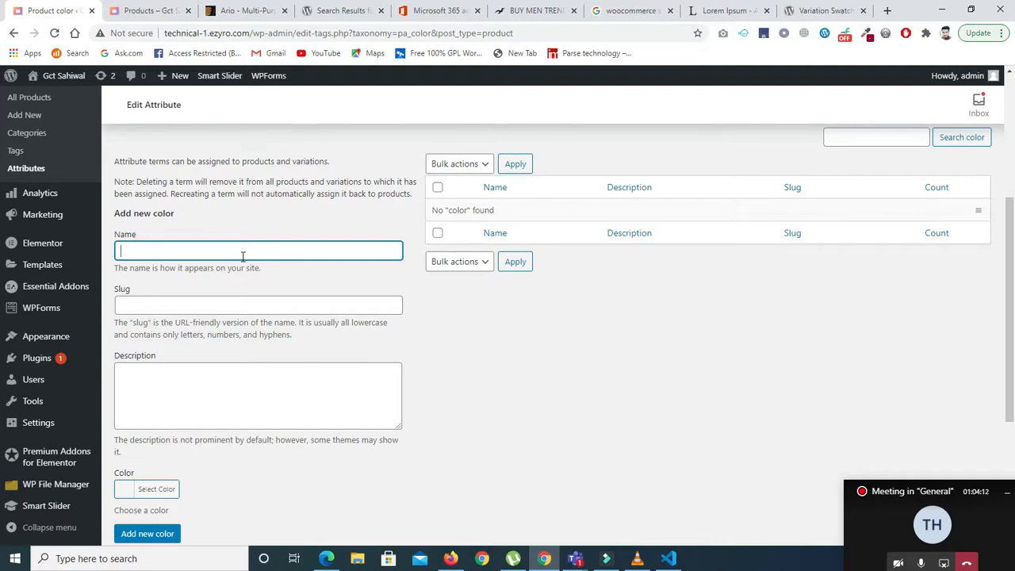
{"action": "left_click", "coordinate": [196, 253]}
{"action": "left_click", "coordinate": [155, 487]}
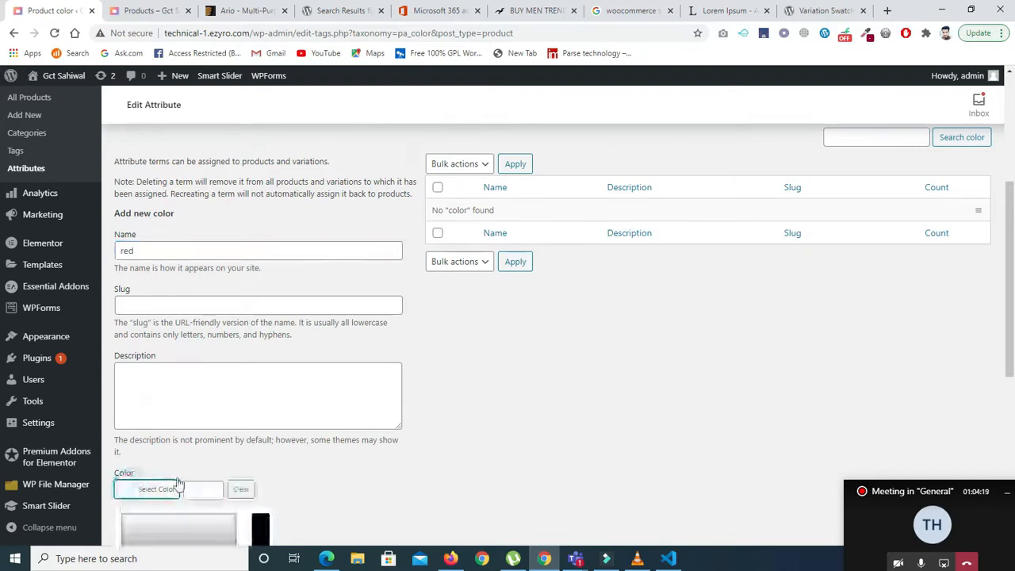
{"action": "left_click_drag", "start_coordinate": [1008, 265], "coordinate": [1013, 361]}
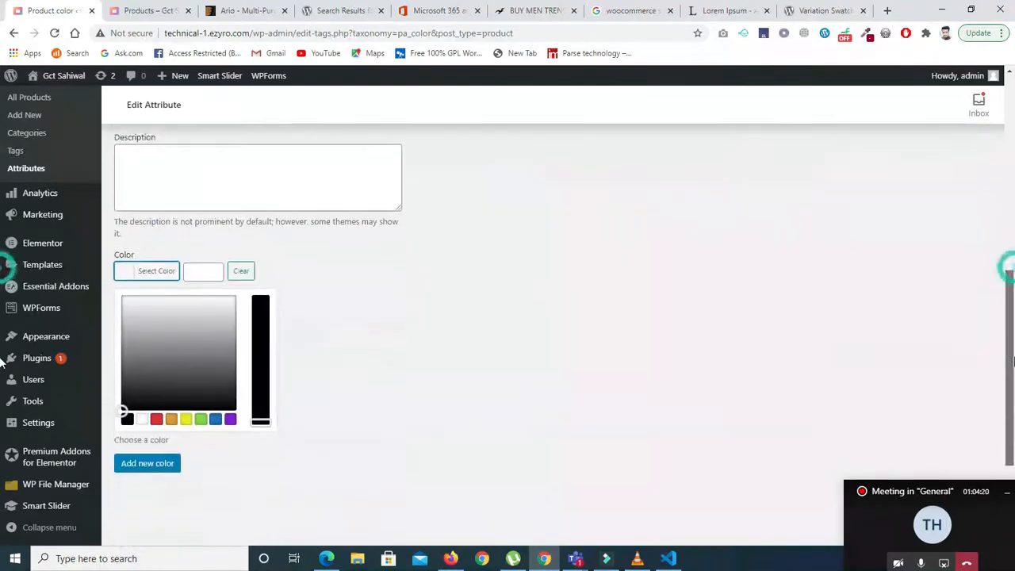
{"action": "left_click", "coordinate": [157, 420]}
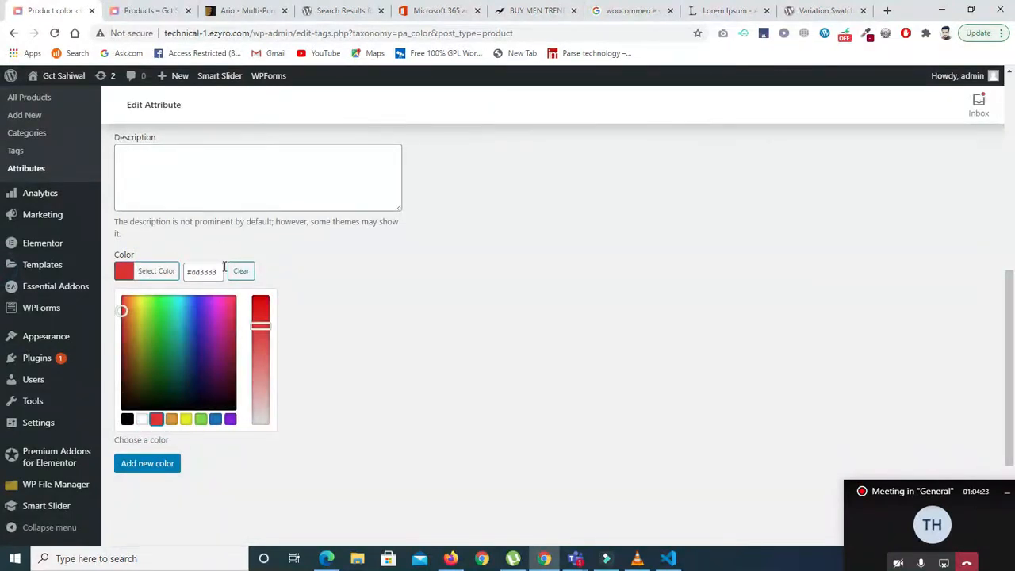
{"action": "left_click", "coordinate": [148, 464]}
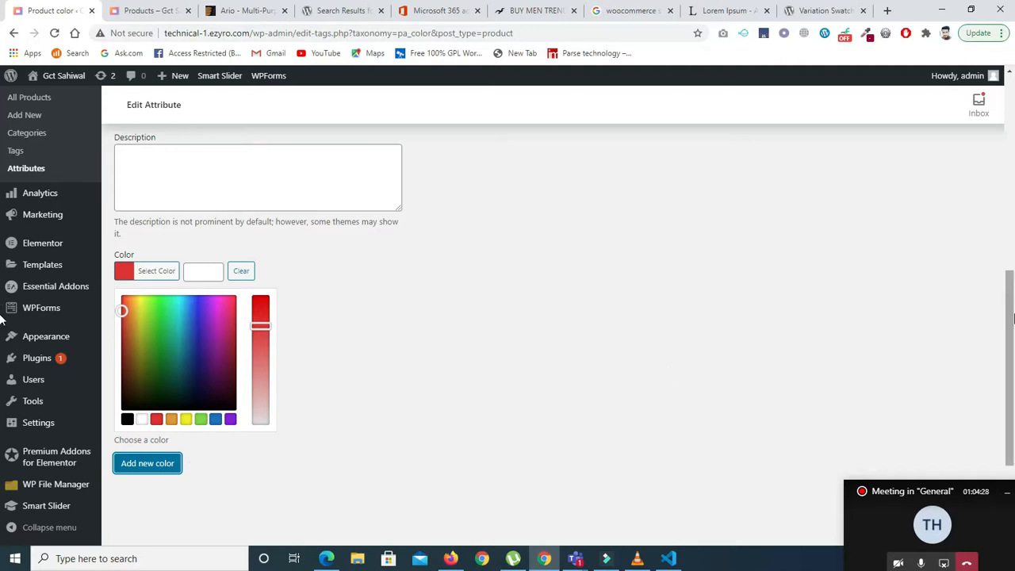
{"action": "left_click_drag", "start_coordinate": [1012, 325], "coordinate": [1012, 230]}
{"action": "left_click", "coordinate": [206, 276]}
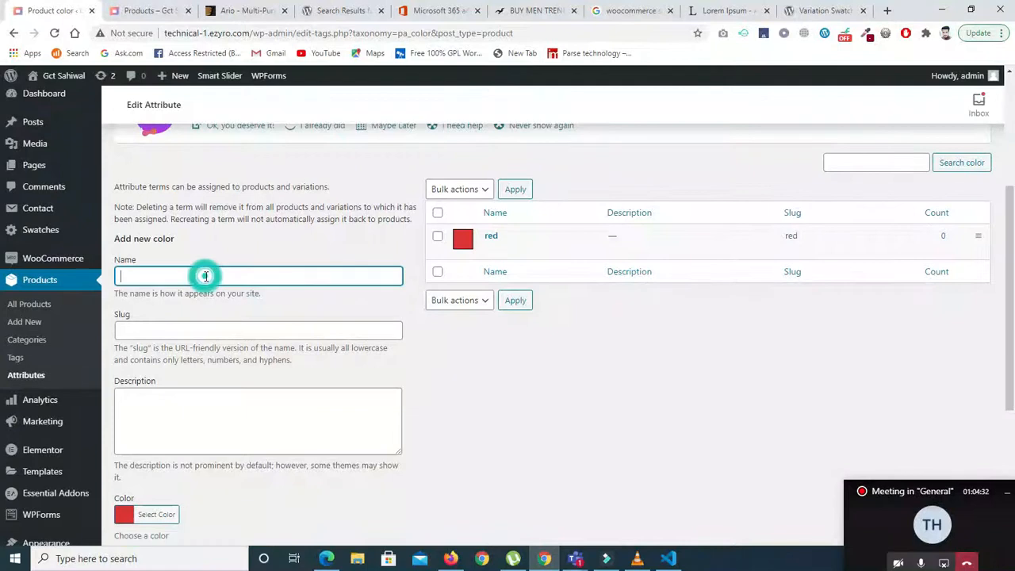
Add a 'green' color term with a green swatch
{"action": "type", "text": "green"}
{"action": "scroll", "coordinate": [456, 317], "scroll_direction": "down", "scroll_amount": 2}
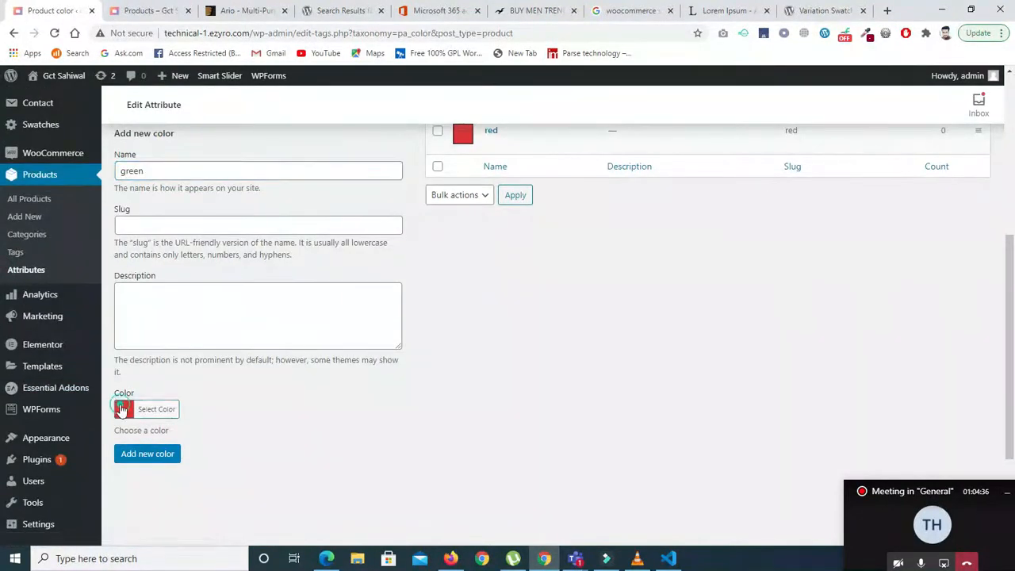
{"action": "left_click", "coordinate": [123, 409]}
{"action": "scroll", "coordinate": [793, 341], "scroll_direction": "down", "scroll_amount": 3}
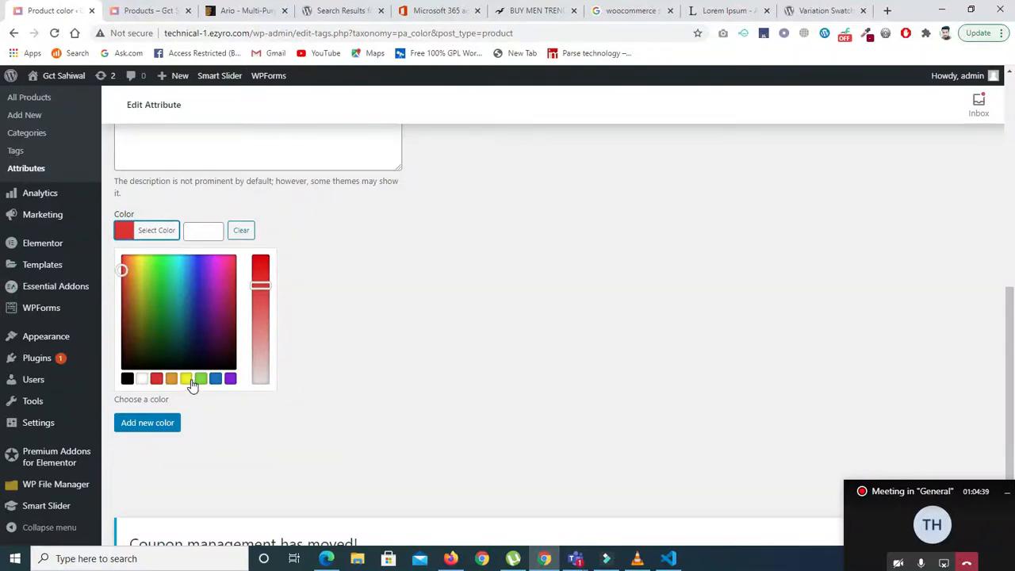
{"action": "left_click", "coordinate": [200, 380]}
{"action": "left_click", "coordinate": [158, 426]}
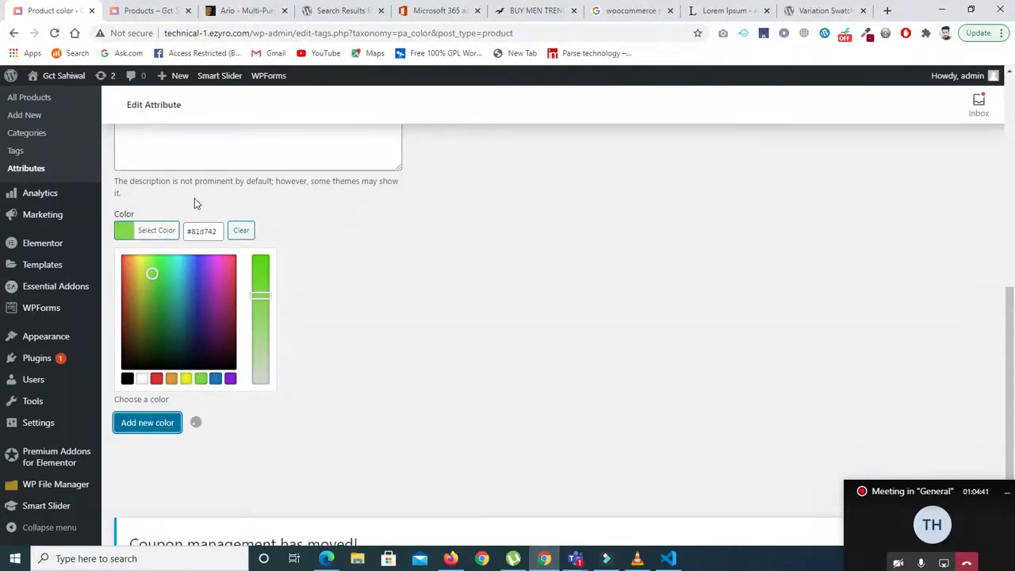
Add a 'blue' color term with a blue swatch
{"action": "left_click", "coordinate": [215, 379]}
{"action": "left_click_drag", "start_coordinate": [1012, 339], "coordinate": [1012, 273]}
{"action": "left_click", "coordinate": [270, 163]}
{"action": "type", "text": "blue"}
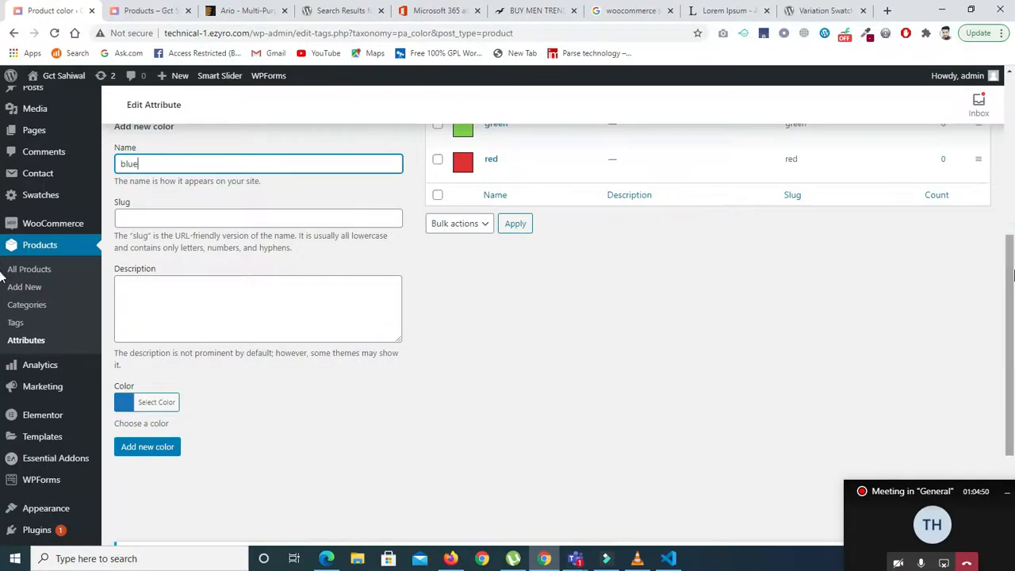
{"action": "scroll", "coordinate": [493, 320], "scroll_direction": "down", "scroll_amount": 2}
{"action": "left_click", "coordinate": [131, 317]}
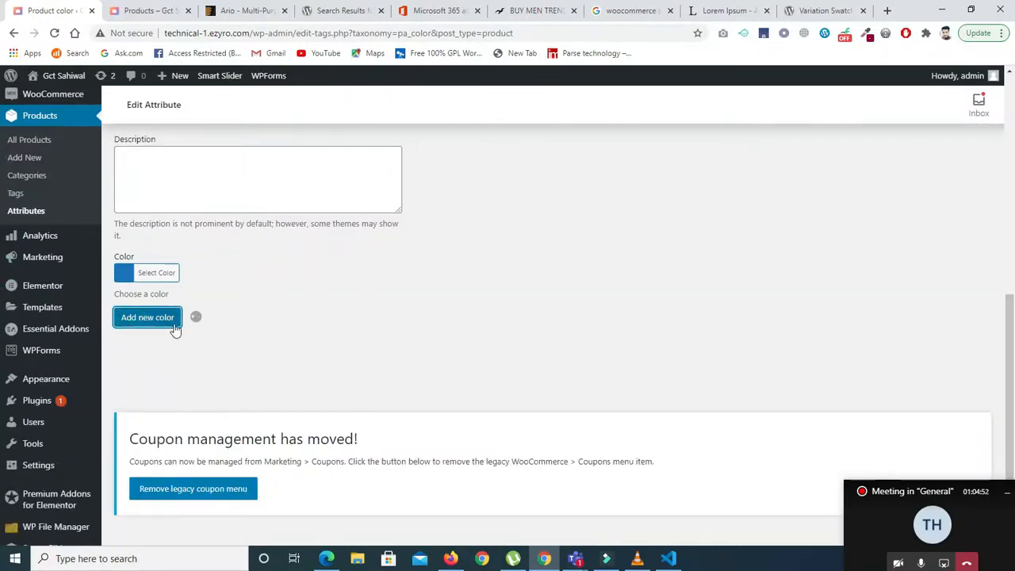
Add a 'yellow' color term with a yellow swatch and go back to Attributes
{"action": "left_click", "coordinate": [124, 272]}
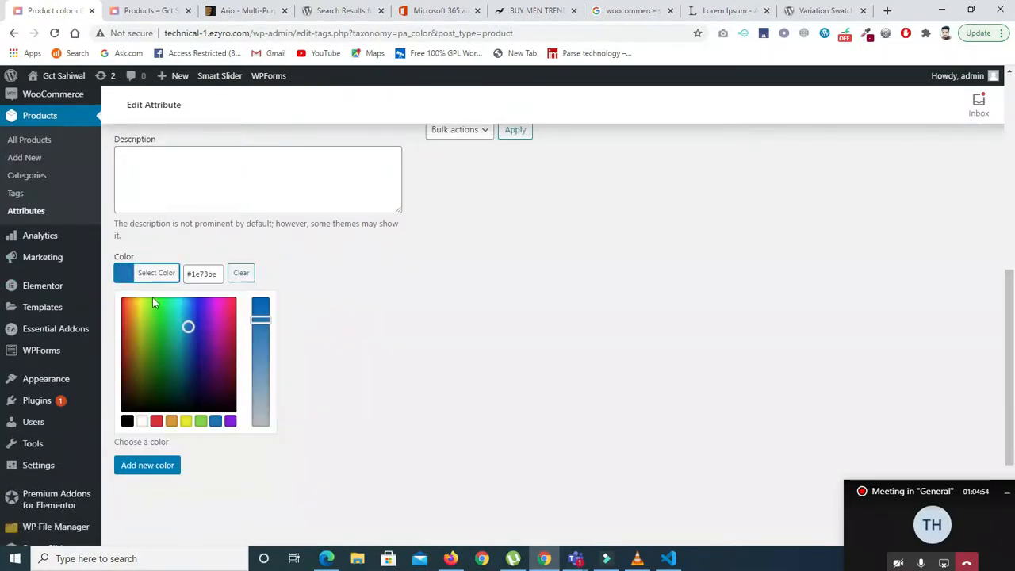
{"action": "left_click", "coordinate": [188, 422]}
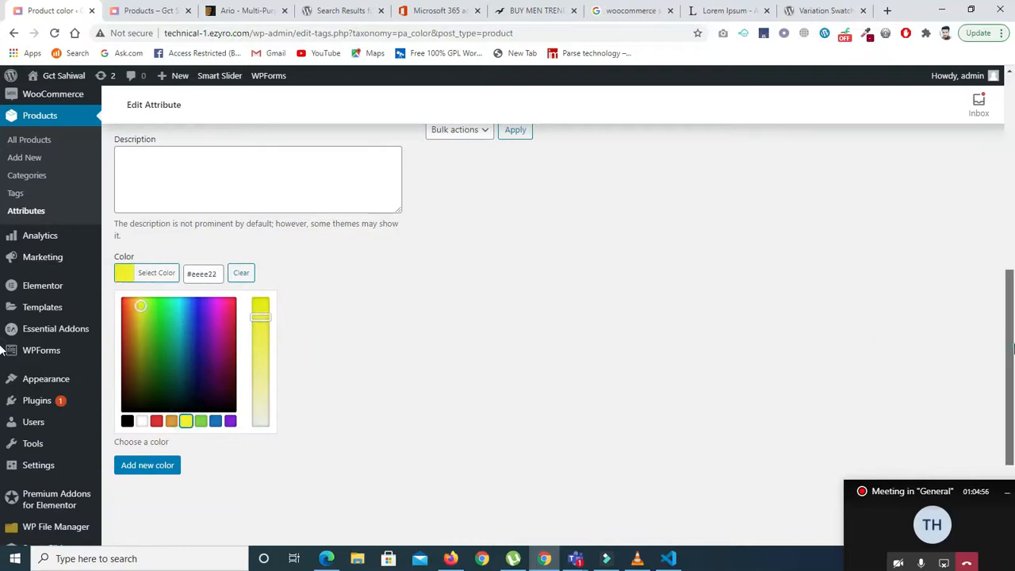
{"action": "scroll", "coordinate": [381, 238], "scroll_direction": "up", "scroll_amount": 2}
{"action": "left_click", "coordinate": [211, 167]}
{"action": "type", "text": "yellow"}
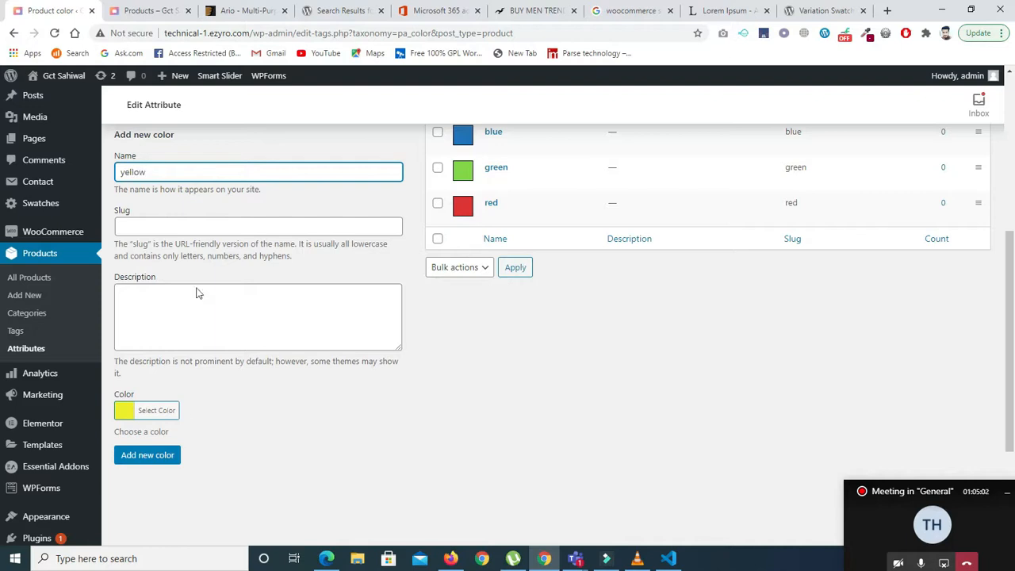
{"action": "left_click", "coordinate": [165, 456]}
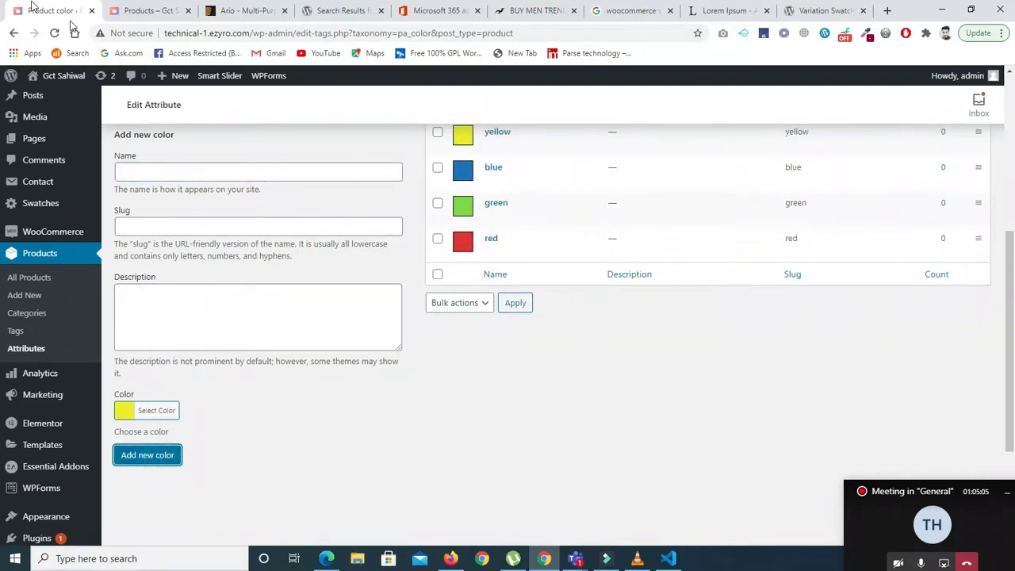
{"action": "left_click", "coordinate": [12, 34]}
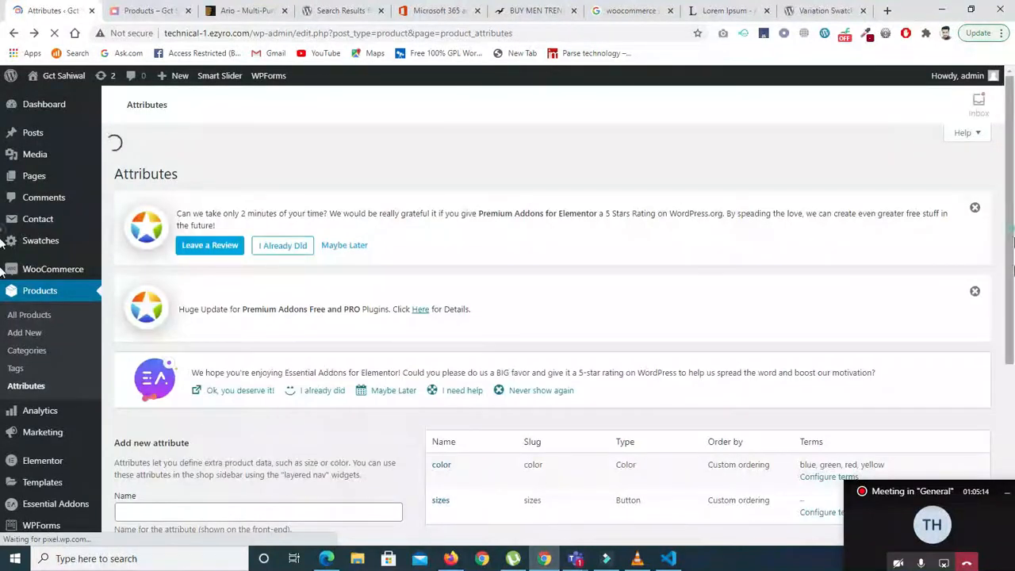
Open the sizes attribute's term list and add the terms SM, L and MD
{"action": "left_click_drag", "start_coordinate": [1010, 270], "coordinate": [1010, 472]}
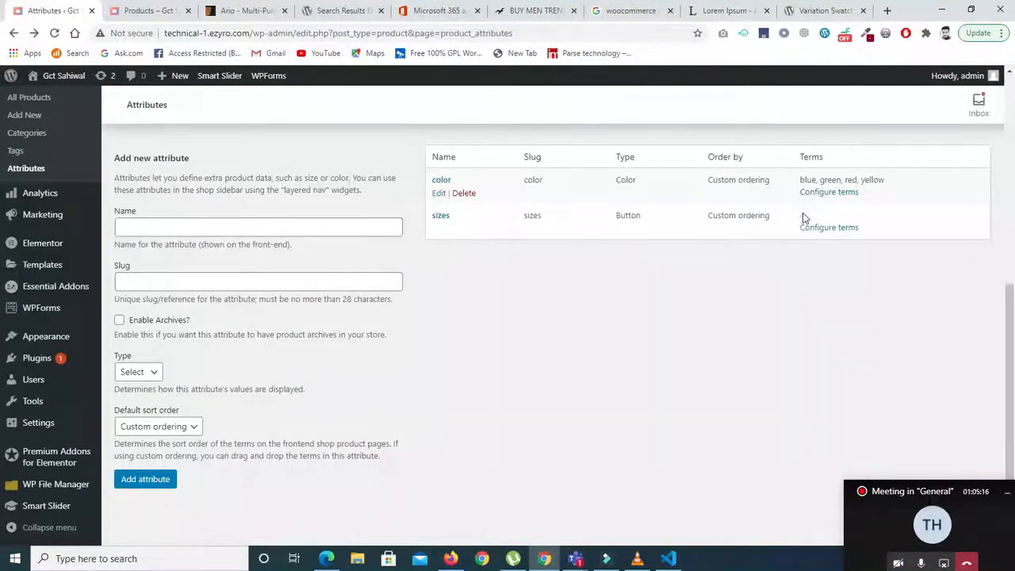
{"action": "left_click", "coordinate": [825, 228]}
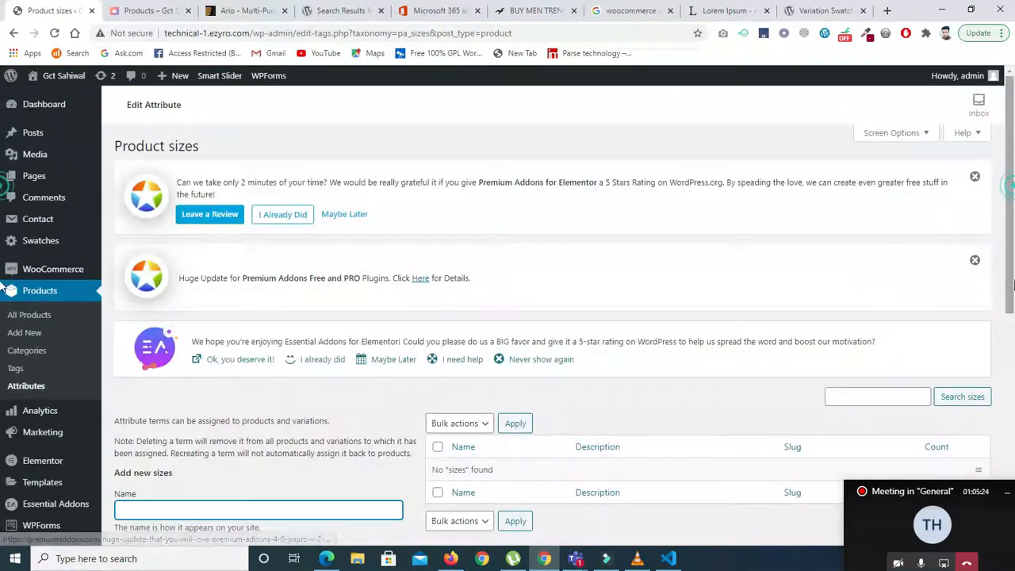
{"action": "left_click_drag", "start_coordinate": [1012, 213], "coordinate": [1013, 367]}
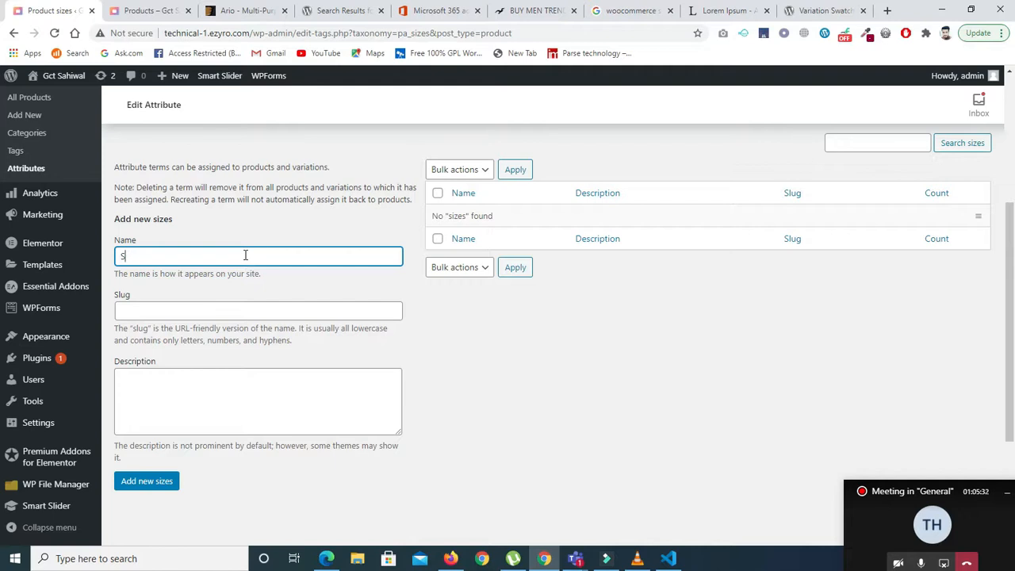
{"action": "left_click", "coordinate": [145, 480]}
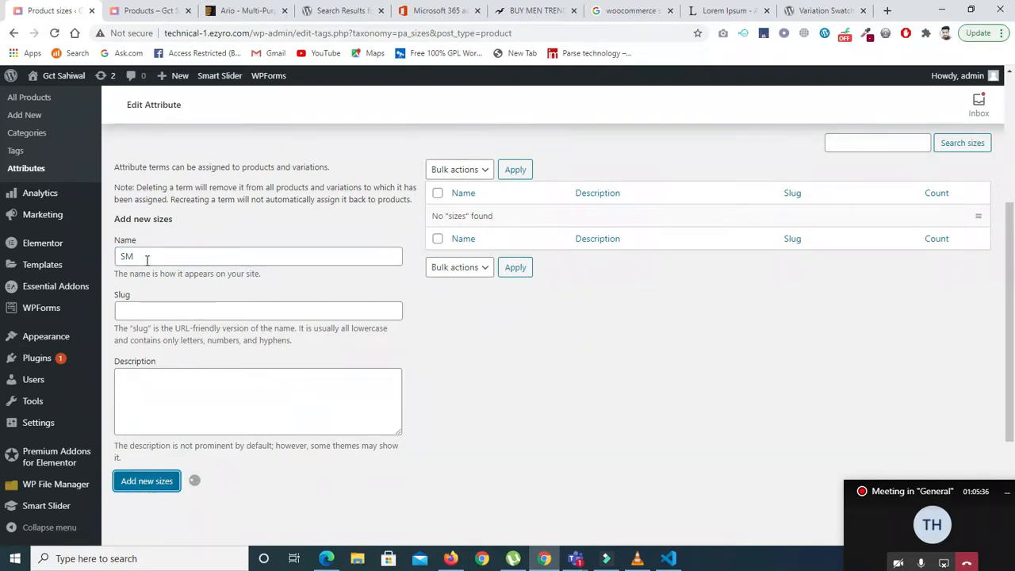
{"action": "left_click", "coordinate": [145, 256]}
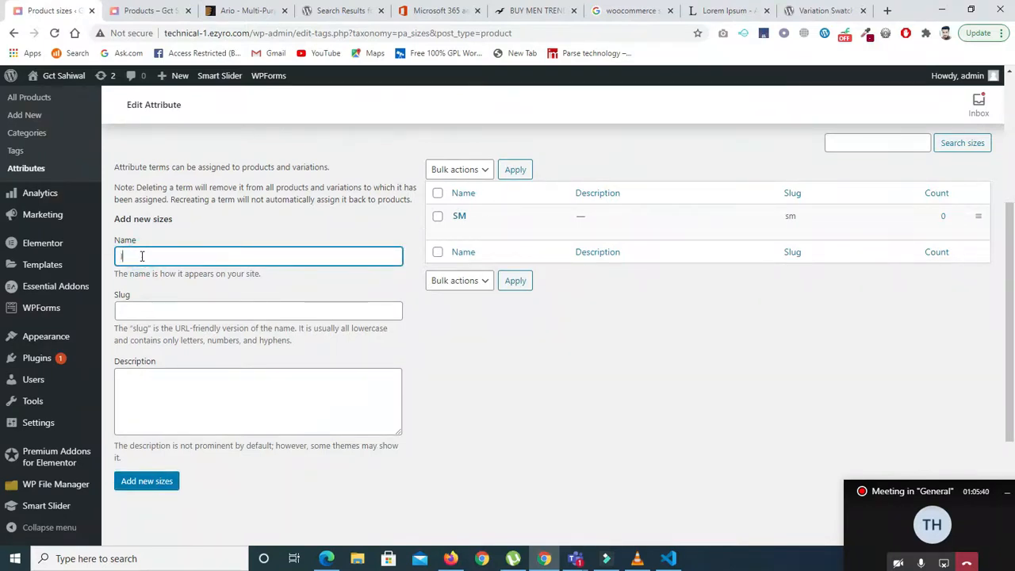
{"action": "left_click", "coordinate": [136, 482]}
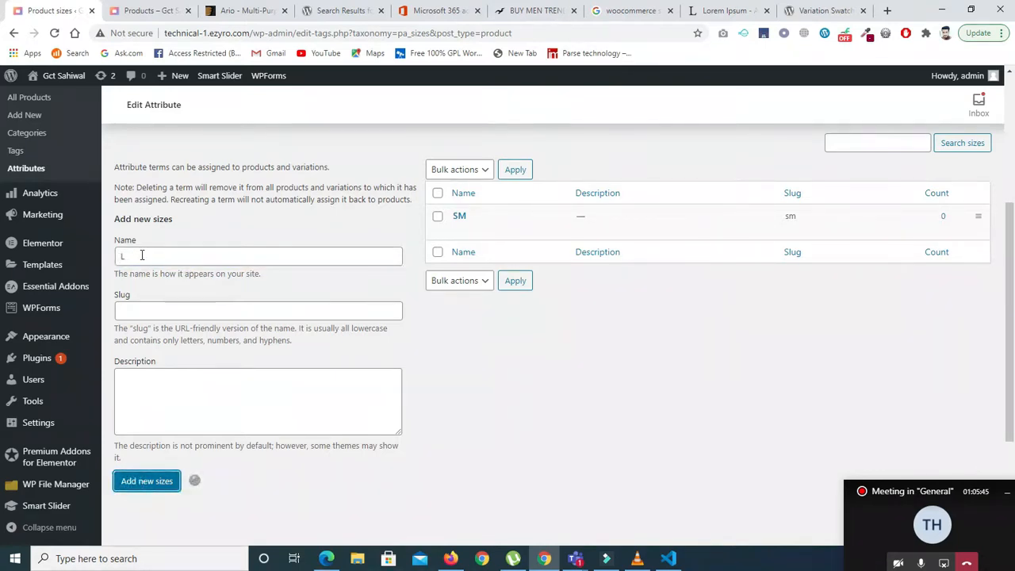
{"action": "left_click", "coordinate": [142, 254]}
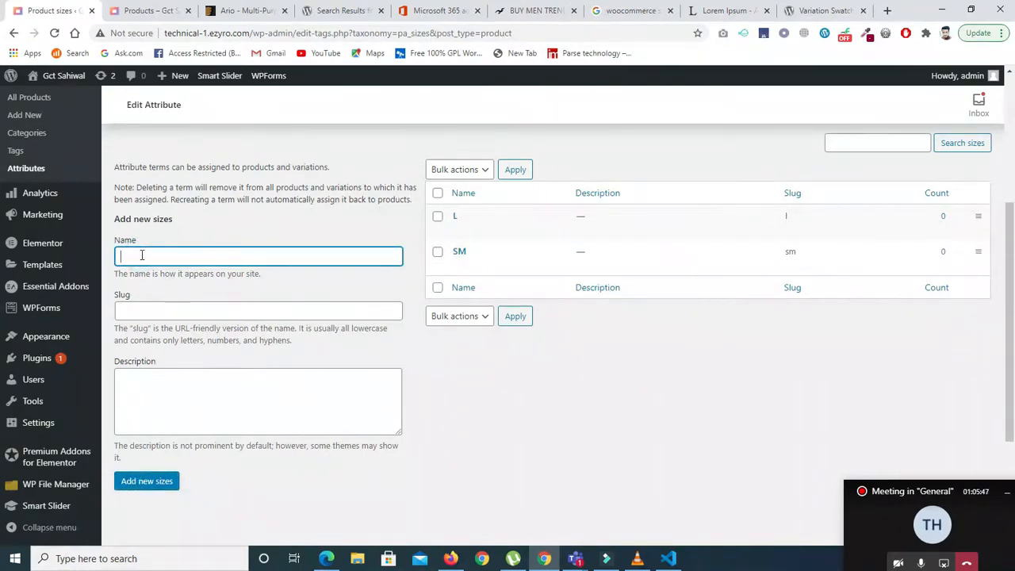
{"action": "left_click", "coordinate": [141, 480]}
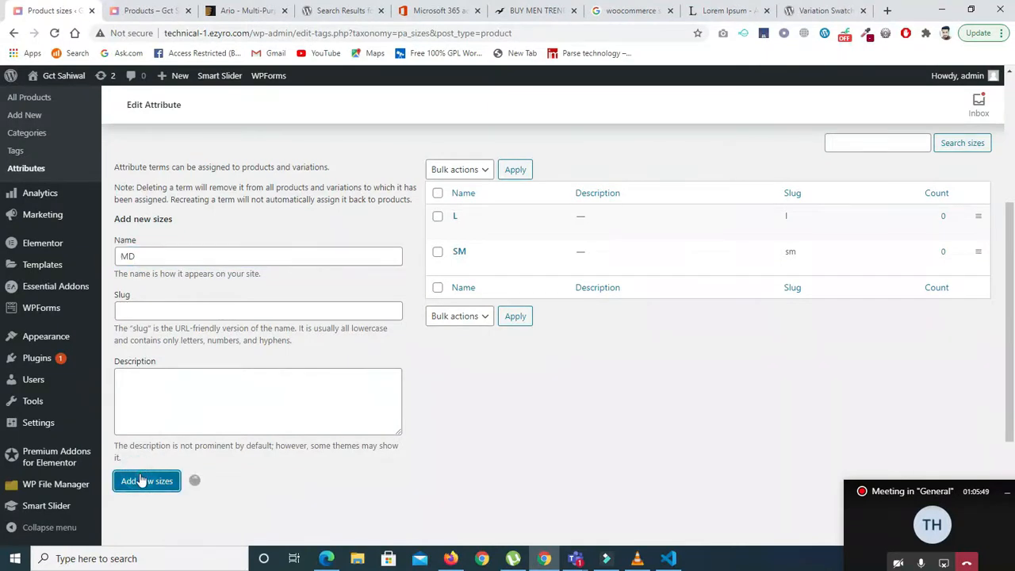
Add the size terms XS, XL, XXL and XXXL, then return to the Attributes list
{"action": "left_click", "coordinate": [142, 256]}
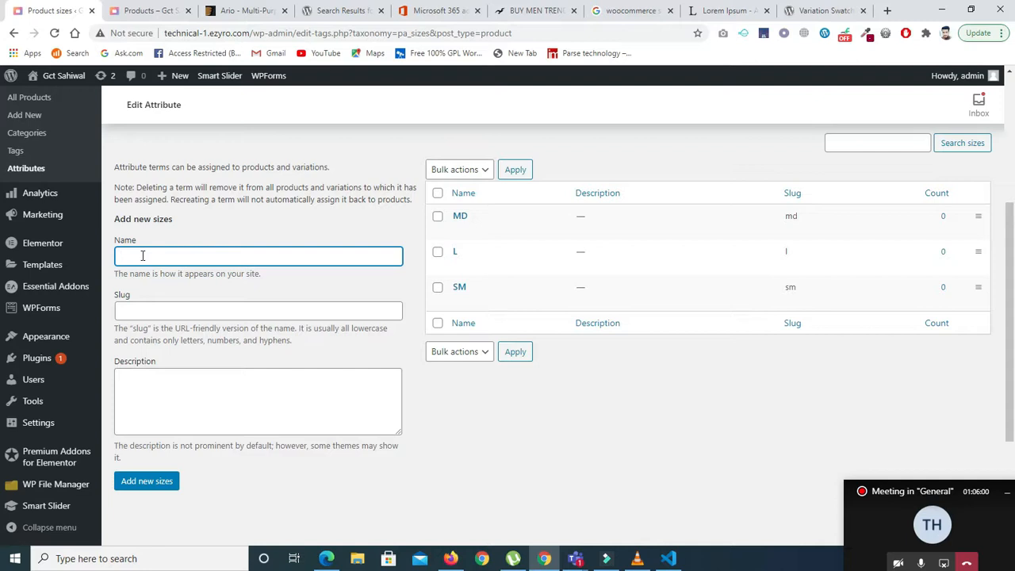
{"action": "left_click", "coordinate": [133, 482]}
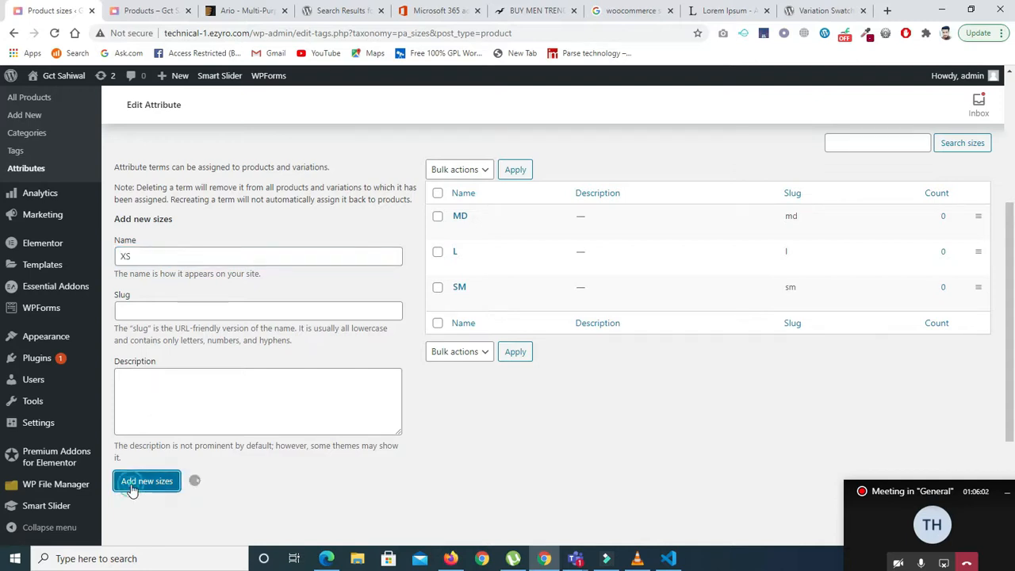
{"action": "left_click", "coordinate": [153, 257]}
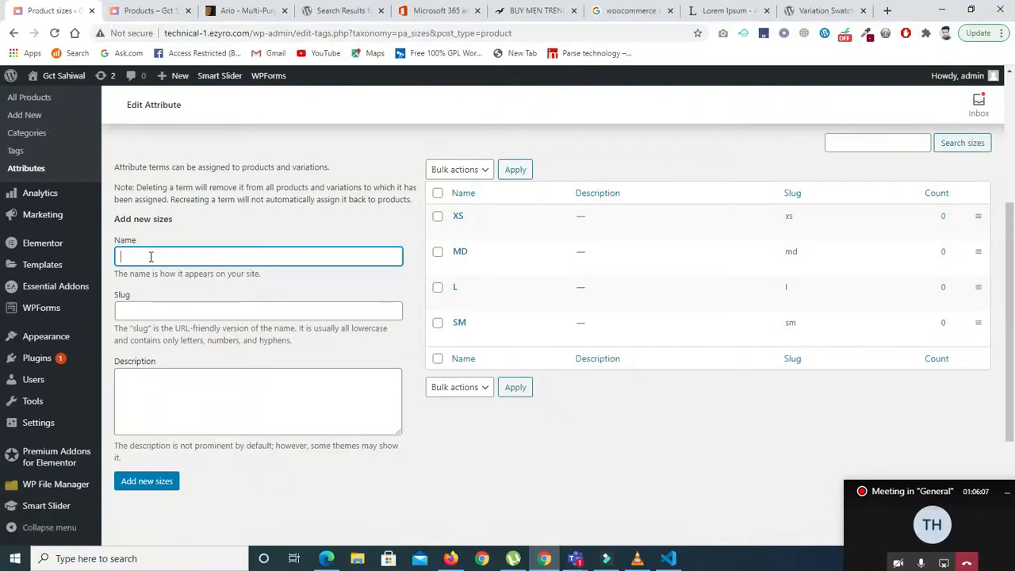
{"action": "type", "text": "XL"}
{"action": "left_click", "coordinate": [134, 483]}
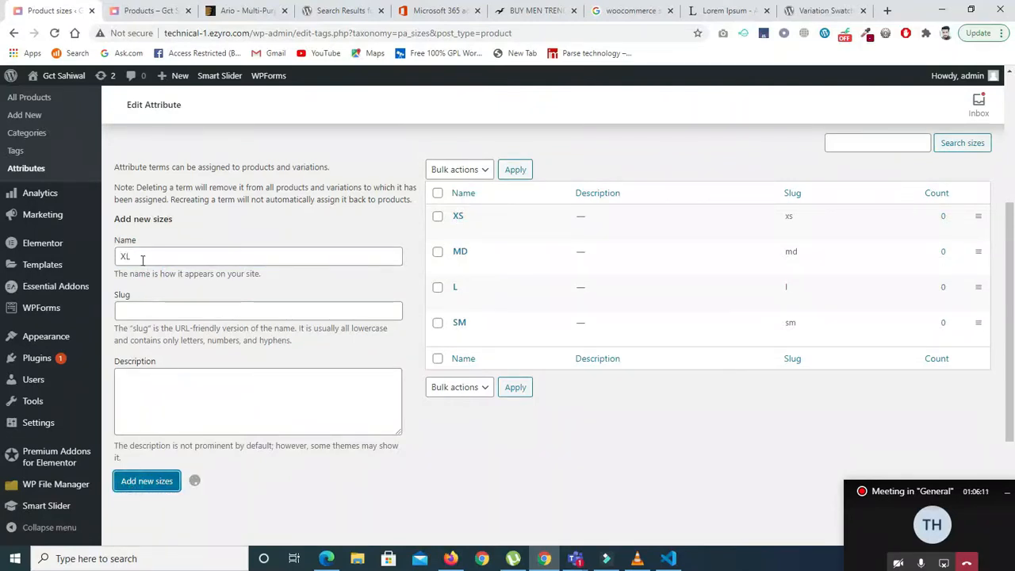
{"action": "left_click", "coordinate": [134, 257]}
{"action": "type", "text": "XXL"}
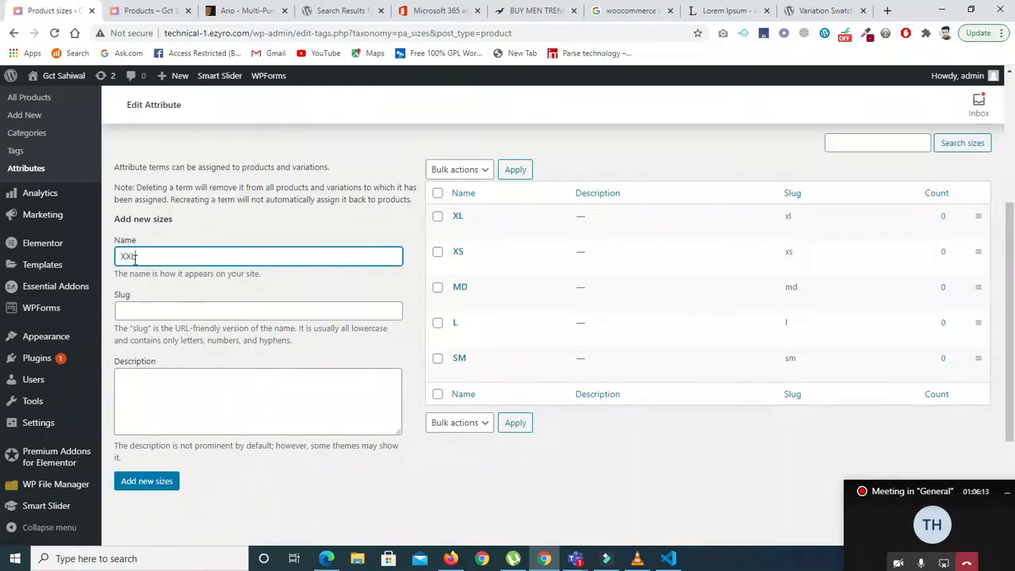
{"action": "left_click", "coordinate": [143, 482]}
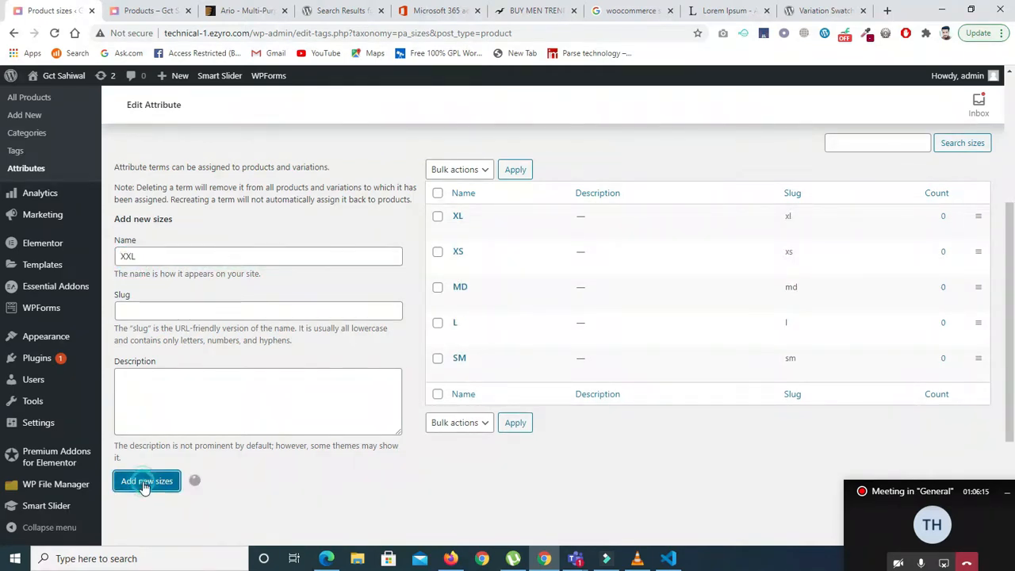
{"action": "left_click", "coordinate": [137, 257]}
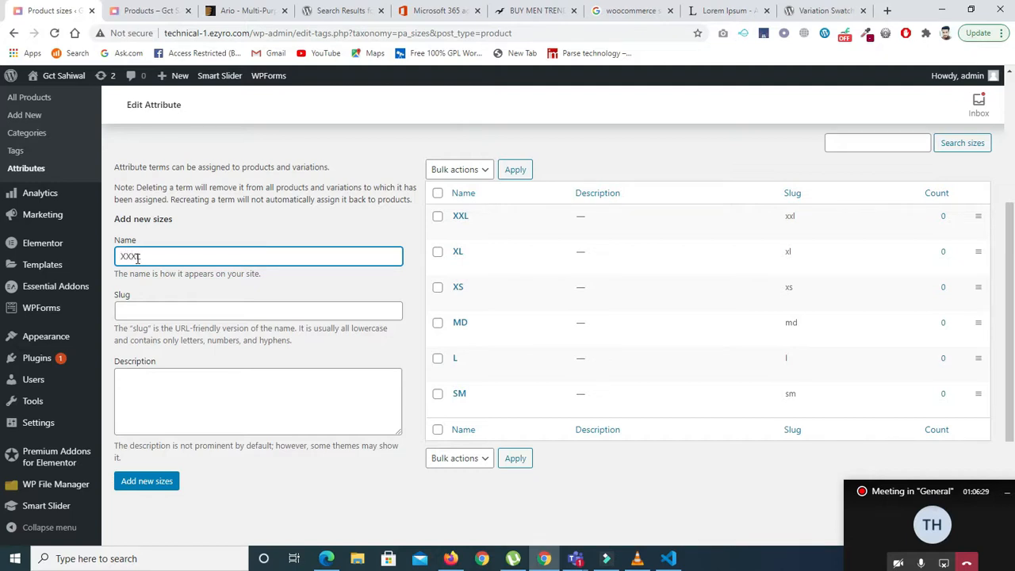
{"action": "left_click", "coordinate": [146, 480]}
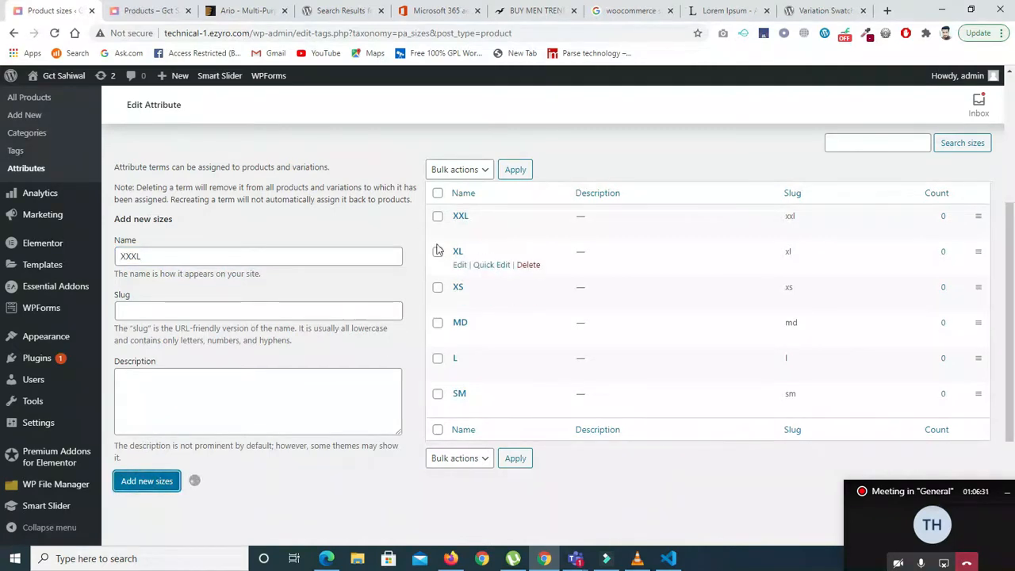
{"action": "left_click", "coordinate": [14, 32]}
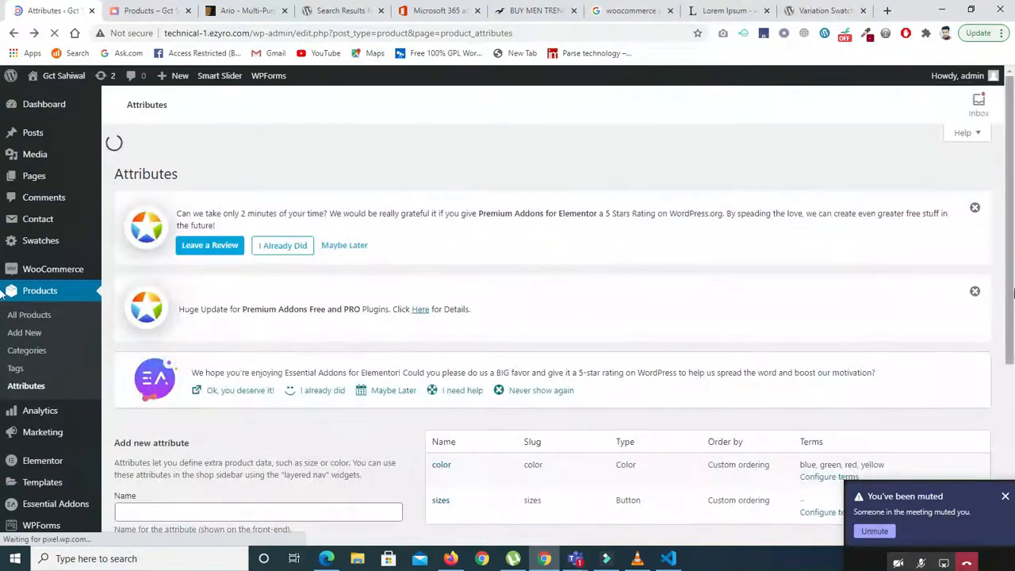
Enter 'Shoes Size' as the new attribute name, then choose Edit on the sizes attribute
{"action": "left_click_drag", "start_coordinate": [1014, 294], "coordinate": [1014, 374]}
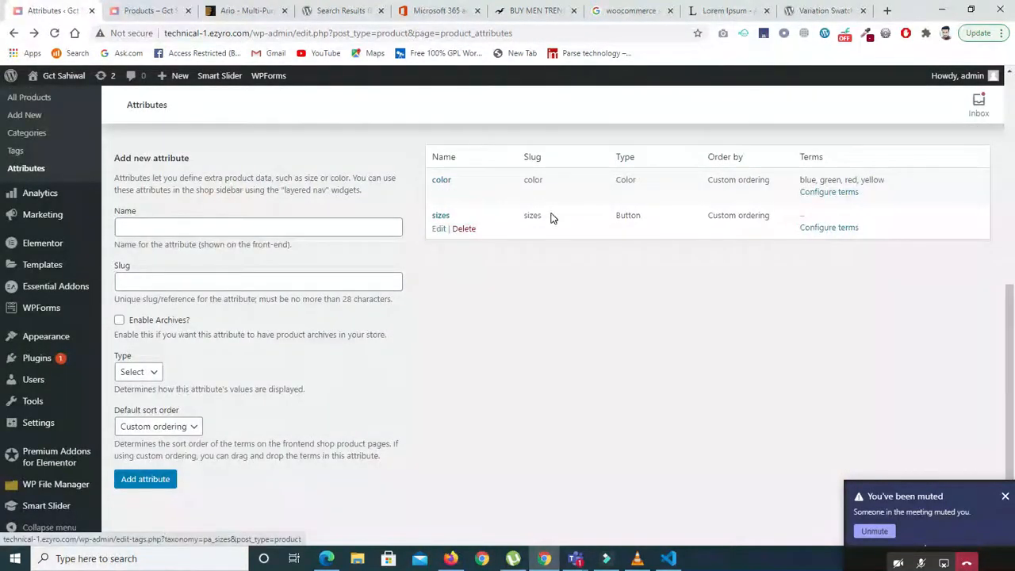
{"action": "left_click", "coordinate": [241, 224]}
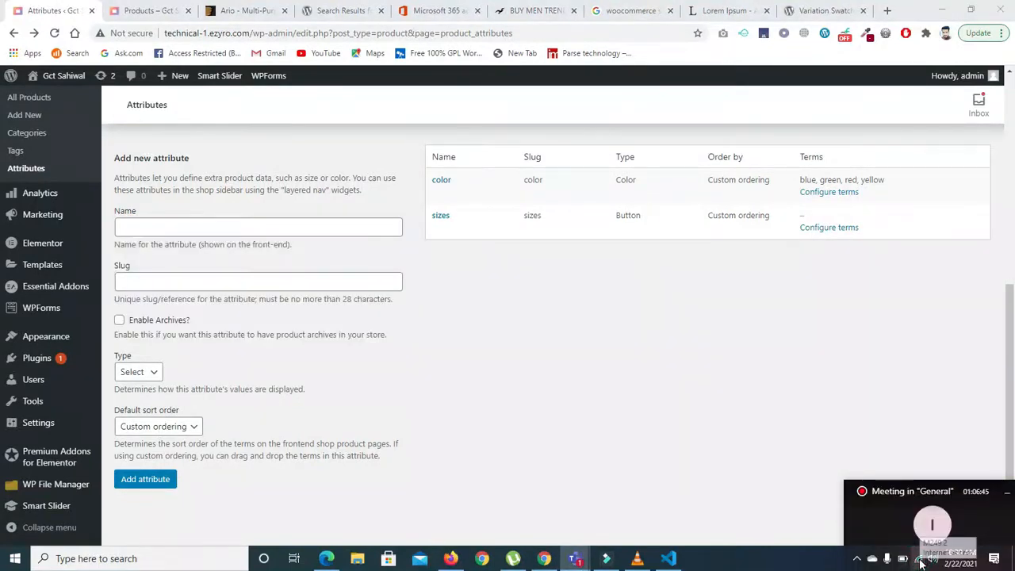
{"action": "left_click", "coordinate": [902, 527]}
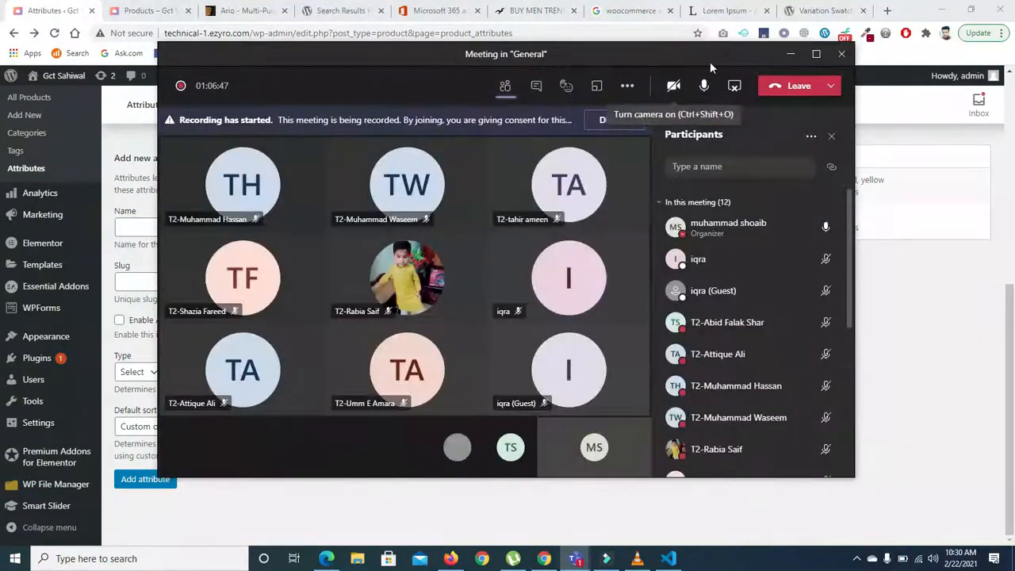
{"action": "left_click", "coordinate": [791, 54]}
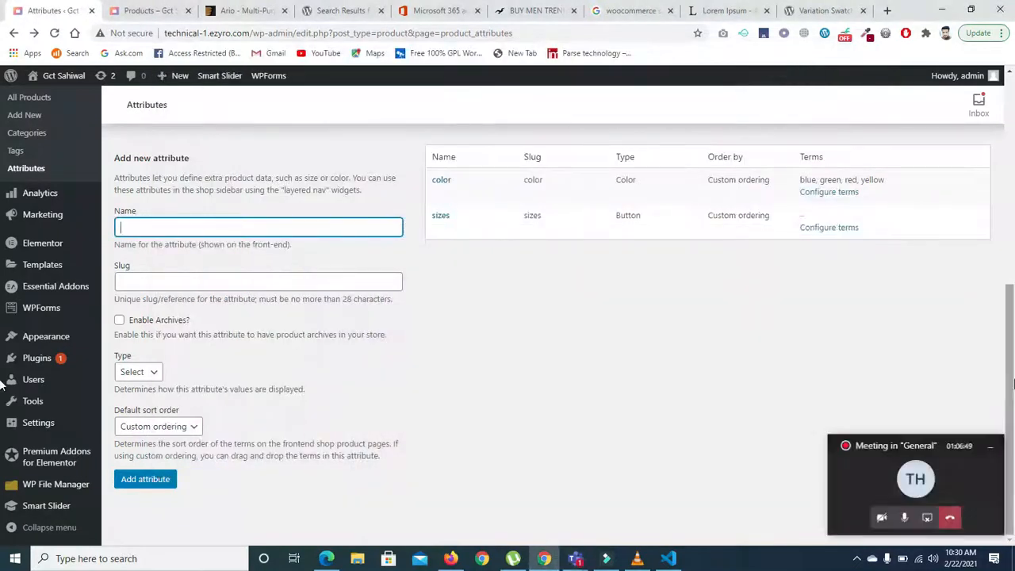
{"action": "left_click", "coordinate": [155, 228]}
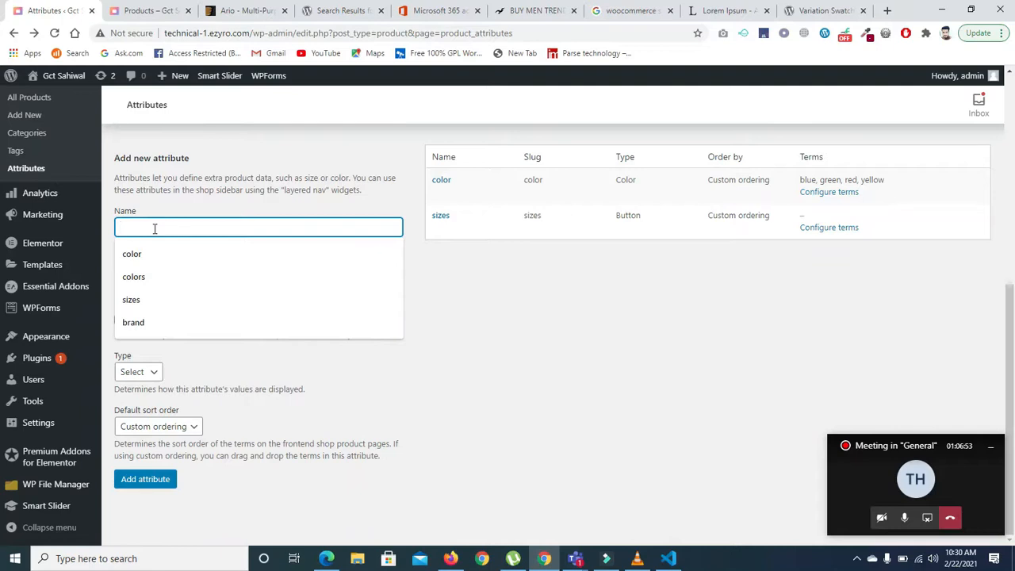
{"action": "type", "text": "SHO"}
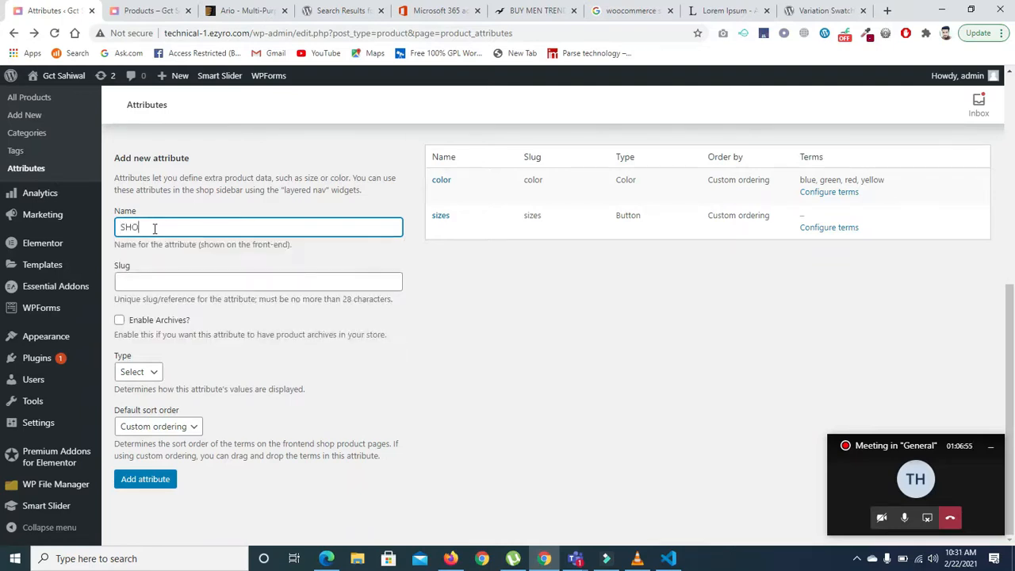
{"action": "type", "text": "RSshos"}
{"action": "key", "text": "BackSpace"}
{"action": "type", "text": "Shoes Size"}
{"action": "left_click", "coordinate": [440, 217]}
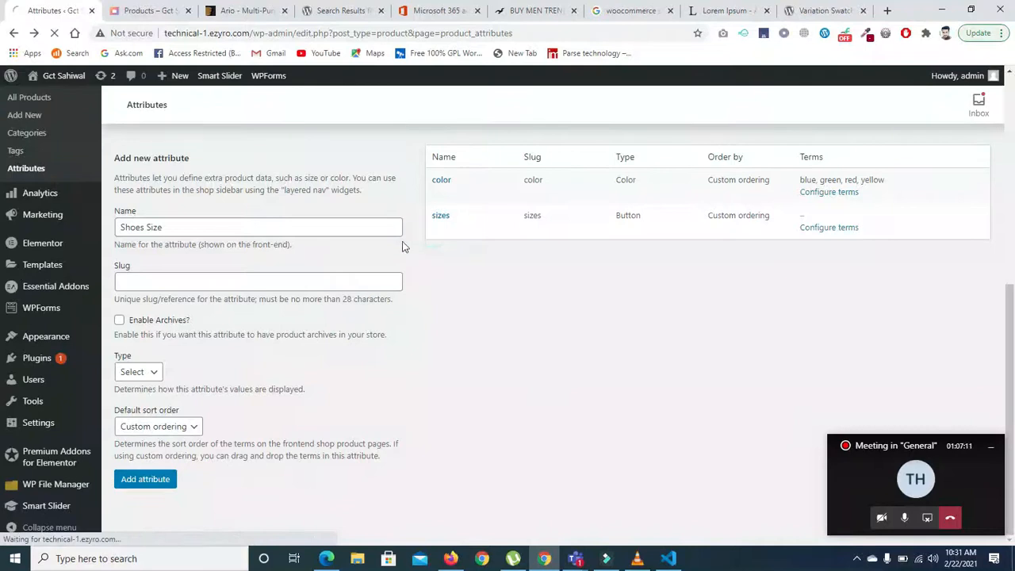
Rename sizes to 'shirt sizes', clear its slug, update it, and go back to Attributes
{"action": "left_click", "coordinate": [438, 228]}
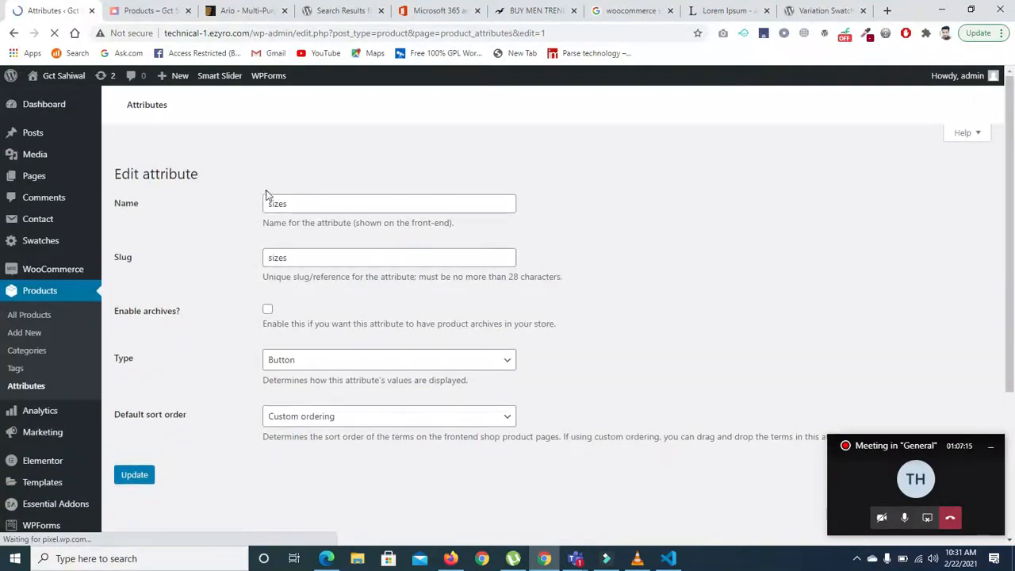
{"action": "scroll", "coordinate": [349, 246], "scroll_direction": "down", "scroll_amount": 2}
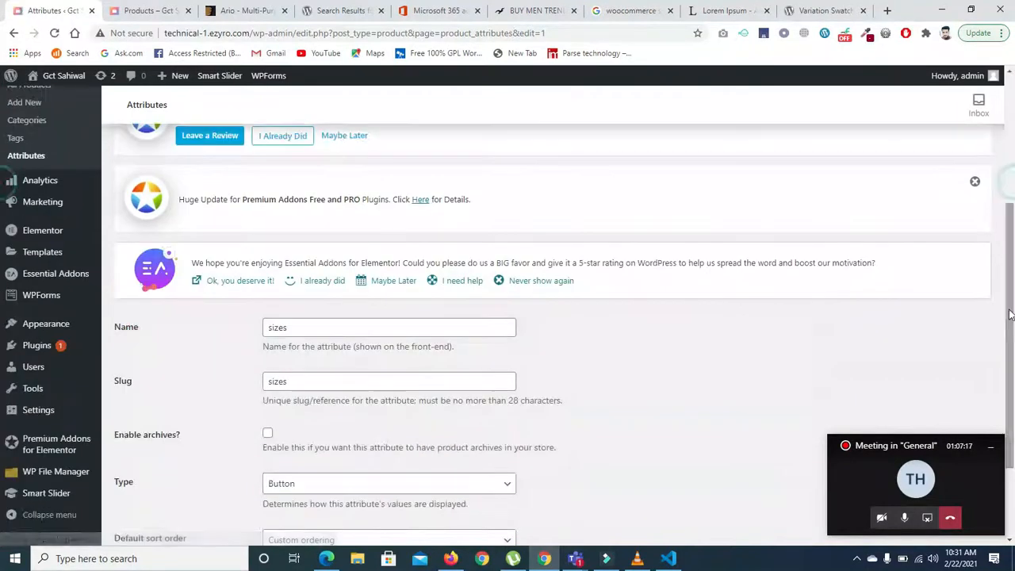
{"action": "left_click", "coordinate": [266, 327]}
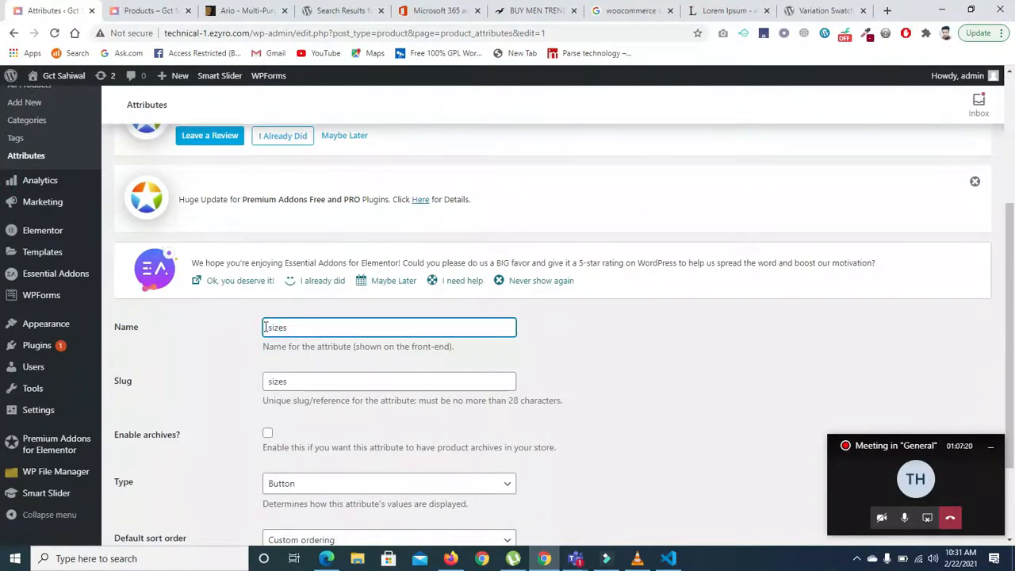
{"action": "type", "text": "shirt -"}
{"action": "key", "text": "BackSpace"}
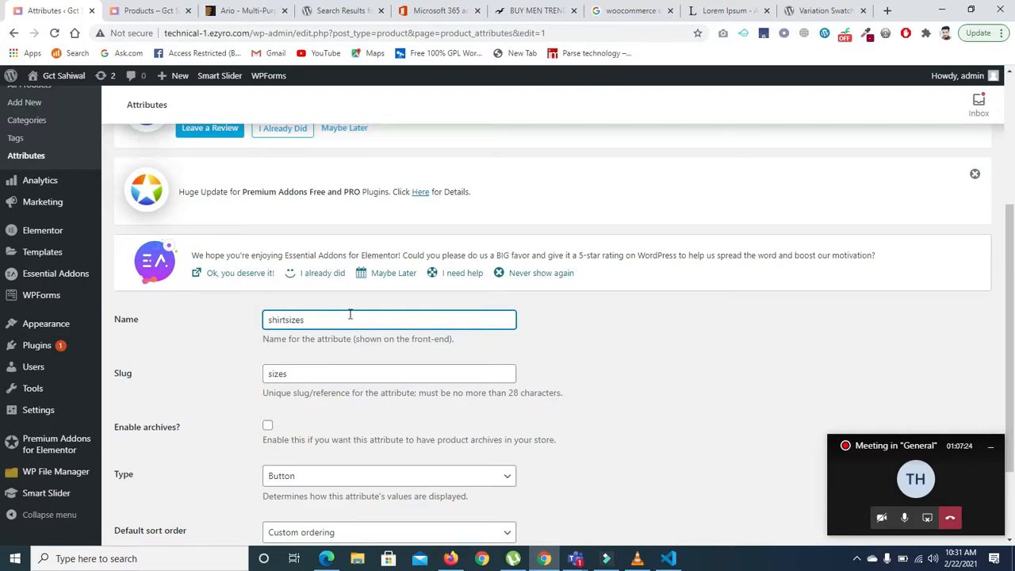
{"action": "key", "text": "Tab"}
{"action": "key", "text": "BackSpace"}
{"action": "scroll", "coordinate": [980, 295], "scroll_direction": "down", "scroll_amount": 2}
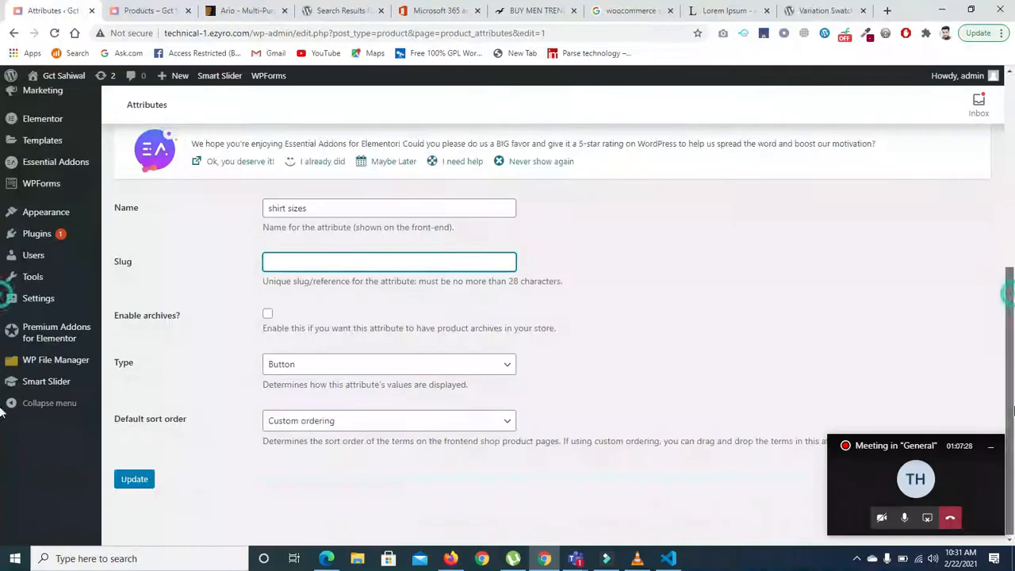
{"action": "left_click", "coordinate": [132, 480]}
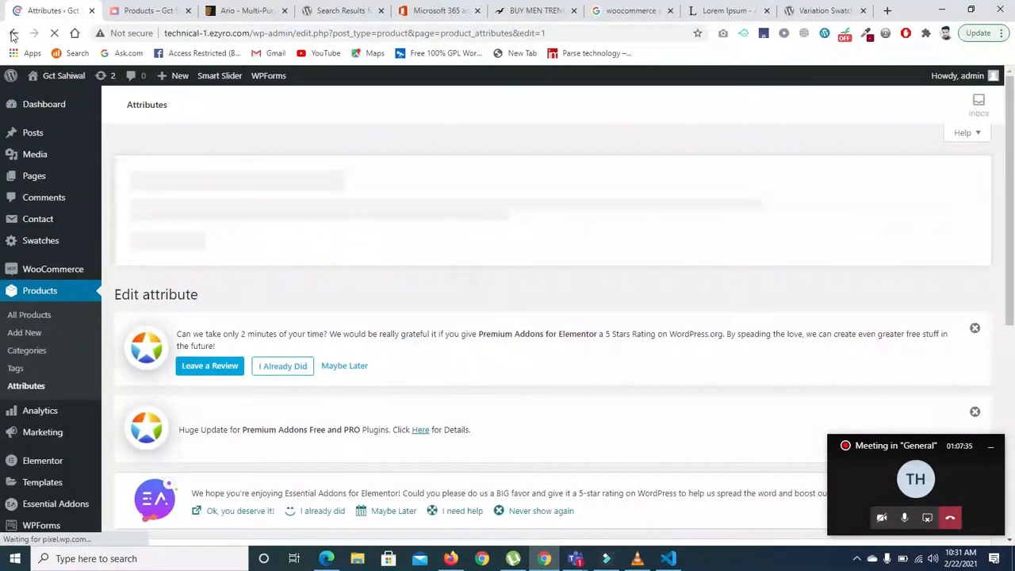
{"action": "left_click", "coordinate": [13, 35]}
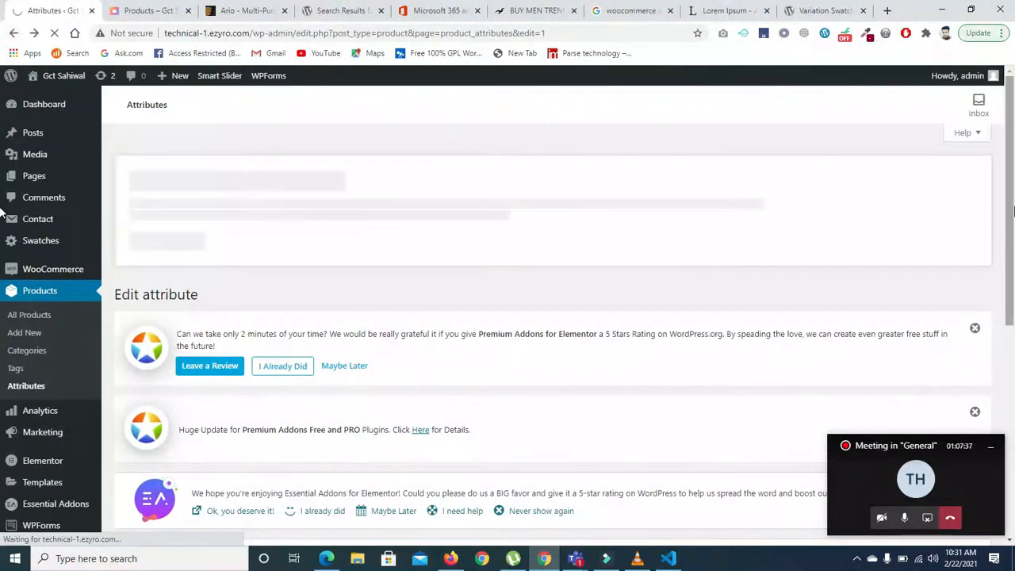
{"action": "scroll", "coordinate": [1014, 308], "scroll_direction": "down", "scroll_amount": 3}
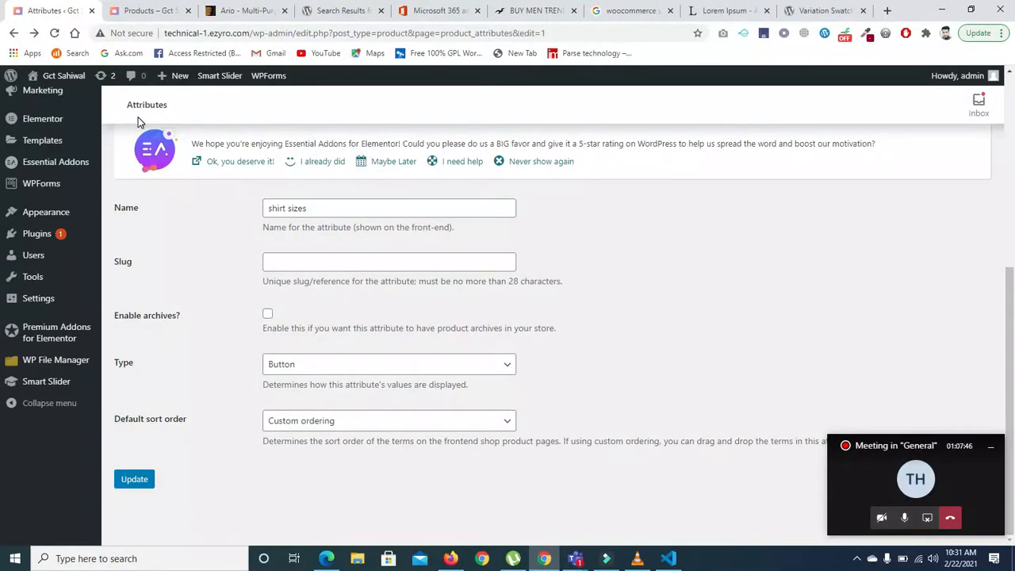
{"action": "left_click", "coordinate": [14, 34]}
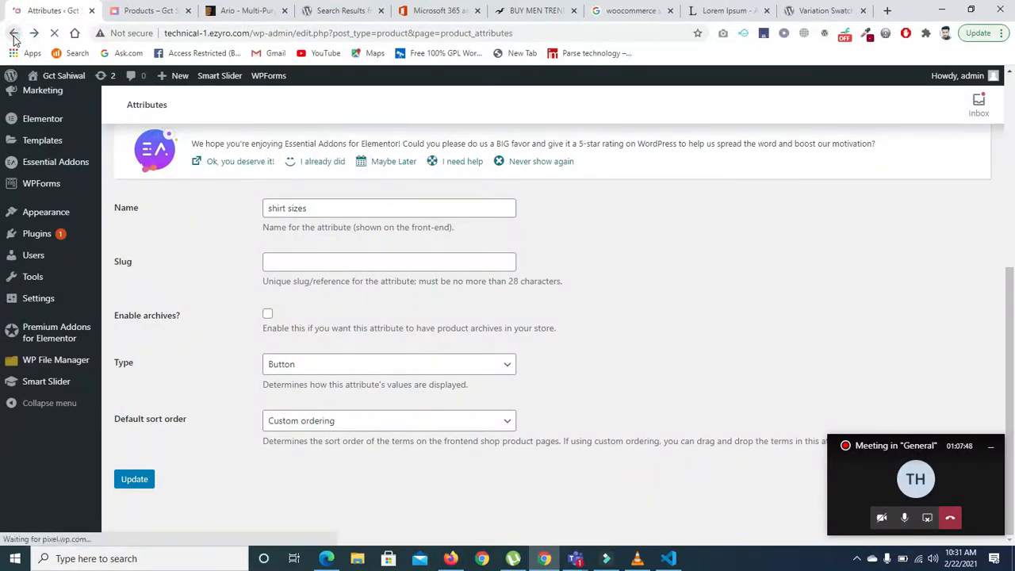
Add the Shoes Size attribute with Button display type and open its terms page
{"action": "scroll", "coordinate": [199, 274], "scroll_direction": "down", "scroll_amount": 5}
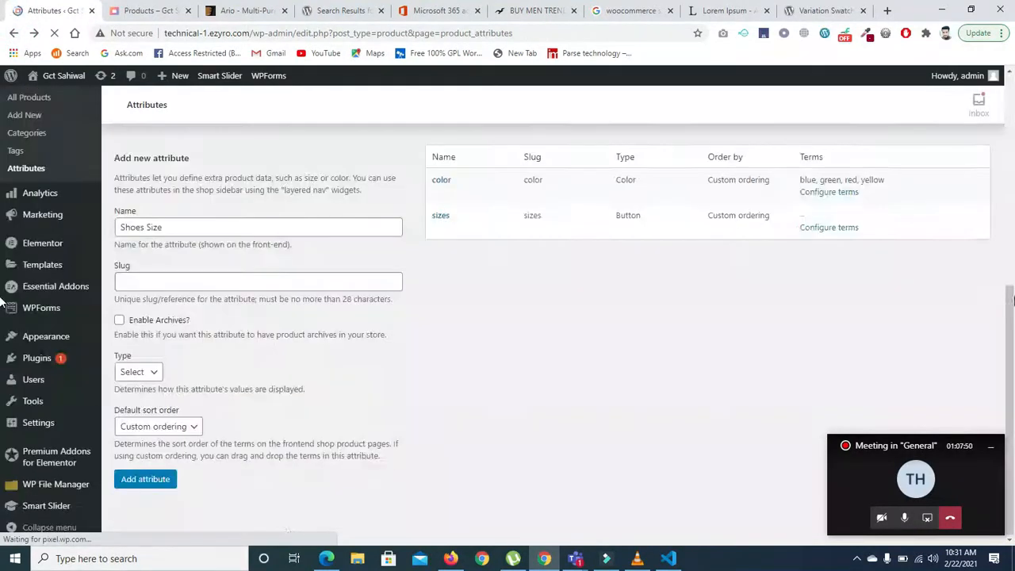
{"action": "left_click_drag", "start_coordinate": [1013, 337], "coordinate": [1014, 273]}
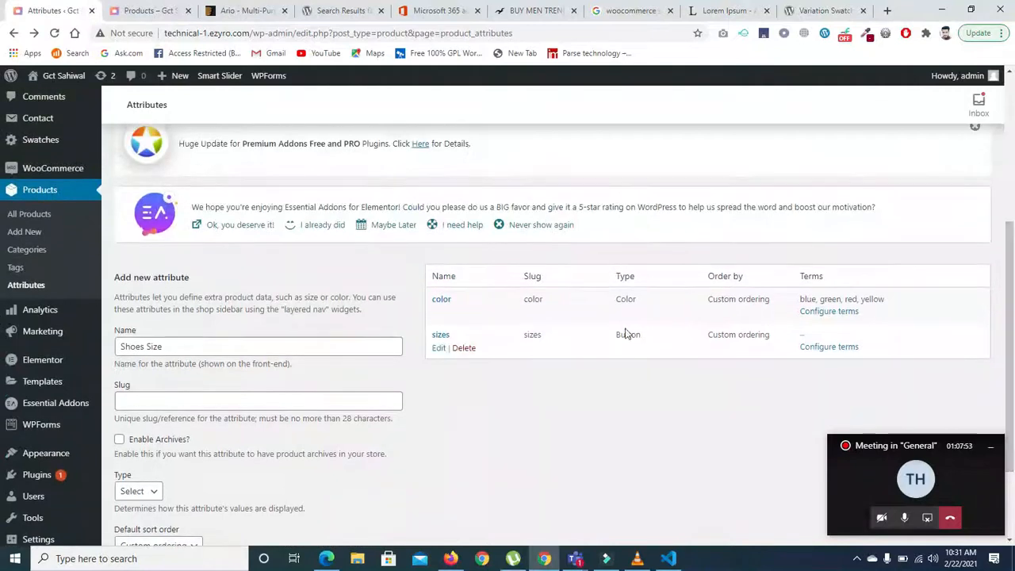
{"action": "left_click", "coordinate": [272, 346]}
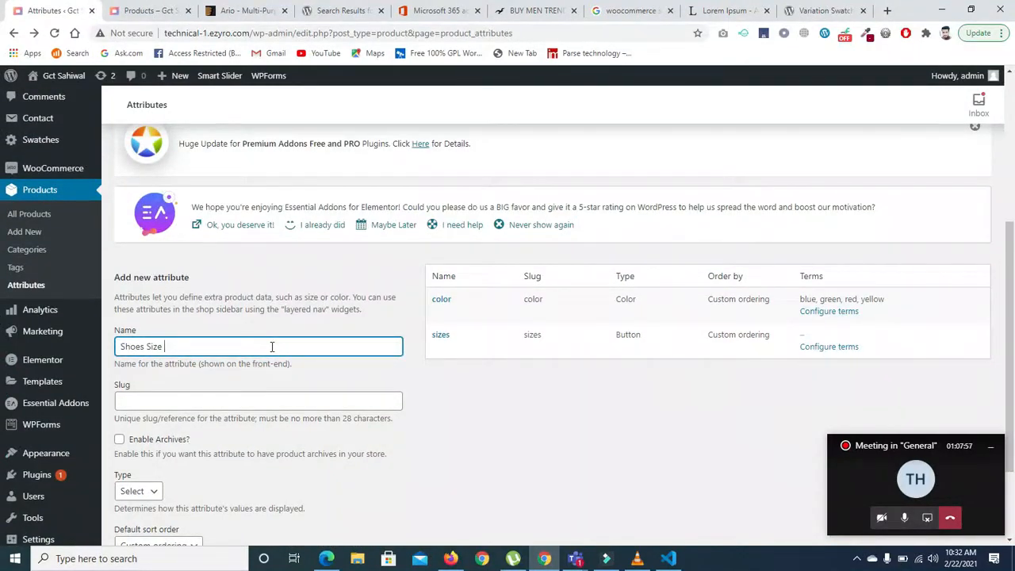
{"action": "mouse_move", "coordinate": [459, 317]}
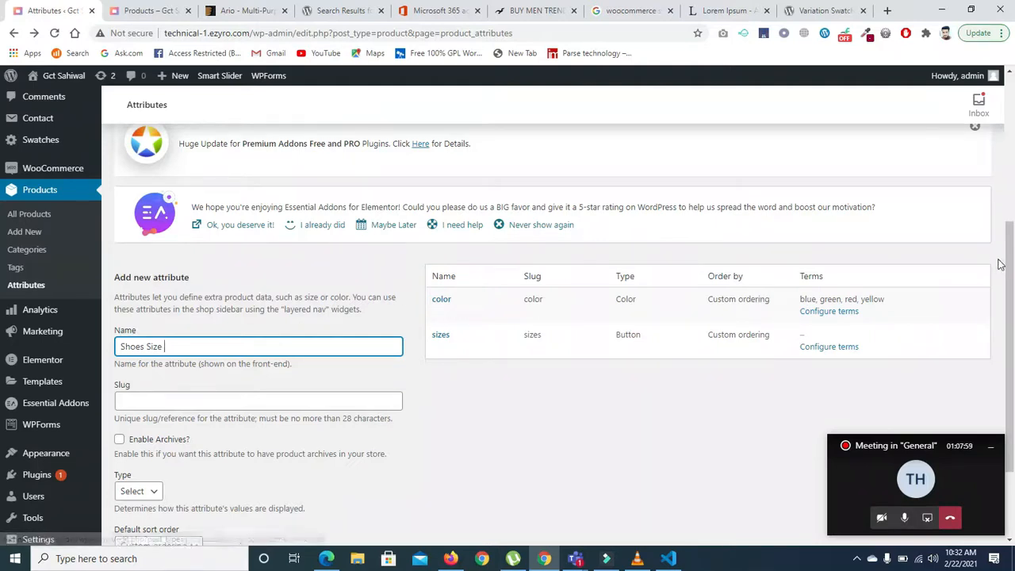
{"action": "left_click_drag", "start_coordinate": [1014, 270], "coordinate": [1013, 299]}
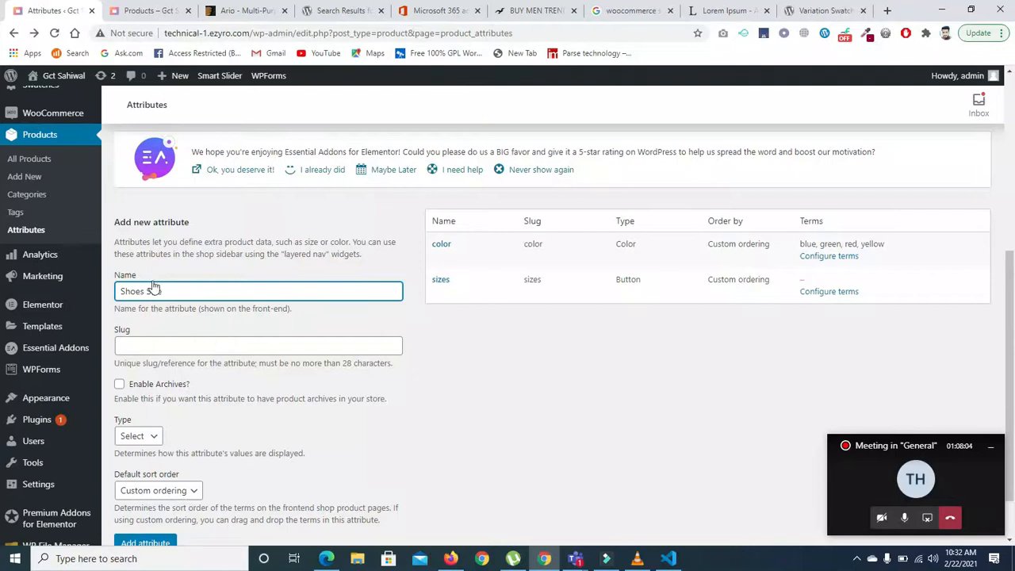
{"action": "scroll", "coordinate": [598, 424], "scroll_direction": "down", "scroll_amount": 1}
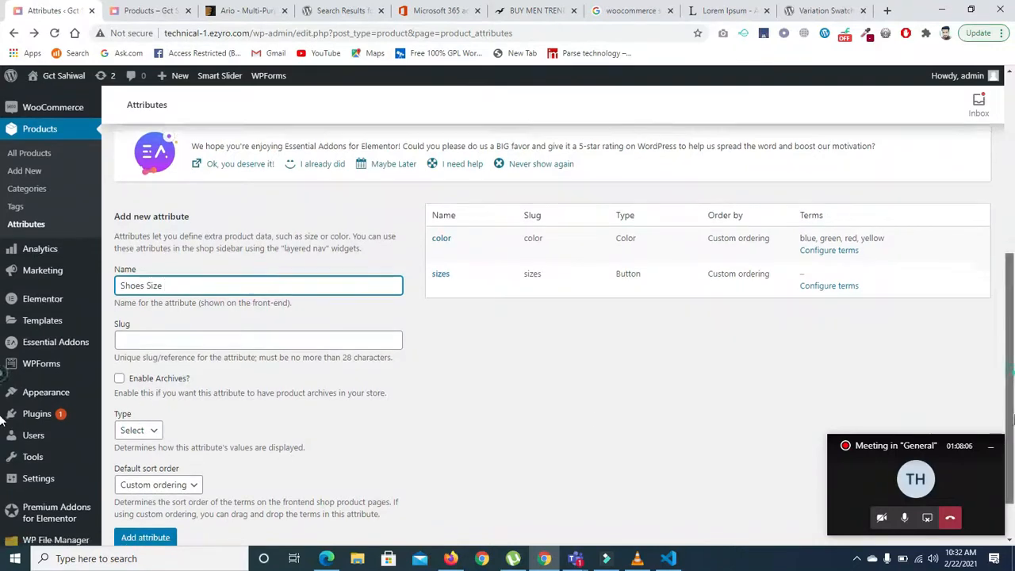
{"action": "left_click", "coordinate": [153, 373]}
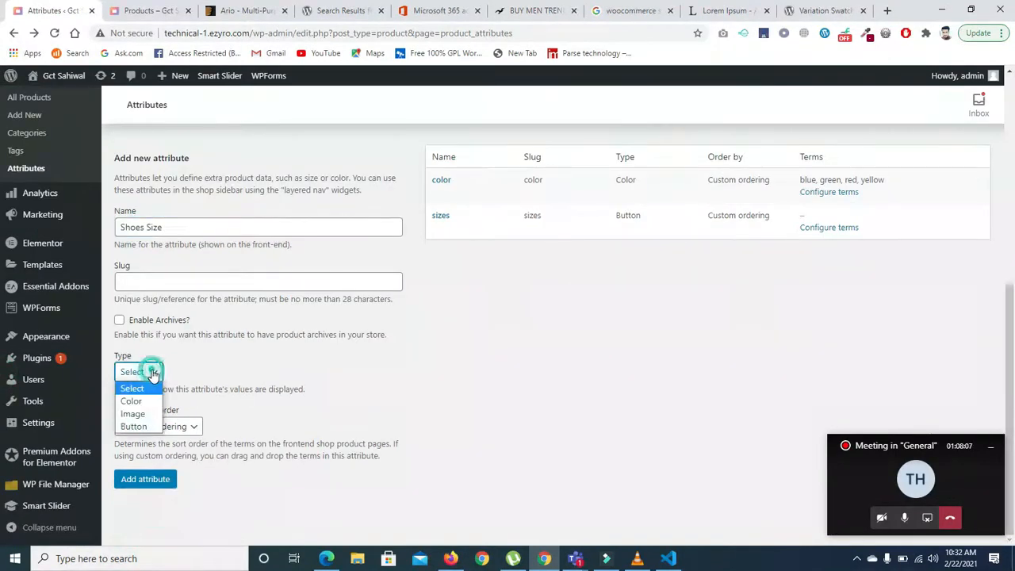
{"action": "left_click", "coordinate": [133, 426]}
{"action": "left_click", "coordinate": [131, 481]}
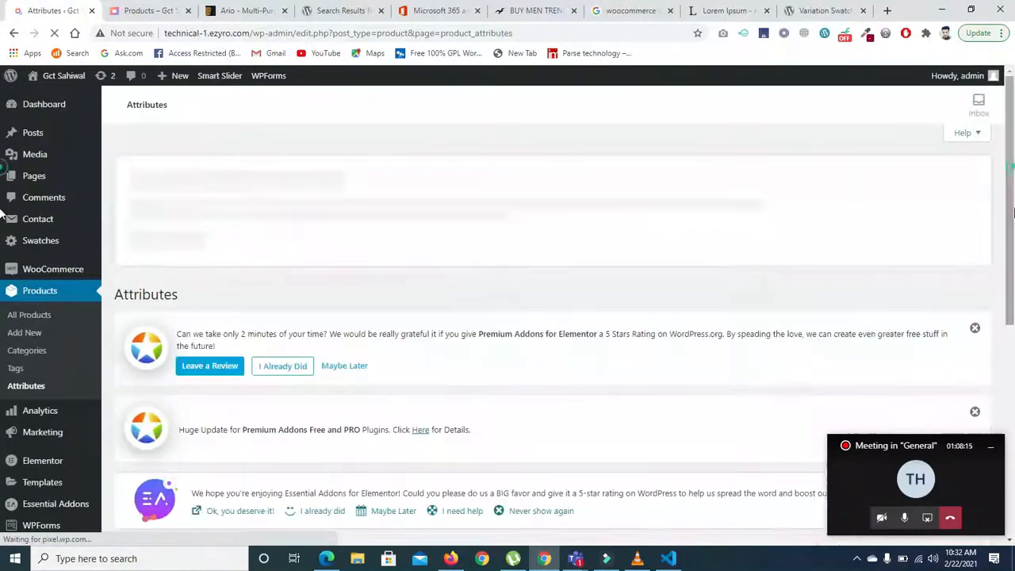
{"action": "left_click_drag", "start_coordinate": [1011, 176], "coordinate": [1013, 363]}
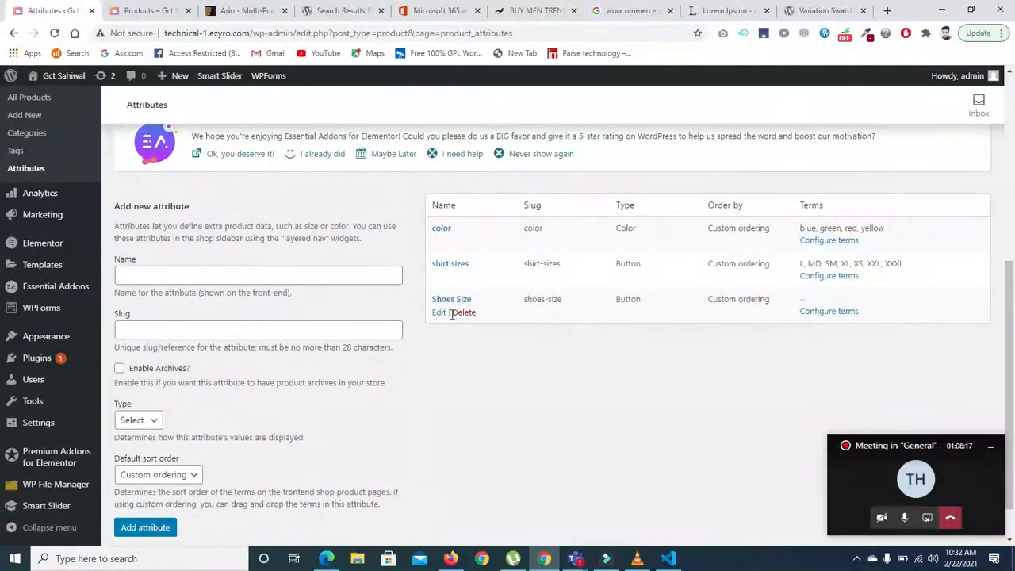
{"action": "left_click", "coordinate": [830, 311]}
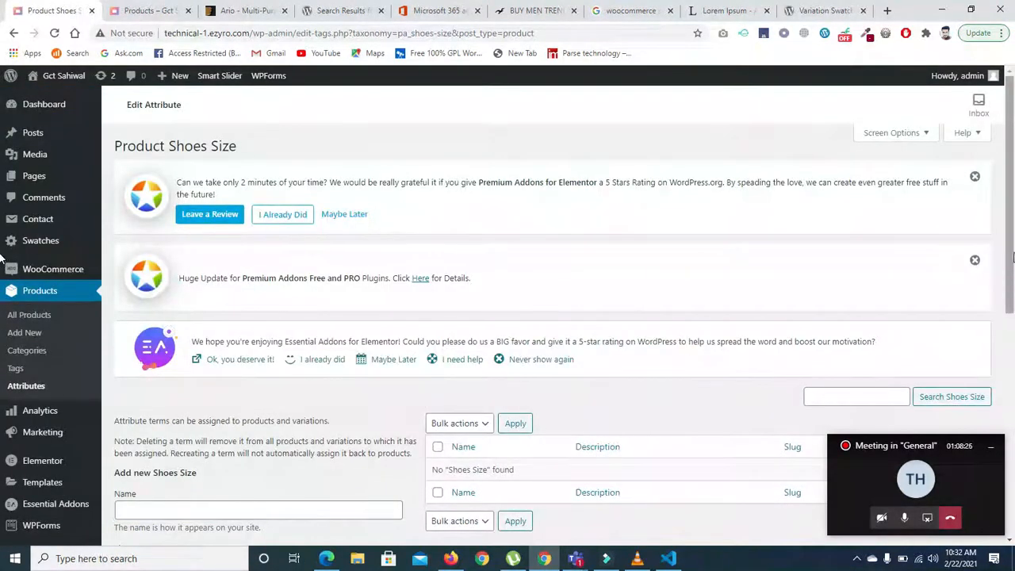
Add shoe sizes 38 and 39 as Shoes Size terms
{"action": "scroll", "coordinate": [4, 264], "scroll_direction": "down", "scroll_amount": 2}
{"action": "scroll", "coordinate": [495, 188], "scroll_direction": "down", "scroll_amount": 2}
{"action": "left_click", "coordinate": [232, 240]}
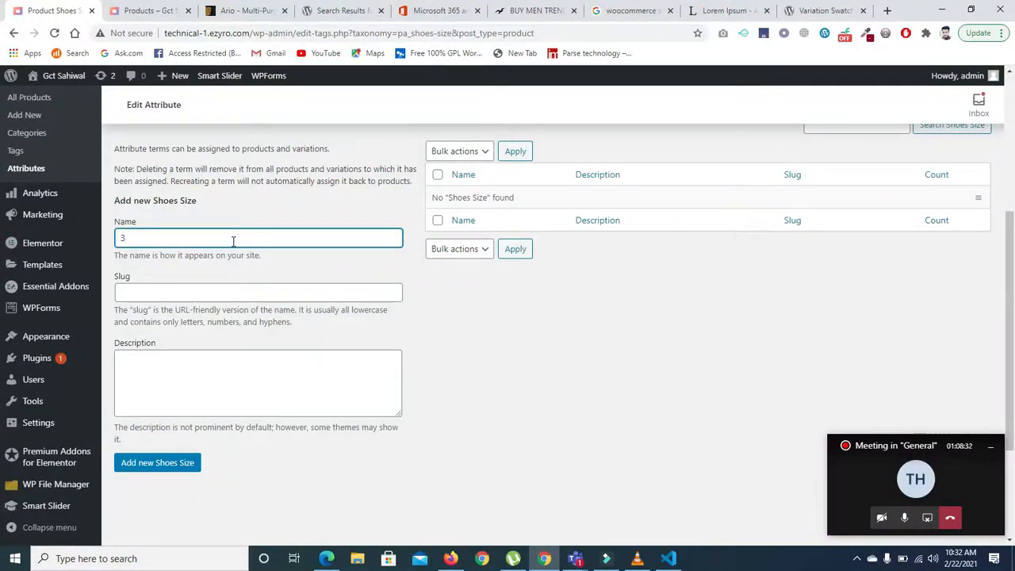
{"action": "left_click", "coordinate": [171, 464]}
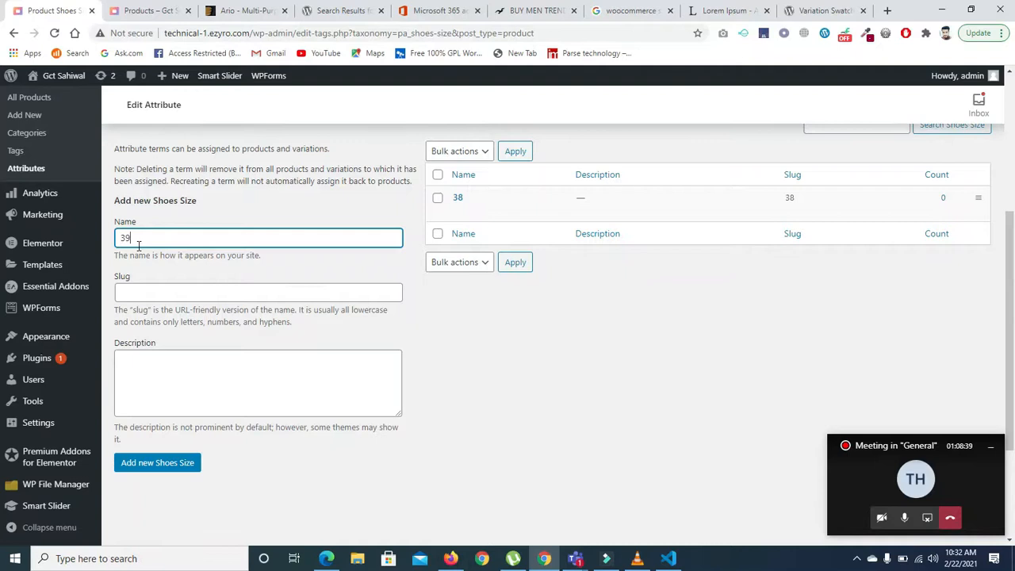
{"action": "type", "text": "39"}
{"action": "left_click", "coordinate": [145, 463]}
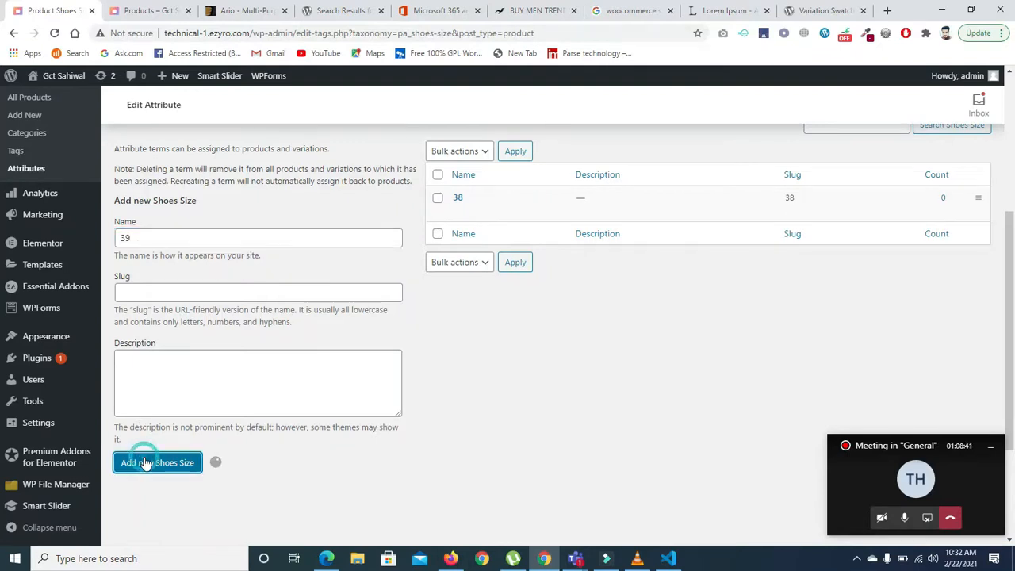
Add shoe sizes 40, 41 and 42 as further Shoes Size terms
{"action": "left_click", "coordinate": [145, 237]}
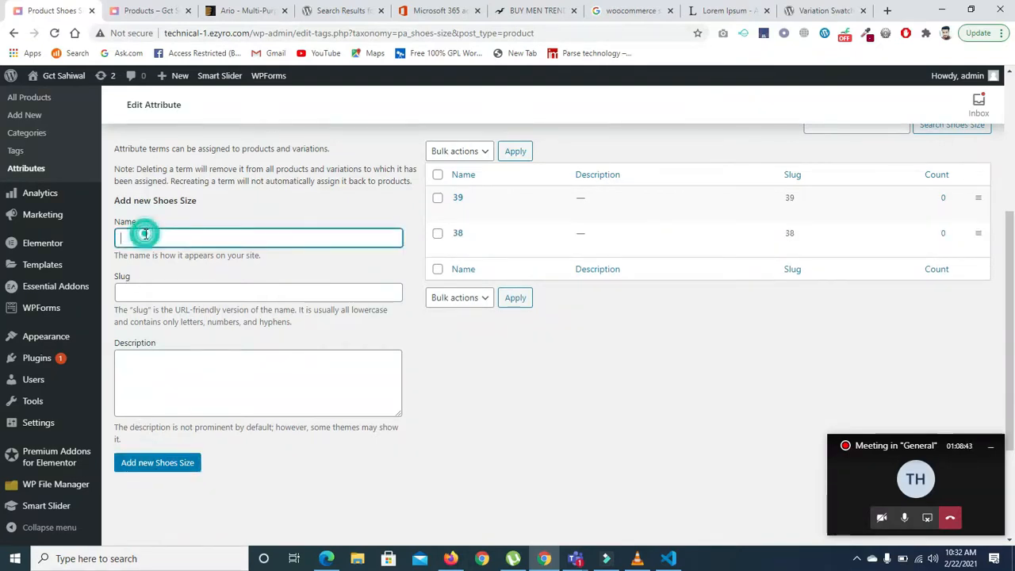
{"action": "type", "text": "40"}
{"action": "left_click", "coordinate": [156, 462]}
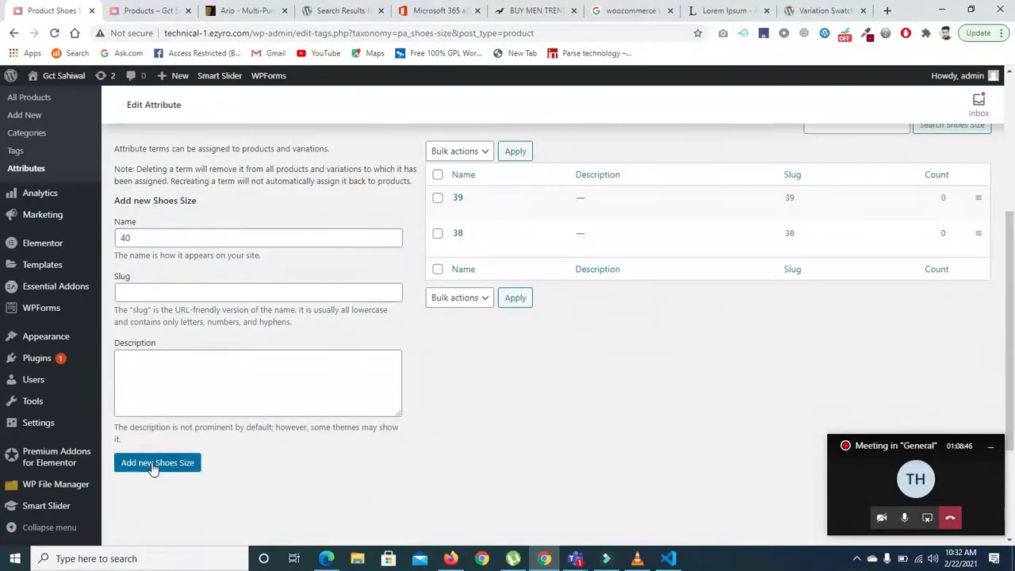
{"action": "left_click", "coordinate": [143, 236]}
{"action": "type", "text": "4"}
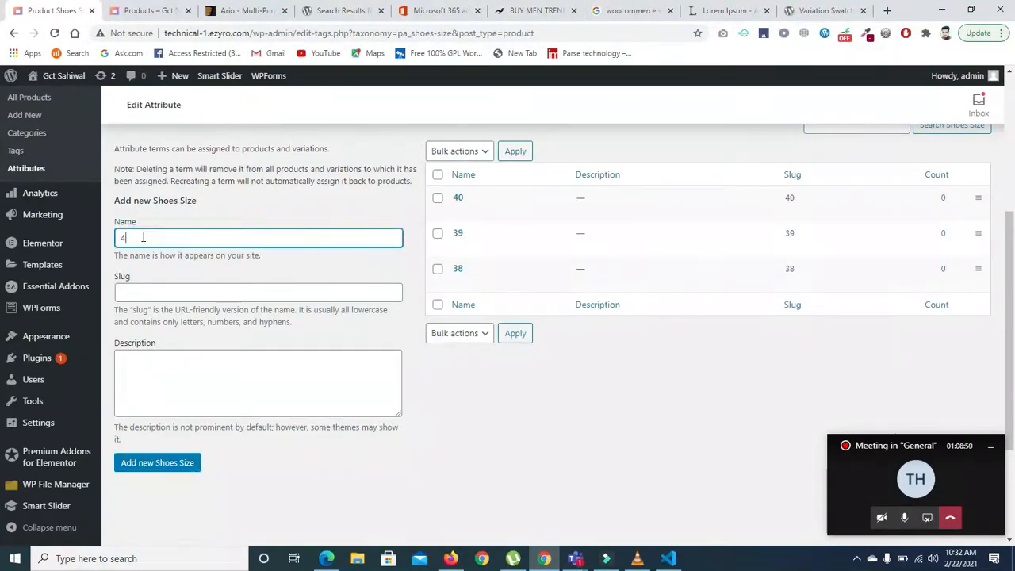
{"action": "left_click", "coordinate": [152, 464]}
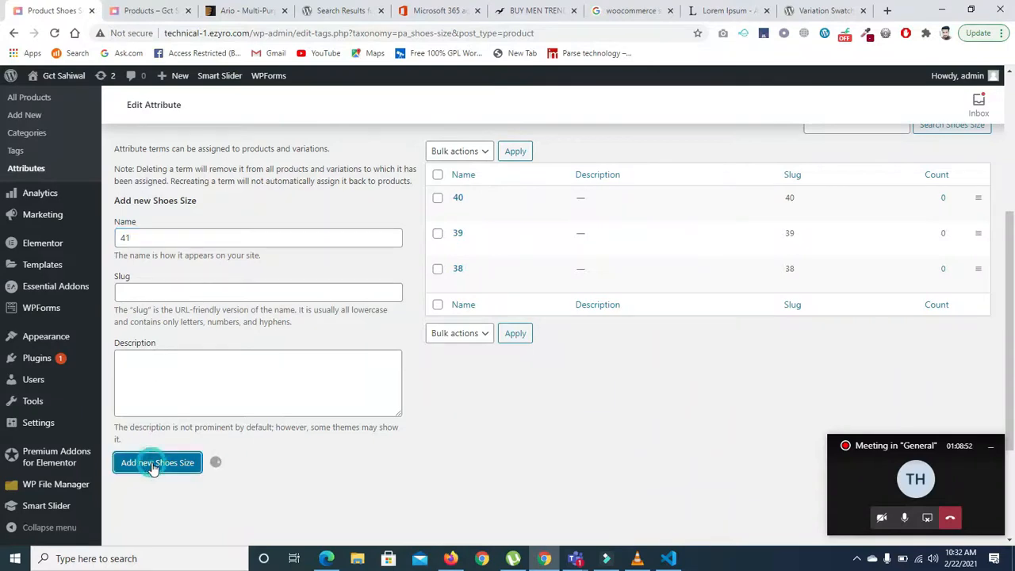
{"action": "left_click", "coordinate": [150, 236]}
{"action": "type", "text": "42"}
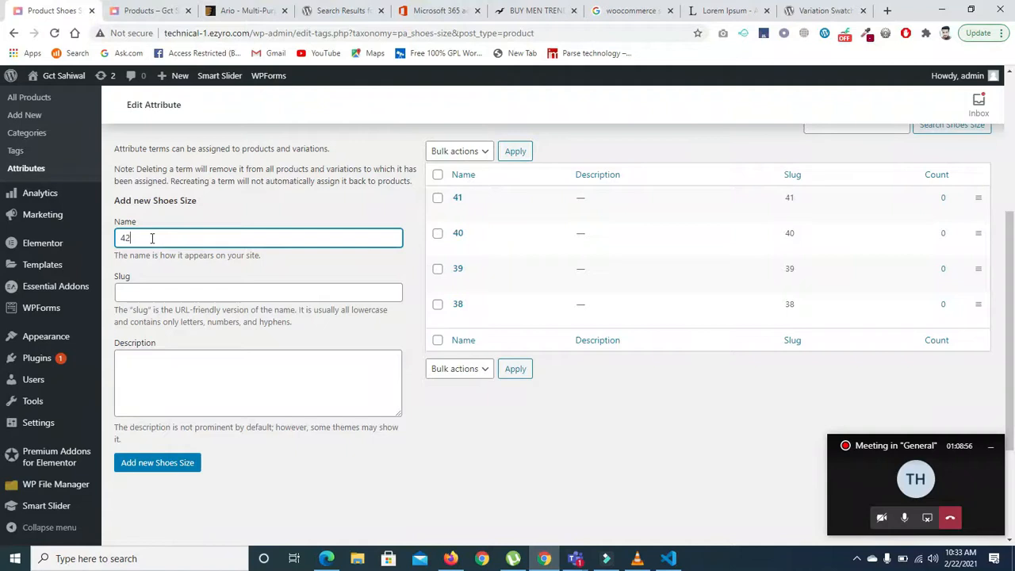
{"action": "left_click", "coordinate": [159, 466]}
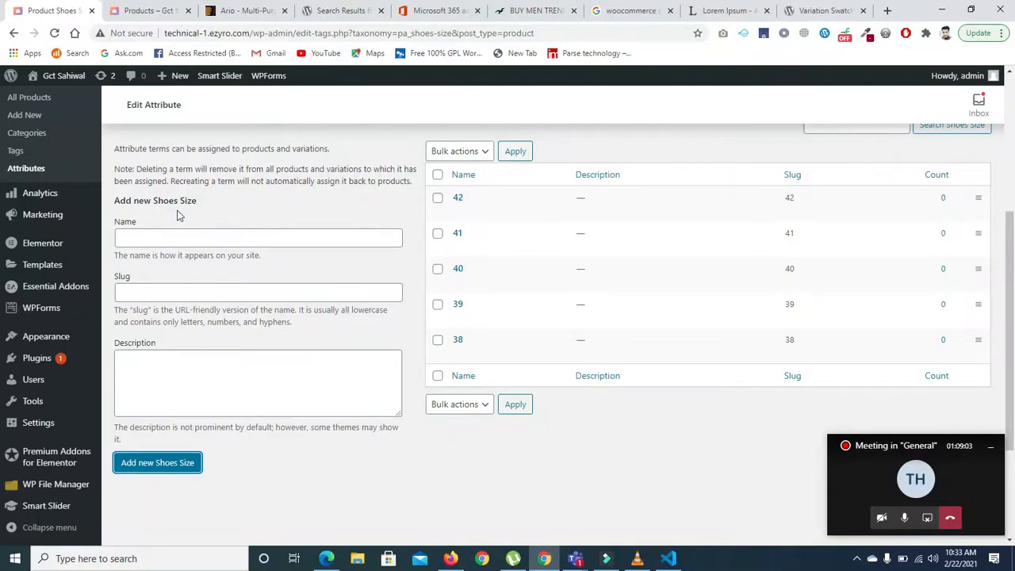
{"action": "left_click_drag", "start_coordinate": [1011, 285], "coordinate": [1013, 184]}
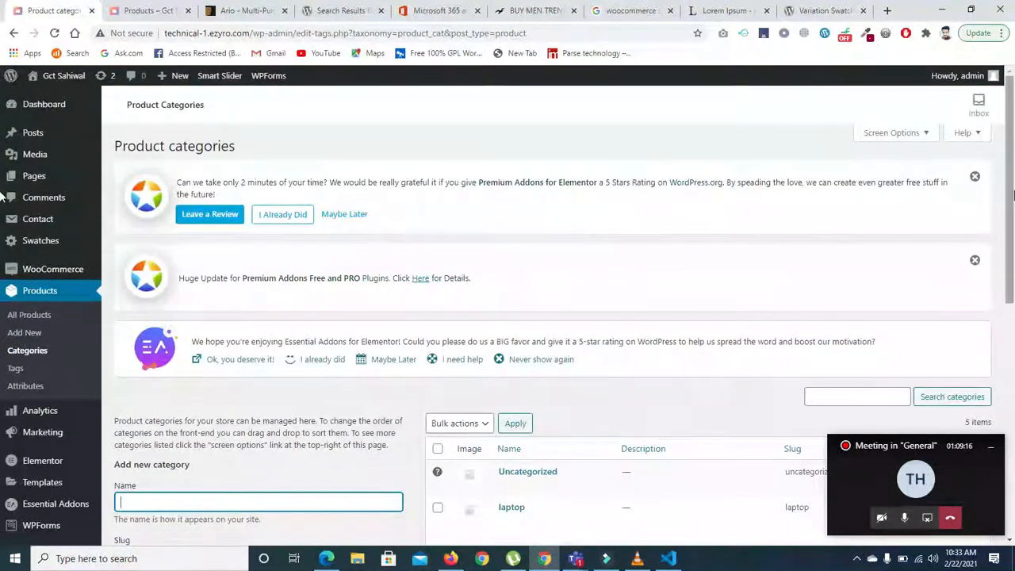
Add a 'vivo' product category with mobile as its parent category
{"action": "left_click_drag", "start_coordinate": [1013, 195], "coordinate": [1012, 325]}
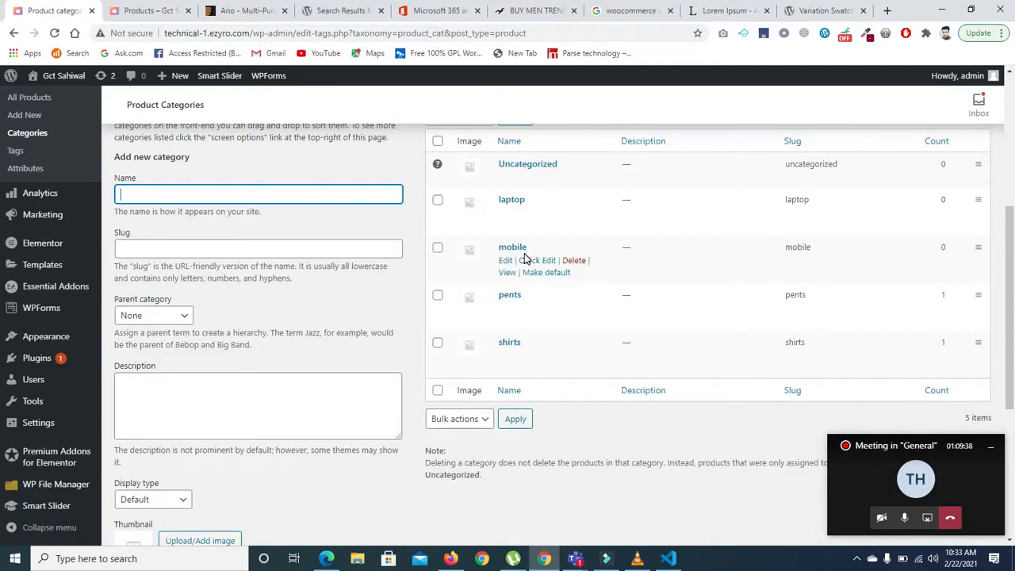
{"action": "left_click", "coordinate": [232, 197]}
{"action": "left_click", "coordinate": [209, 197]}
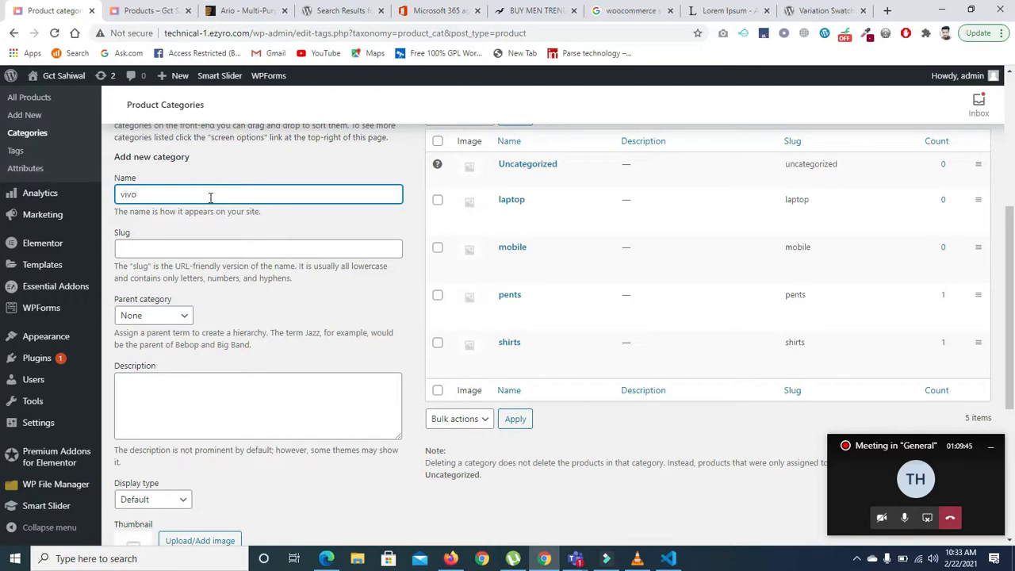
{"action": "left_click", "coordinate": [169, 316]}
{"action": "left_click", "coordinate": [138, 356]}
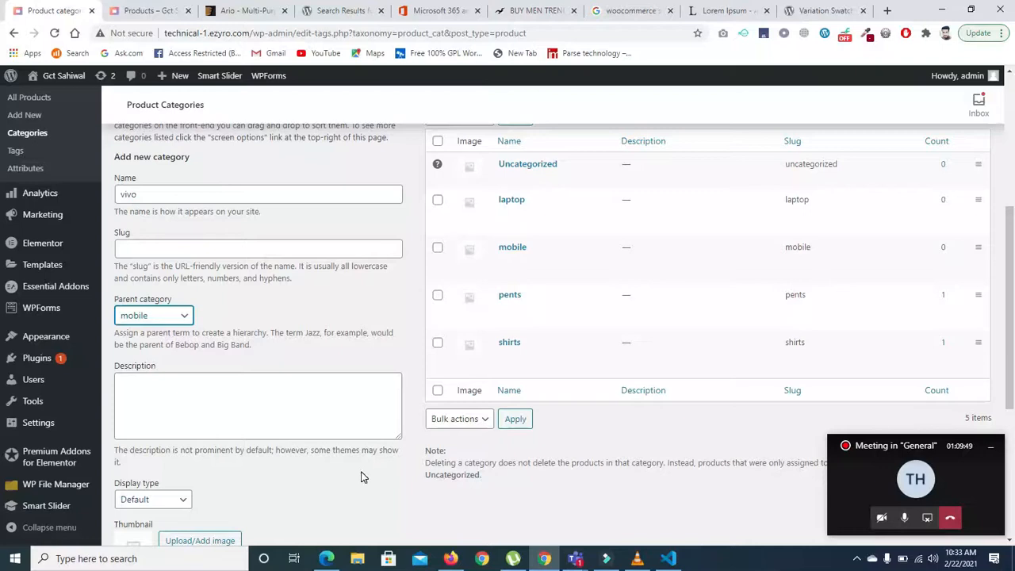
{"action": "left_click_drag", "start_coordinate": [1010, 316], "coordinate": [1014, 366]}
{"action": "left_click", "coordinate": [164, 482]}
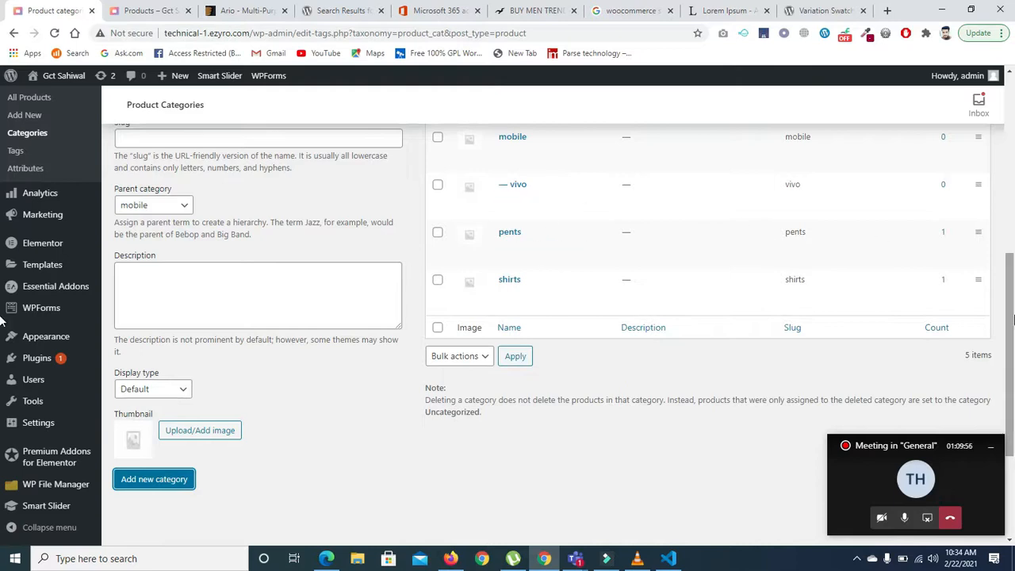
{"action": "scroll", "coordinate": [712, 245], "scroll_direction": "up", "scroll_amount": 1}
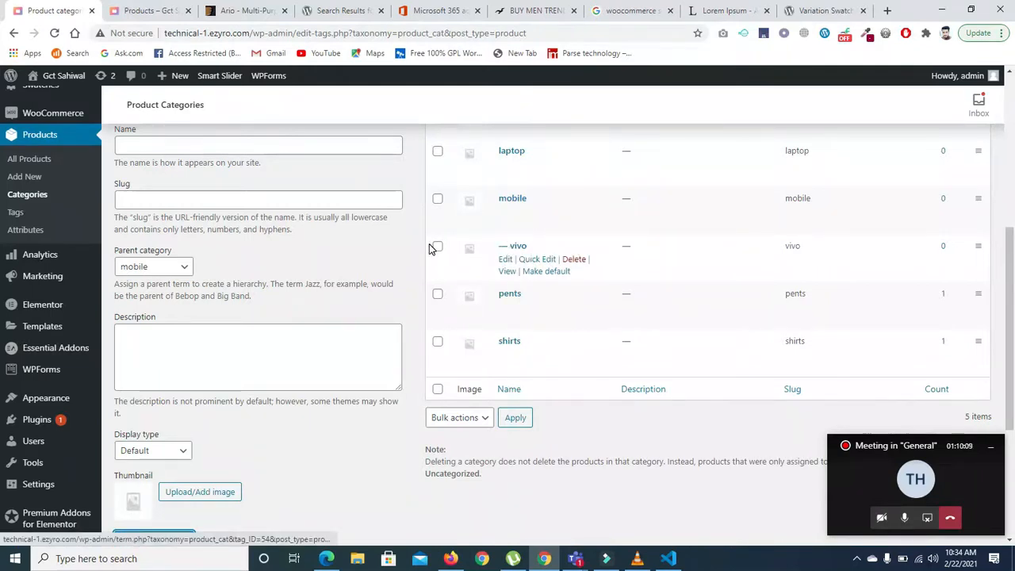
{"action": "left_click", "coordinate": [32, 162]}
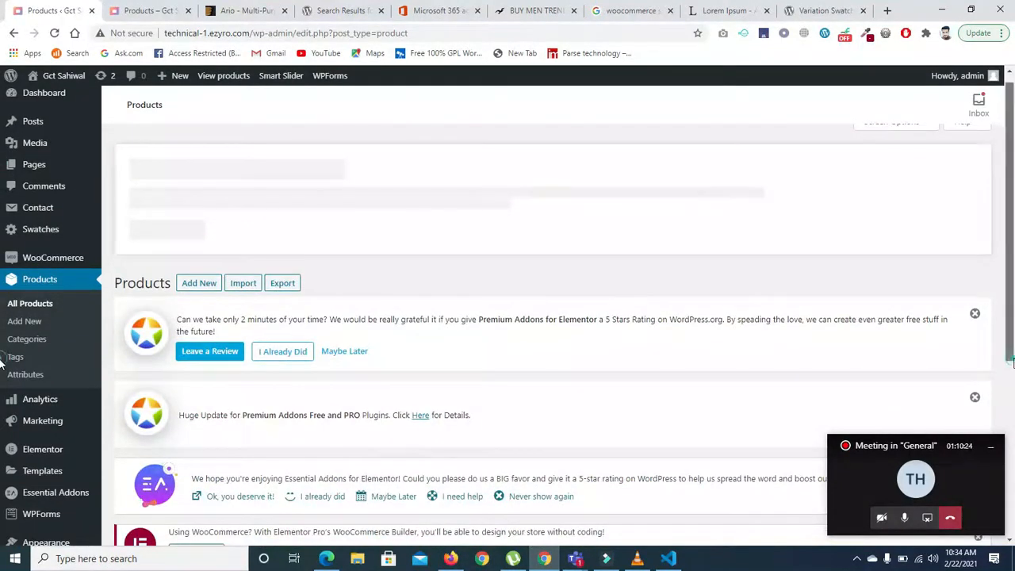
Open the jeans Pents product for editing and scroll to its Product categories box
{"action": "scroll", "coordinate": [490, 452], "scroll_direction": "down", "scroll_amount": 3}
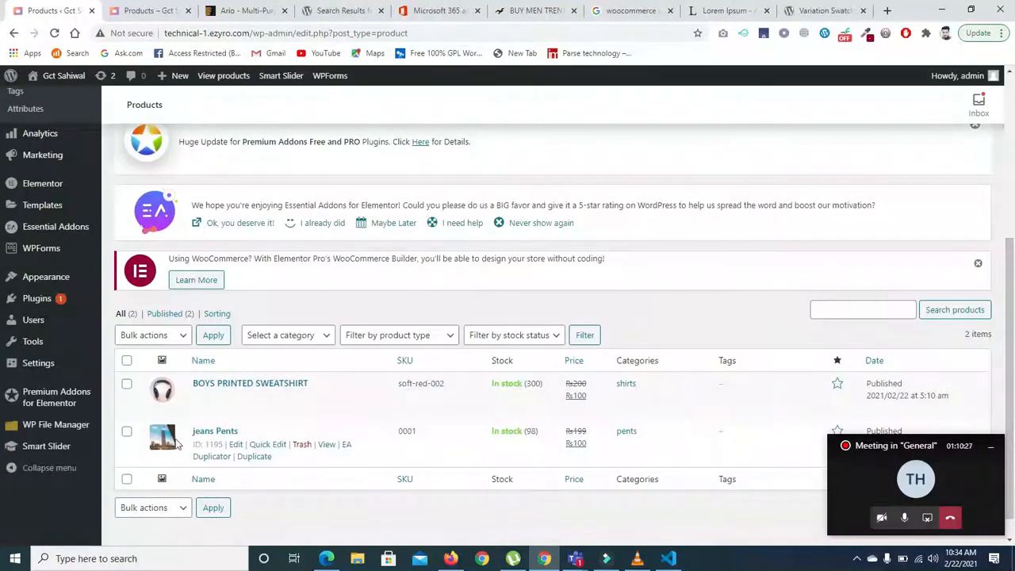
{"action": "left_click", "coordinate": [235, 445]}
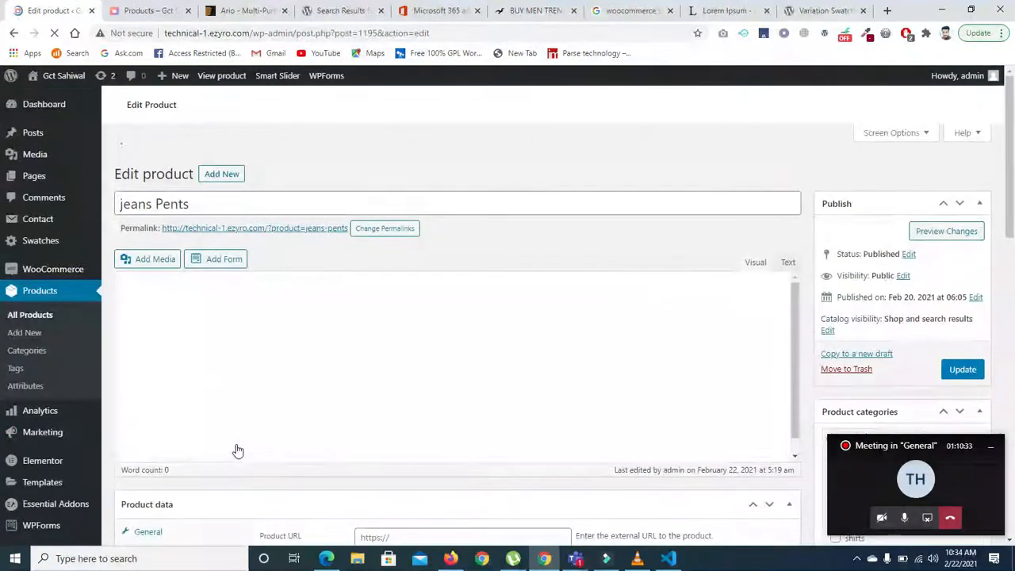
{"action": "left_click_drag", "start_coordinate": [1012, 140], "coordinate": [1013, 303]}
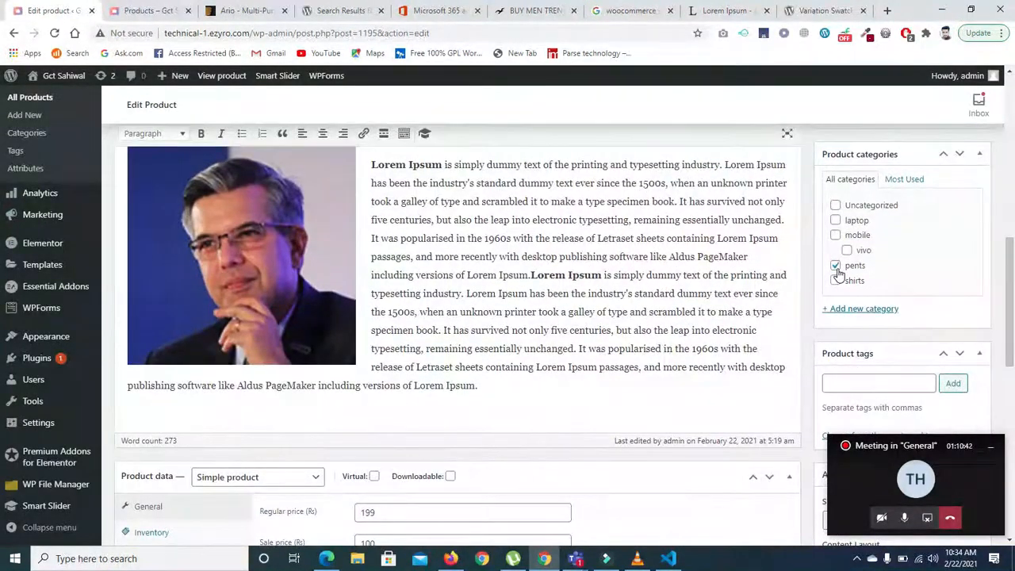
{"action": "left_click_drag", "start_coordinate": [1014, 274], "coordinate": [1013, 268]}
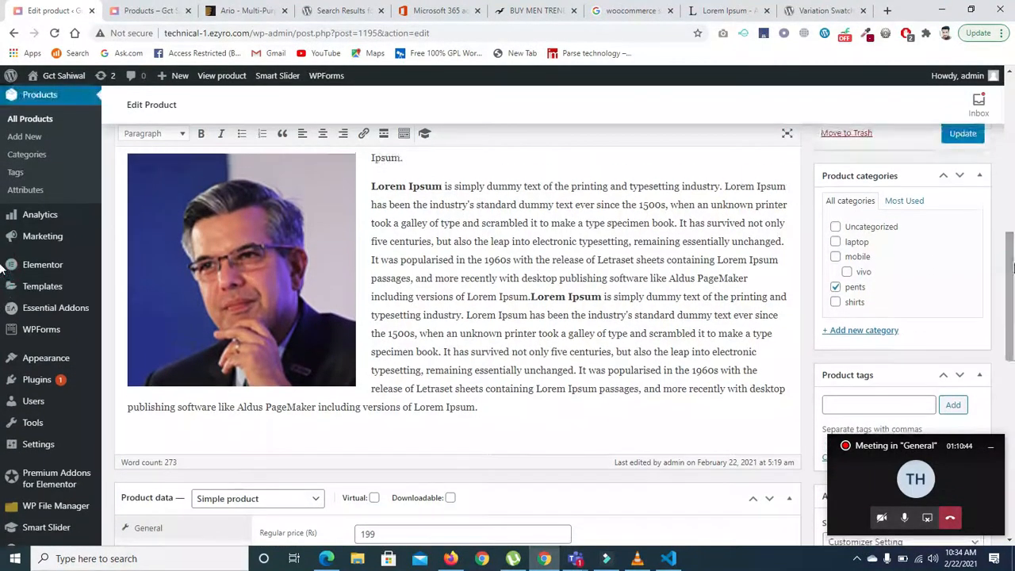
{"action": "left_click_drag", "start_coordinate": [937, 453], "coordinate": [954, 565]}
{"action": "left_click_drag", "start_coordinate": [1012, 337], "coordinate": [1012, 352]}
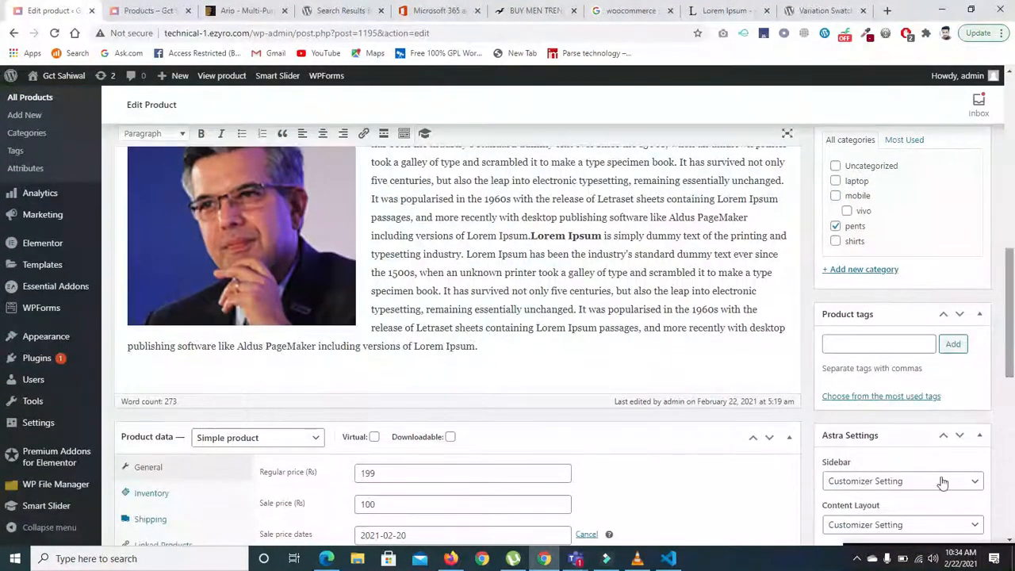
{"action": "left_click", "coordinate": [905, 545]}
{"action": "left_click", "coordinate": [863, 547]}
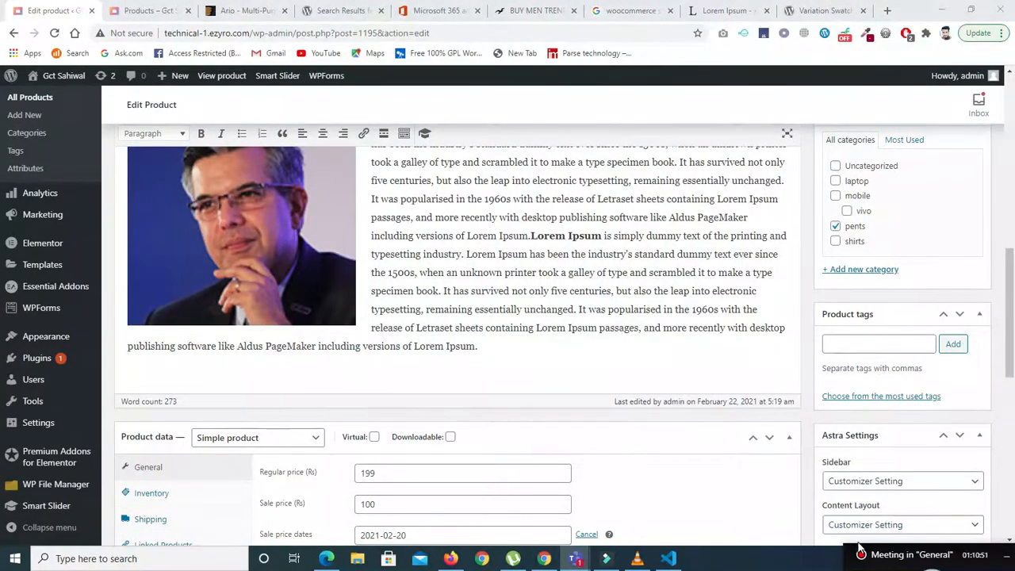
{"action": "left_click_drag", "start_coordinate": [850, 548], "coordinate": [849, 491]}
{"action": "scroll", "coordinate": [2, 309], "scroll_direction": "down", "scroll_amount": 1}
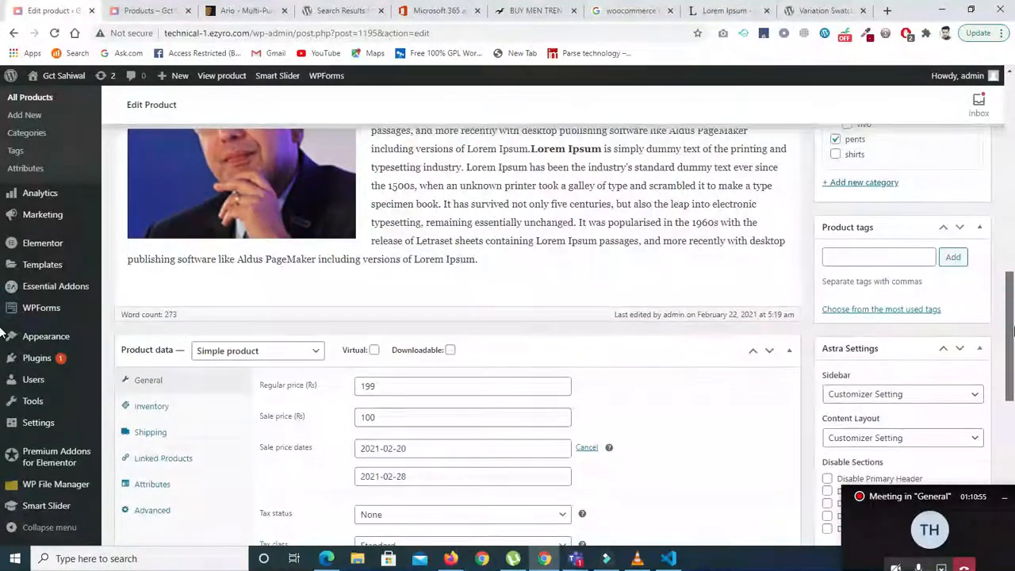
{"action": "scroll", "coordinate": [2, 309], "scroll_direction": "up", "scroll_amount": 1}
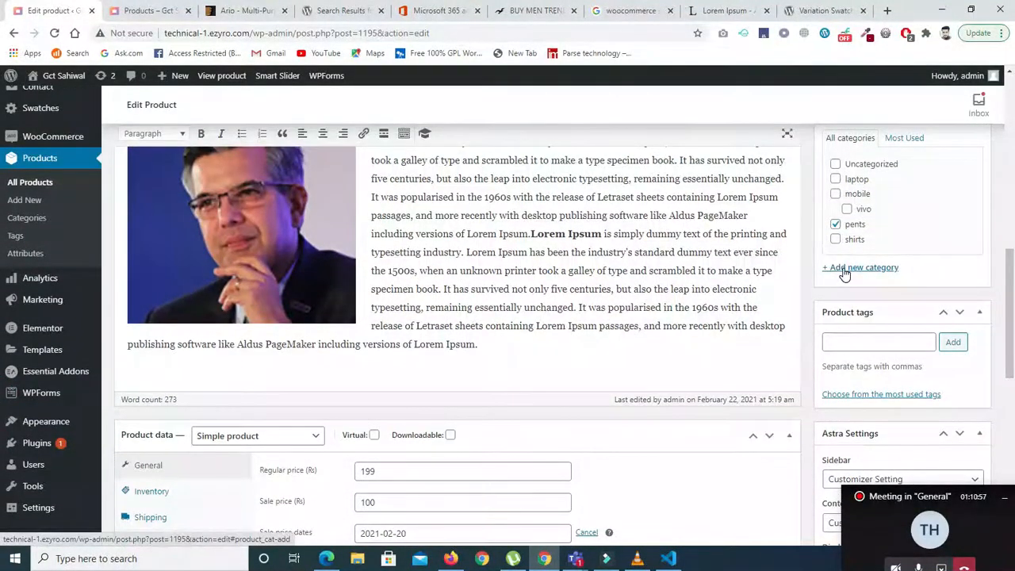
{"action": "left_click_drag", "start_coordinate": [1009, 287], "coordinate": [1010, 280]}
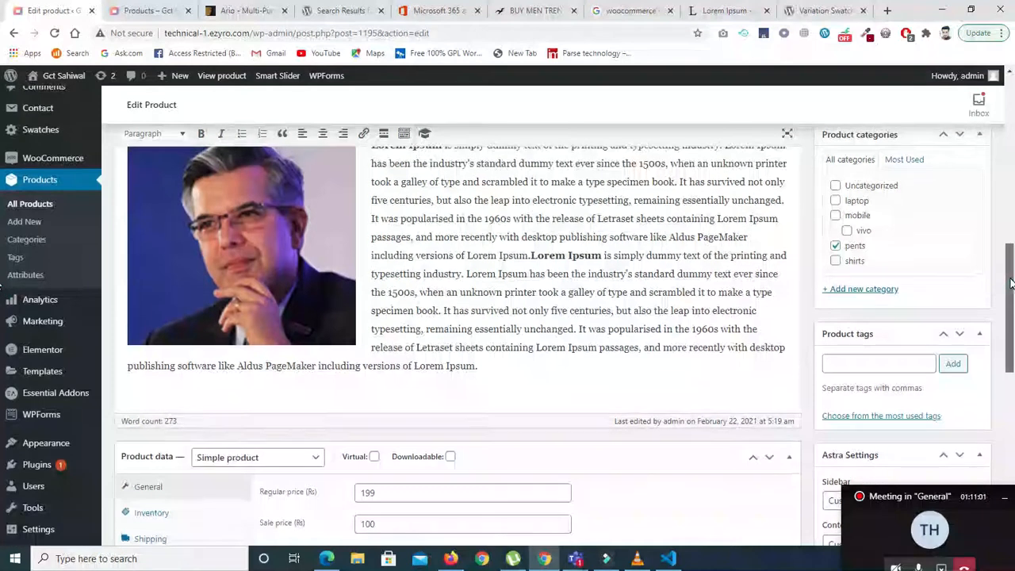
Add samsung, oppo and techno categories, each with mobile as parent
{"action": "left_click", "coordinate": [885, 291]}
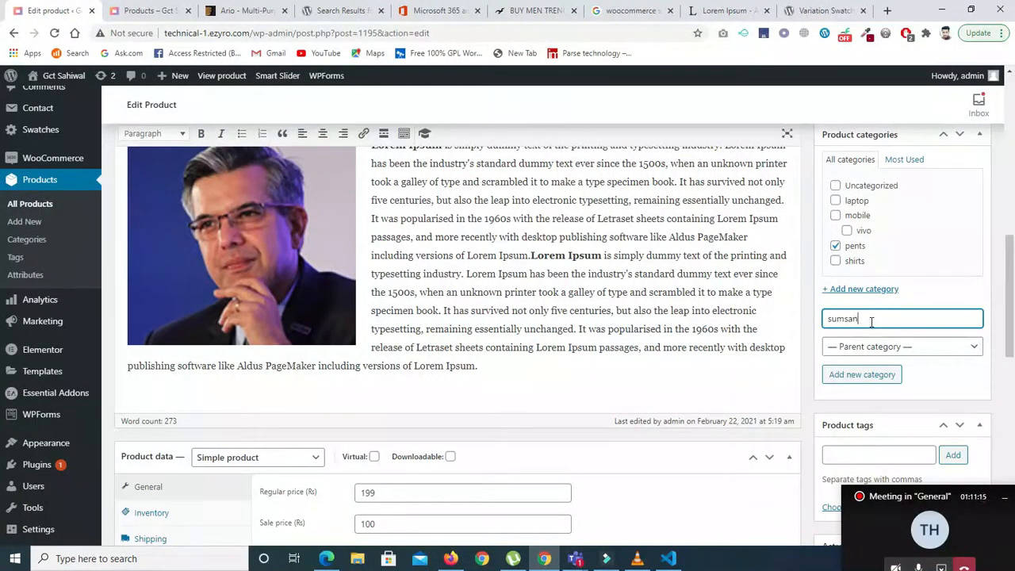
{"action": "left_click", "coordinate": [874, 349]}
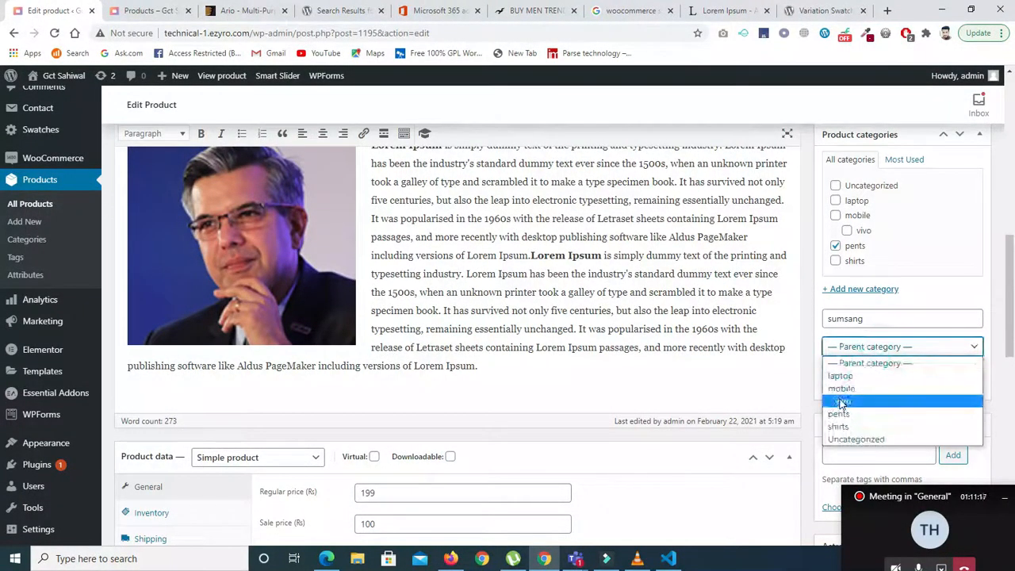
{"action": "left_click", "coordinate": [839, 398]}
{"action": "left_click", "coordinate": [859, 373]}
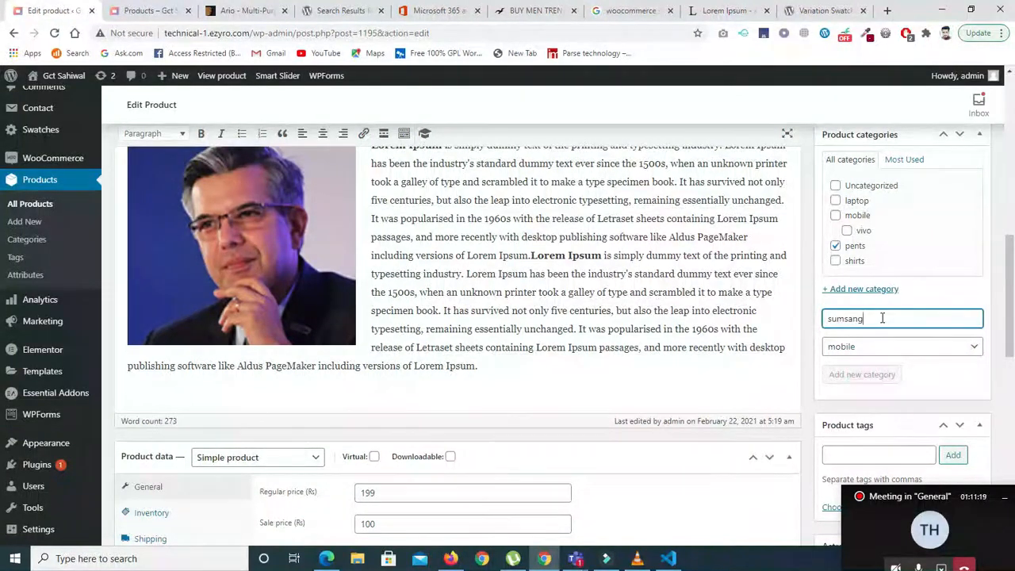
{"action": "left_click", "coordinate": [872, 361]}
{"action": "left_click", "coordinate": [850, 399]}
{"action": "left_click", "coordinate": [848, 392]}
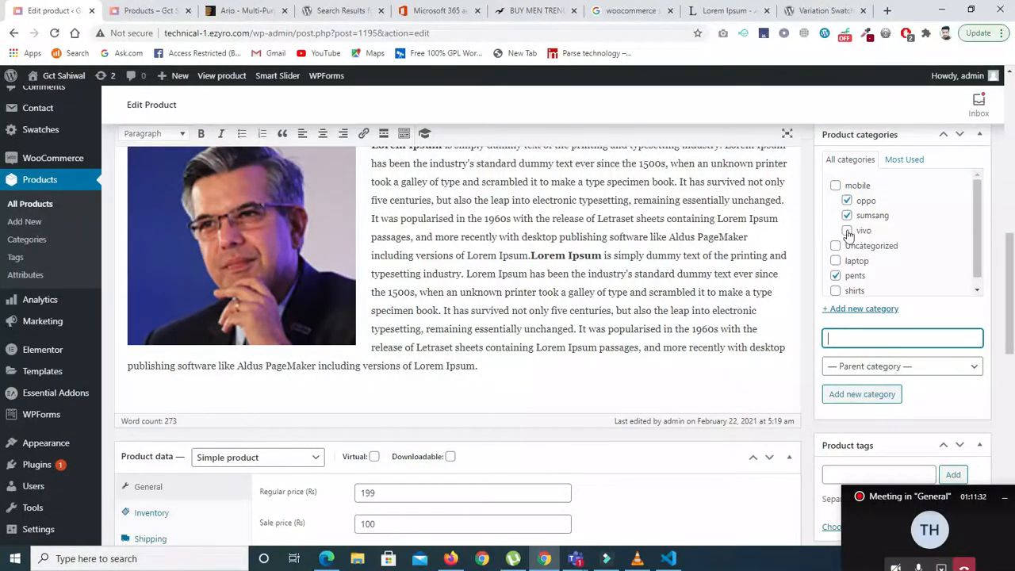
{"action": "left_click", "coordinate": [860, 366]}
{"action": "left_click", "coordinate": [848, 336]}
{"action": "left_click", "coordinate": [853, 366]}
{"action": "left_click", "coordinate": [841, 402]}
{"action": "left_click", "coordinate": [848, 397]}
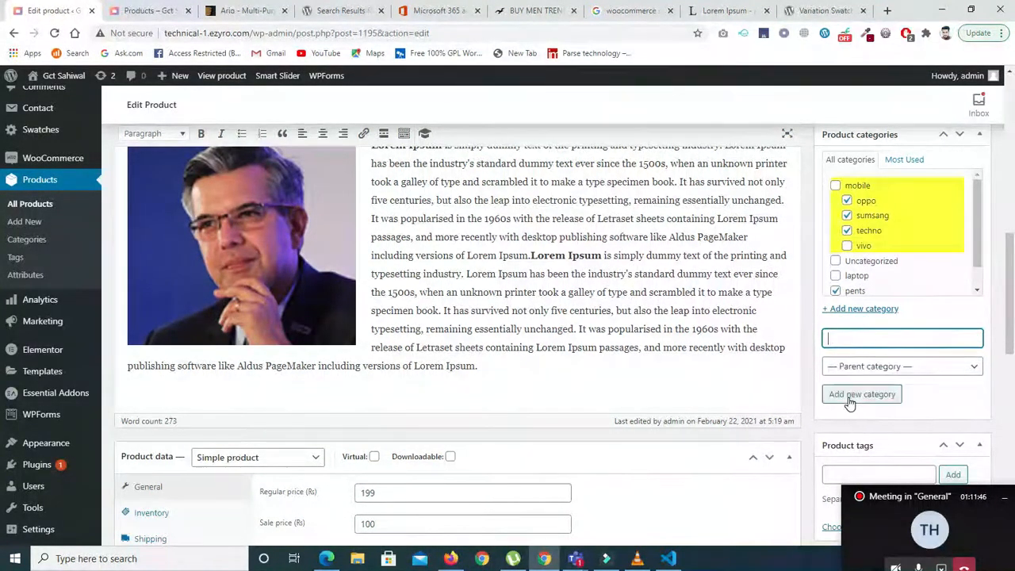
Add hp and dell categories under laptop, then return to the products list
{"action": "left_click", "coordinate": [851, 338]}
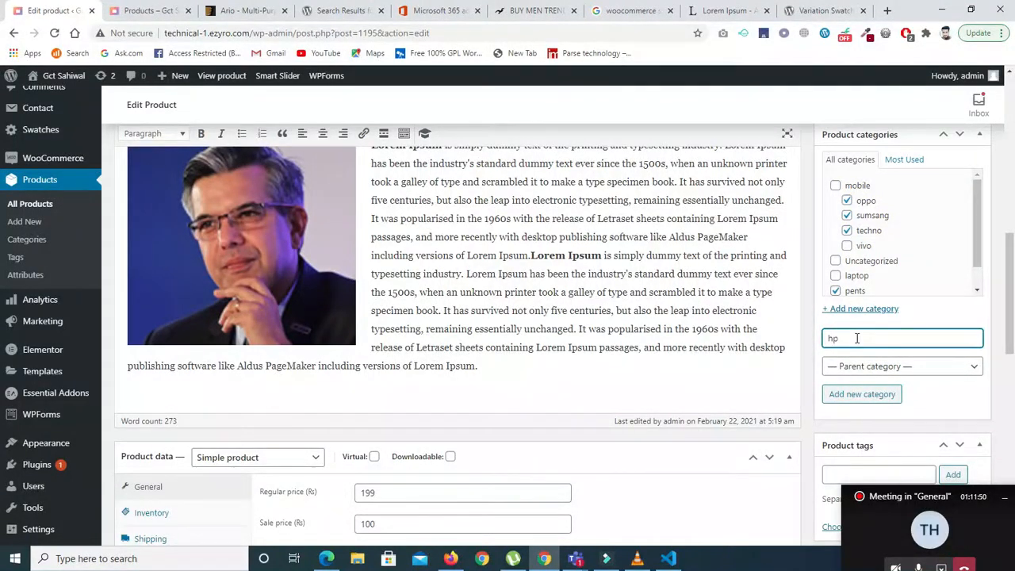
{"action": "left_click", "coordinate": [863, 367]}
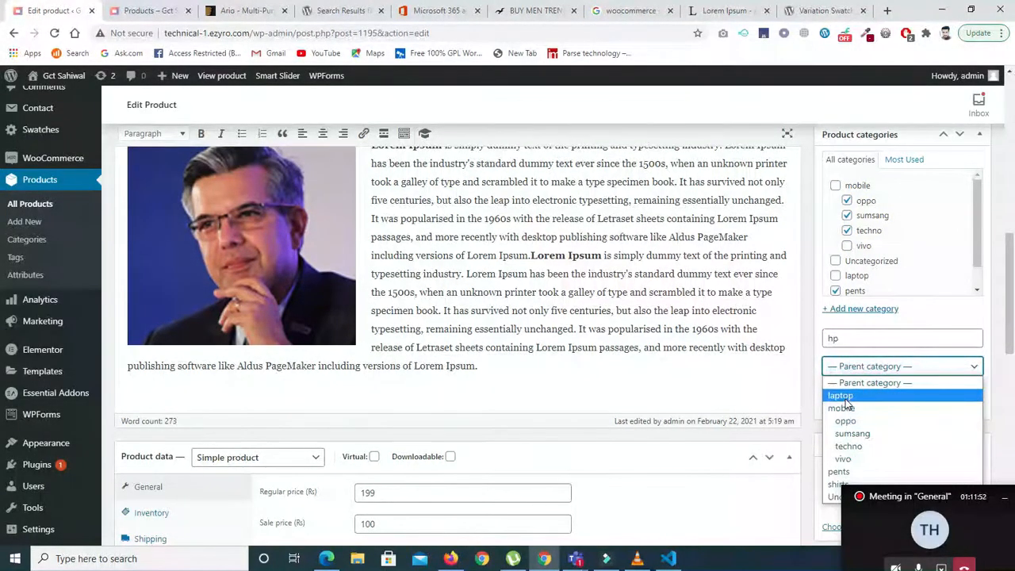
{"action": "left_click", "coordinate": [840, 395]}
{"action": "left_click", "coordinate": [846, 396]}
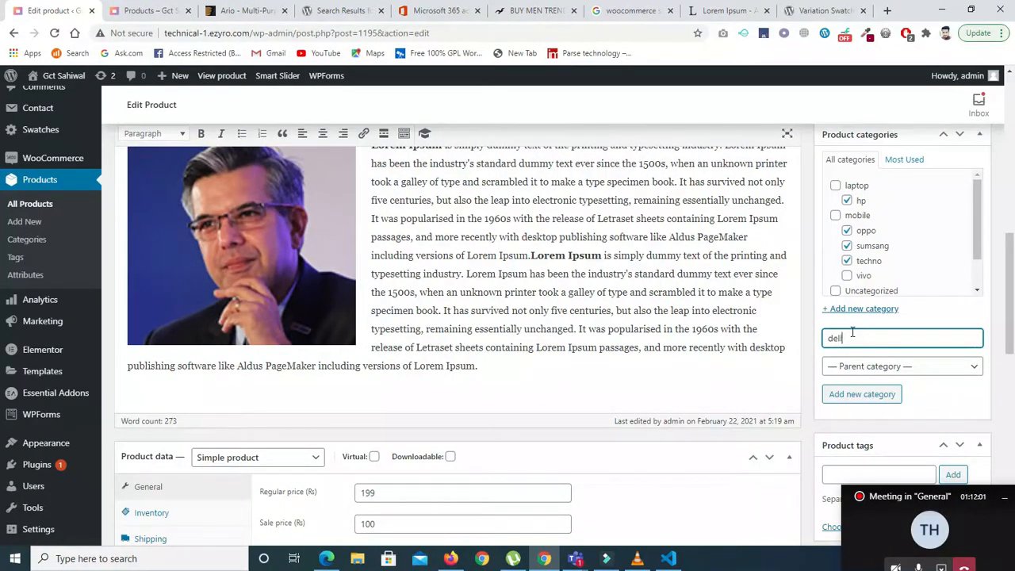
{"action": "left_click", "coordinate": [857, 368]}
{"action": "left_click", "coordinate": [849, 395]}
{"action": "left_click", "coordinate": [851, 391]}
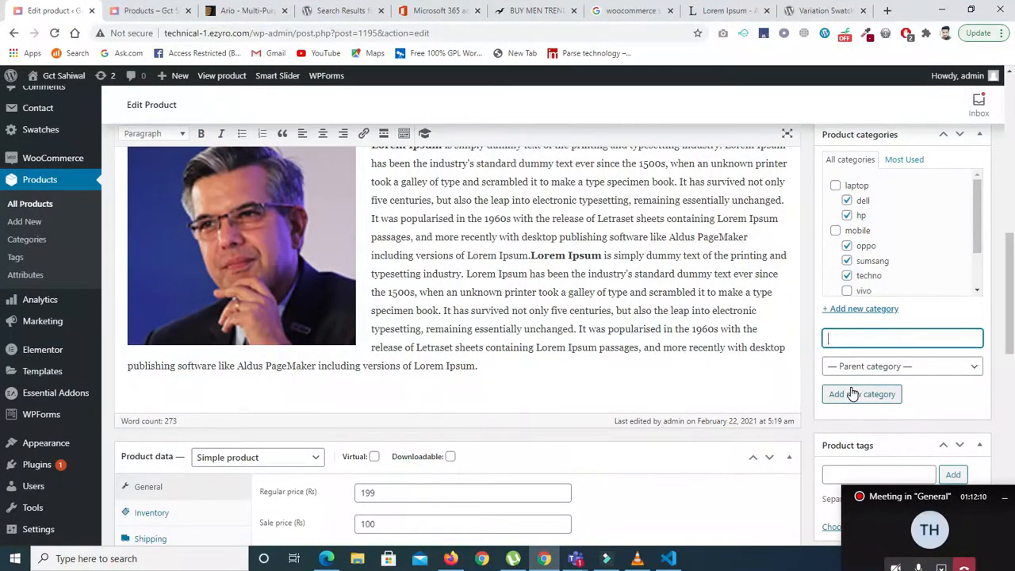
{"action": "left_click_drag", "start_coordinate": [1010, 272], "coordinate": [1013, 141]}
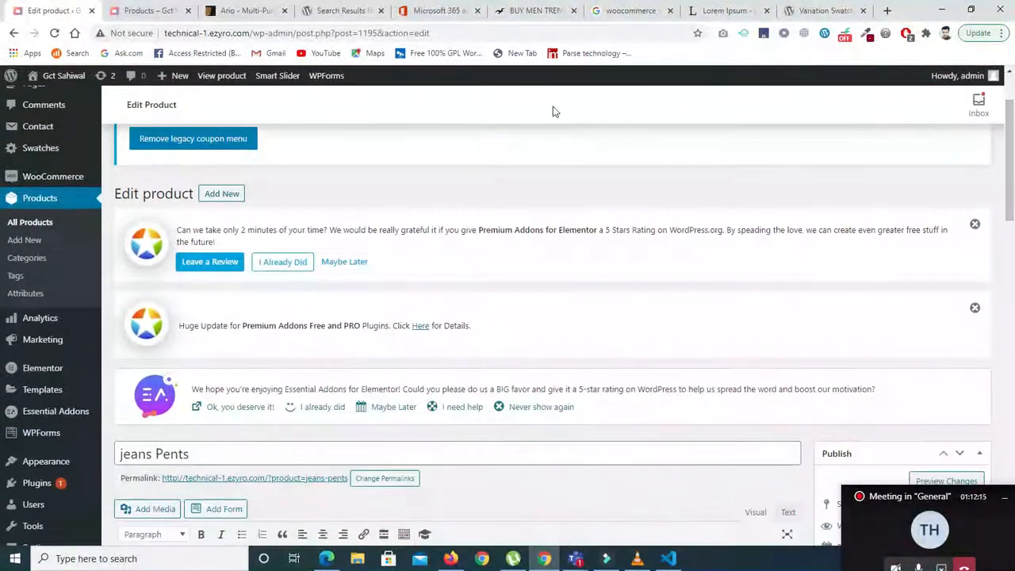
{"action": "left_click", "coordinate": [27, 205]}
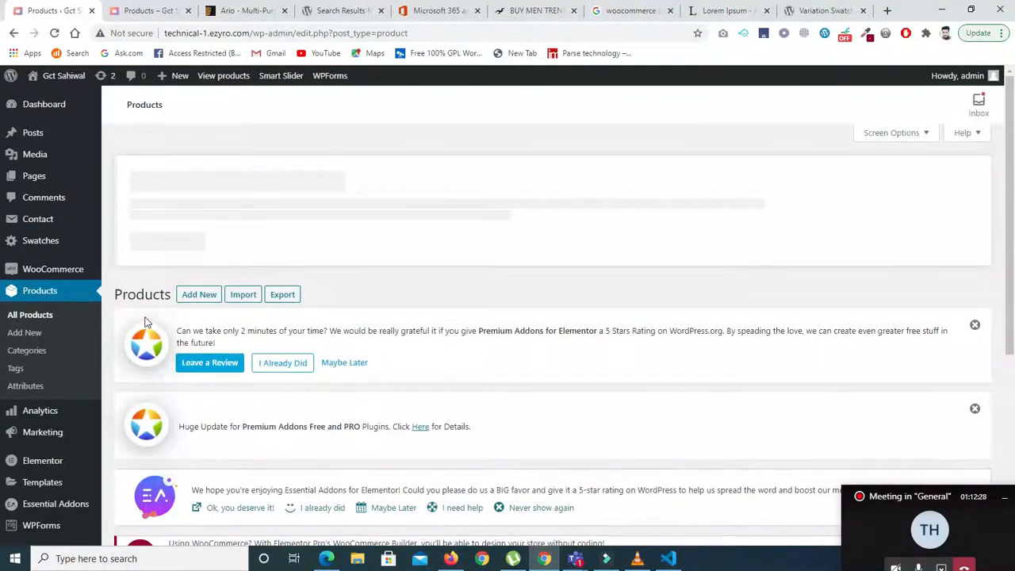
{"action": "left_click", "coordinate": [199, 295]}
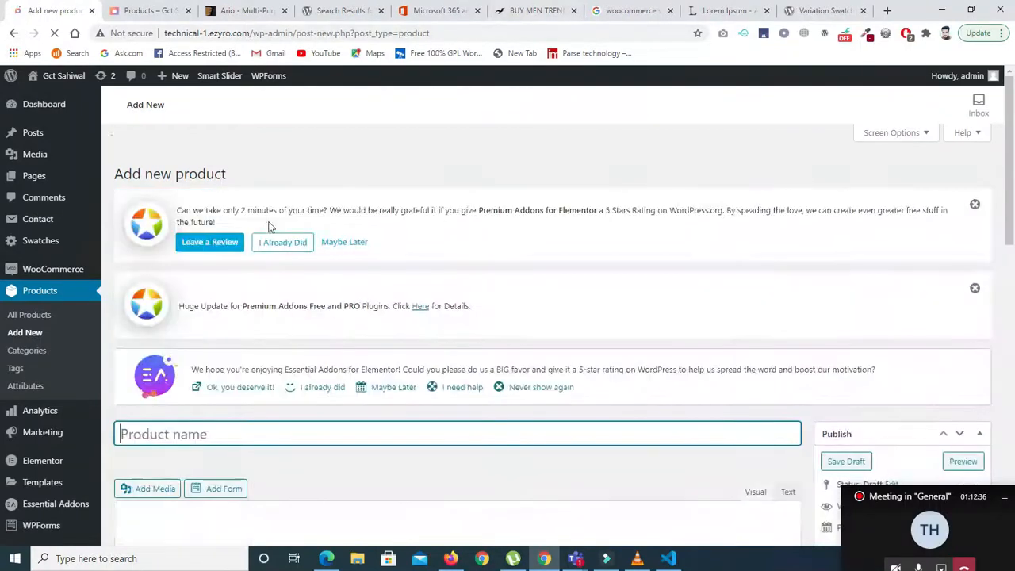
Replace the product name with 'formal shoes'
{"action": "scroll", "coordinate": [2, 273], "scroll_direction": "down", "scroll_amount": 3}
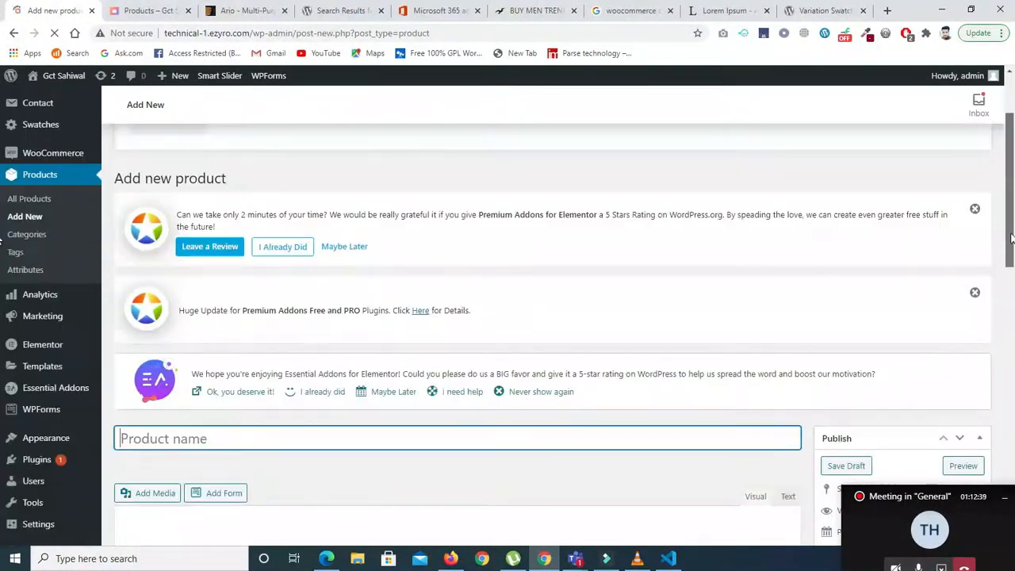
{"action": "scroll", "coordinate": [2, 289], "scroll_direction": "down", "scroll_amount": 2}
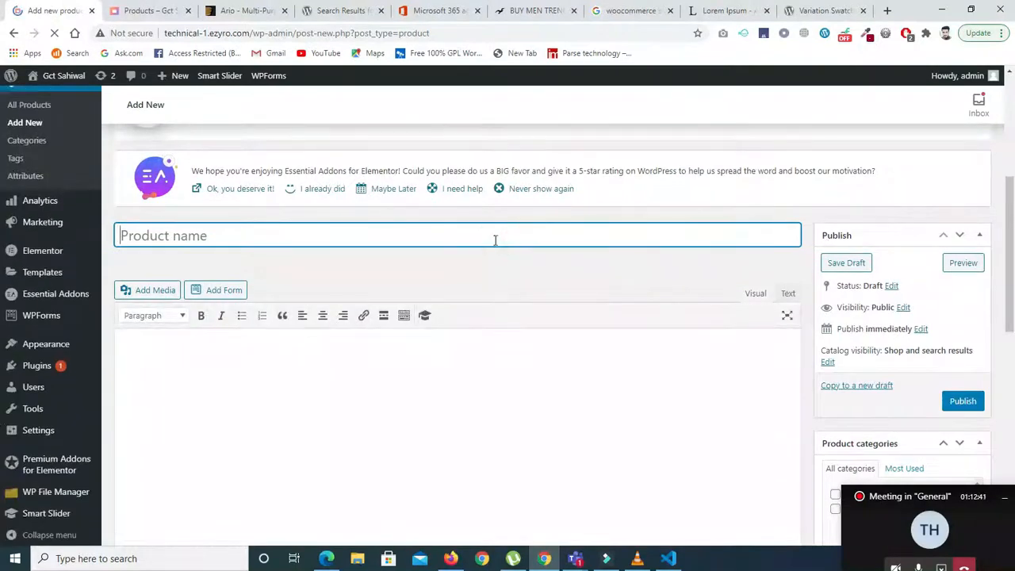
{"action": "type", "text": "mo"}
{"action": "key", "text": "BackSpace"}
{"action": "key", "text": "BackSpace"}
{"action": "type", "text": "vivo mobvile"}
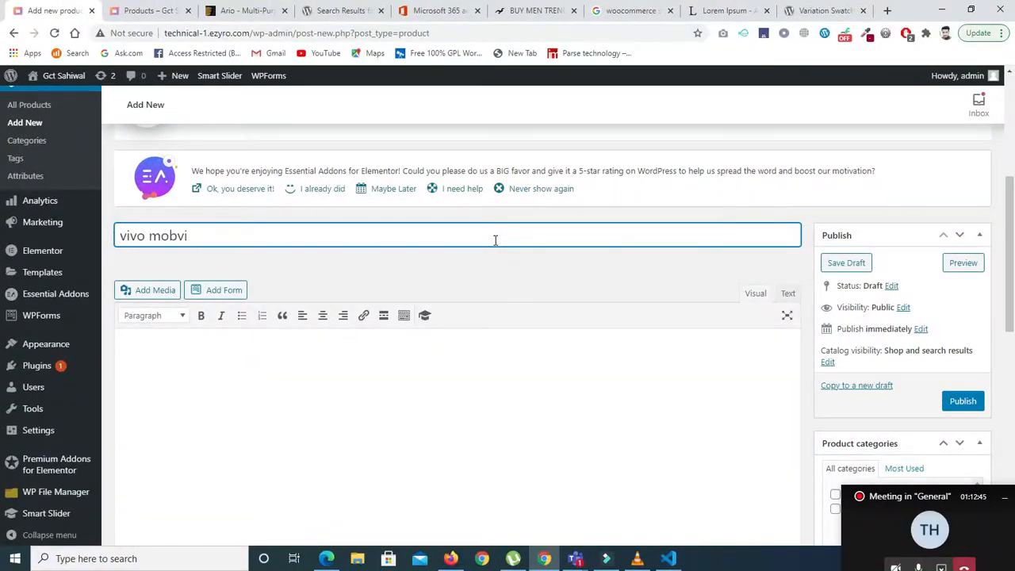
{"action": "key", "text": "BackSpace"}
{"action": "key", "text": "BackSpace"}
{"action": "key", "text": "BackSpace"}
{"action": "key", "text": "BackSpace"}
{"action": "key", "text": "BackSpace"}
{"action": "key", "text": "BackSpace"}
{"action": "key", "text": "BackSpace"}
{"action": "key", "text": "BackSpace"}
{"action": "key", "text": "BackSpace"}
{"action": "key", "text": "BackSpace"}
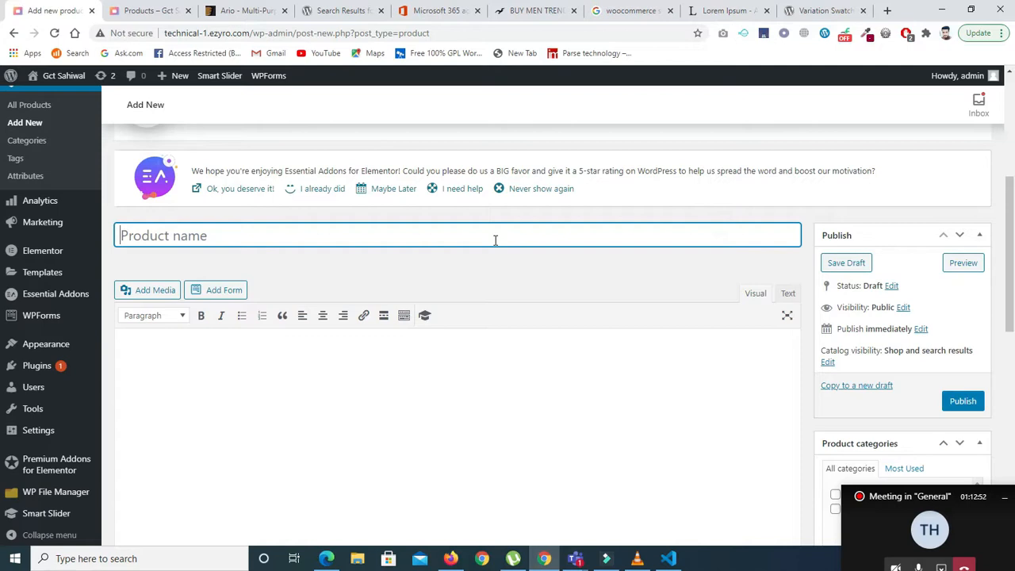
{"action": "type", "text": "form"}
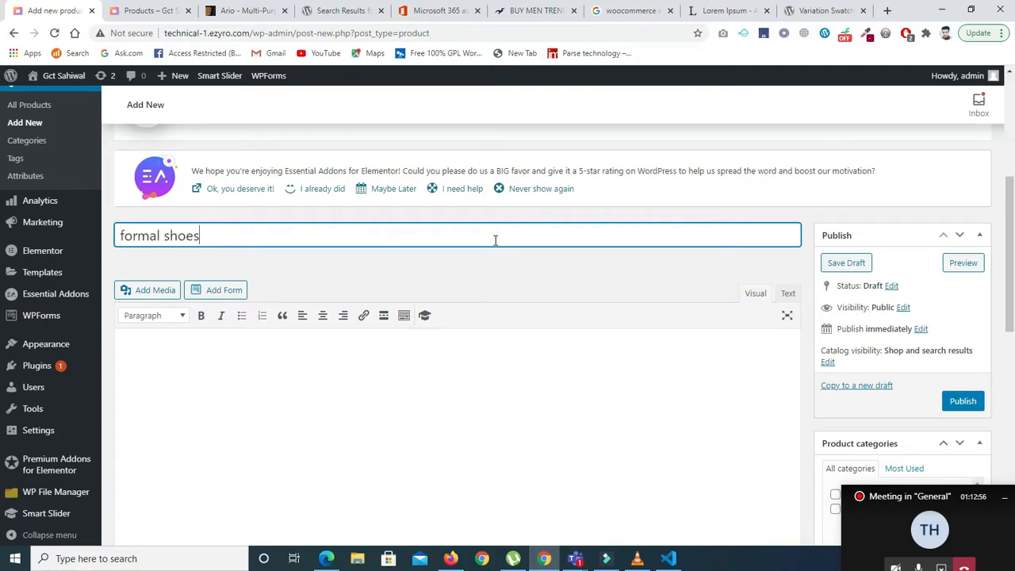
{"action": "type", "text": "al shoes"}
{"action": "scroll", "coordinate": [410, 311], "scroll_direction": "down", "scroll_amount": 1}
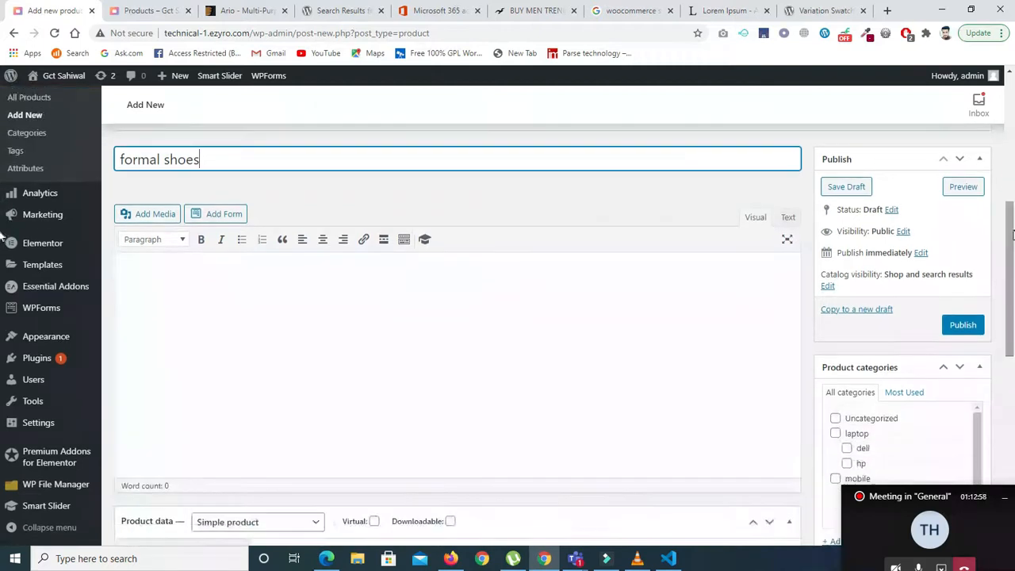
Clear the product description and select the first paragraph on lipsum.com
{"action": "left_click", "coordinate": [410, 311]}
{"action": "type", "text": "woocommerc"}
{"action": "key", "text": "BackSpace"}
{"action": "key", "text": "BackSpace"}
{"action": "key", "text": "BackSpace"}
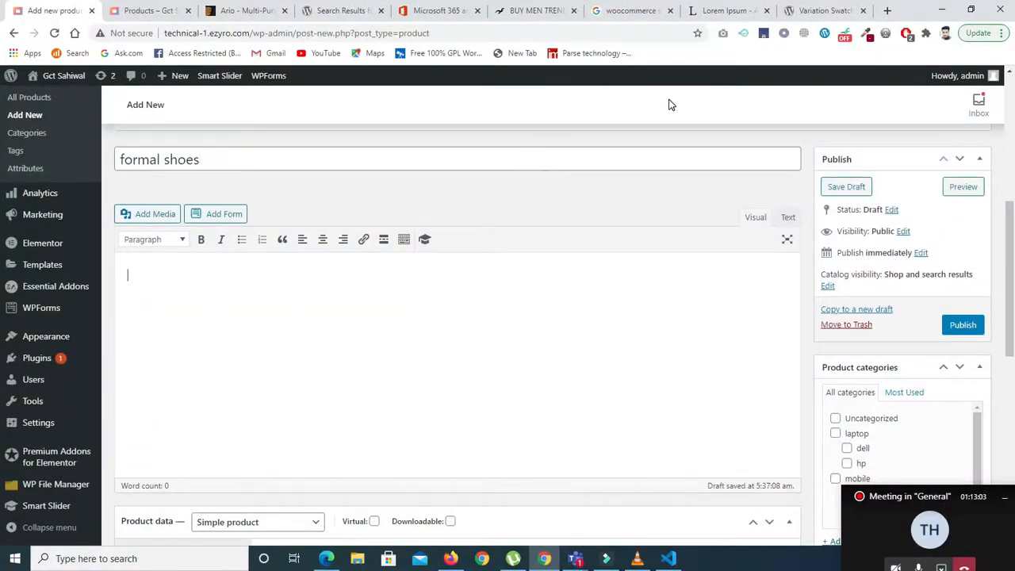
{"action": "left_click", "coordinate": [288, 318]}
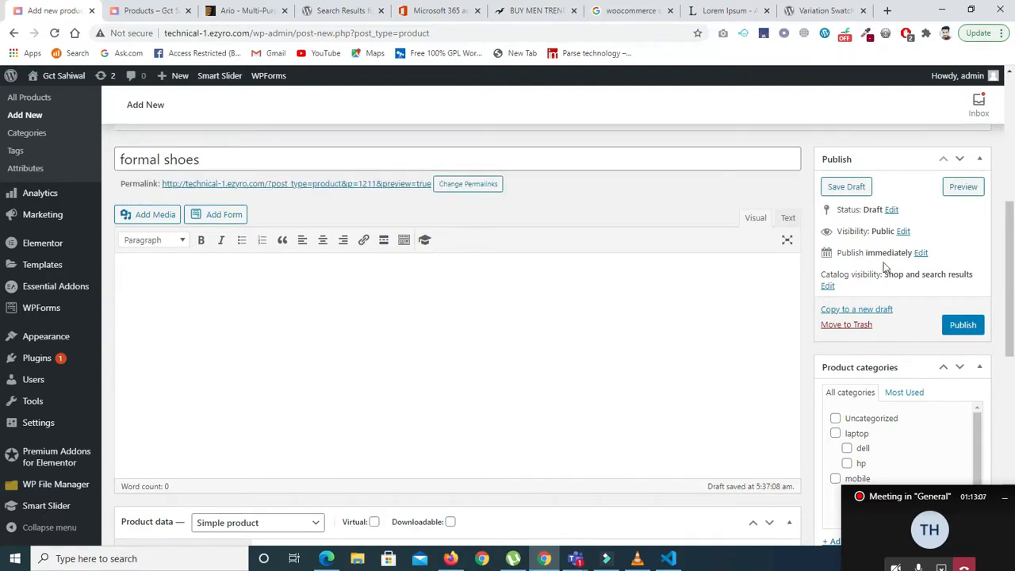
{"action": "left_click", "coordinate": [738, 10]}
{"action": "triple_click", "coordinate": [369, 378]}
{"action": "key", "text": "ctrl+c"}
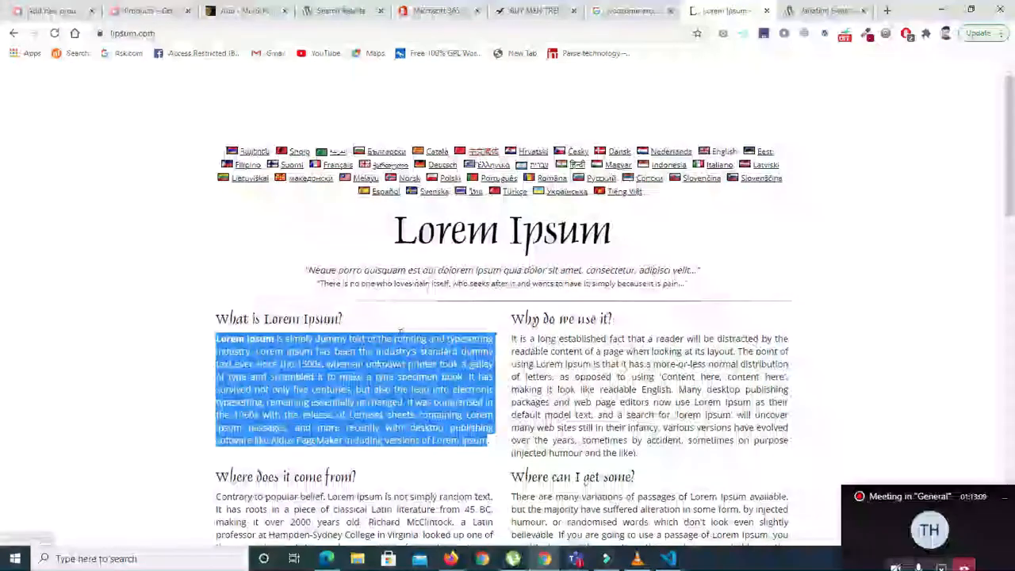
Glance at the Breakout bag page, then return to the formal shoes product editor
{"action": "left_click", "coordinate": [54, 10]}
{"action": "left_click", "coordinate": [524, 11]}
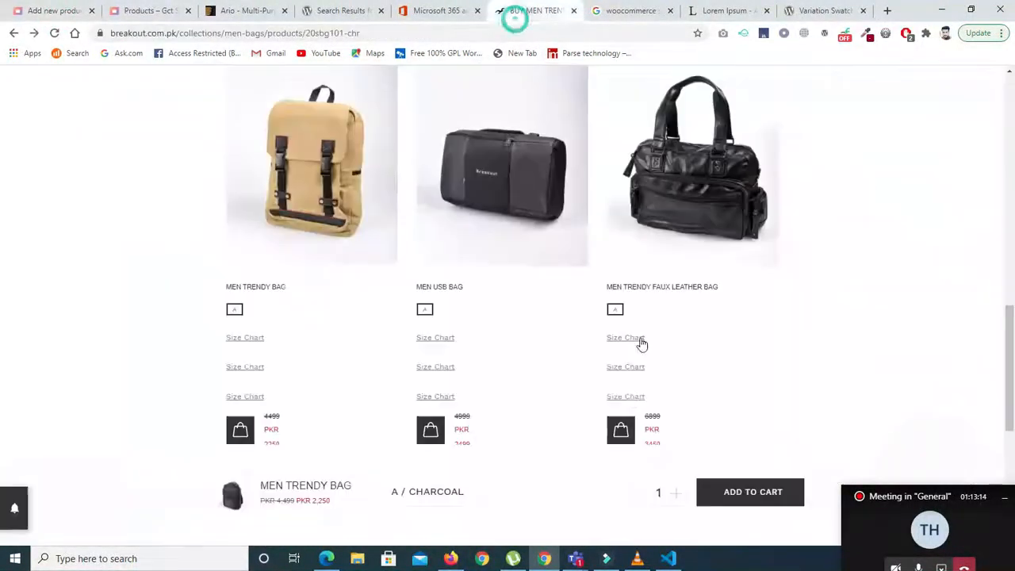
{"action": "left_click_drag", "start_coordinate": [1011, 332], "coordinate": [1014, 170]}
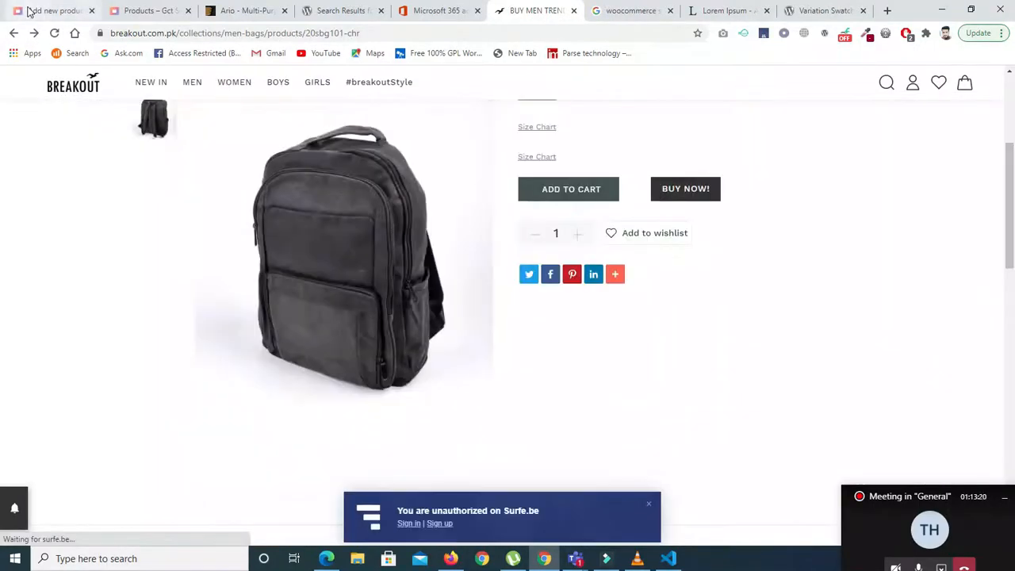
{"action": "left_click", "coordinate": [29, 11]}
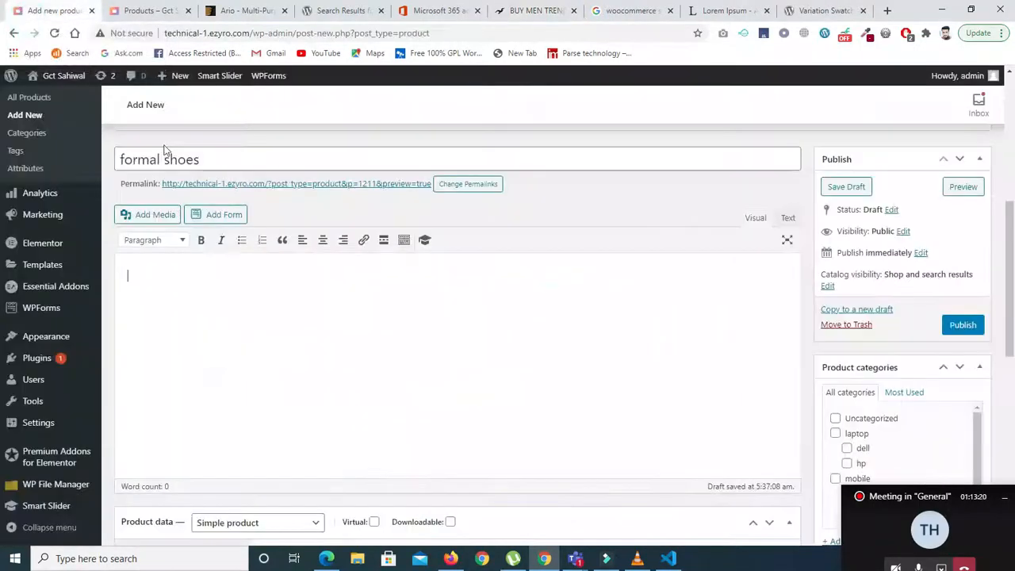
Paste the Lorem Ipsum paragraph into the product description, then bring up the product type list
{"action": "left_click", "coordinate": [232, 275]}
{"action": "key", "text": "ctrl+v"}
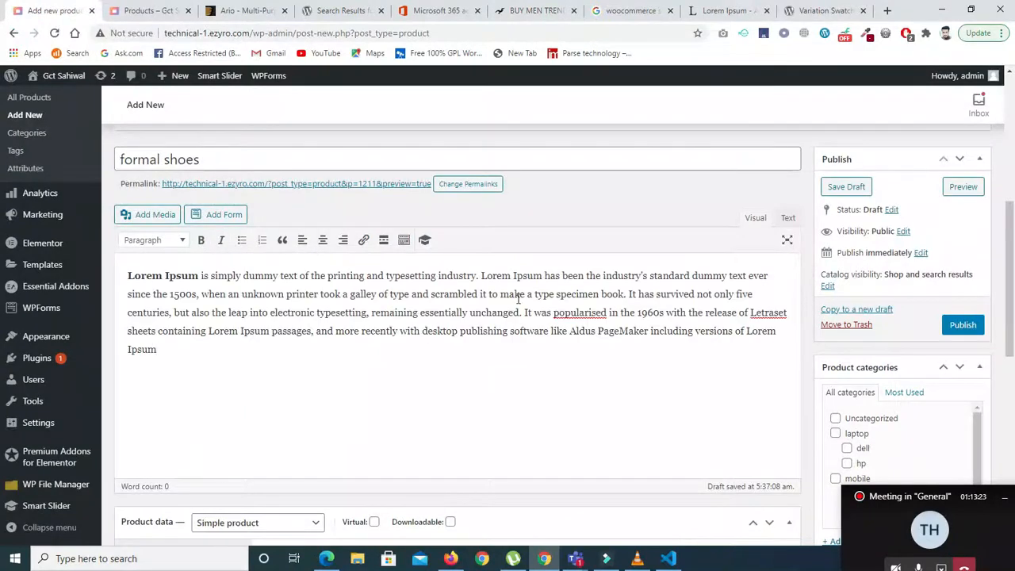
{"action": "scroll", "coordinate": [3, 265], "scroll_direction": "down", "scroll_amount": 1}
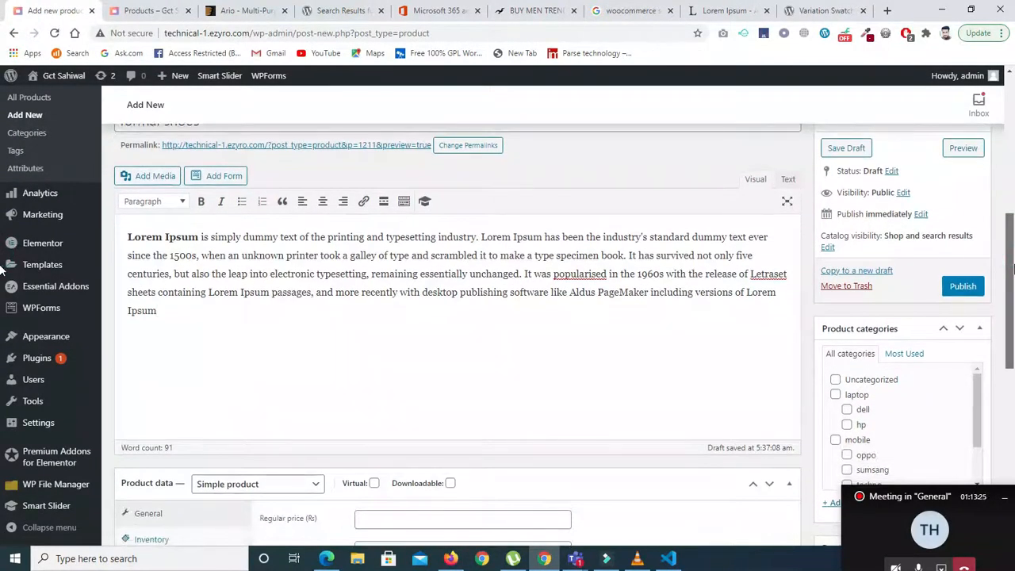
{"action": "scroll", "coordinate": [3, 268], "scroll_direction": "down", "scroll_amount": 4}
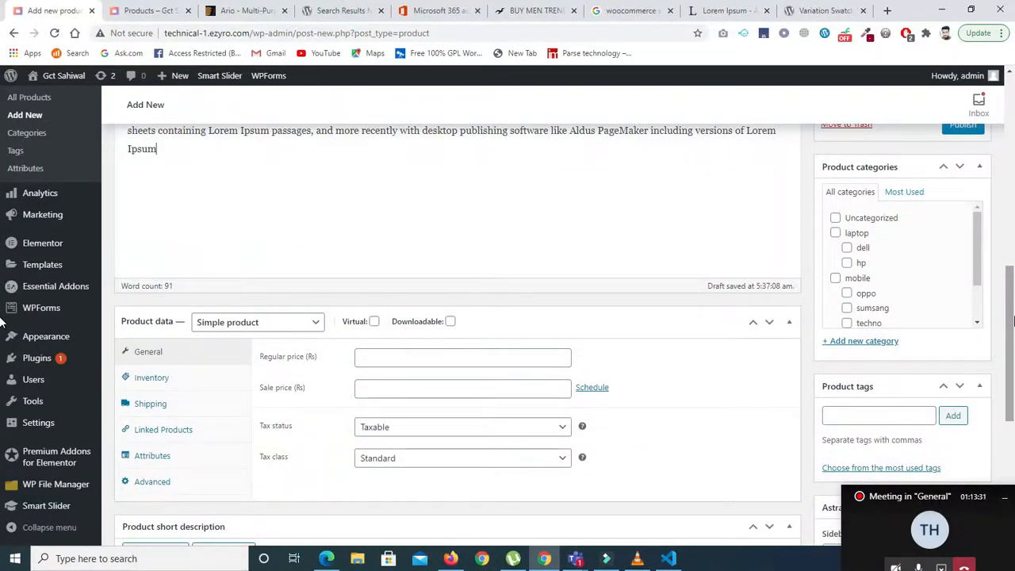
{"action": "scroll", "coordinate": [3, 326], "scroll_direction": "down", "scroll_amount": 1}
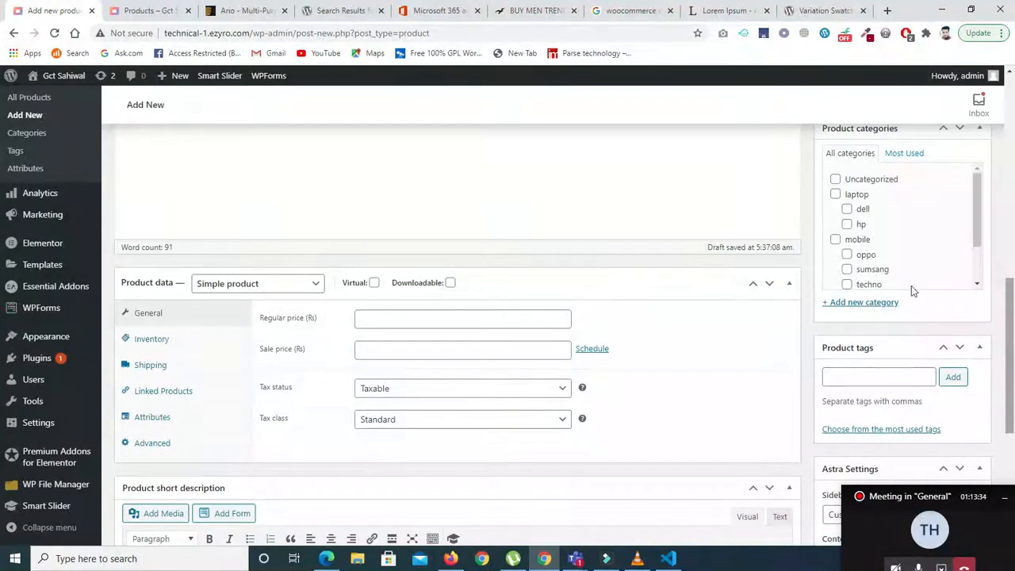
{"action": "left_click", "coordinate": [315, 284]}
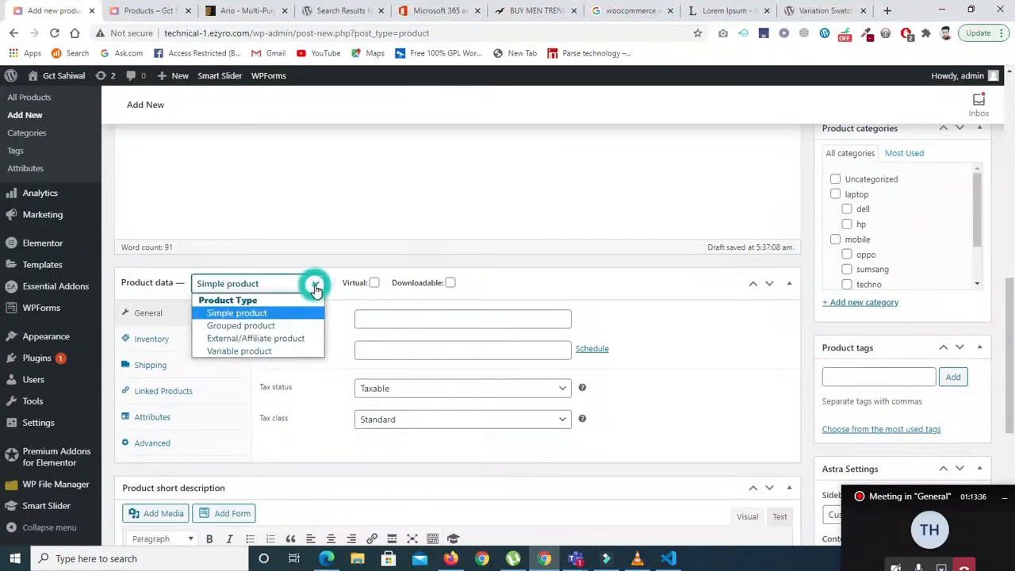
Make the product a Variable product and look through its General and Inventory settings
{"action": "left_click", "coordinate": [233, 352]}
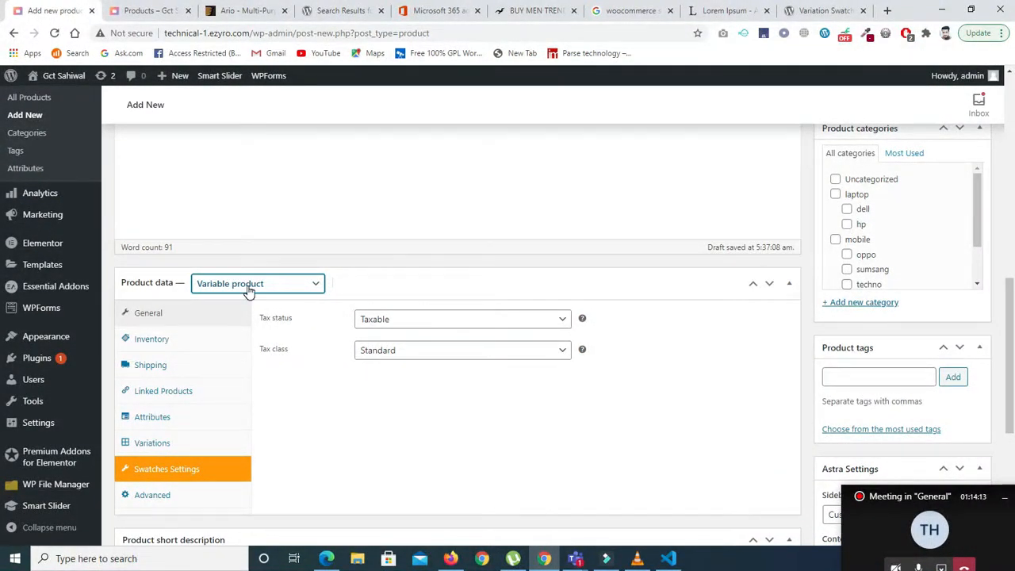
{"action": "left_click", "coordinate": [167, 314]}
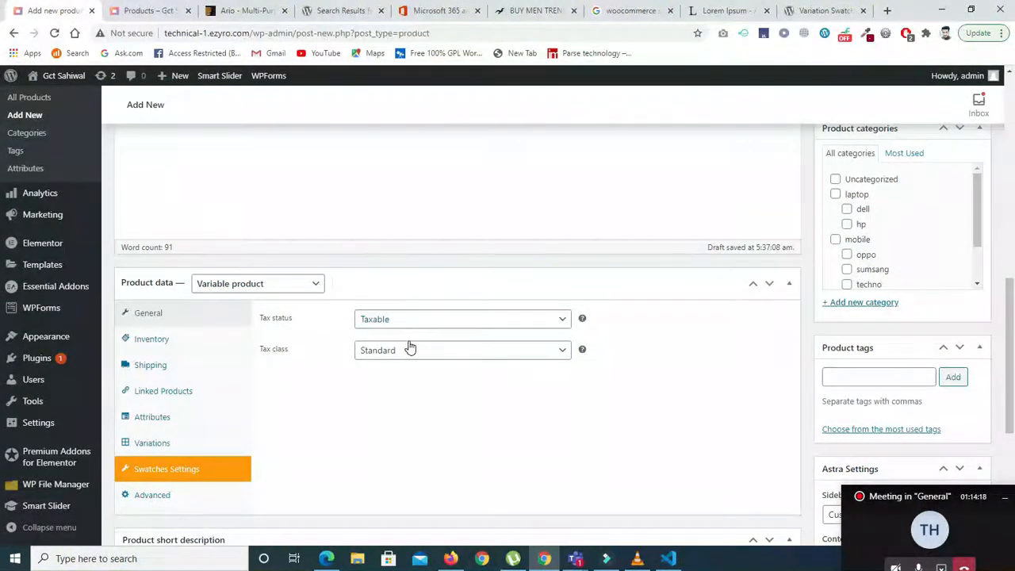
{"action": "left_click", "coordinate": [164, 340]}
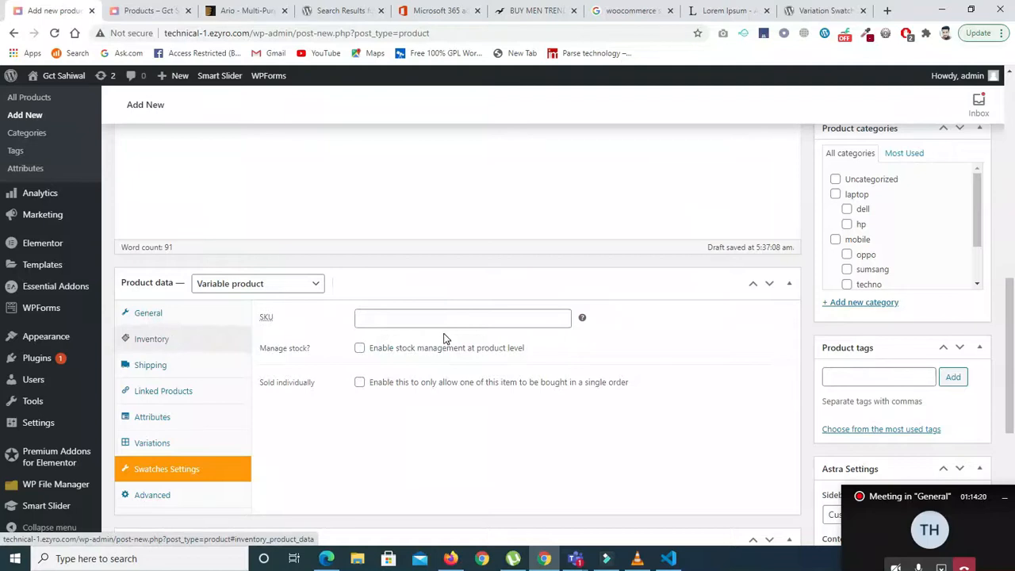
{"action": "left_click_drag", "start_coordinate": [1010, 341], "coordinate": [1010, 335]}
{"action": "left_click", "coordinate": [164, 334]}
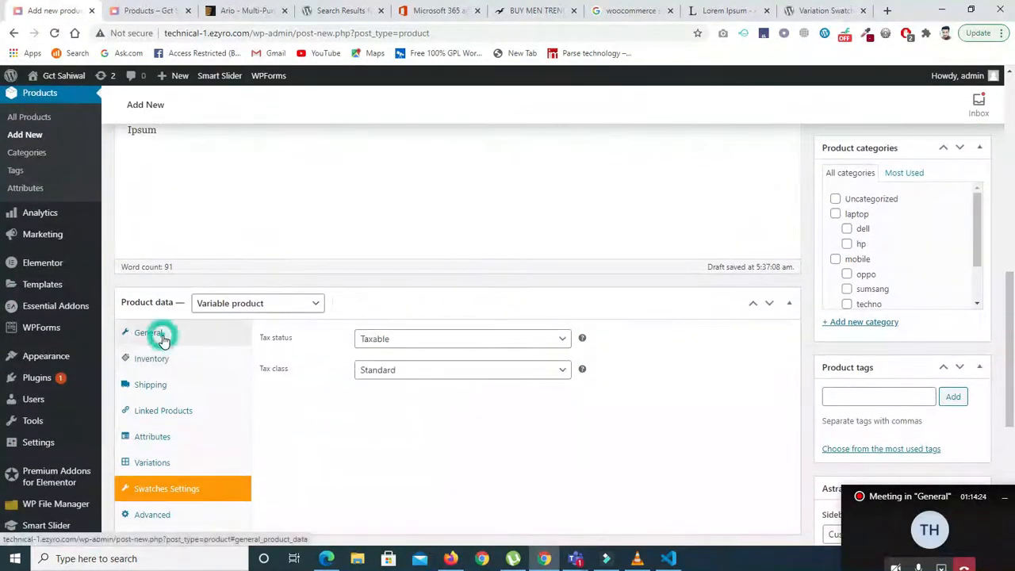
Switch the product type back to Simple product
{"action": "left_click", "coordinate": [283, 305]}
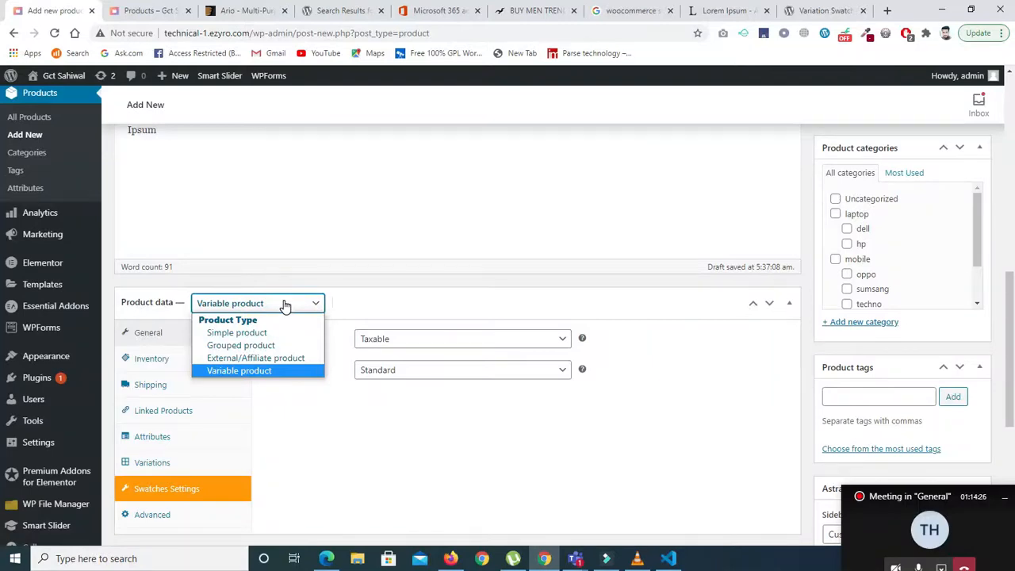
{"action": "left_click", "coordinate": [243, 308]}
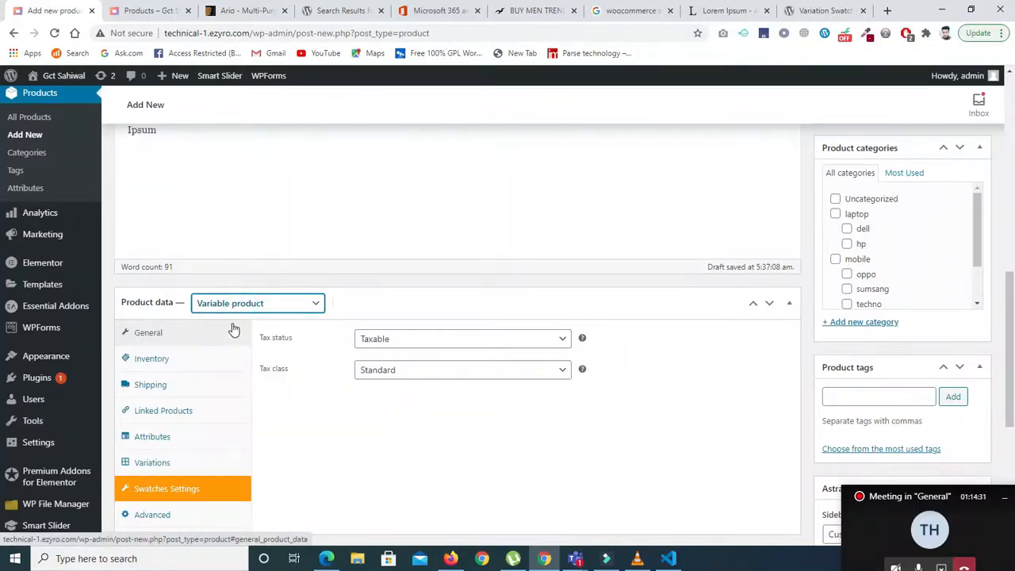
{"action": "left_click", "coordinate": [231, 311]}
{"action": "left_click", "coordinate": [231, 333]}
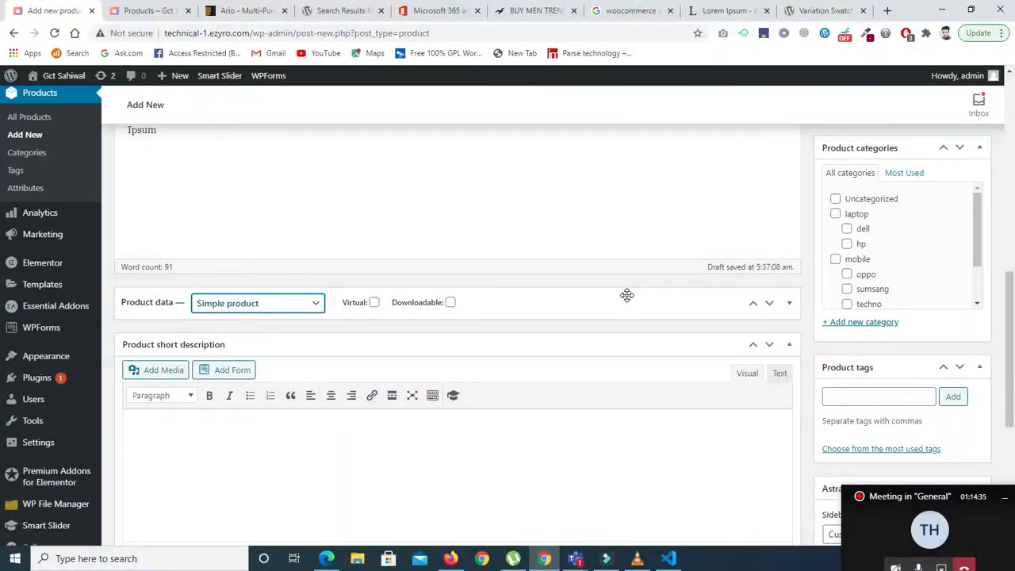
Move the Product data and Product short description boxes into the side column
{"action": "left_click", "coordinate": [770, 306]}
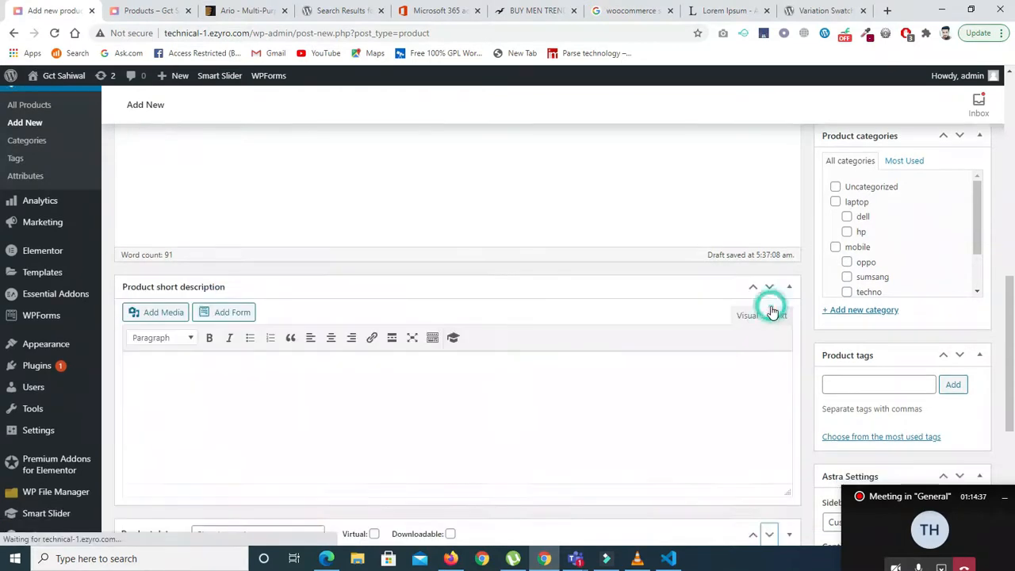
{"action": "left_click", "coordinate": [767, 292]}
{"action": "left_click", "coordinate": [756, 291]}
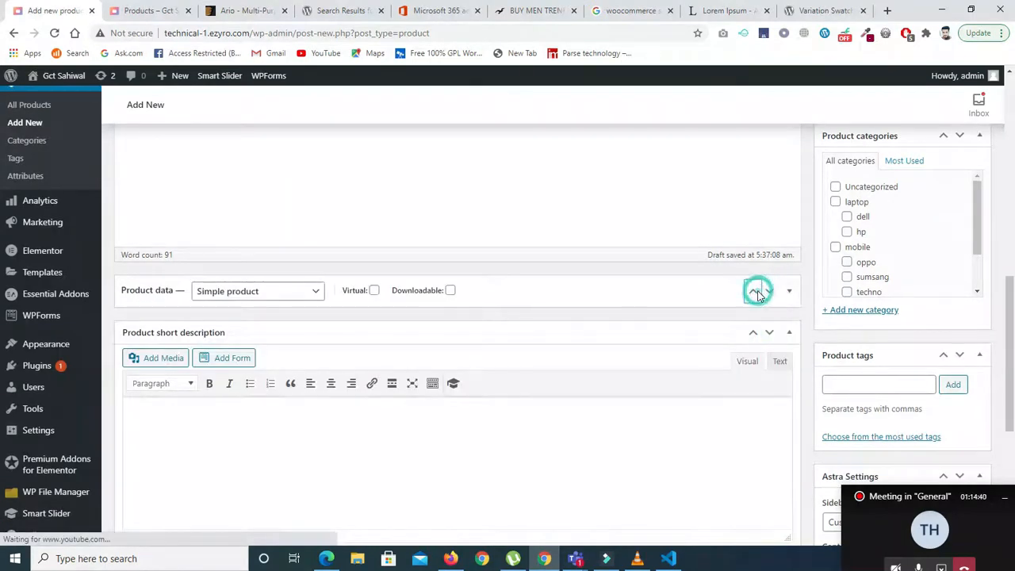
{"action": "left_click_drag", "start_coordinate": [1013, 433], "coordinate": [1014, 303]}
{"action": "left_click", "coordinate": [752, 347]}
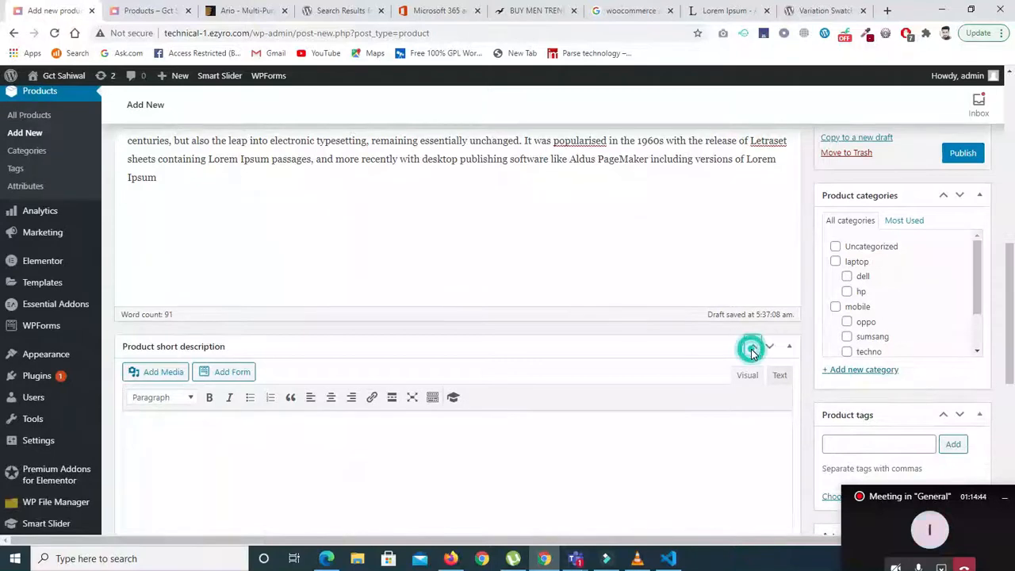
{"action": "left_click_drag", "start_coordinate": [873, 300], "coordinate": [956, 306]}
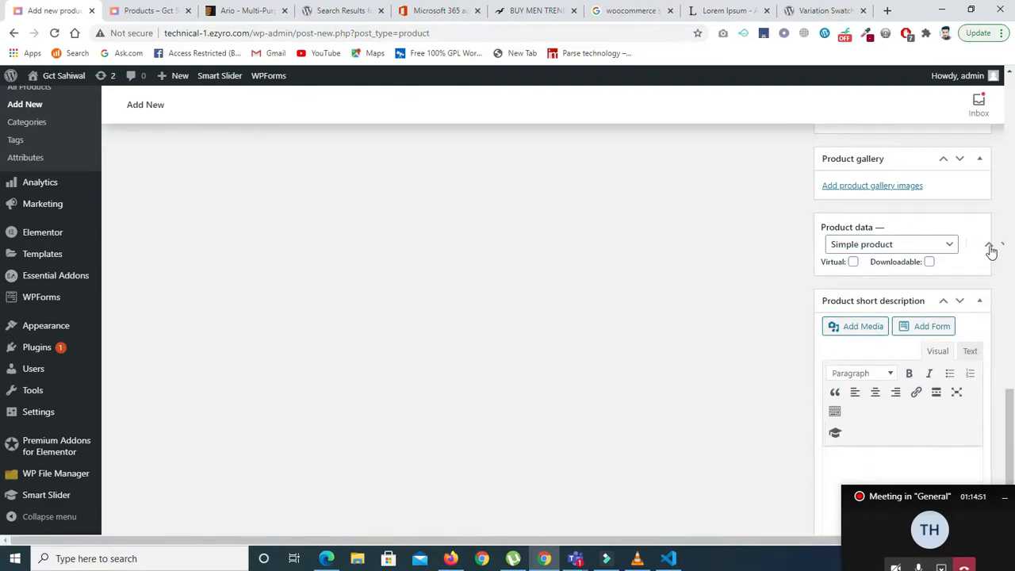
{"action": "left_click", "coordinate": [925, 222]}
{"action": "left_click_drag", "start_coordinate": [930, 227], "coordinate": [1011, 354]}
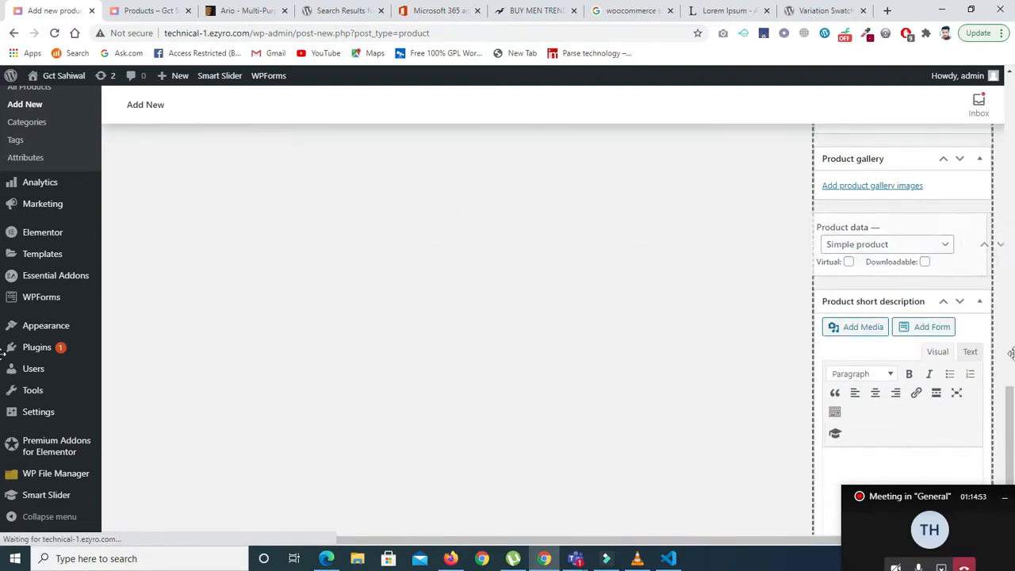
{"action": "left_click_drag", "start_coordinate": [988, 317], "coordinate": [987, 318]}
Raise the Product data box above the Product image and collapse the Product gallery panel
{"action": "scroll", "coordinate": [2, 400], "scroll_direction": "up", "scroll_amount": 2}
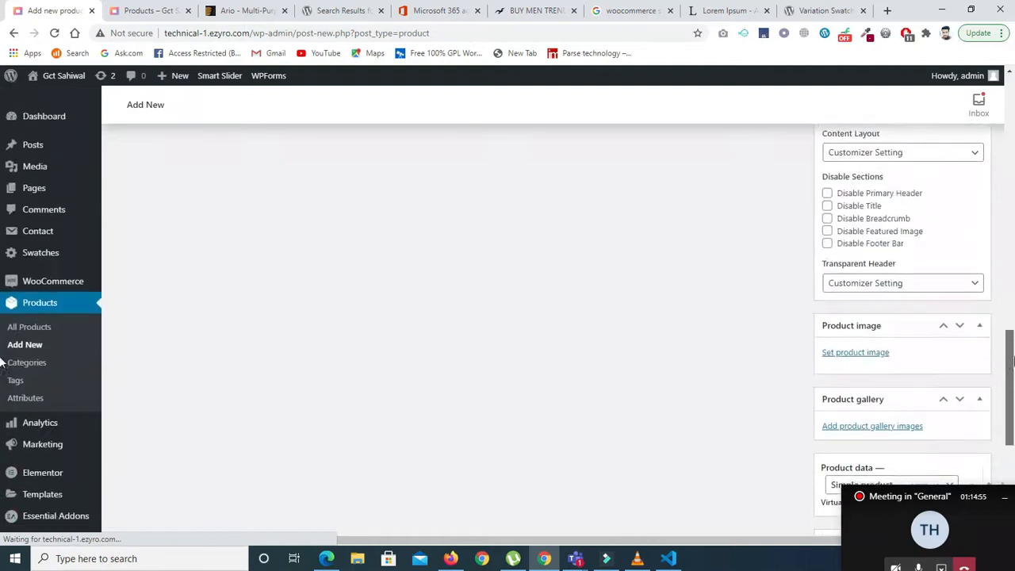
{"action": "left_click_drag", "start_coordinate": [1013, 400], "coordinate": [1014, 416]}
{"action": "left_click", "coordinate": [988, 324]}
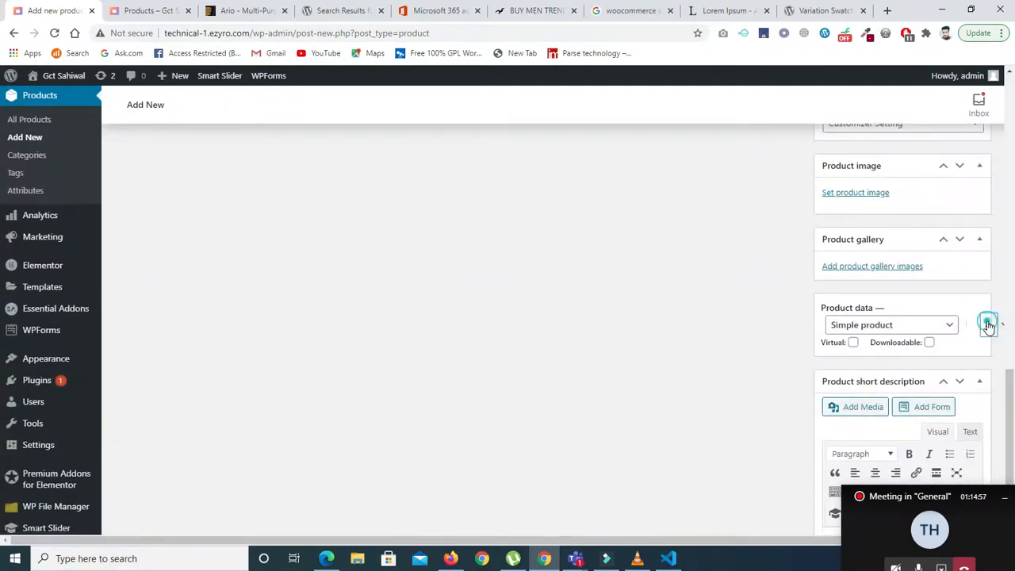
{"action": "left_click", "coordinate": [988, 325]}
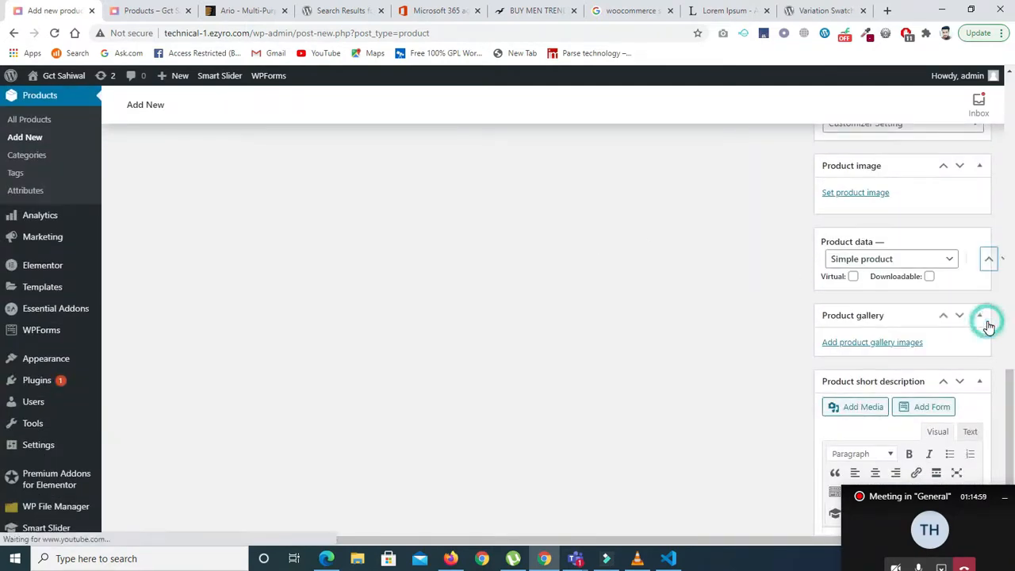
{"action": "left_click", "coordinate": [988, 263]}
{"action": "left_click", "coordinate": [980, 315]}
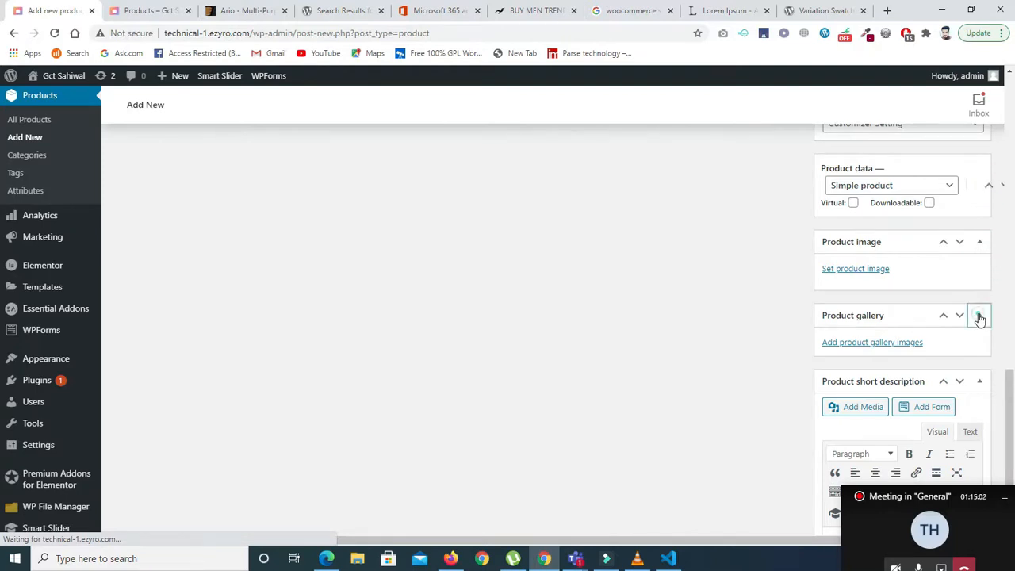
Drag the Product short description box from the sidebar toward the main column
{"action": "left_click_drag", "start_coordinate": [940, 353], "coordinate": [591, 240]}
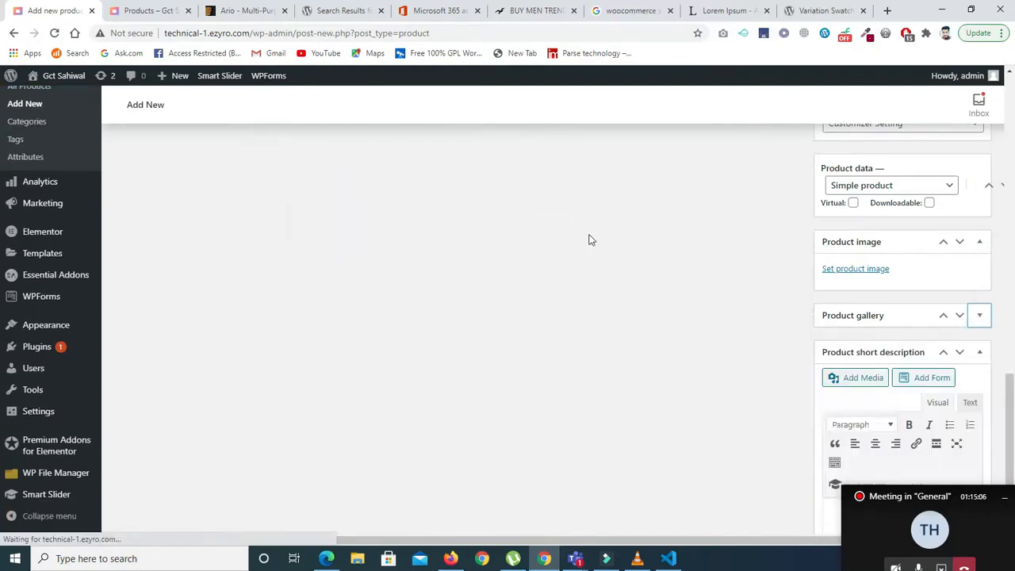
{"action": "left_click_drag", "start_coordinate": [847, 351], "coordinate": [503, 193]}
{"action": "mouse_move", "coordinate": [1009, 389]}
{"action": "left_mouse_down"}
{"action": "mouse_move", "coordinate": [1009, 254]}
{"action": "mouse_move", "coordinate": [1012, 376]}
{"action": "left_mouse_up"}
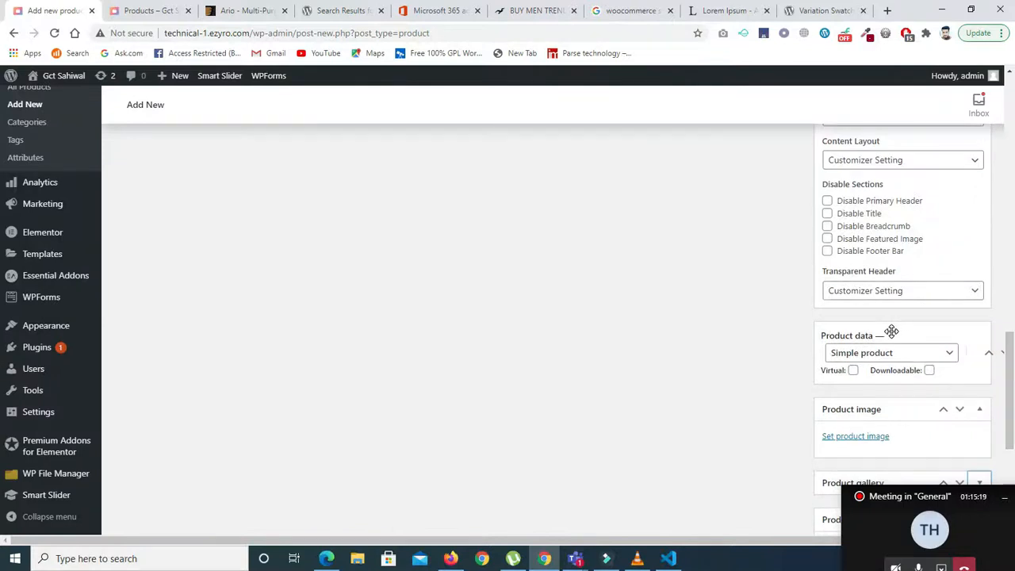
Try dragging and expanding the Product data box to pull it out of the sidebar
{"action": "mouse_move", "coordinate": [825, 336]}
{"action": "left_mouse_down"}
{"action": "mouse_move", "coordinate": [812, 340]}
{"action": "mouse_move", "coordinate": [828, 336]}
{"action": "left_mouse_up"}
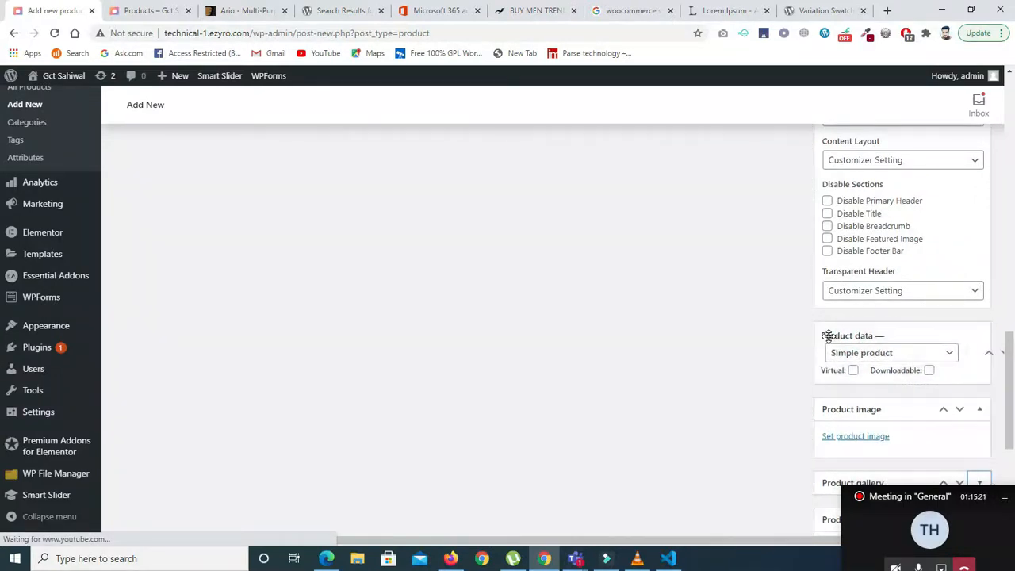
{"action": "double_click", "coordinate": [813, 328]}
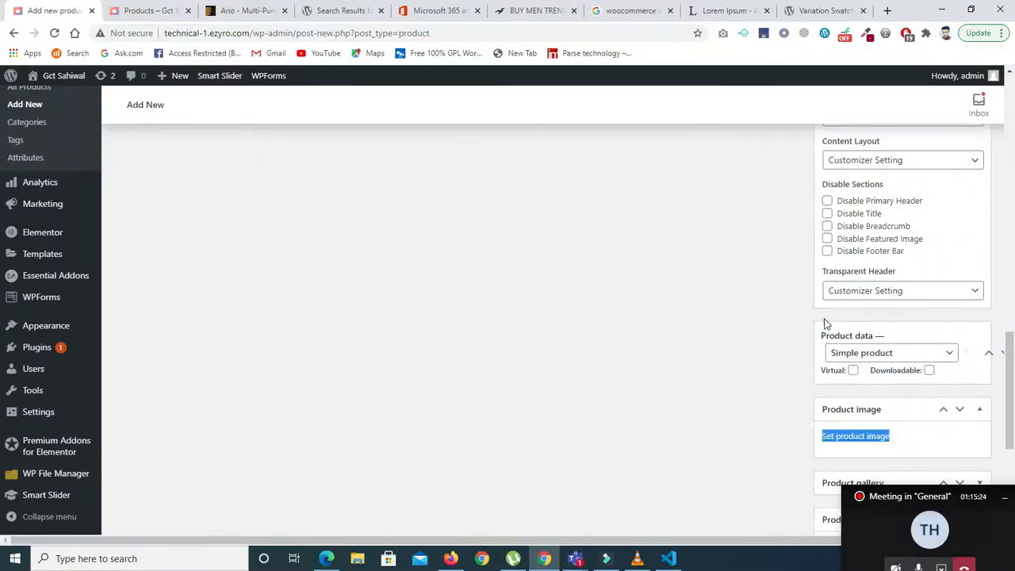
{"action": "left_click_drag", "start_coordinate": [857, 336], "coordinate": [859, 338]}
{"action": "left_click", "coordinate": [859, 339]}
{"action": "left_click", "coordinate": [859, 339]}
{"action": "left_click", "coordinate": [859, 339]}
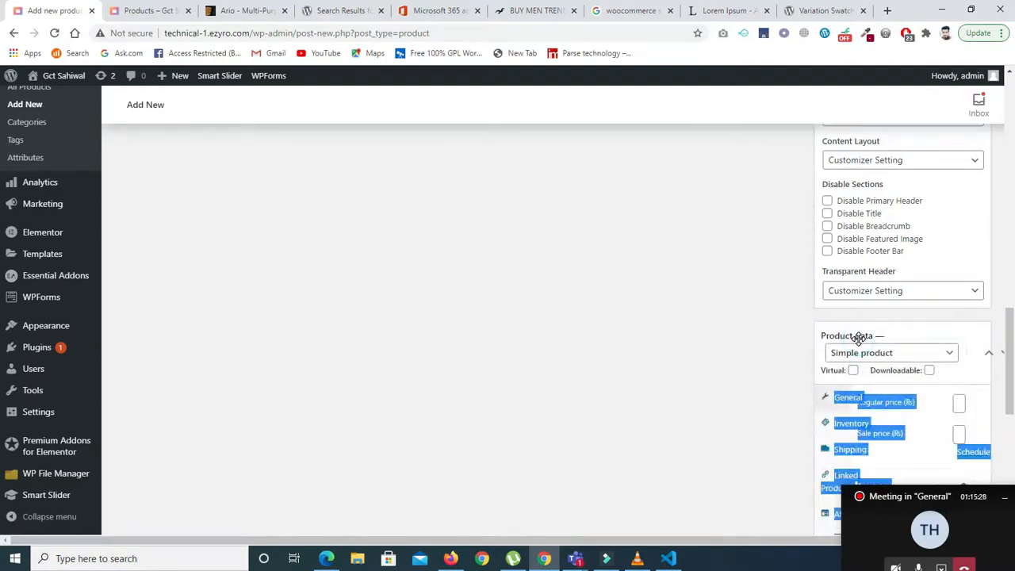
{"action": "left_click_drag", "start_coordinate": [802, 386], "coordinate": [650, 378]}
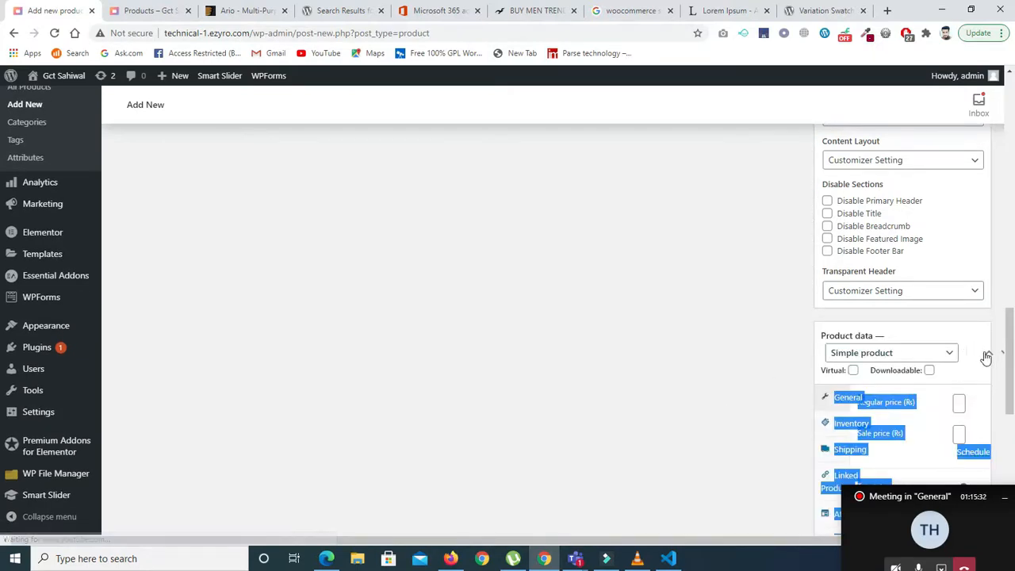
Step the Product data box past Product image and gallery into the main column
{"action": "left_click", "coordinate": [1001, 356]}
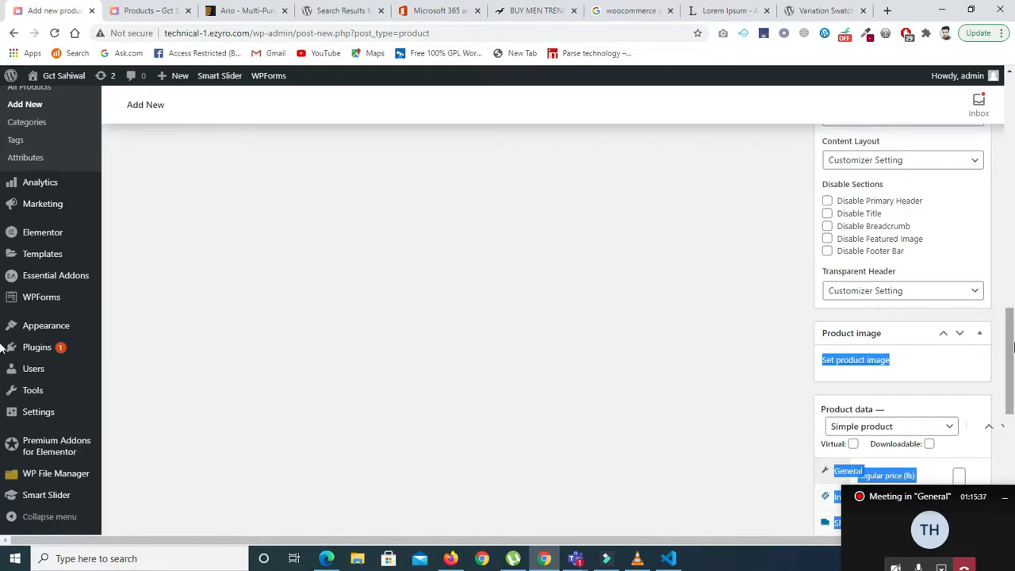
{"action": "scroll", "coordinate": [1012, 374], "scroll_direction": "down", "scroll_amount": 2}
{"action": "left_click", "coordinate": [1000, 303]}
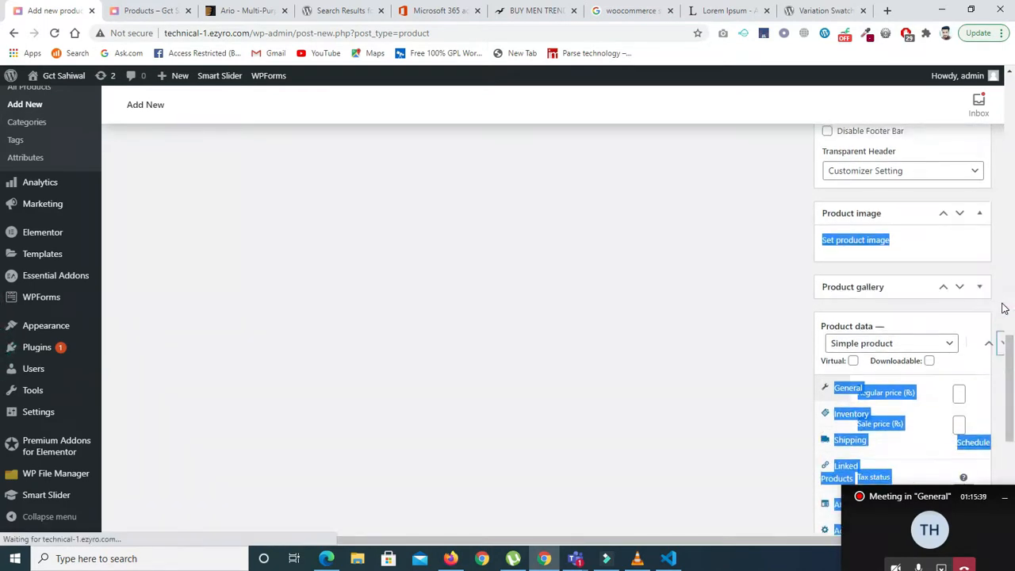
{"action": "left_click", "coordinate": [1004, 345]}
{"action": "left_click", "coordinate": [1000, 309]}
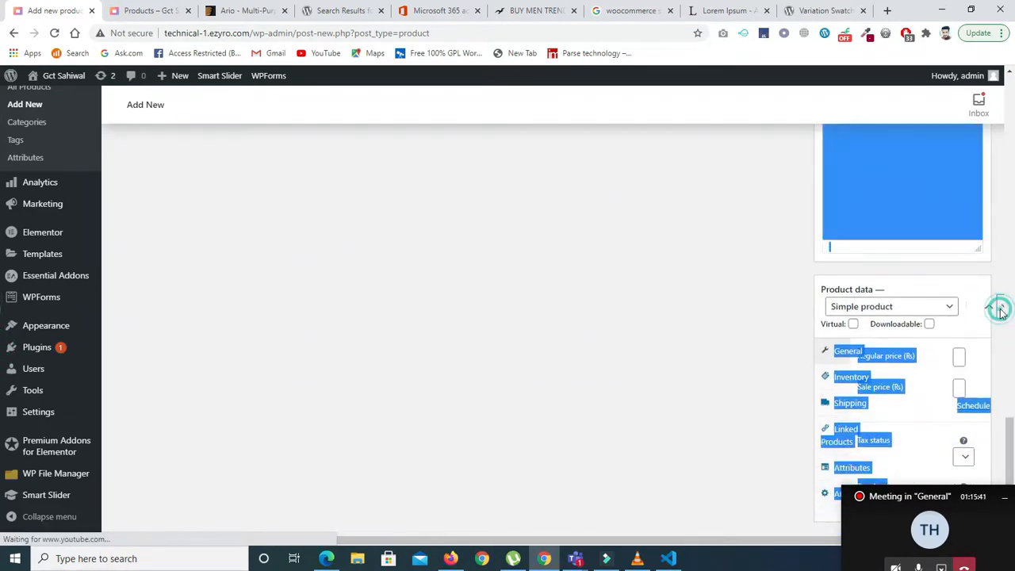
{"action": "left_click_drag", "start_coordinate": [1013, 318], "coordinate": [1014, 450]}
{"action": "left_click", "coordinate": [591, 444]}
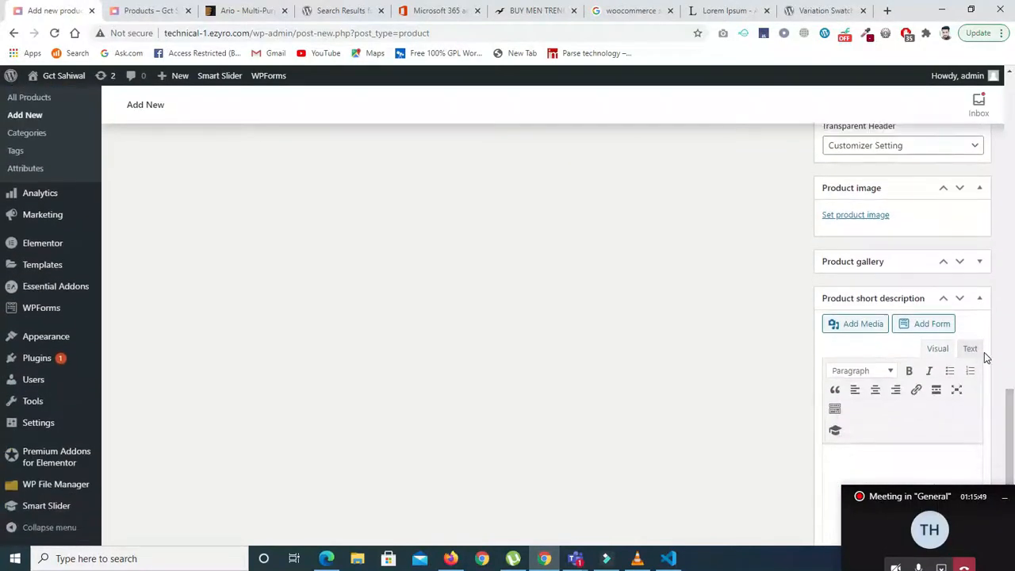
Place the Product short description box in the main column below Product data
{"action": "left_click", "coordinate": [960, 301]}
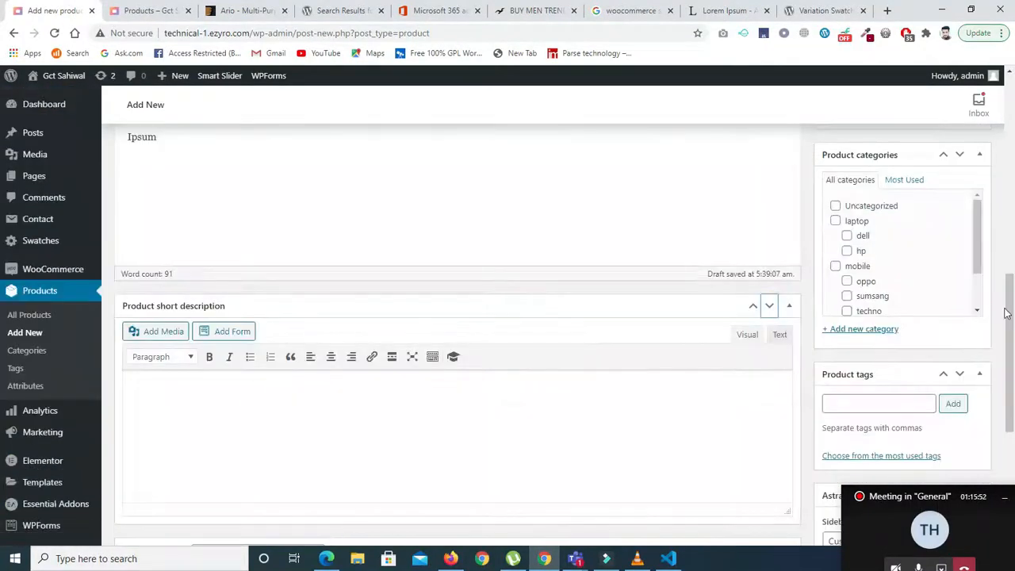
{"action": "left_click_drag", "start_coordinate": [1012, 371], "coordinate": [1012, 333]}
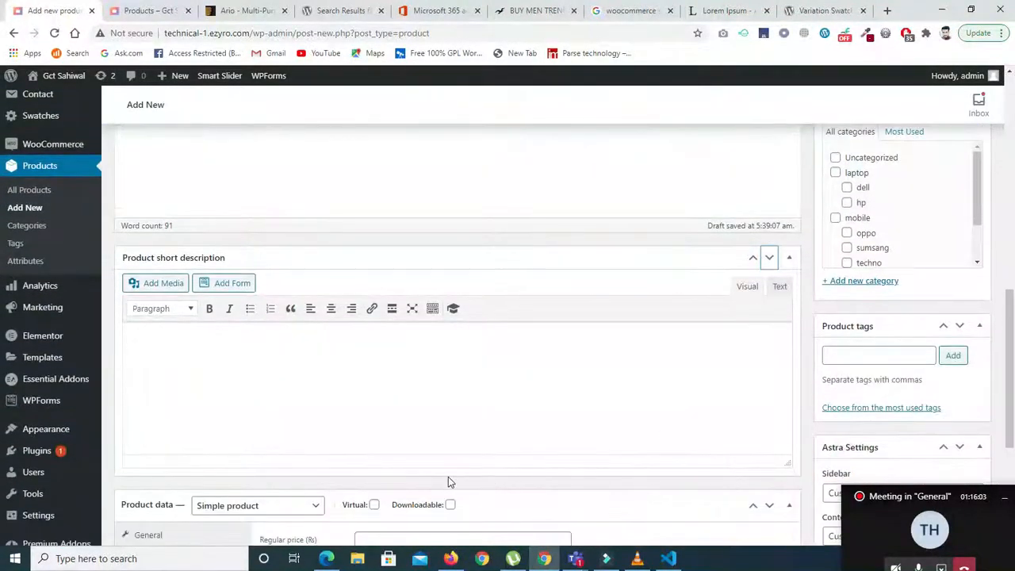
{"action": "left_click_drag", "start_coordinate": [444, 252], "coordinate": [423, 452]}
{"action": "left_click_drag", "start_coordinate": [1010, 349], "coordinate": [1013, 376]}
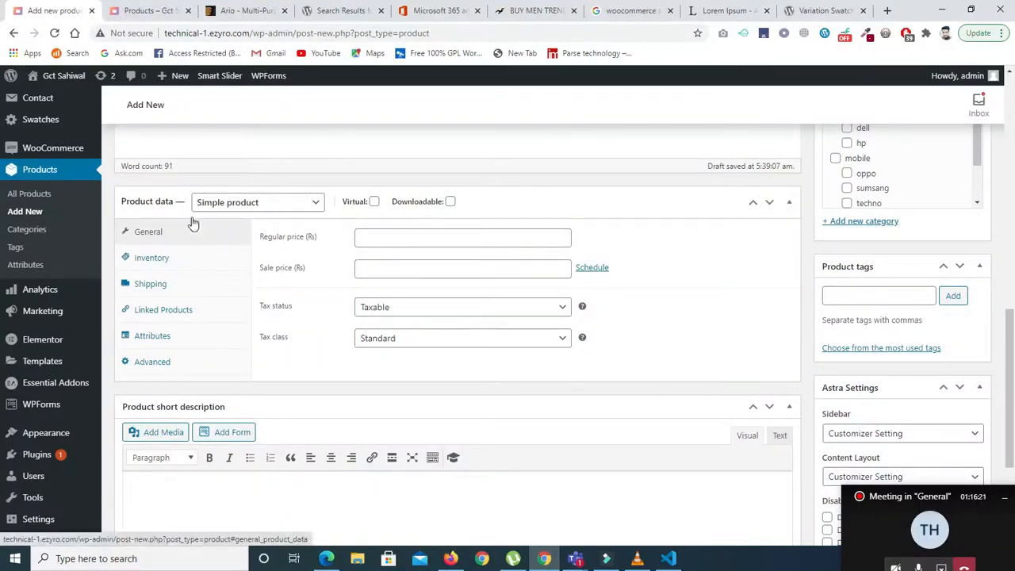
Change the product type in the Product data box to Variable product
{"action": "left_click", "coordinate": [238, 208]}
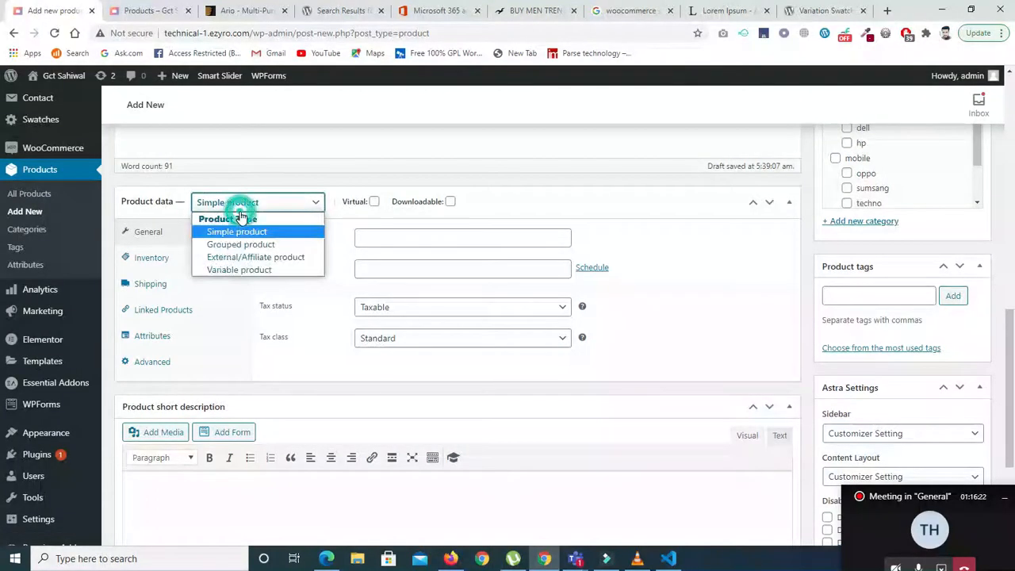
{"action": "left_click", "coordinate": [237, 270]}
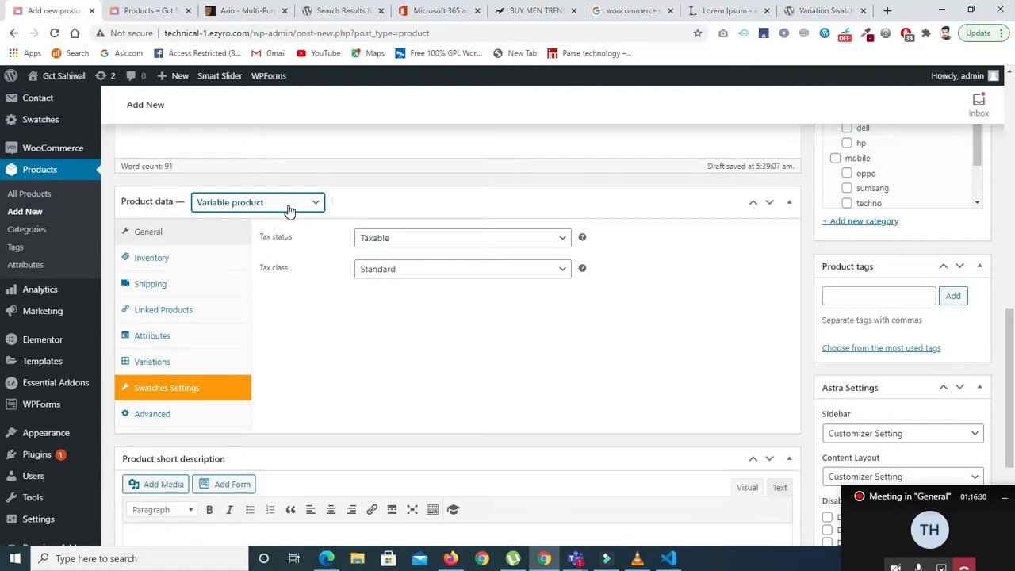
{"action": "left_click_drag", "start_coordinate": [1013, 375], "coordinate": [1014, 430]}
{"action": "left_click", "coordinate": [304, 403]}
{"action": "left_click", "coordinate": [239, 406]}
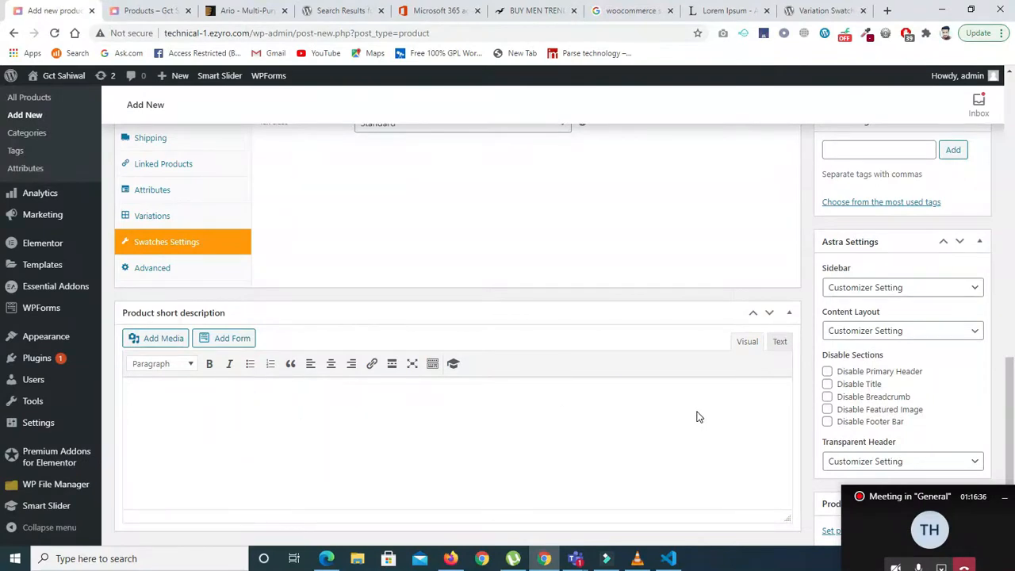
{"action": "left_click_drag", "start_coordinate": [1008, 408], "coordinate": [1012, 338]}
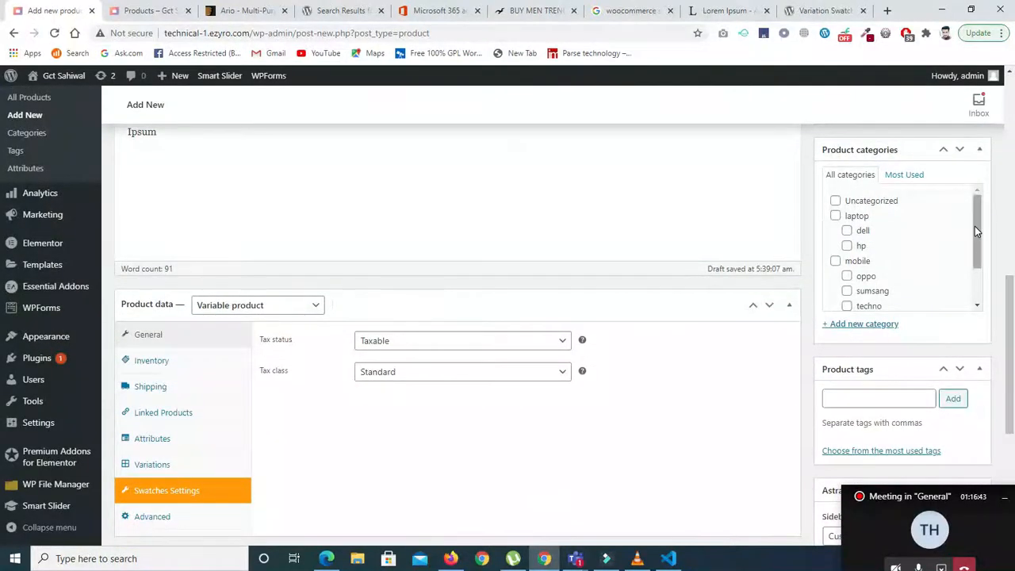
{"action": "left_click_drag", "start_coordinate": [976, 230], "coordinate": [976, 262]}
Add a new 'shoes' product category with shirts as its parent
{"action": "left_click", "coordinate": [837, 296]}
{"action": "left_click", "coordinate": [858, 332]}
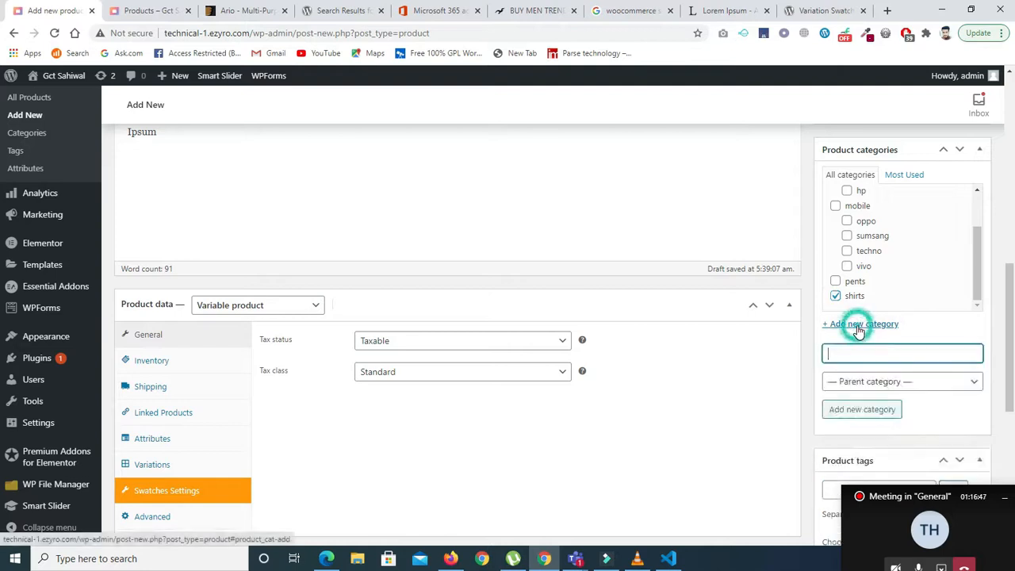
{"action": "left_click", "coordinate": [867, 351]}
{"action": "type", "text": "shoes"}
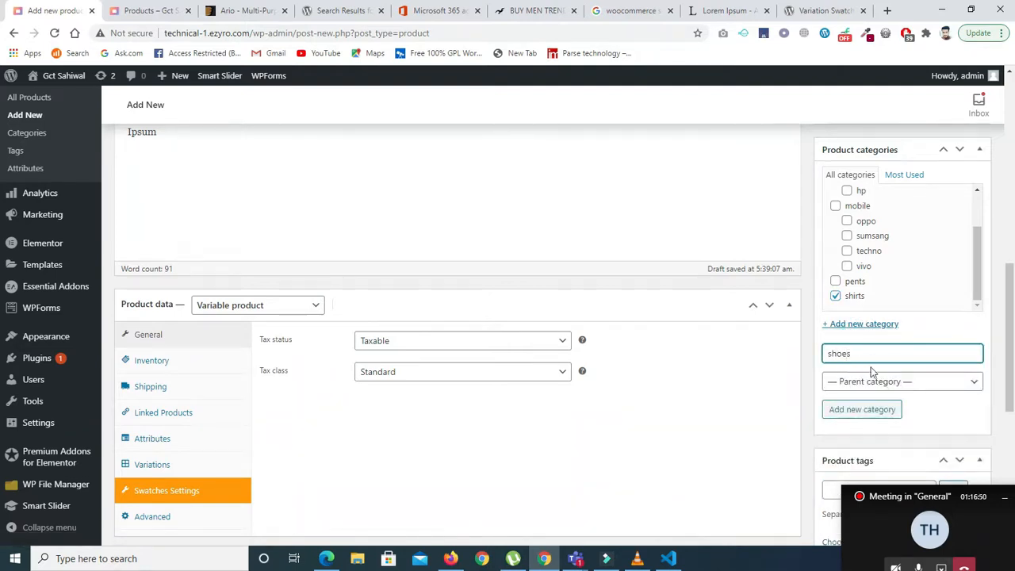
{"action": "left_click", "coordinate": [875, 382]}
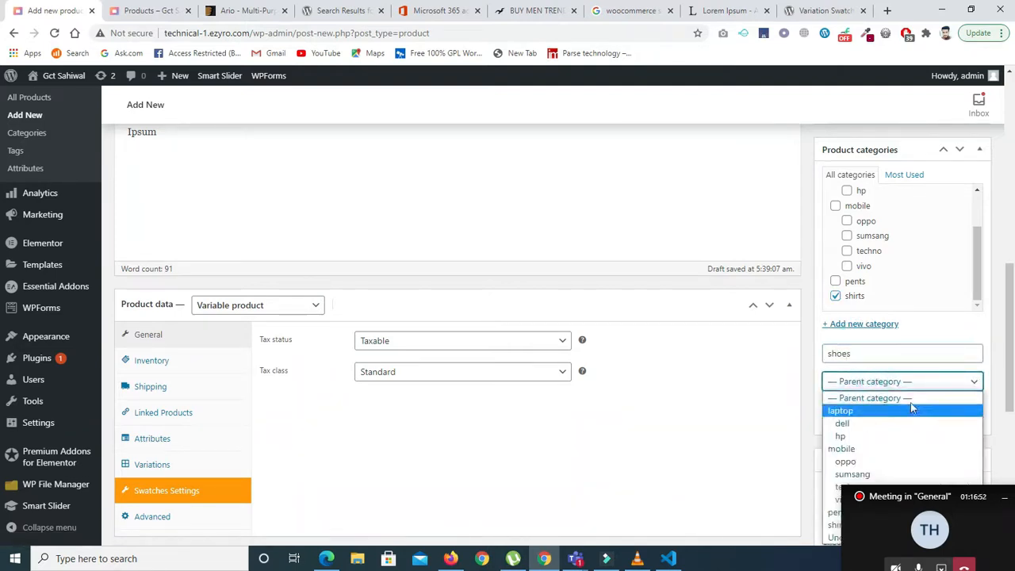
{"action": "left_click_drag", "start_coordinate": [1012, 334], "coordinate": [1014, 361]}
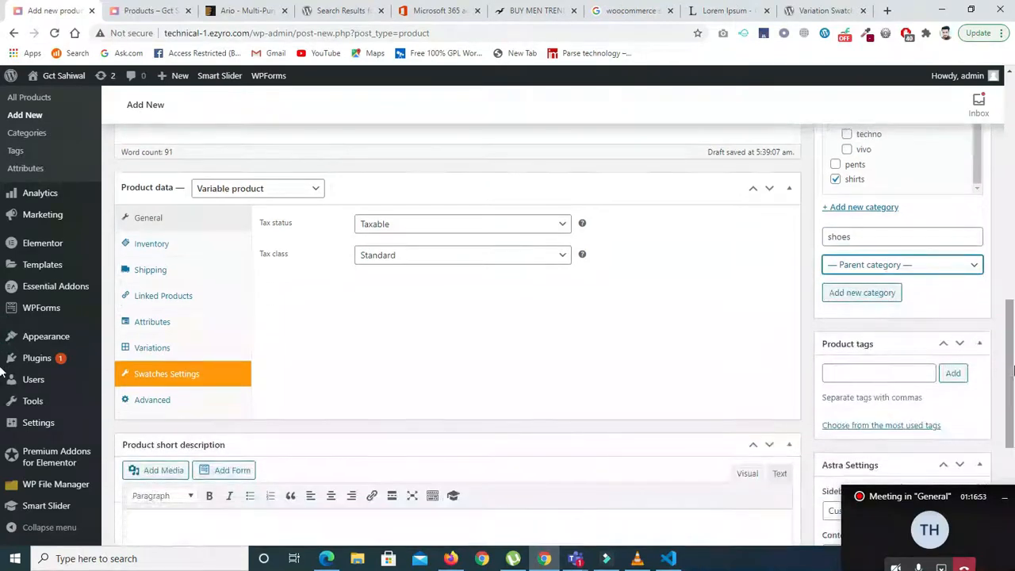
{"action": "left_click", "coordinate": [930, 266]}
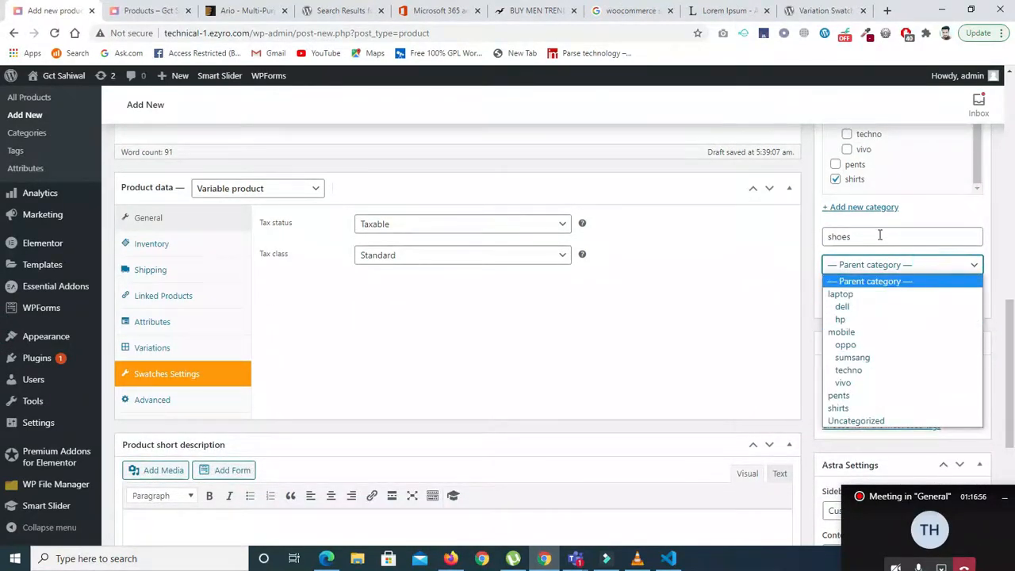
{"action": "left_click", "coordinate": [857, 409]}
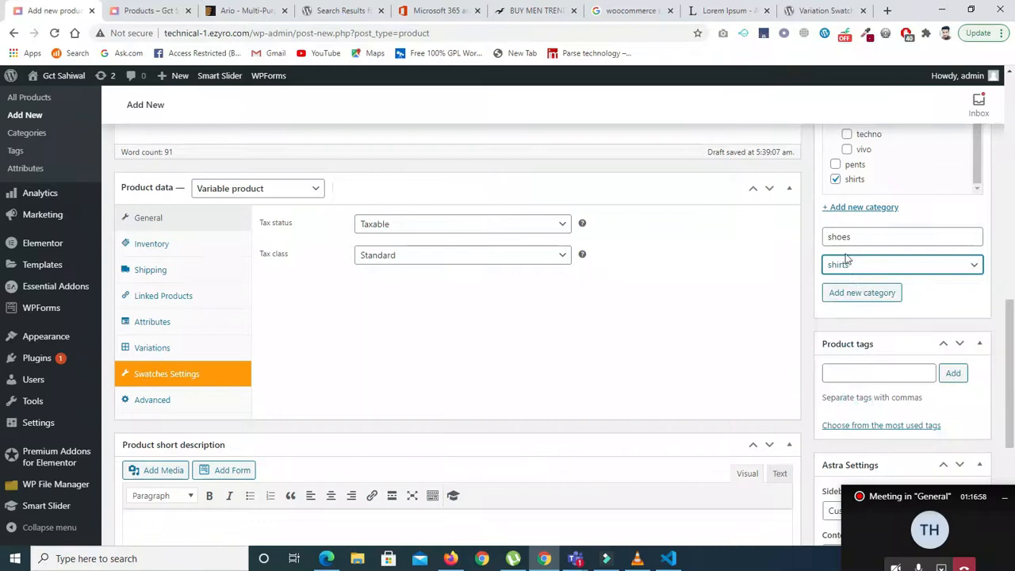
{"action": "left_click", "coordinate": [850, 291]}
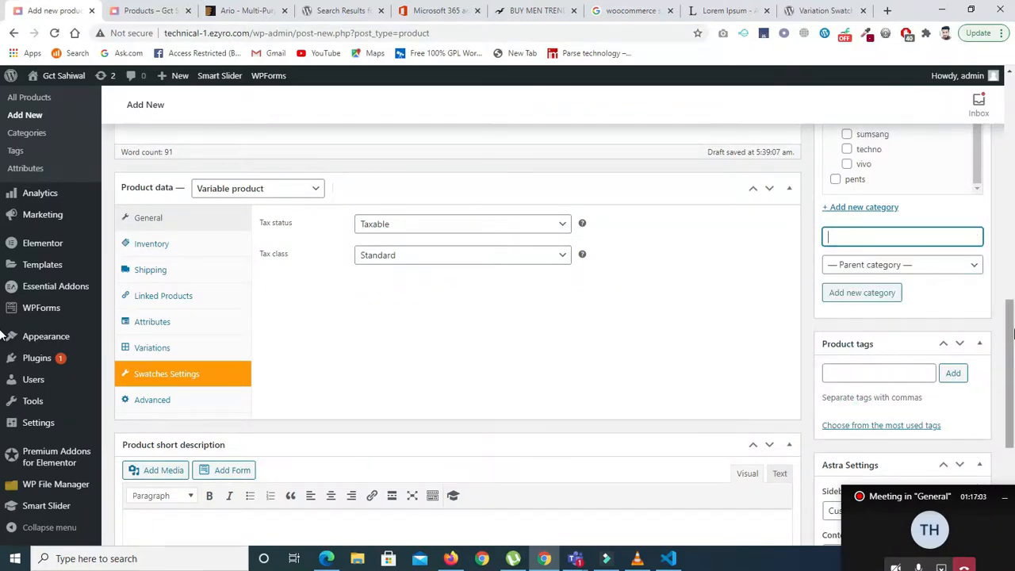
Tick the shirts category for the product alongside shoes
{"action": "scroll", "coordinate": [1013, 333], "scroll_direction": "up", "scroll_amount": 2}
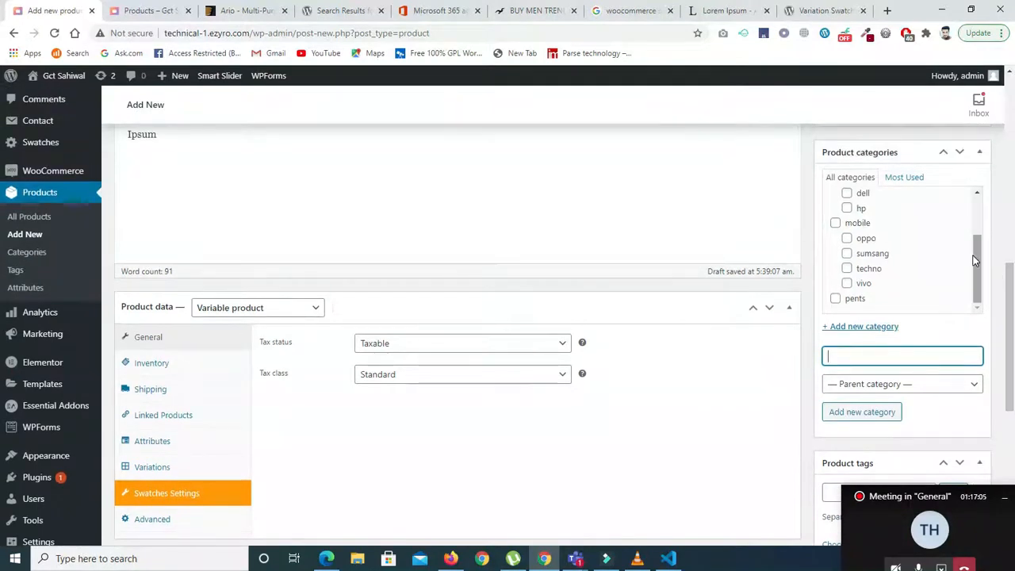
{"action": "scroll", "coordinate": [977, 254], "scroll_direction": "up", "scroll_amount": 3}
{"action": "left_click", "coordinate": [835, 204]}
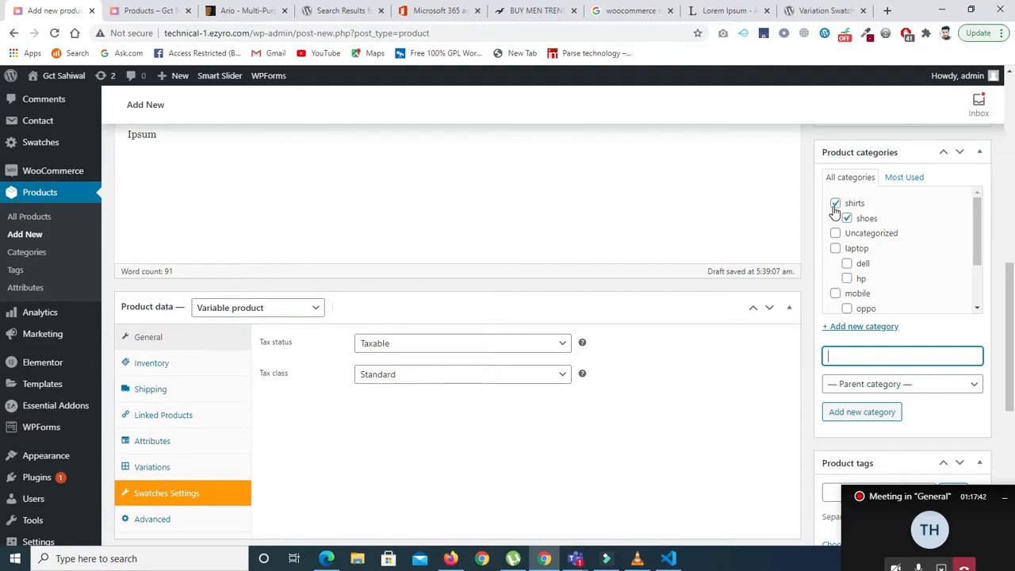
{"action": "left_click_drag", "start_coordinate": [1014, 292], "coordinate": [1014, 338]}
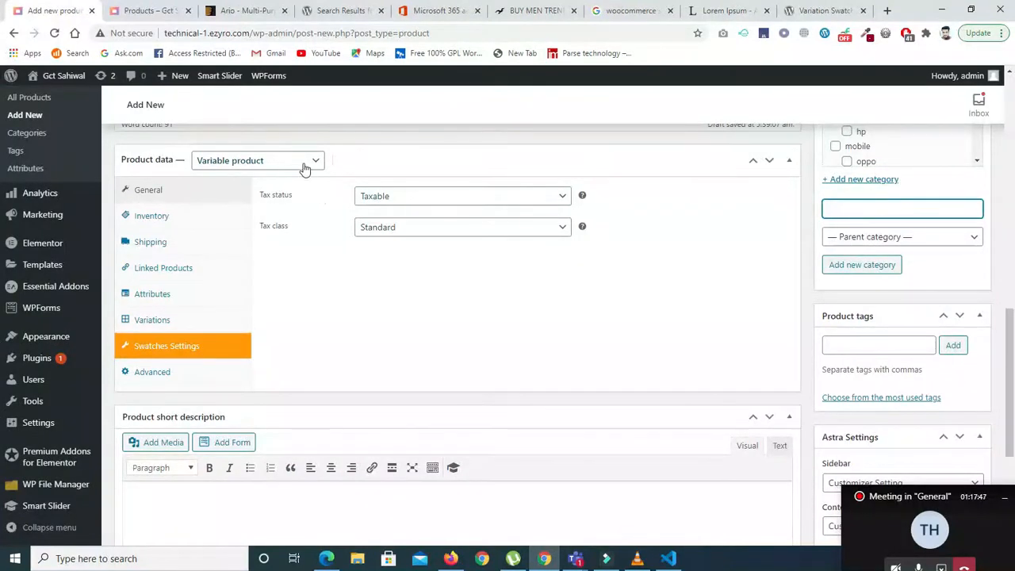
Keep the Variable product type and enter SKU 00012 in the Inventory settings
{"action": "left_click", "coordinate": [304, 163]}
{"action": "left_click", "coordinate": [263, 228]}
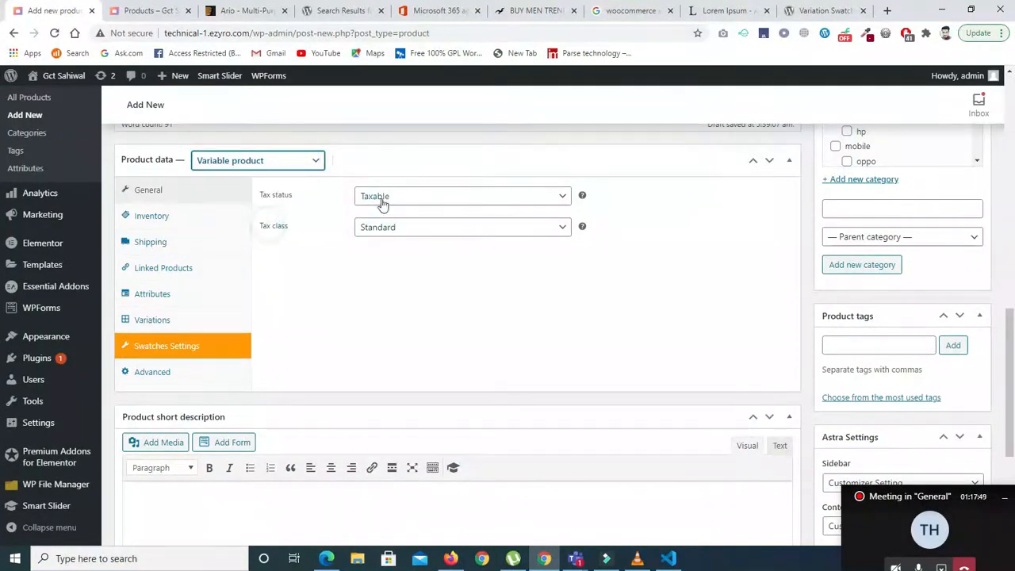
{"action": "left_click", "coordinate": [159, 215]}
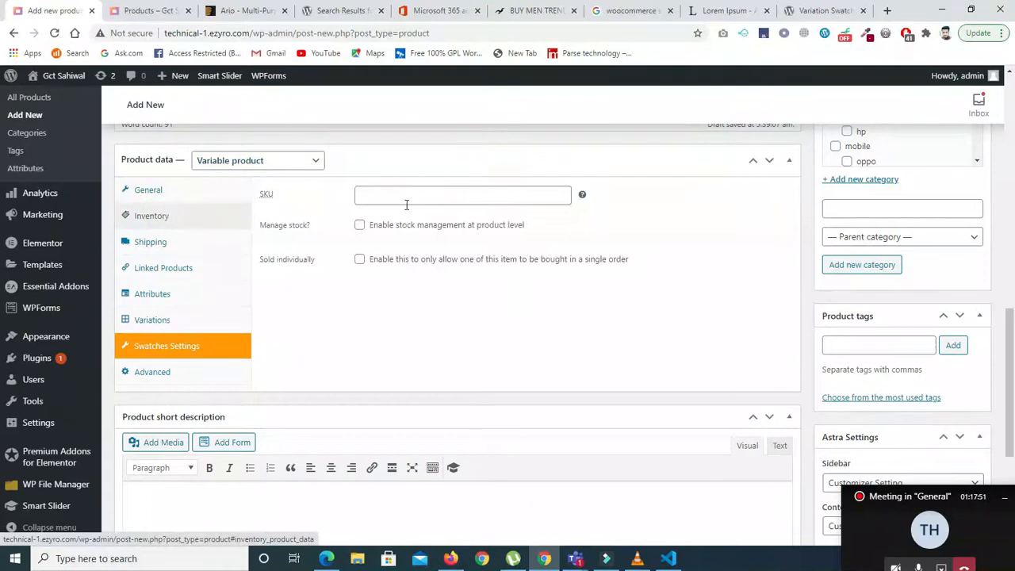
{"action": "left_click", "coordinate": [390, 199]}
{"action": "left_click", "coordinate": [378, 224]}
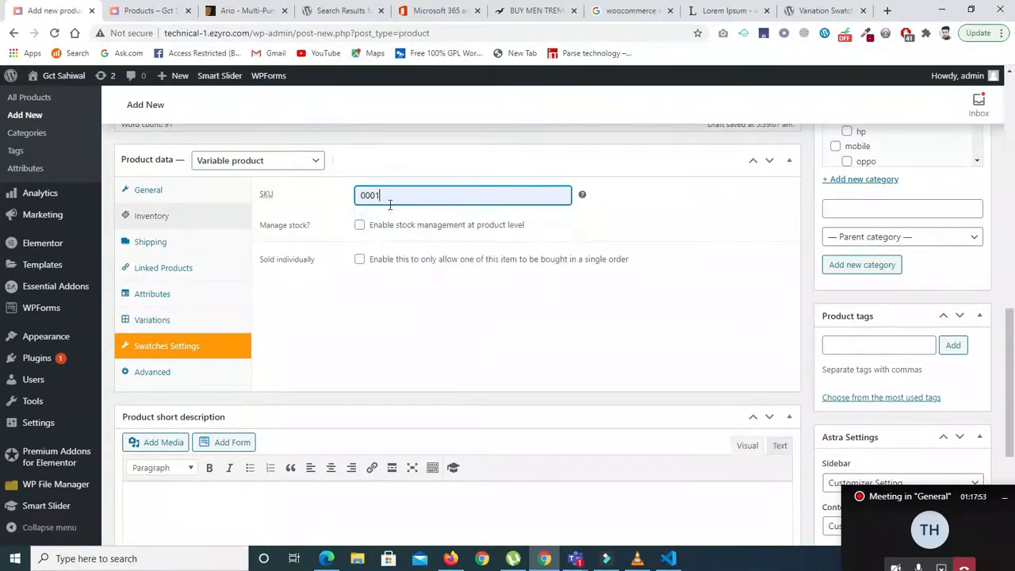
{"action": "type", "text": "2"}
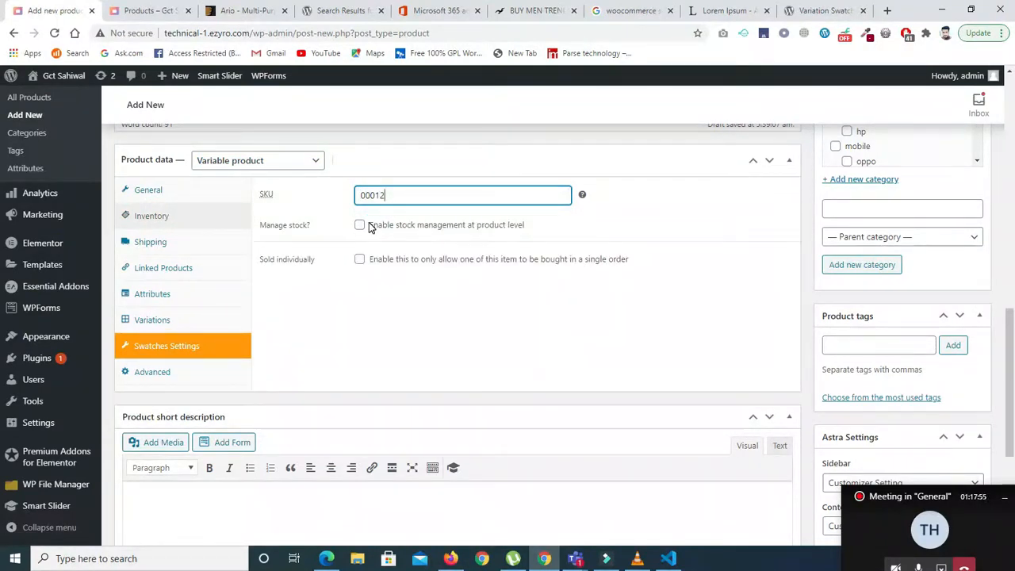
Leave Manage stock off and look through the Shipping and Linked Products settings
{"action": "left_click", "coordinate": [361, 226]}
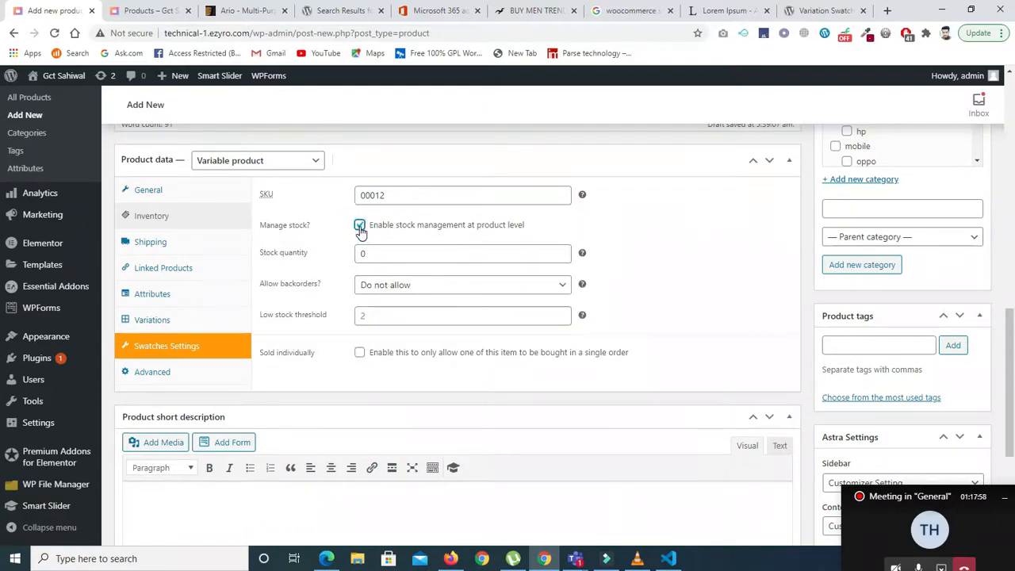
{"action": "left_click", "coordinate": [360, 226]}
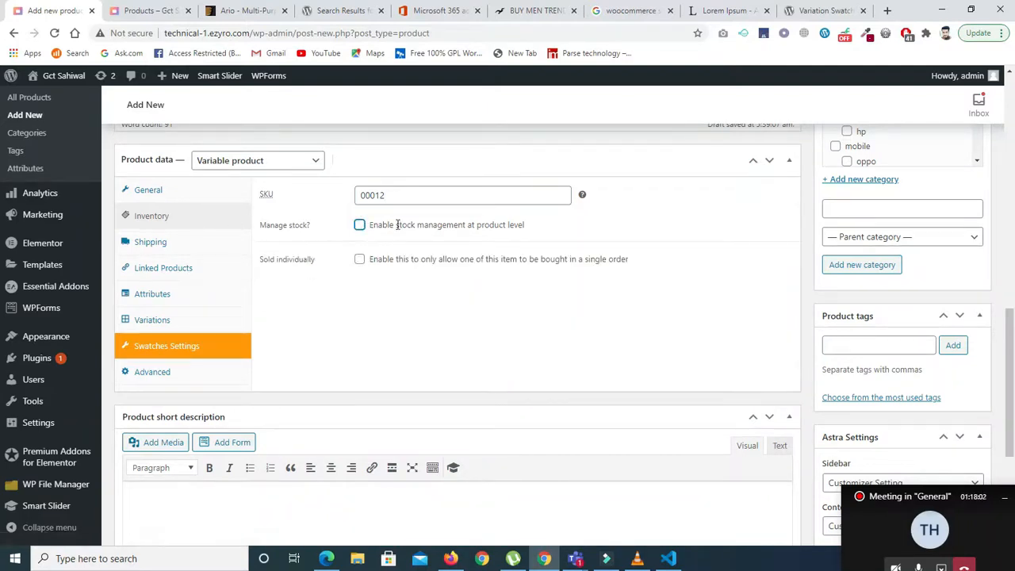
{"action": "left_click", "coordinate": [141, 251]}
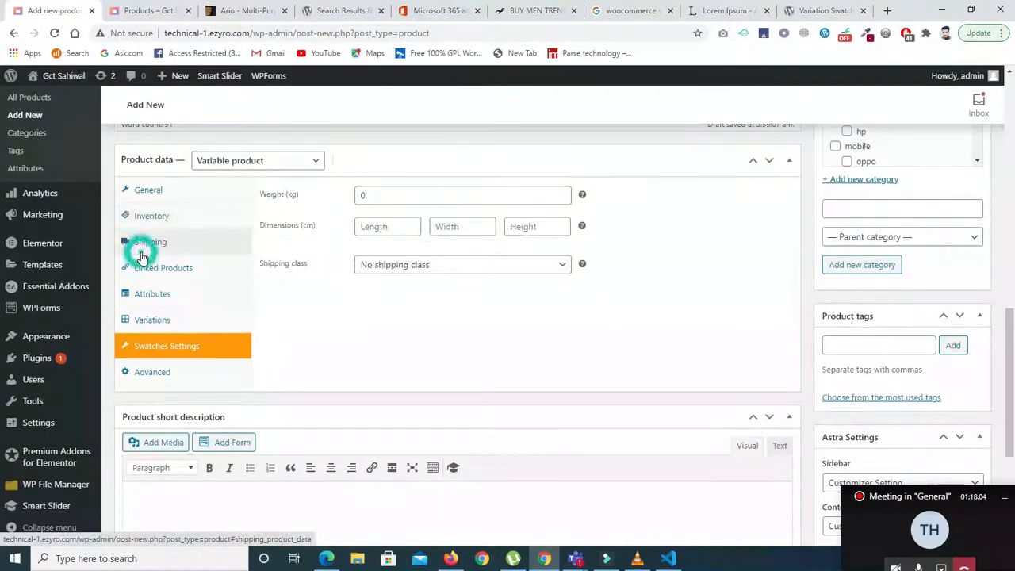
{"action": "left_click", "coordinate": [155, 273]}
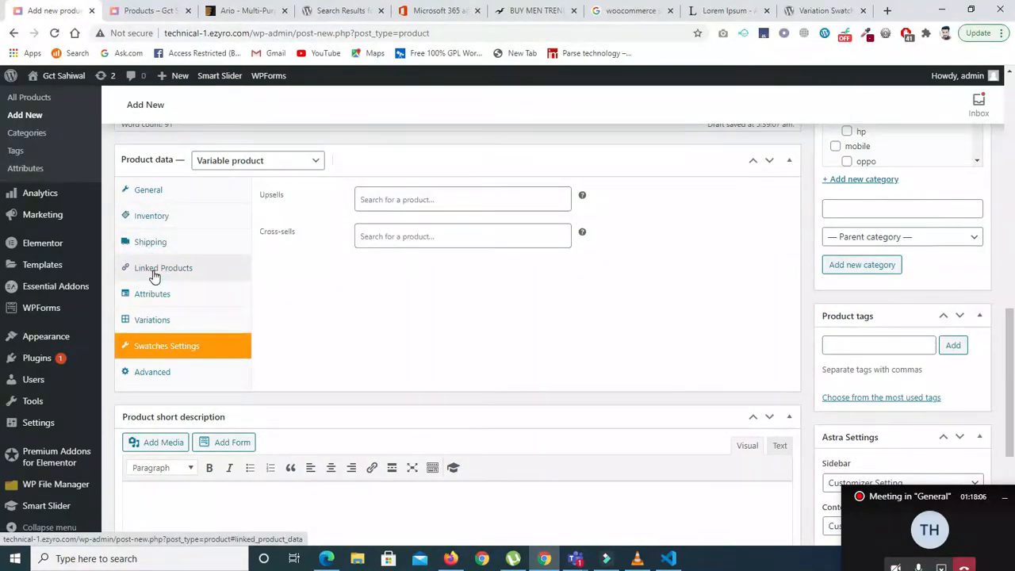
{"action": "left_click", "coordinate": [151, 295]}
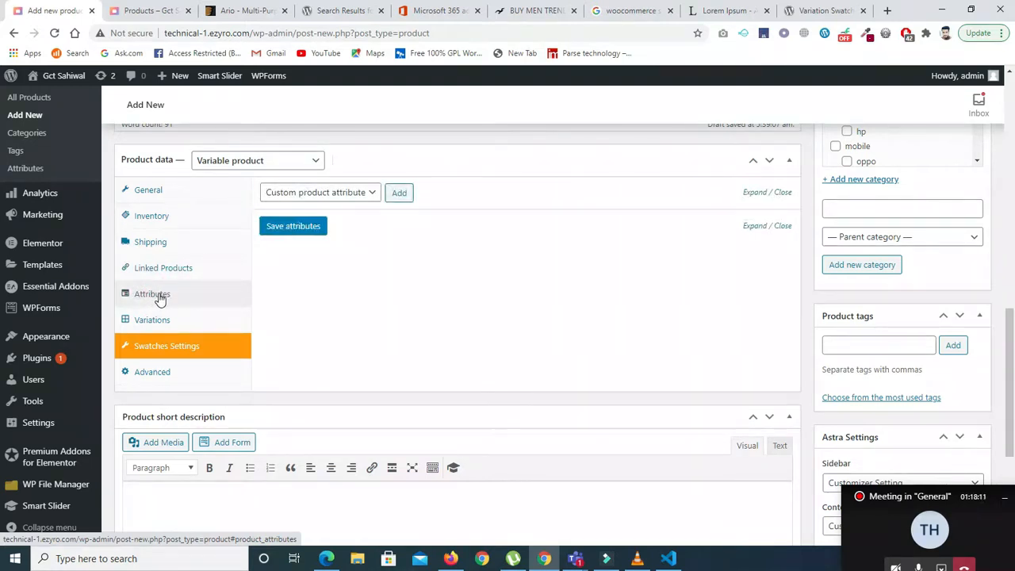
Add the color attribute with values blue and green, used for variations, and save attributes
{"action": "left_click", "coordinate": [370, 194]}
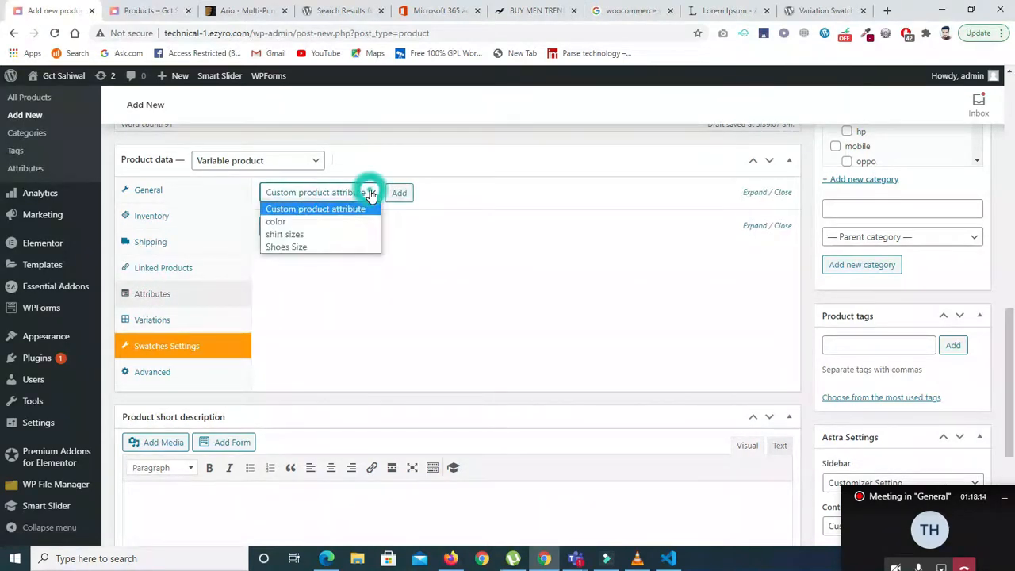
{"action": "left_click", "coordinate": [291, 225]}
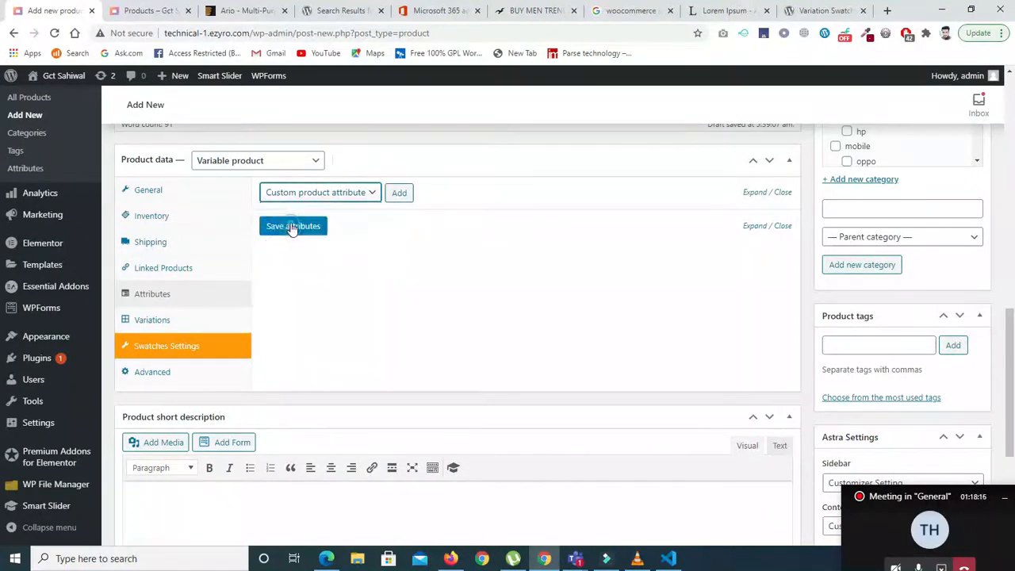
{"action": "left_click", "coordinate": [401, 194]}
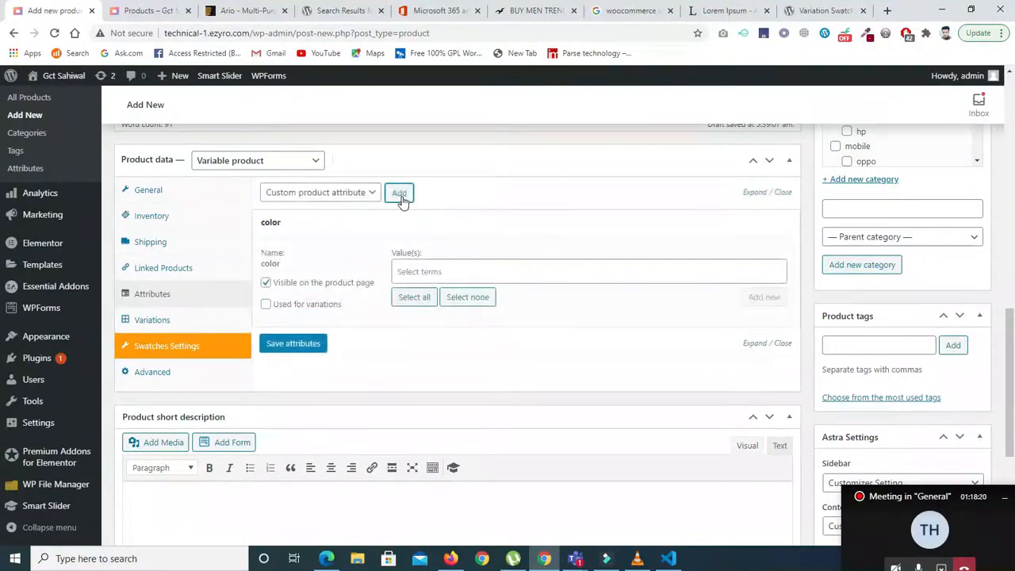
{"action": "left_click", "coordinate": [415, 263]}
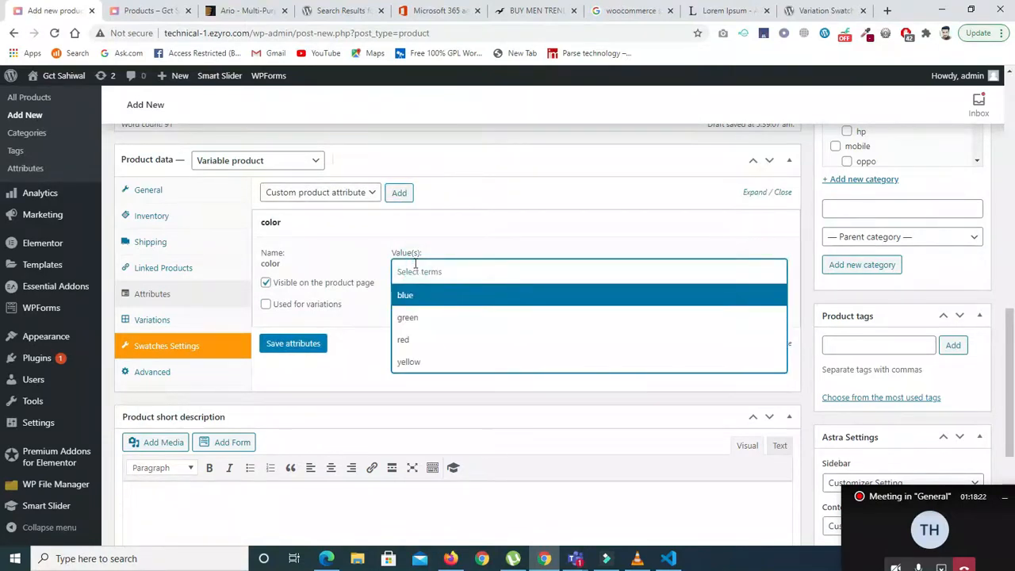
{"action": "left_click", "coordinate": [415, 299]}
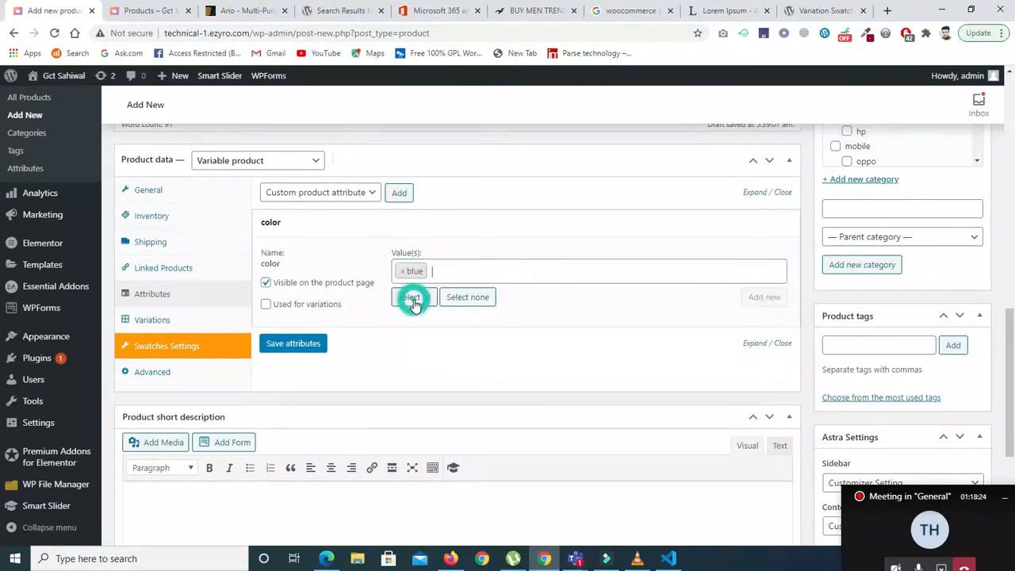
{"action": "left_click", "coordinate": [445, 276]}
{"action": "left_click", "coordinate": [431, 319]}
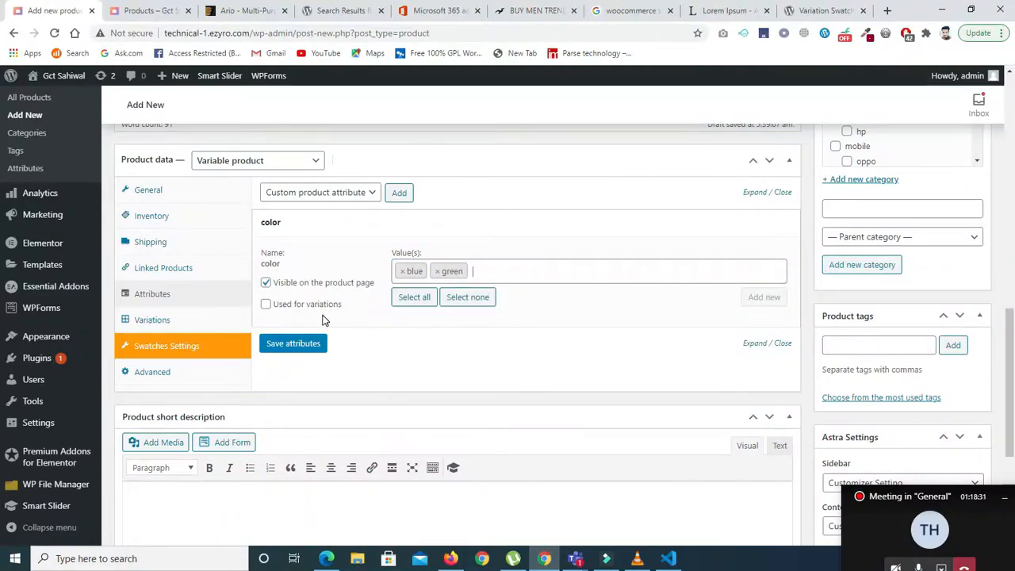
{"action": "left_click", "coordinate": [266, 307]}
{"action": "left_click", "coordinate": [294, 344]}
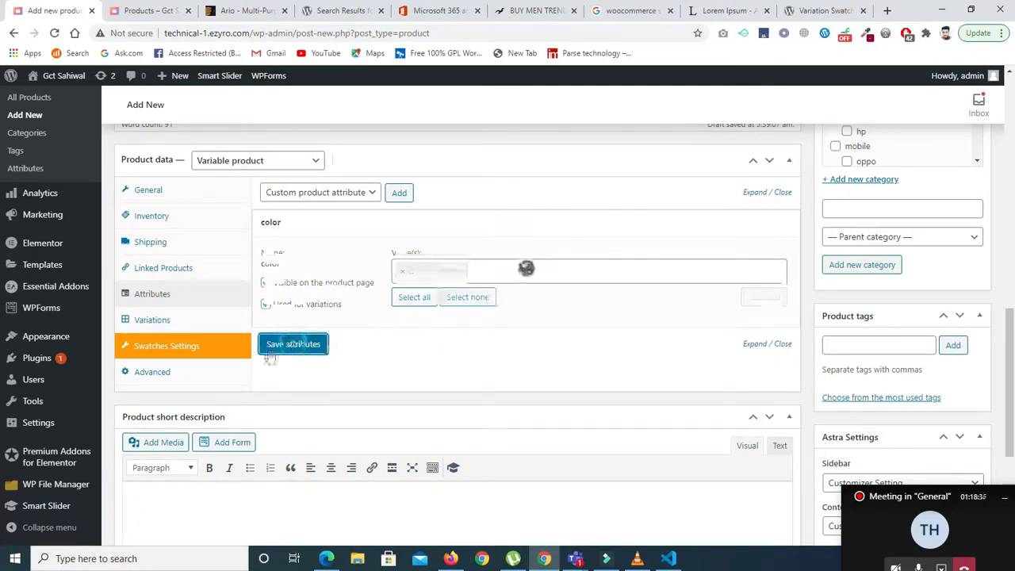
{"action": "left_click", "coordinate": [368, 195]}
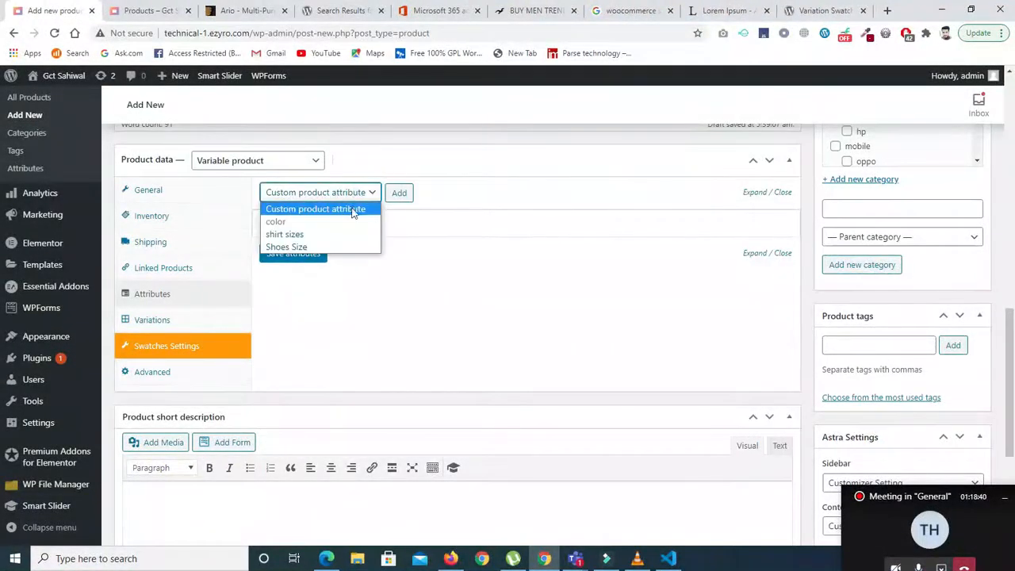
Add the Shoes Size attribute with sizes 38, 40 and 41, used for variations, and save
{"action": "left_click", "coordinate": [288, 248]}
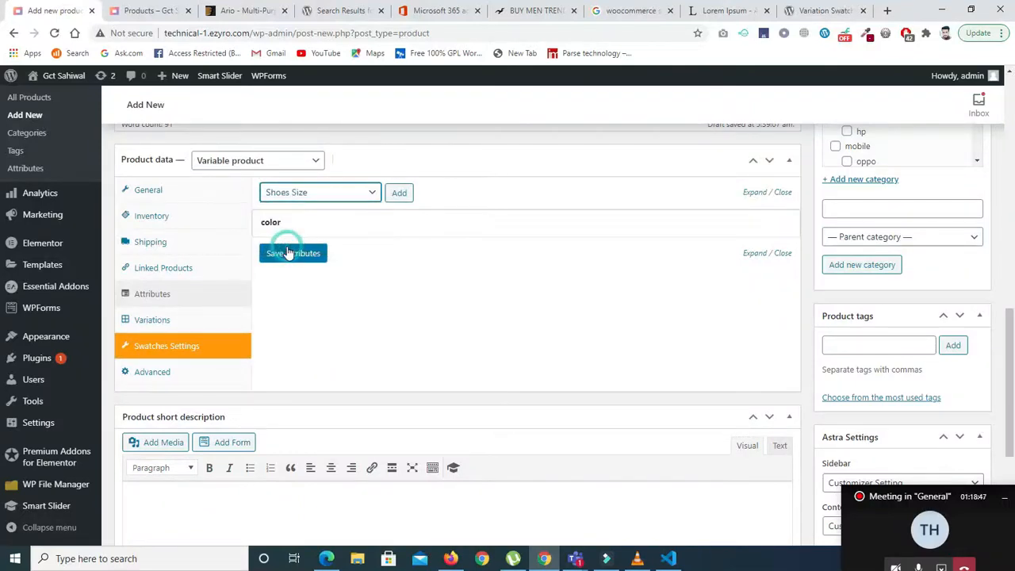
{"action": "left_click", "coordinate": [399, 195]}
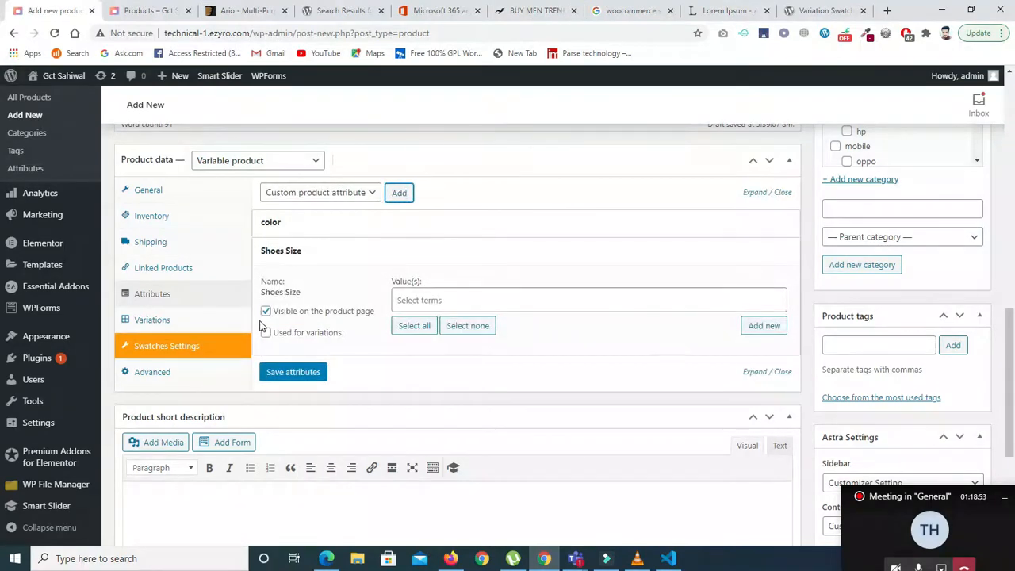
{"action": "left_click", "coordinate": [266, 333]}
{"action": "left_click", "coordinate": [419, 300]}
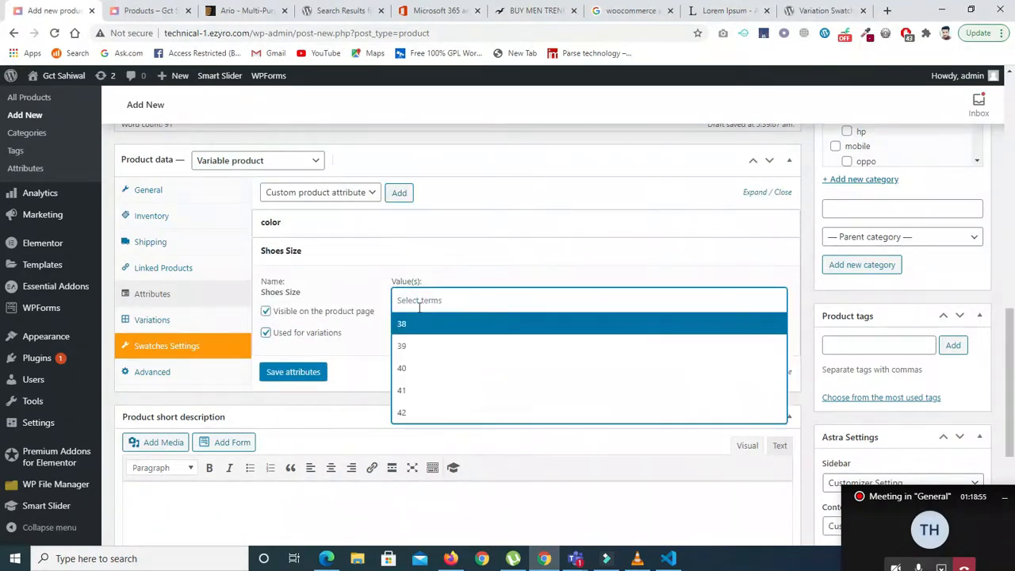
{"action": "left_click", "coordinate": [413, 331]}
{"action": "left_click", "coordinate": [437, 299]}
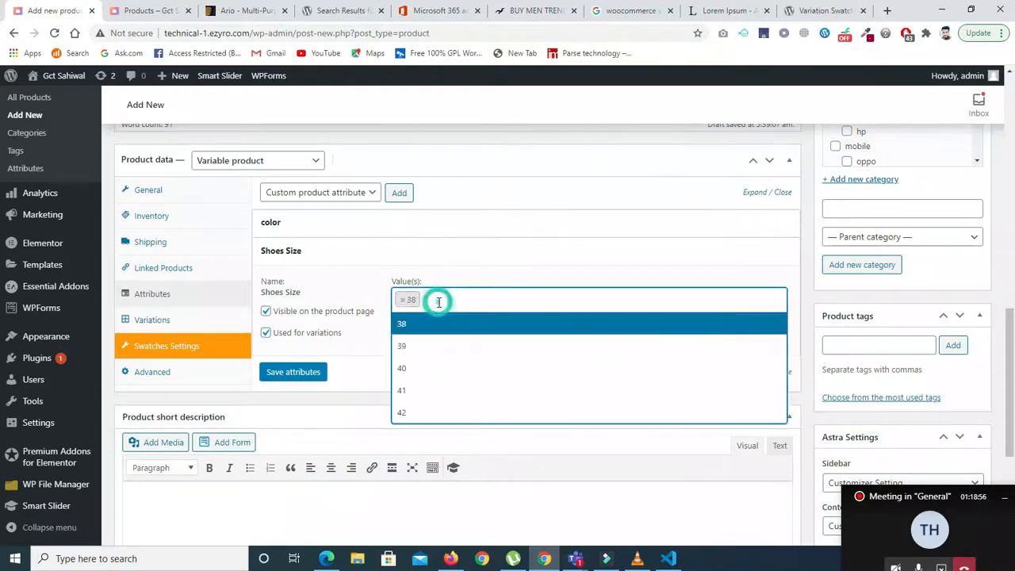
{"action": "left_click", "coordinate": [416, 373]}
{"action": "left_click", "coordinate": [470, 290]}
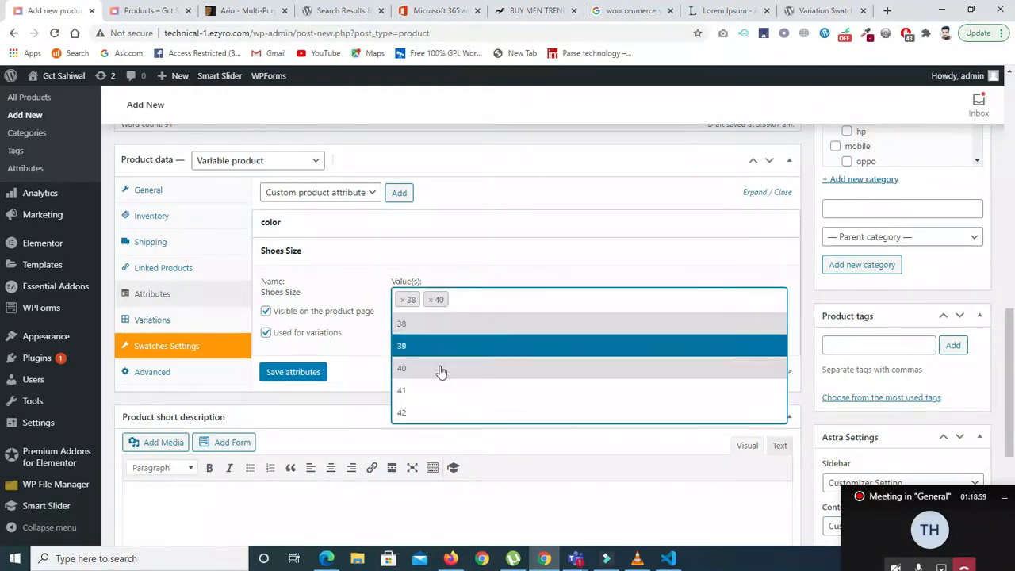
{"action": "left_click", "coordinate": [437, 397]}
{"action": "left_click", "coordinate": [512, 301]}
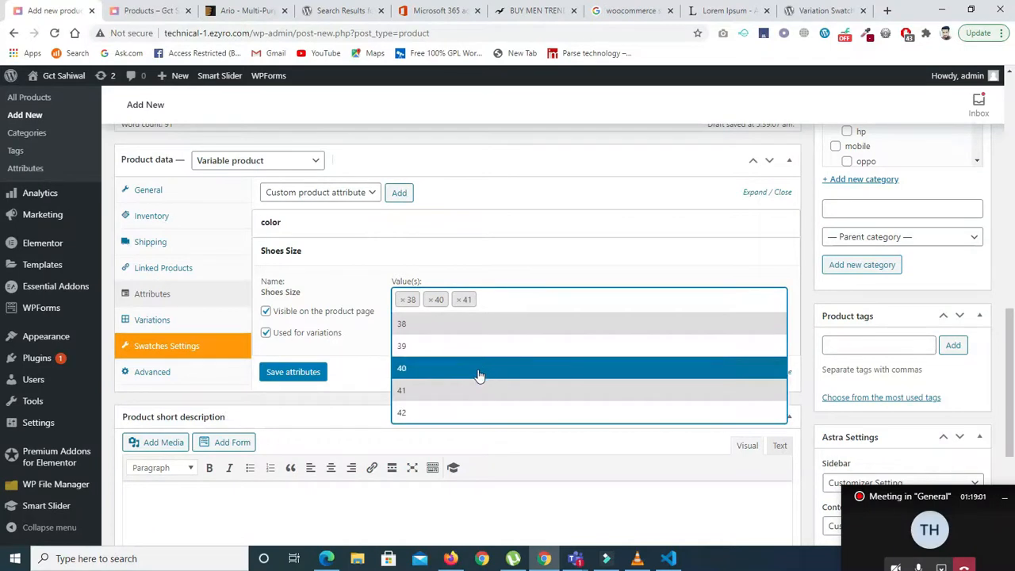
{"action": "left_click", "coordinate": [362, 339]}
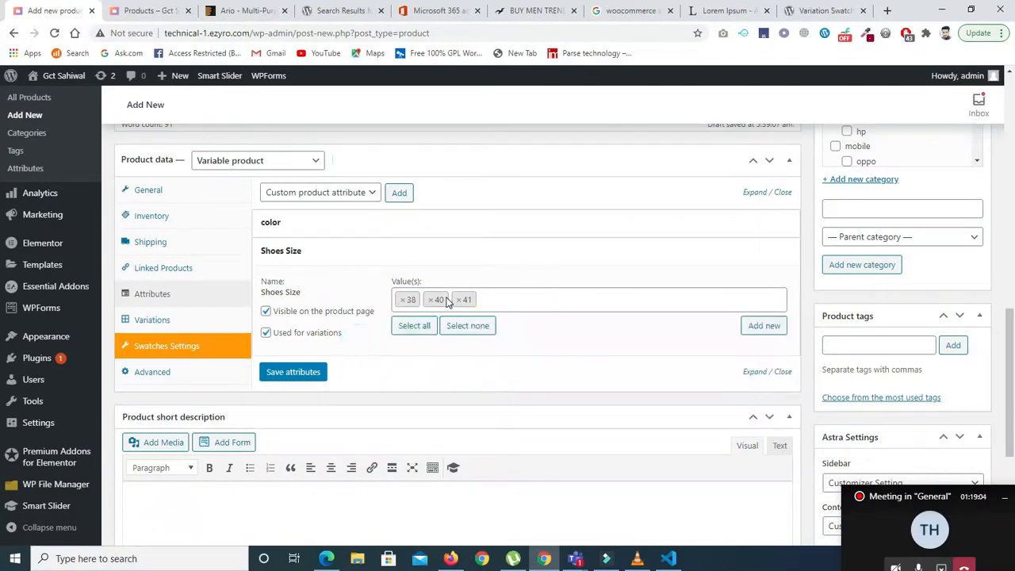
{"action": "left_click", "coordinate": [291, 373]}
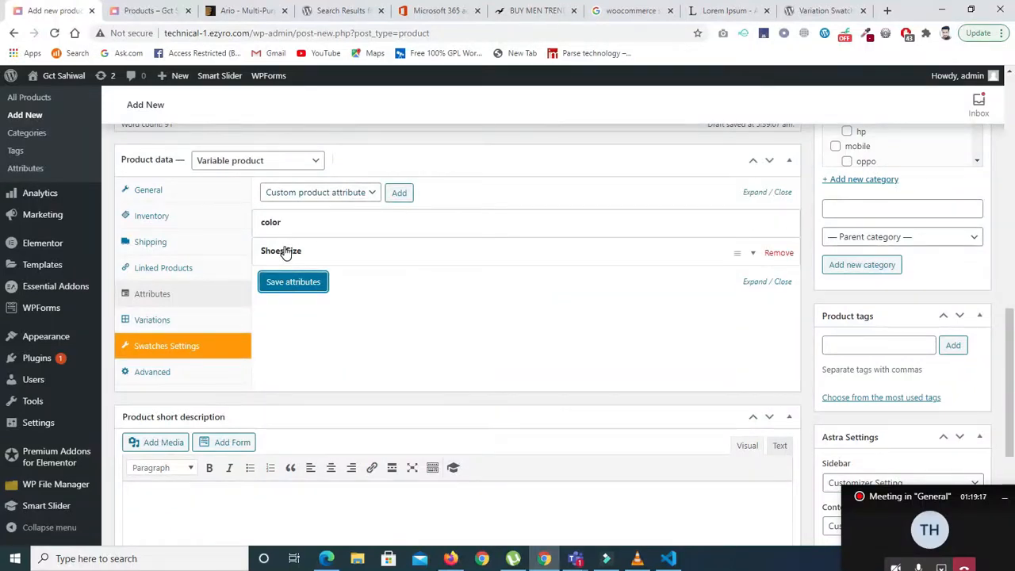
Run 'Create variations from all attributes' in the Variations section and confirm with OK
{"action": "left_click", "coordinate": [147, 321]}
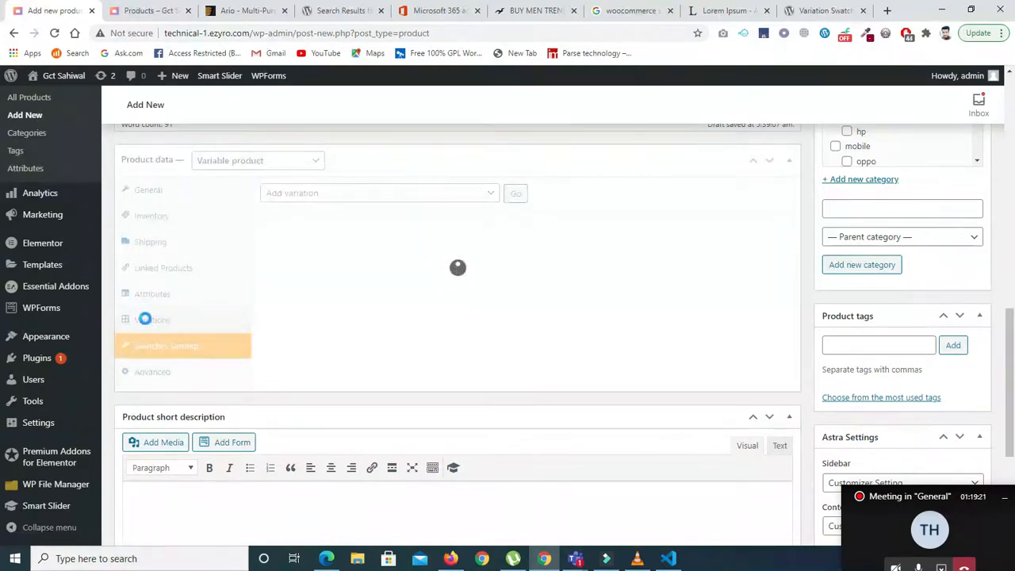
{"action": "left_click", "coordinate": [492, 198]}
{"action": "left_click", "coordinate": [313, 210]}
{"action": "left_click", "coordinate": [329, 194]}
{"action": "left_click", "coordinate": [325, 224]}
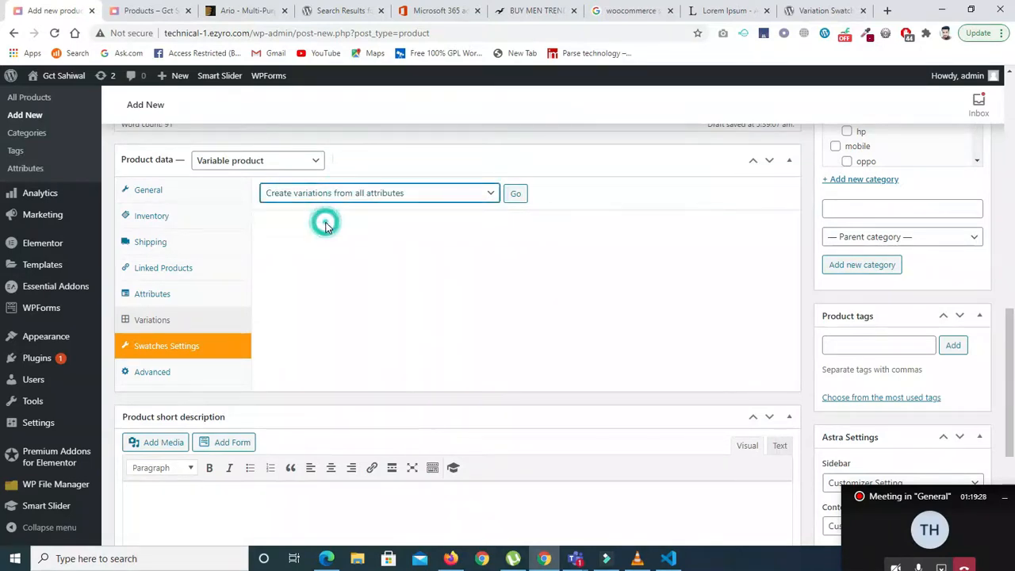
{"action": "left_click", "coordinate": [517, 196]}
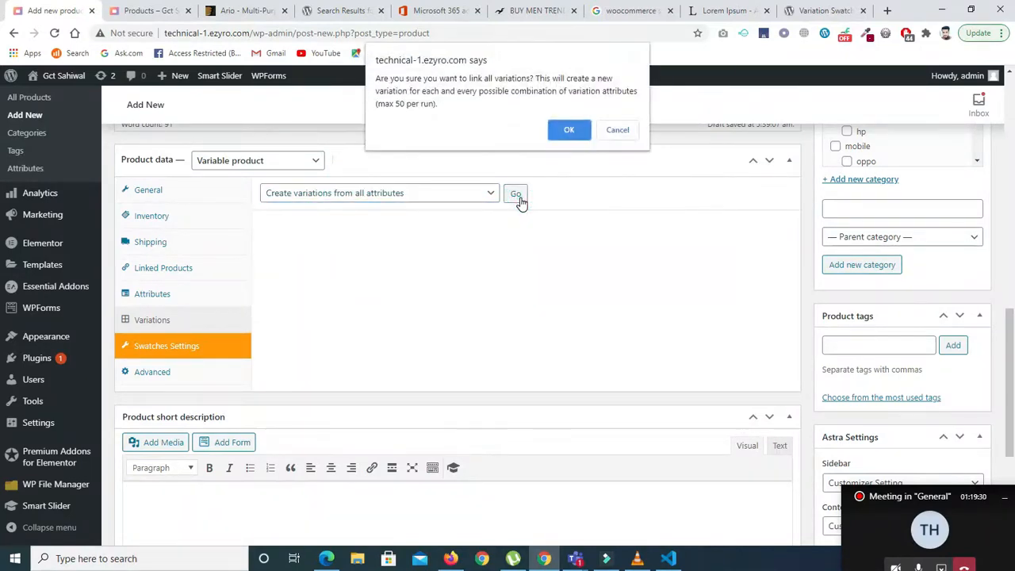
{"action": "left_click", "coordinate": [568, 131]}
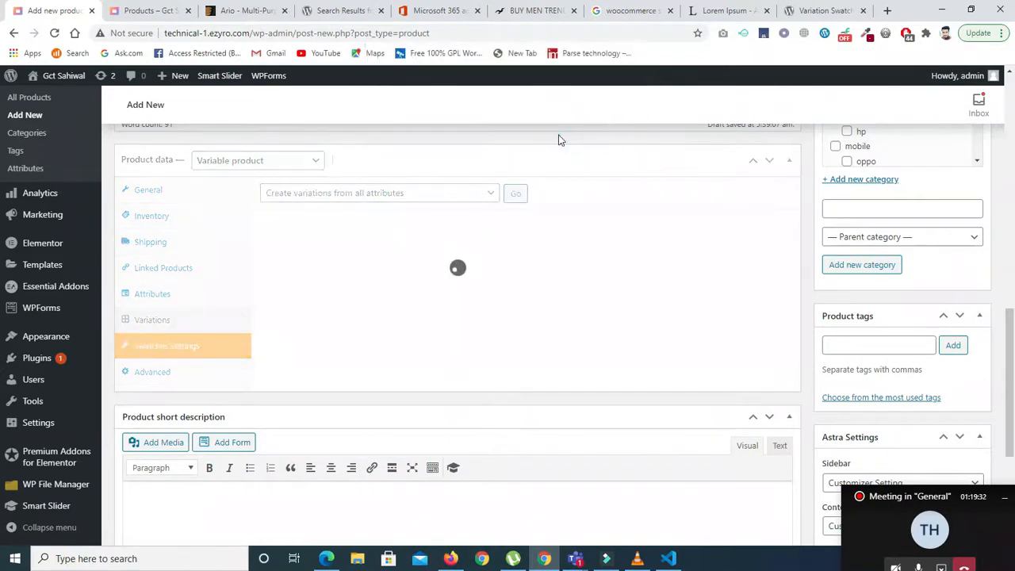
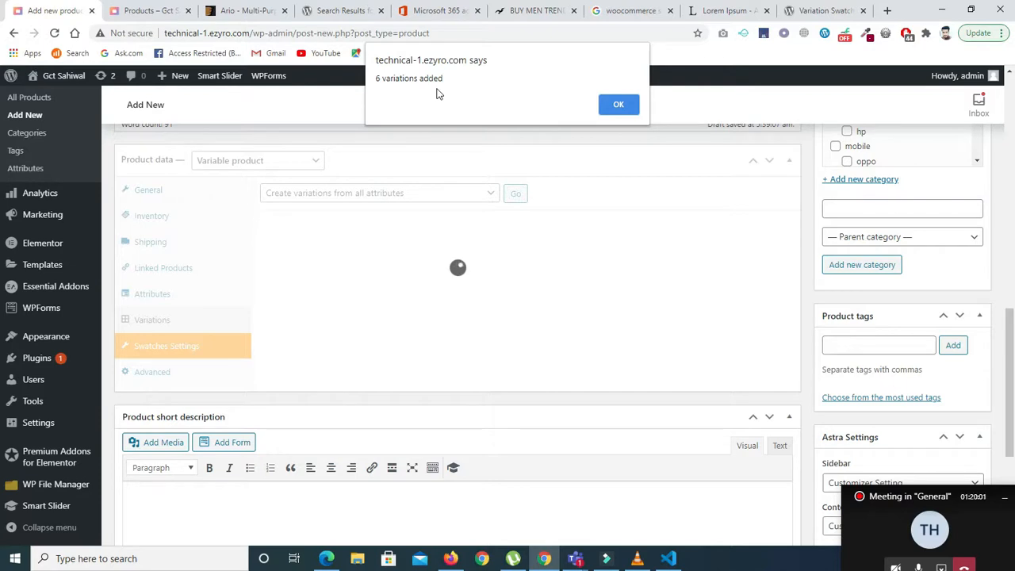
Dismiss the '6 variations added' alert, check Inventory, and return to the six-variation list
{"action": "left_click", "coordinate": [618, 104]}
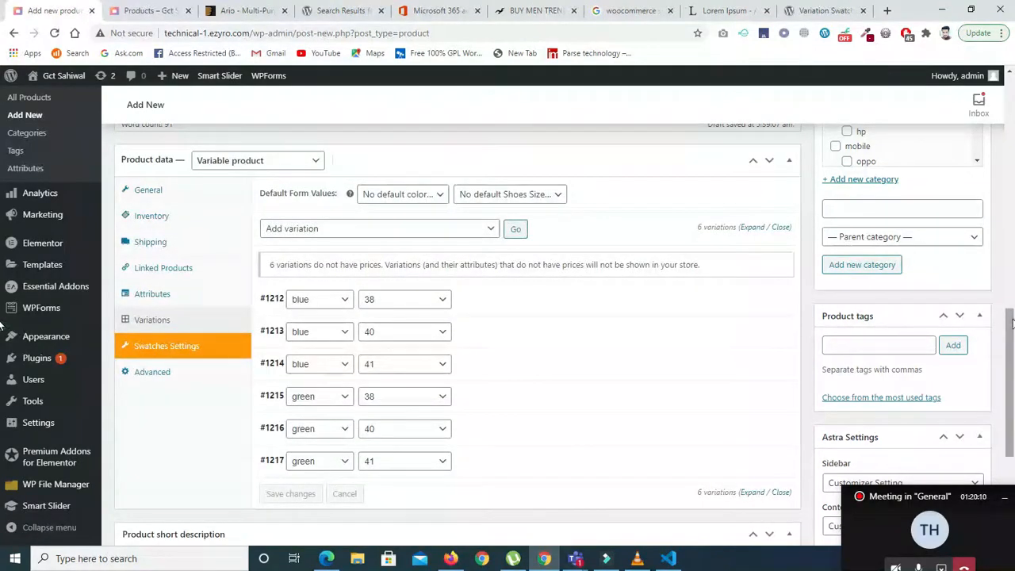
{"action": "scroll", "coordinate": [655, 267], "scroll_direction": "down", "scroll_amount": 1}
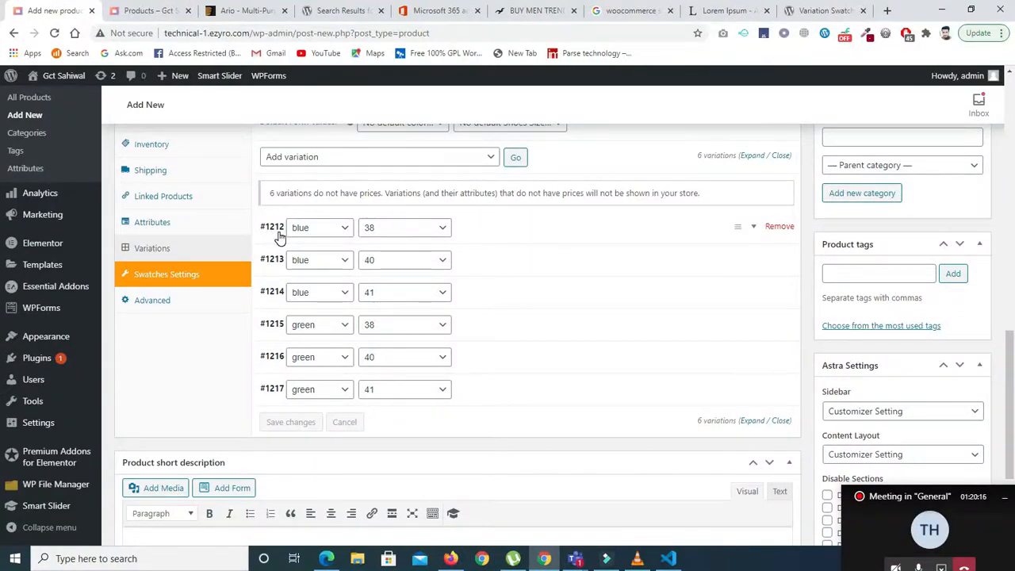
{"action": "scroll", "coordinate": [1002, 349], "scroll_direction": "up", "scroll_amount": 2}
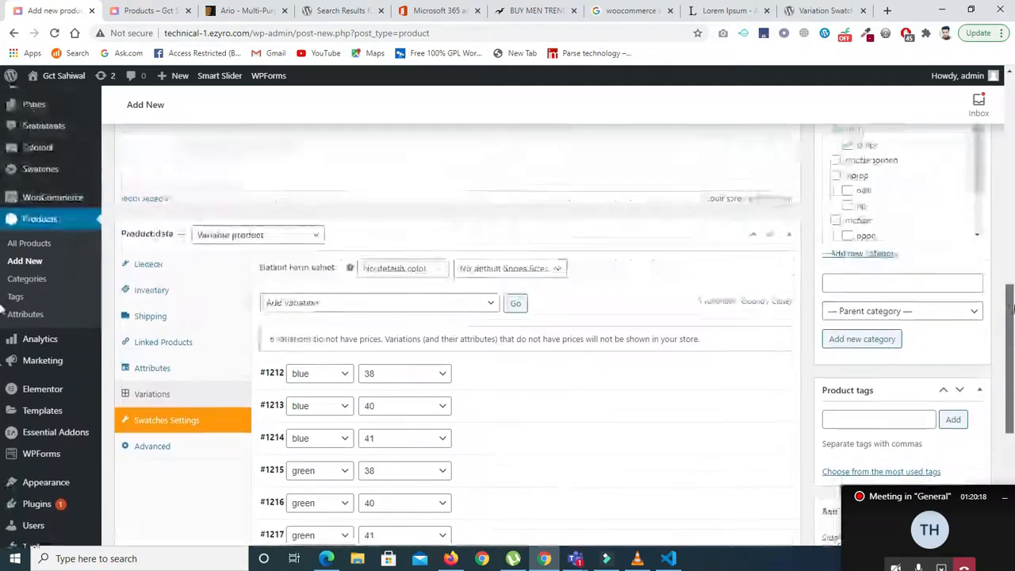
{"action": "left_click", "coordinate": [156, 303]}
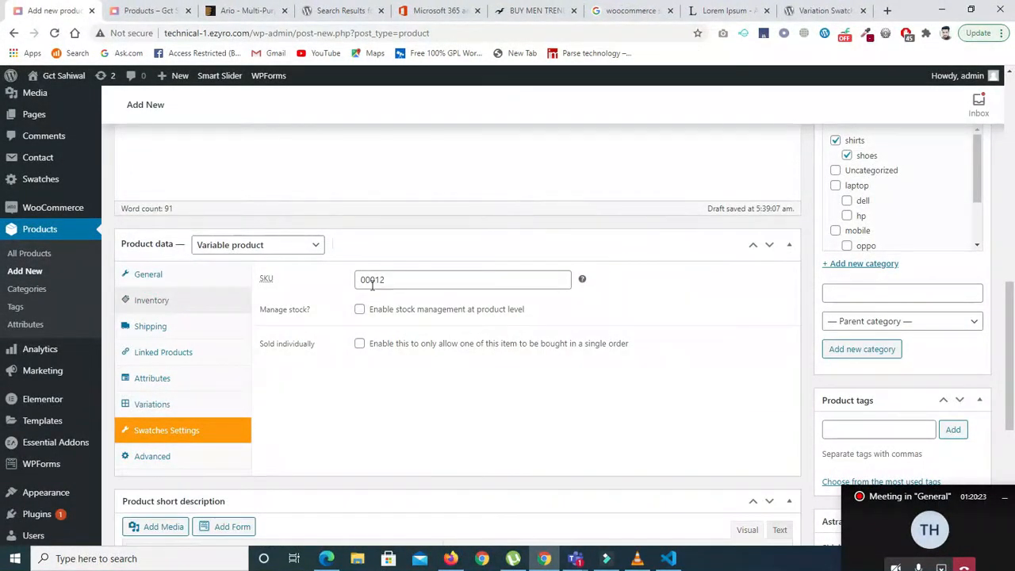
{"action": "left_click", "coordinate": [141, 403]}
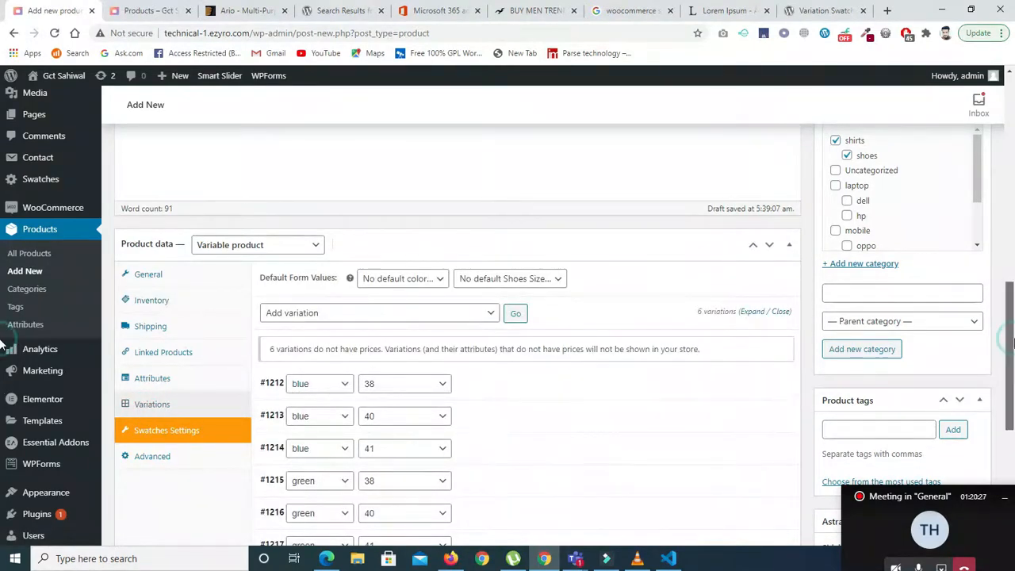
{"action": "scroll", "coordinate": [1, 397], "scroll_direction": "down", "scroll_amount": 2}
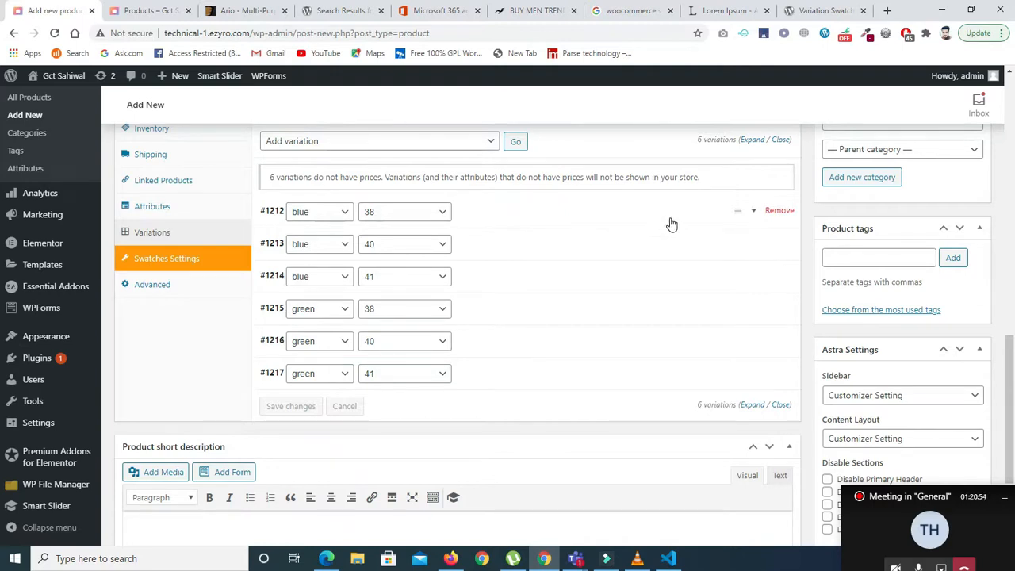
Expand variation #1212 and start uploading a new image for it from the computer
{"action": "left_click", "coordinate": [484, 211]}
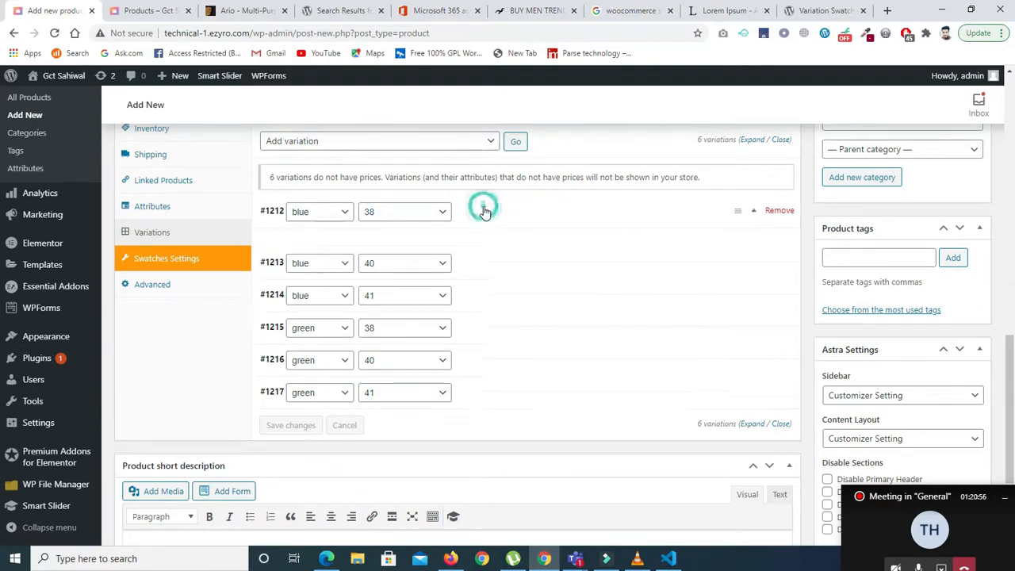
{"action": "left_click", "coordinate": [288, 267]}
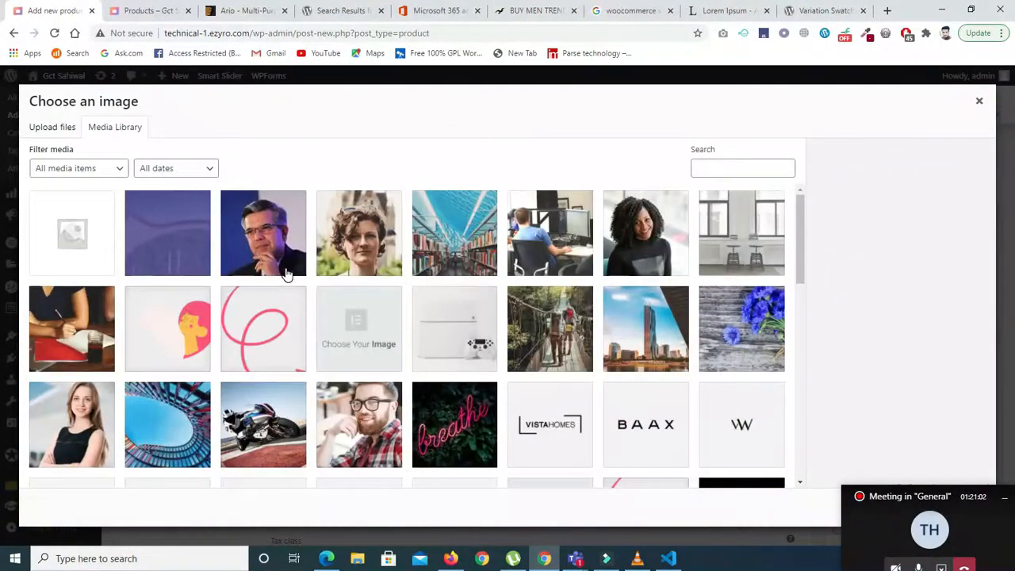
{"action": "left_click", "coordinate": [67, 128]}
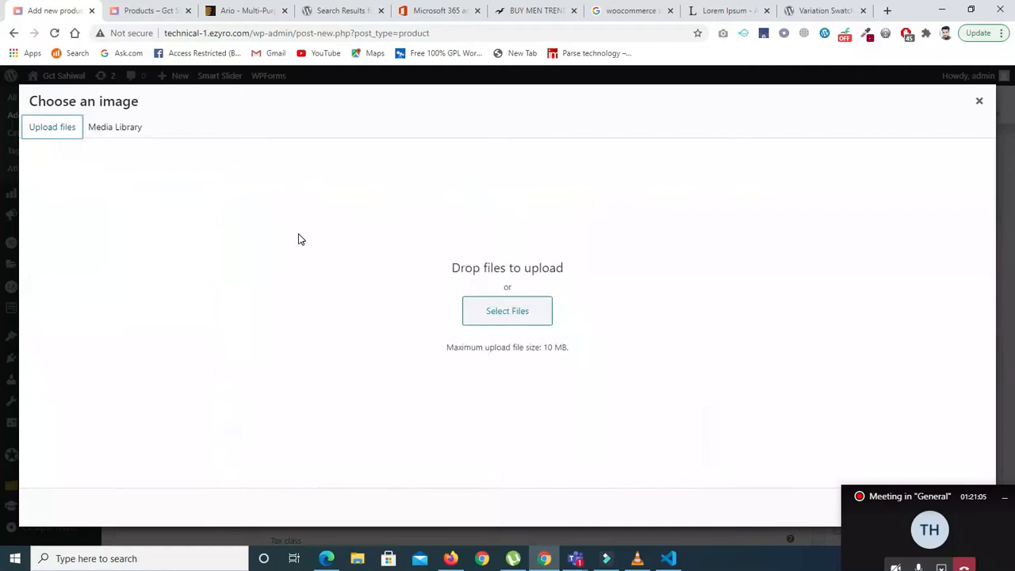
{"action": "left_click", "coordinate": [476, 311]}
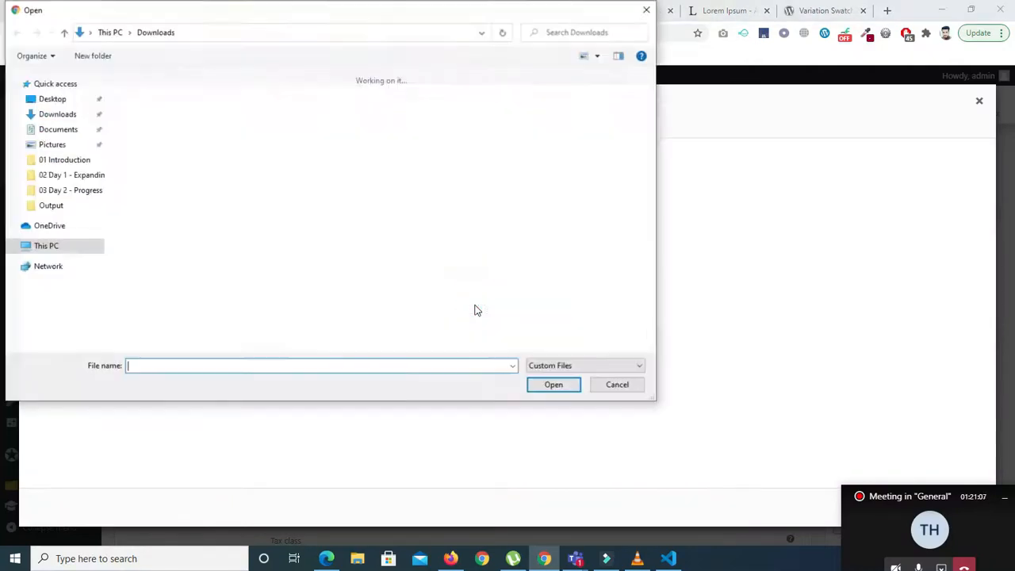
Upload IMG-20201229-WA0080 from D:\new client ecomerce side\New folder
{"action": "left_click", "coordinate": [46, 311]}
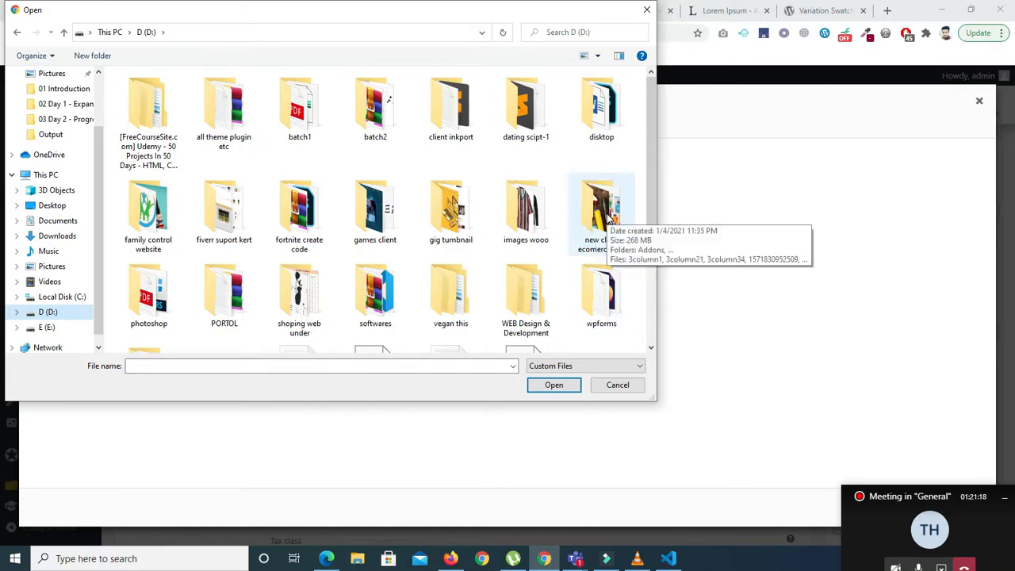
{"action": "double_click", "coordinate": [609, 216]}
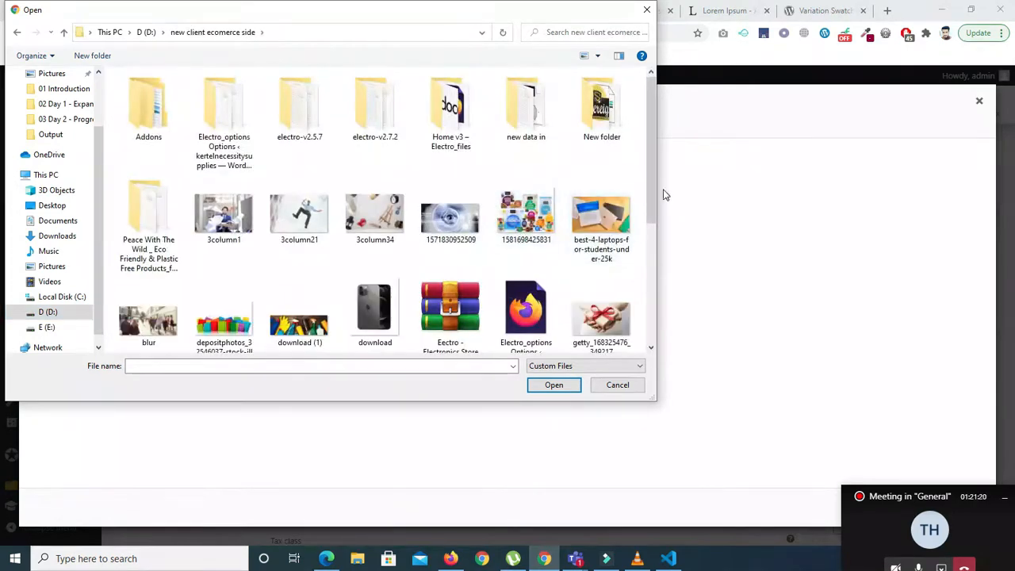
{"action": "double_click", "coordinate": [602, 111]}
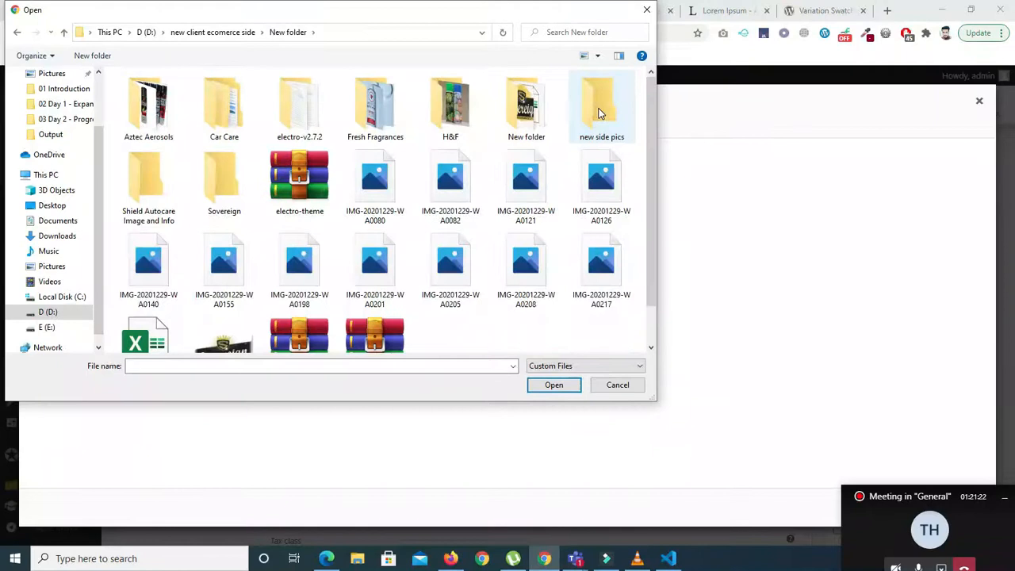
{"action": "double_click", "coordinate": [507, 115]}
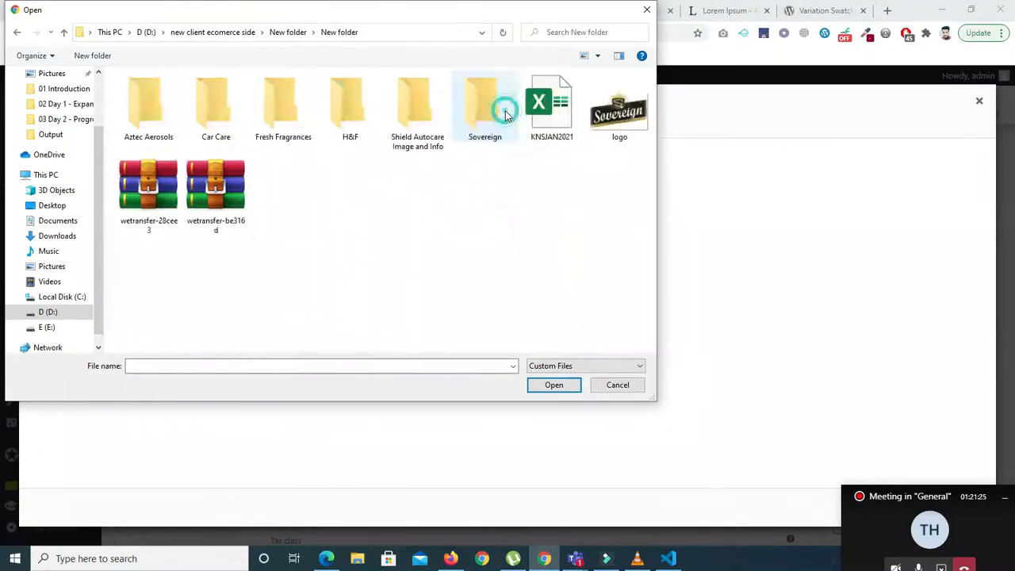
{"action": "left_click", "coordinate": [67, 38]}
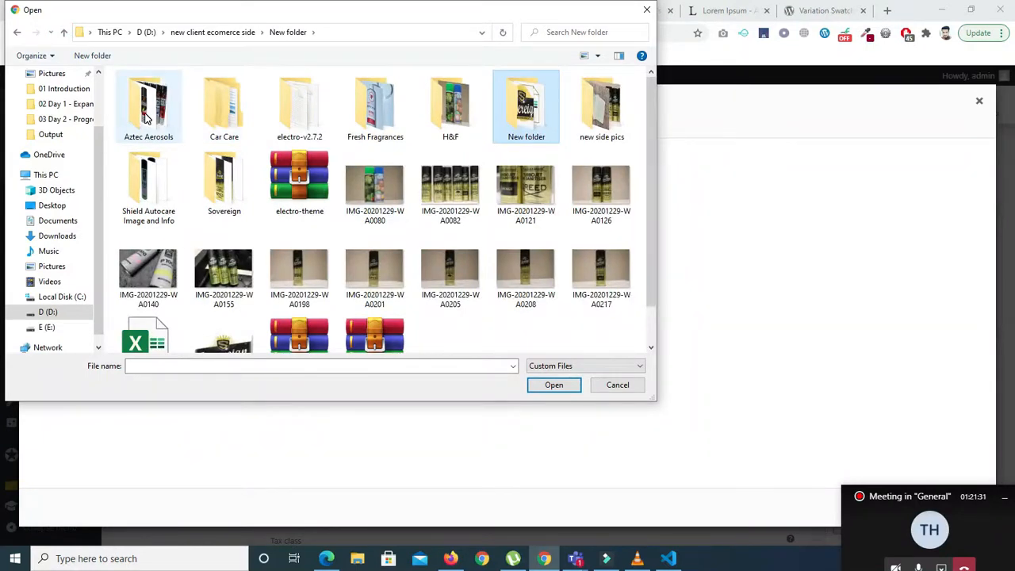
{"action": "double_click", "coordinate": [226, 191]}
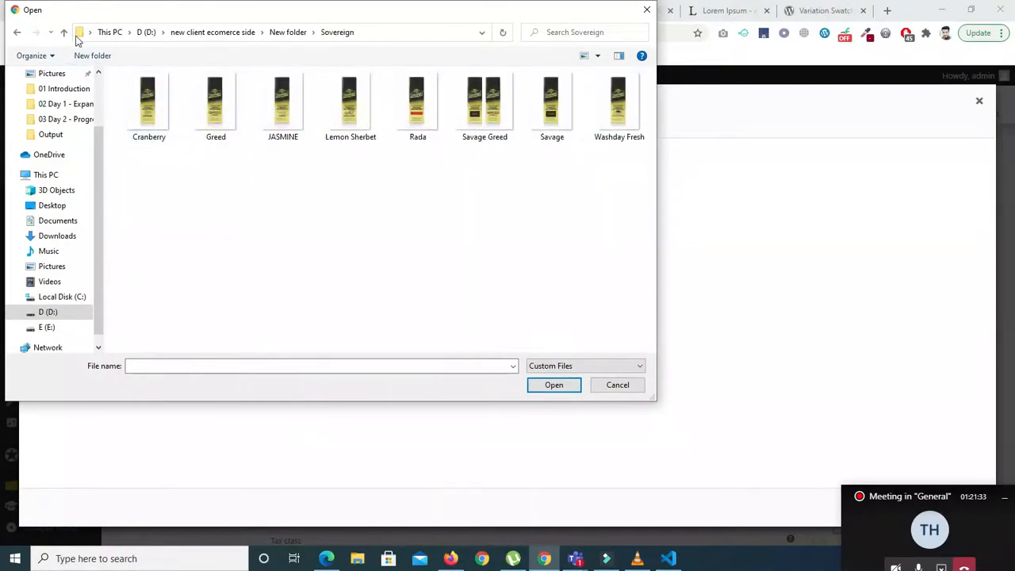
{"action": "left_click", "coordinate": [65, 33]}
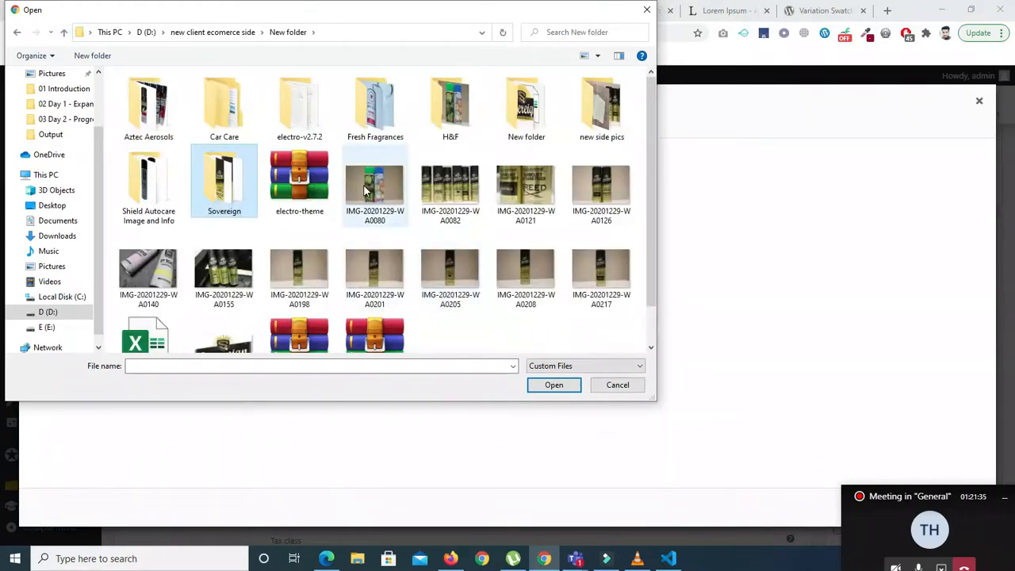
{"action": "left_click", "coordinate": [365, 190]}
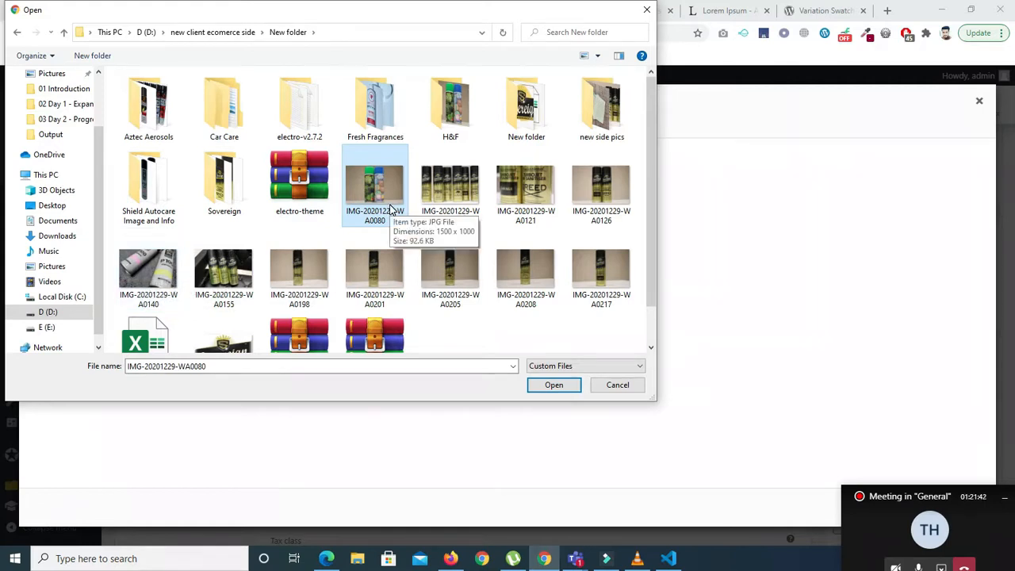
{"action": "left_click", "coordinate": [553, 384]}
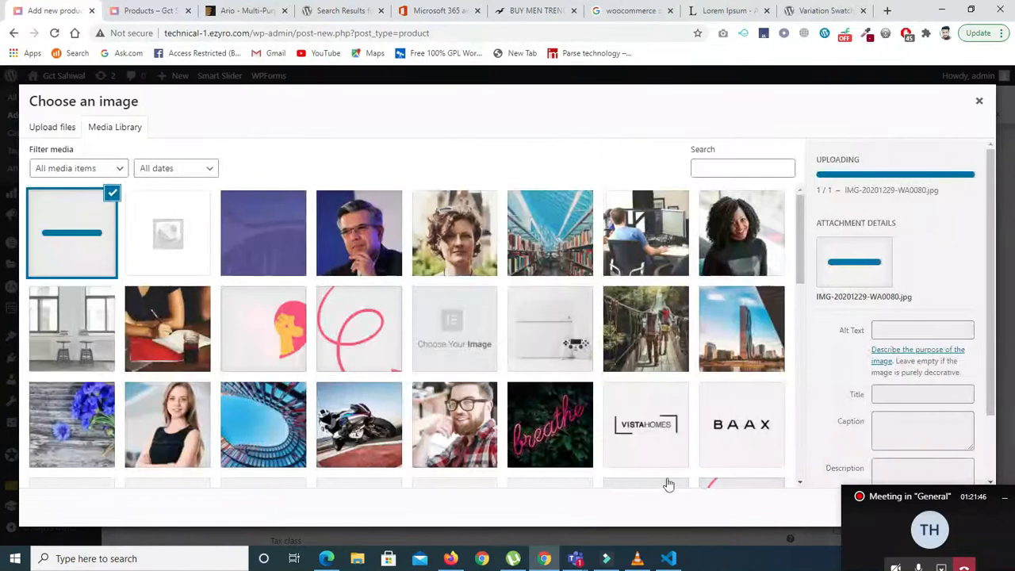
Set the uploaded spray-can image on variation #1212
{"action": "left_click_drag", "start_coordinate": [902, 498], "coordinate": [906, 538]}
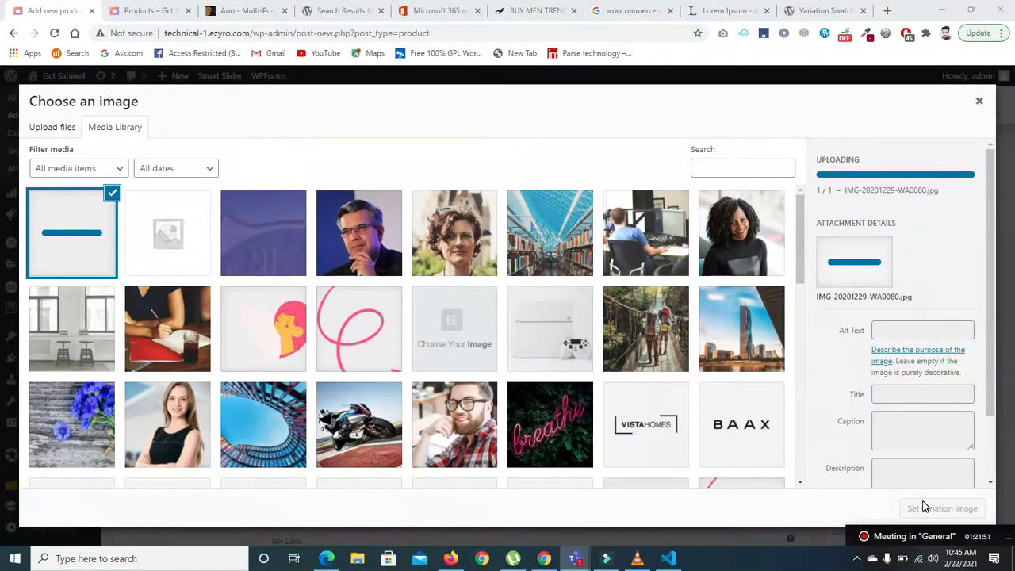
{"action": "left_click", "coordinate": [924, 510]}
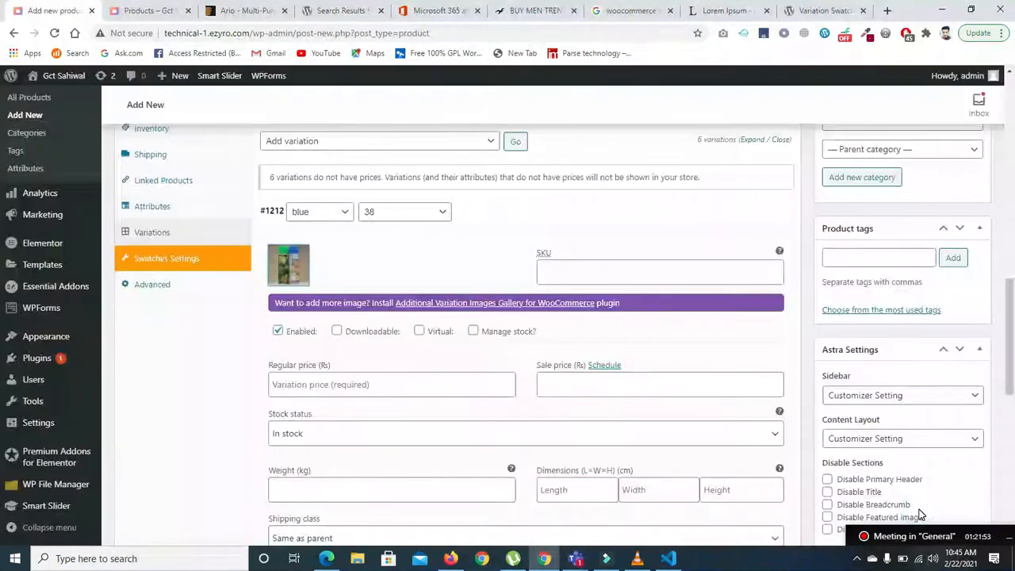
{"action": "left_click", "coordinate": [591, 276]}
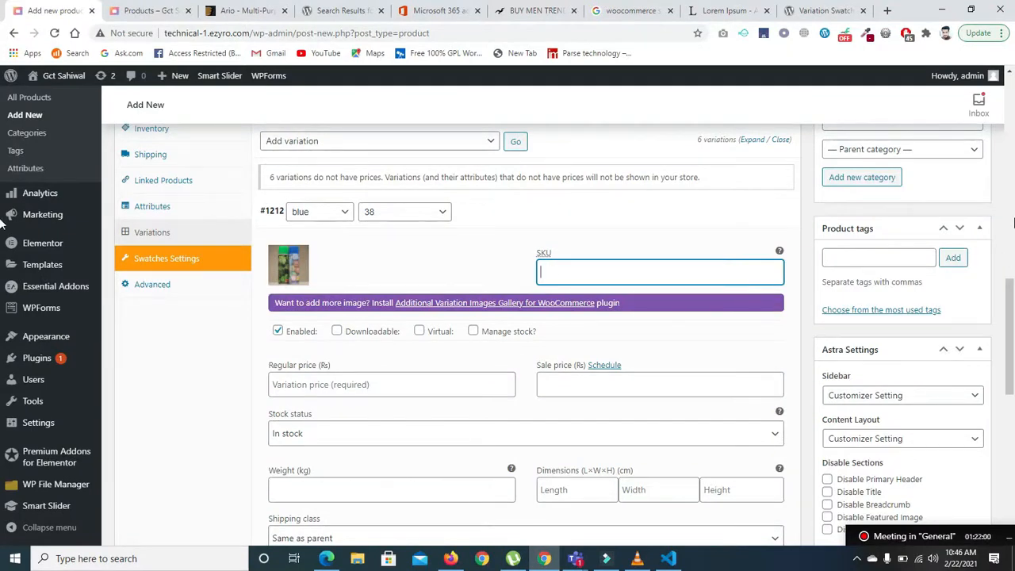
{"action": "scroll", "coordinate": [392, 304], "scroll_direction": "down", "scroll_amount": 1}
Price variation #1212 at 1000 regular and 800 sale, keeping it In stock
{"action": "left_click", "coordinate": [392, 308]}
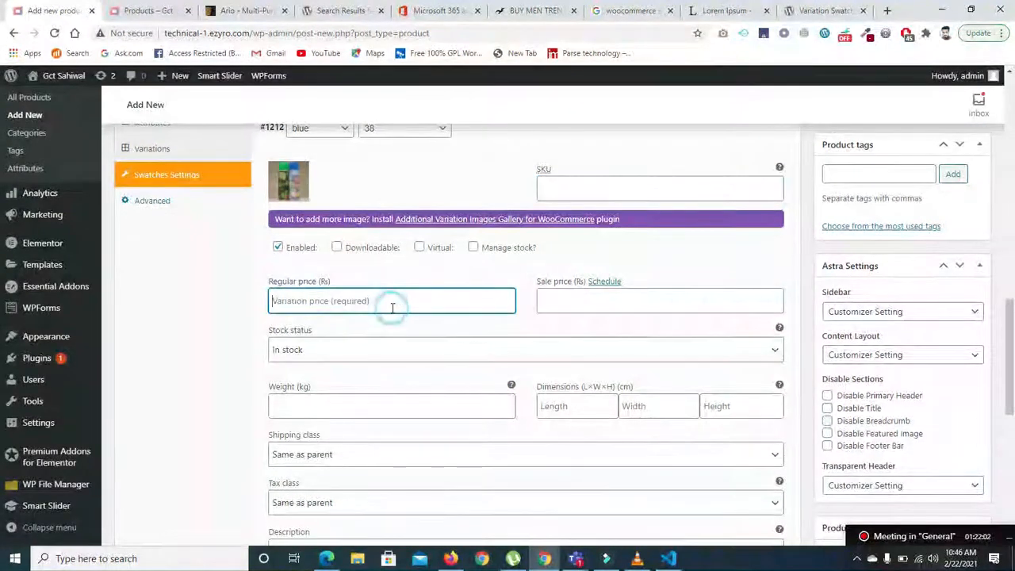
{"action": "type", "text": "10"}
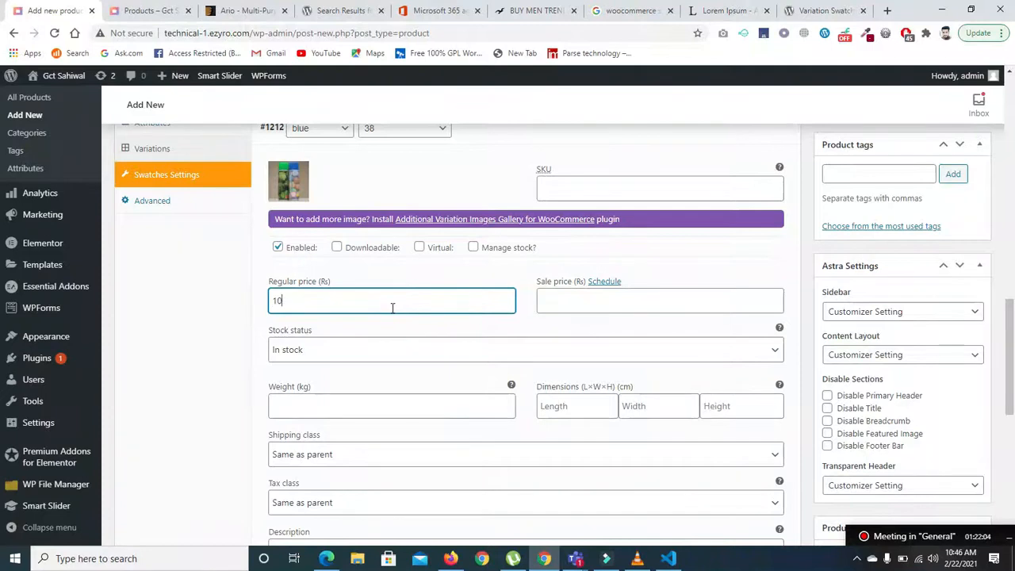
{"action": "type", "text": "00"}
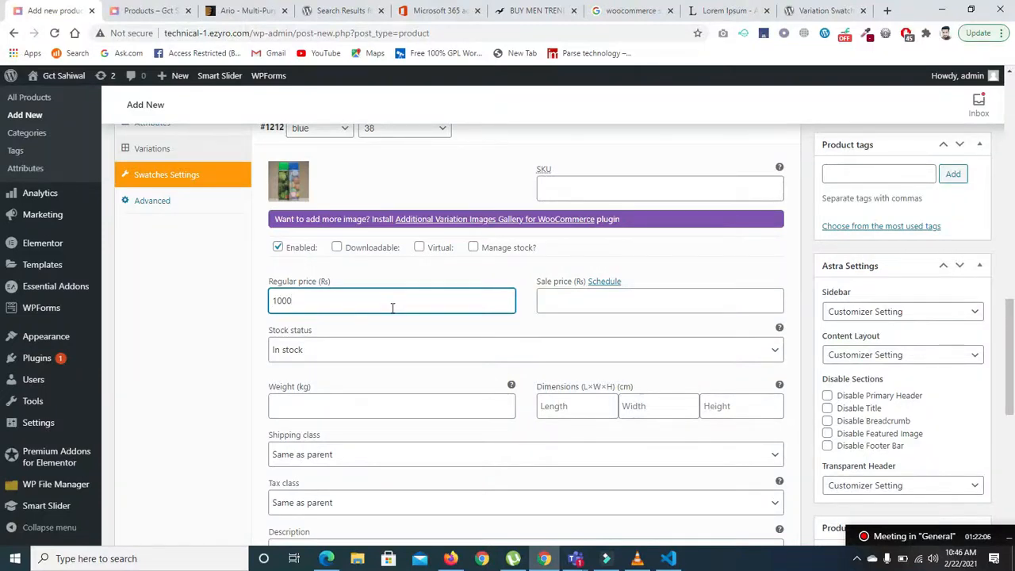
{"action": "left_click", "coordinate": [569, 296]}
{"action": "type", "text": "8000"}
{"action": "key", "text": "BackSpace"}
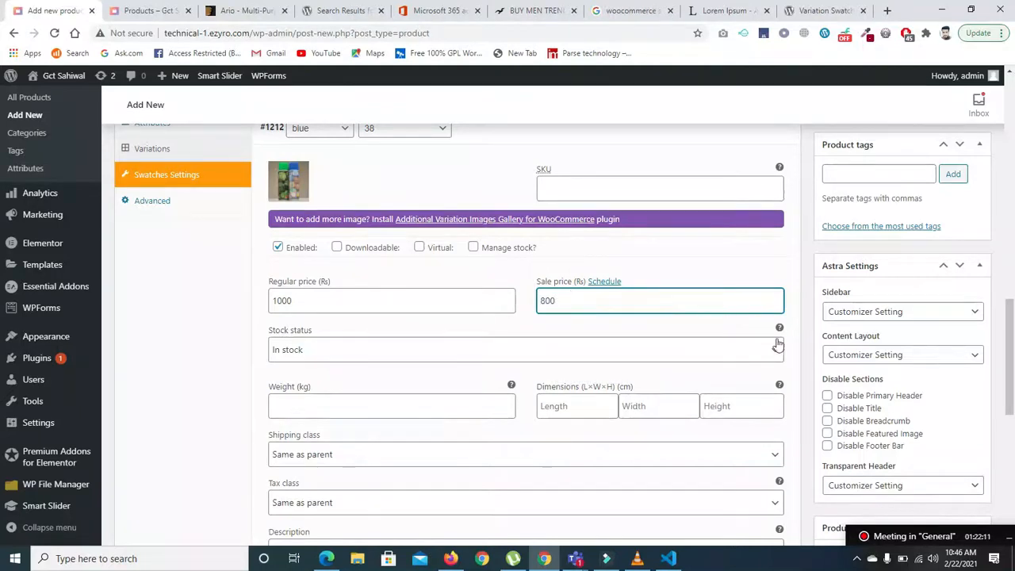
{"action": "scroll", "coordinate": [571, 301], "scroll_direction": "down", "scroll_amount": 2}
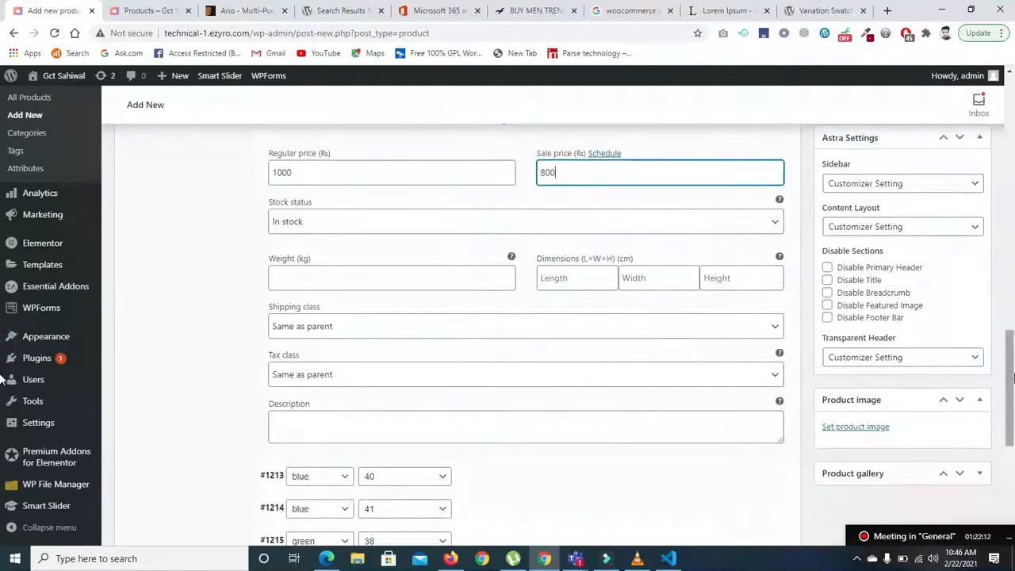
{"action": "left_click", "coordinate": [373, 232]}
{"action": "left_click", "coordinate": [366, 227]}
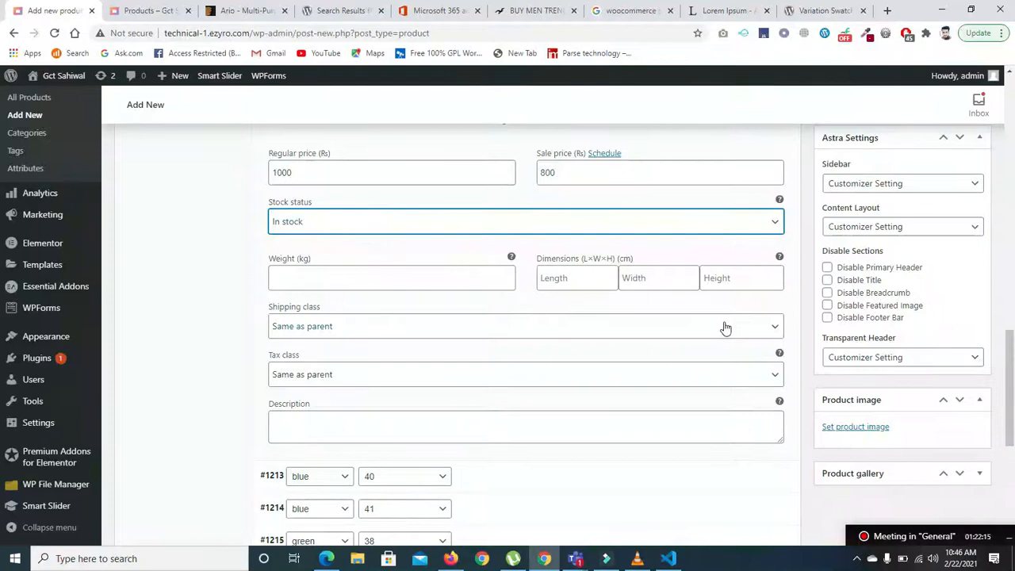
{"action": "left_click_drag", "start_coordinate": [1013, 367], "coordinate": [1013, 448]}
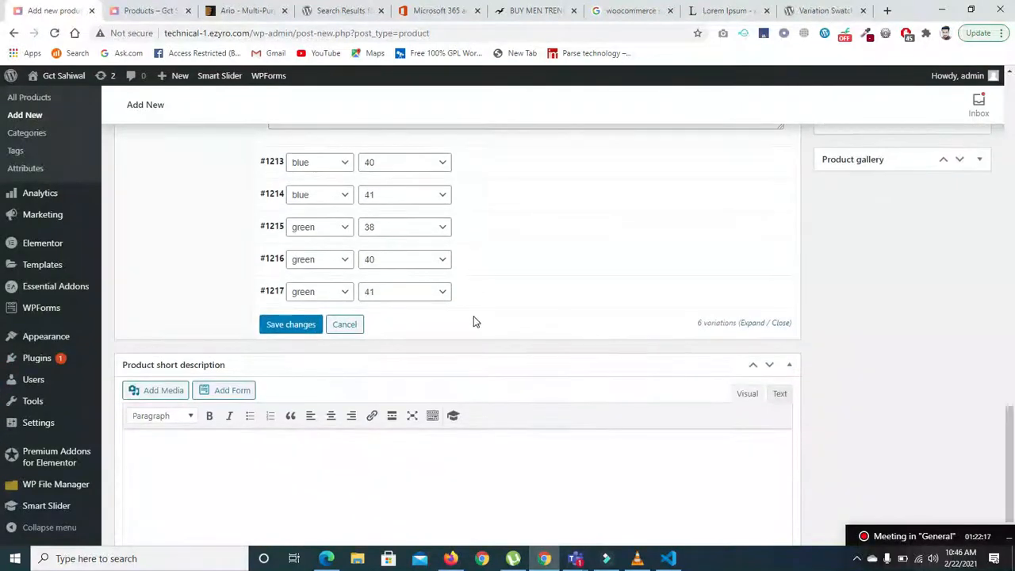
{"action": "scroll", "coordinate": [706, 330], "scroll_direction": "up", "scroll_amount": 2}
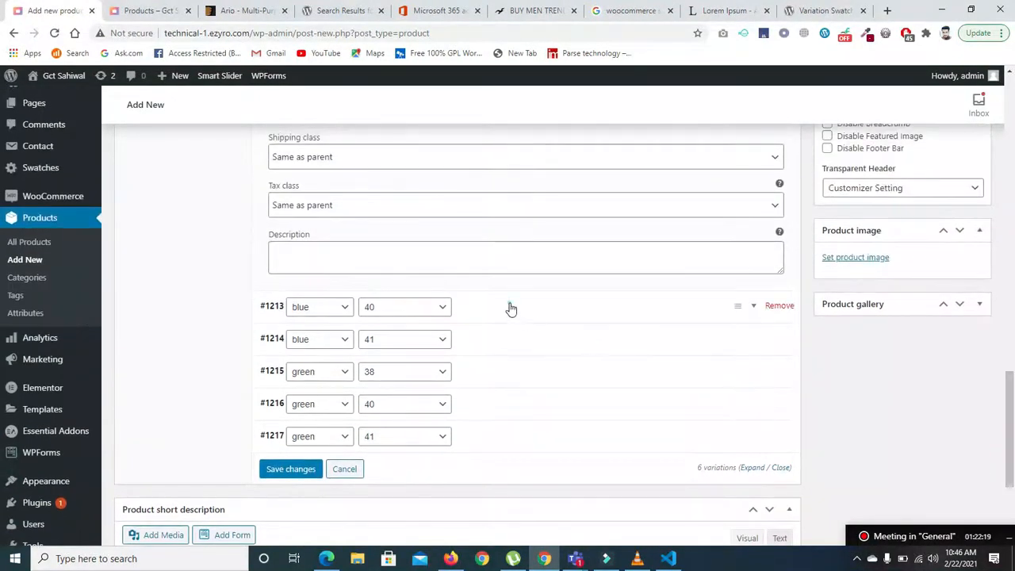
Upload IMG-20201229-WA0140 and give variation #1213 the spray-can image
{"action": "left_click", "coordinate": [510, 309]}
{"action": "left_click", "coordinate": [288, 360]}
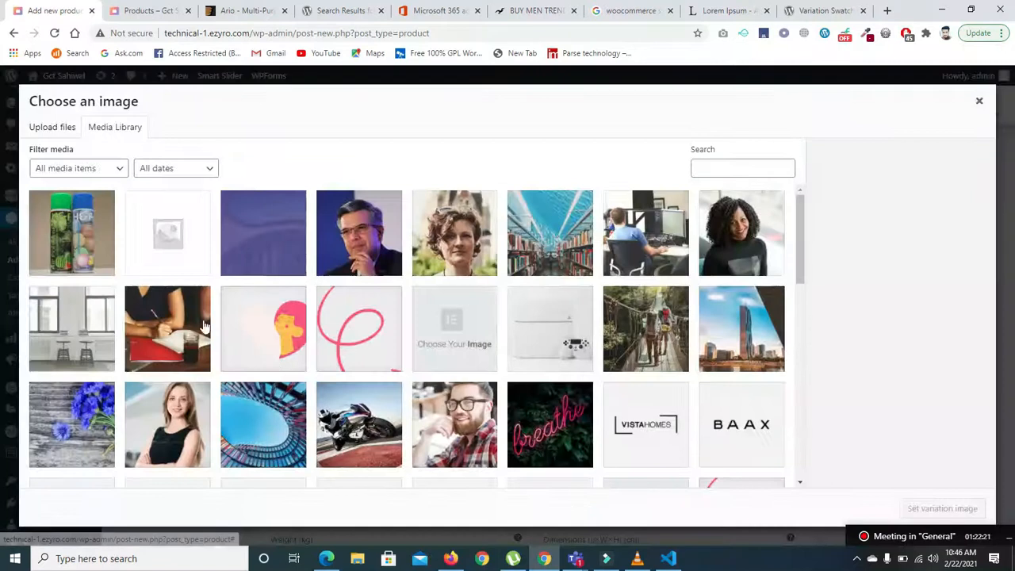
{"action": "left_click", "coordinate": [41, 132]}
{"action": "left_click", "coordinate": [468, 310]}
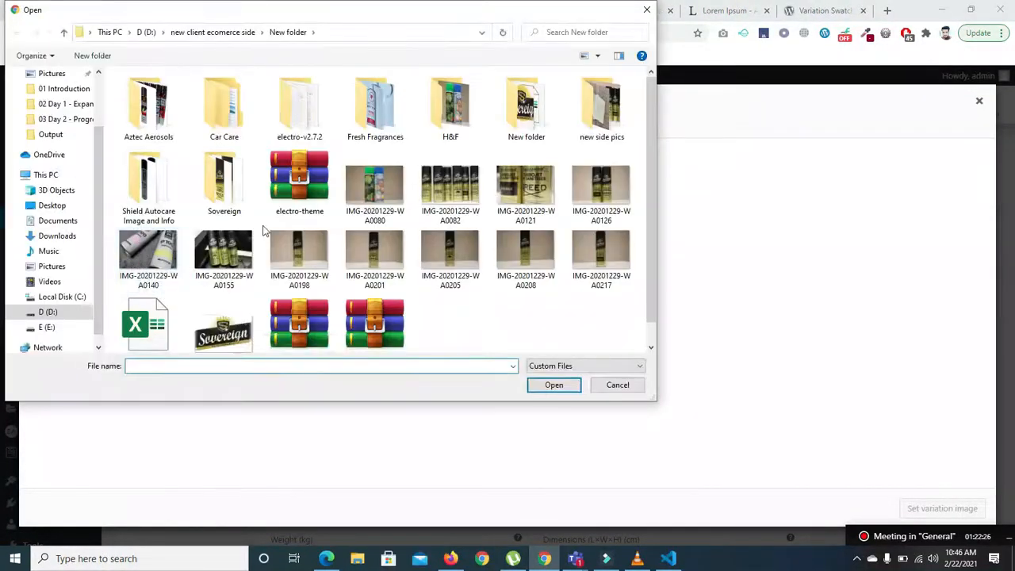
{"action": "left_click", "coordinate": [163, 254]}
{"action": "left_click", "coordinate": [550, 384]}
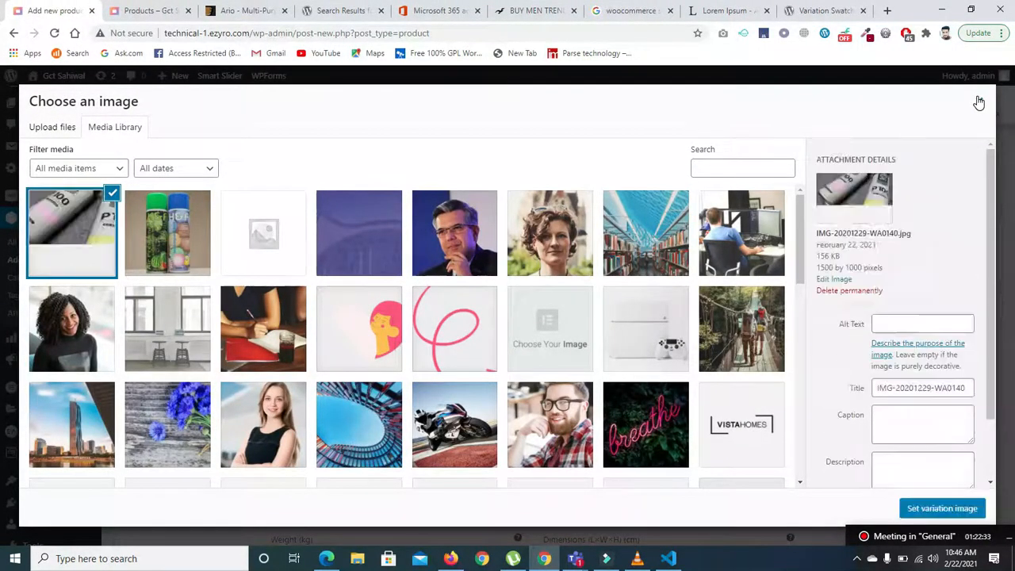
{"action": "left_click", "coordinate": [929, 508]}
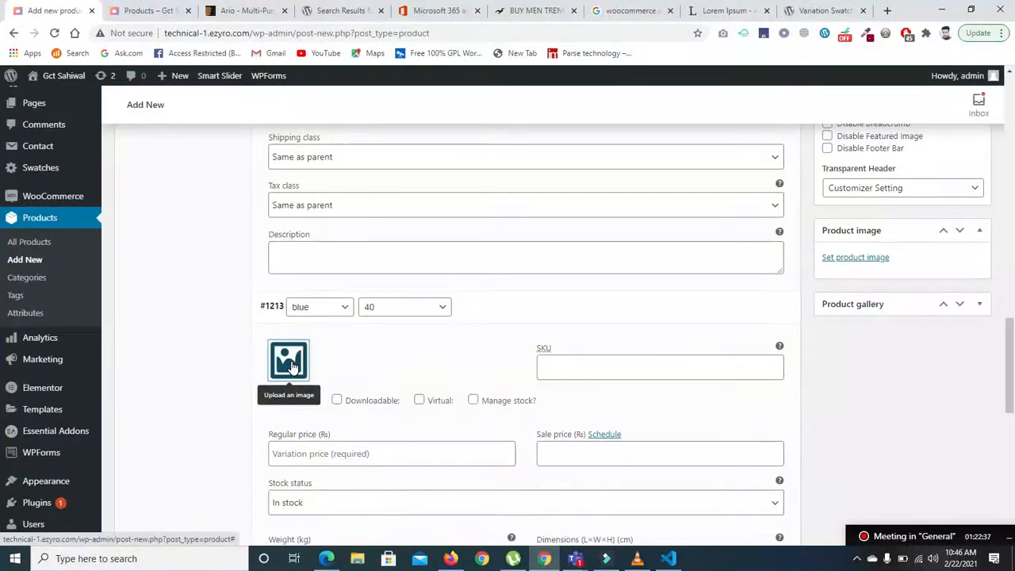
{"action": "left_click", "coordinate": [288, 362]}
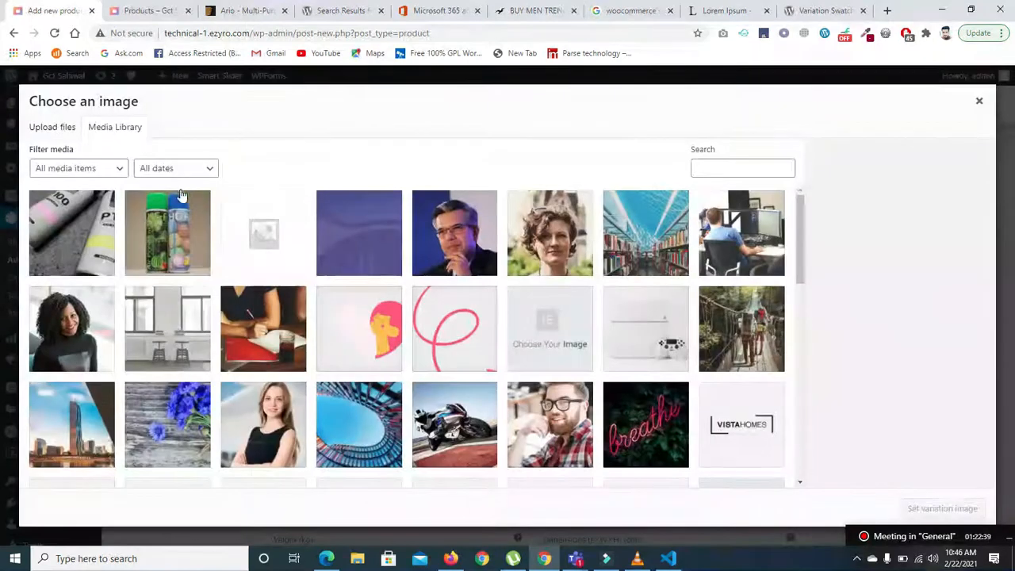
{"action": "left_click", "coordinate": [942, 508]}
Price variation #1213 at 1000 regular and 800 sale
{"action": "scroll", "coordinate": [1011, 361], "scroll_direction": "down", "scroll_amount": 3}
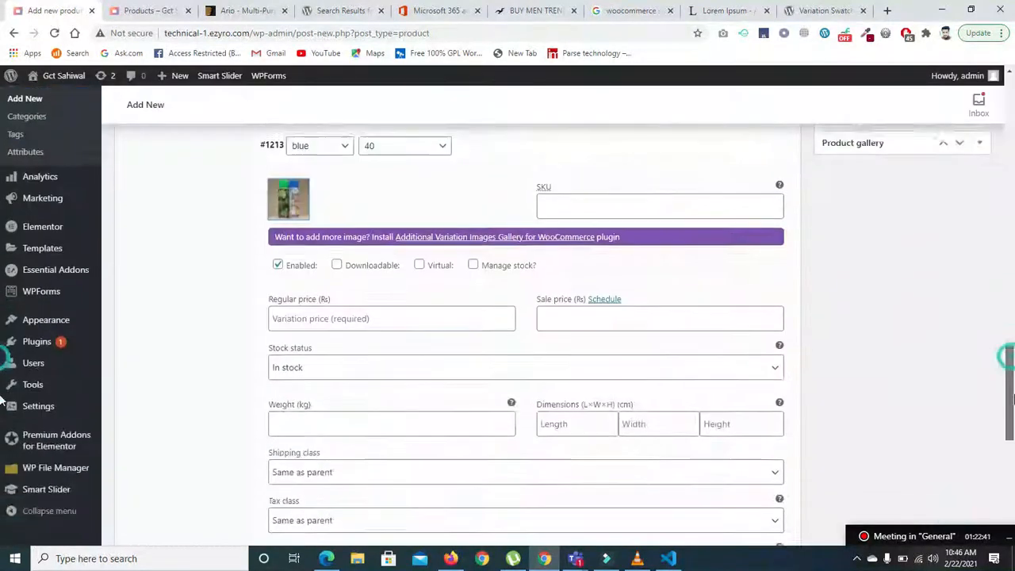
{"action": "left_click", "coordinate": [591, 161]}
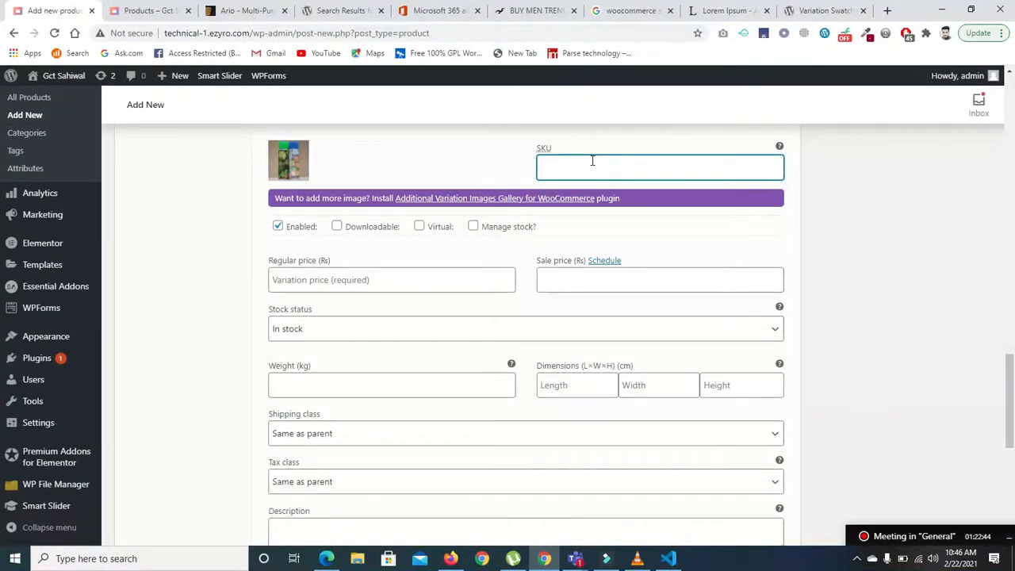
{"action": "left_click", "coordinate": [356, 281]}
{"action": "type", "text": "1000"}
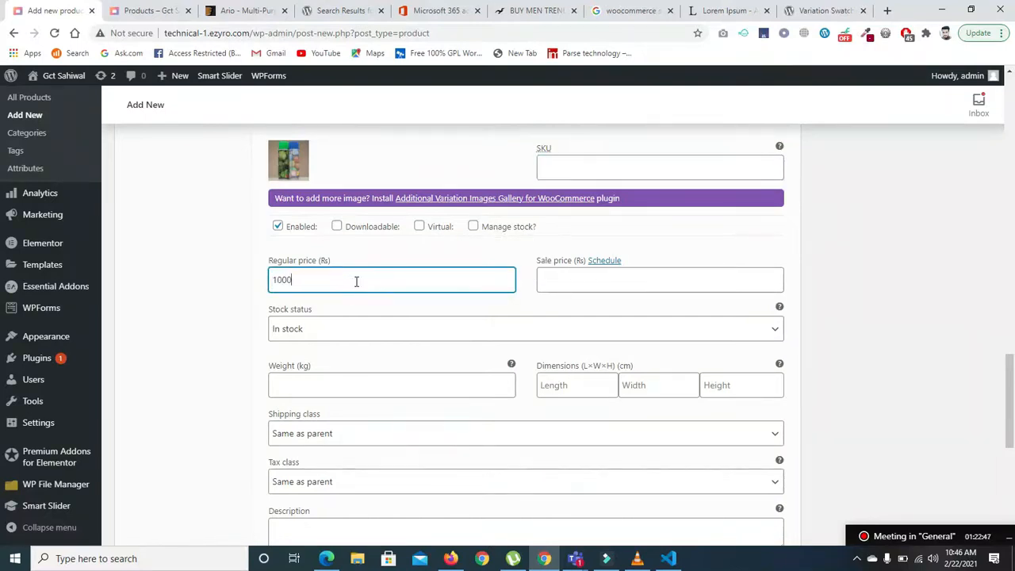
{"action": "key", "text": "Tab"}
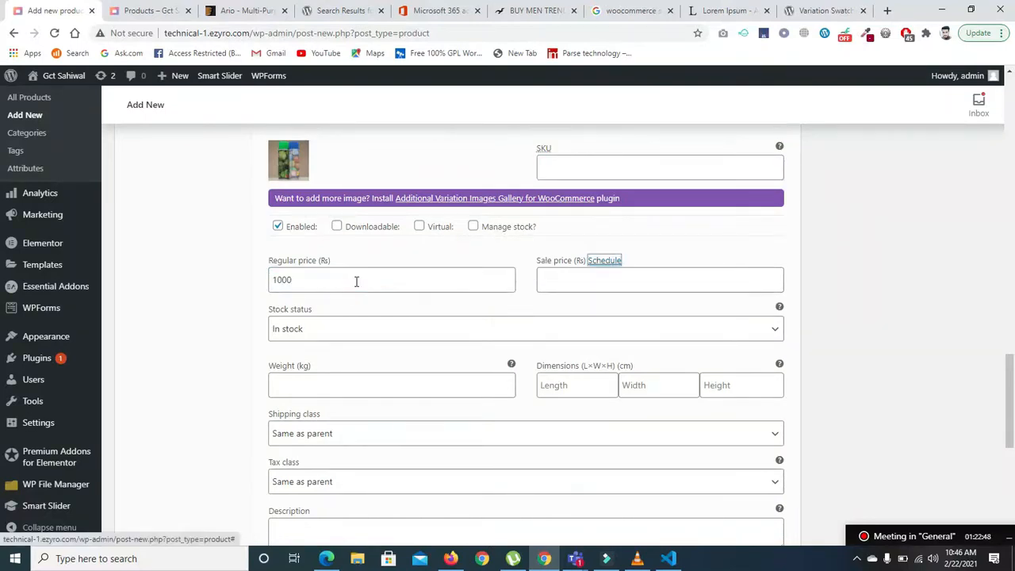
{"action": "left_click", "coordinate": [578, 285]}
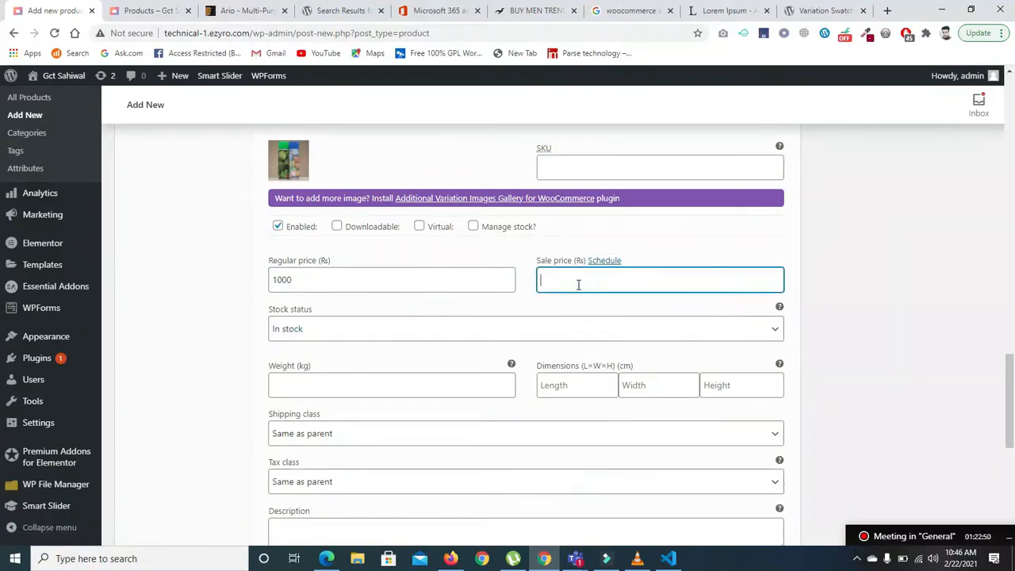
{"action": "type", "text": "800"}
{"action": "left_click_drag", "start_coordinate": [1011, 397], "coordinate": [1011, 475]}
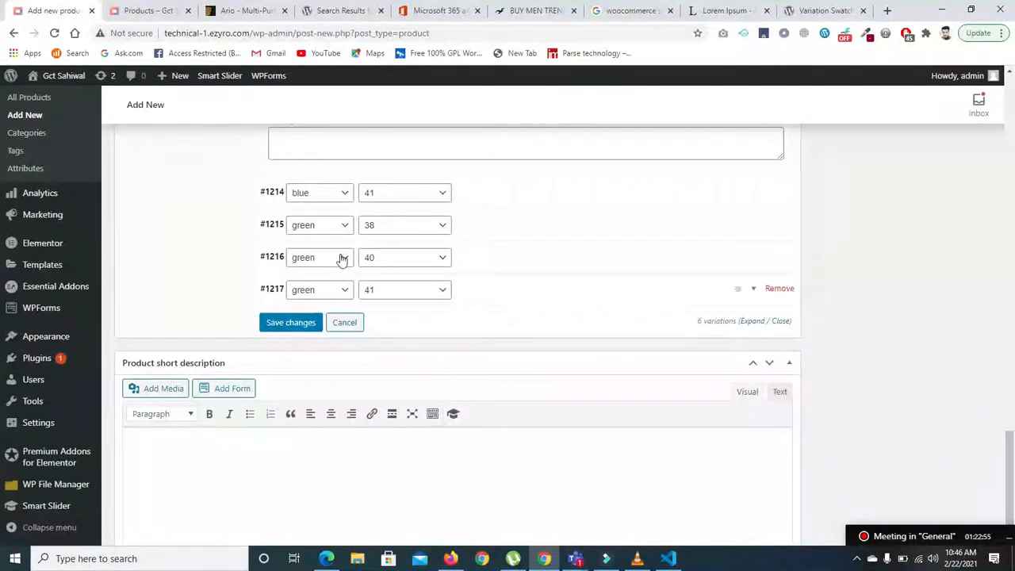
Give variation #1214 the spray-can image, a regular price and an 800 sale price
{"action": "left_click", "coordinate": [518, 198]}
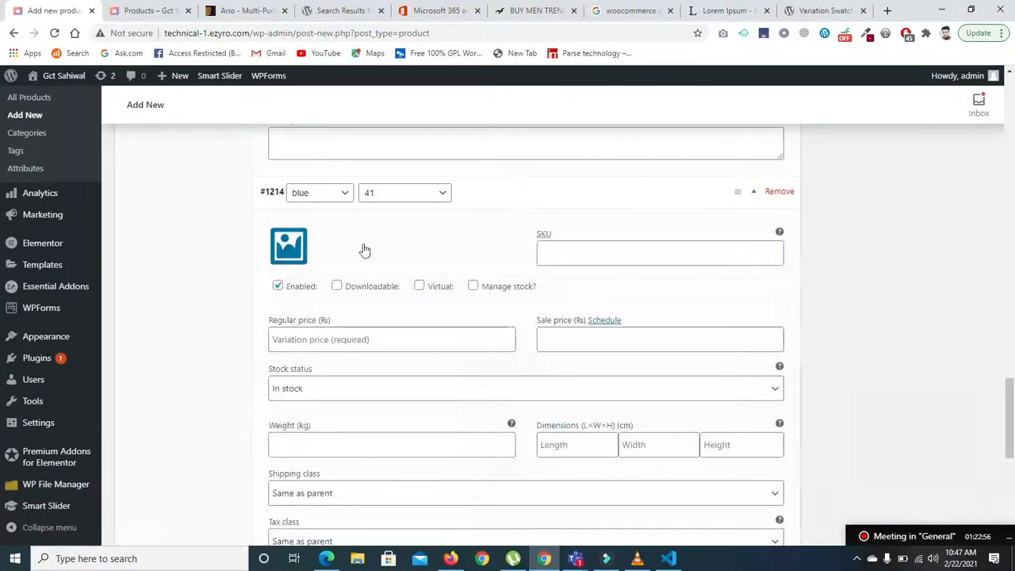
{"action": "left_click", "coordinate": [287, 246]}
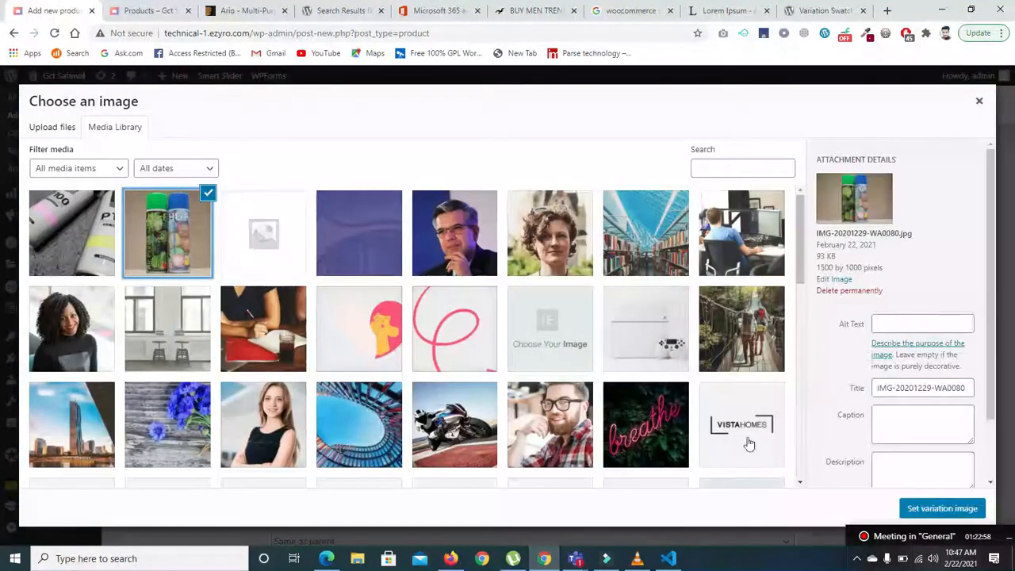
{"action": "left_click", "coordinate": [936, 510]}
{"action": "scroll", "coordinate": [597, 332], "scroll_direction": "down", "scroll_amount": 1}
{"action": "left_click", "coordinate": [413, 326]}
{"action": "type", "text": "1000"}
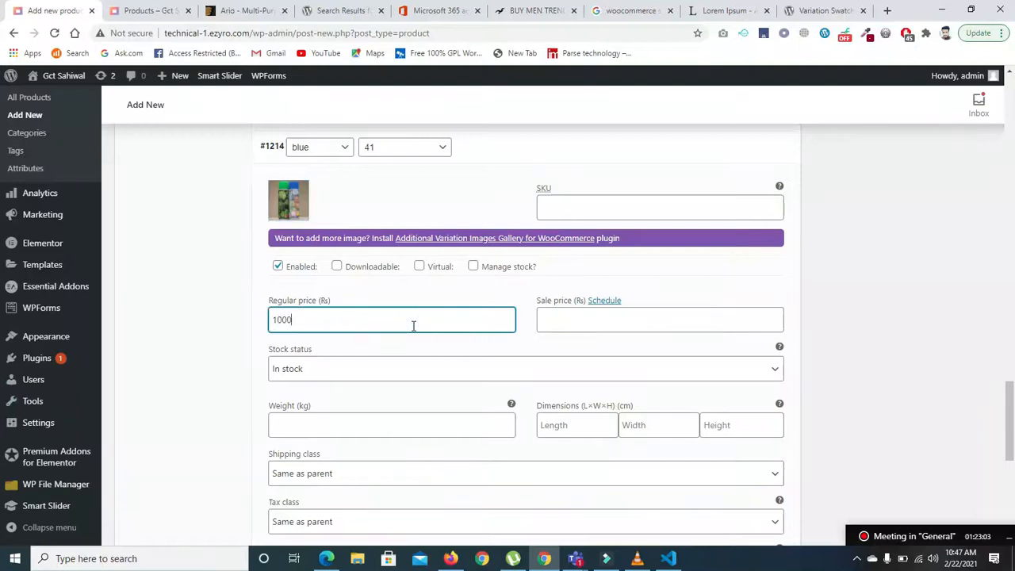
{"action": "left_click", "coordinate": [581, 319]}
{"action": "type", "text": "800"}
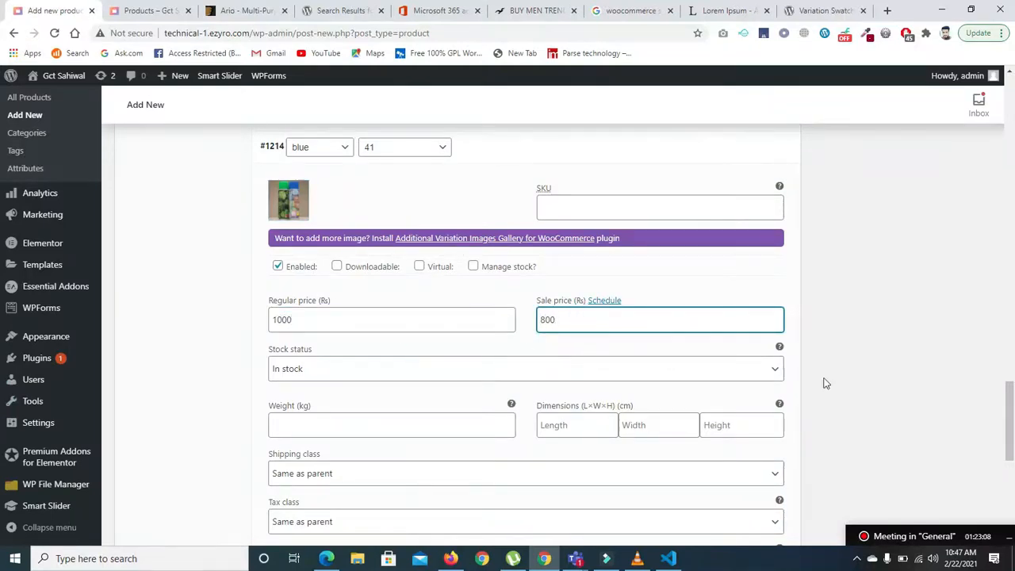
{"action": "scroll", "coordinate": [1013, 405], "scroll_direction": "down", "scroll_amount": 3}
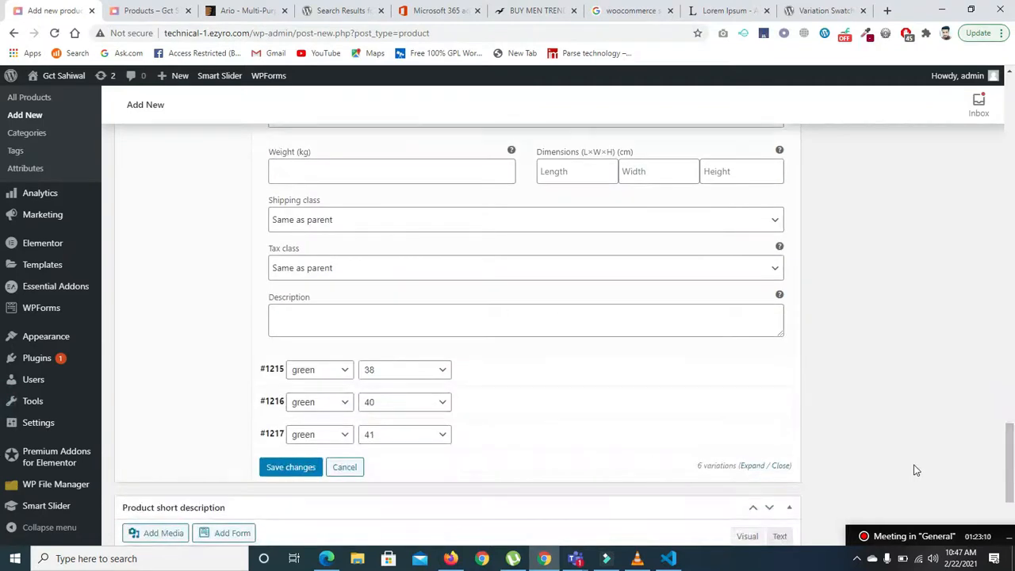
{"action": "left_click_drag", "start_coordinate": [1012, 450], "coordinate": [1013, 444]}
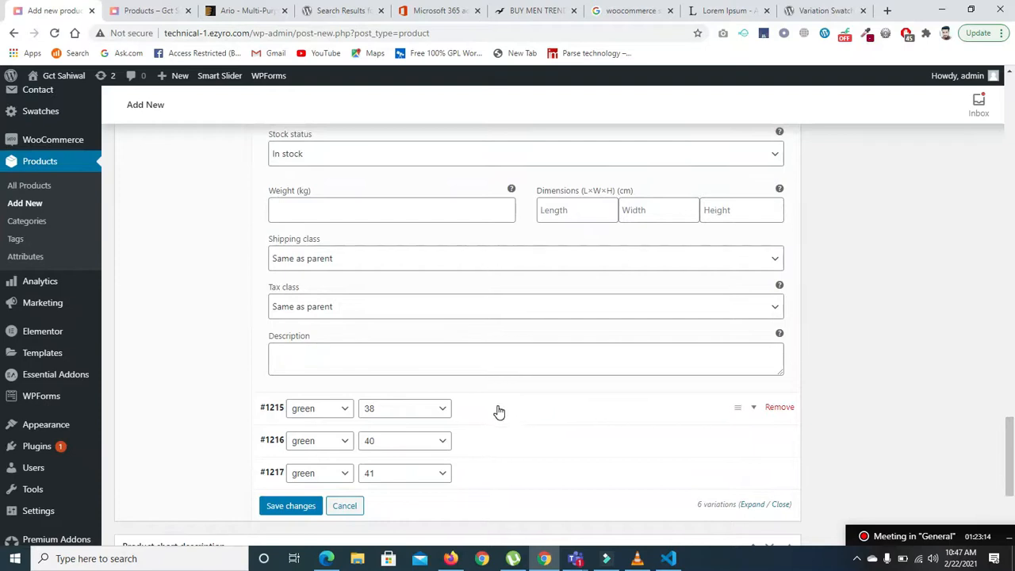
Give variation #1215 the first library photo and enter its regular and sale prices
{"action": "left_click", "coordinate": [486, 417]}
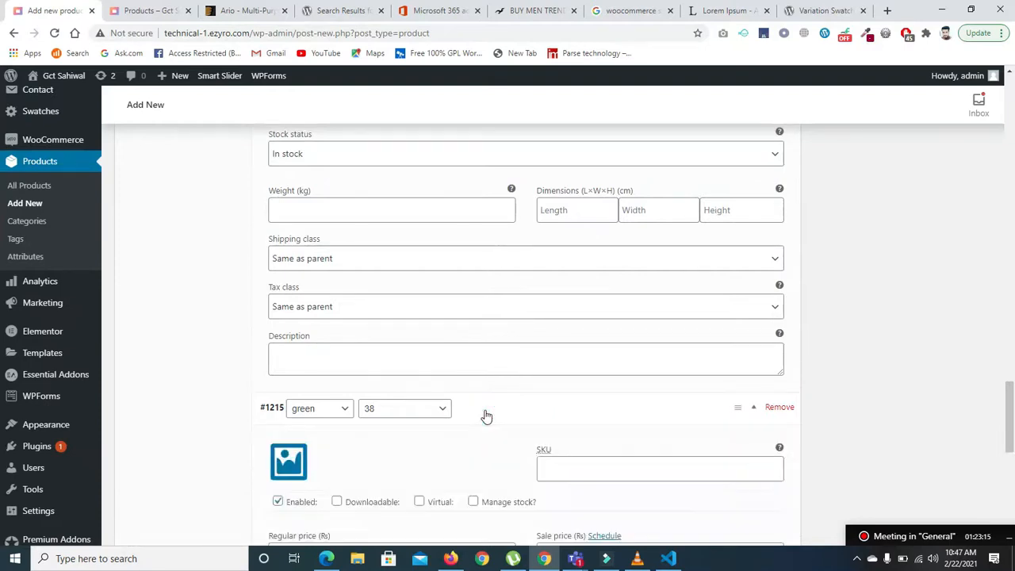
{"action": "left_click", "coordinate": [288, 460]}
{"action": "left_click", "coordinate": [77, 252]}
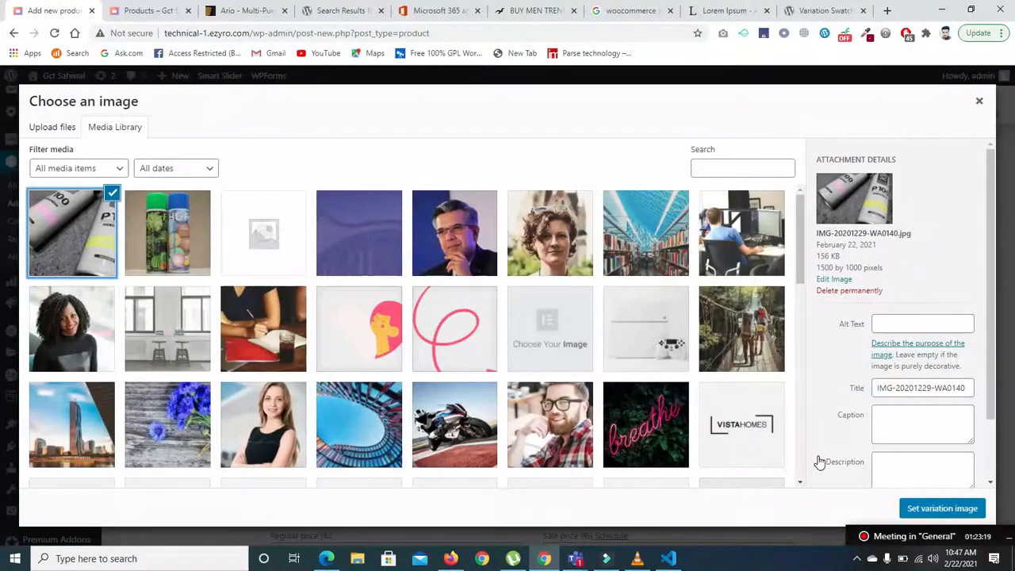
{"action": "left_click", "coordinate": [923, 508]}
{"action": "scroll", "coordinate": [1009, 408], "scroll_direction": "down", "scroll_amount": 3}
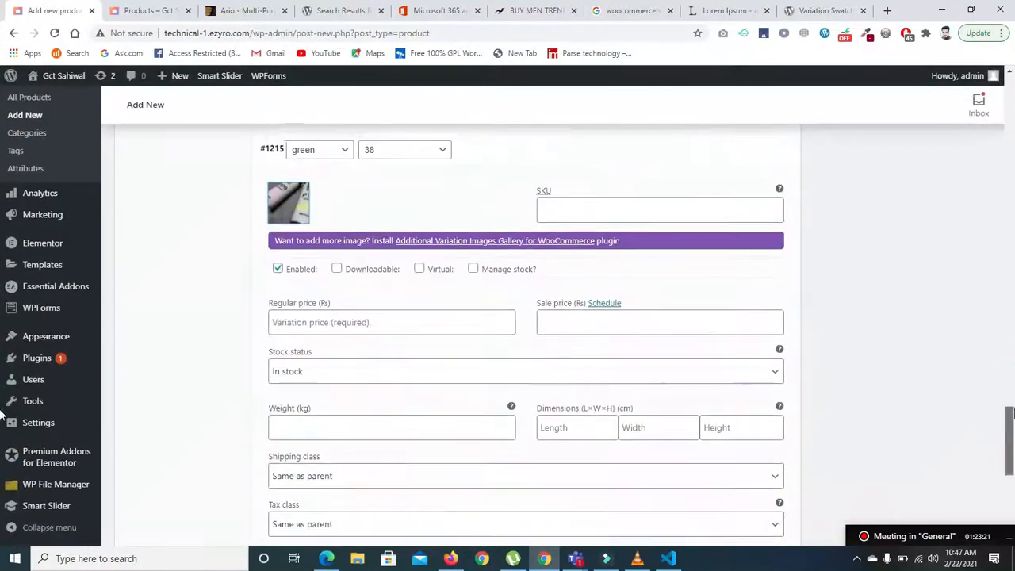
{"action": "left_click", "coordinate": [411, 320]}
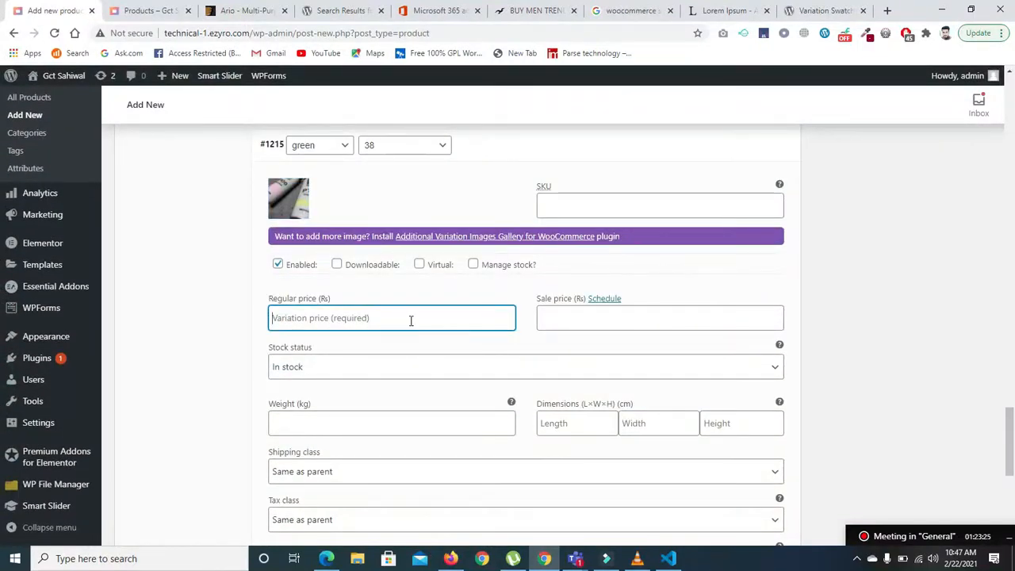
{"action": "type", "text": "1500"}
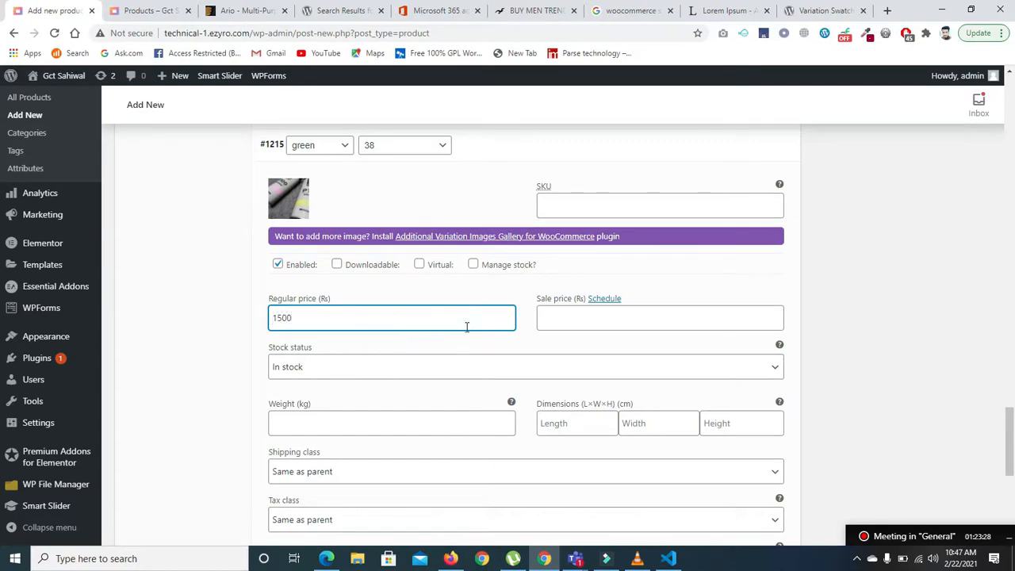
{"action": "left_click", "coordinate": [571, 314]}
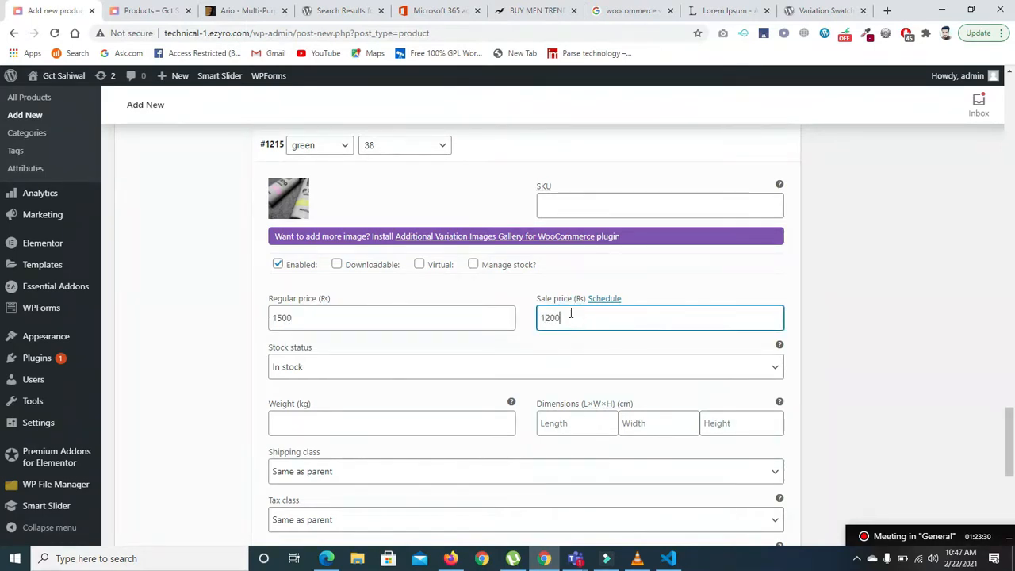
{"action": "scroll", "coordinate": [607, 321], "scroll_direction": "down", "scroll_amount": 3}
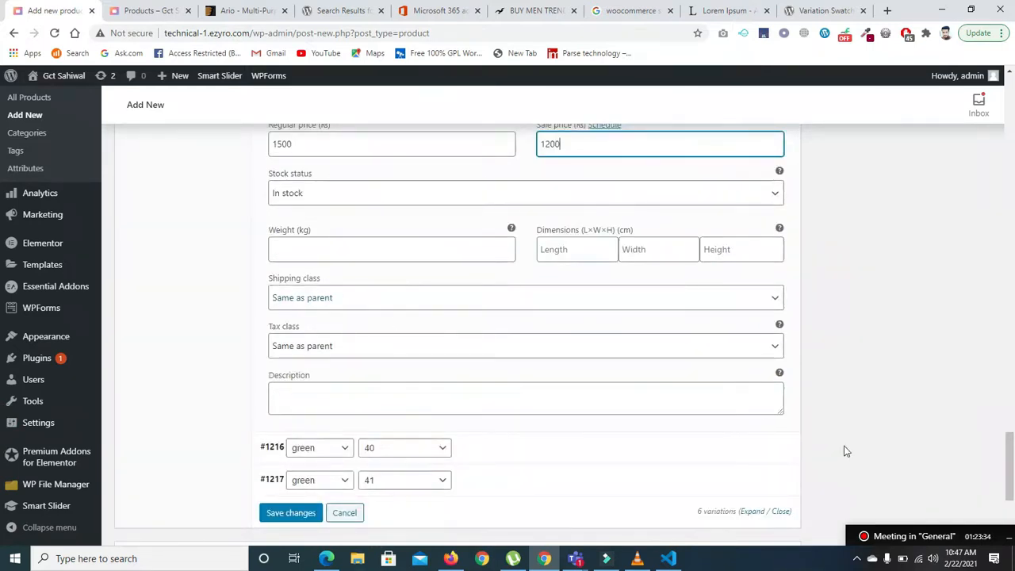
{"action": "scroll", "coordinate": [3, 480], "scroll_direction": "up", "scroll_amount": 2}
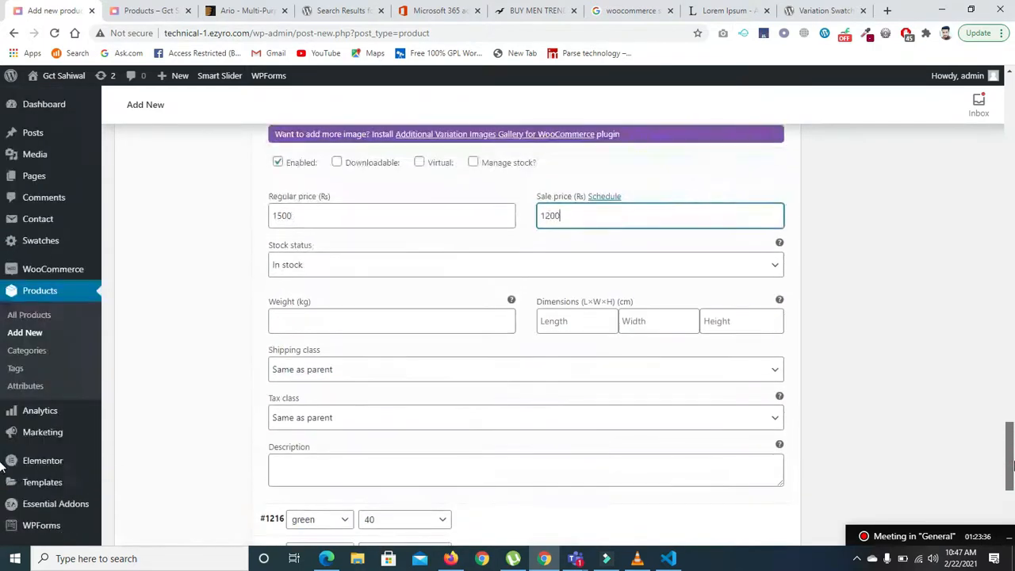
{"action": "scroll", "coordinate": [2, 468], "scroll_direction": "down", "scroll_amount": 3}
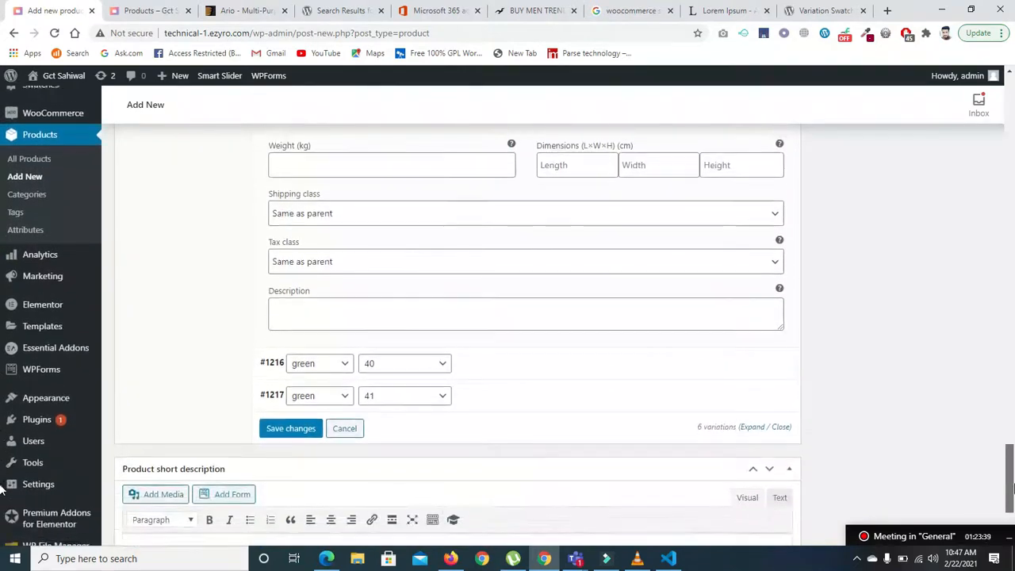
Give variation #1216 the first library photo and enter its regular and sale prices
{"action": "left_click", "coordinate": [557, 349]}
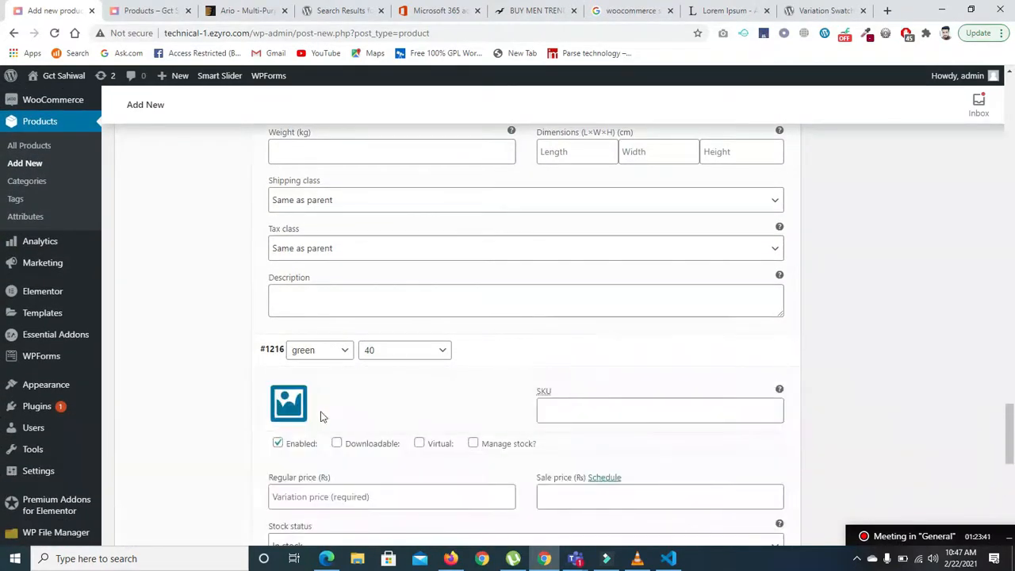
{"action": "left_click", "coordinate": [274, 405]}
{"action": "left_click", "coordinate": [70, 230]}
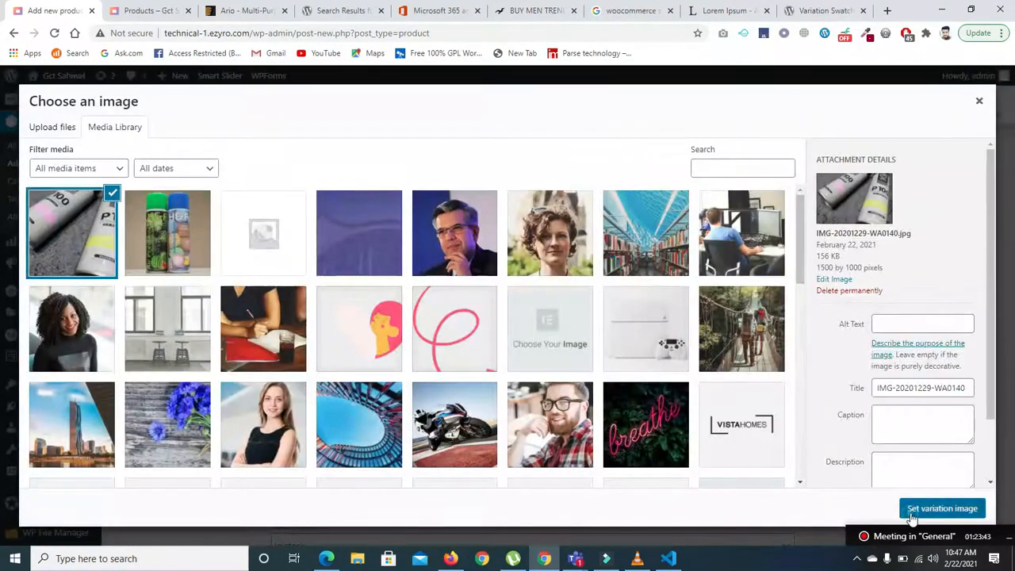
{"action": "left_click", "coordinate": [942, 508]}
{"action": "scroll", "coordinate": [687, 290], "scroll_direction": "down", "scroll_amount": 4}
{"action": "left_click", "coordinate": [419, 302]}
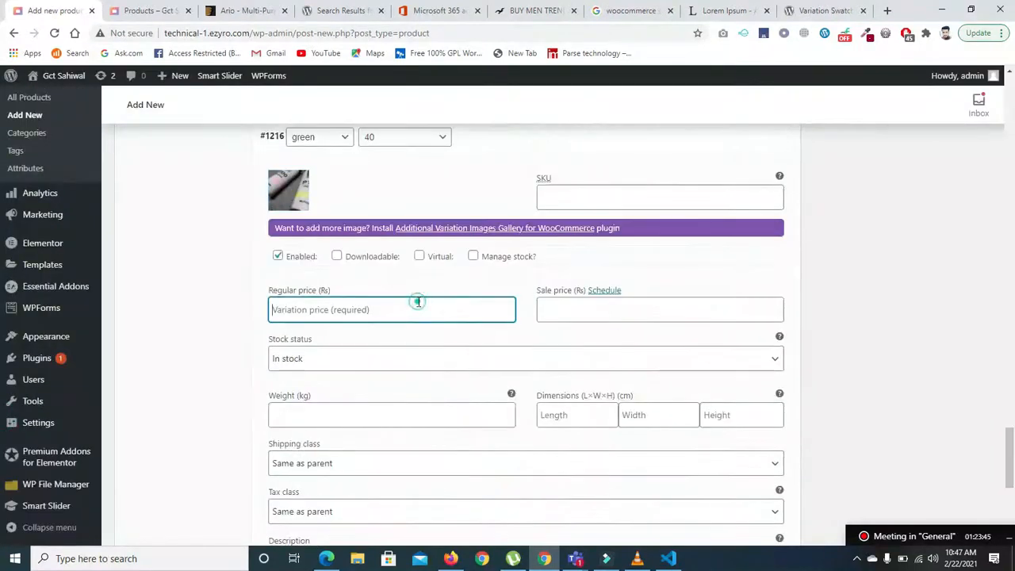
{"action": "type", "text": "10"}
{"action": "key", "text": "Tab"}
{"action": "left_click", "coordinate": [545, 317]}
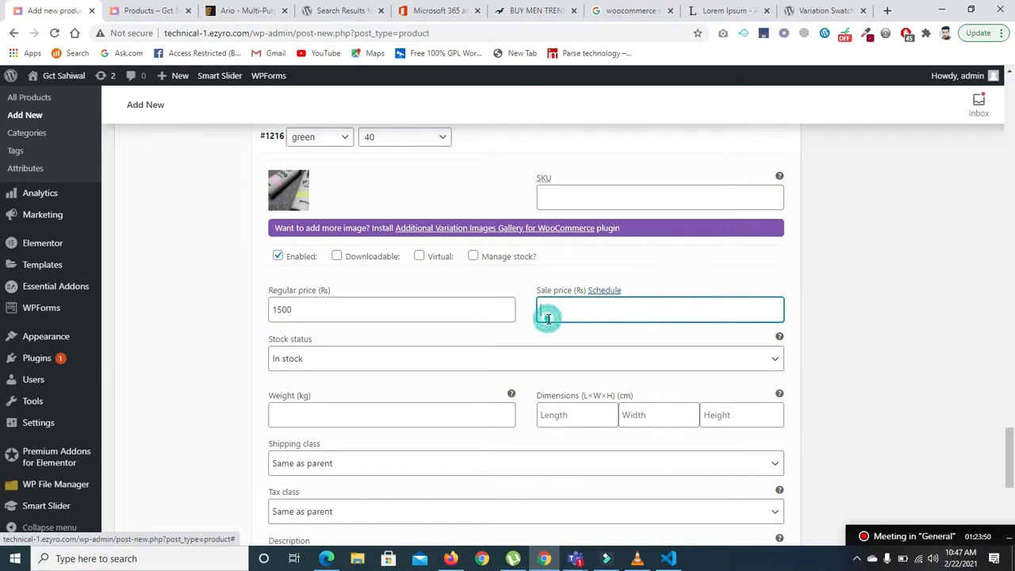
{"action": "type", "text": "1200"}
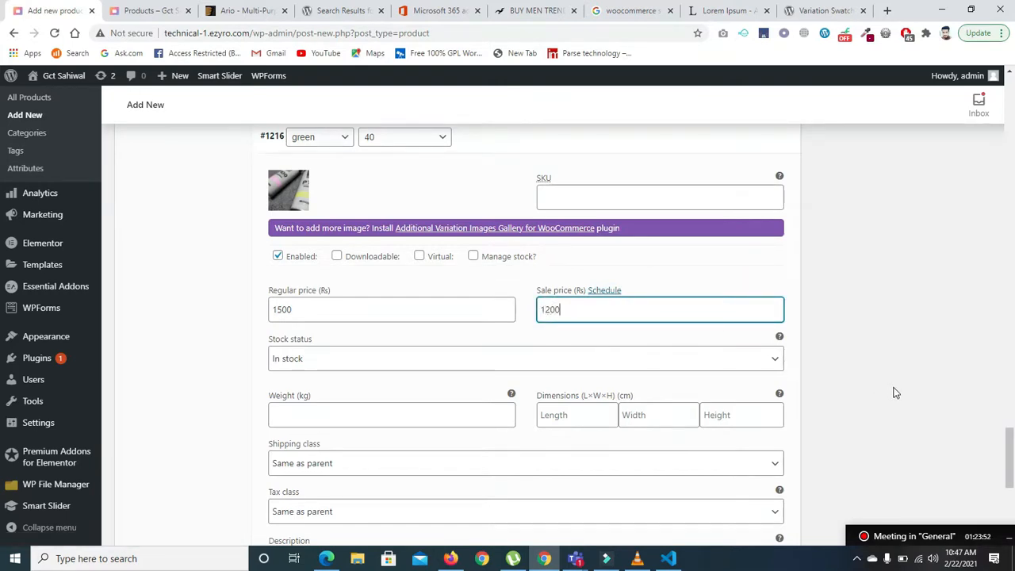
{"action": "scroll", "coordinate": [891, 389], "scroll_direction": "down", "scroll_amount": 4}
Give variation #1217 the IMG-20201229-WA0140 photo, 1500 regular and 1200 sale price
{"action": "left_click", "coordinate": [498, 265]}
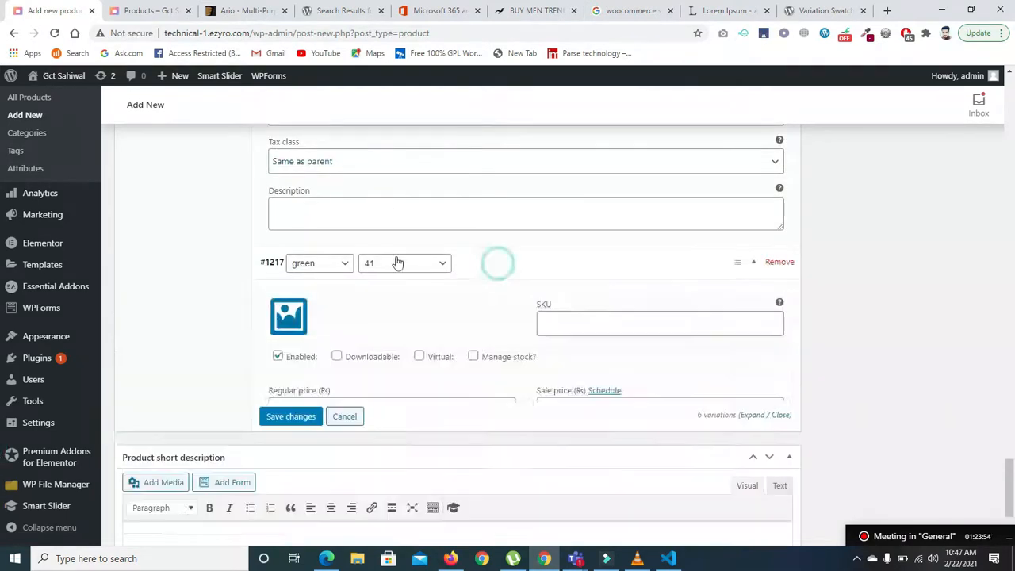
{"action": "left_click", "coordinate": [281, 316]}
{"action": "left_click", "coordinate": [88, 235]}
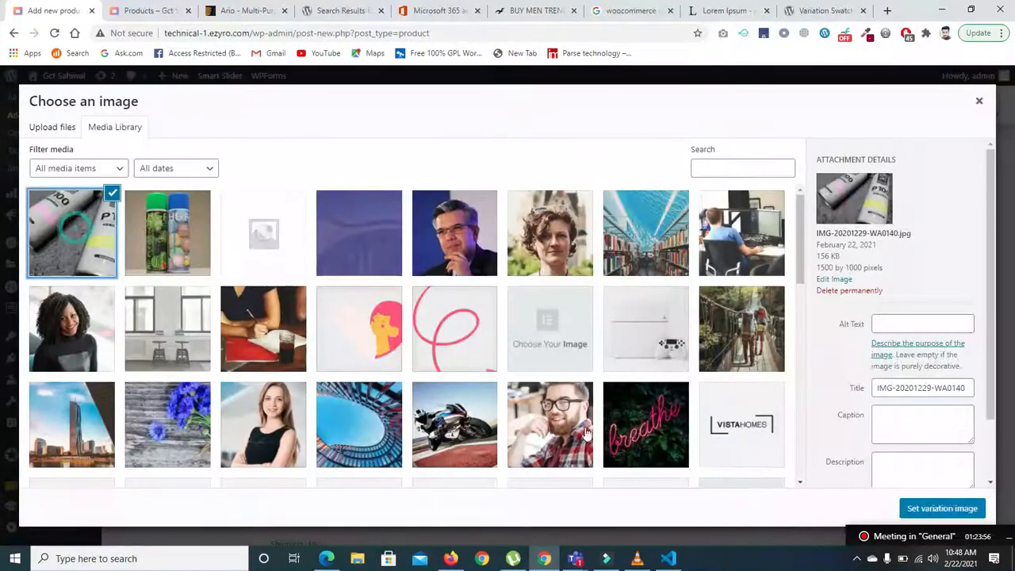
{"action": "left_click", "coordinate": [942, 508]}
{"action": "left_click_drag", "start_coordinate": [1011, 439], "coordinate": [1013, 460]}
{"action": "left_click", "coordinate": [399, 261]}
{"action": "type", "text": "1500"}
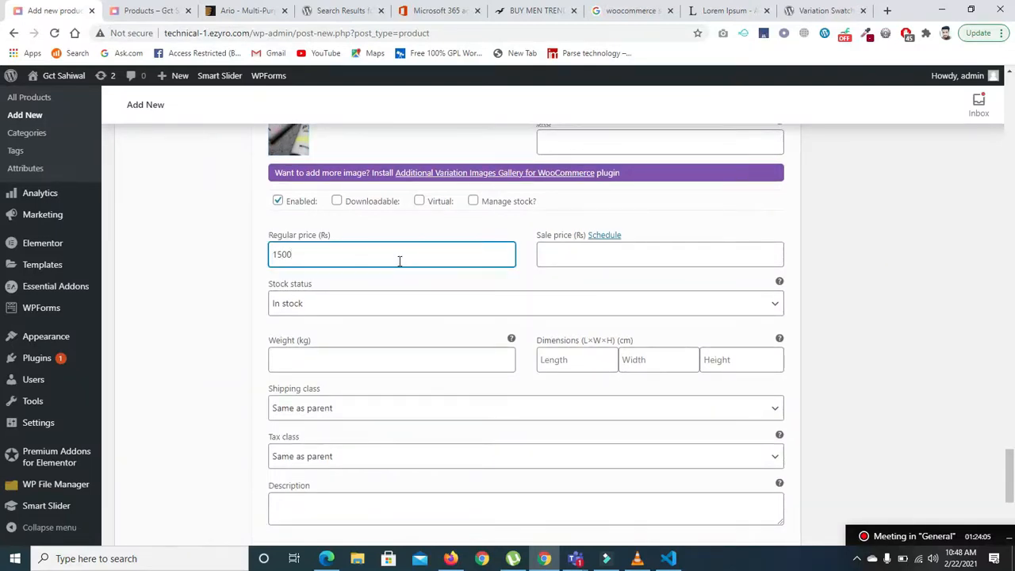
{"action": "left_click", "coordinate": [581, 254]}
{"action": "type", "text": "1200"}
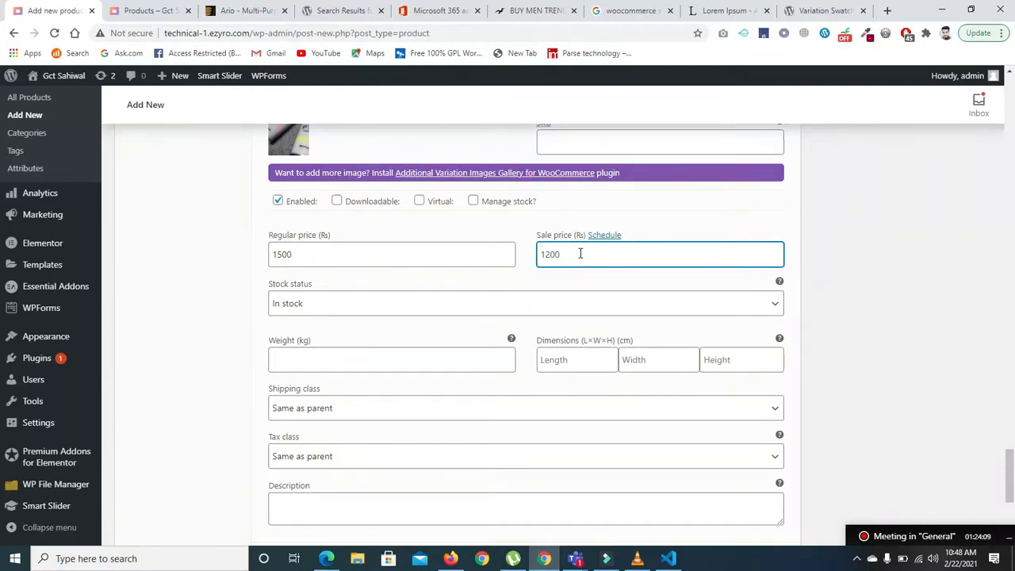
{"action": "scroll", "coordinate": [495, 311], "scroll_direction": "down", "scroll_amount": 3}
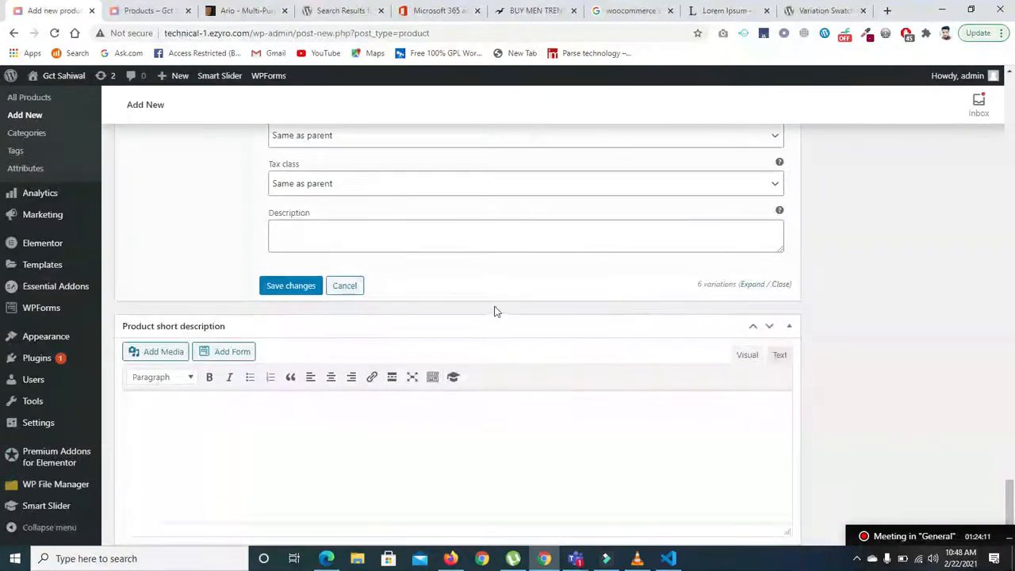
Save the six variations' images and prices, then scroll to the Product image box
{"action": "left_click", "coordinate": [271, 292]}
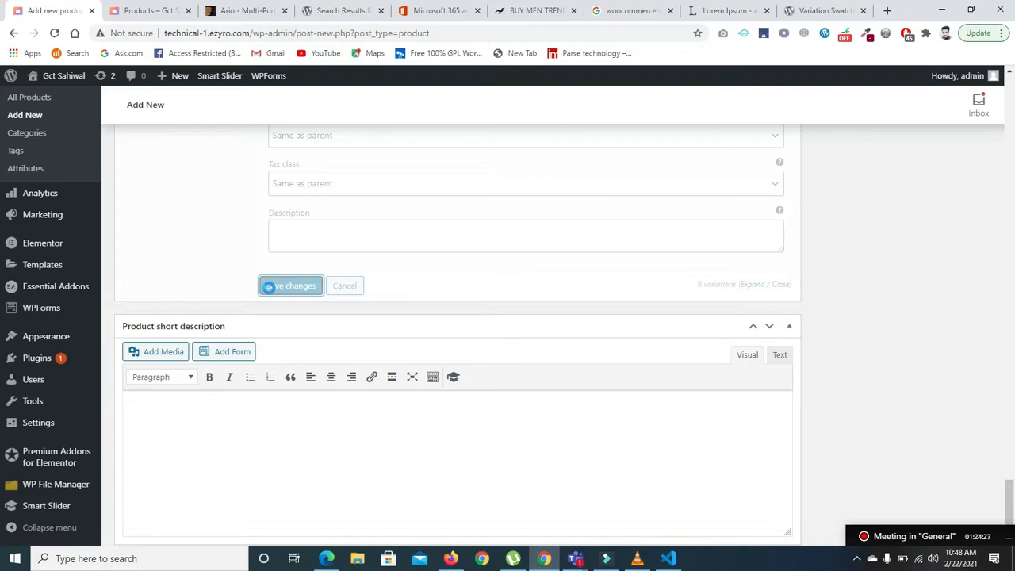
{"action": "left_click", "coordinate": [909, 535]}
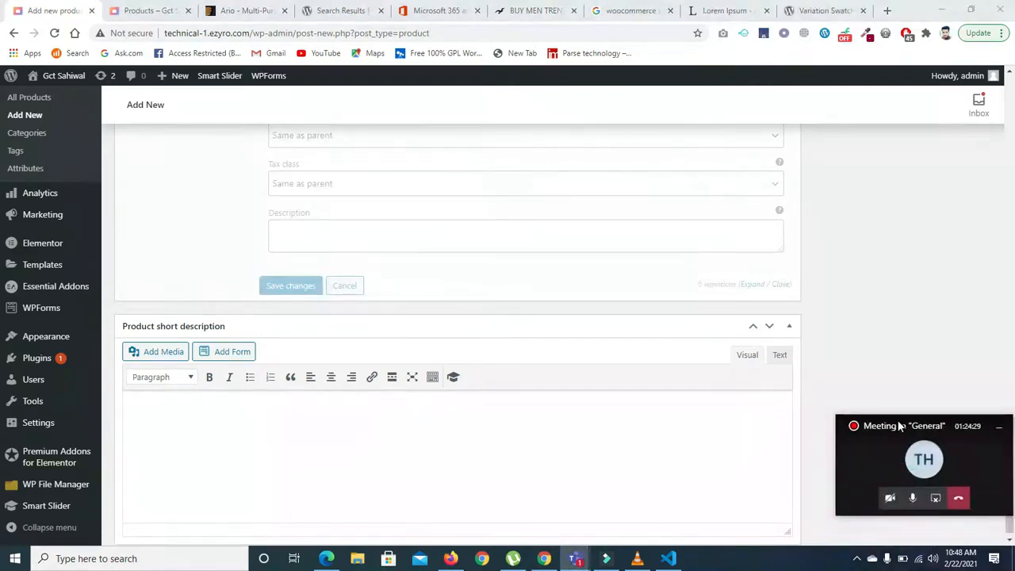
{"action": "left_click_drag", "start_coordinate": [899, 428], "coordinate": [893, 459]}
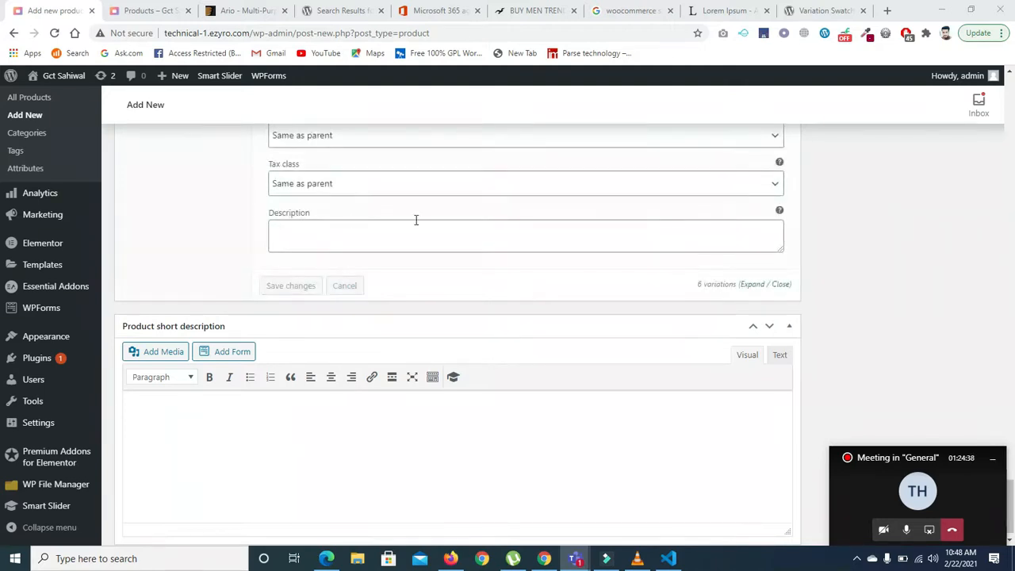
{"action": "scroll", "coordinate": [335, 273], "scroll_direction": "down", "scroll_amount": 3}
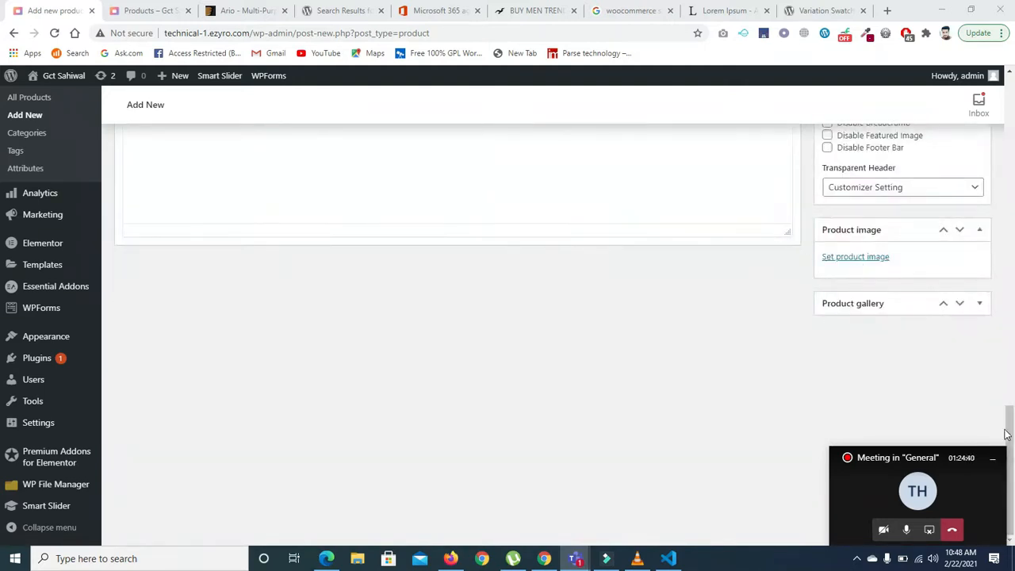
{"action": "left_click_drag", "start_coordinate": [1004, 434], "coordinate": [1013, 386]}
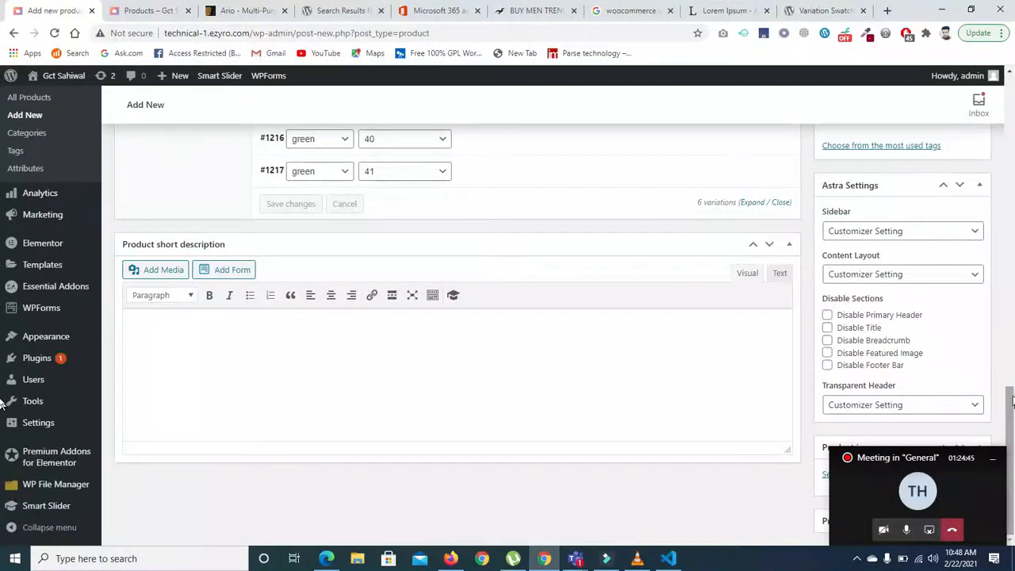
{"action": "left_click_drag", "start_coordinate": [963, 458], "coordinate": [975, 540]}
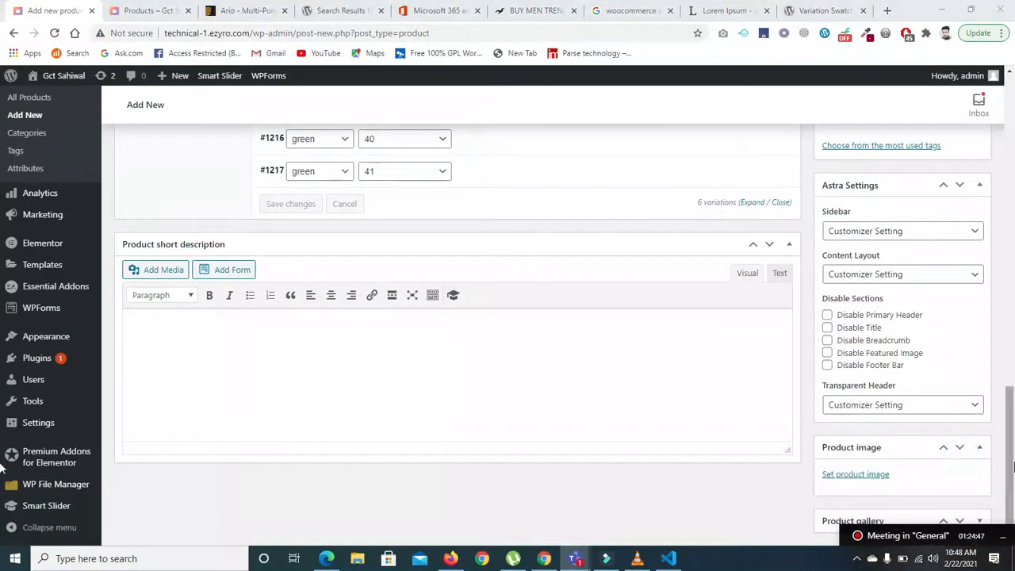
Set the spray-can photo as the formal shoes product image
{"action": "left_click", "coordinate": [850, 479]}
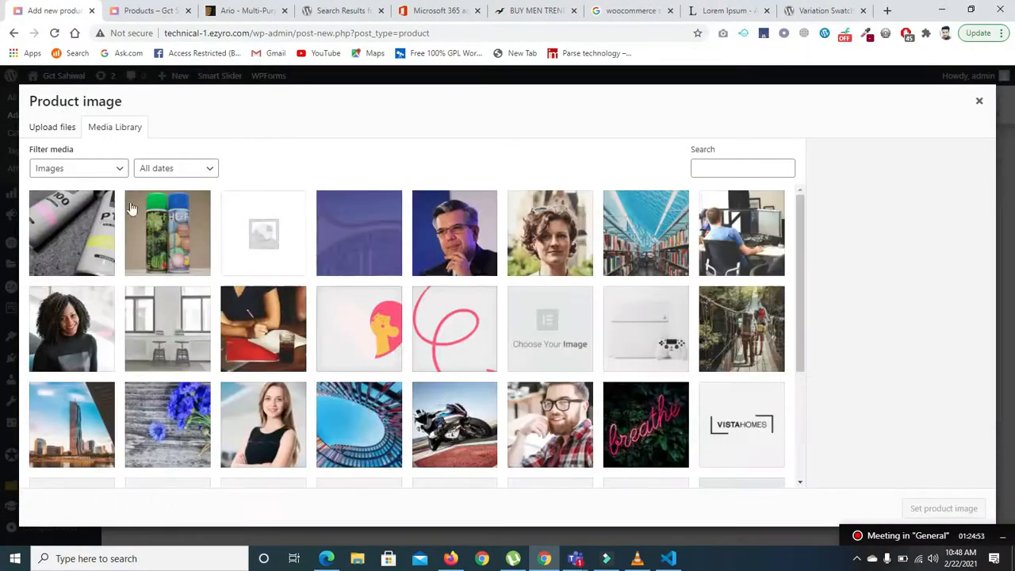
{"action": "left_click", "coordinate": [155, 234]}
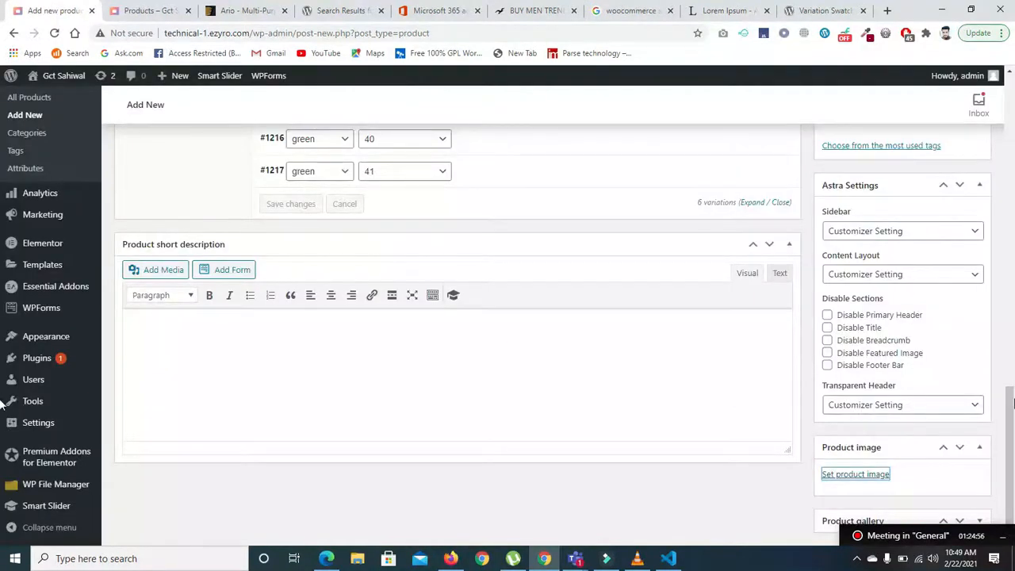
{"action": "left_click_drag", "start_coordinate": [1013, 408], "coordinate": [1013, 460]}
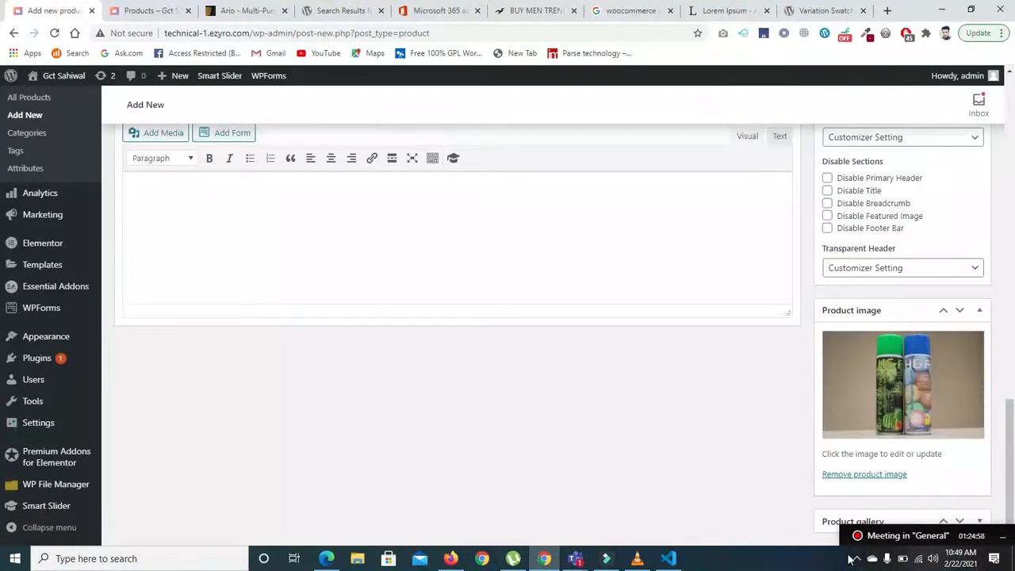
{"action": "left_click", "coordinate": [943, 521]}
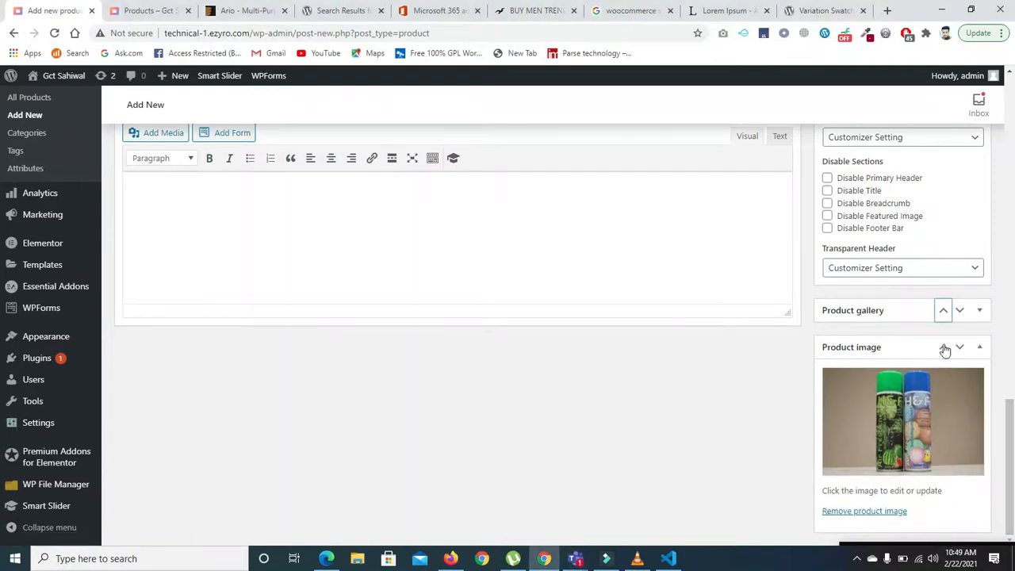
{"action": "left_click", "coordinate": [959, 311]}
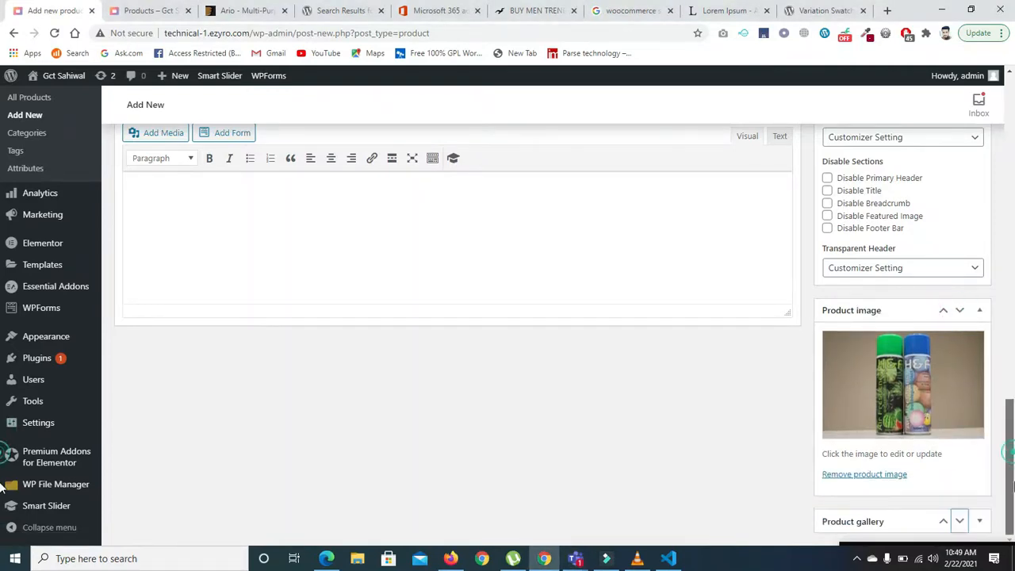
Add the P100 cans and spray-can photos to the product gallery
{"action": "left_click", "coordinate": [979, 521]}
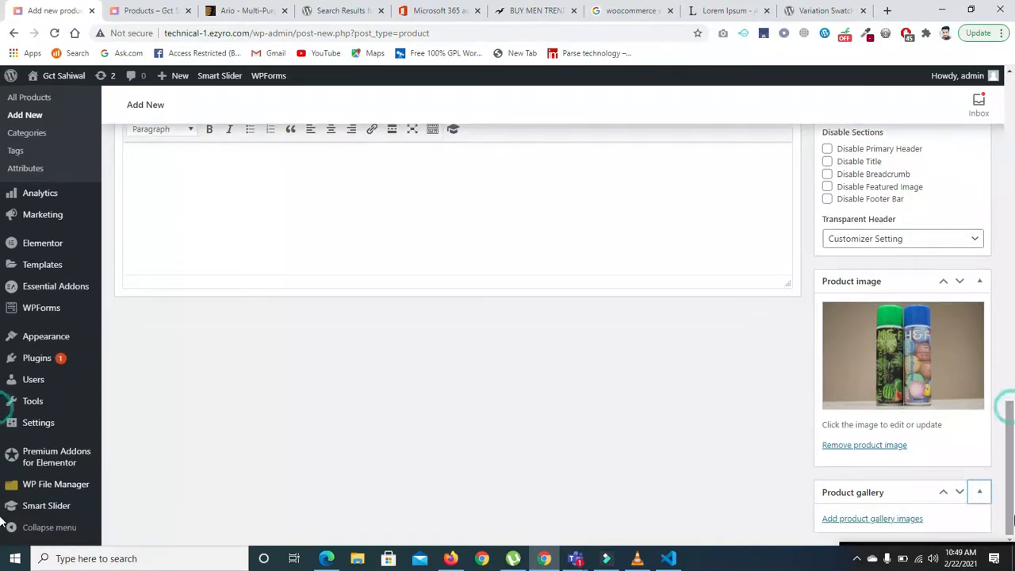
{"action": "left_click", "coordinate": [902, 517]}
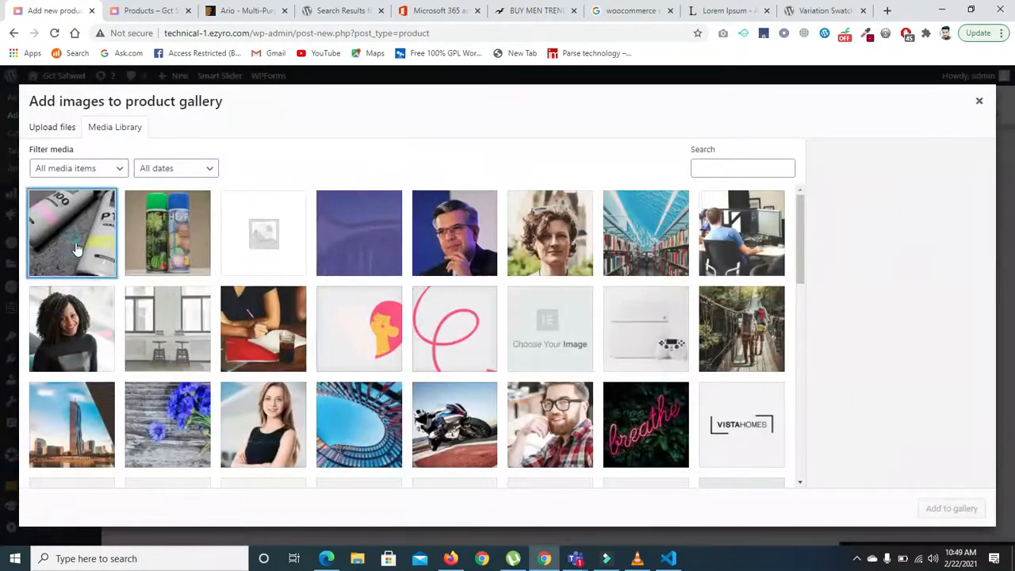
{"action": "left_click", "coordinate": [83, 243]}
{"action": "left_click", "coordinate": [144, 251]}
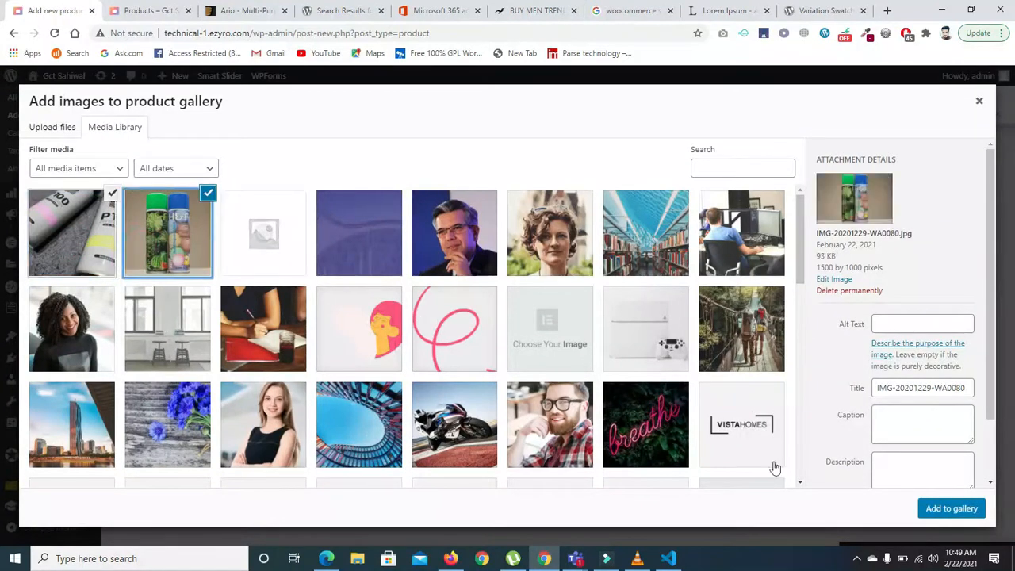
{"action": "left_click", "coordinate": [944, 508]}
{"action": "left_click_drag", "start_coordinate": [1013, 438], "coordinate": [1014, 225]}
Publish formal shoes and view its storefront preview in a new tab
{"action": "left_click", "coordinate": [961, 349]}
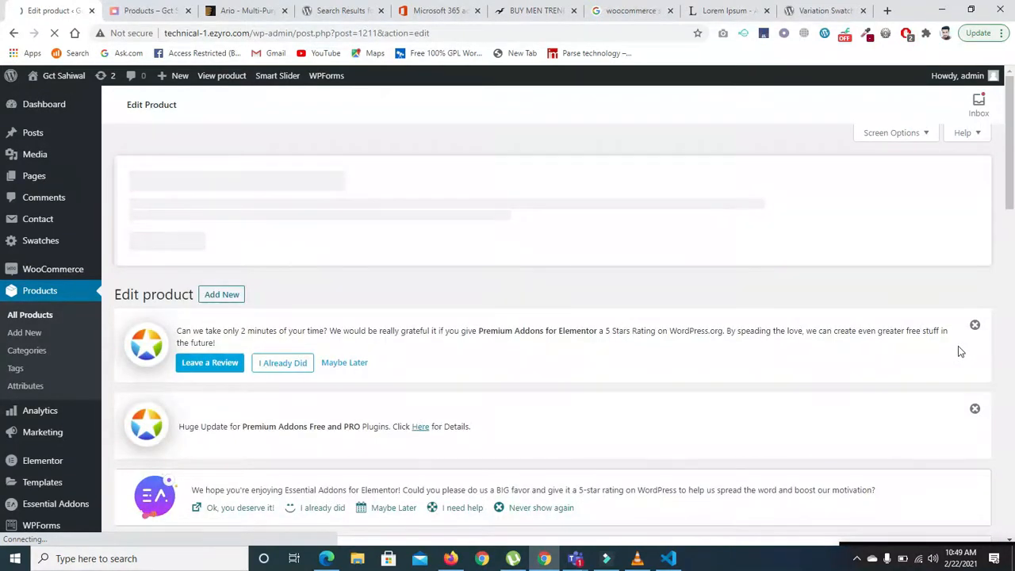
{"action": "left_click_drag", "start_coordinate": [1014, 168], "coordinate": [1014, 276]}
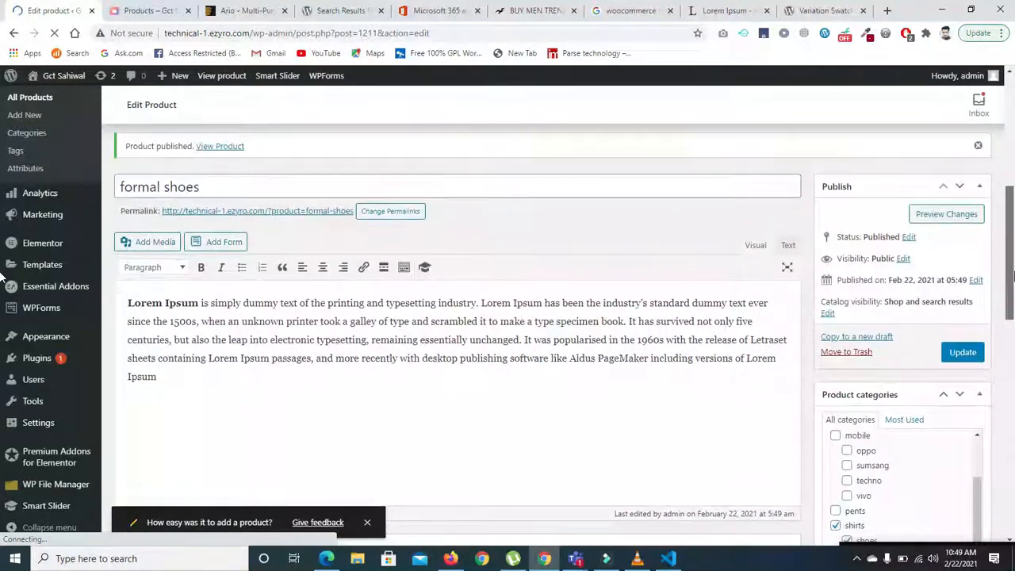
{"action": "right_click", "coordinate": [926, 227]}
{"action": "left_click", "coordinate": [898, 229]}
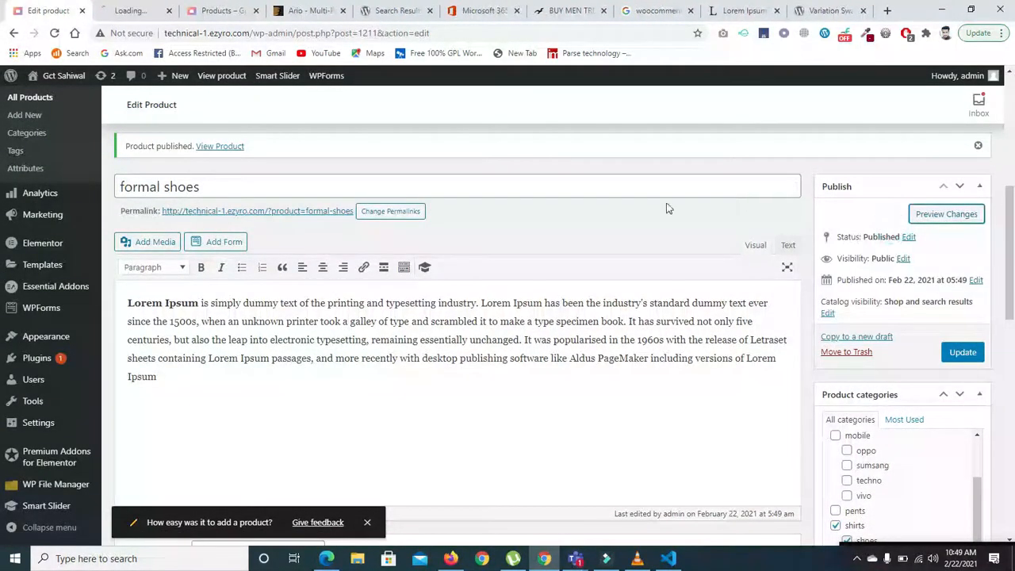
{"action": "left_click", "coordinate": [131, 11]}
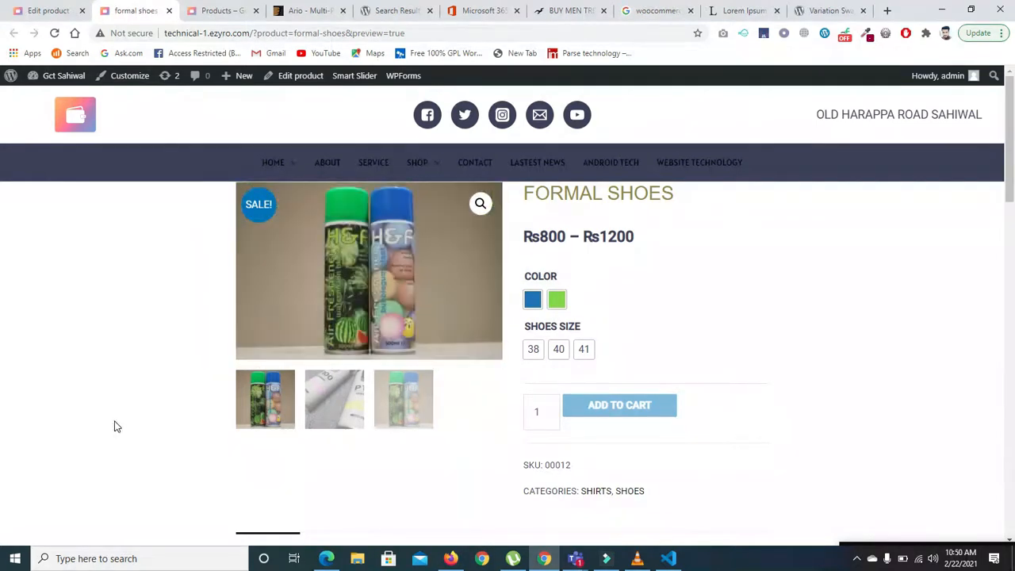
Browse the gallery photos and try blue and green in sizes 38, 40 and 41
{"action": "left_click", "coordinate": [329, 403]}
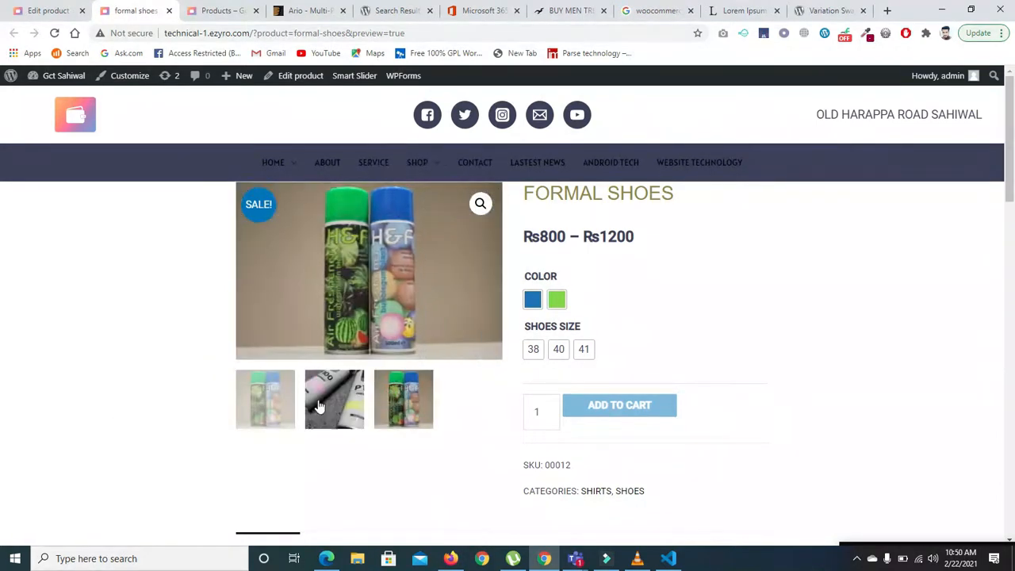
{"action": "left_click", "coordinate": [321, 407]}
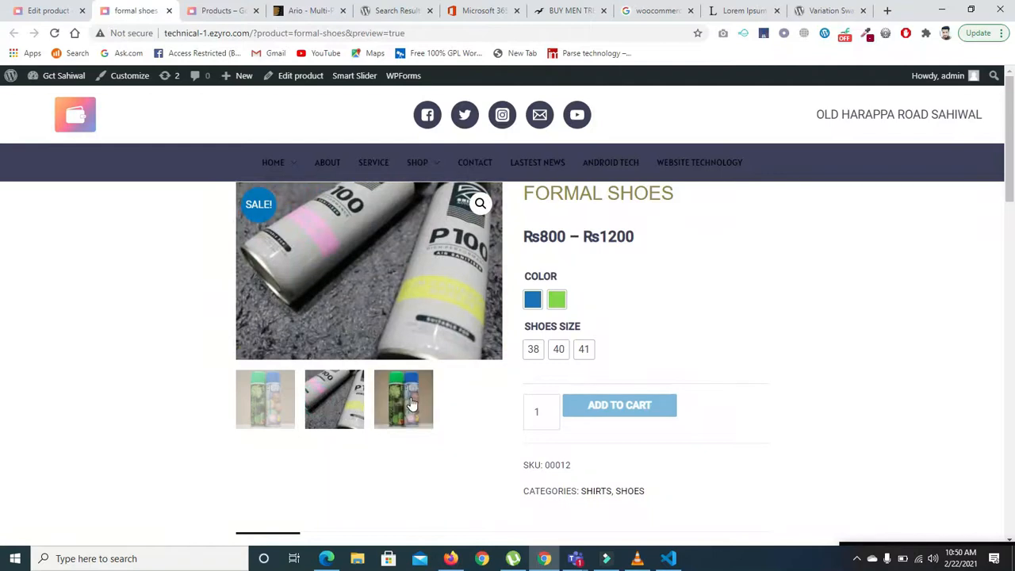
{"action": "left_click", "coordinate": [254, 400]}
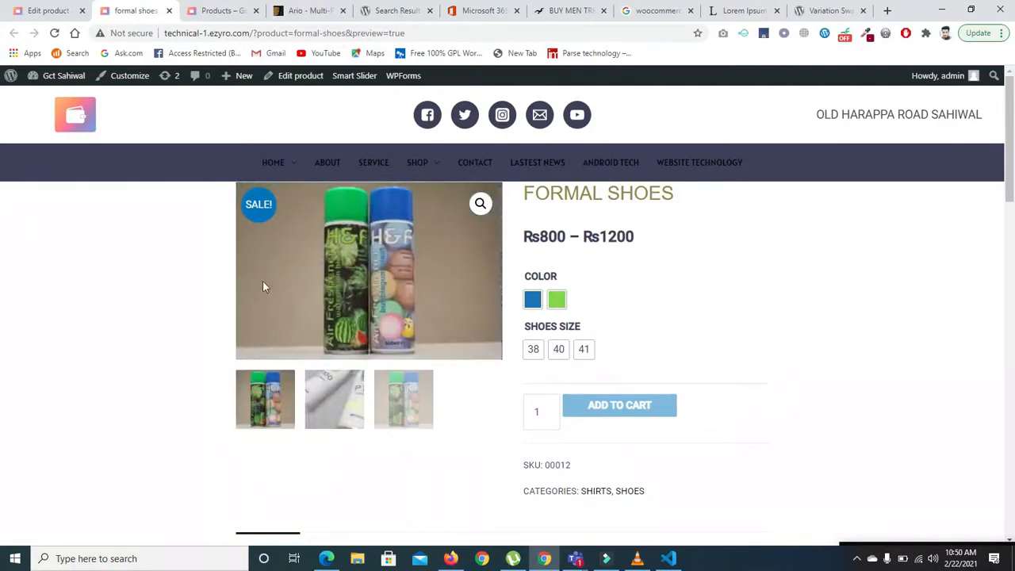
{"action": "left_click", "coordinate": [532, 302]}
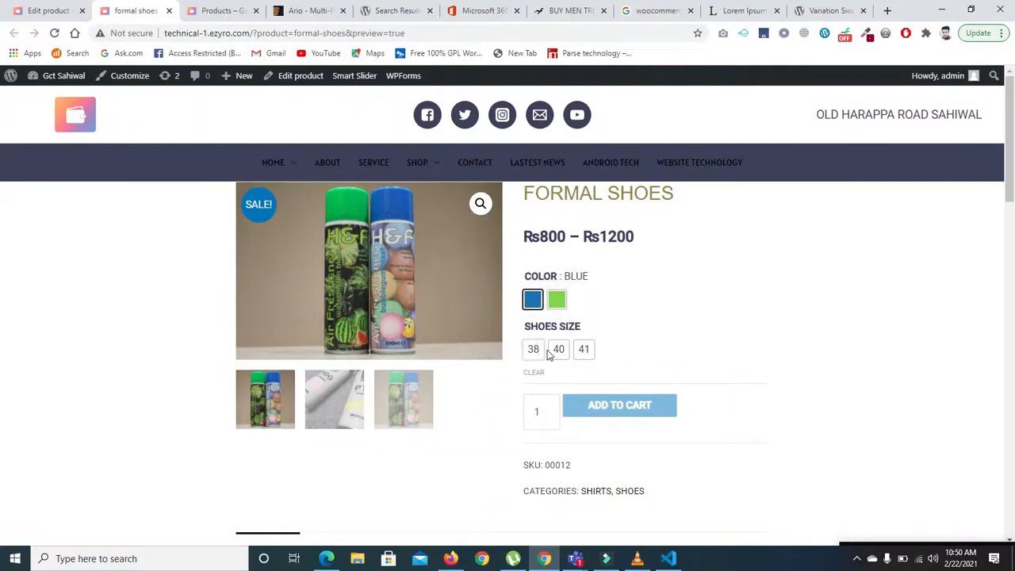
{"action": "left_click", "coordinate": [533, 349]}
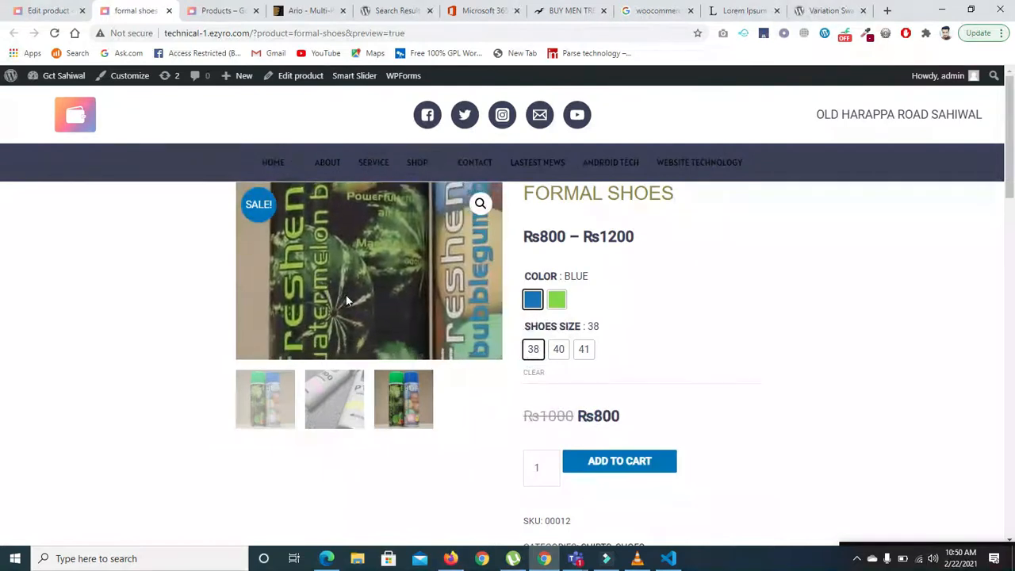
{"action": "left_click", "coordinate": [557, 301]}
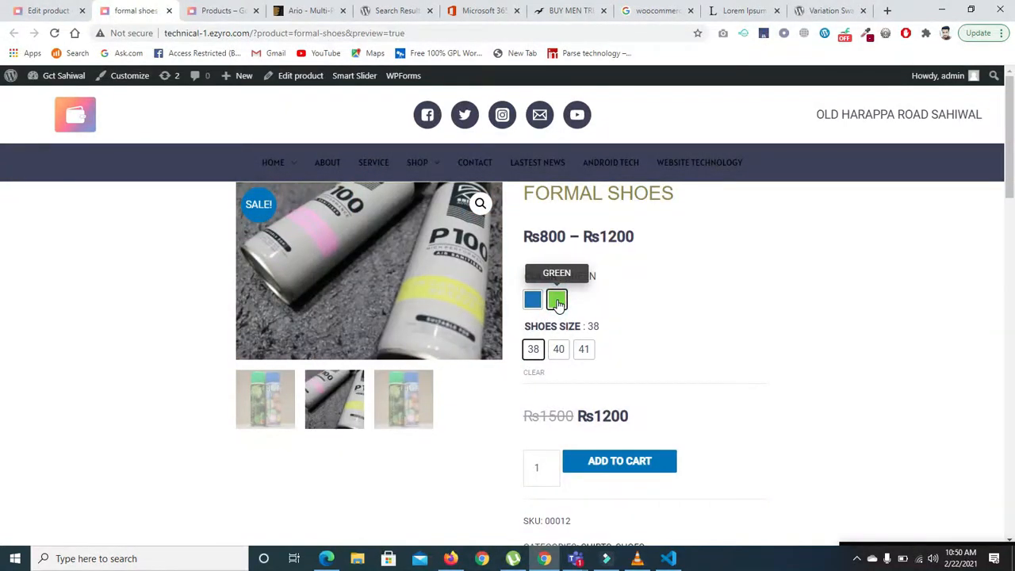
{"action": "left_click", "coordinate": [584, 357]}
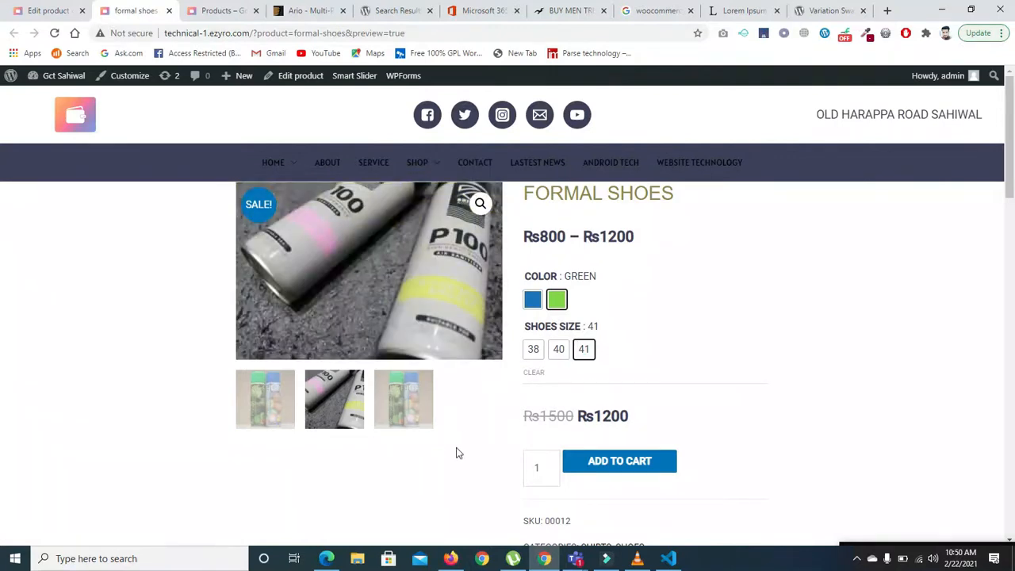
{"action": "left_click", "coordinate": [560, 352]}
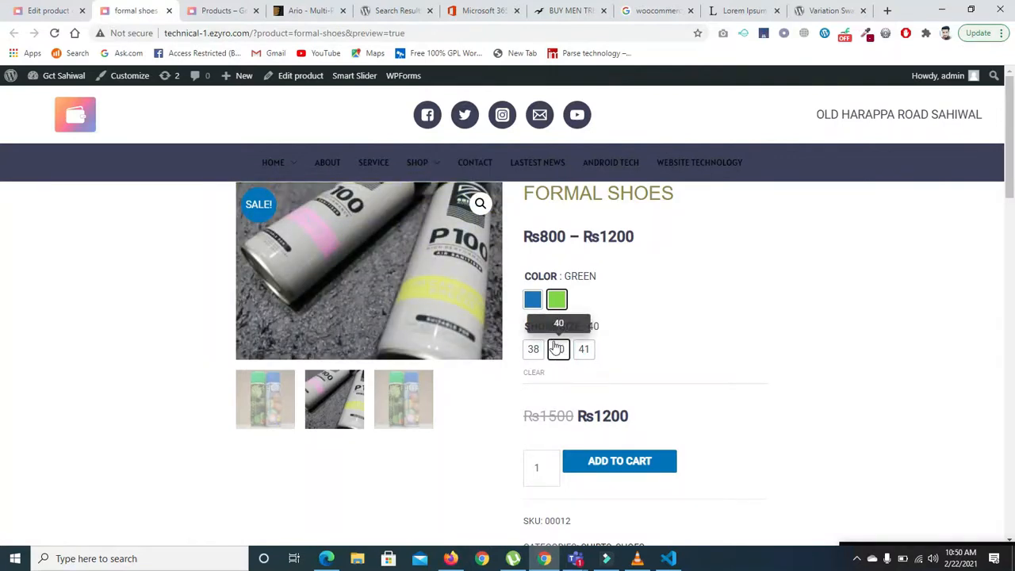
{"action": "left_click", "coordinate": [532, 301]}
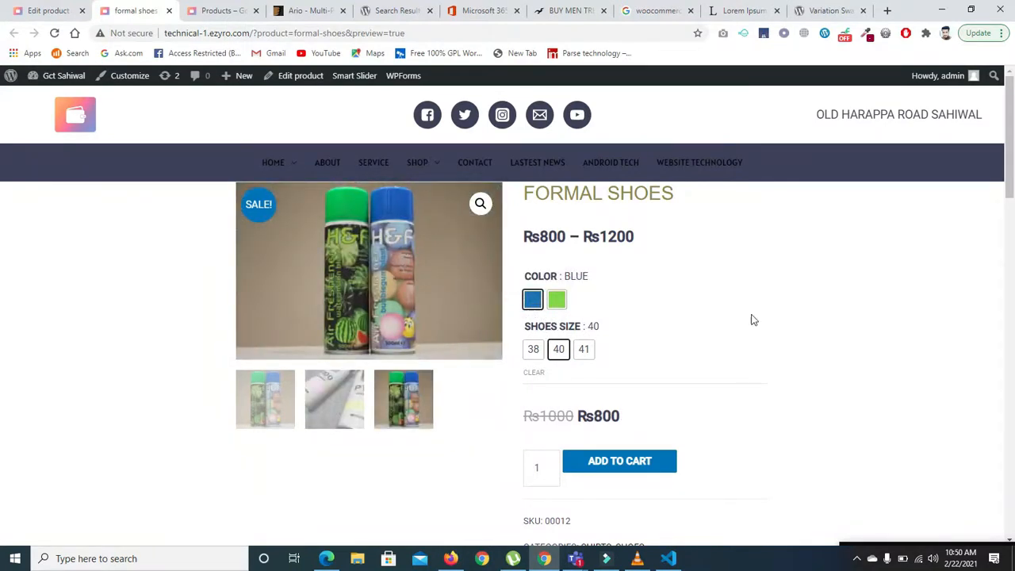
Select blue size 40 at the Rs800 sale price and add it to the cart
{"action": "scroll", "coordinate": [3, 167], "scroll_direction": "down", "scroll_amount": 1}
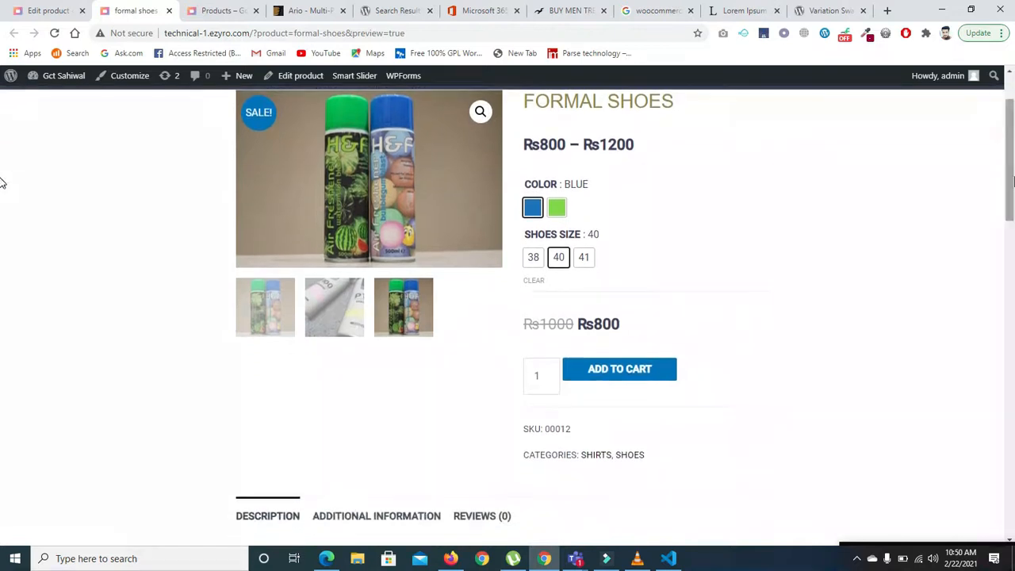
{"action": "left_click", "coordinate": [556, 207]}
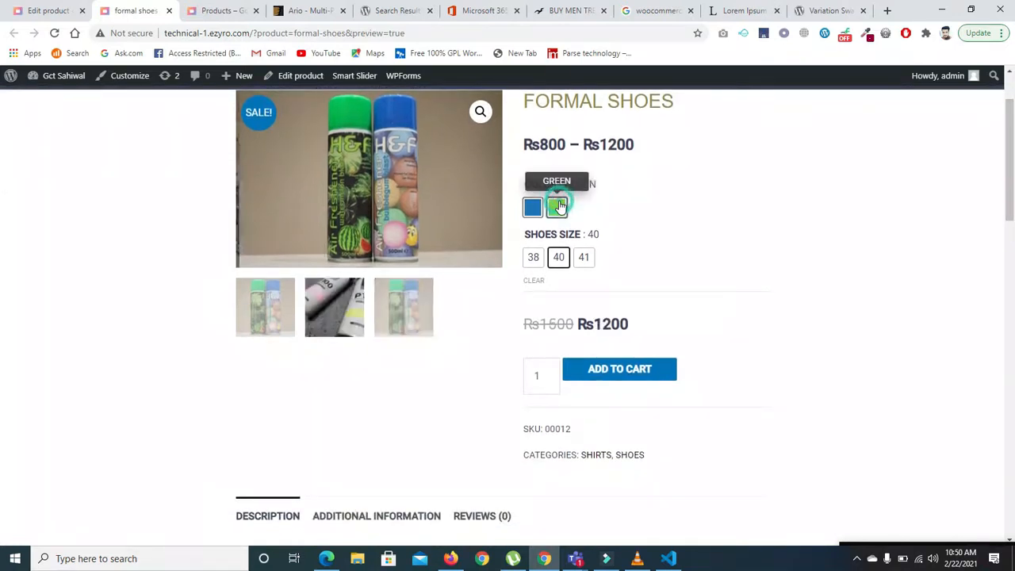
{"action": "left_click", "coordinate": [582, 257]}
{"action": "left_click", "coordinate": [544, 262]}
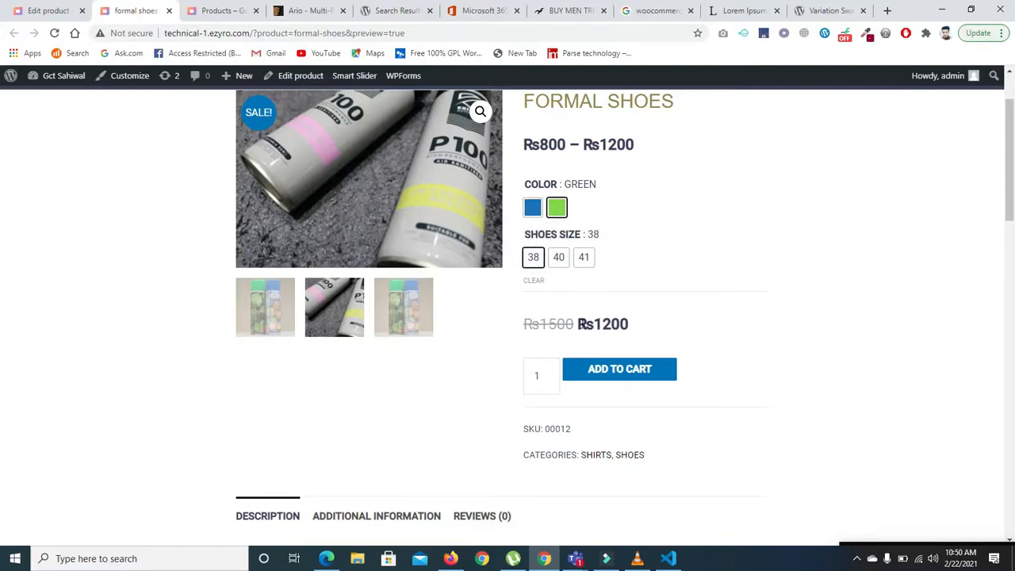
{"action": "left_click", "coordinate": [533, 208]}
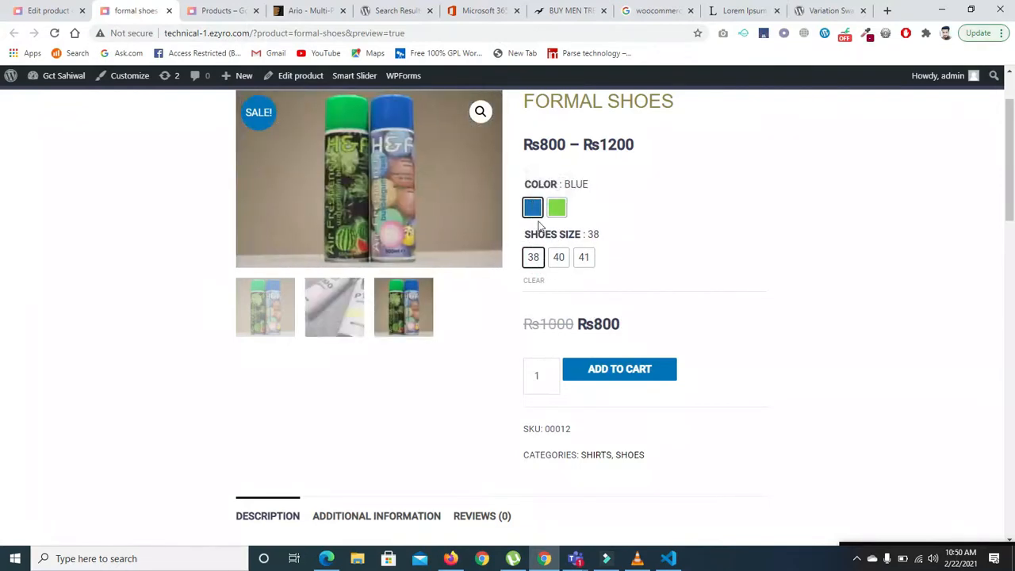
{"action": "left_click", "coordinate": [557, 210]}
{"action": "left_click", "coordinate": [533, 208]}
{"action": "left_click", "coordinate": [557, 210]}
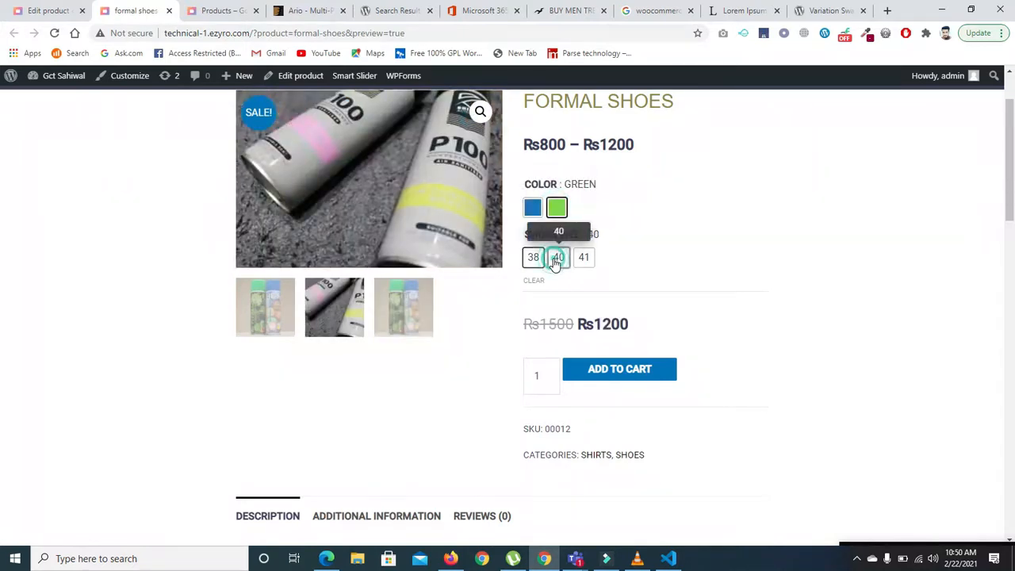
{"action": "left_click", "coordinate": [559, 258]}
{"action": "left_click", "coordinate": [585, 259]}
{"action": "left_click", "coordinate": [559, 259]}
{"action": "left_click", "coordinate": [533, 259]}
{"action": "left_click", "coordinate": [557, 261]}
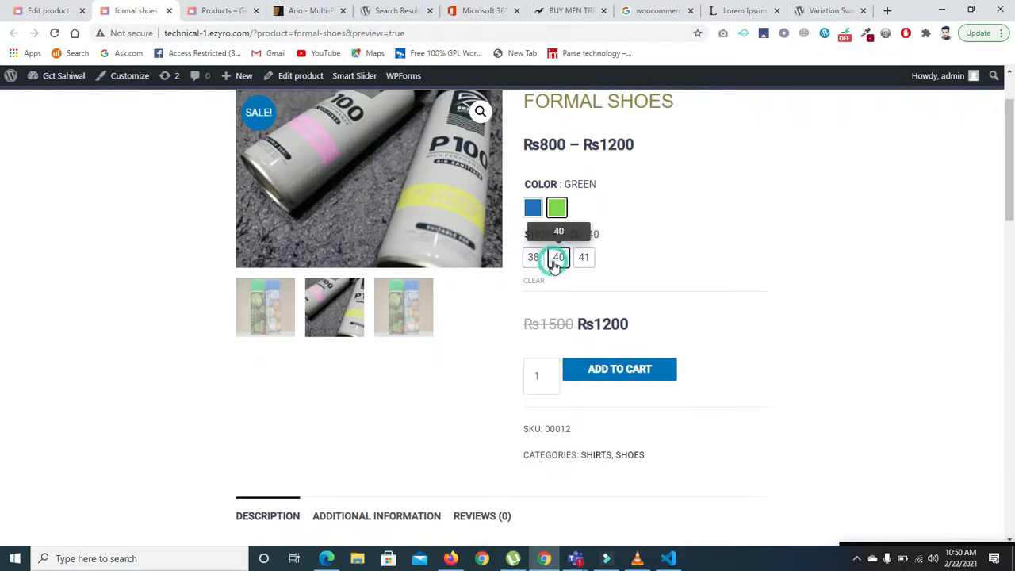
{"action": "left_click", "coordinate": [533, 209]}
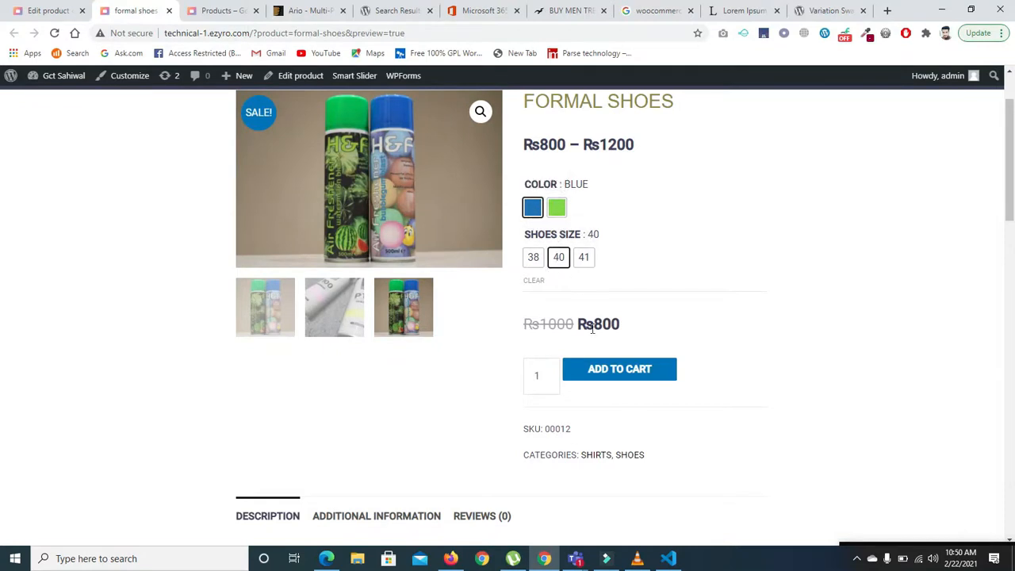
{"action": "scroll", "coordinate": [3, 204], "scroll_direction": "down", "scroll_amount": 1}
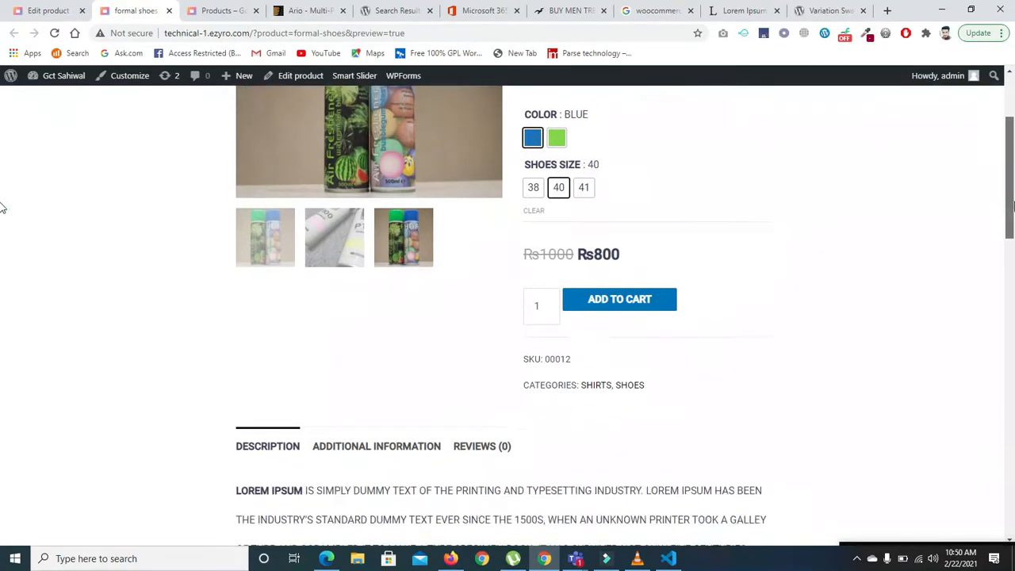
{"action": "scroll", "coordinate": [3, 238], "scroll_direction": "down", "scroll_amount": 1}
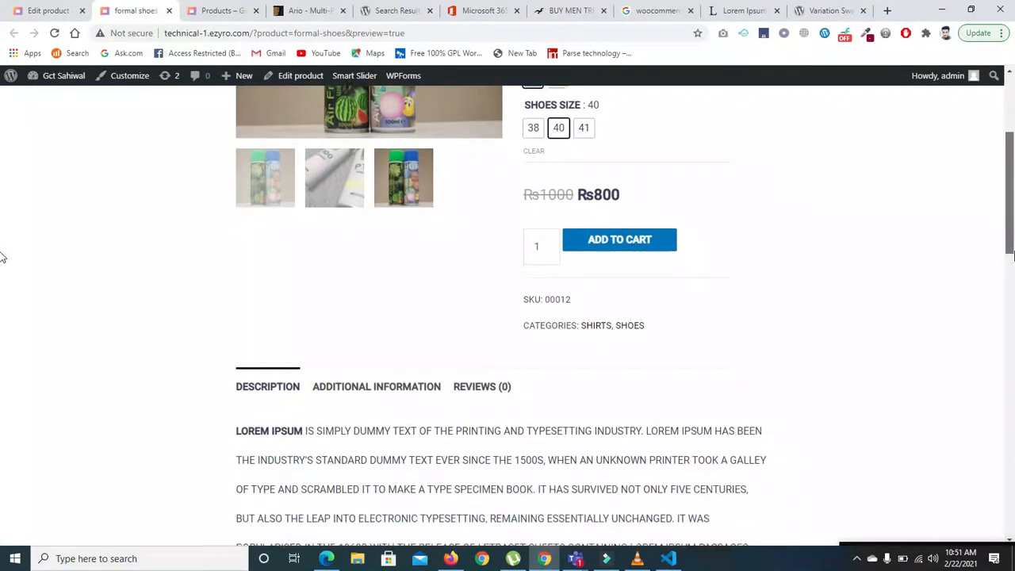
{"action": "left_click", "coordinate": [629, 227]}
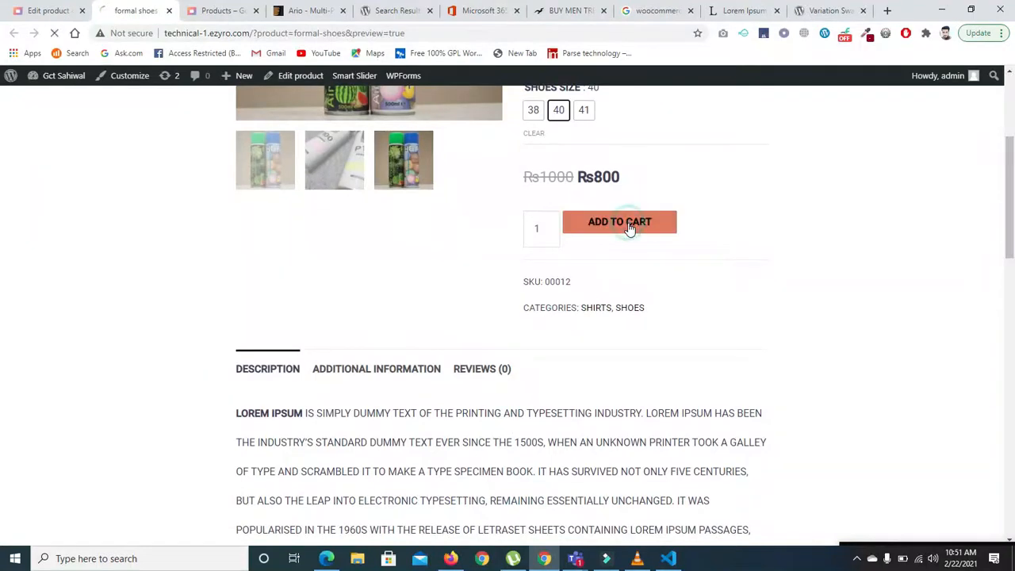
Raise the Formal Shoes quantity to 5 and view the cart: Rs4000 with free shipping
{"action": "left_click", "coordinate": [552, 219]}
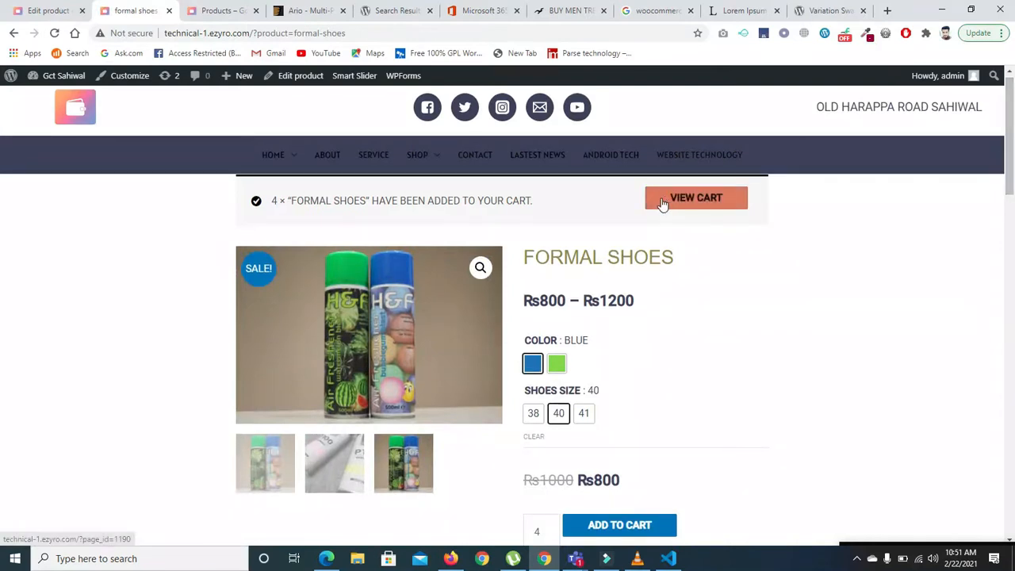
{"action": "left_click", "coordinate": [664, 204]}
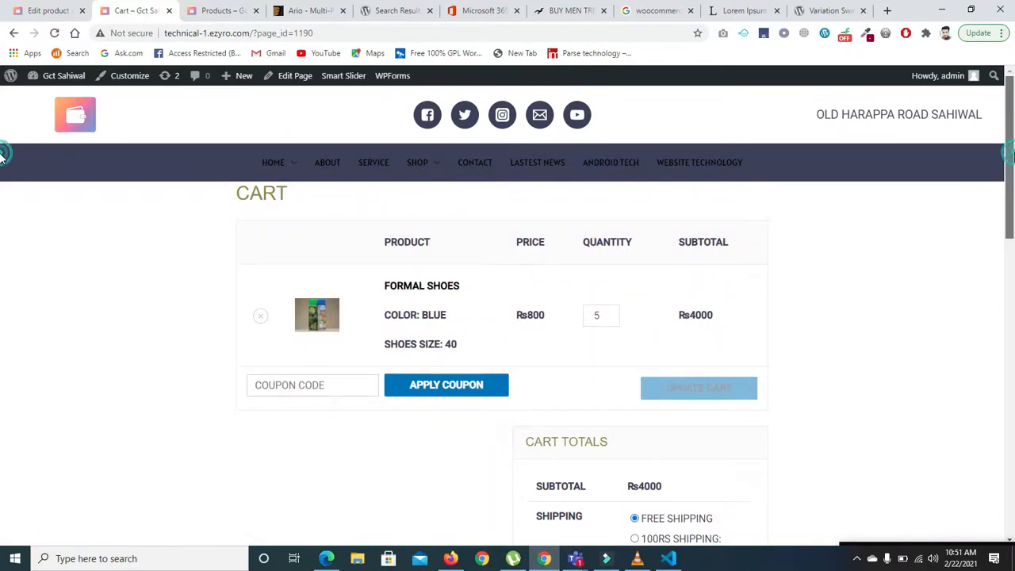
{"action": "scroll", "coordinate": [1, 192], "scroll_direction": "down", "scroll_amount": 2}
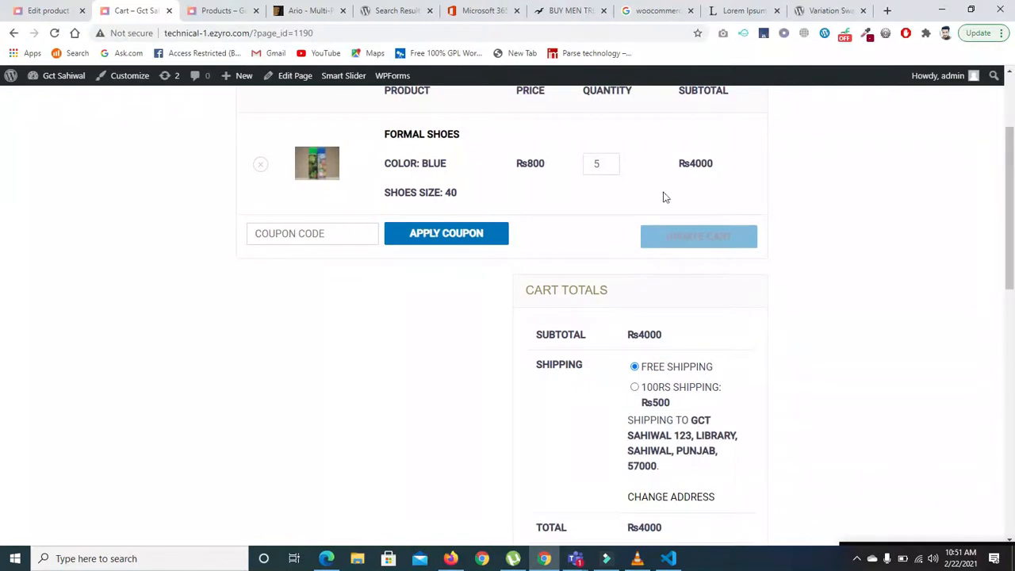
{"action": "left_click", "coordinate": [312, 225]}
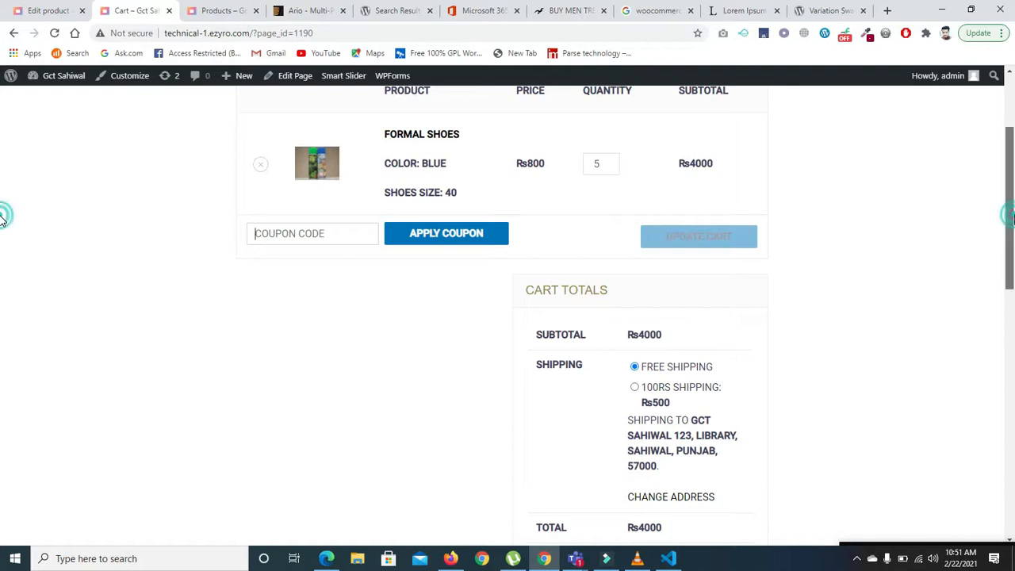
{"action": "scroll", "coordinate": [3, 226], "scroll_direction": "down", "scroll_amount": 1}
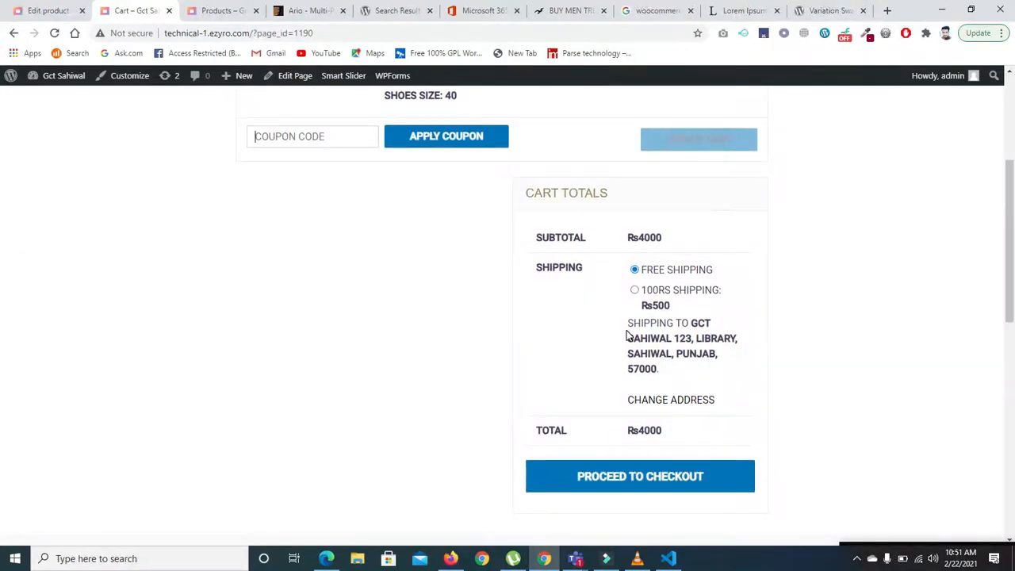
Check out the five blue size-40 Formal Shoes and place the order by cash on delivery
{"action": "left_click", "coordinate": [615, 478]}
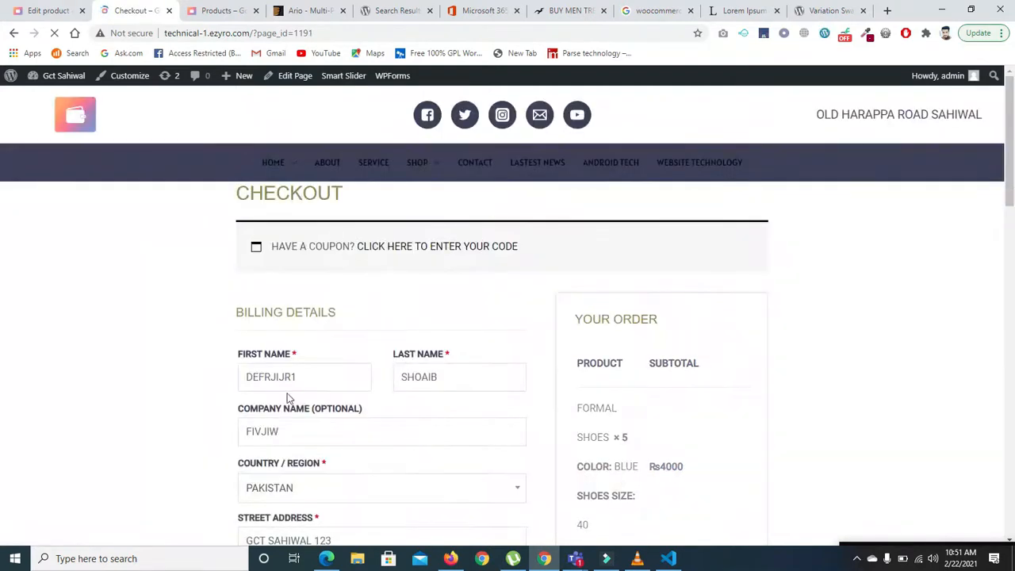
{"action": "left_click_drag", "start_coordinate": [1012, 165], "coordinate": [1014, 358]}
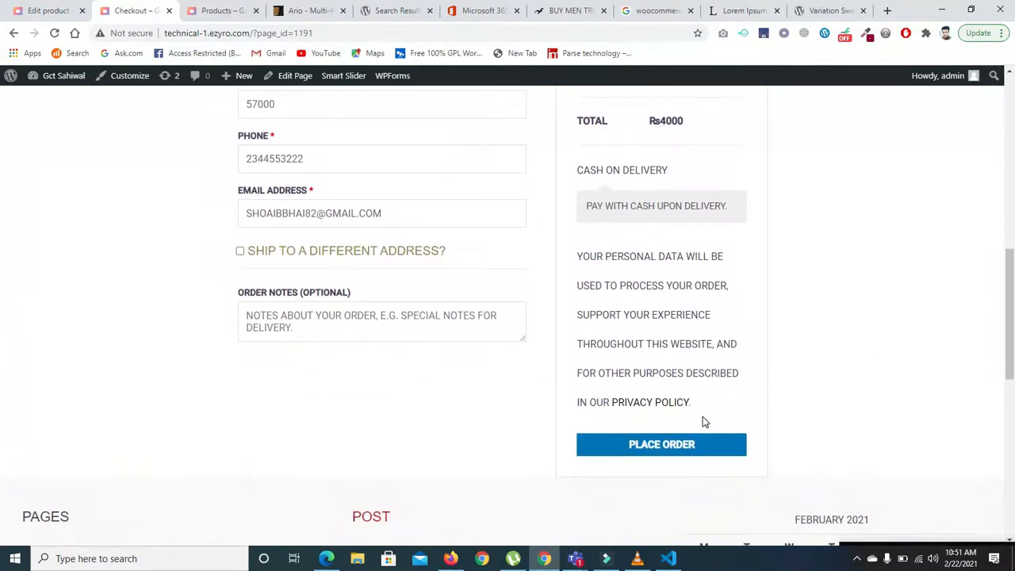
{"action": "left_click", "coordinate": [659, 446]}
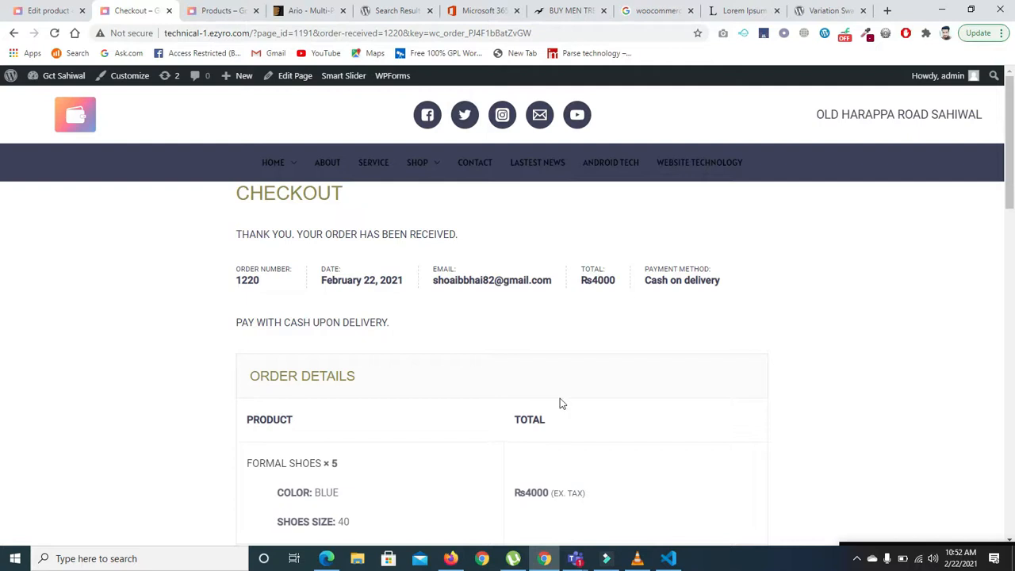
{"action": "scroll", "coordinate": [8, 151], "scroll_direction": "down", "scroll_amount": 1}
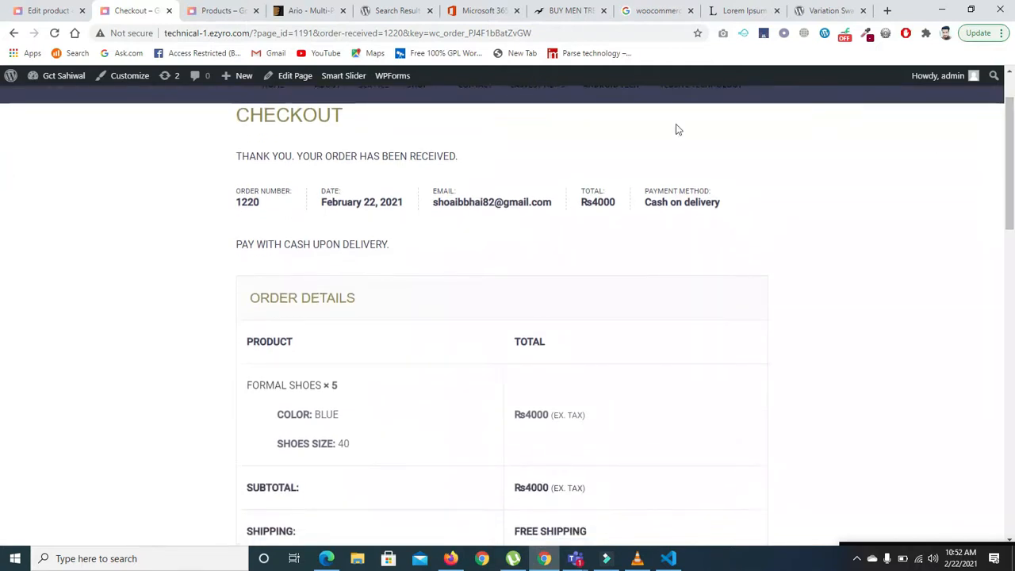
{"action": "left_click_drag", "start_coordinate": [1011, 172], "coordinate": [1001, 133]}
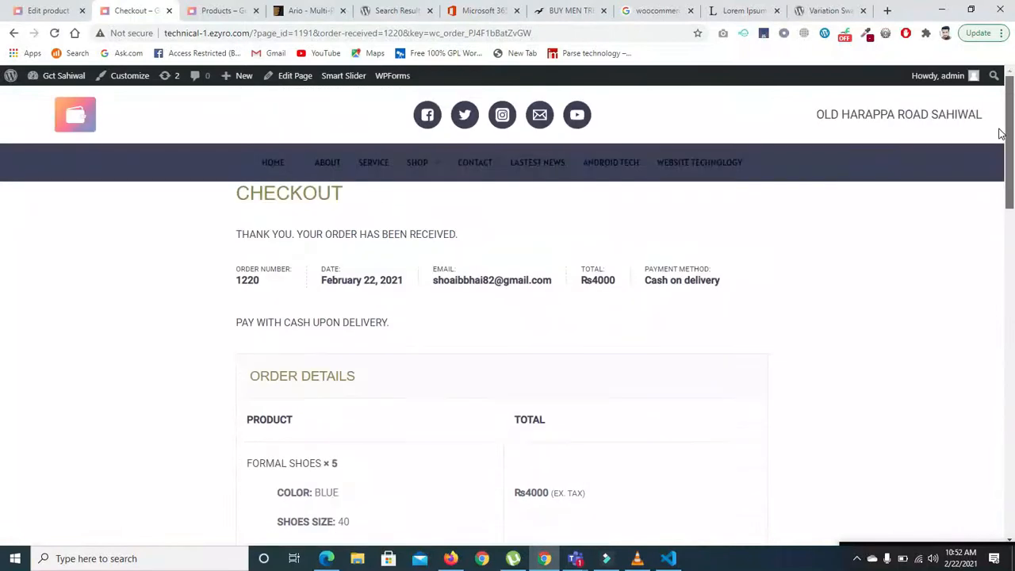
{"action": "scroll", "coordinate": [3, 162], "scroll_direction": "down", "scroll_amount": 1}
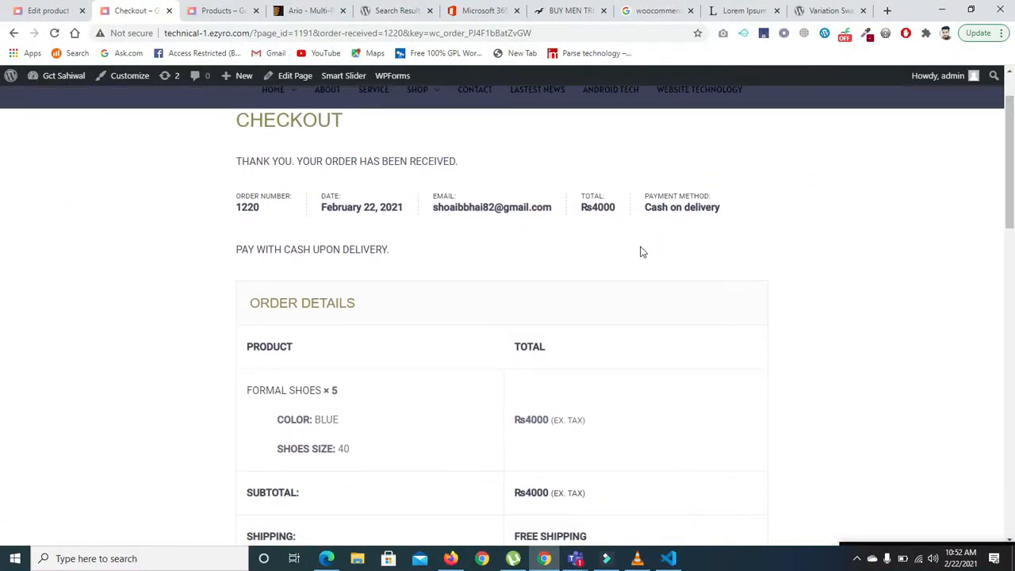
{"action": "scroll", "coordinate": [2, 163], "scroll_direction": "down", "scroll_amount": 1}
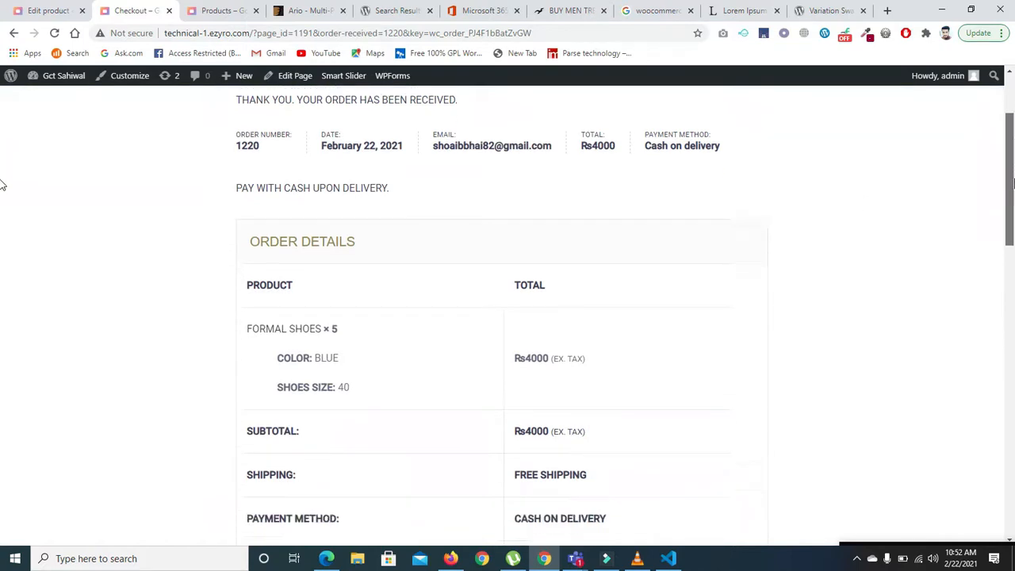
{"action": "scroll", "coordinate": [2, 168], "scroll_direction": "up", "scroll_amount": 1}
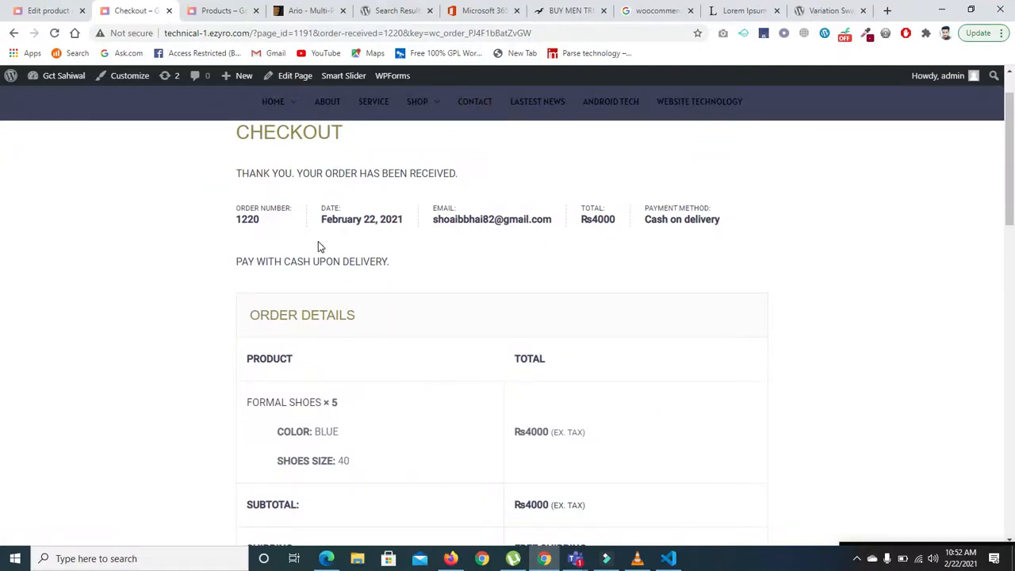
{"action": "left_click_drag", "start_coordinate": [235, 225], "coordinate": [262, 230]}
{"action": "scroll", "coordinate": [1011, 86], "scroll_direction": "up", "scroll_amount": 1}
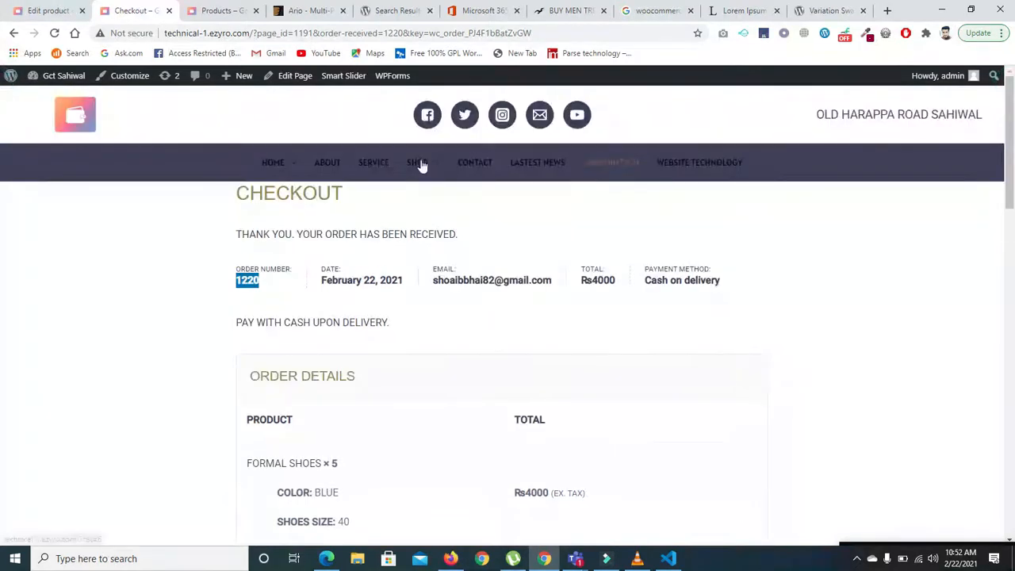
Browse the Shop grid of three sale products, including Formal Shoes at Rs800 – Rs1200
{"action": "left_click", "coordinate": [418, 163]}
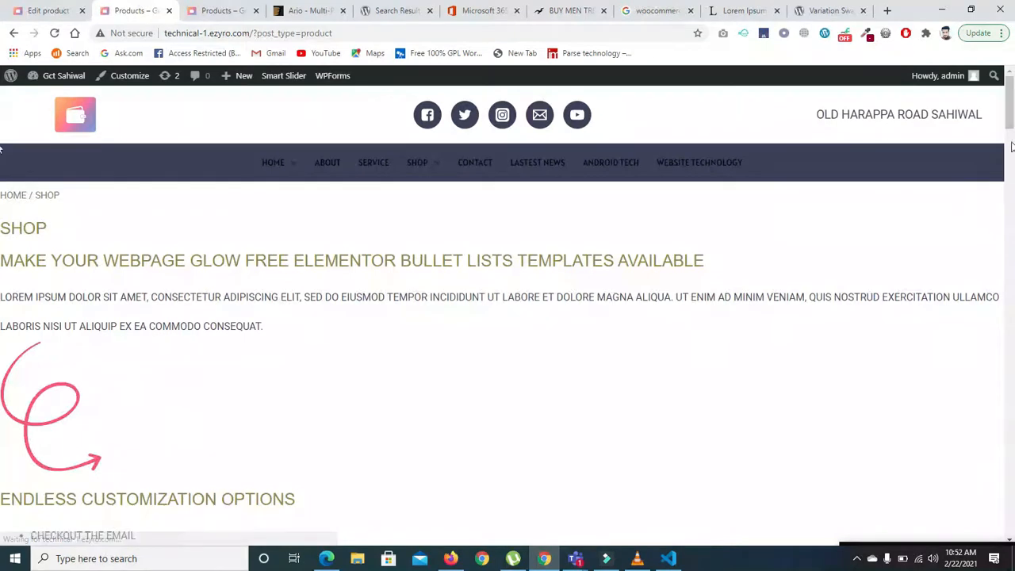
{"action": "left_click_drag", "start_coordinate": [1011, 111], "coordinate": [1012, 489]}
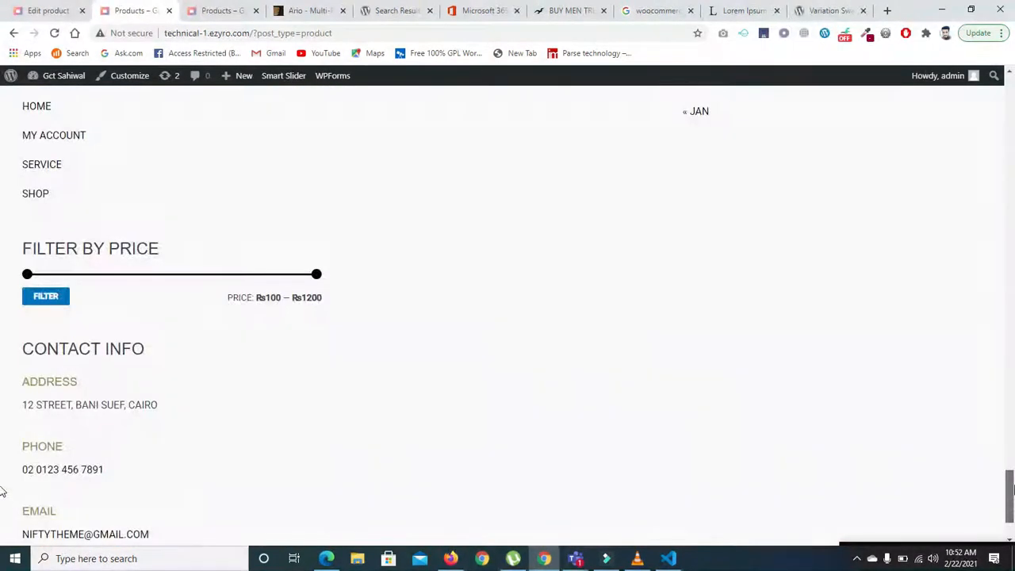
{"action": "scroll", "coordinate": [2, 492], "scroll_direction": "up", "scroll_amount": 9}
{"action": "scroll", "coordinate": [709, 226], "scroll_direction": "down", "scroll_amount": 1}
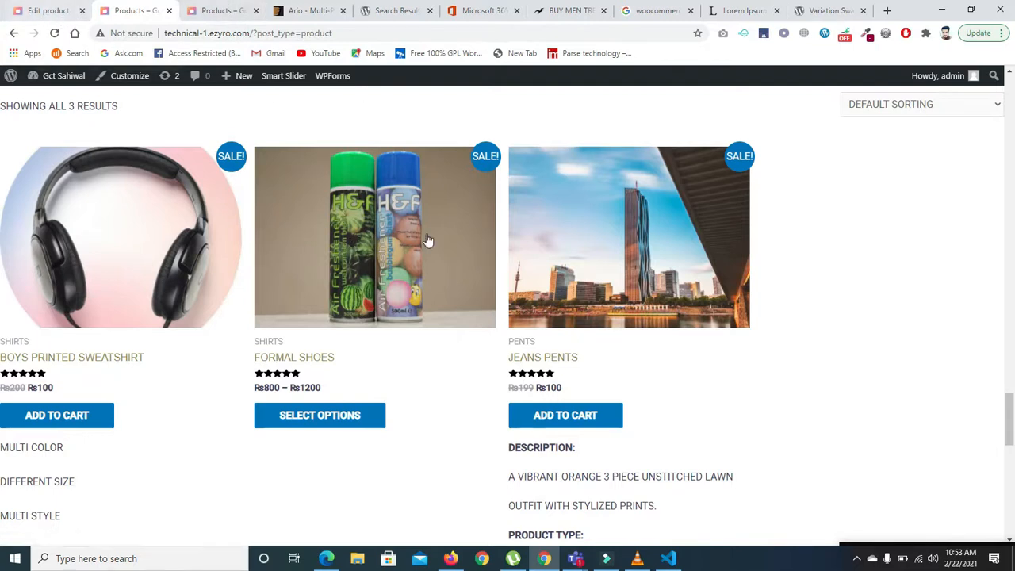
Go from the Formal Shoes editor to WooCommerce Coupons and start a new coupon
{"action": "left_click", "coordinate": [50, 11]}
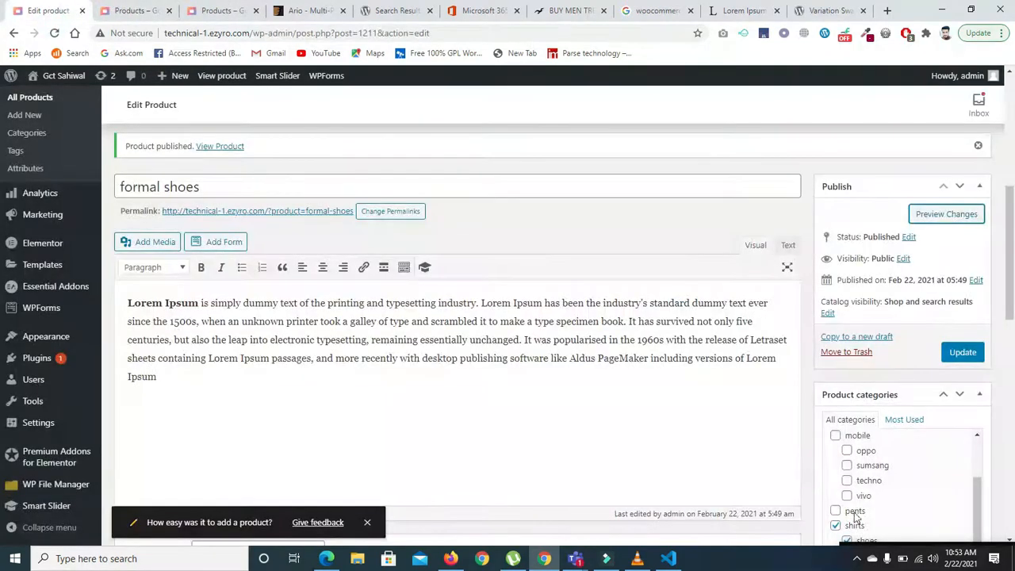
{"action": "left_click_drag", "start_coordinate": [882, 545], "coordinate": [879, 476]}
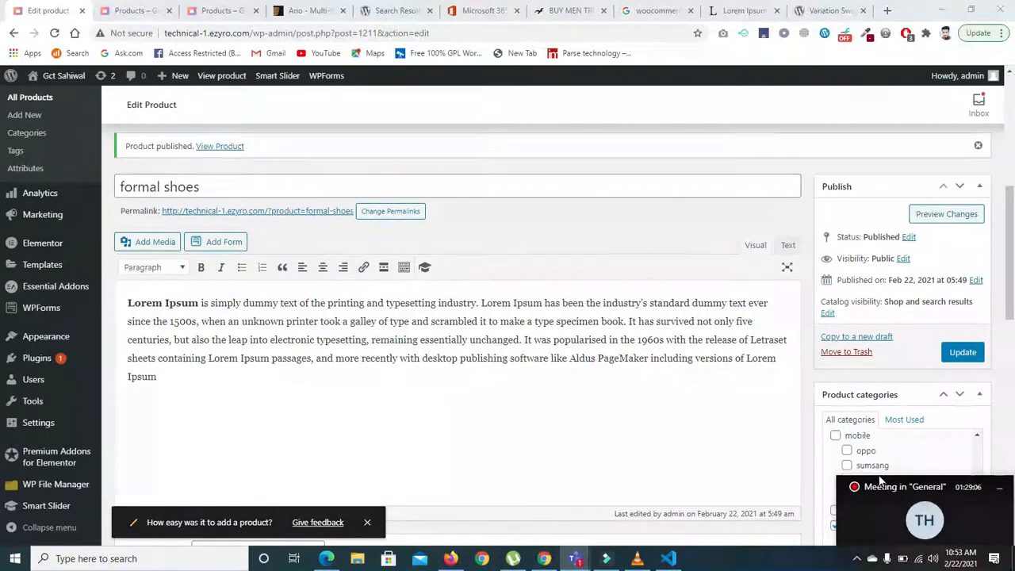
{"action": "left_click_drag", "start_coordinate": [1012, 238], "coordinate": [1014, 294]}
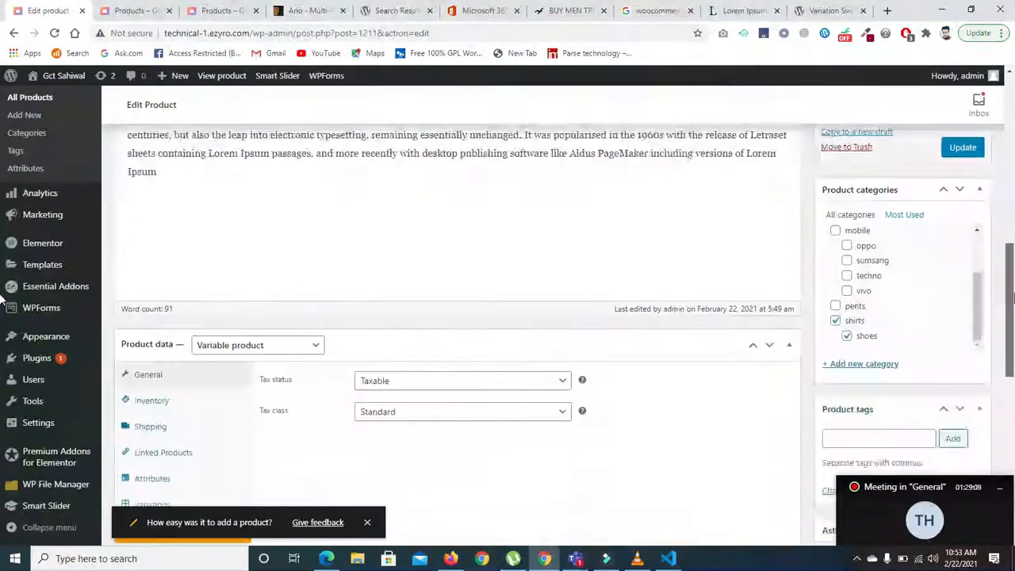
{"action": "left_click_drag", "start_coordinate": [917, 501], "coordinate": [925, 456]}
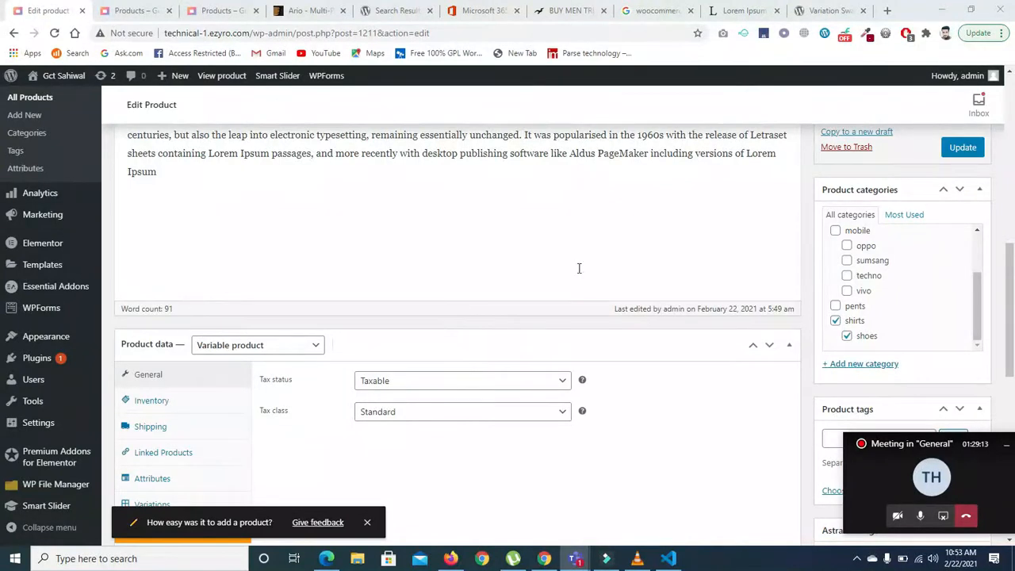
{"action": "left_click_drag", "start_coordinate": [1010, 309], "coordinate": [1011, 266]}
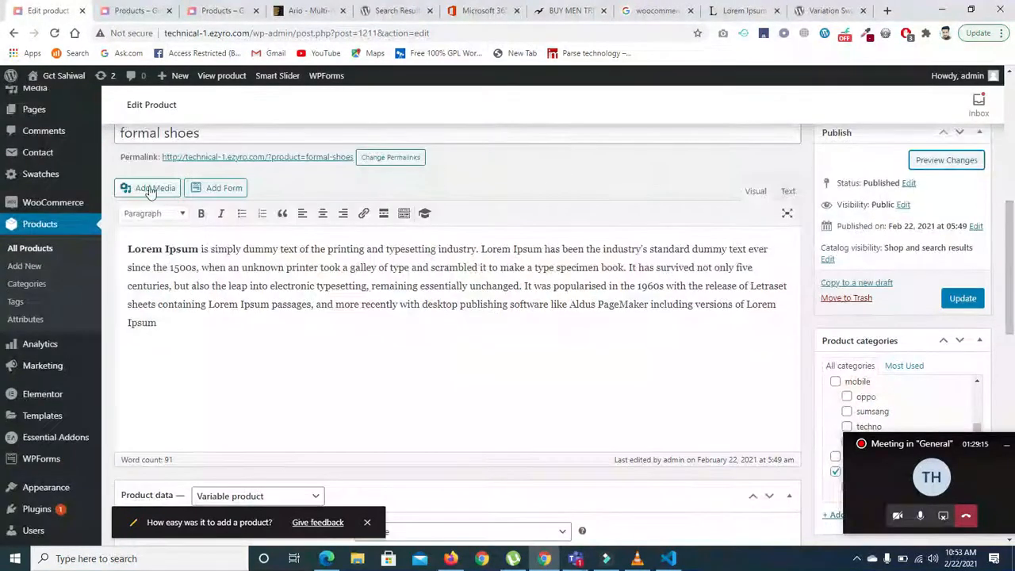
{"action": "mouse_move", "coordinate": [52, 206]}
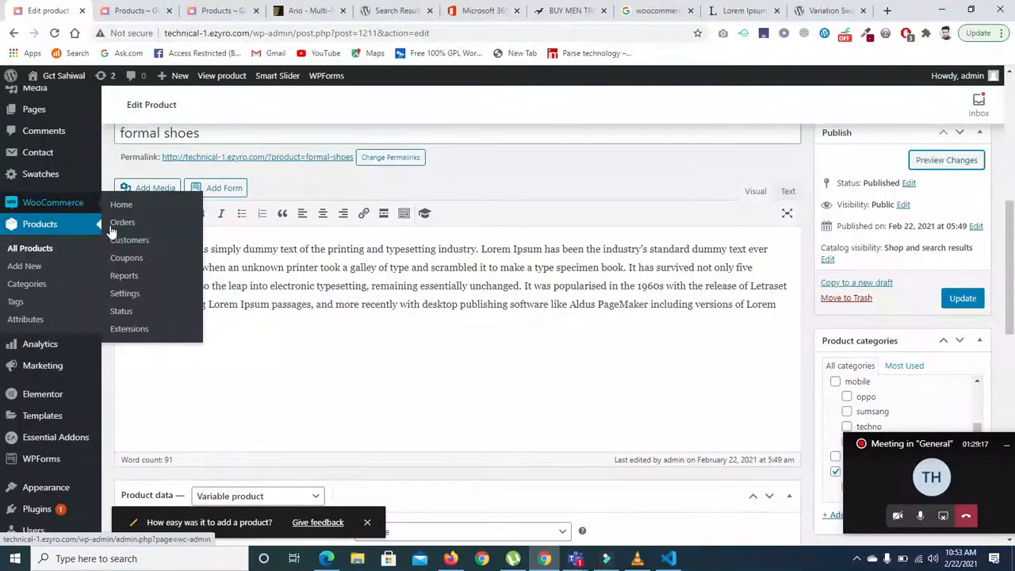
{"action": "left_click", "coordinate": [125, 264]}
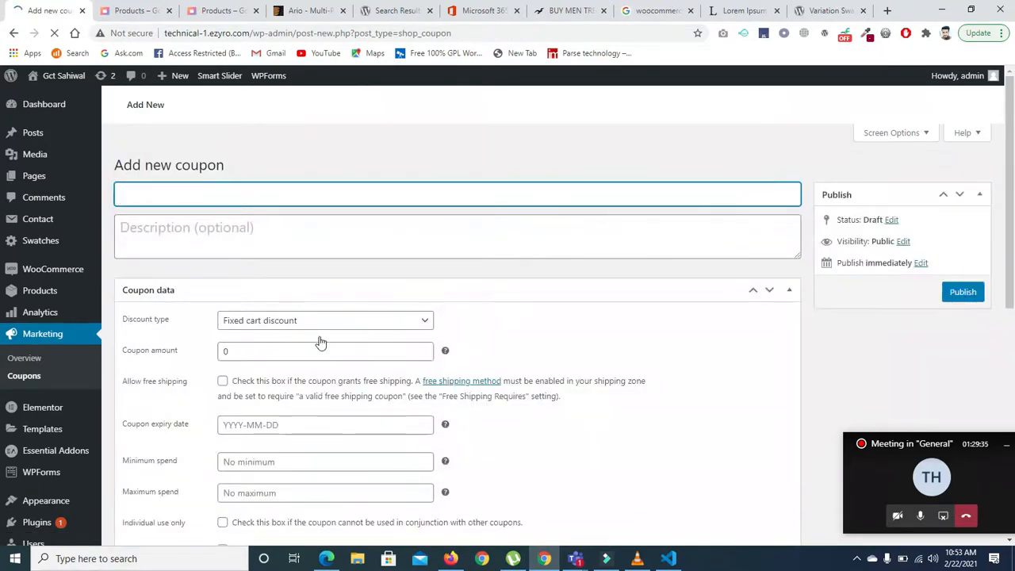
Enter the coupon code 'discount', correcting the misspelling with a spelling suggestion
{"action": "scroll", "coordinate": [4, 221], "scroll_direction": "down", "scroll_amount": 2}
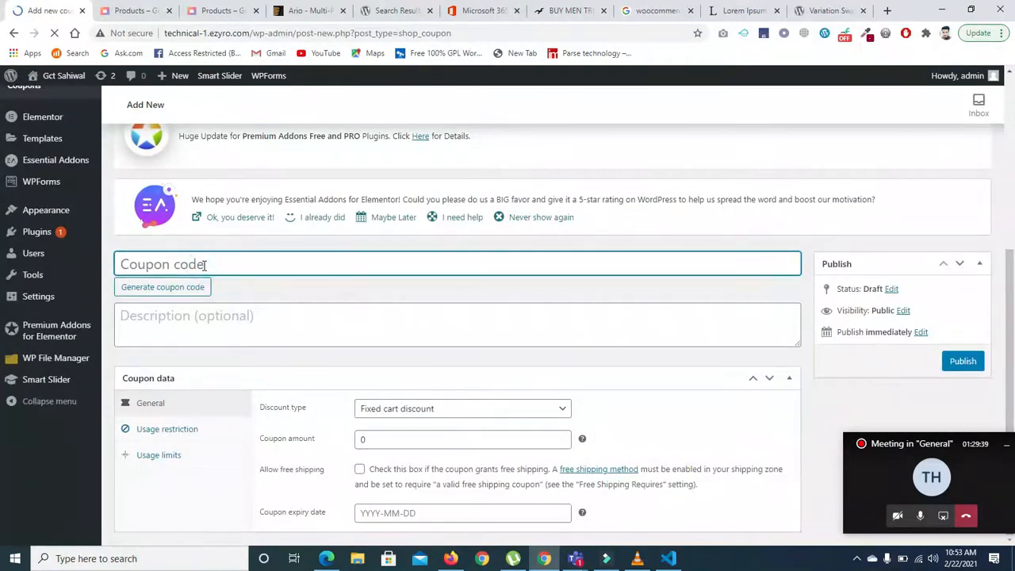
{"action": "type", "text": "dsicont"}
{"action": "key", "text": "BackSpace"}
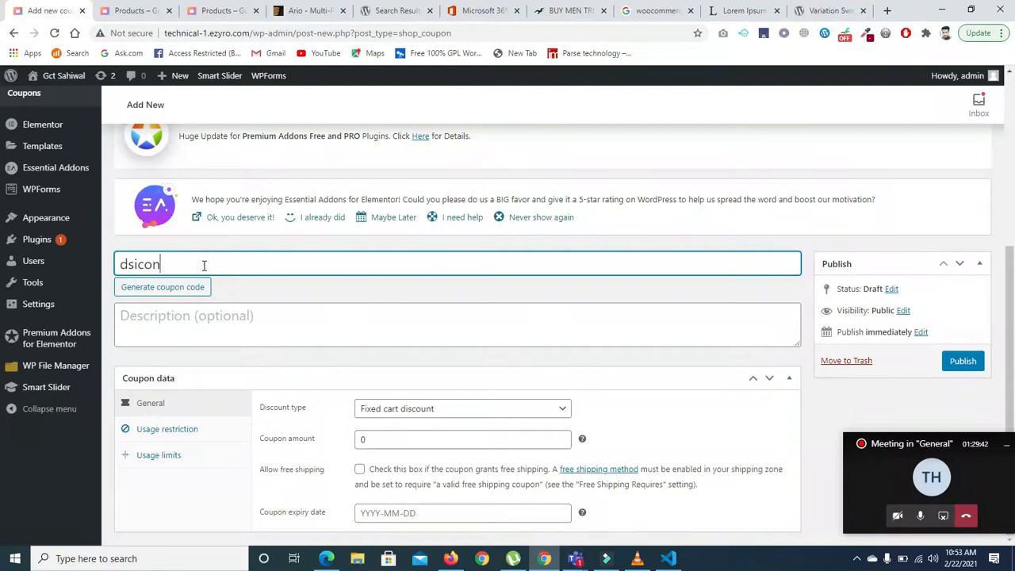
{"action": "key", "text": "BackSpace"}
{"action": "key", "text": "BackSpace"}
{"action": "type", "text": "isconty"}
{"action": "key", "text": "BackSpace"}
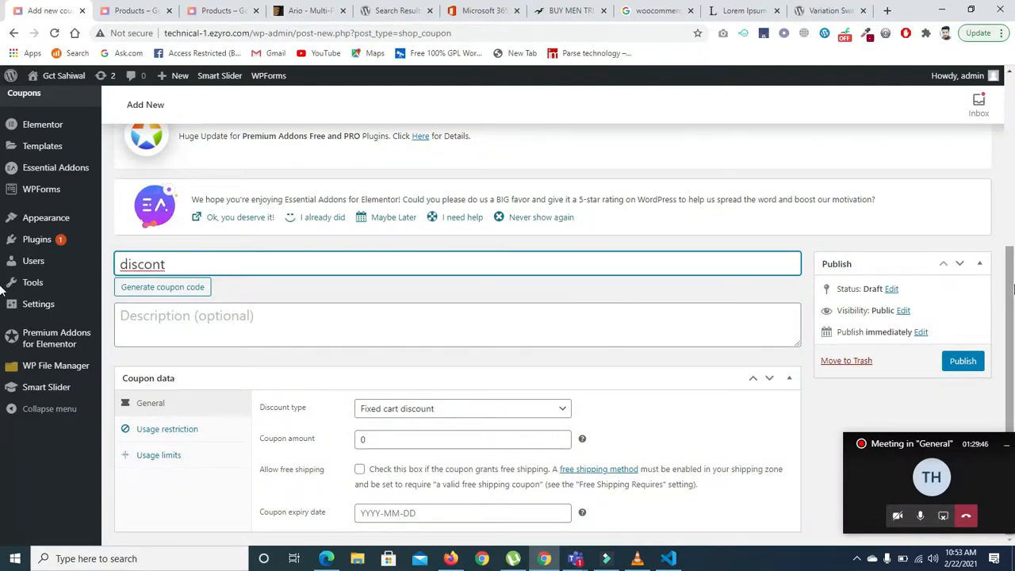
{"action": "right_click", "coordinate": [124, 265]}
{"action": "left_click", "coordinate": [165, 279]}
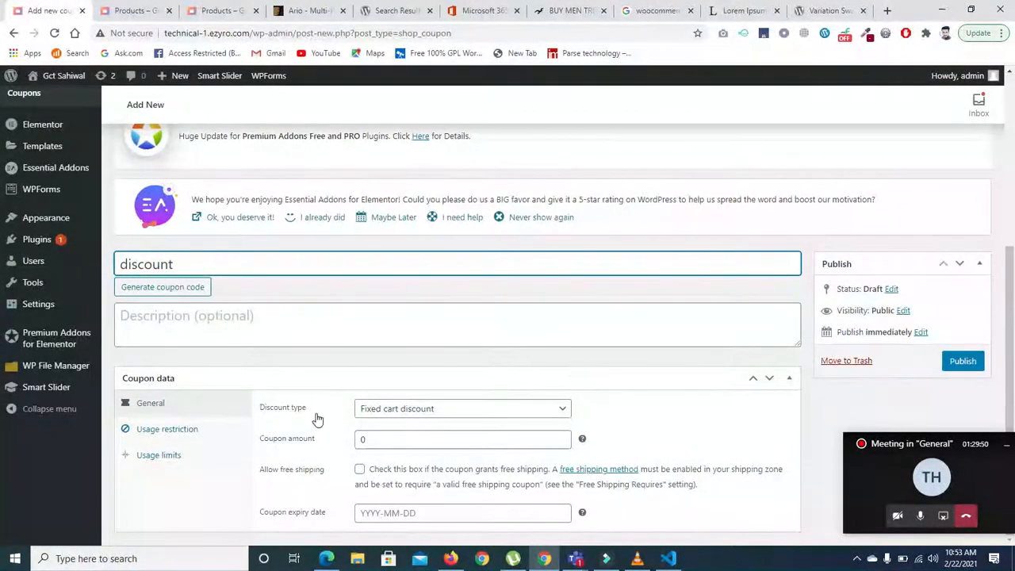
Set coupon amount 200, allow free shipping, and set the expiry date to 2021-02-28
{"action": "left_click", "coordinate": [425, 423]}
{"action": "left_click", "coordinate": [417, 438]}
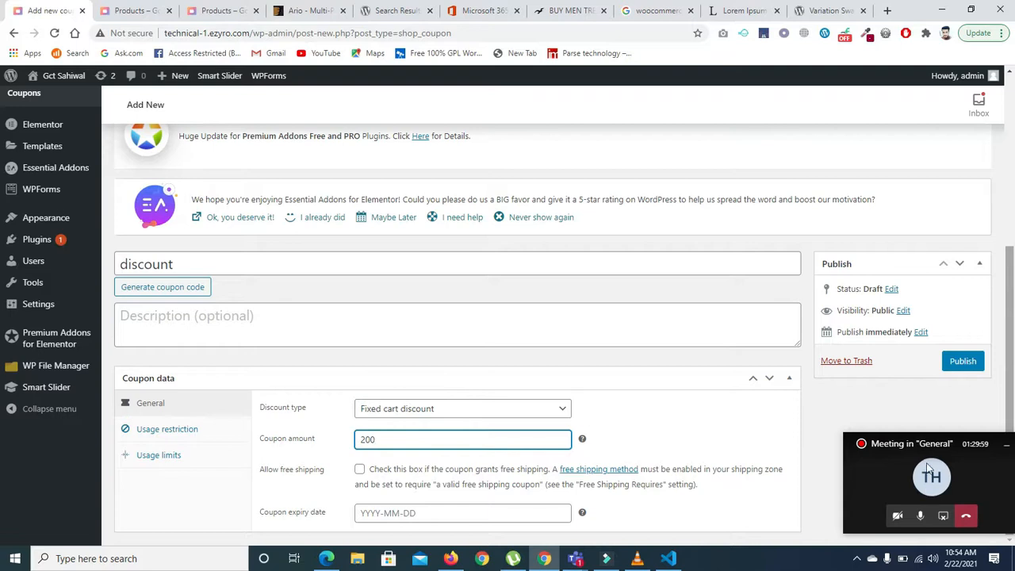
{"action": "left_click_drag", "start_coordinate": [915, 445], "coordinate": [920, 505]}
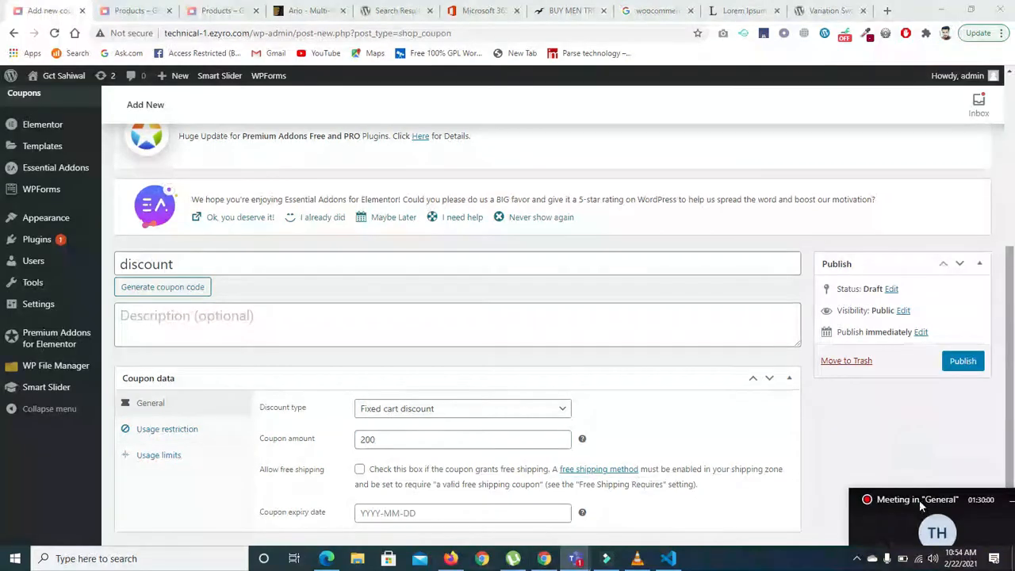
{"action": "left_click", "coordinate": [359, 469]}
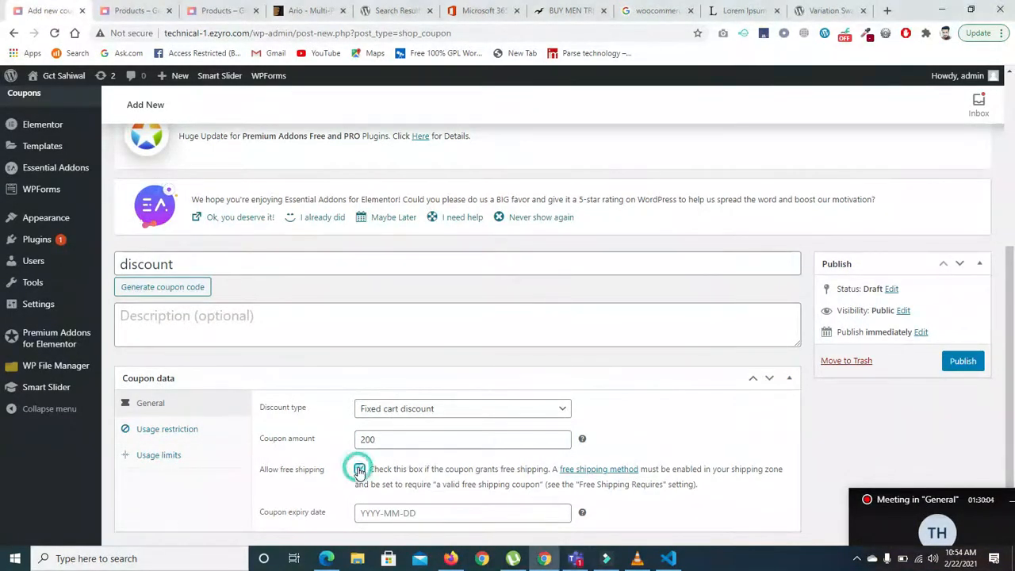
{"action": "left_click", "coordinate": [418, 516]}
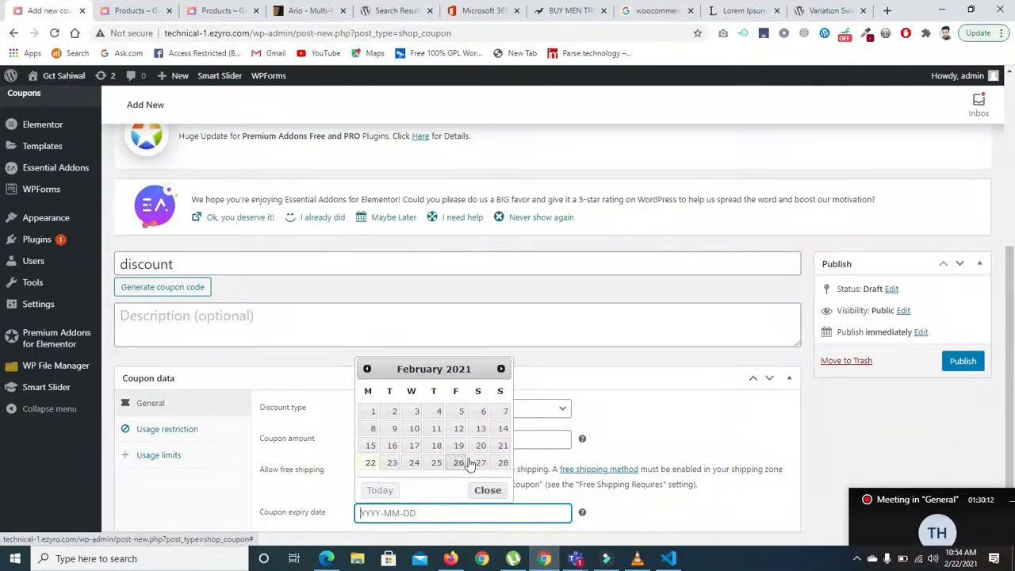
{"action": "left_click", "coordinate": [501, 462]}
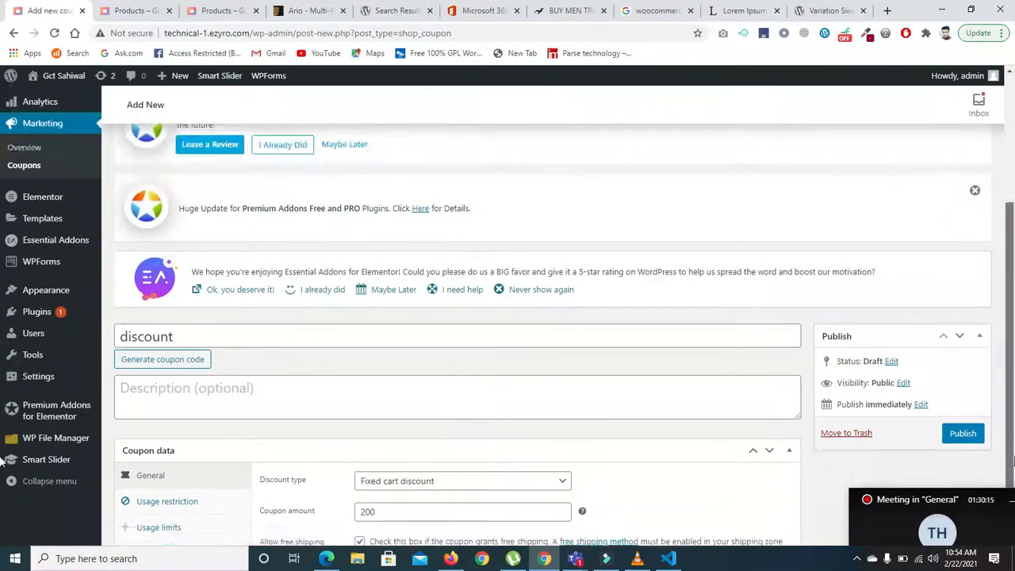
Set the coupon's minimum spend to 500 and maximum spend to 10000
{"action": "left_click", "coordinate": [167, 436]}
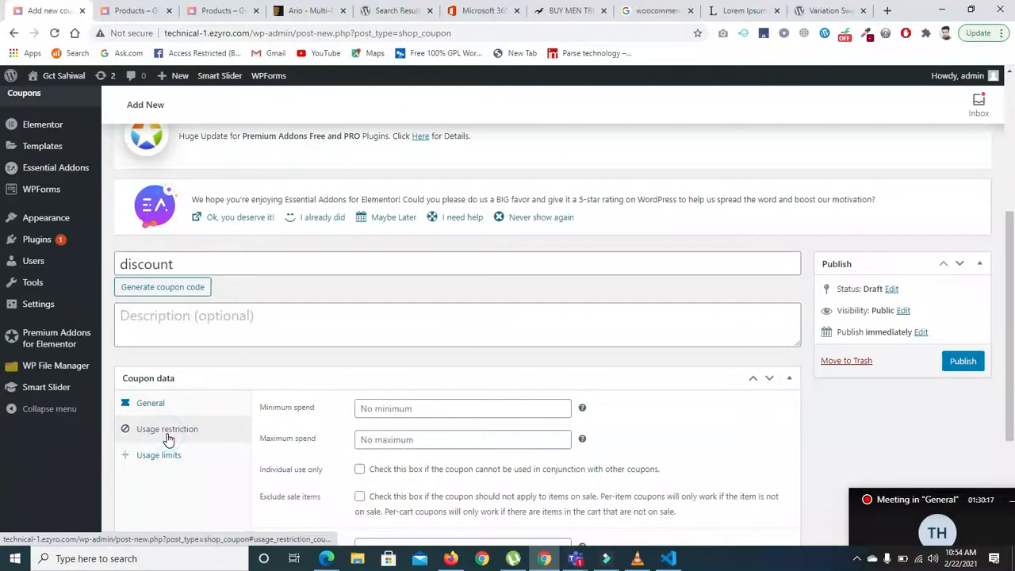
{"action": "scroll", "coordinate": [3, 317], "scroll_direction": "down", "scroll_amount": 3}
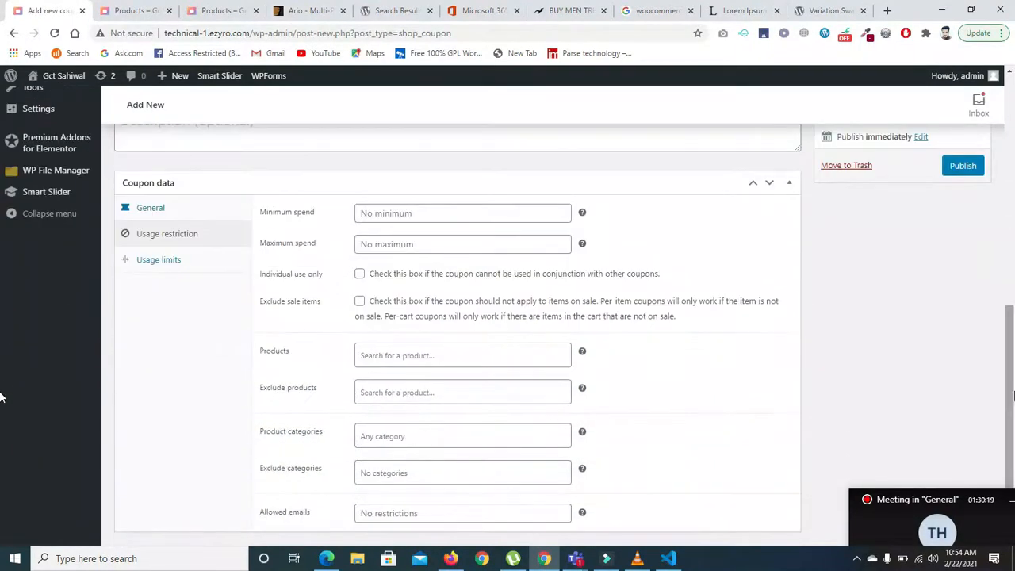
{"action": "left_click", "coordinate": [382, 219]}
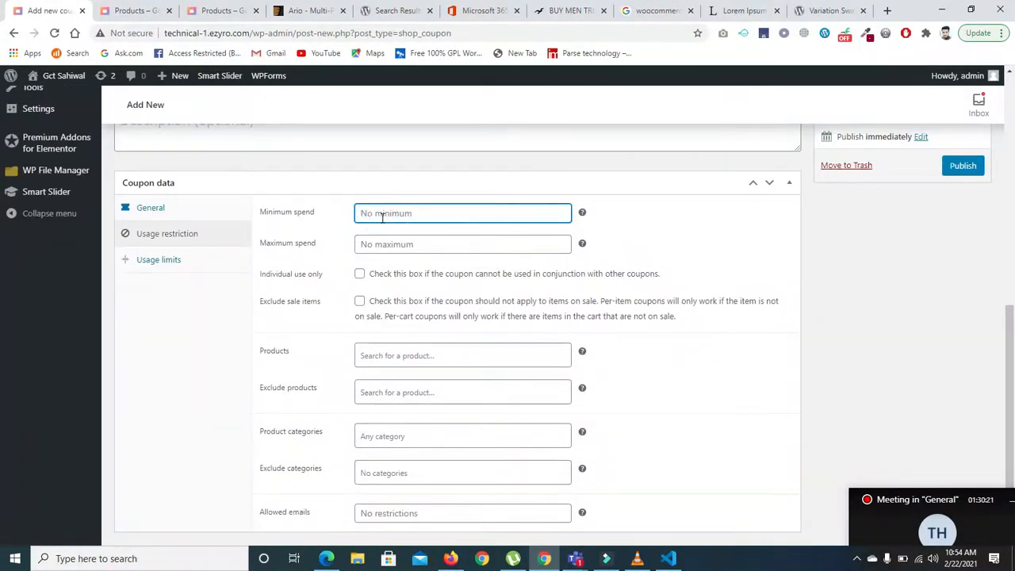
{"action": "type", "text": "500"}
{"action": "left_click", "coordinate": [382, 243]}
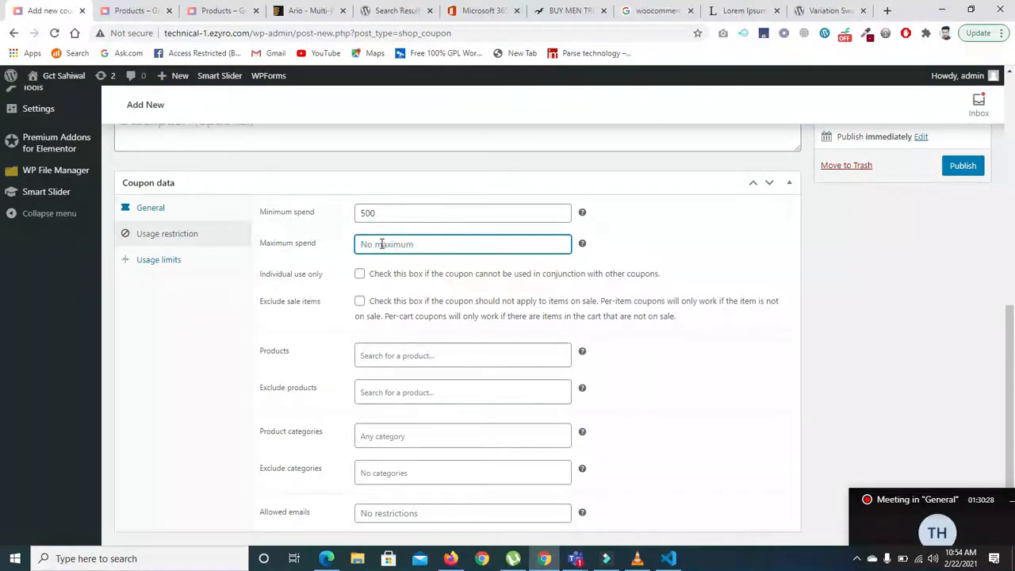
{"action": "type", "text": "10000"}
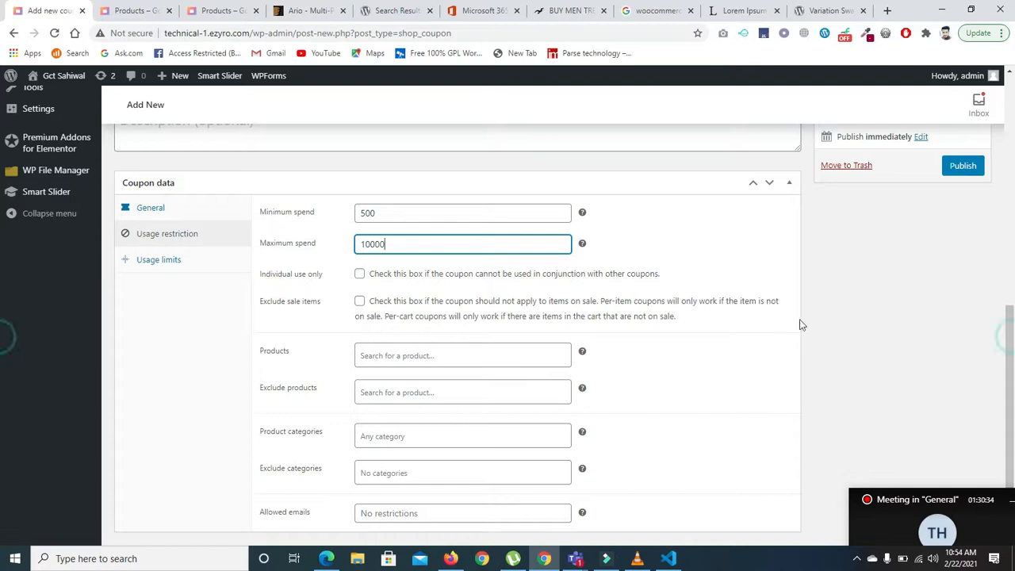
Restrict the coupon to the product BOYS PRINTED SWEATSHIRT
{"action": "left_click", "coordinate": [399, 358]}
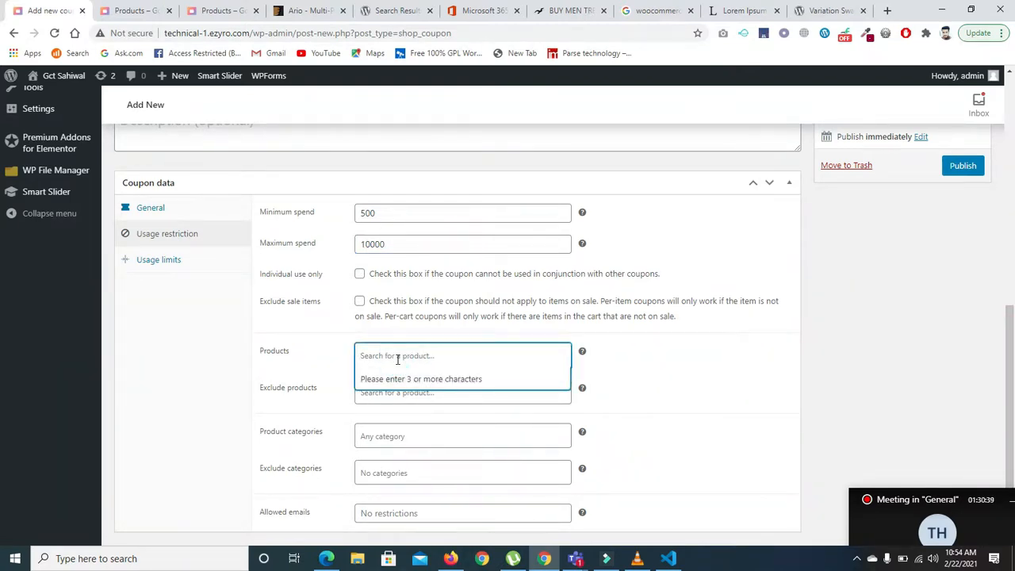
{"action": "type", "text": "p"}
{"action": "key", "text": "BackSpace"}
{"action": "type", "text": "shiet"}
{"action": "key", "text": "BackSpace"}
{"action": "key", "text": "BackSpace"}
{"action": "type", "text": "r"}
{"action": "left_click", "coordinate": [392, 379]}
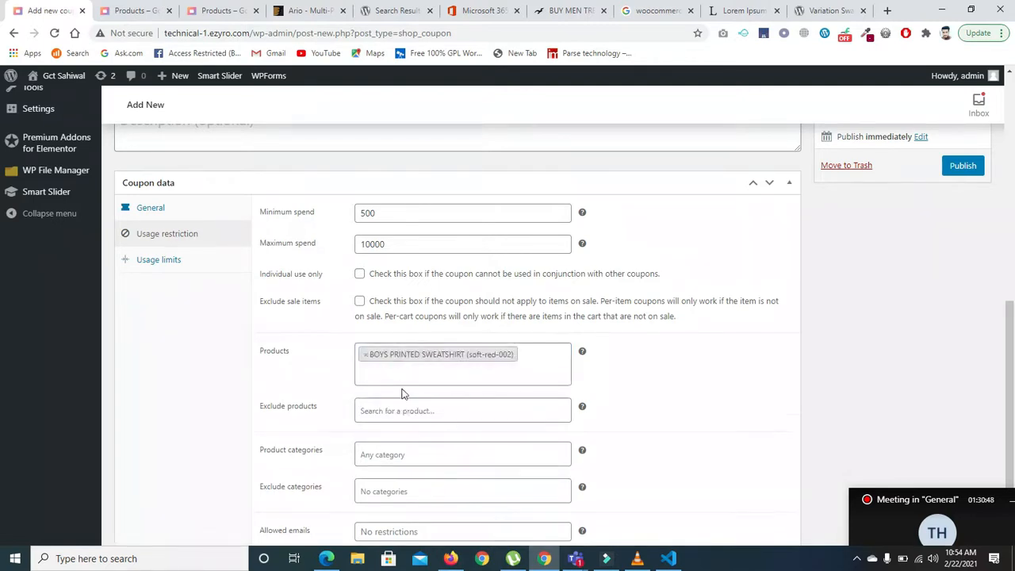
Review excluded products, categories and allowed emails, leaving them all empty
{"action": "left_click", "coordinate": [375, 411]}
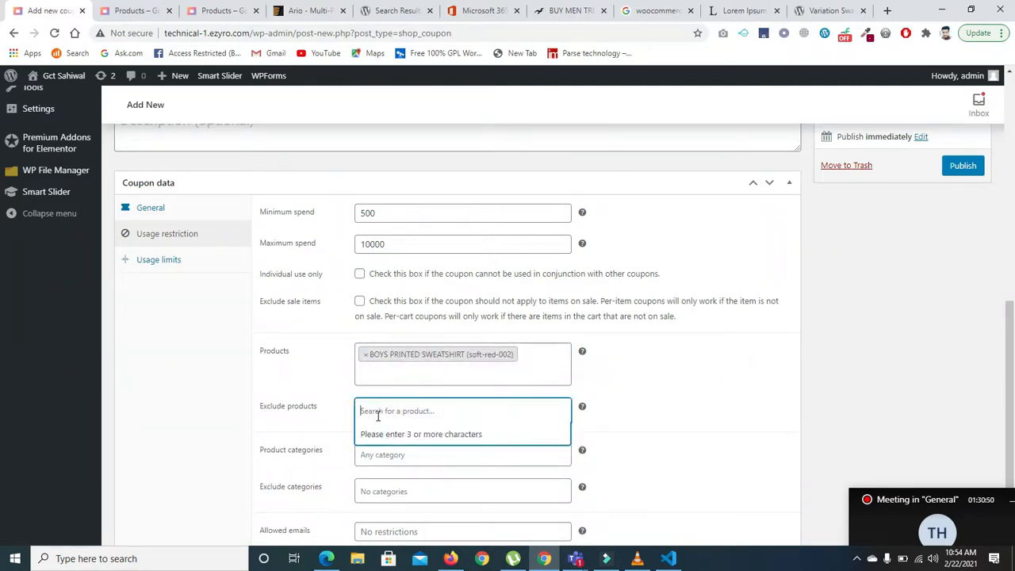
{"action": "left_click", "coordinate": [775, 362]}
{"action": "scroll", "coordinate": [912, 363], "scroll_direction": "down", "scroll_amount": 1}
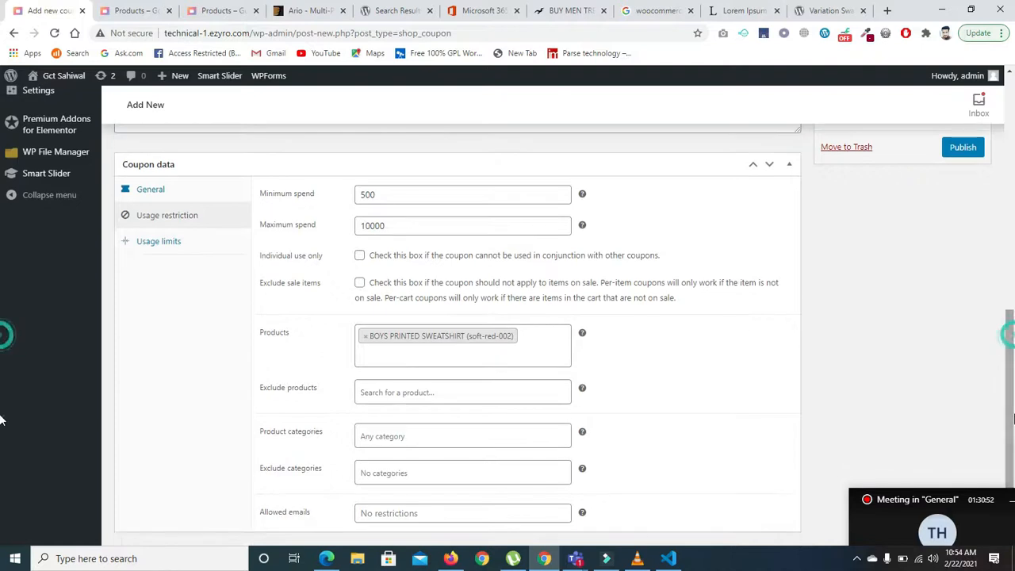
{"action": "left_click", "coordinate": [379, 436]}
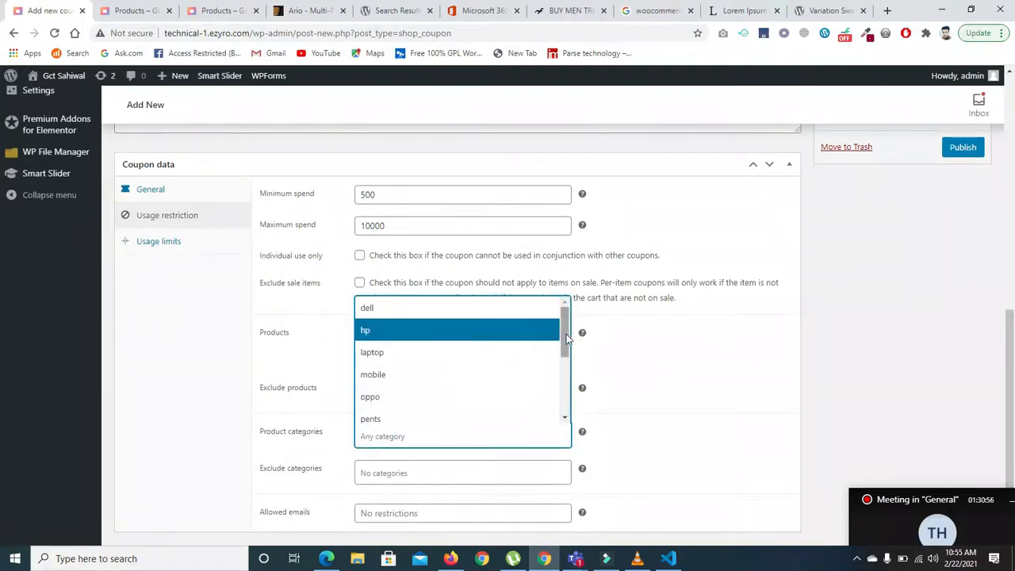
{"action": "scroll", "coordinate": [556, 337], "scroll_direction": "down", "scroll_amount": 3}
{"action": "left_click", "coordinate": [381, 412]}
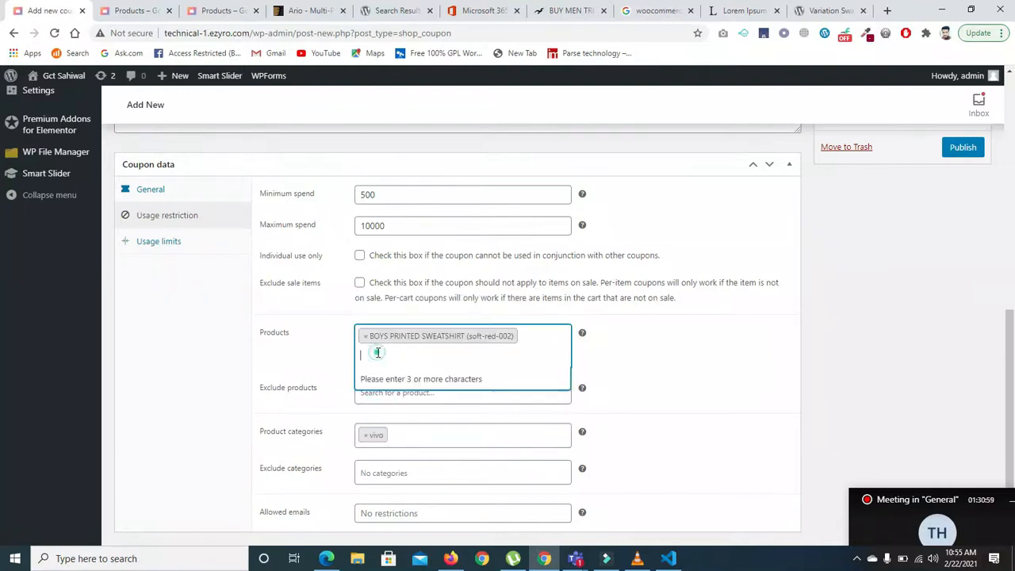
{"action": "left_click", "coordinate": [411, 427]}
{"action": "left_click", "coordinate": [359, 432]}
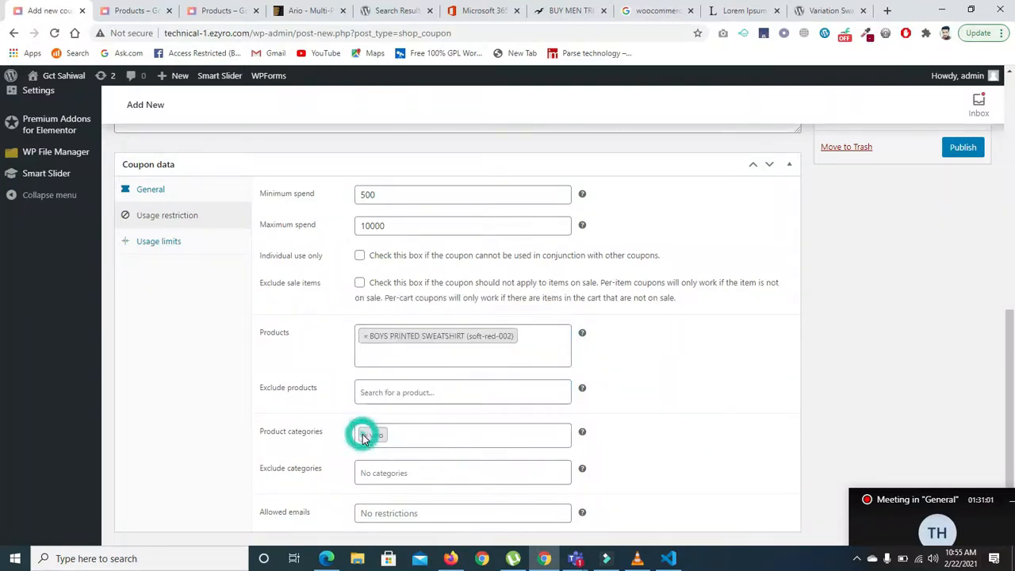
{"action": "left_click", "coordinate": [365, 434]}
{"action": "left_click", "coordinate": [417, 460]}
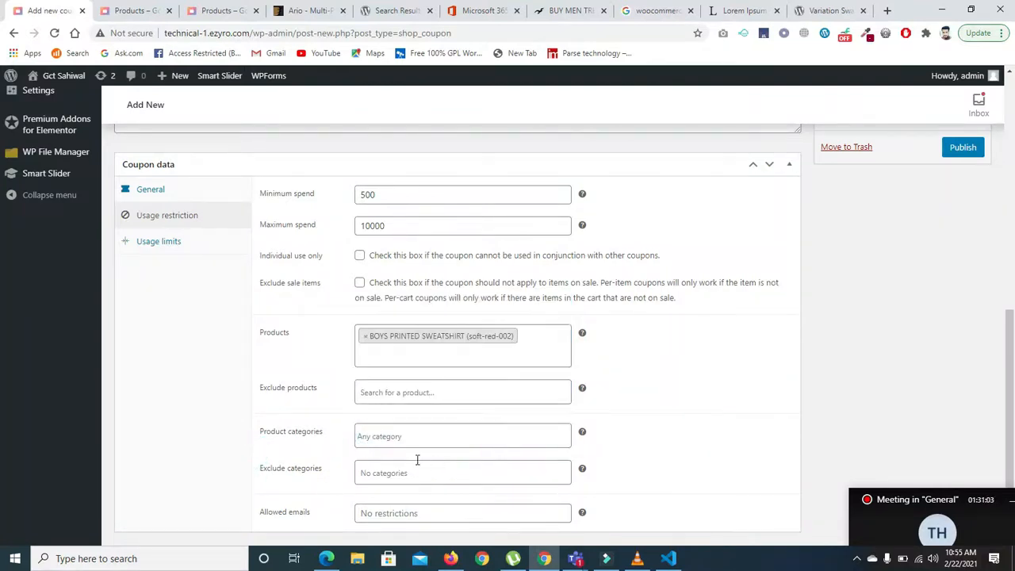
{"action": "left_click", "coordinate": [387, 516]}
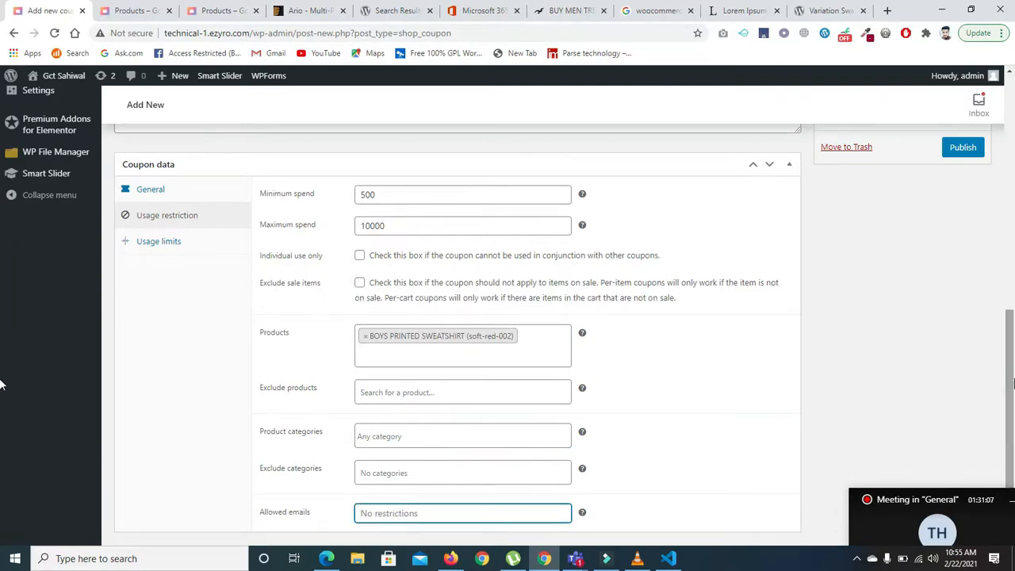
{"action": "scroll", "coordinate": [1011, 476], "scroll_direction": "up", "scroll_amount": 3}
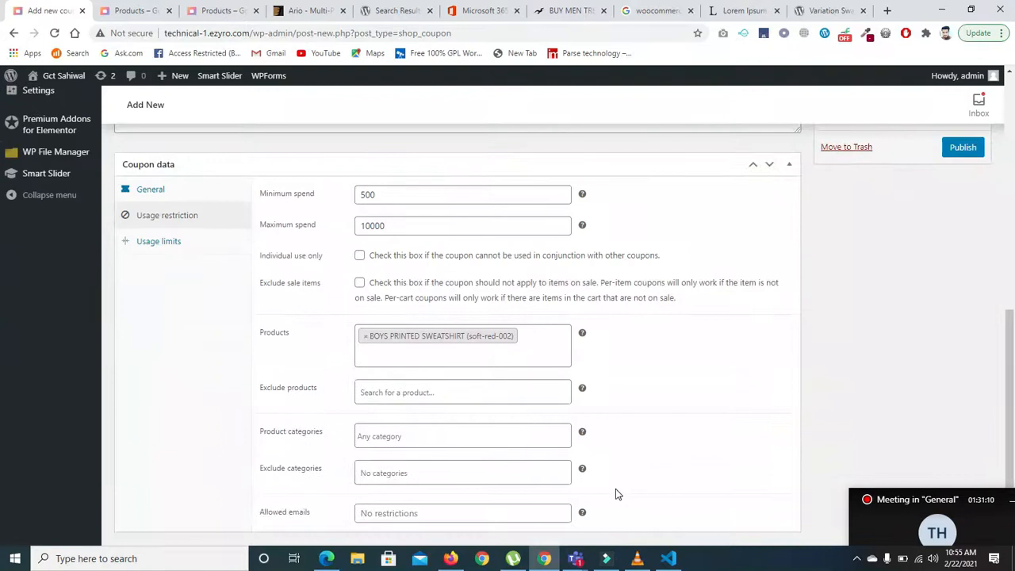
{"action": "left_click", "coordinate": [151, 241]}
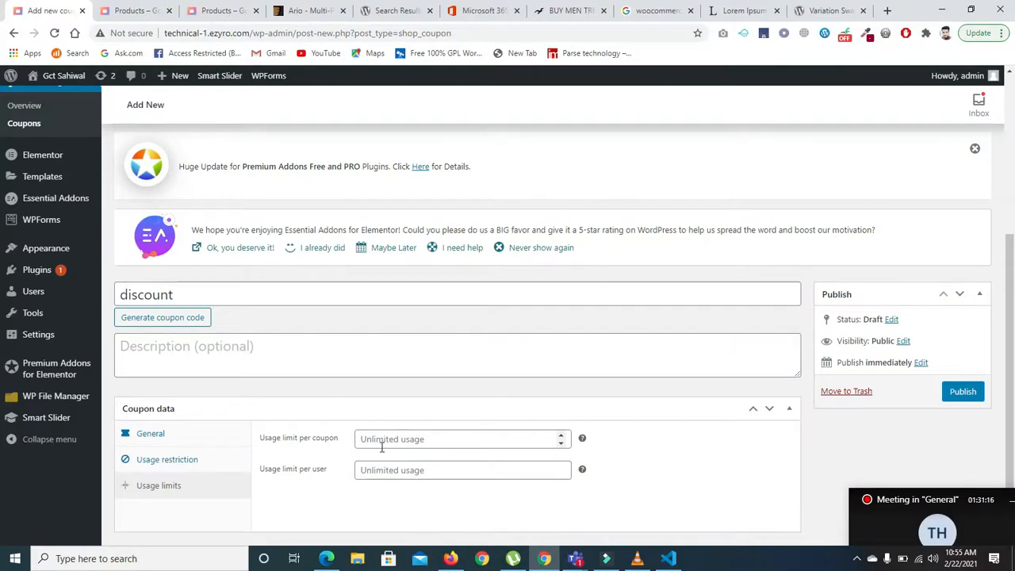
Set usage limit per coupon and per user to 1 each, then publish the discount coupon
{"action": "left_click", "coordinate": [562, 435]}
{"action": "left_click", "coordinate": [561, 435]}
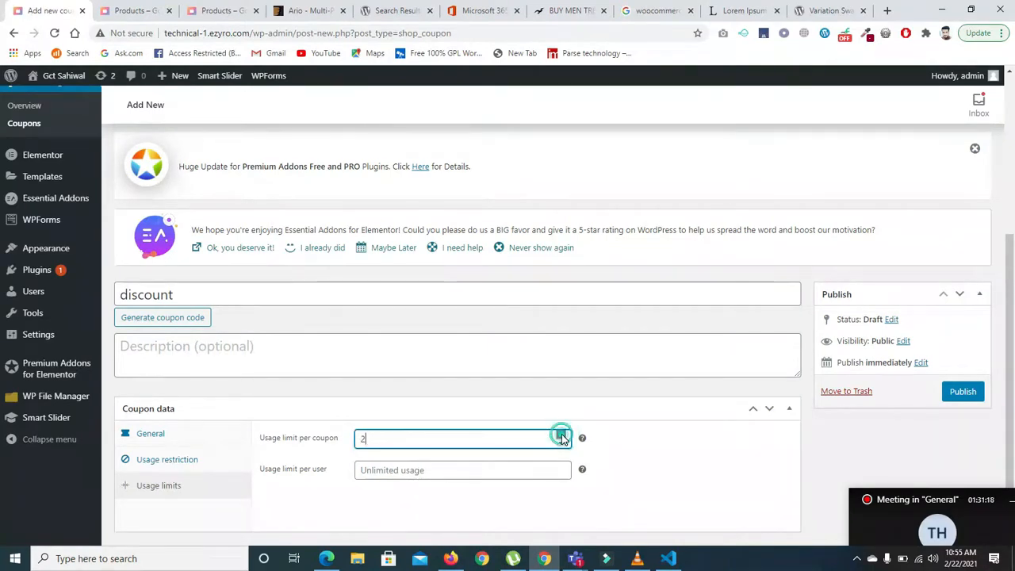
{"action": "left_click", "coordinate": [561, 467]}
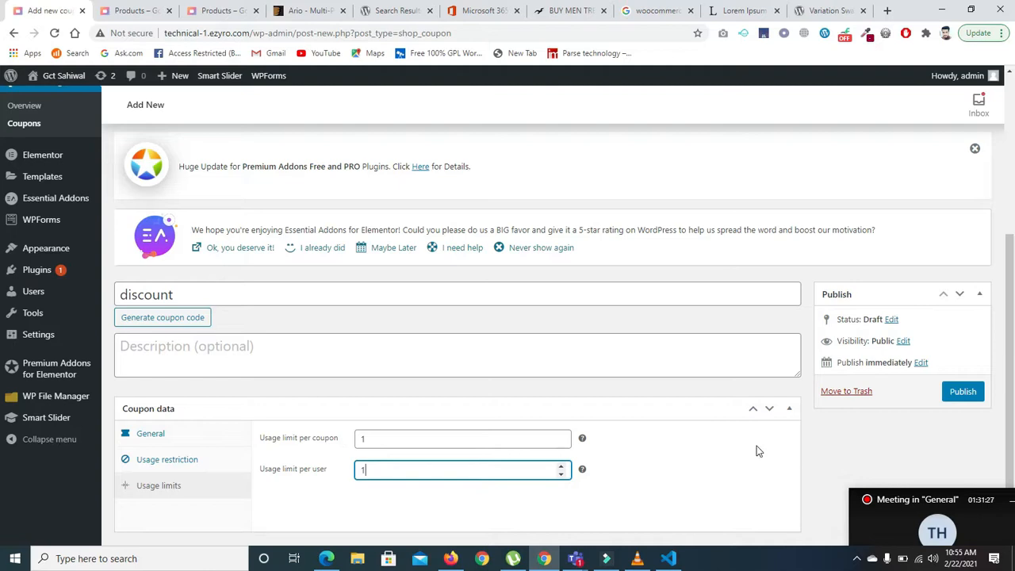
{"action": "left_click", "coordinate": [964, 393]}
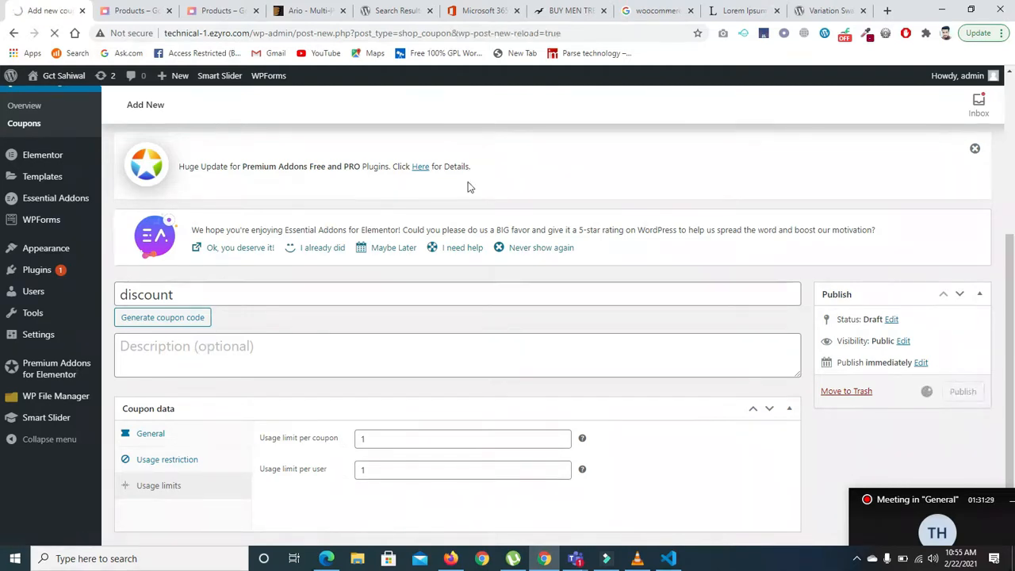
Add JEANS PENTS to the cart from the shop and view the Rs100 cart
{"action": "left_click", "coordinate": [210, 11]}
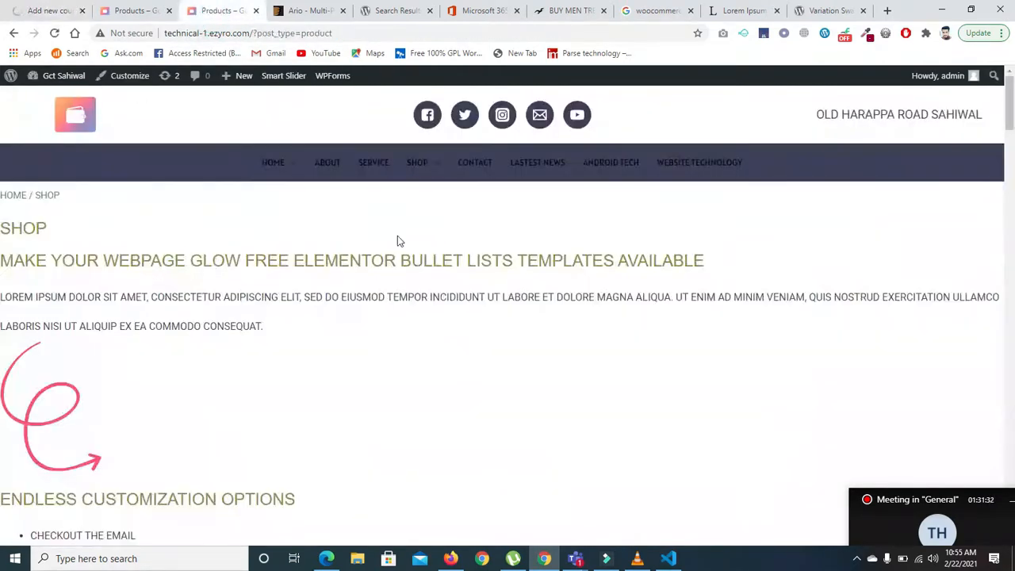
{"action": "mouse_move", "coordinate": [426, 168]}
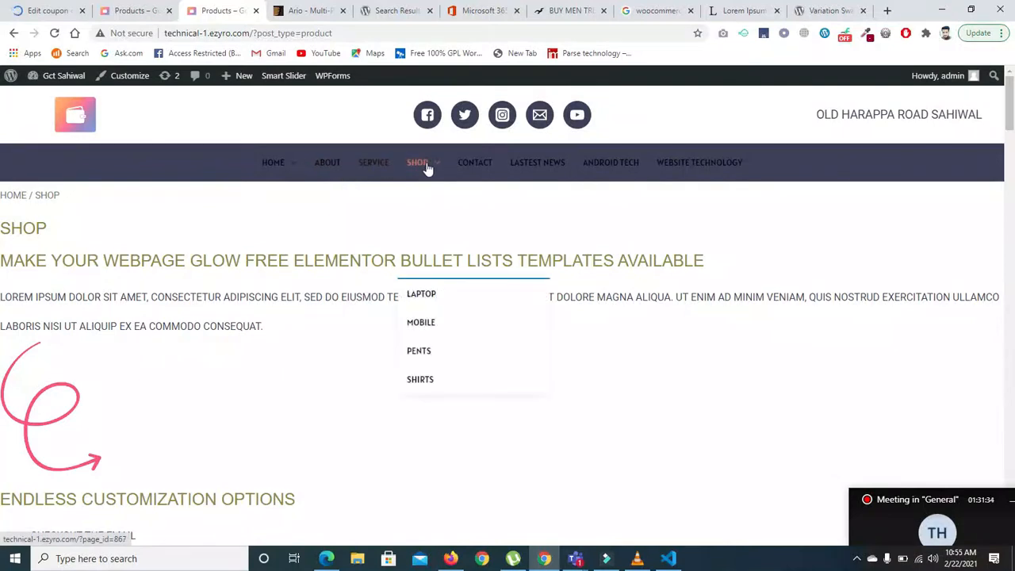
{"action": "left_click_drag", "start_coordinate": [1011, 119], "coordinate": [1007, 441]}
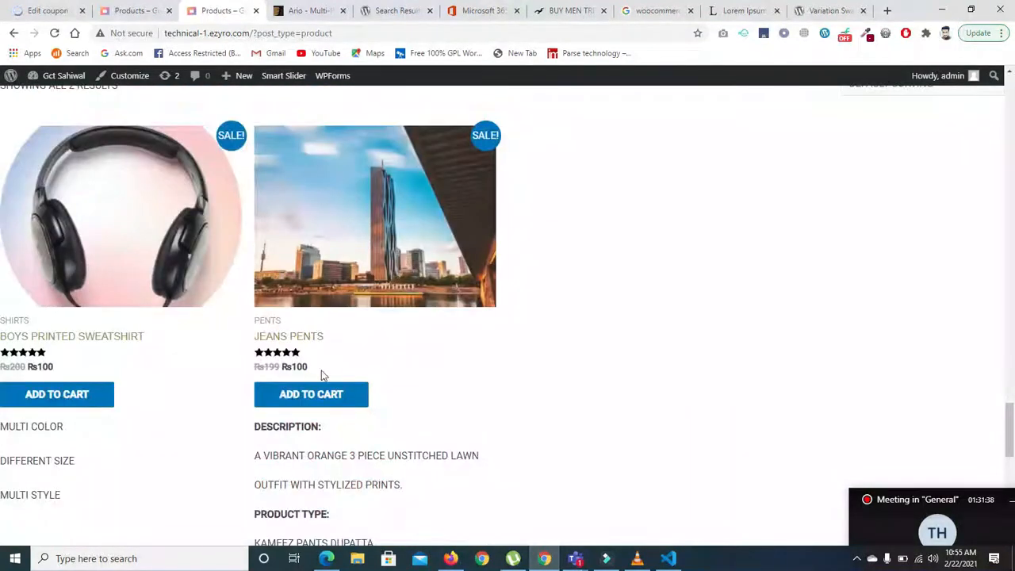
{"action": "left_click", "coordinate": [312, 395]}
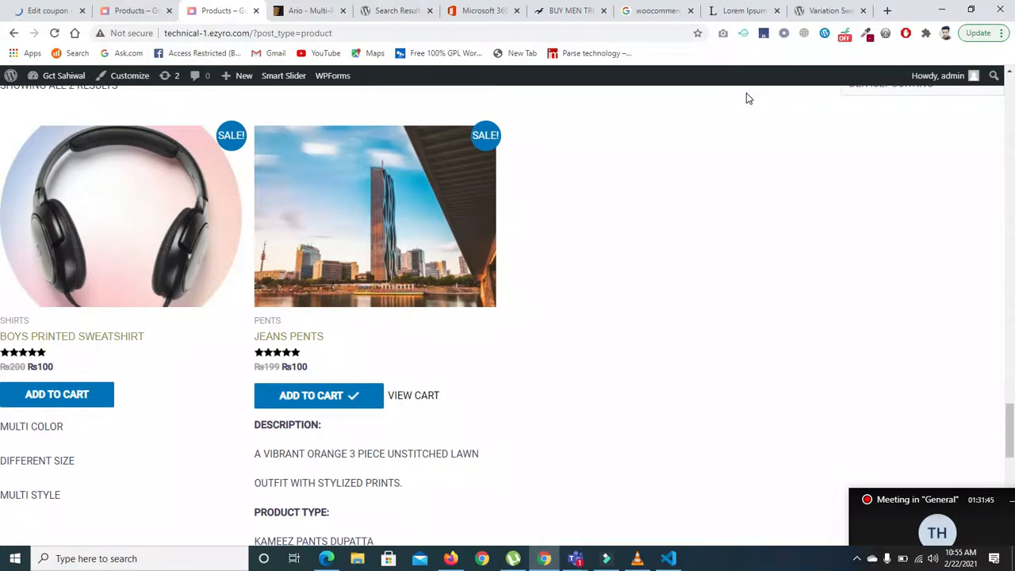
{"action": "left_click", "coordinate": [418, 401]}
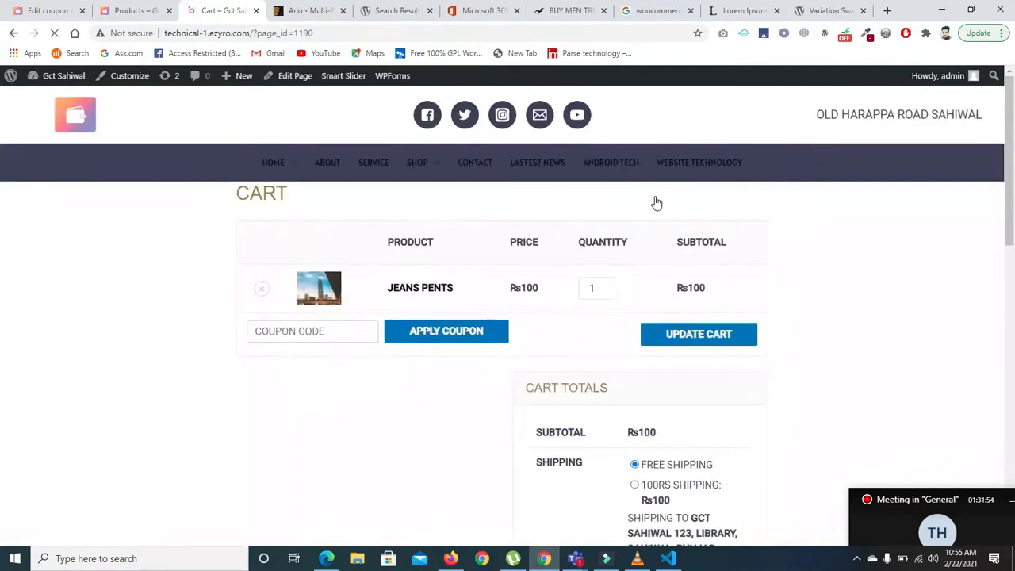
{"action": "left_click", "coordinate": [282, 327]}
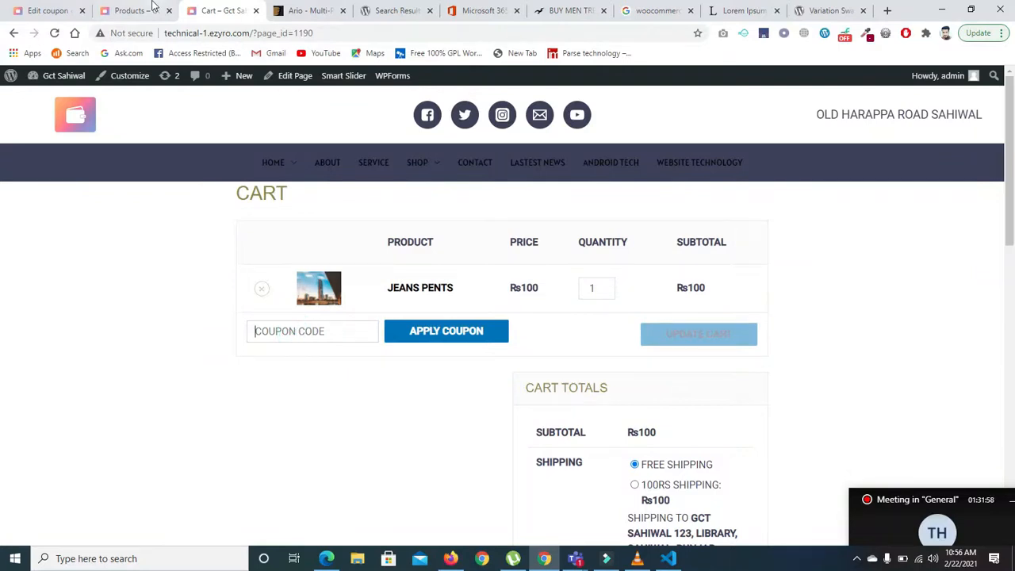
{"action": "left_click", "coordinate": [112, 12]}
Copy the product ID 1206 from the discount coupon's row in the Coupons list
{"action": "left_click", "coordinate": [40, 11]}
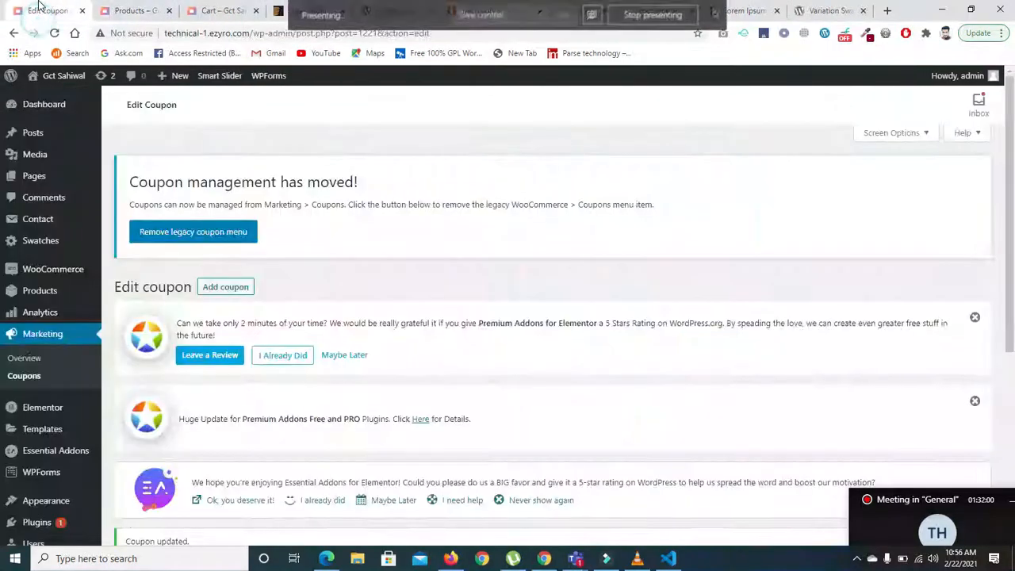
{"action": "left_click_drag", "start_coordinate": [1014, 152], "coordinate": [1013, 333]}
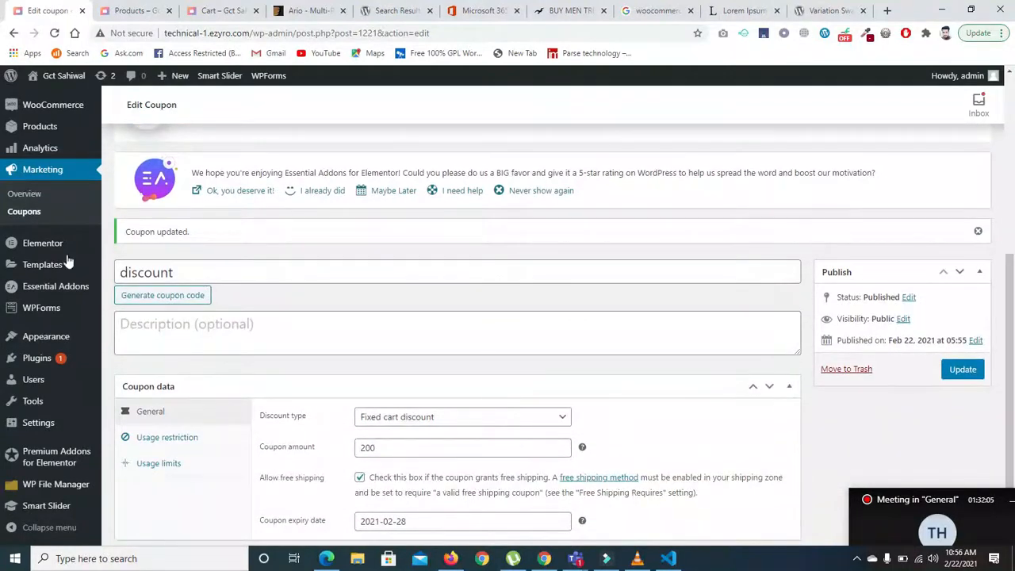
{"action": "left_click", "coordinate": [17, 214]}
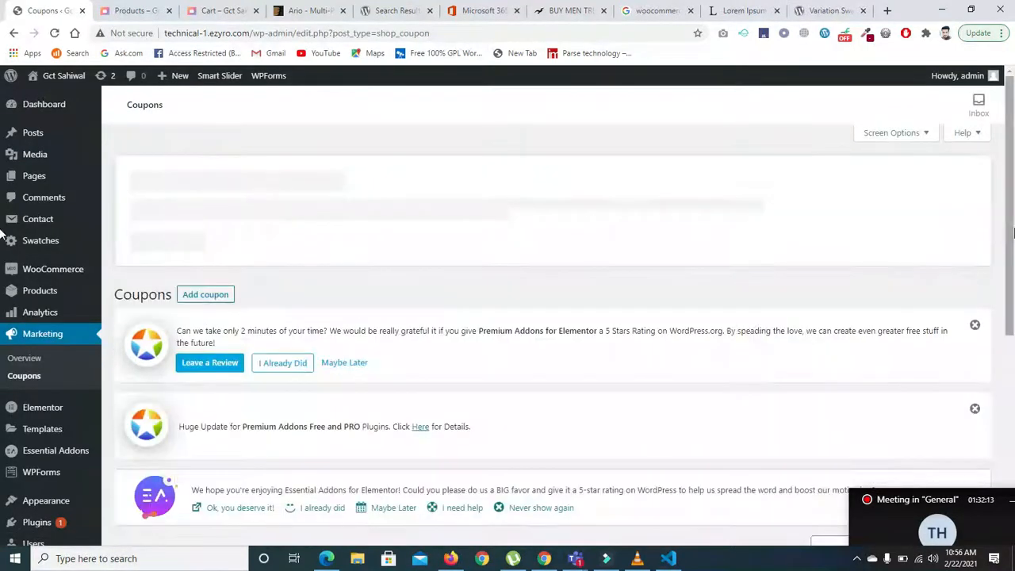
{"action": "left_click_drag", "start_coordinate": [1014, 214], "coordinate": [1014, 388]}
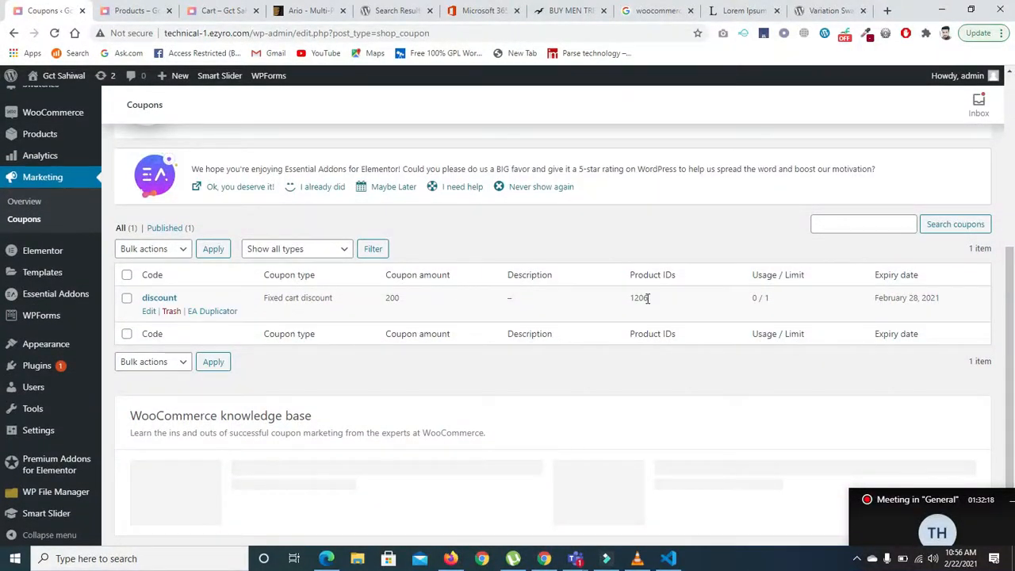
{"action": "left_click_drag", "start_coordinate": [631, 297], "coordinate": [650, 302]}
{"action": "key", "text": "ctrl+c"}
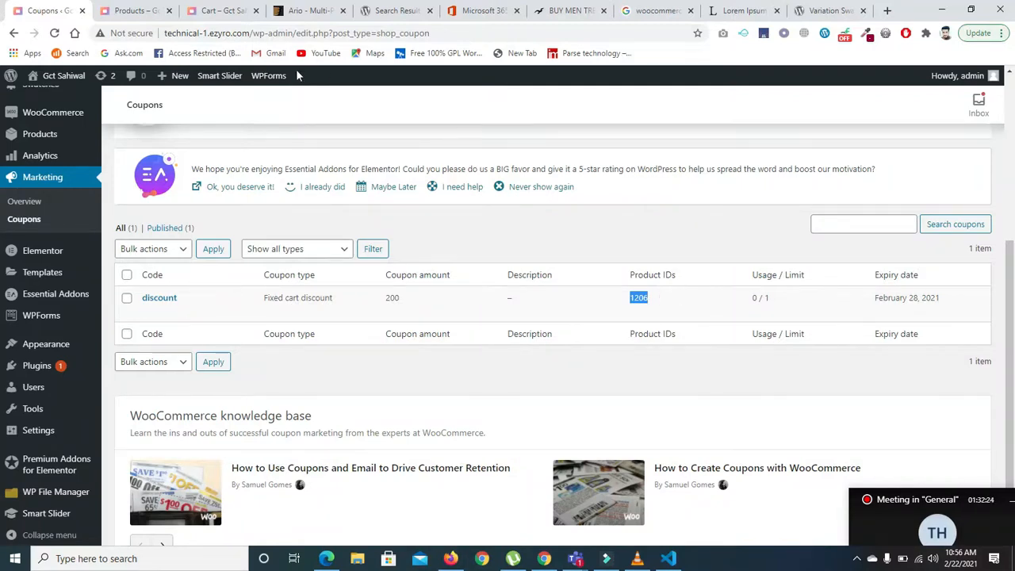
Paste 1206 into the cart's coupon code field and apply it
{"action": "left_click", "coordinate": [209, 11]}
{"action": "left_click", "coordinate": [306, 333]}
{"action": "key", "text": "ctrl+v"}
{"action": "left_click", "coordinate": [415, 331]}
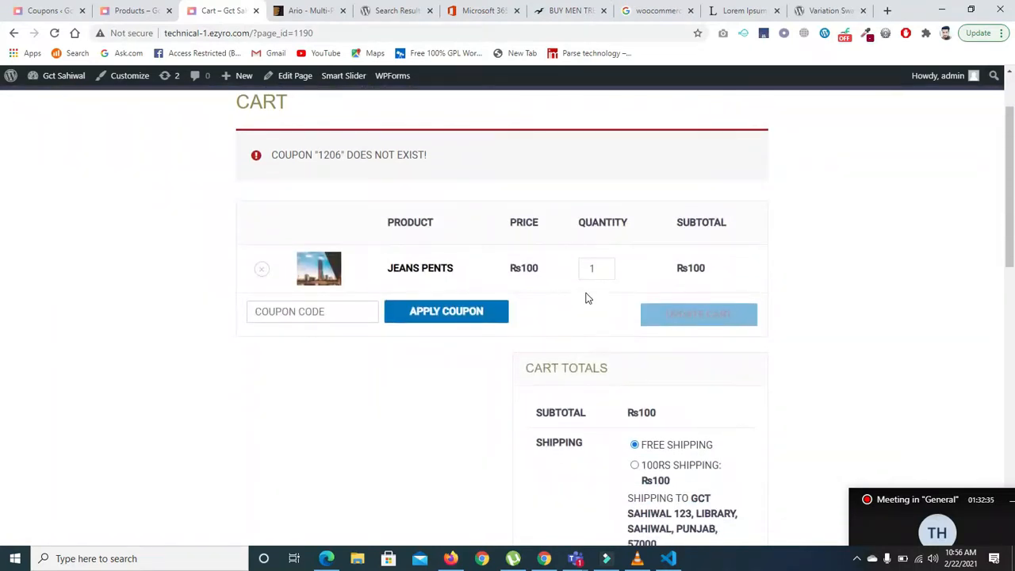
Raise the Jeans Pents quantity to 13 and update the cart to a Rs1300 subtotal
{"action": "triple_click", "coordinate": [606, 264]}
{"action": "triple_click", "coordinate": [606, 264]}
{"action": "left_click", "coordinate": [606, 263]}
{"action": "triple_click", "coordinate": [606, 264]}
{"action": "left_click", "coordinate": [606, 263]}
{"action": "left_click", "coordinate": [606, 263]}
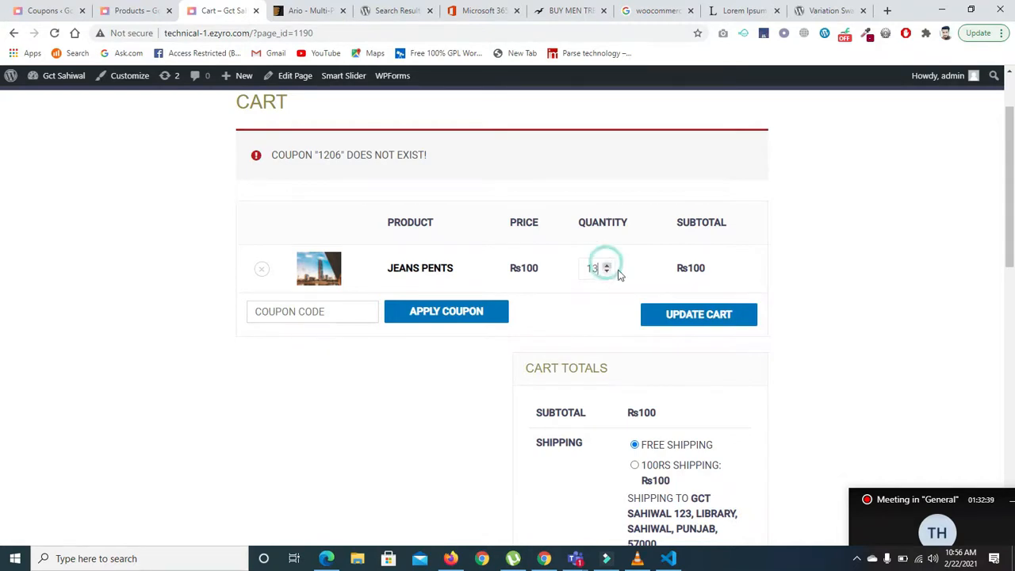
{"action": "left_click", "coordinate": [675, 318]}
{"action": "scroll", "coordinate": [3, 290], "scroll_direction": "down", "scroll_amount": 2}
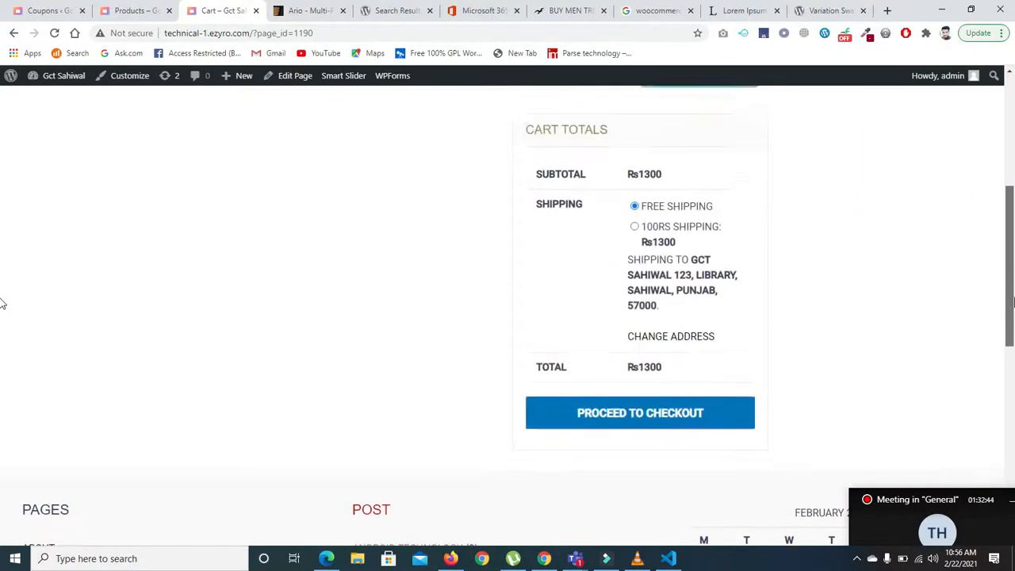
{"action": "scroll", "coordinate": [2, 305], "scroll_direction": "down", "scroll_amount": 5}
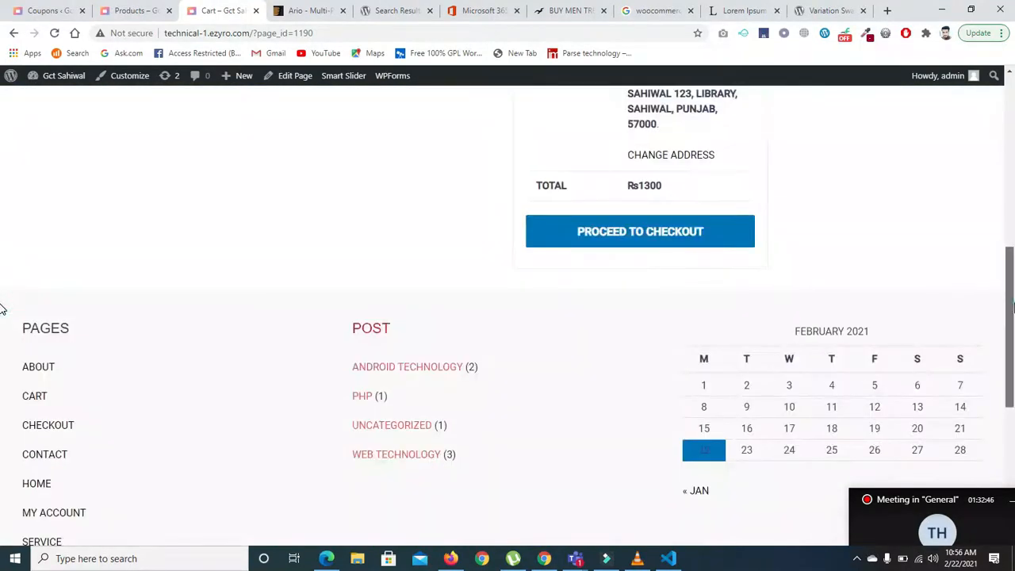
{"action": "scroll", "coordinate": [3, 305], "scroll_direction": "up", "scroll_amount": 5}
{"action": "scroll", "coordinate": [3, 185], "scroll_direction": "up", "scroll_amount": 1}
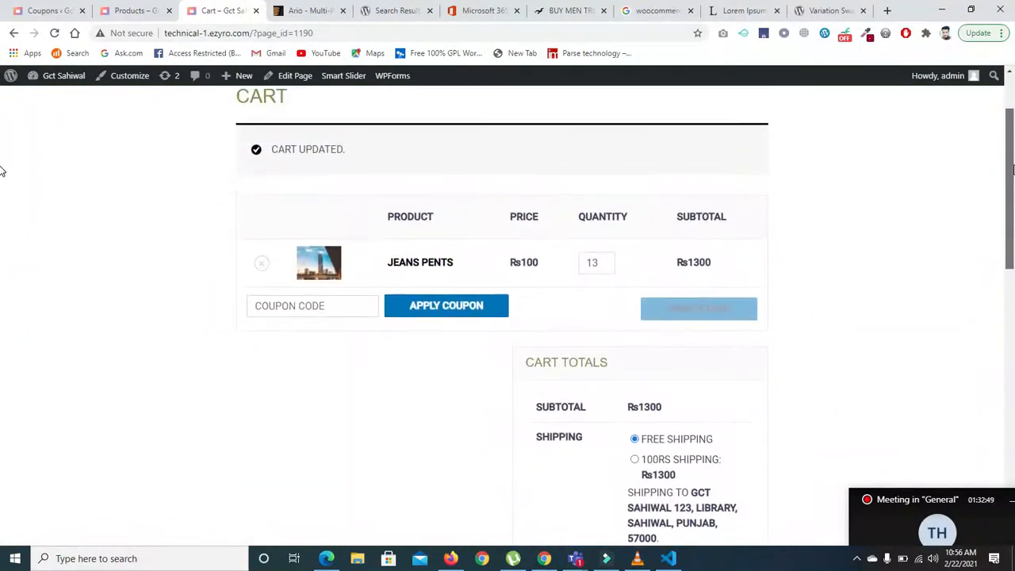
Re-apply coupon 1206, see it rejected again, and return to the Coupons list
{"action": "left_click", "coordinate": [280, 331]}
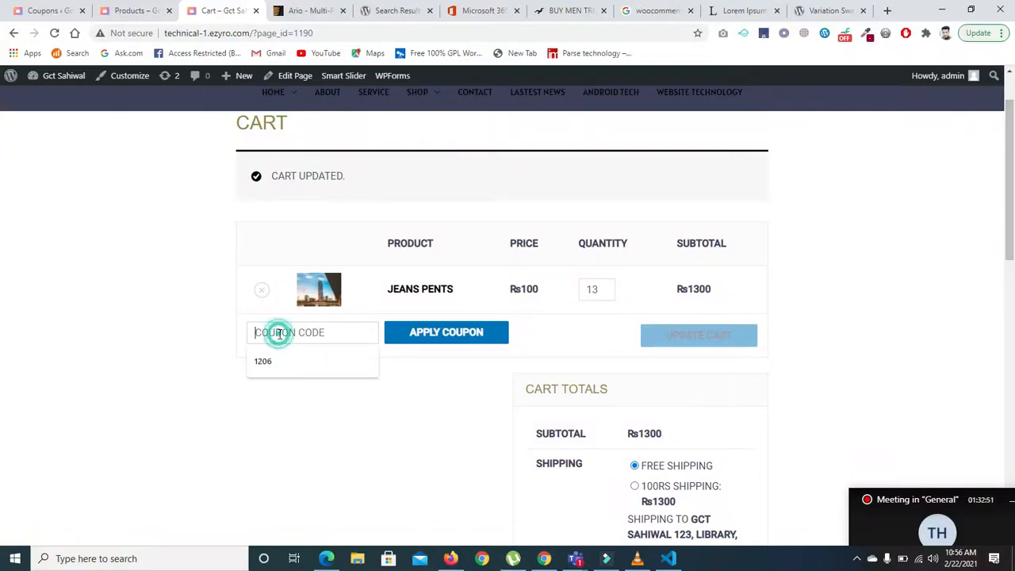
{"action": "type", "text": "1206"}
{"action": "left_click", "coordinate": [398, 336]}
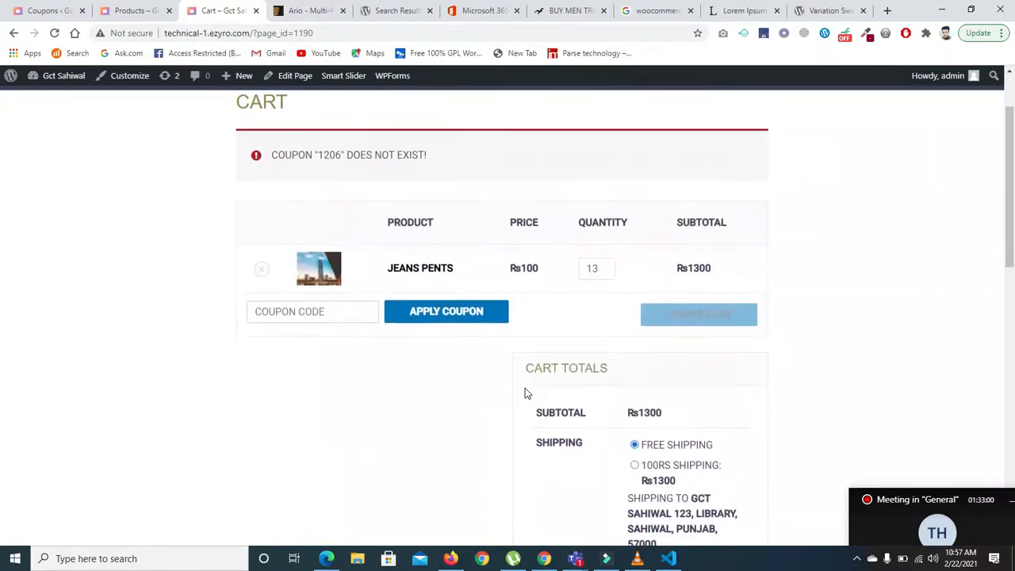
{"action": "left_click", "coordinate": [131, 10]}
{"action": "left_click", "coordinate": [48, 11]}
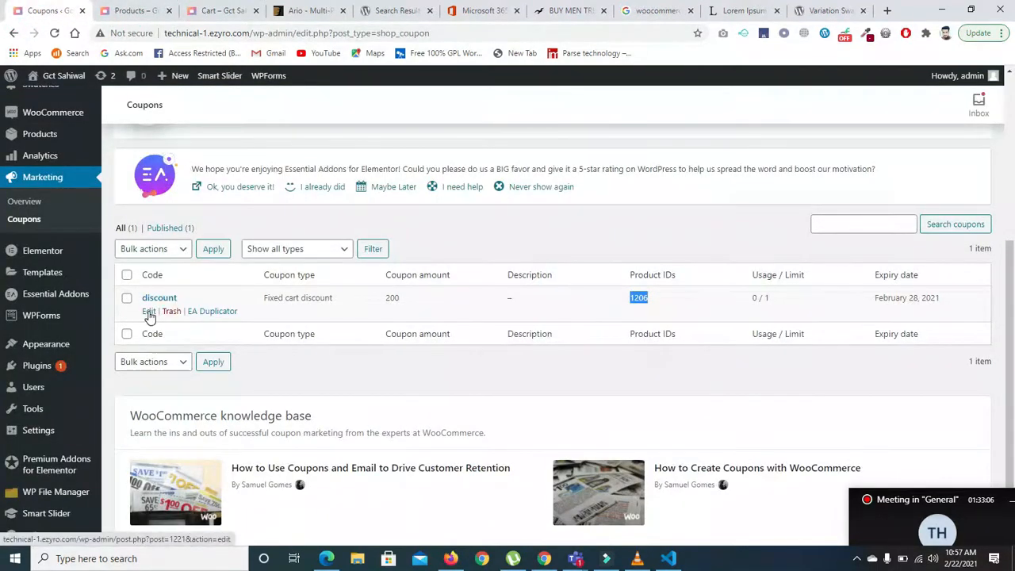
Regenerate the discount coupon's code as HWB2ND7R and update the coupon
{"action": "left_click", "coordinate": [149, 312]}
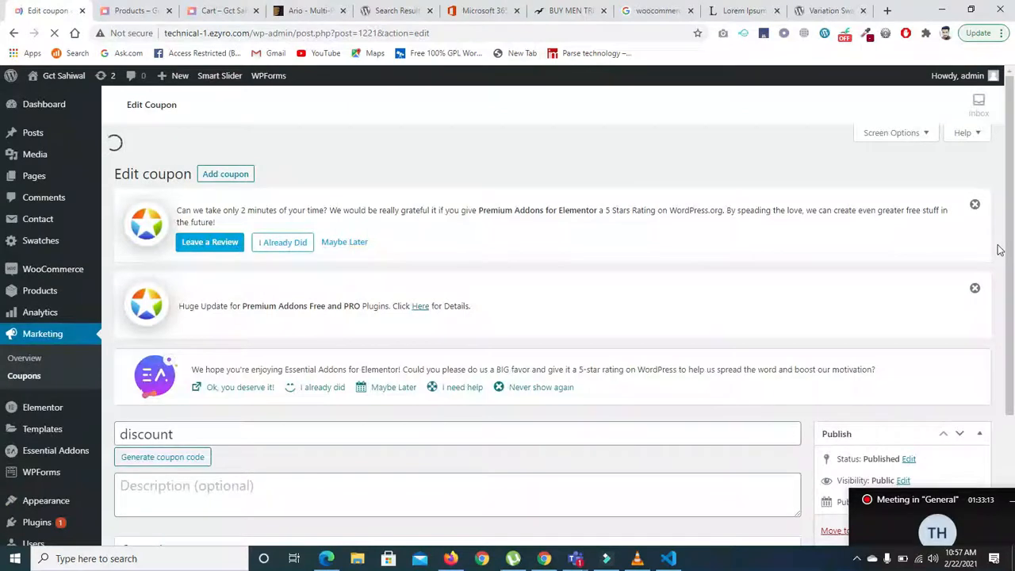
{"action": "scroll", "coordinate": [2, 316], "scroll_direction": "down", "scroll_amount": 3}
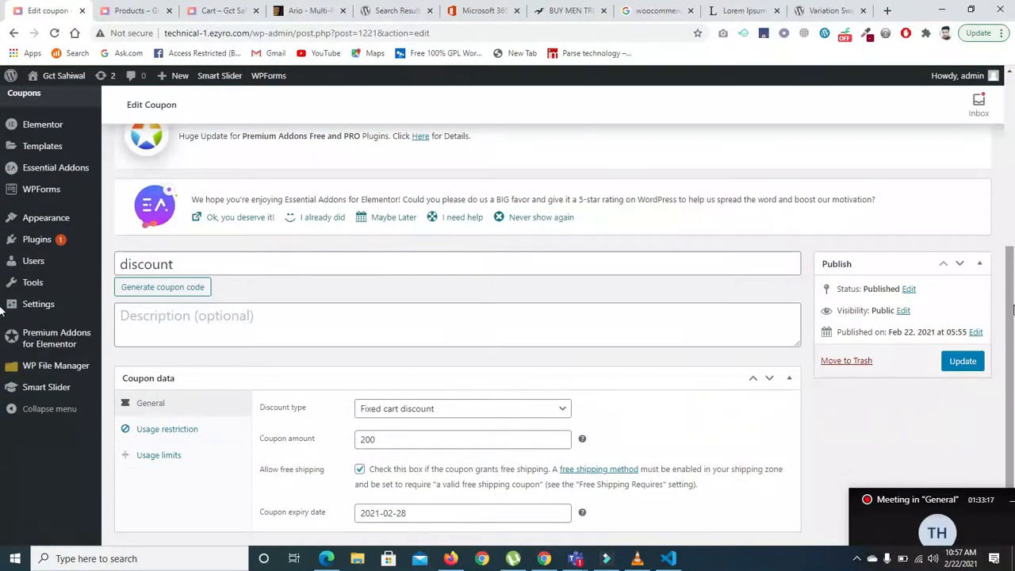
{"action": "left_click", "coordinate": [175, 290]}
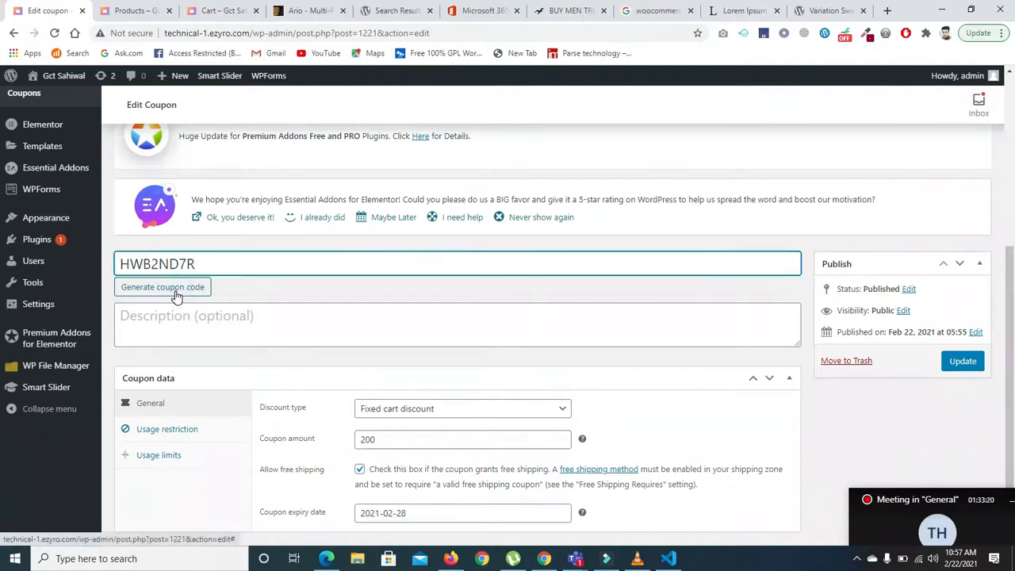
{"action": "left_click", "coordinate": [961, 363]}
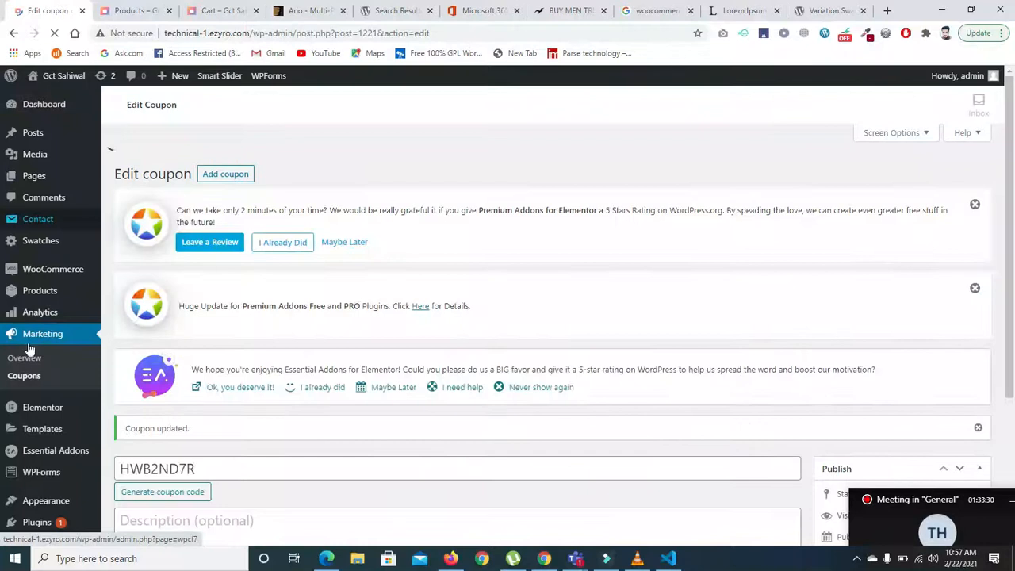
Copy code HWB2ND7R and paste it into the cart's coupon field
{"action": "left_click_drag", "start_coordinate": [1013, 260], "coordinate": [1013, 409]}
{"action": "scroll", "coordinate": [349, 320], "scroll_direction": "down", "scroll_amount": 1}
{"action": "left_click", "coordinate": [335, 330]}
{"action": "double_click", "coordinate": [336, 329]}
{"action": "key", "text": "ctrl+c"}
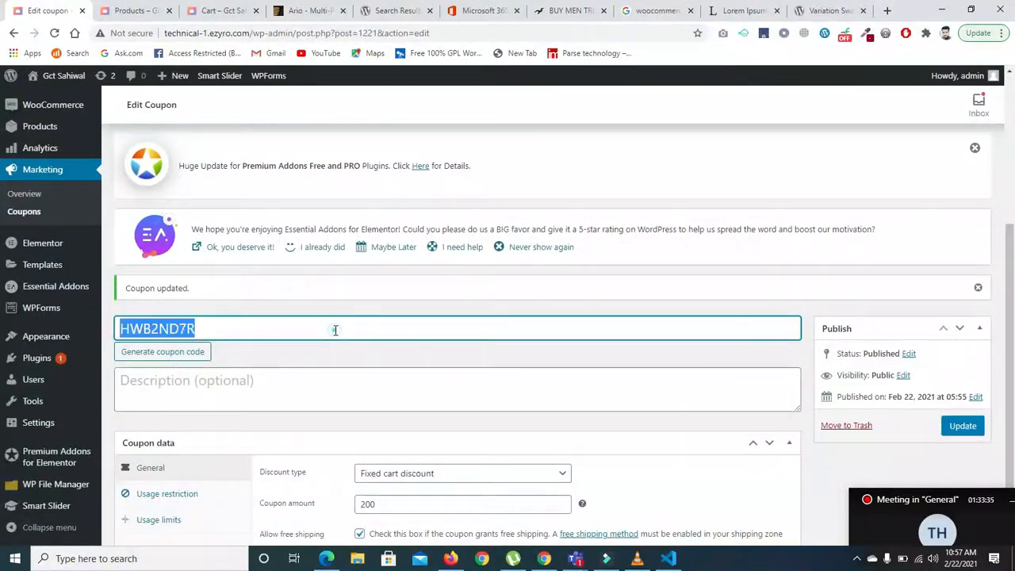
{"action": "left_click", "coordinate": [222, 11]}
{"action": "left_click", "coordinate": [313, 315]}
{"action": "key", "text": "ctrl+v"}
Apply HWB2ND7R in the cart, which rejects it, and return to the coupon editor
{"action": "left_click", "coordinate": [414, 314]}
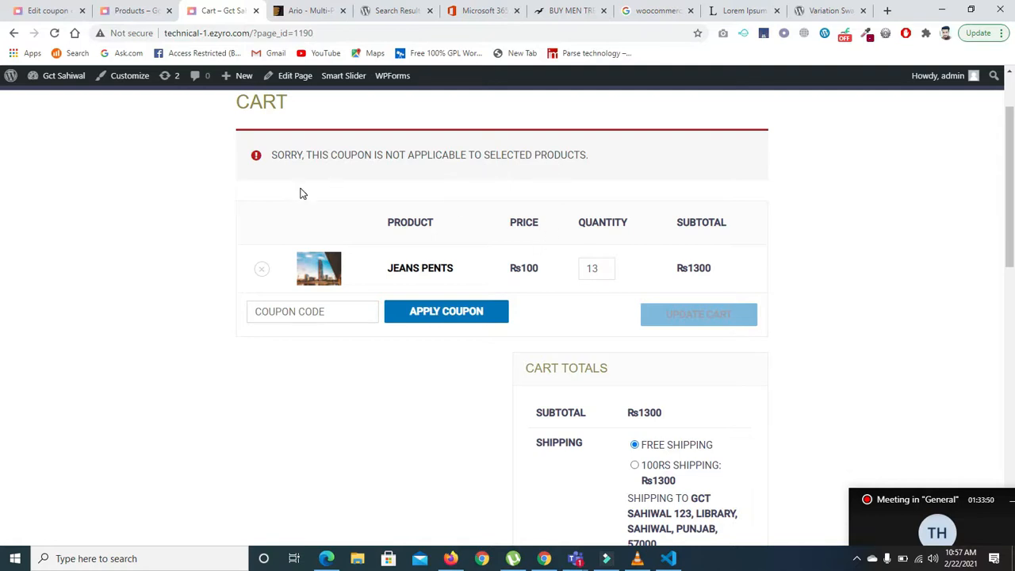
{"action": "left_click", "coordinate": [123, 12]}
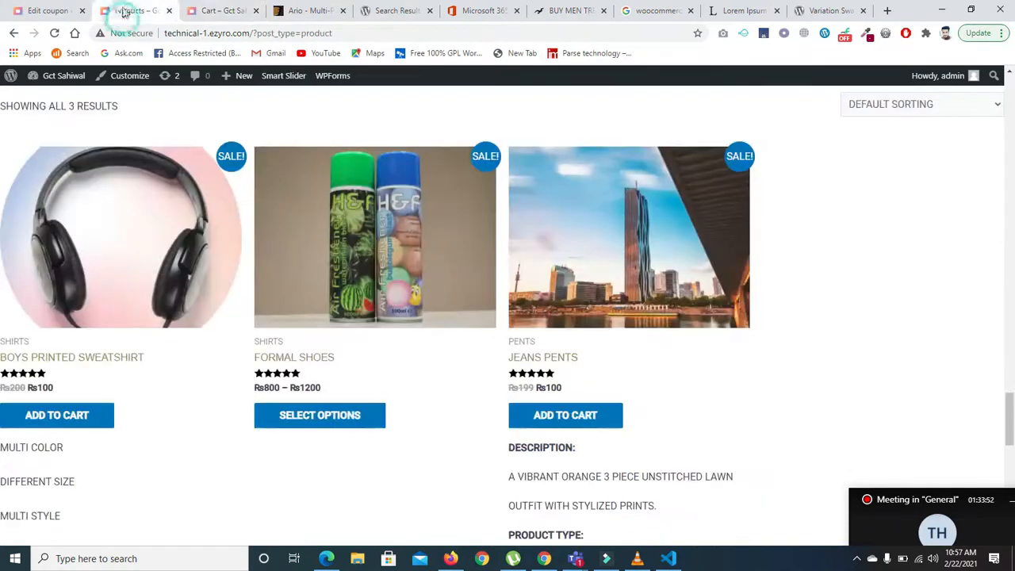
{"action": "left_click", "coordinate": [50, 11]}
{"action": "left_click_drag", "start_coordinate": [1009, 303], "coordinate": [1010, 340]}
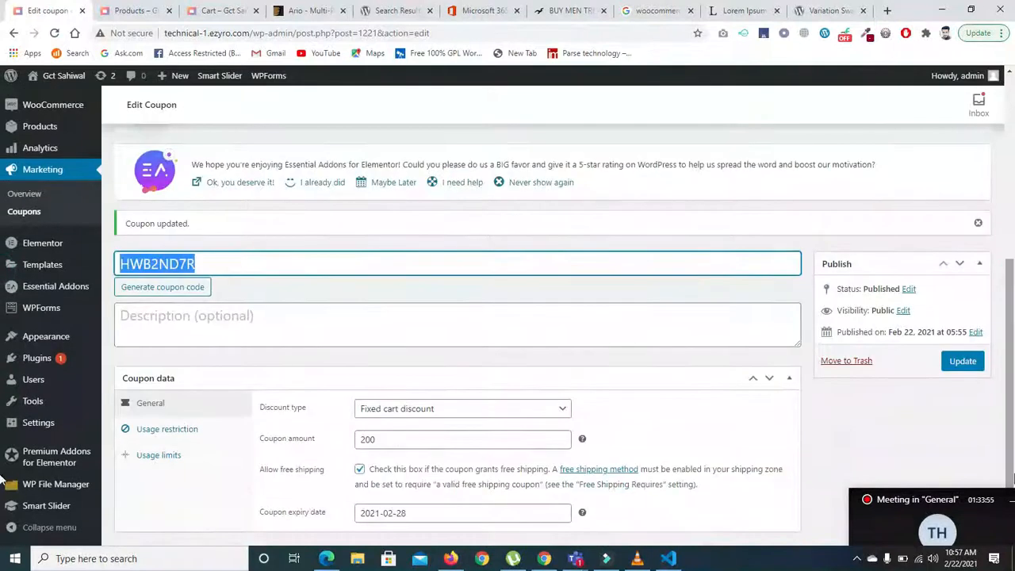
Remove Boys Printed Sweatshirt from the coupon's allowed products under Usage restriction and update it
{"action": "left_click", "coordinate": [156, 431]}
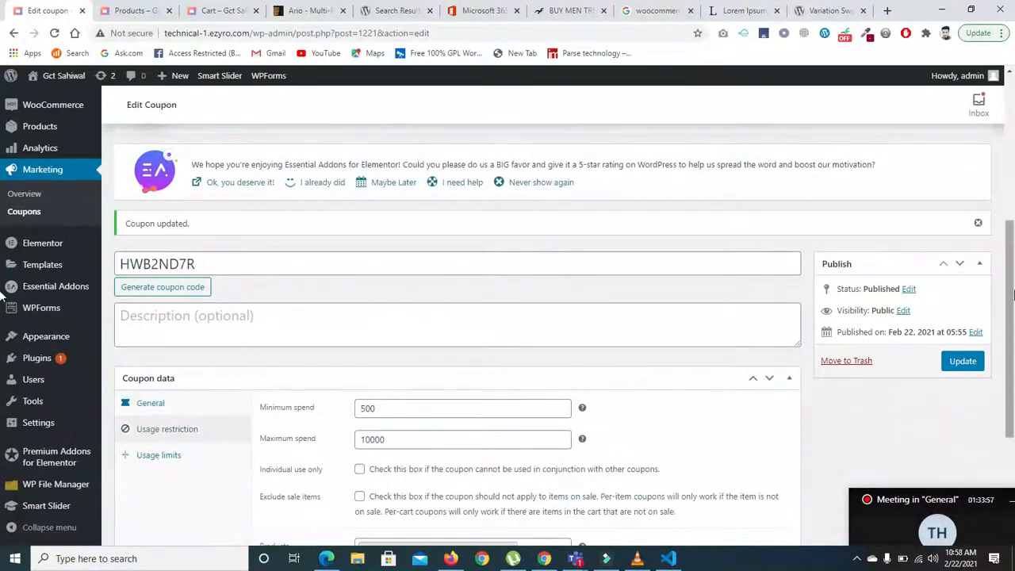
{"action": "left_click_drag", "start_coordinate": [1011, 357], "coordinate": [1013, 449]}
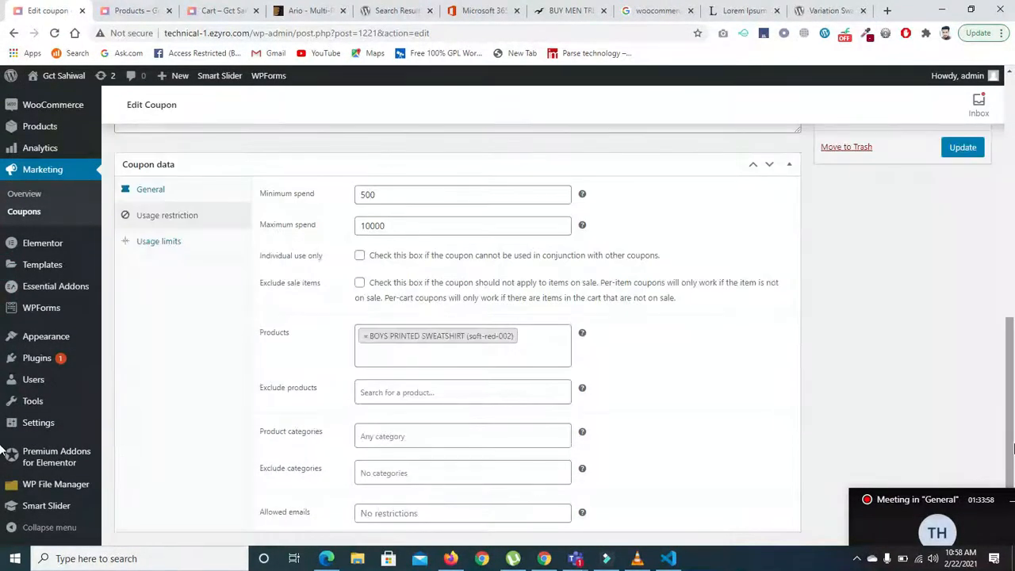
{"action": "left_click", "coordinate": [366, 337]}
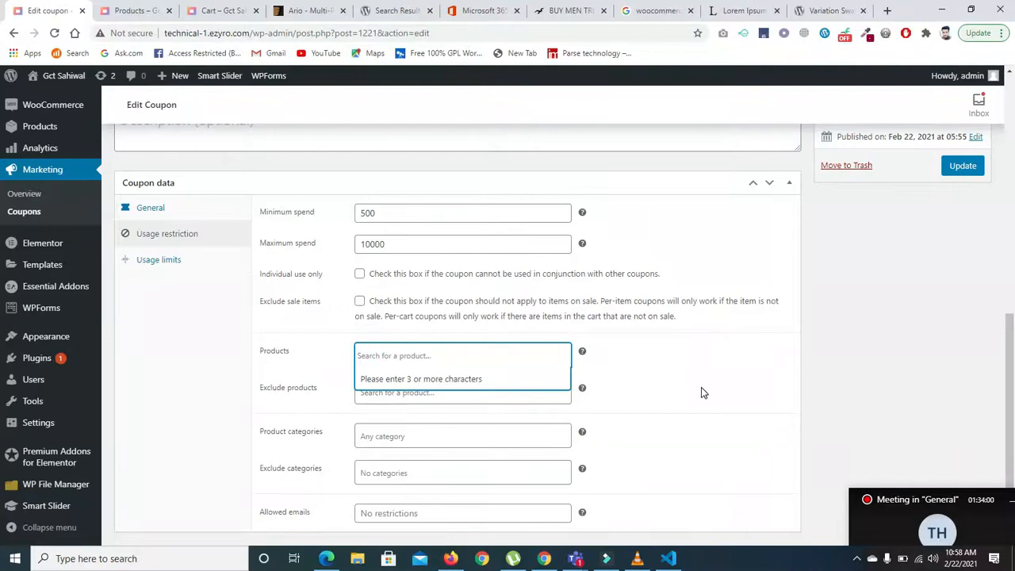
{"action": "left_click", "coordinate": [964, 169]}
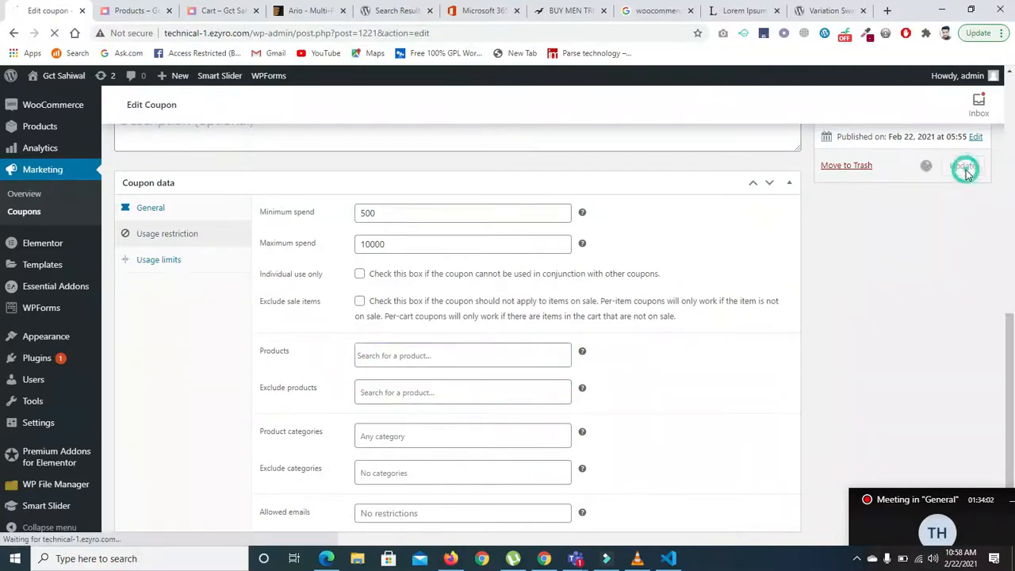
{"action": "left_click", "coordinate": [211, 13]}
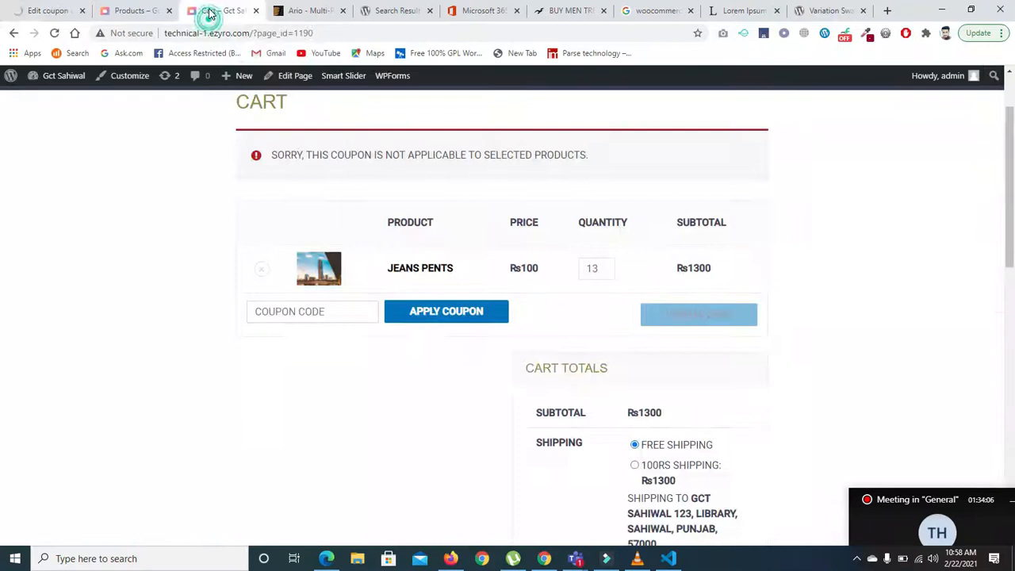
{"action": "left_click", "coordinate": [272, 310]}
{"action": "key", "text": "Down"}
{"action": "key", "text": "Down"}
{"action": "key", "text": "Return"}
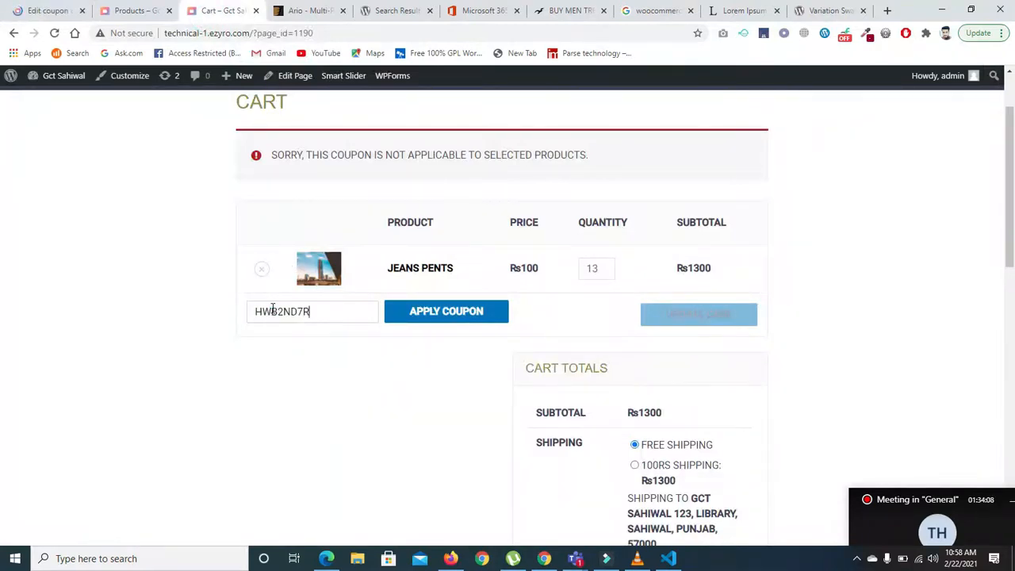
{"action": "left_click", "coordinate": [433, 312]}
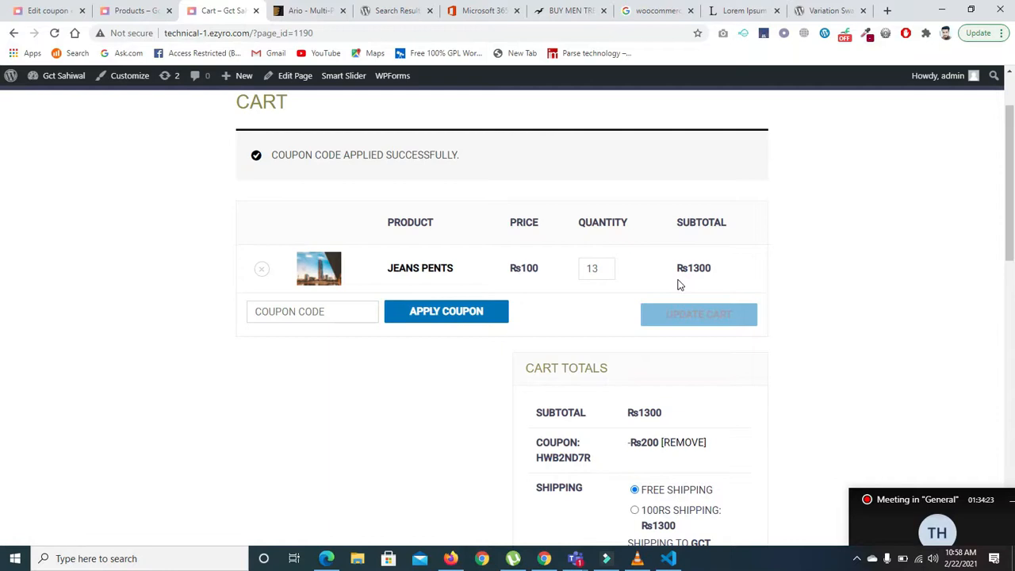
Check out and place the order for 13 Jeans Pents, totalling Rs1100
{"action": "left_click_drag", "start_coordinate": [1013, 188], "coordinate": [1013, 268]}
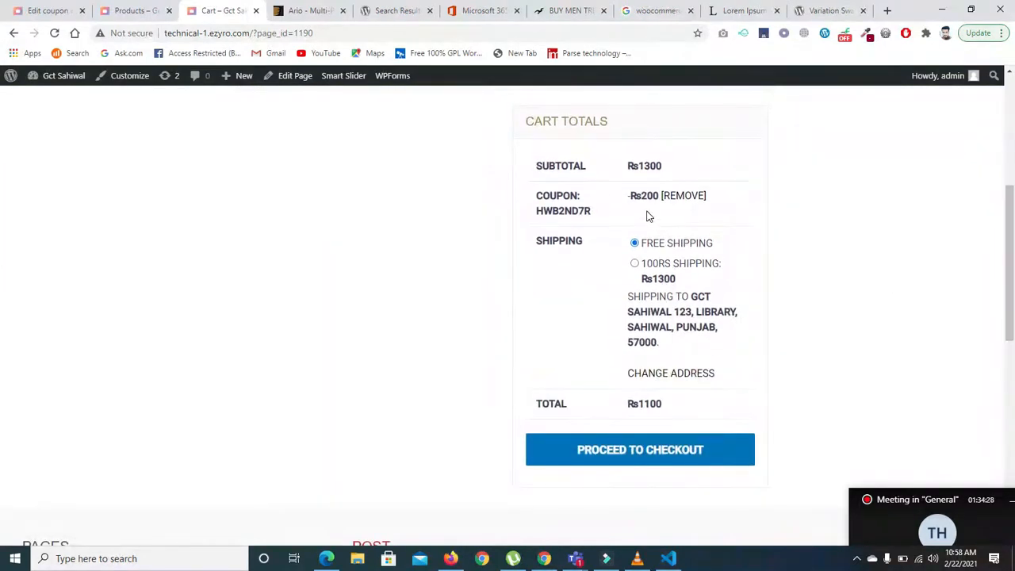
{"action": "left_click", "coordinate": [632, 453]}
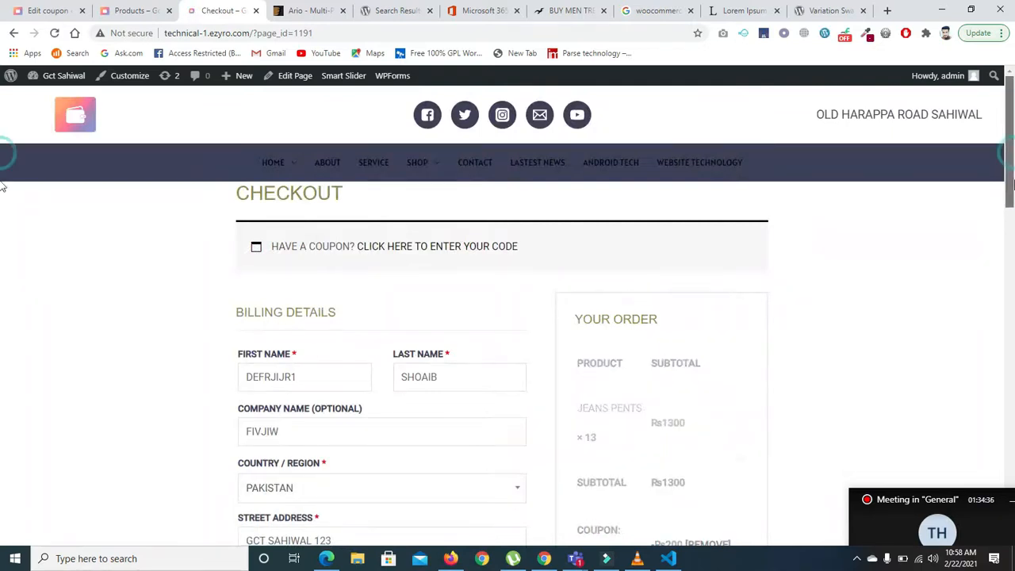
{"action": "scroll", "coordinate": [2, 198], "scroll_direction": "down", "scroll_amount": 3}
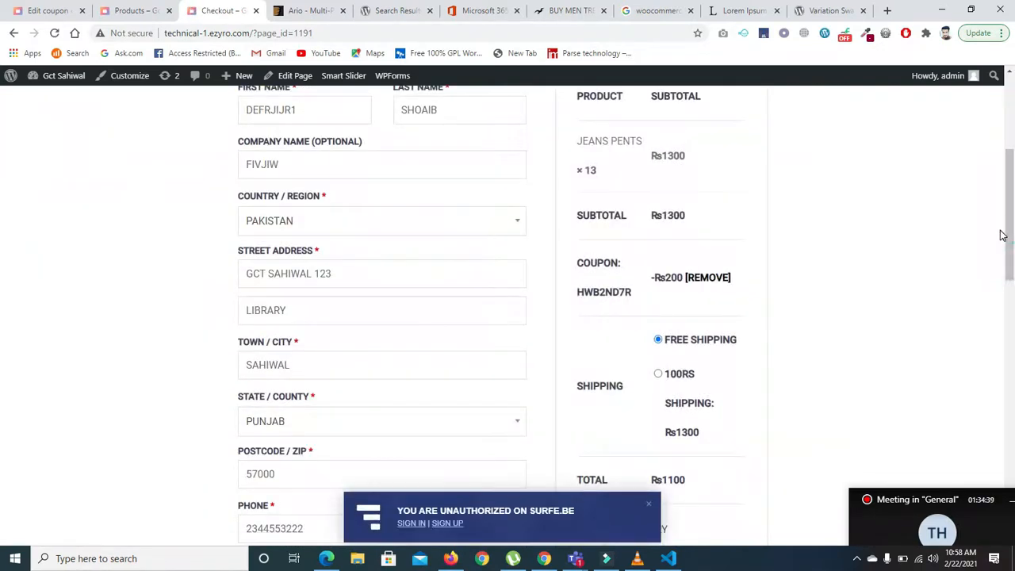
{"action": "scroll", "coordinate": [2, 262], "scroll_direction": "down", "scroll_amount": 2}
{"action": "scroll", "coordinate": [3, 317], "scroll_direction": "down", "scroll_amount": 3}
{"action": "scroll", "coordinate": [3, 310], "scroll_direction": "up", "scroll_amount": 2}
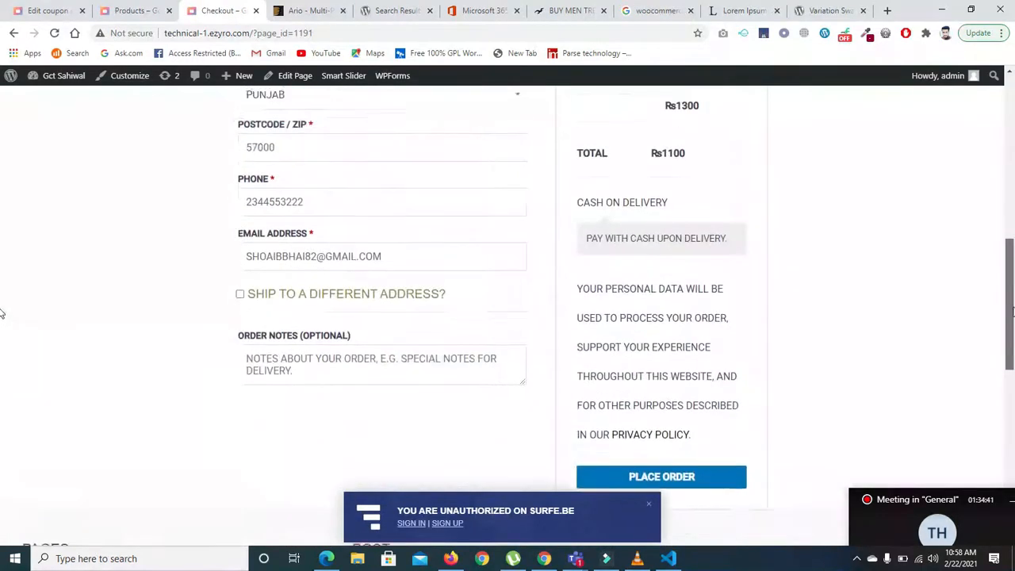
{"action": "scroll", "coordinate": [2, 253], "scroll_direction": "up", "scroll_amount": 6}
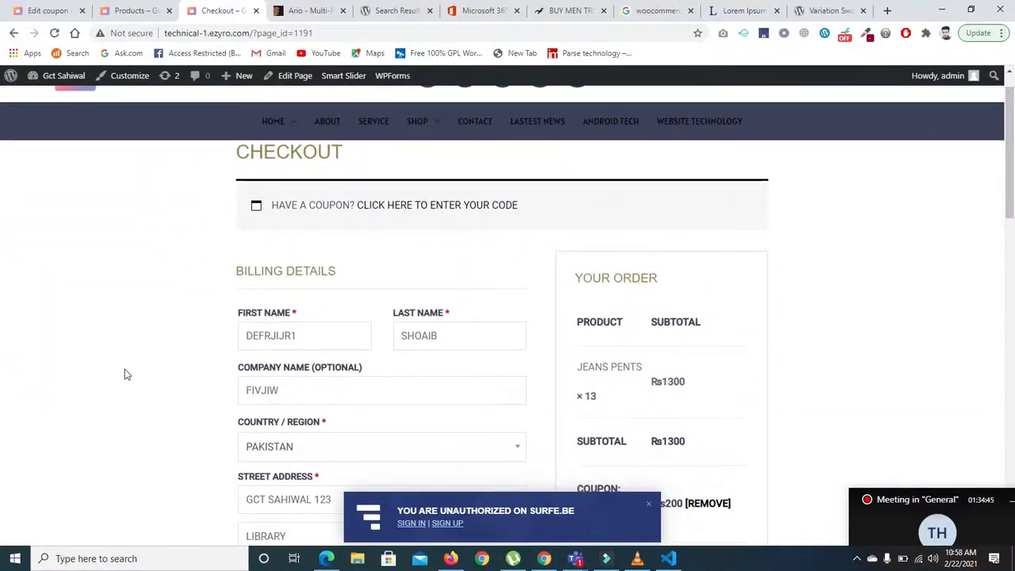
{"action": "left_click", "coordinate": [650, 509]}
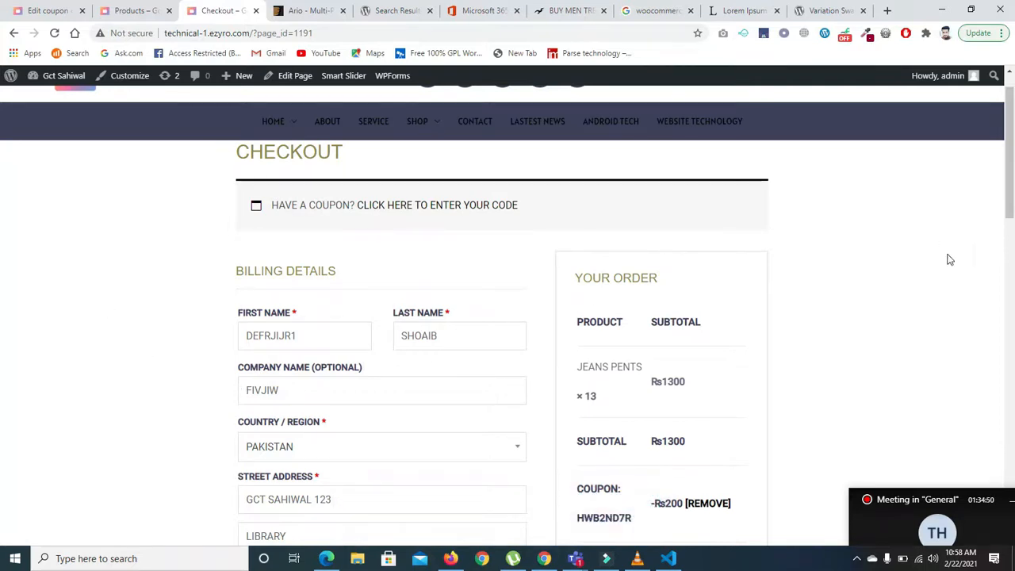
{"action": "left_click_drag", "start_coordinate": [1012, 205], "coordinate": [1012, 388]}
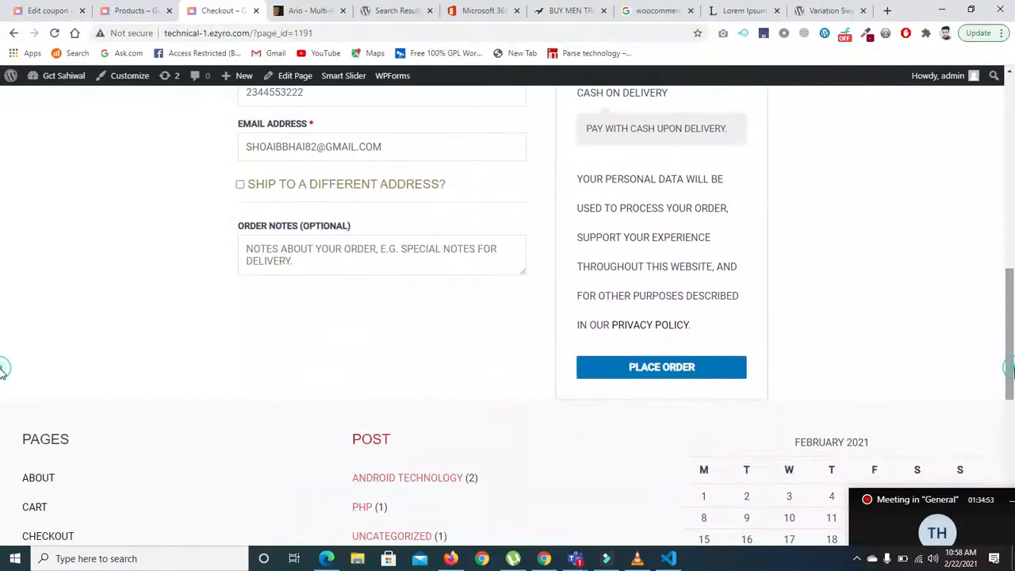
{"action": "left_click", "coordinate": [649, 376]}
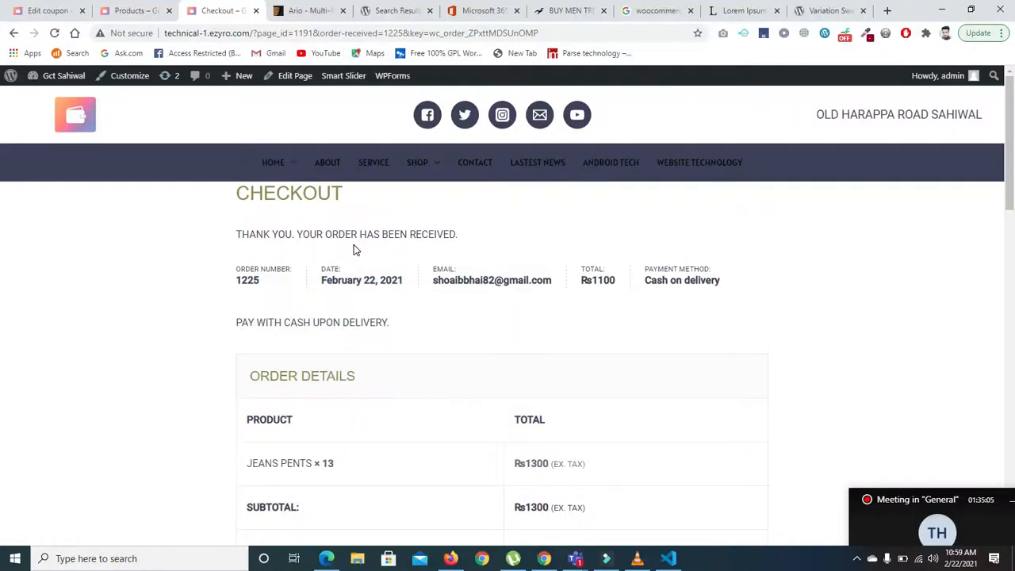
Return to the admin coupon page and open WooCommerce > Orders
{"action": "left_click", "coordinate": [131, 10]}
{"action": "left_click", "coordinate": [51, 9]}
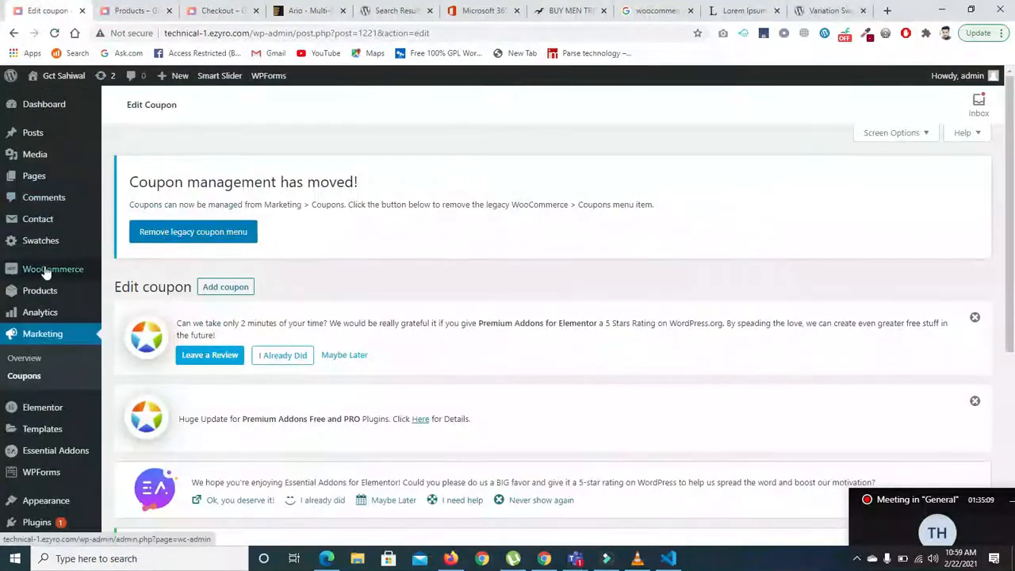
{"action": "mouse_move", "coordinate": [50, 274]}
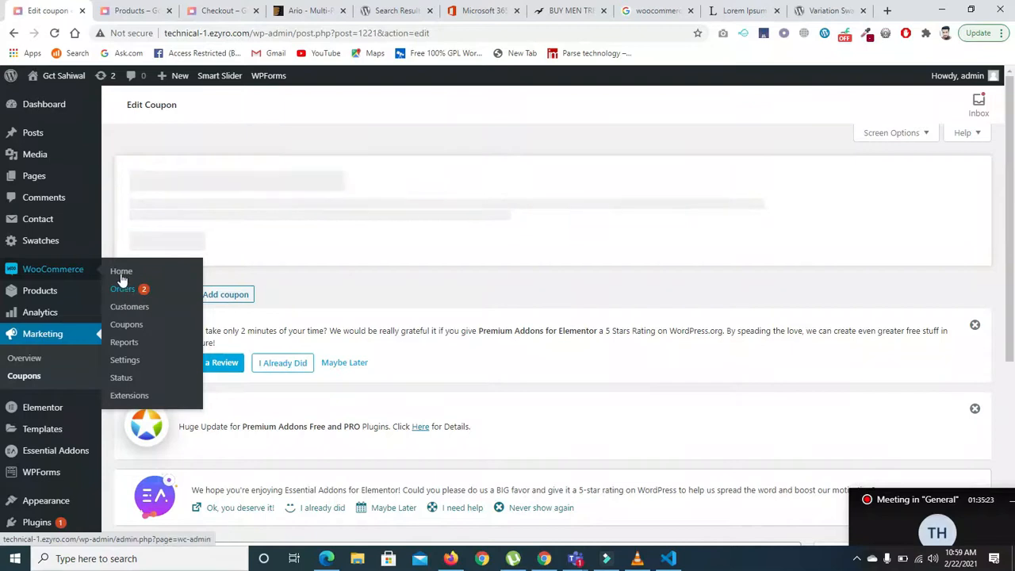
{"action": "left_click", "coordinate": [62, 269]}
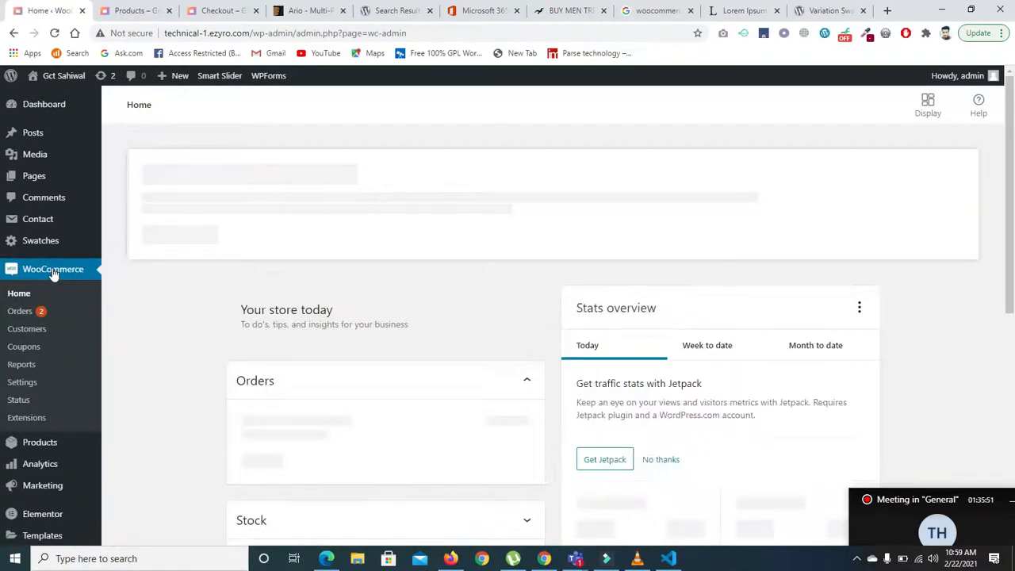
{"action": "mouse_move", "coordinate": [1014, 173]}
{"action": "left_mouse_down"}
{"action": "mouse_move", "coordinate": [1013, 481]}
{"action": "mouse_move", "coordinate": [1014, 147]}
{"action": "mouse_move", "coordinate": [1013, 186]}
{"action": "left_mouse_up"}
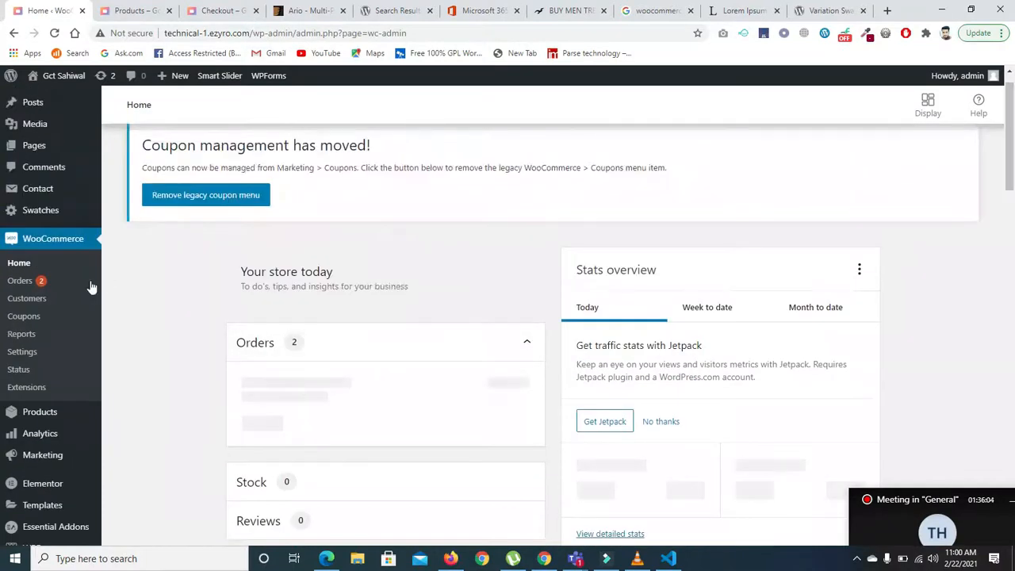
{"action": "left_click", "coordinate": [21, 283]}
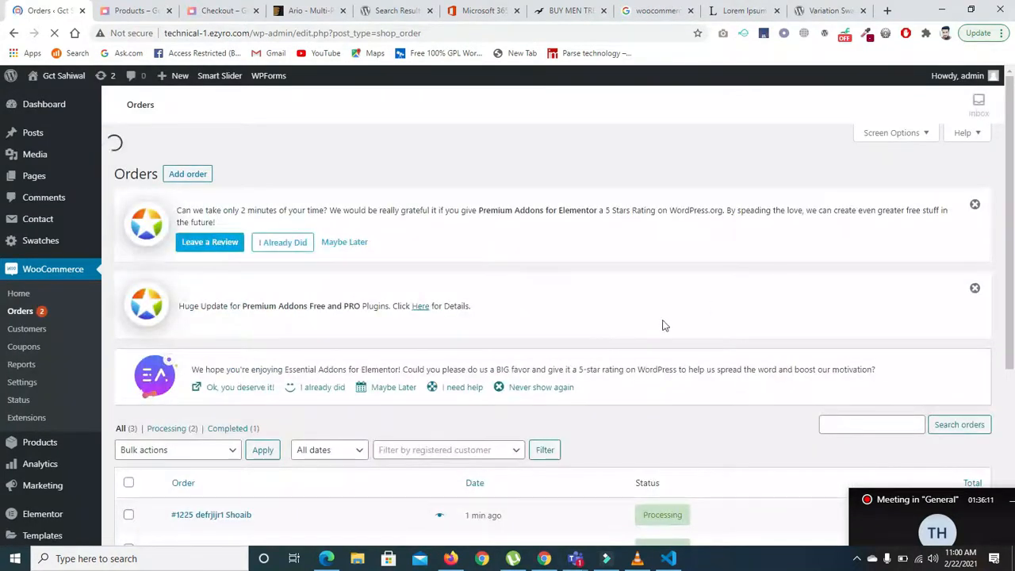
Preview the newest Rs1100 jeans order and mark it Completed
{"action": "left_click_drag", "start_coordinate": [1014, 250], "coordinate": [1014, 443]}
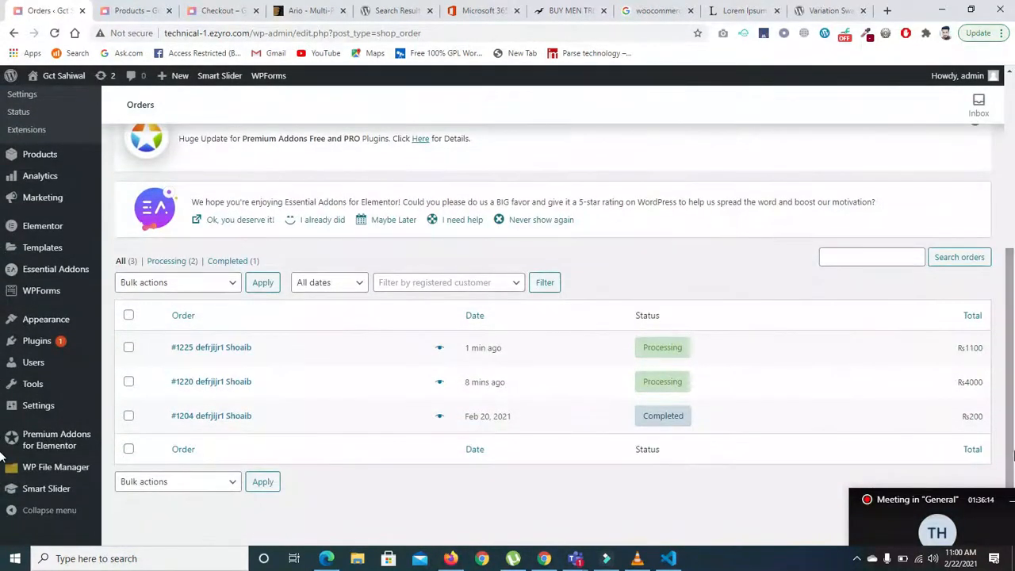
{"action": "left_click", "coordinate": [440, 350]}
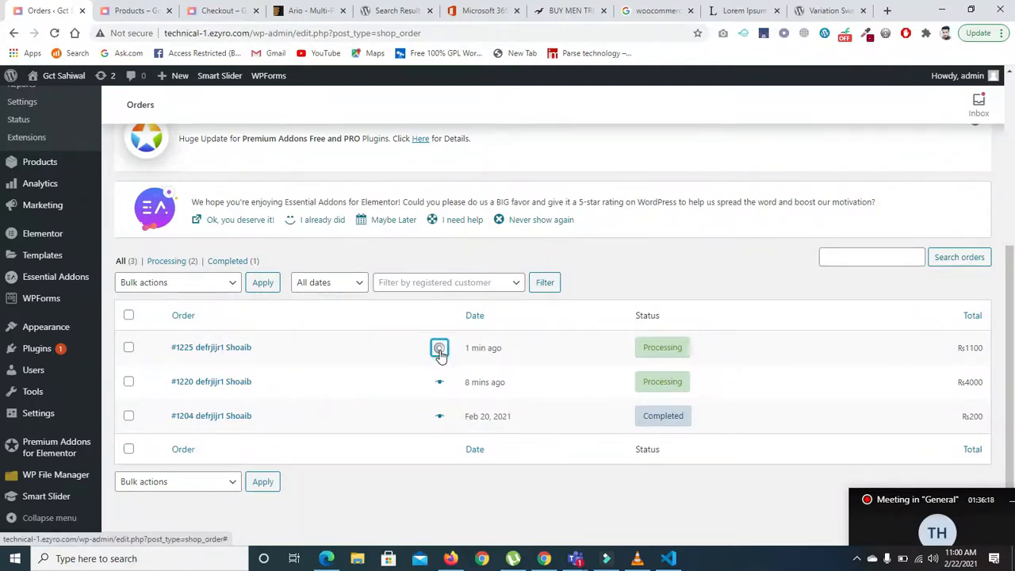
{"action": "left_click", "coordinate": [440, 349]}
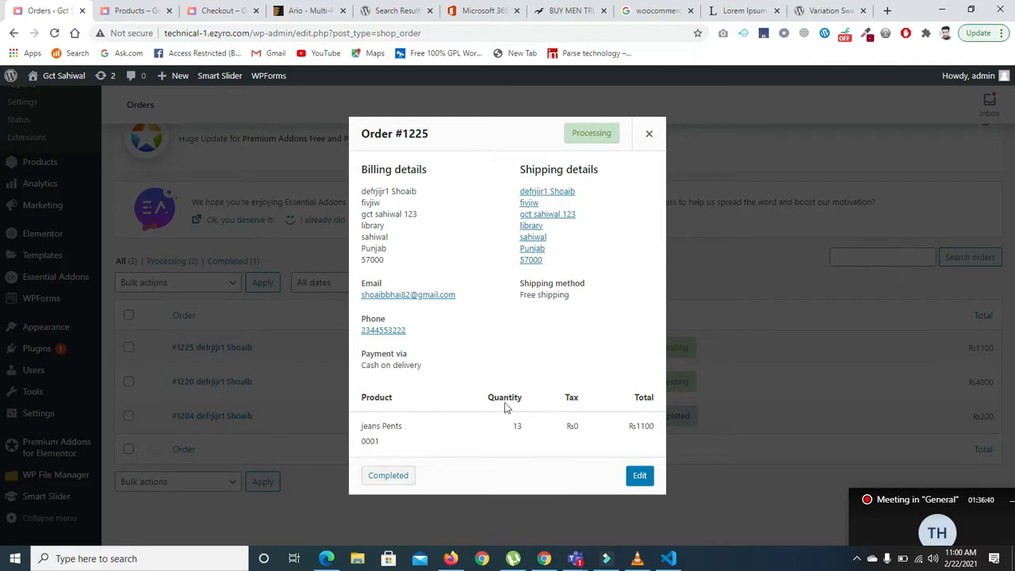
{"action": "left_click", "coordinate": [400, 478]}
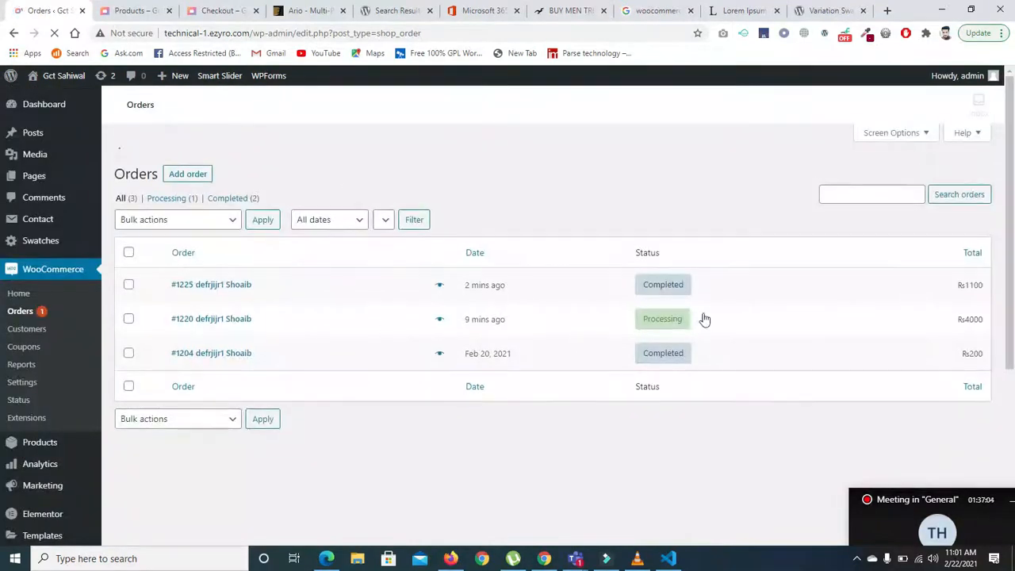
Preview the Rs4000 formal shoes order and open its Edit order page
{"action": "scroll", "coordinate": [507, 357], "scroll_direction": "down", "scroll_amount": 4}
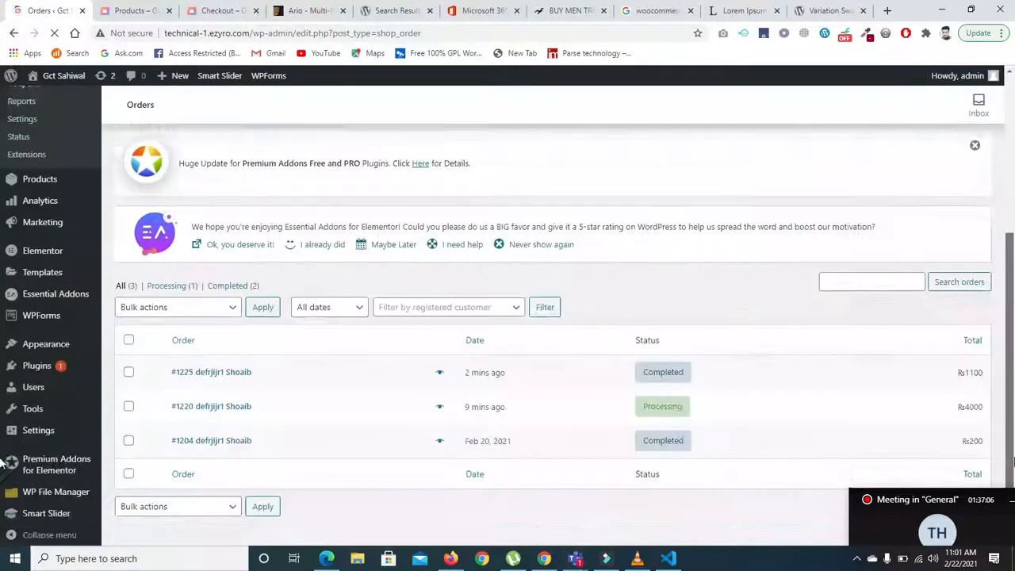
{"action": "left_click", "coordinate": [438, 386]}
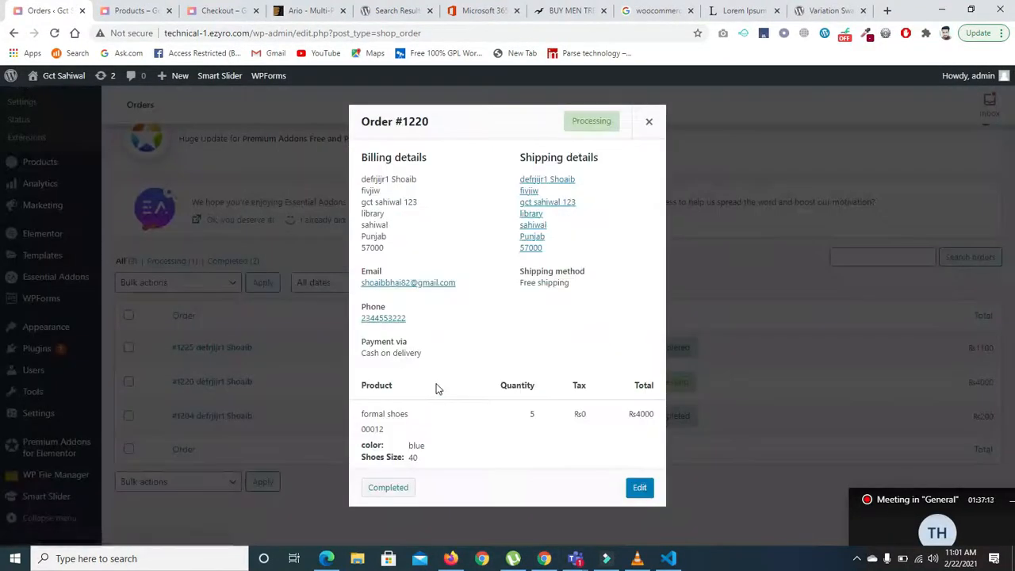
{"action": "left_click", "coordinate": [639, 498]}
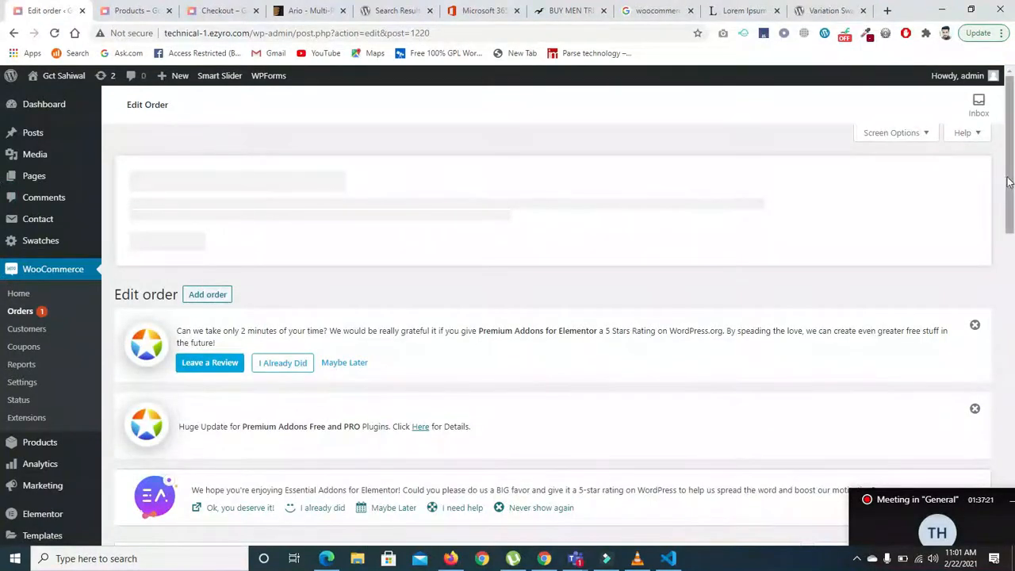
Check the formal shoes order's status options, keep Processing, and go to Products
{"action": "left_click_drag", "start_coordinate": [1011, 180], "coordinate": [1013, 329]}
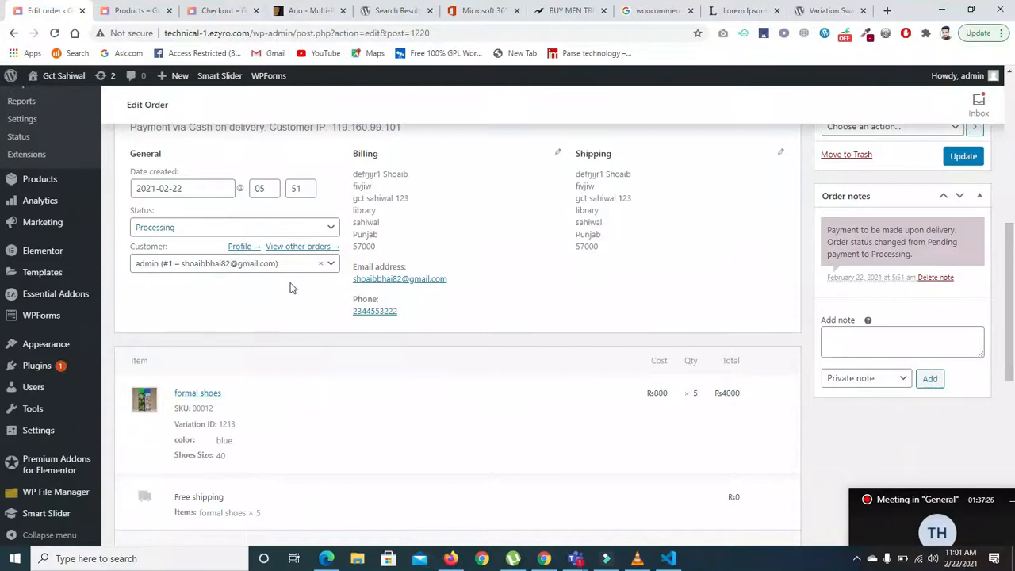
{"action": "left_click", "coordinate": [278, 227]}
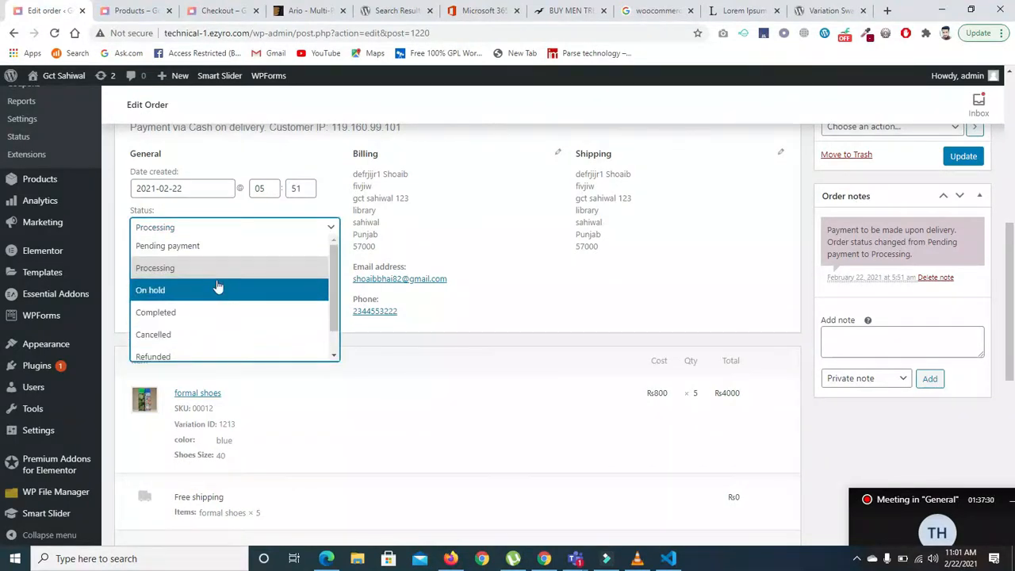
{"action": "left_click", "coordinate": [327, 227]}
{"action": "left_click_drag", "start_coordinate": [1013, 270], "coordinate": [1013, 458]}
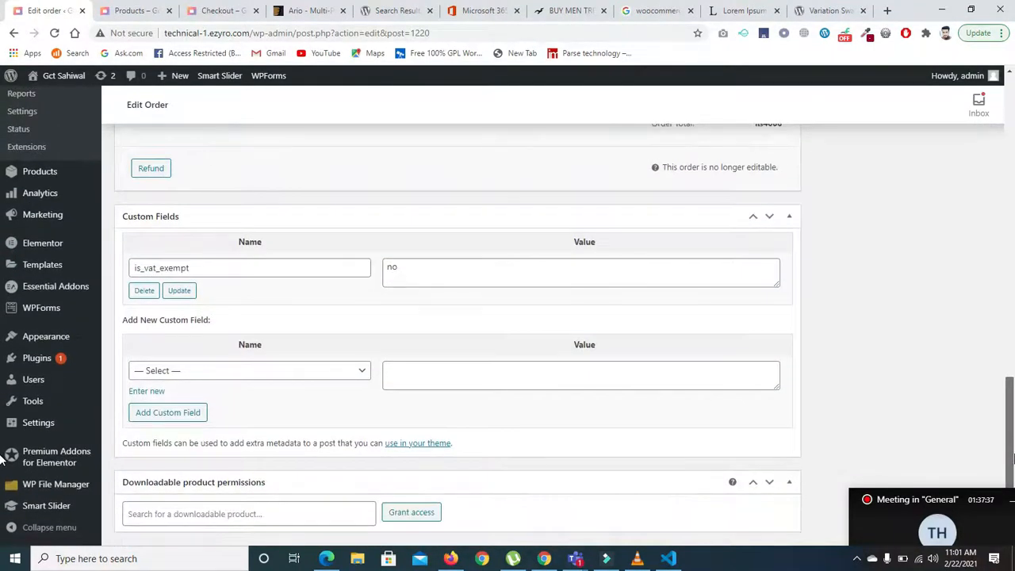
{"action": "scroll", "coordinate": [4, 380], "scroll_direction": "up", "scroll_amount": 5}
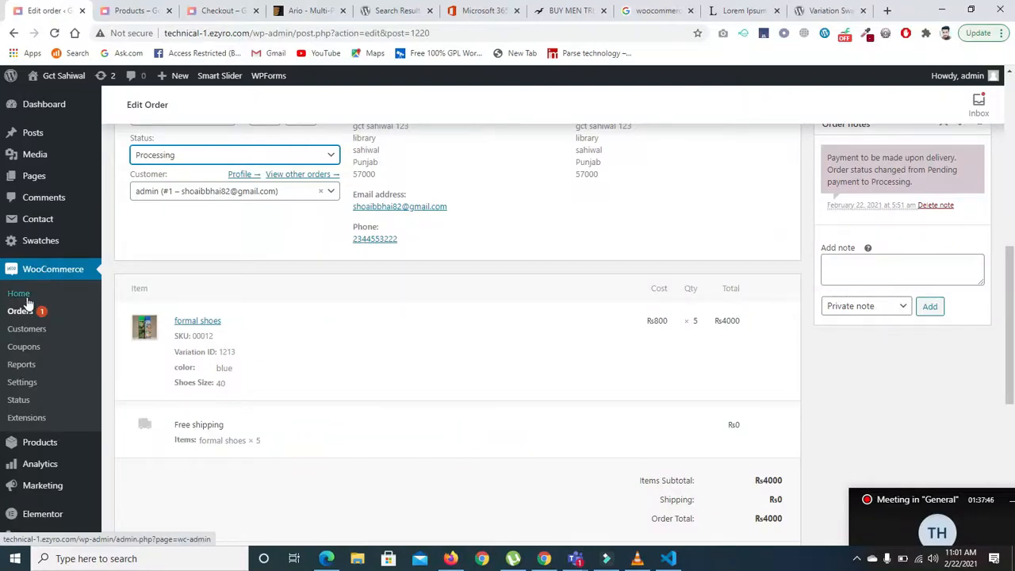
{"action": "left_click", "coordinate": [41, 442]}
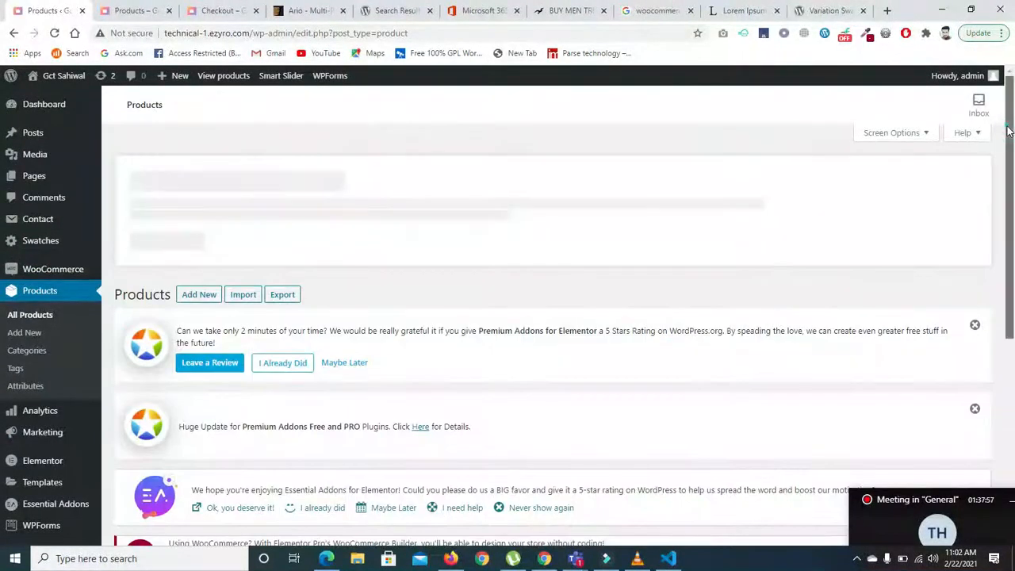
Duplicate the formal shoes product and start editing the duplicate's title
{"action": "left_click_drag", "start_coordinate": [1011, 132], "coordinate": [1011, 270]}
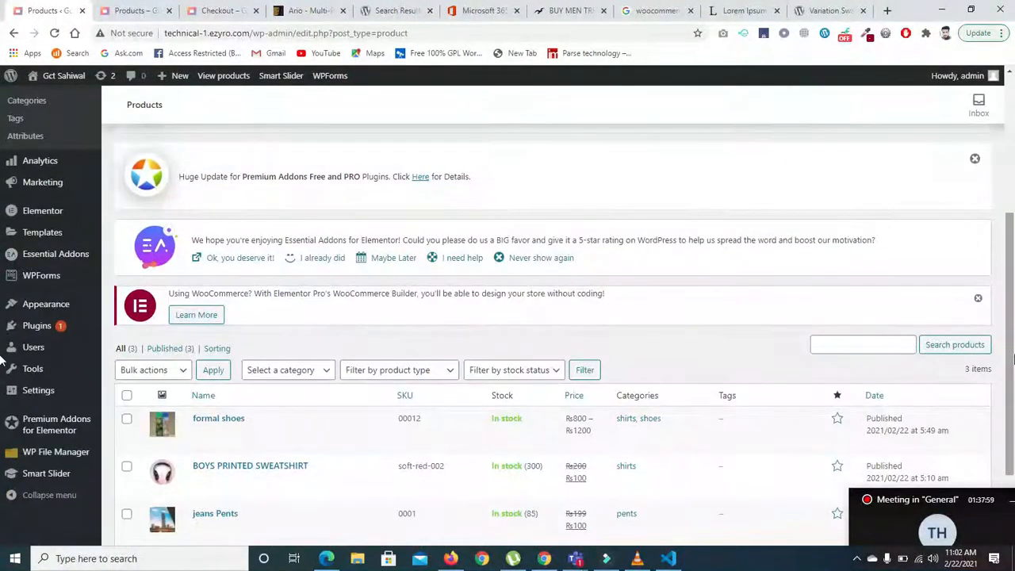
{"action": "scroll", "coordinate": [2, 361], "scroll_direction": "down", "scroll_amount": 2}
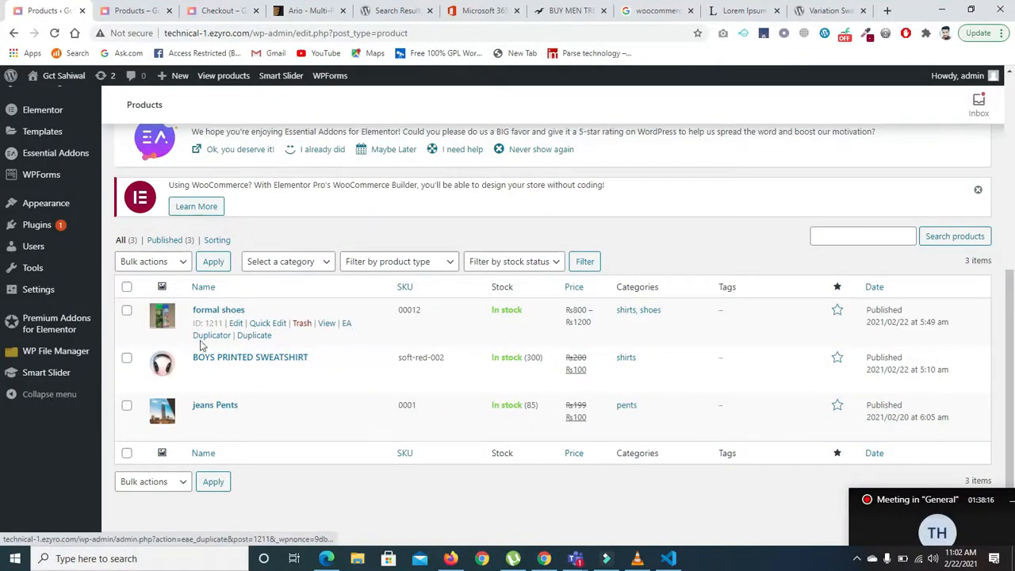
{"action": "left_click", "coordinate": [253, 335]}
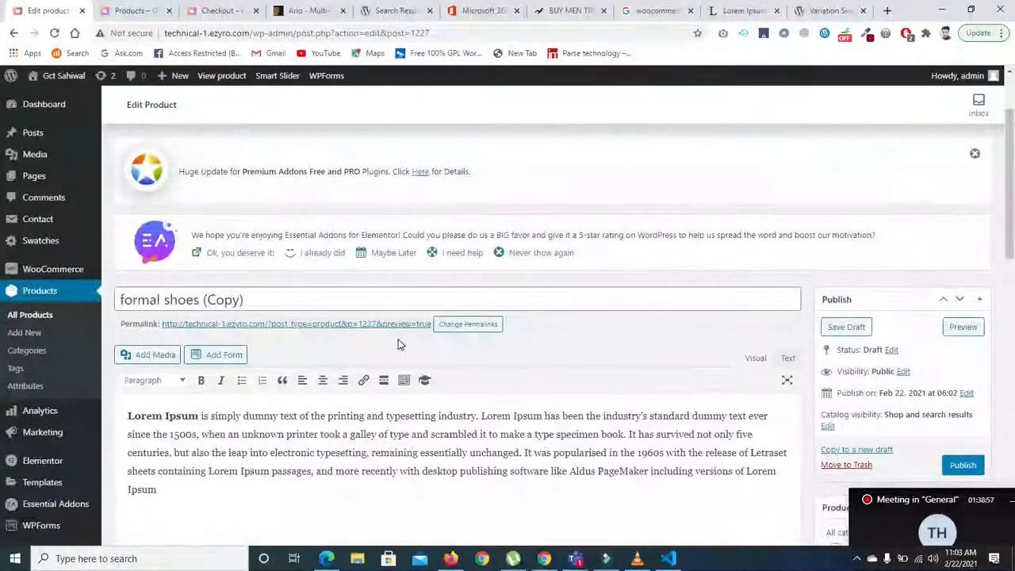
{"action": "left_click", "coordinate": [302, 299]}
{"action": "triple_click", "coordinate": [283, 295]}
{"action": "left_click", "coordinate": [283, 296]}
{"action": "key", "text": "BackSpace"}
{"action": "key", "text": "BackSpace"}
{"action": "key", "text": "BackSpace"}
{"action": "key", "text": "BackSpace"}
{"action": "key", "text": "BackSpace"}
{"action": "key", "text": "BackSpace"}
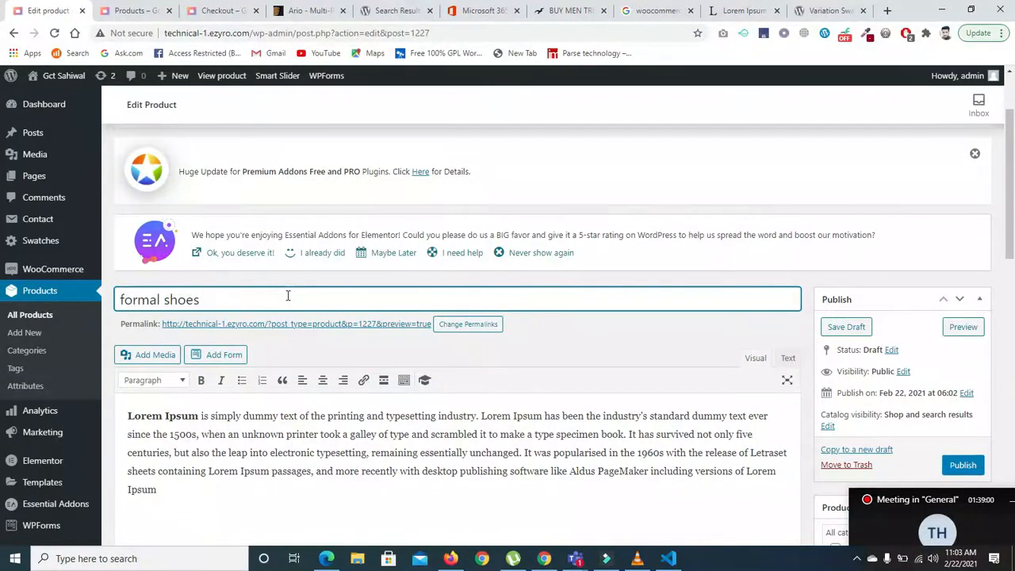
{"action": "type", "text": "c"}
Leave the editor without saving and view the draft formal shoes (Copy) in Products
{"action": "left_click_drag", "start_coordinate": [1013, 175], "coordinate": [1014, 317]}
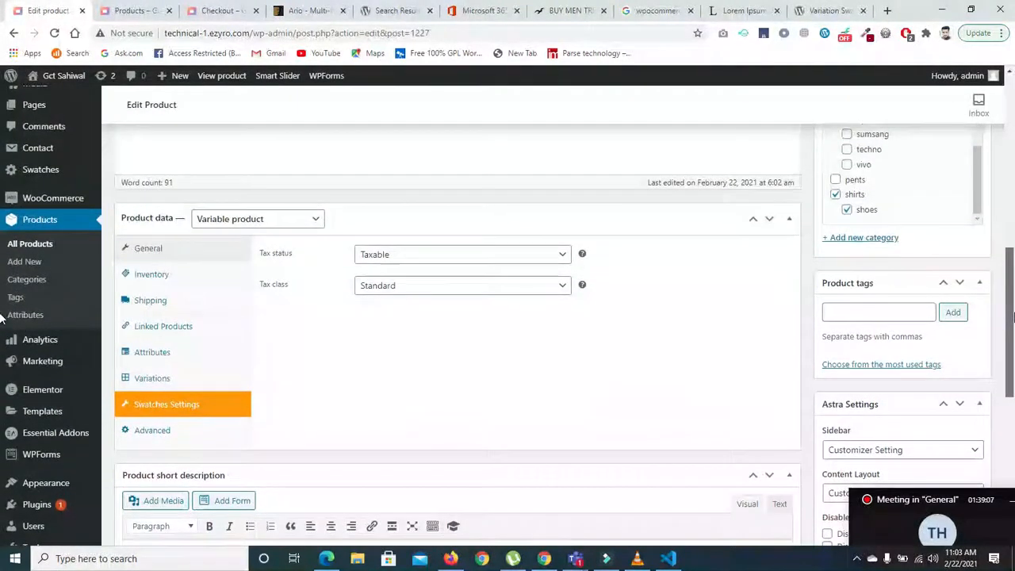
{"action": "left_click", "coordinate": [24, 220]}
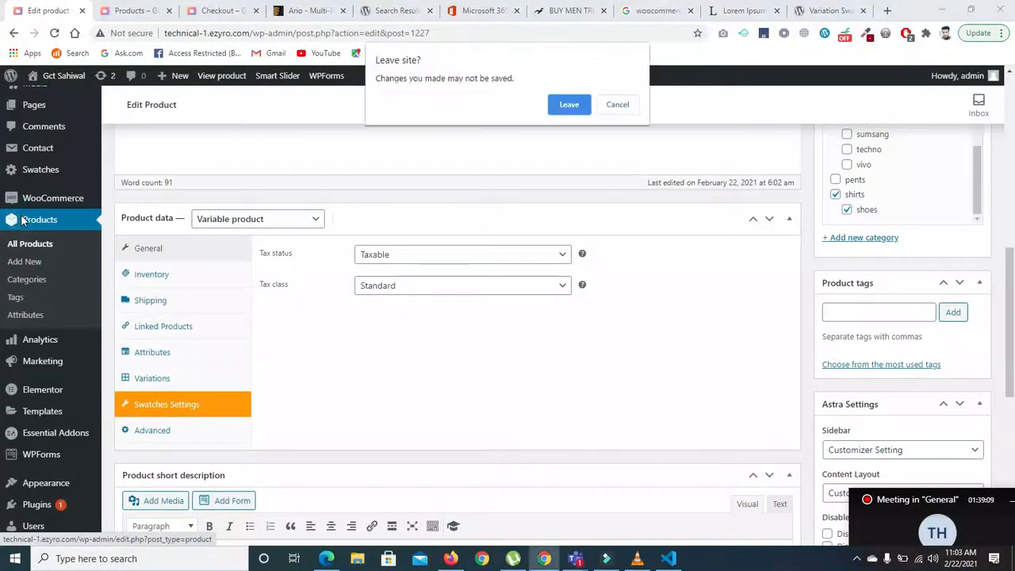
{"action": "left_click", "coordinate": [569, 105]}
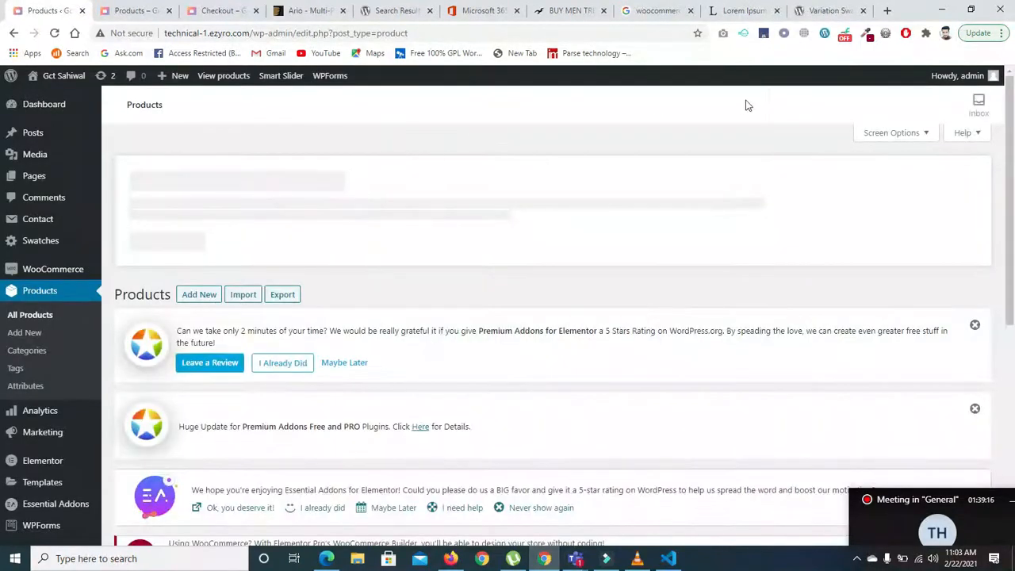
{"action": "left_click_drag", "start_coordinate": [1013, 147], "coordinate": [1014, 322]}
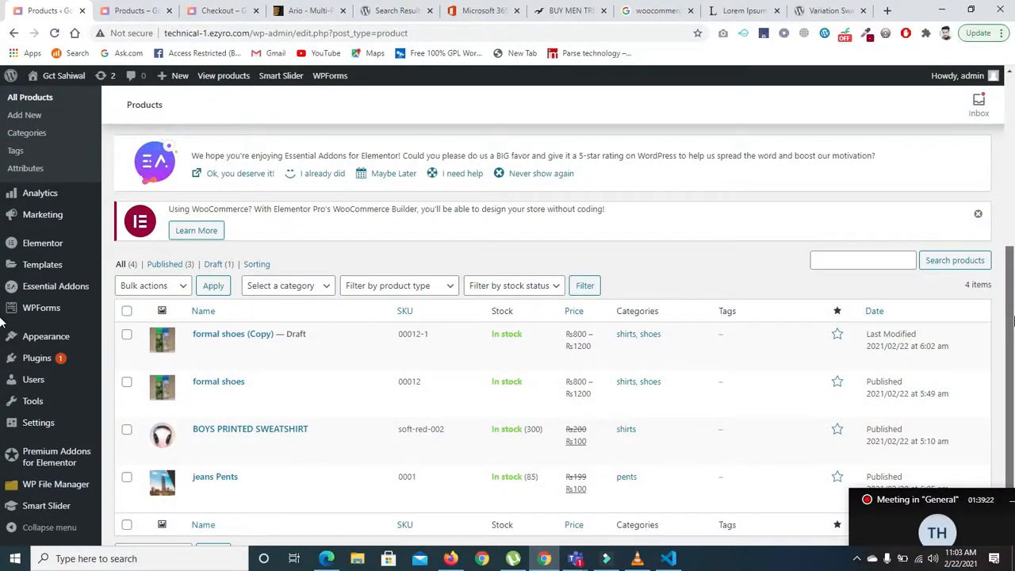
{"action": "scroll", "coordinate": [248, 228], "scroll_direction": "up", "scroll_amount": 5}
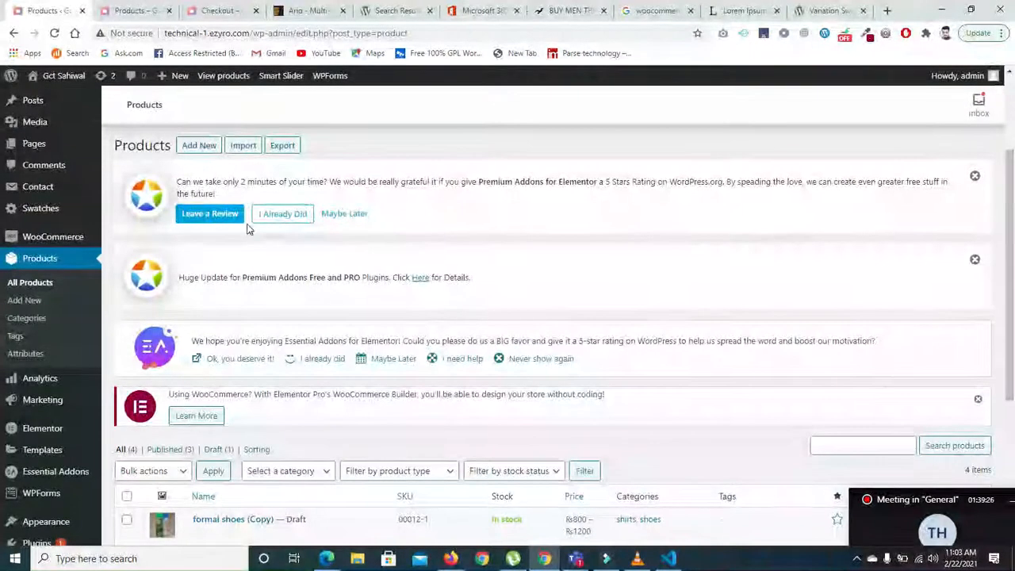
Start a new simple product named 'books' and tick Virtual and Downloadable
{"action": "left_click", "coordinate": [197, 146]}
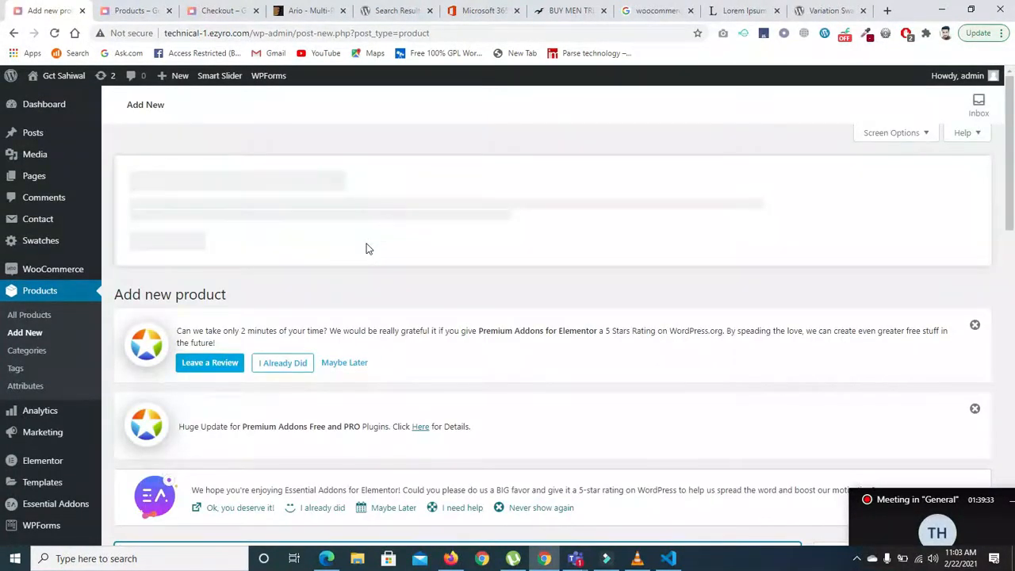
{"action": "left_click_drag", "start_coordinate": [1013, 182], "coordinate": [1013, 284]}
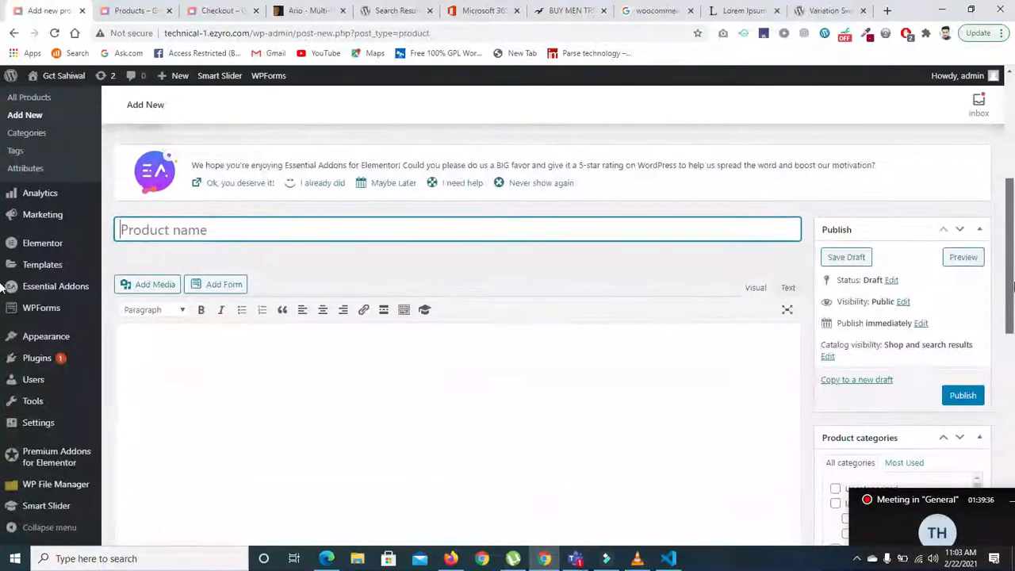
{"action": "left_click", "coordinate": [416, 226]}
{"action": "type", "text": "boobk"}
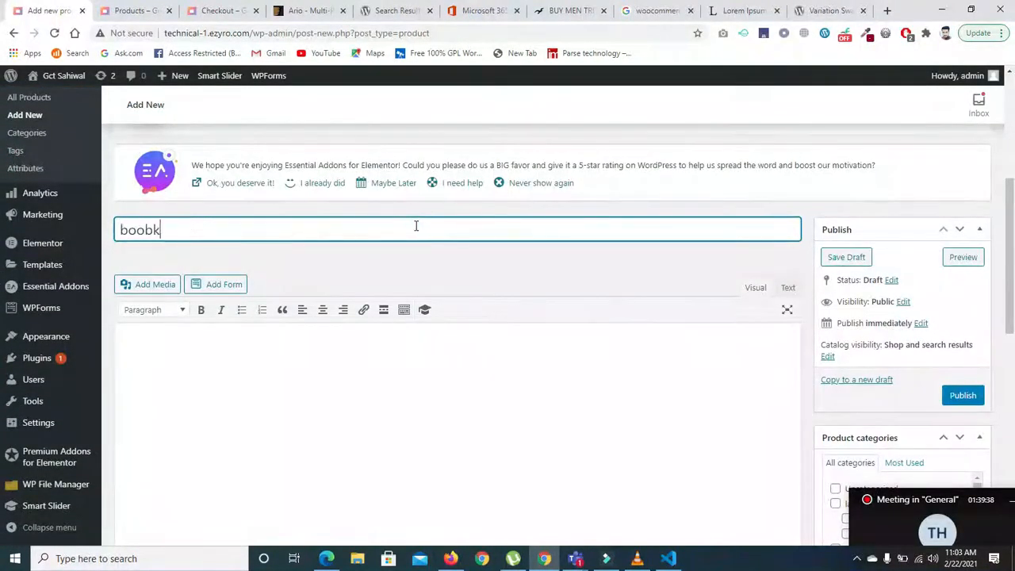
{"action": "key", "text": "BackSpace"}
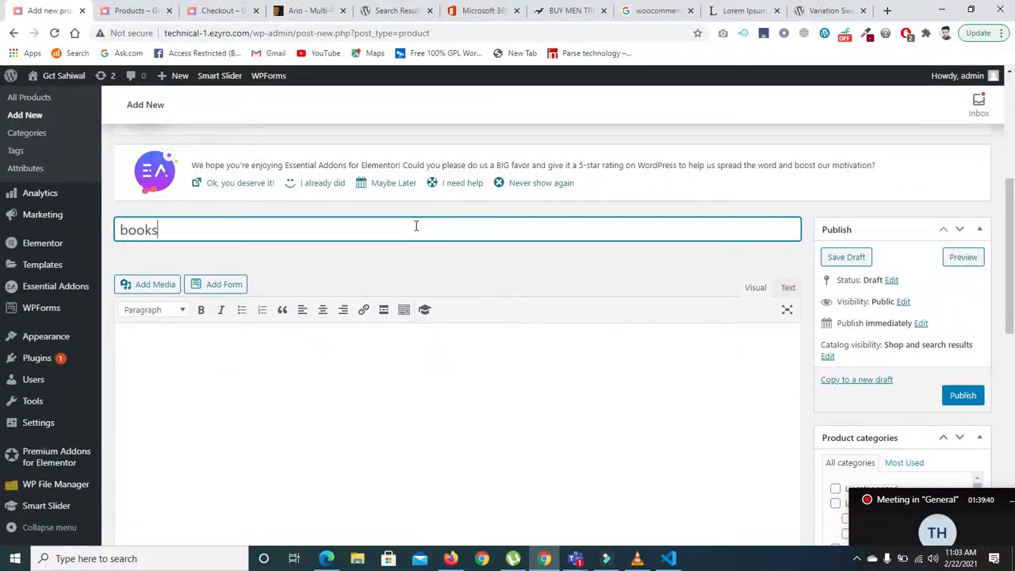
{"action": "scroll", "coordinate": [793, 240], "scroll_direction": "down", "scroll_amount": 4}
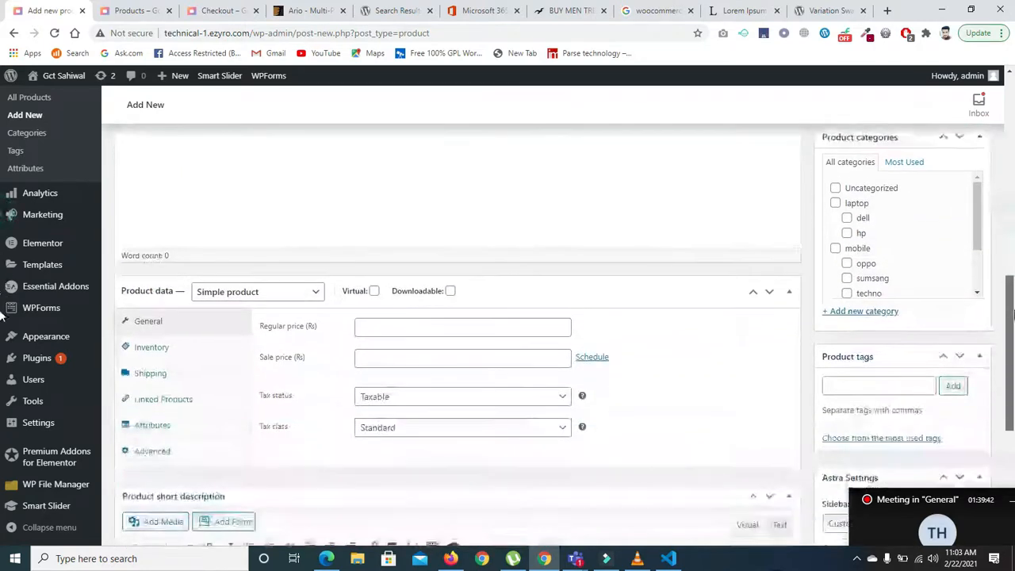
{"action": "left_click", "coordinate": [273, 298]}
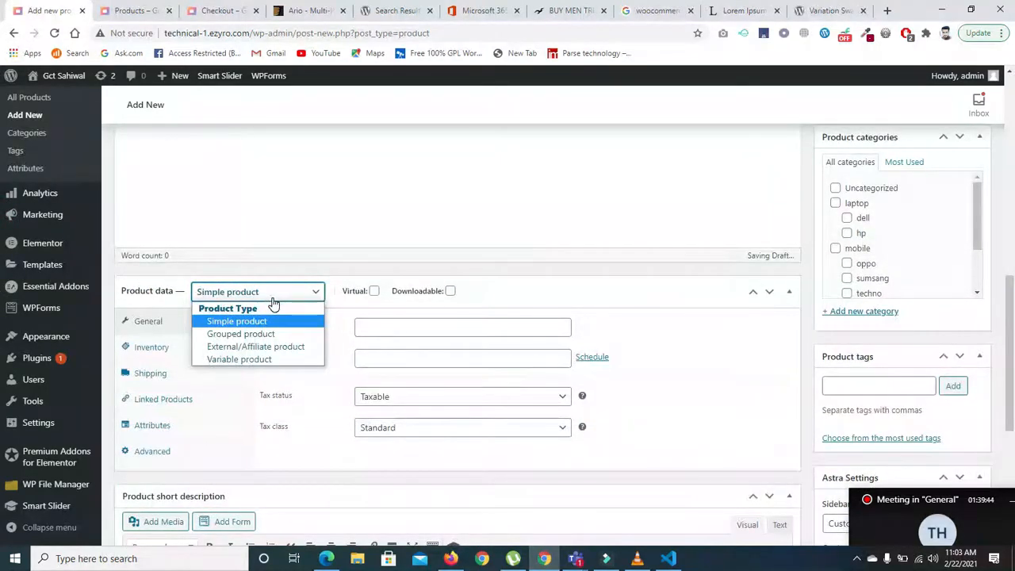
{"action": "left_click", "coordinate": [273, 297]}
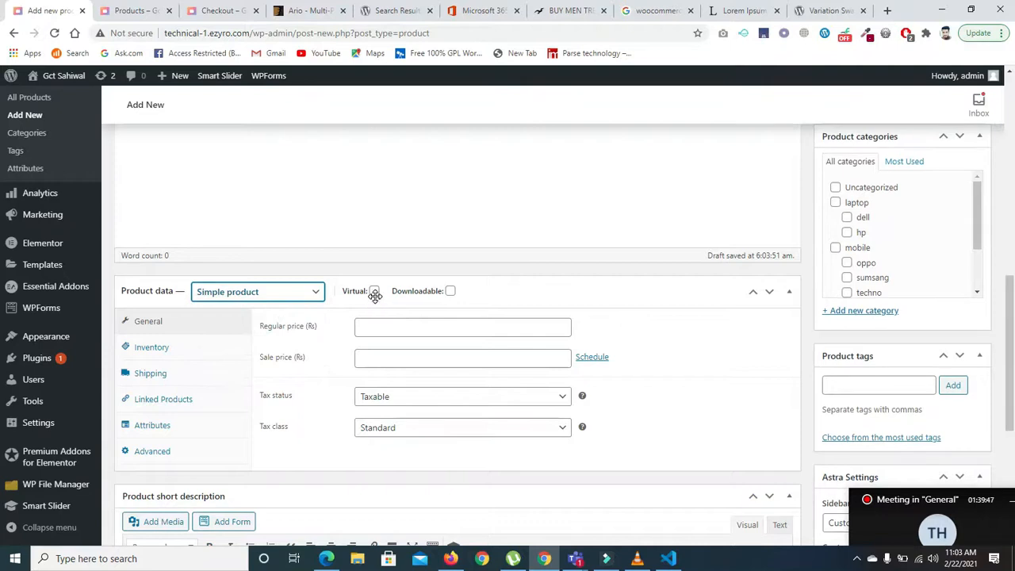
{"action": "left_click", "coordinate": [374, 292]}
{"action": "left_click", "coordinate": [450, 291]}
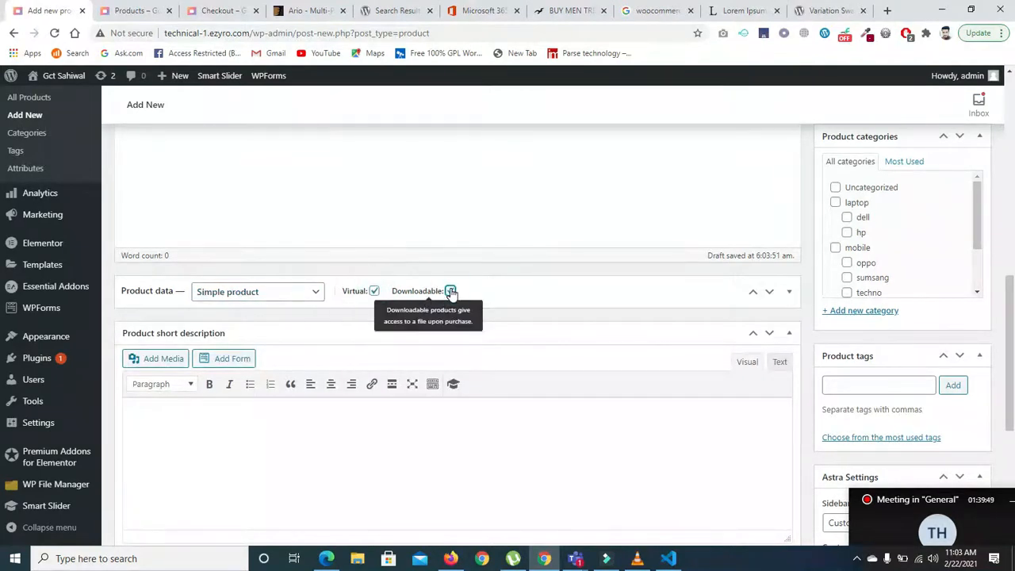
{"action": "left_click", "coordinate": [790, 292]}
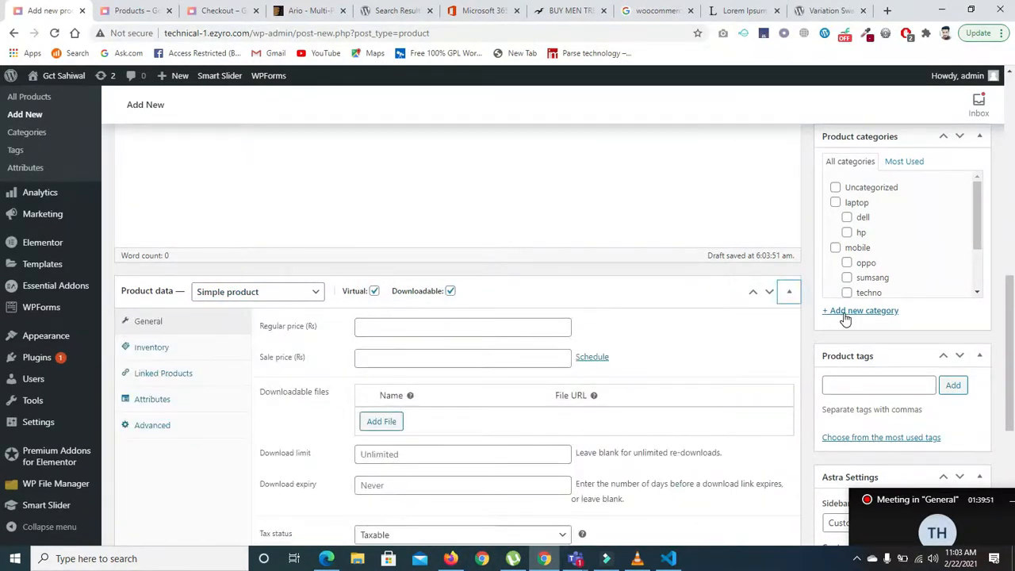
{"action": "left_click_drag", "start_coordinate": [1011, 314], "coordinate": [1011, 351]}
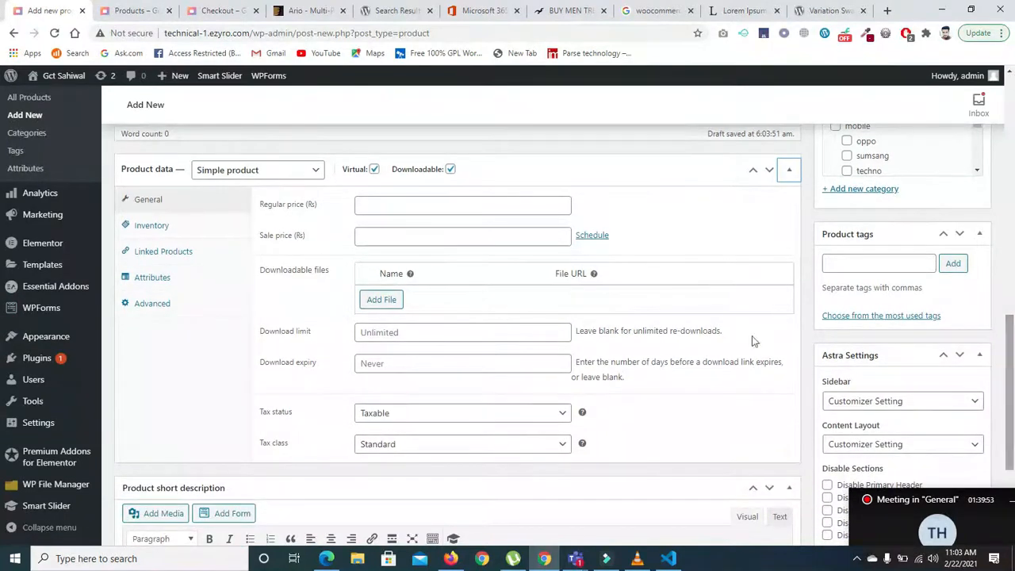
Add a downloadable file row named Html
{"action": "left_click", "coordinate": [381, 299]}
{"action": "left_click", "coordinate": [432, 299]}
{"action": "left_click", "coordinate": [736, 299]}
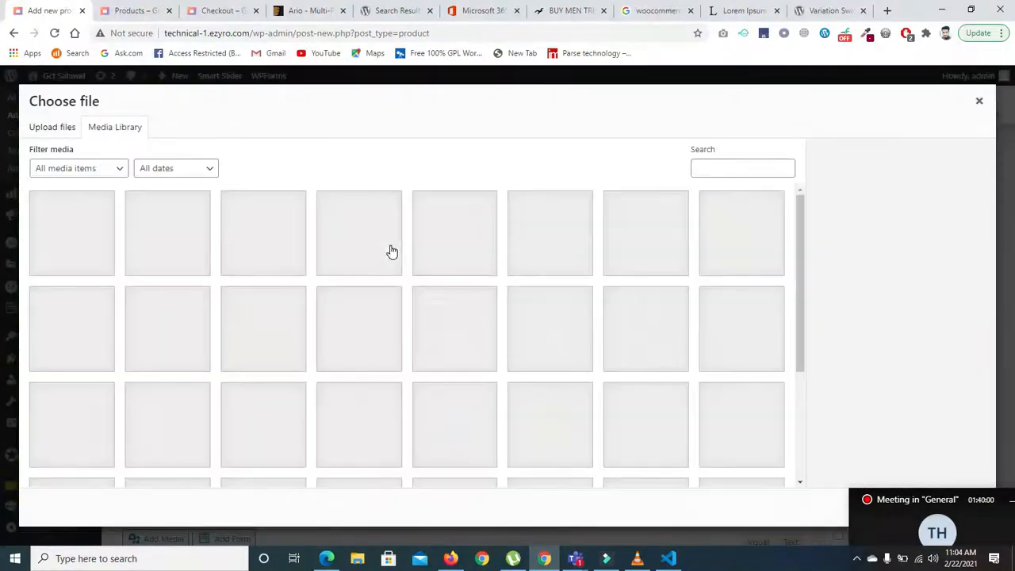
{"action": "left_click", "coordinate": [978, 105]}
{"action": "left_click", "coordinate": [583, 308]}
{"action": "left_click", "coordinate": [580, 299]}
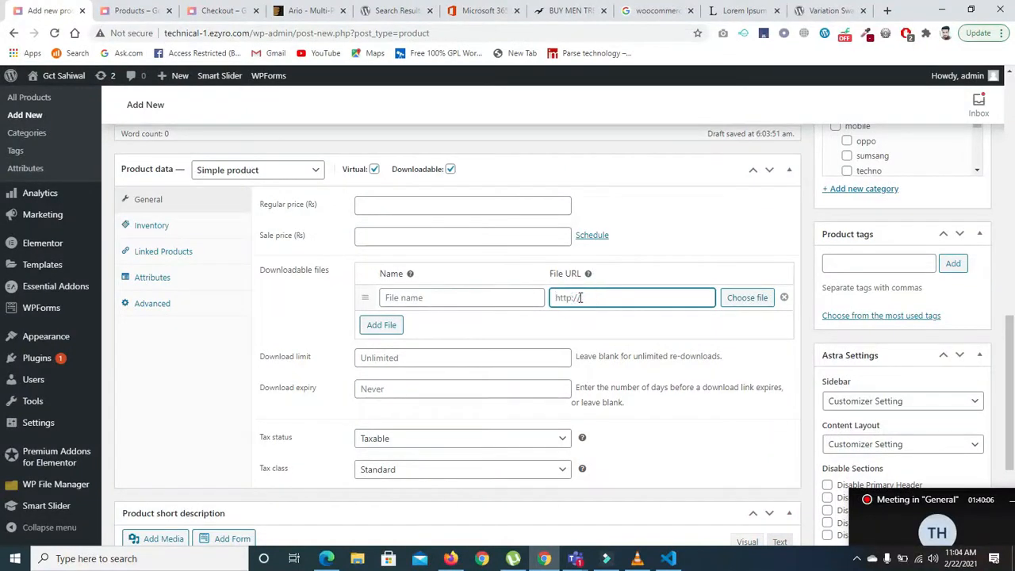
{"action": "left_click", "coordinate": [466, 296]}
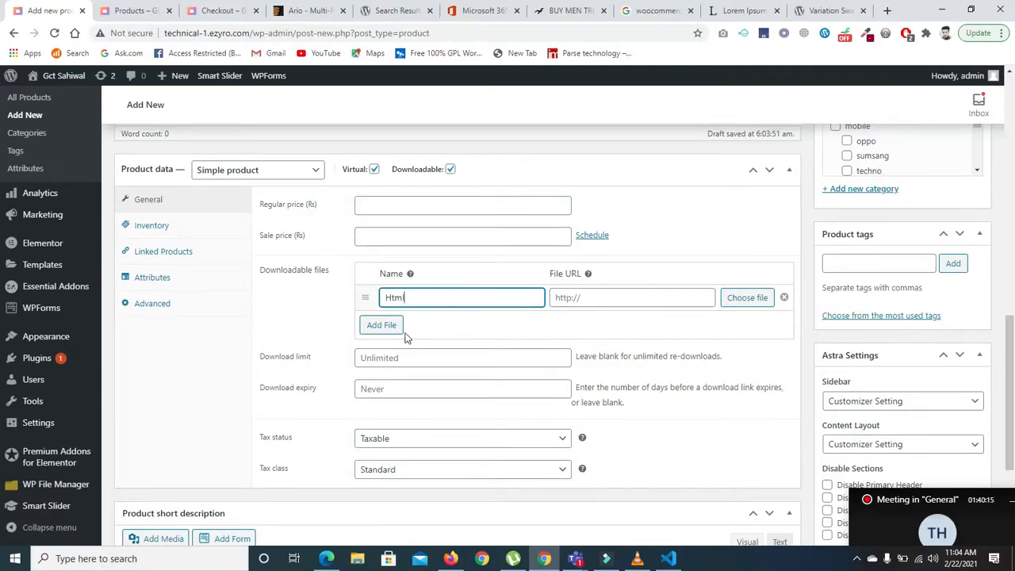
{"action": "left_click", "coordinate": [652, 292]}
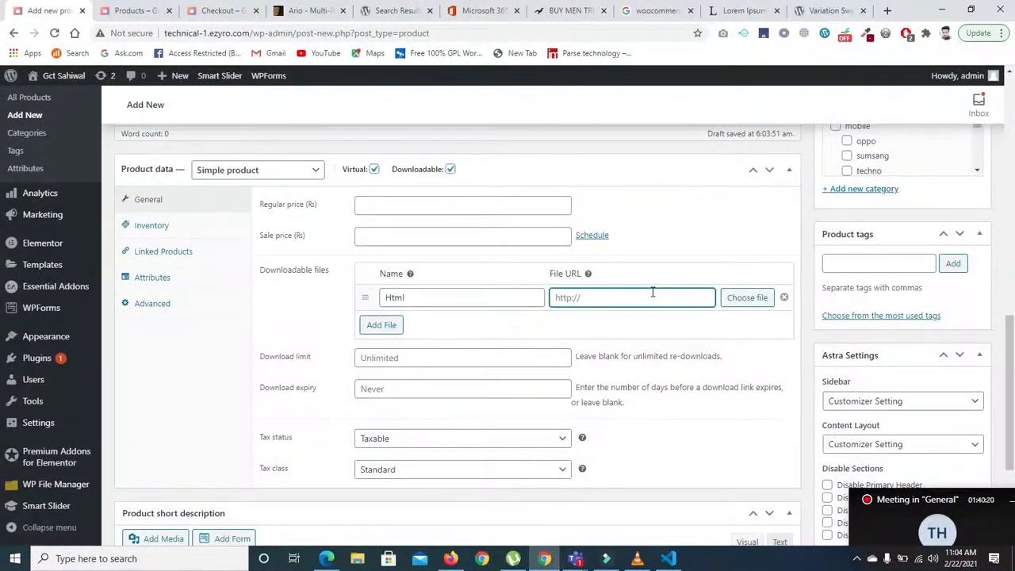
Set the regular price to 500
{"action": "left_click", "coordinate": [388, 198]}
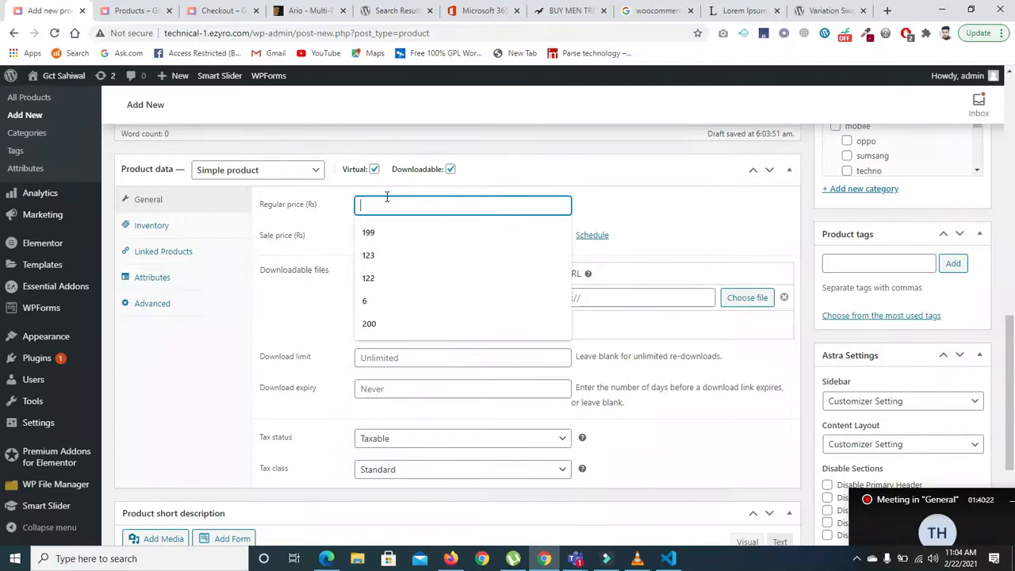
{"action": "type", "text": "500"}
{"action": "scroll", "coordinate": [1012, 365], "scroll_direction": "down", "scroll_amount": 2}
{"action": "scroll", "coordinate": [1012, 366], "scroll_direction": "down", "scroll_amount": 2}
Set the download limit to 3 and download expiry to 10 days
{"action": "left_click", "coordinate": [444, 256]}
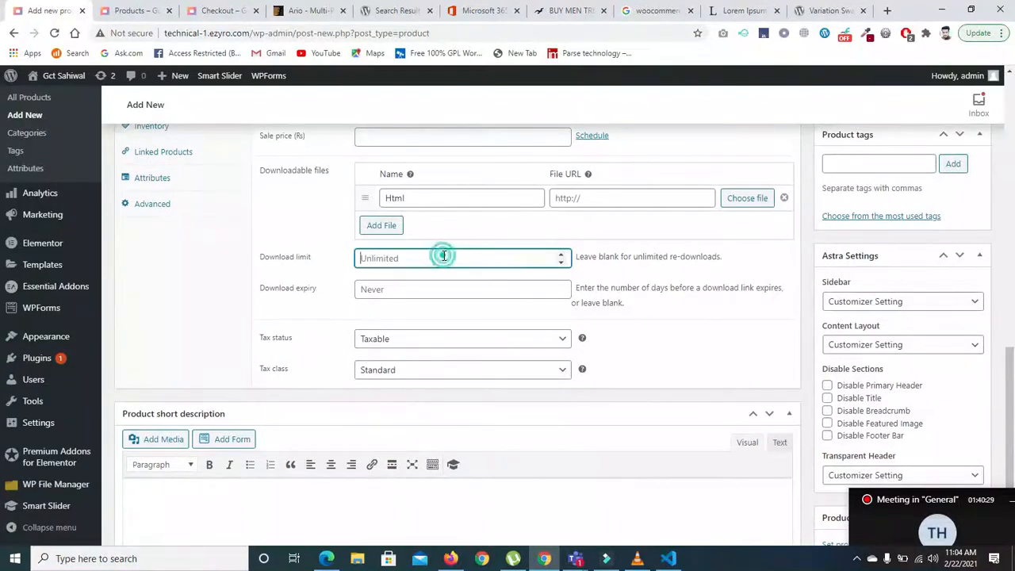
{"action": "left_click", "coordinate": [563, 254]}
{"action": "left_click", "coordinate": [563, 254]}
{"action": "left_click", "coordinate": [563, 253]}
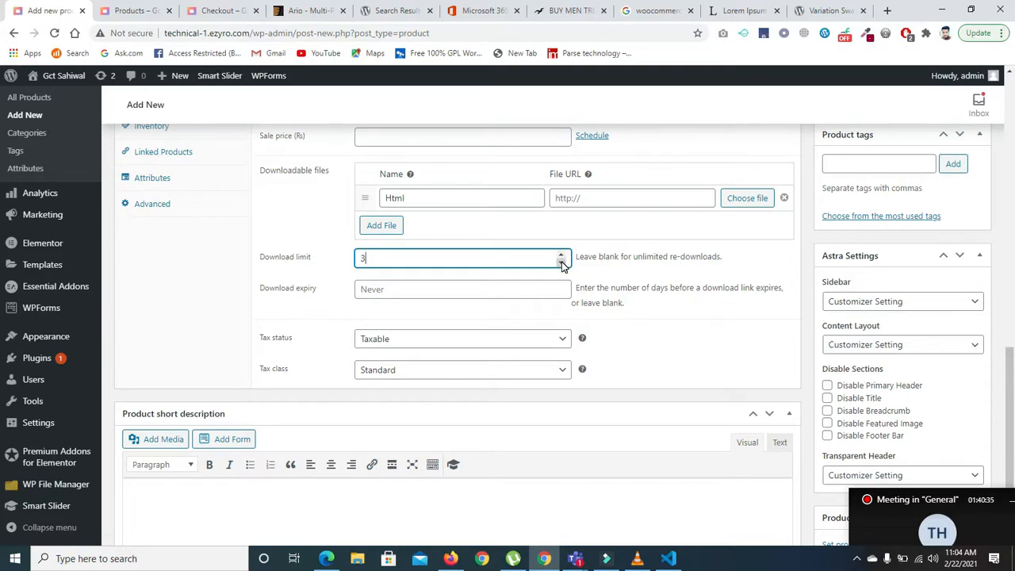
{"action": "left_click", "coordinate": [457, 289]}
{"action": "left_click", "coordinate": [562, 286]}
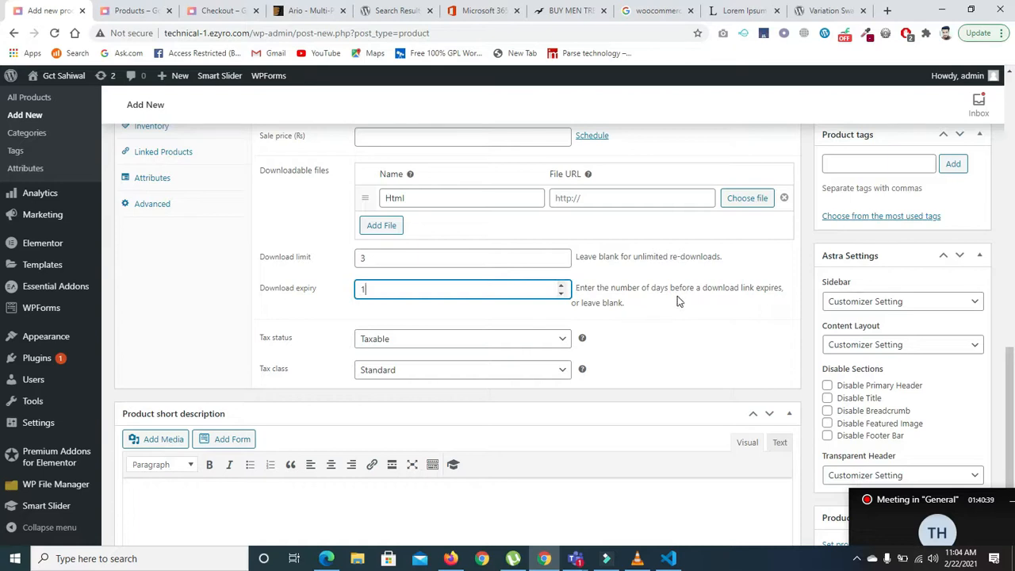
{"action": "left_click", "coordinate": [562, 286]}
{"action": "left_click_drag", "start_coordinate": [1010, 379], "coordinate": [1013, 401]}
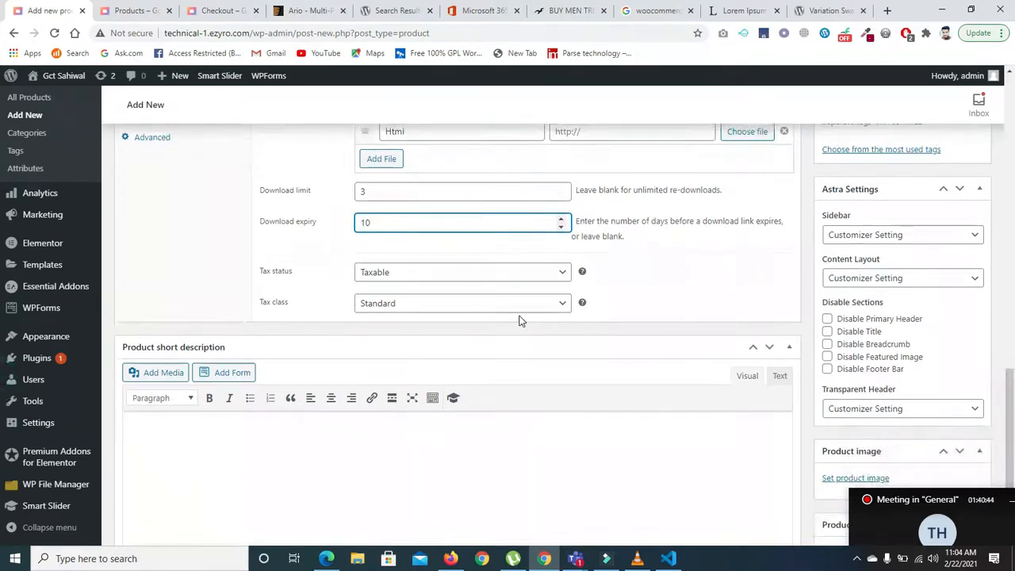
{"action": "left_click_drag", "start_coordinate": [1009, 399], "coordinate": [1009, 334]}
Browse the Inventory, Linked Products, Attributes and Advanced panels, then return to the Html file URL
{"action": "left_click", "coordinate": [150, 258]}
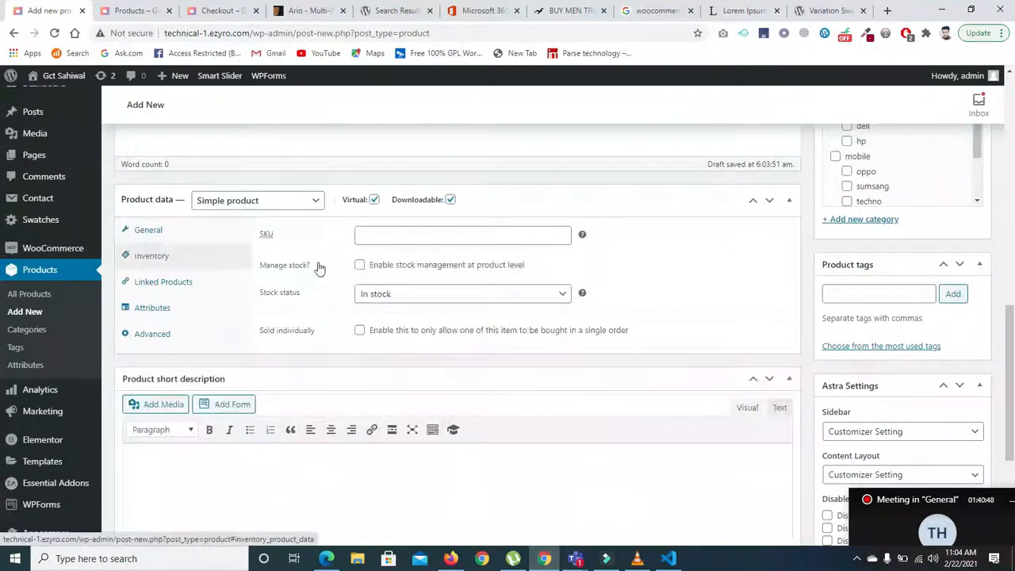
{"action": "left_click", "coordinate": [144, 279]}
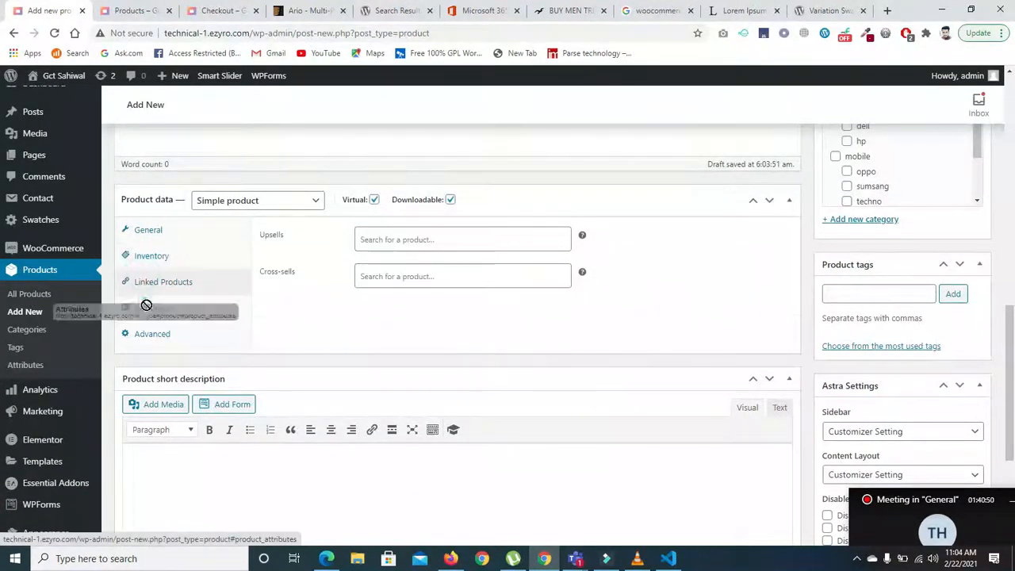
{"action": "left_click", "coordinate": [151, 331]}
{"action": "left_click", "coordinate": [153, 306]}
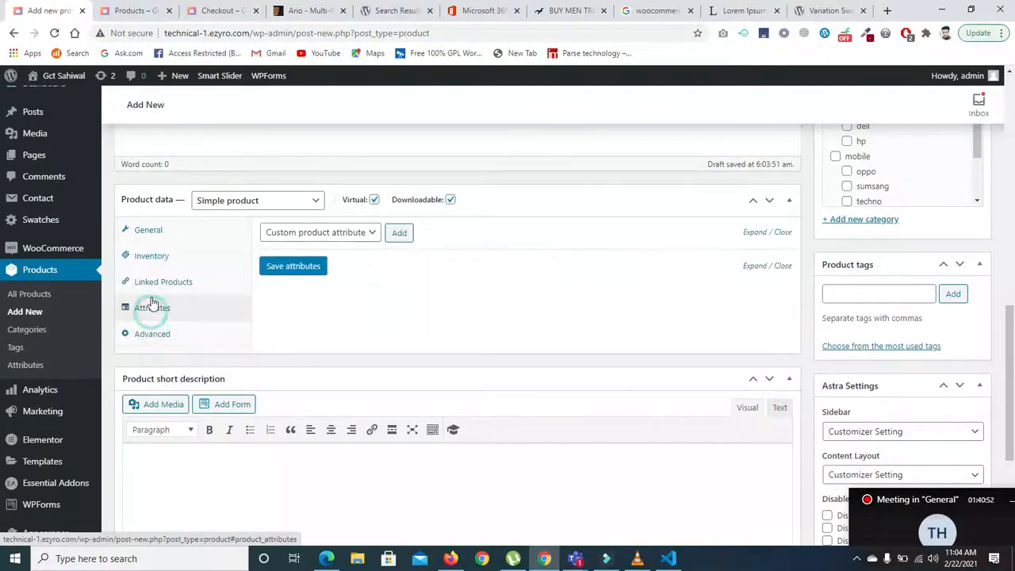
{"action": "left_click", "coordinate": [142, 230]}
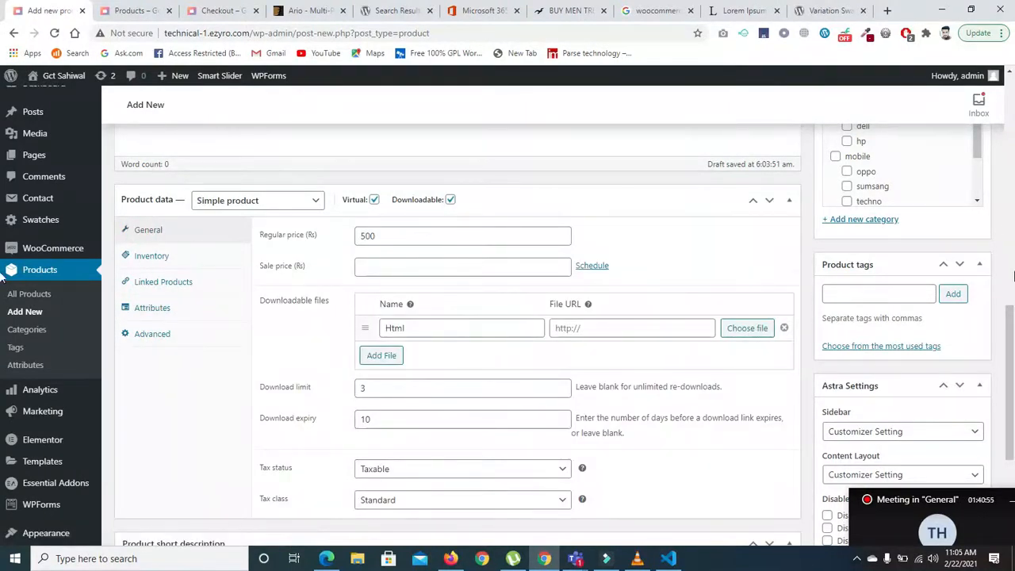
{"action": "scroll", "coordinate": [753, 282], "scroll_direction": "down", "scroll_amount": 1}
{"action": "left_click", "coordinate": [632, 256]}
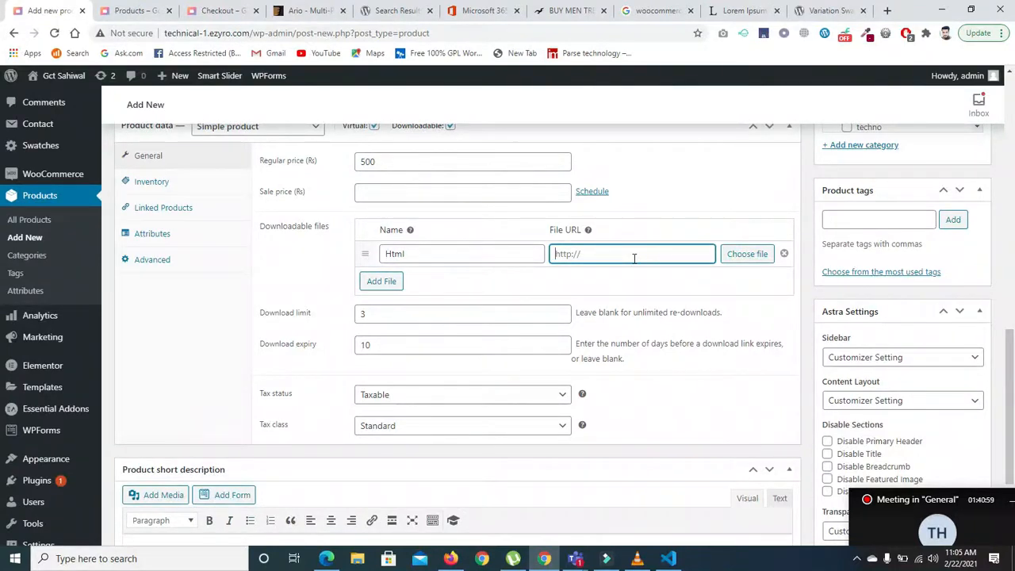
Link the Html download to teacher2.jpg
{"action": "left_click", "coordinate": [747, 254]}
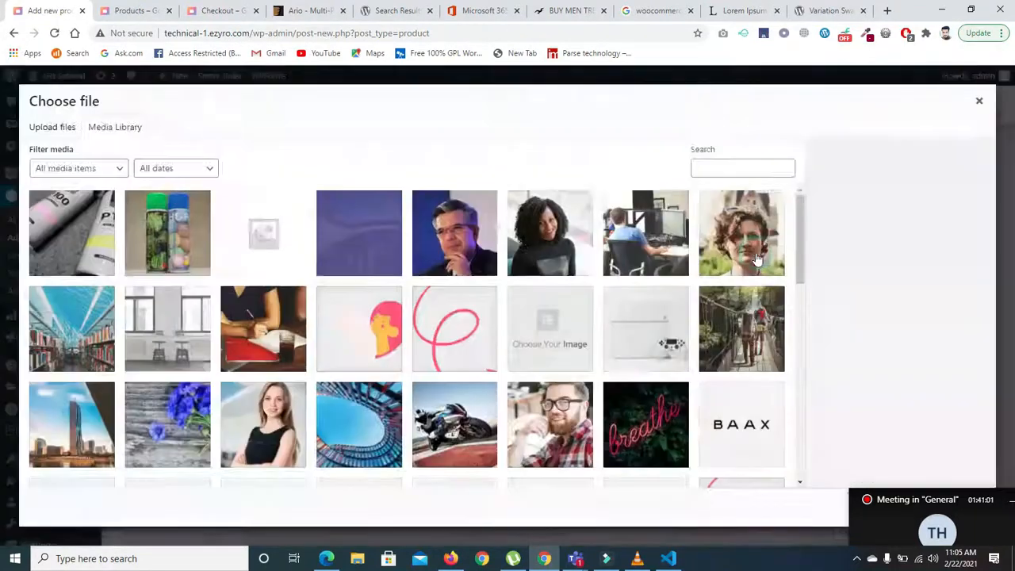
{"action": "left_click", "coordinate": [454, 233]}
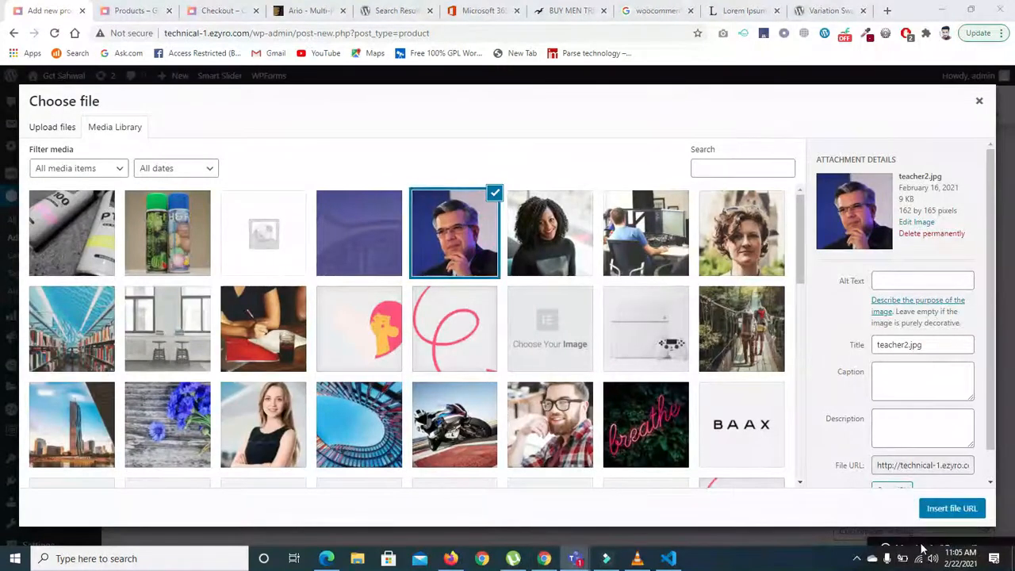
{"action": "left_click", "coordinate": [936, 505]}
Set study-box_1.jpg as the product image and publish the books product
{"action": "scroll", "coordinate": [991, 442], "scroll_direction": "down", "scroll_amount": 2}
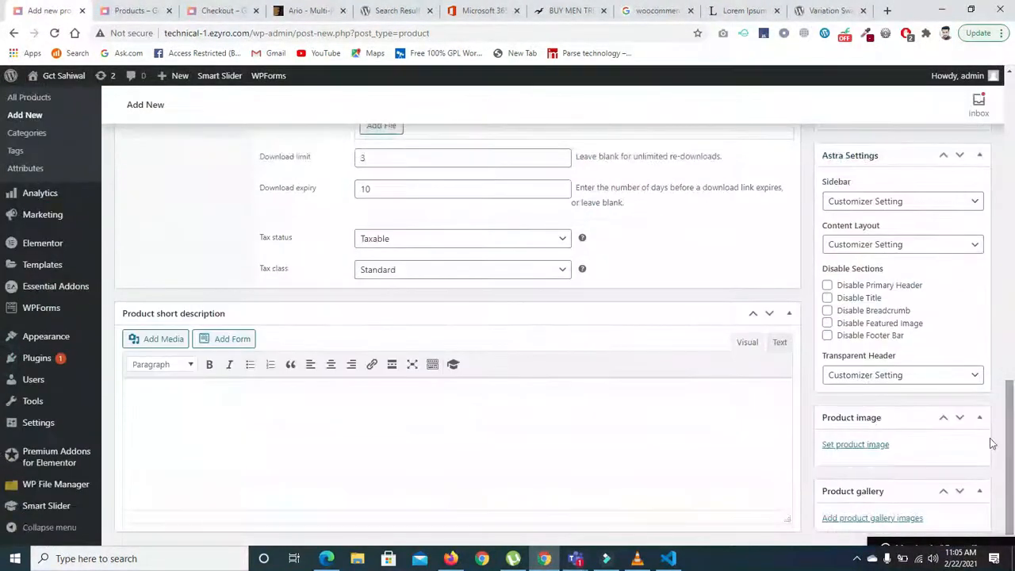
{"action": "left_click", "coordinate": [861, 446]}
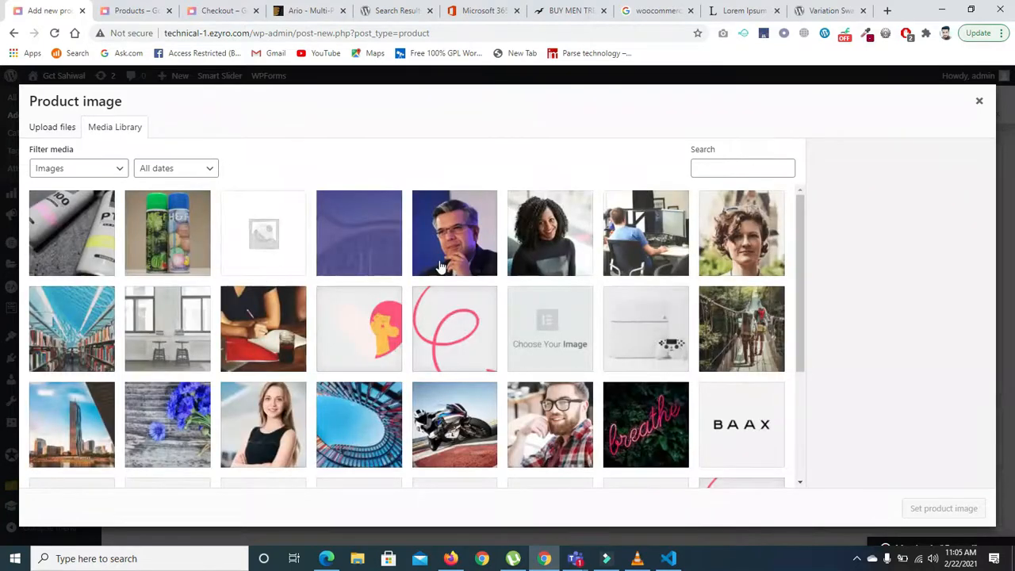
{"action": "left_click", "coordinate": [580, 252]}
{"action": "left_click", "coordinate": [644, 254]}
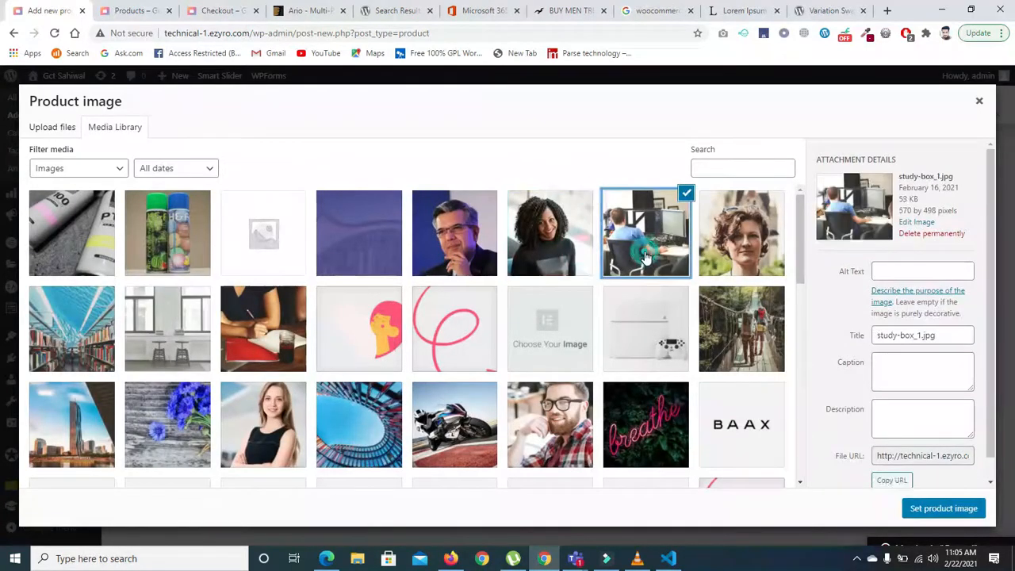
{"action": "left_click", "coordinate": [943, 510]}
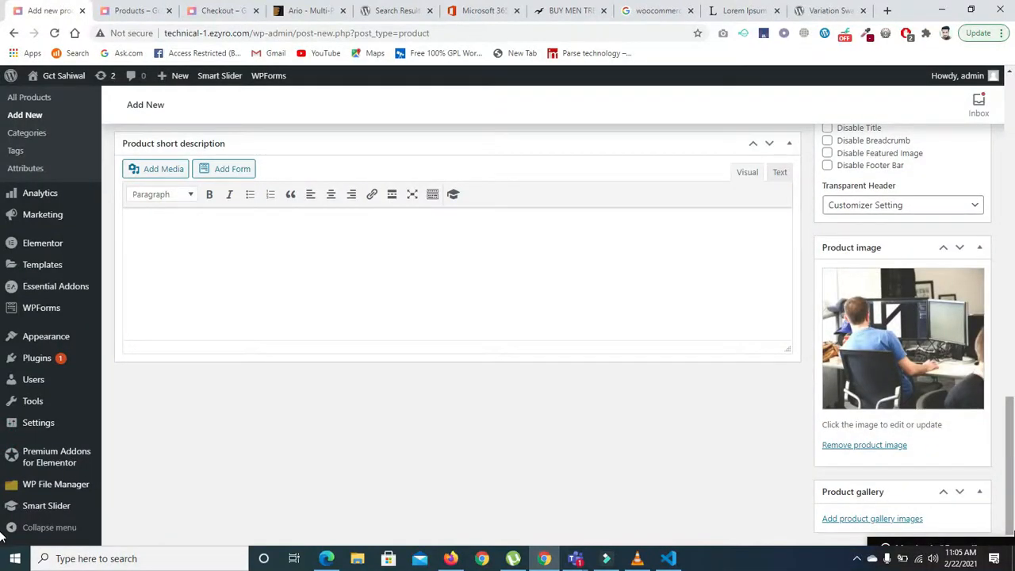
{"action": "left_click_drag", "start_coordinate": [1011, 483], "coordinate": [1013, 268]}
{"action": "left_click", "coordinate": [965, 347]}
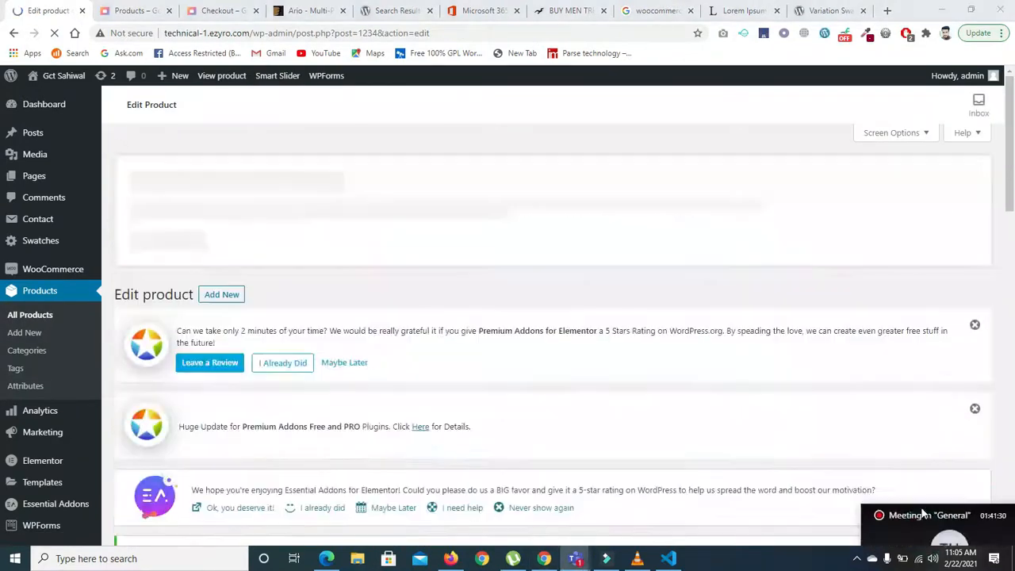
Open the books product in the shop, add it to the cart, and view the Rs500 cart
{"action": "scroll", "coordinate": [924, 516], "scroll_direction": "down", "scroll_amount": 3}
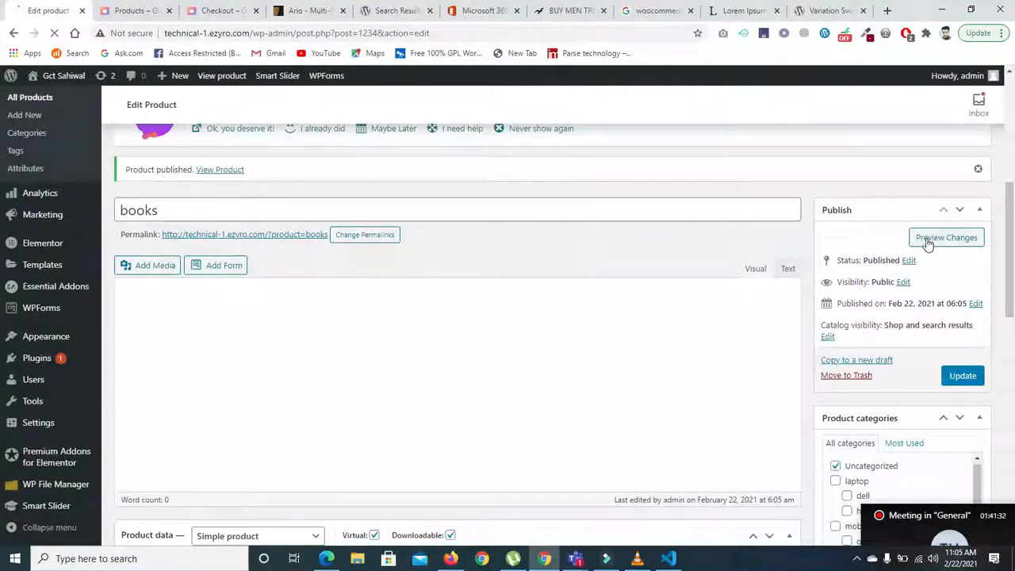
{"action": "right_click", "coordinate": [928, 244]}
{"action": "left_click", "coordinate": [934, 249]}
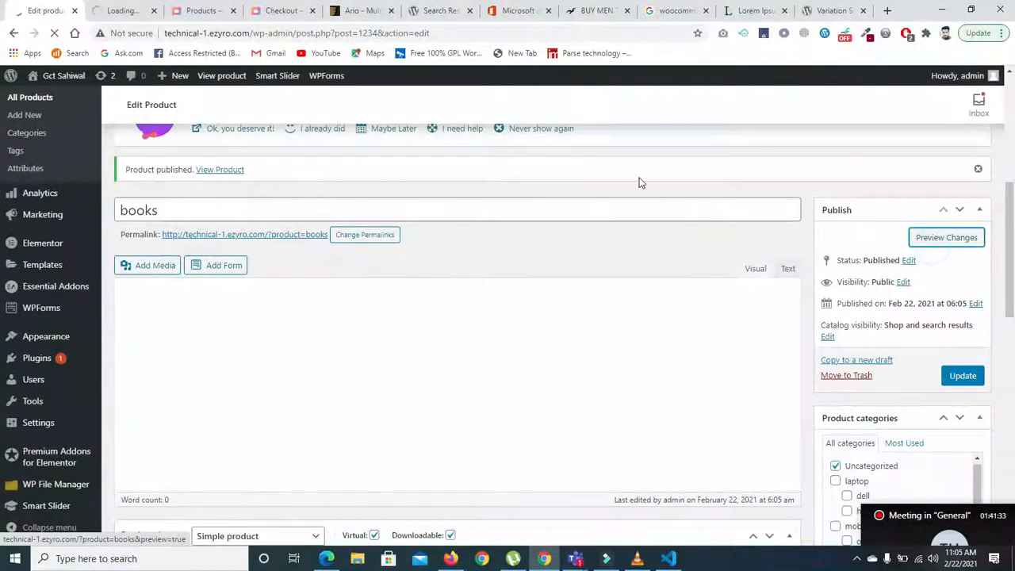
{"action": "left_click", "coordinate": [103, 14]}
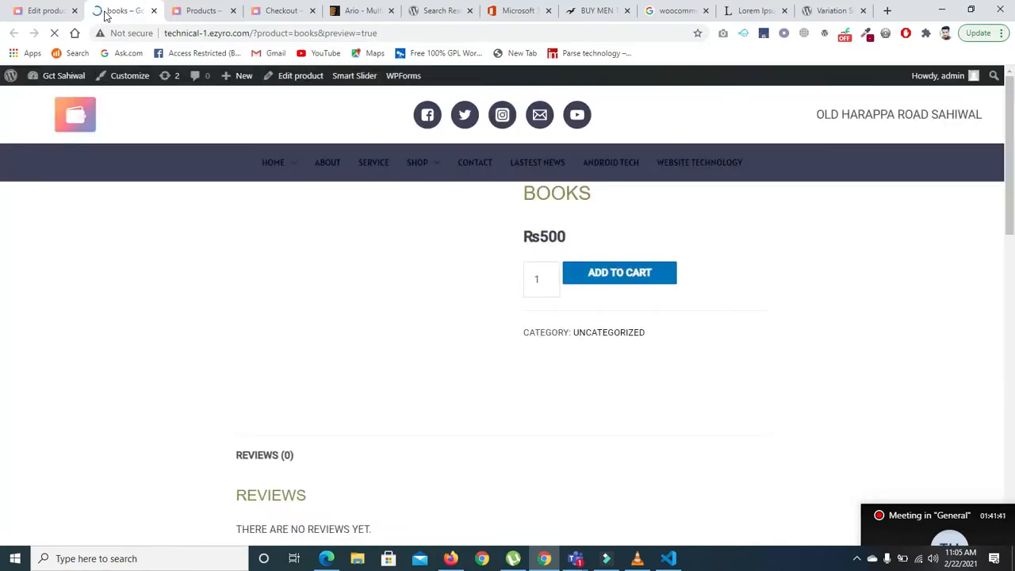
{"action": "left_click", "coordinate": [596, 274]}
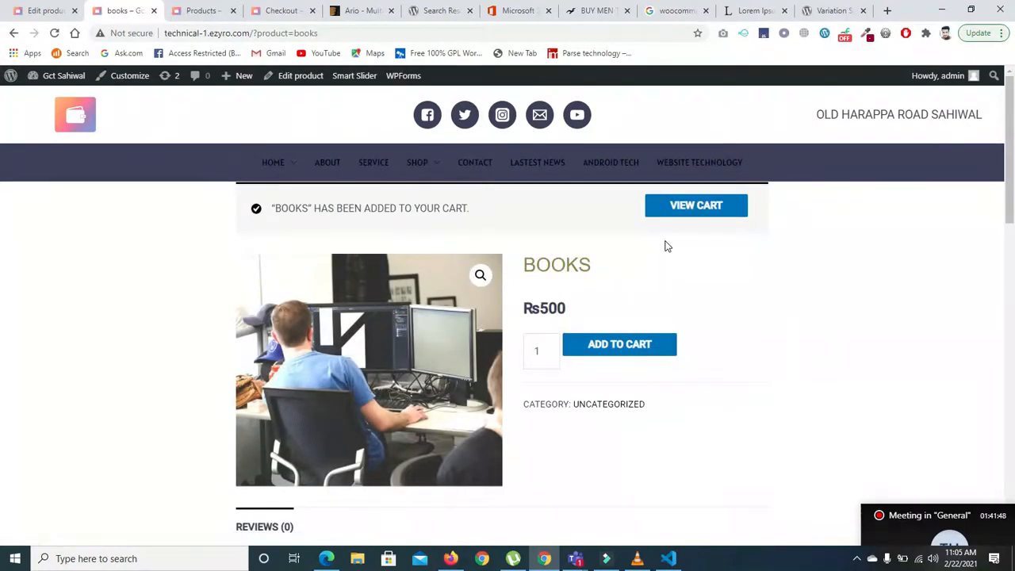
{"action": "left_click", "coordinate": [664, 219]}
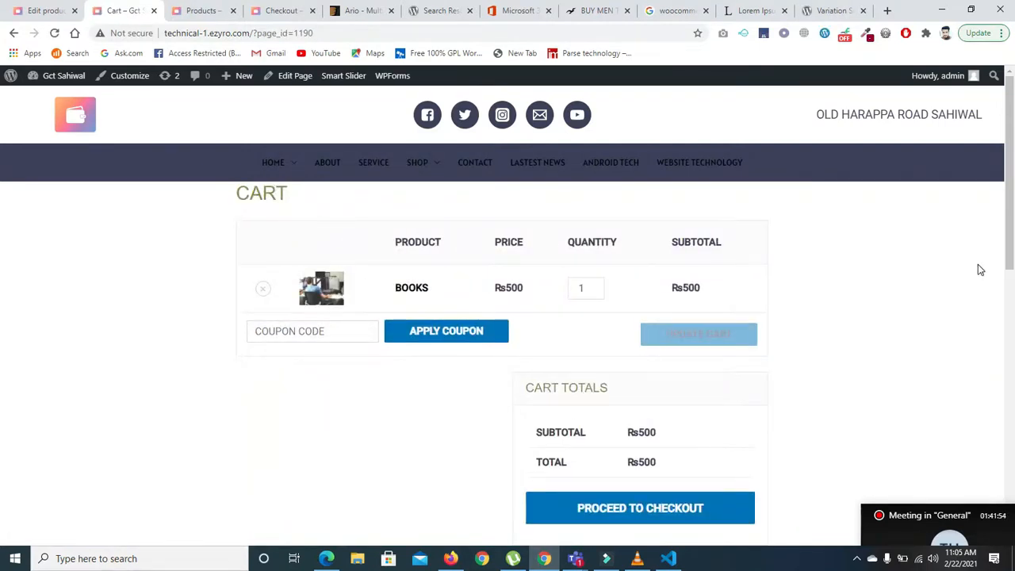
Apply the saved coupon code to the cart; it is refused for reaching its usage limit
{"action": "scroll", "coordinate": [999, 282], "scroll_direction": "down", "scroll_amount": 2}
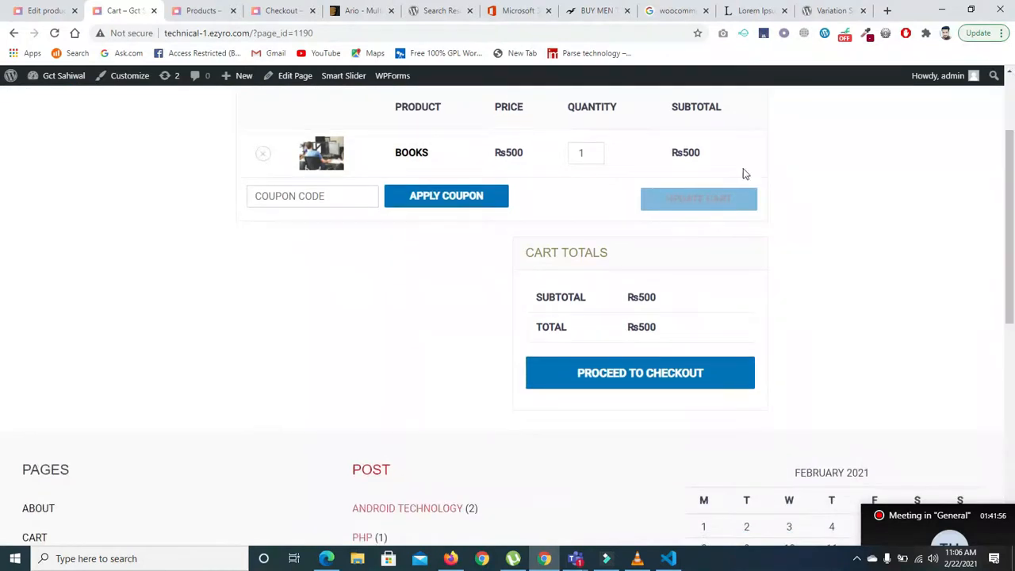
{"action": "left_click", "coordinate": [290, 193]}
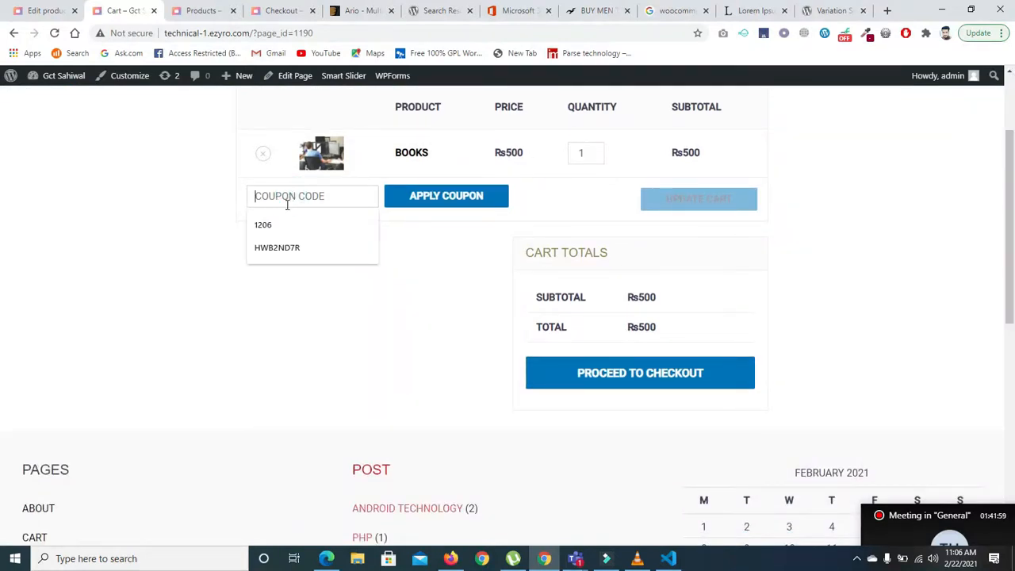
{"action": "left_click", "coordinate": [278, 247]}
{"action": "left_click", "coordinate": [405, 196]}
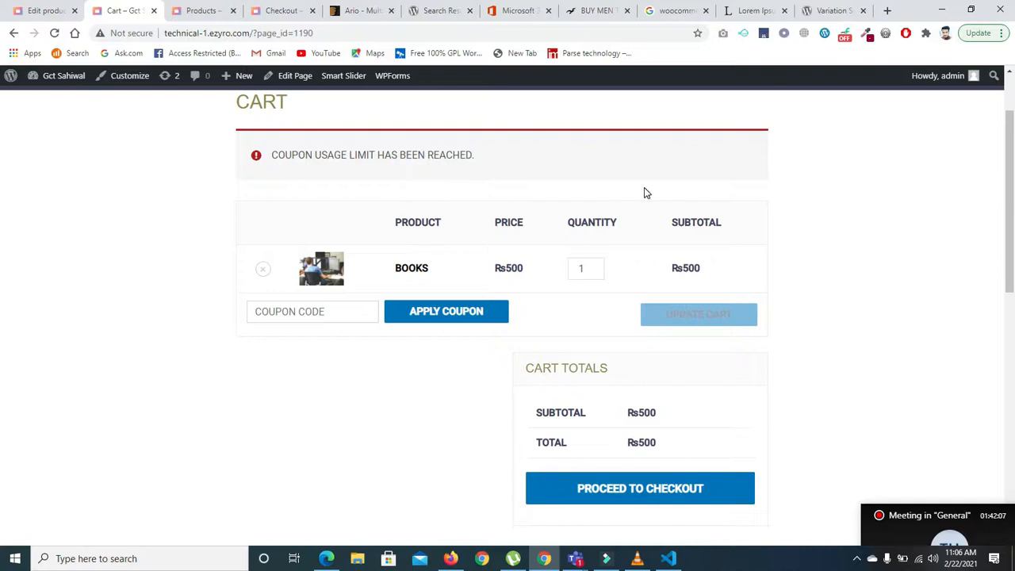
Raise the books quantity to 2 (Rs1000) and update the cart
{"action": "left_click_drag", "start_coordinate": [1012, 219], "coordinate": [1014, 252]}
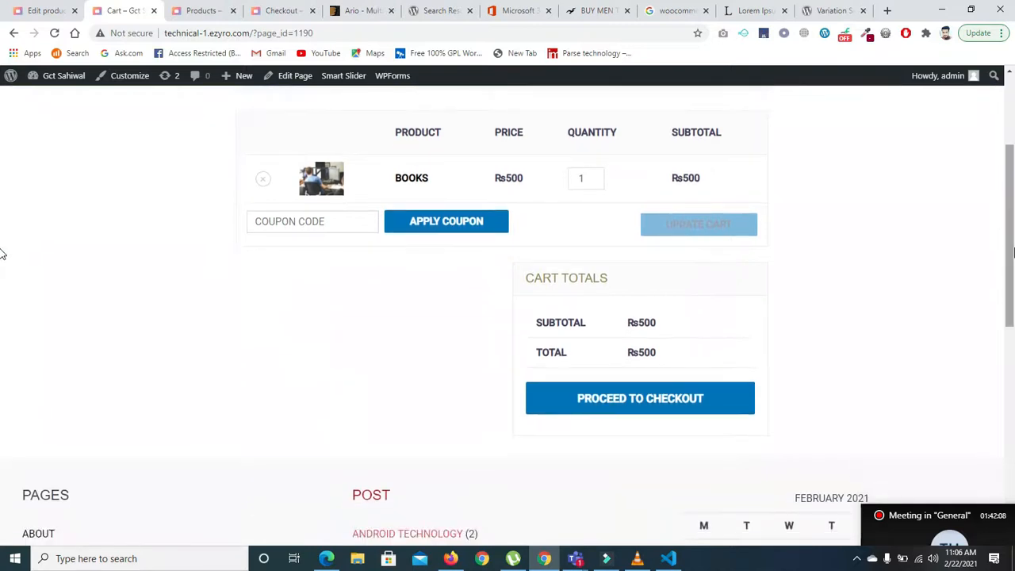
{"action": "left_click", "coordinate": [596, 175]}
{"action": "left_click", "coordinate": [688, 229]}
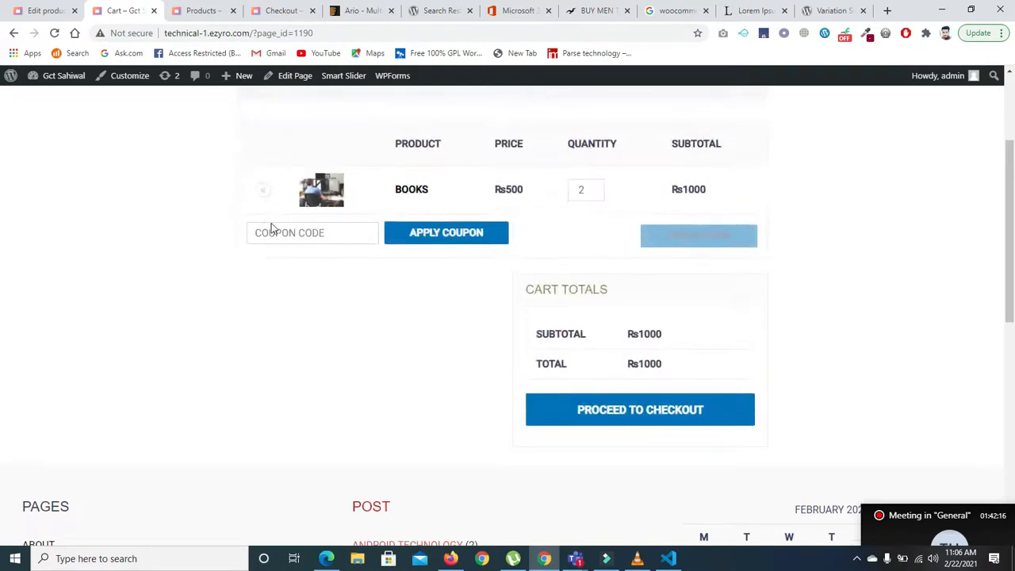
Reapply the saved coupon to the updated cart, then proceed to checkout
{"action": "left_click", "coordinate": [278, 311]}
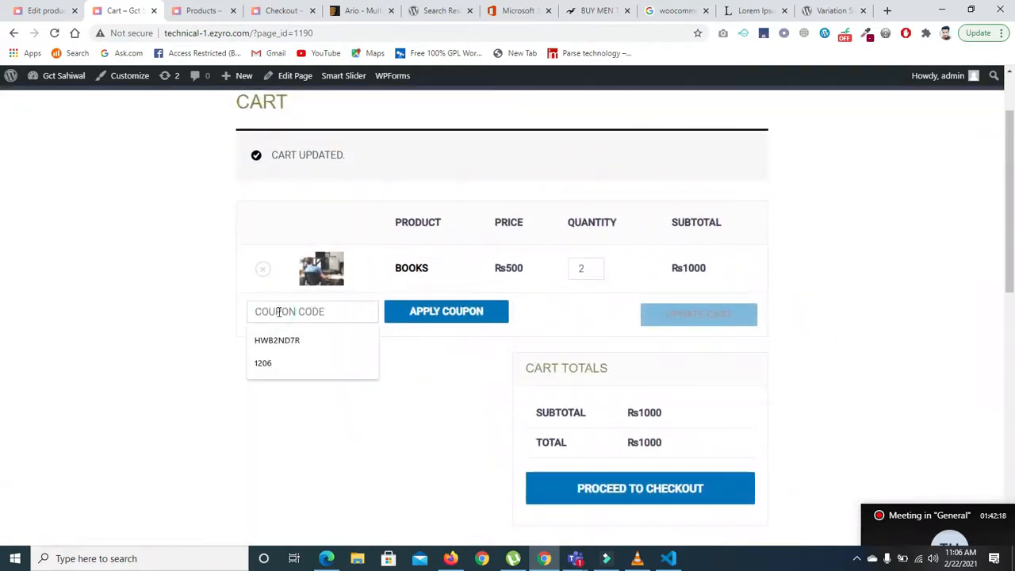
{"action": "key", "text": "Down"}
{"action": "key", "text": "Return"}
{"action": "left_click", "coordinate": [425, 312]}
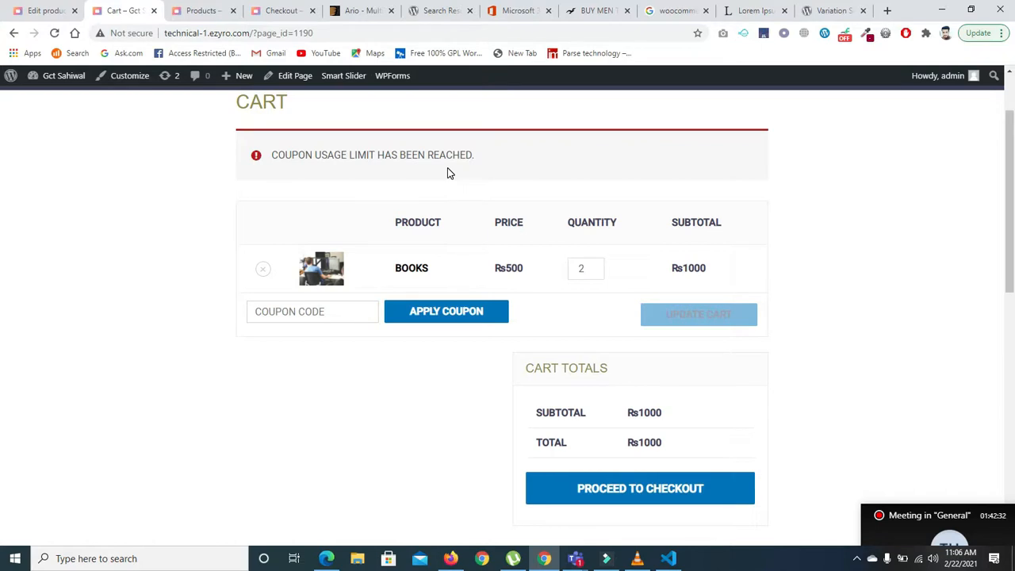
{"action": "scroll", "coordinate": [2, 288], "scroll_direction": "down", "scroll_amount": 2}
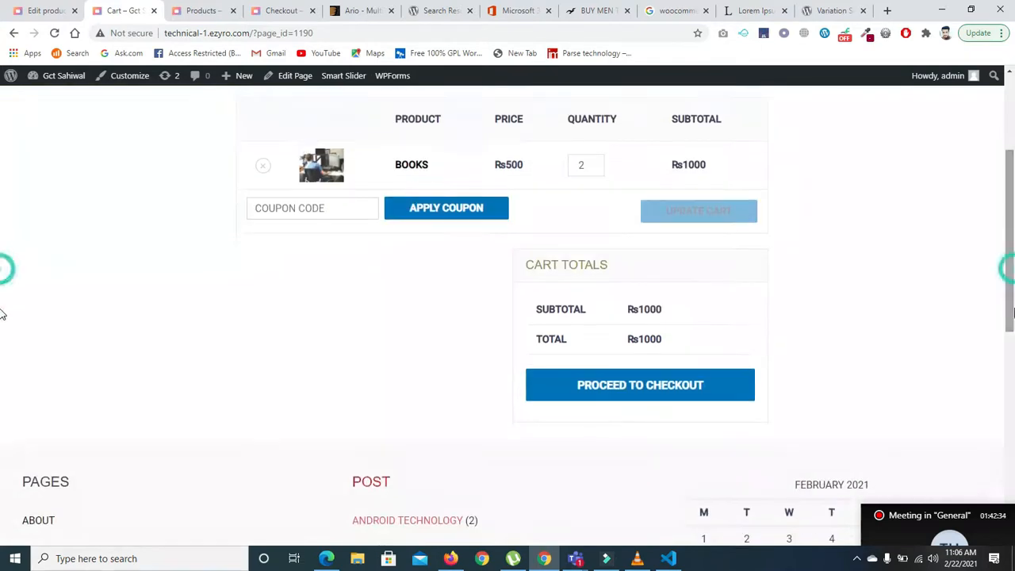
{"action": "left_click", "coordinate": [671, 385]}
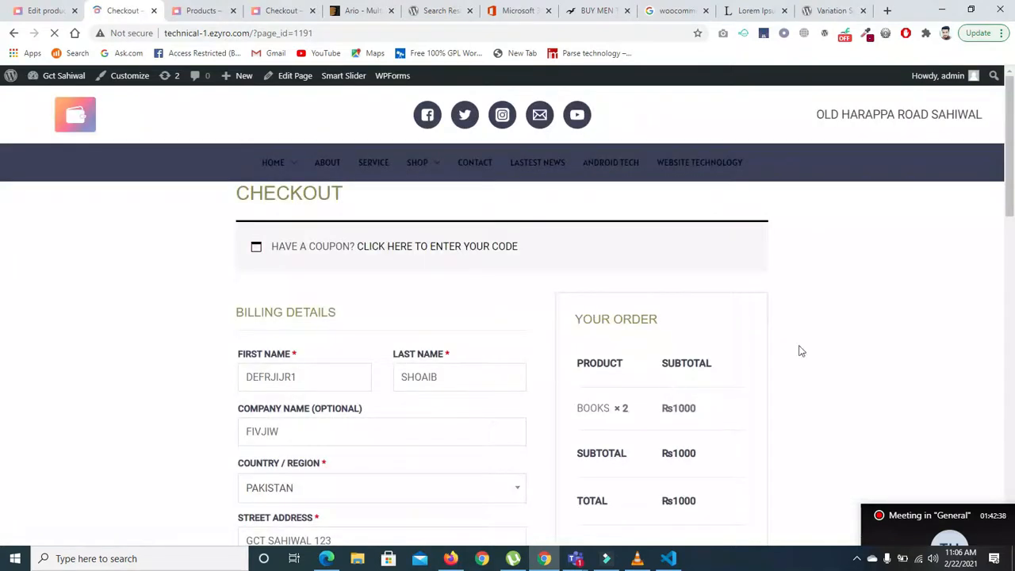
Place the cash-on-delivery order for Books × 2 at Rs1000, then return to the product editor
{"action": "scroll", "coordinate": [3, 209], "scroll_direction": "down", "scroll_amount": 6}
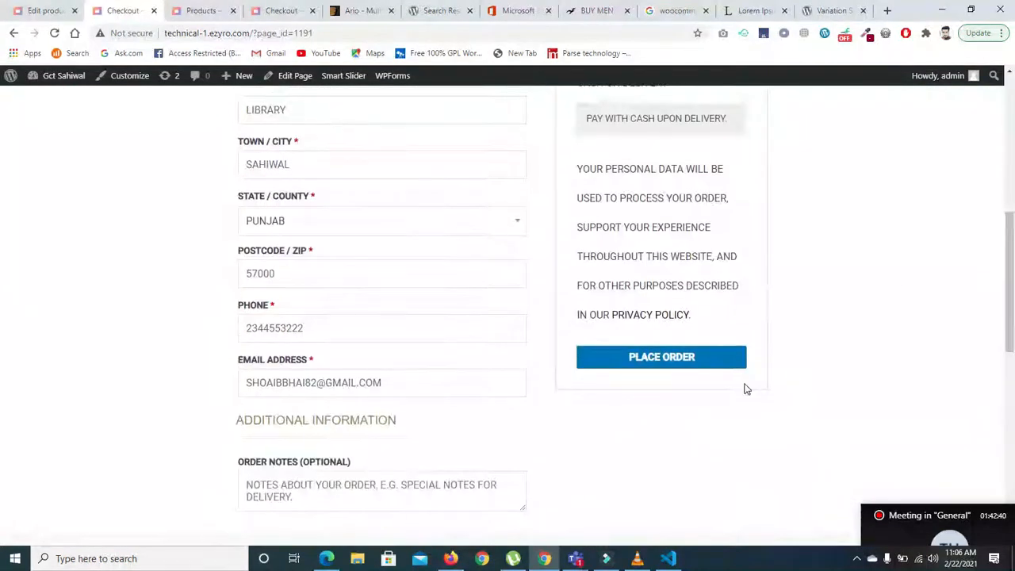
{"action": "left_click", "coordinate": [652, 357]}
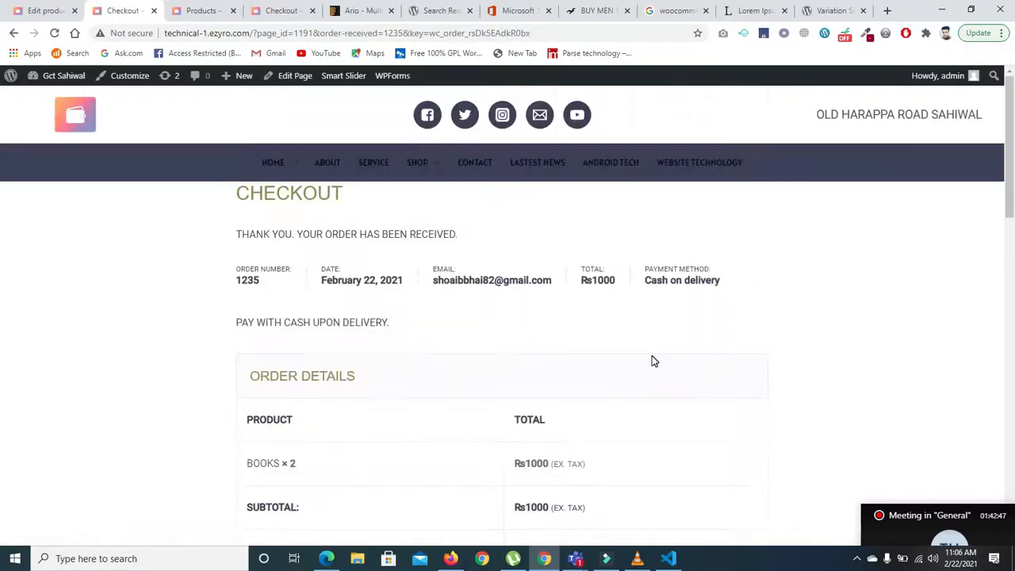
{"action": "scroll", "coordinate": [2, 317], "scroll_direction": "down", "scroll_amount": 7}
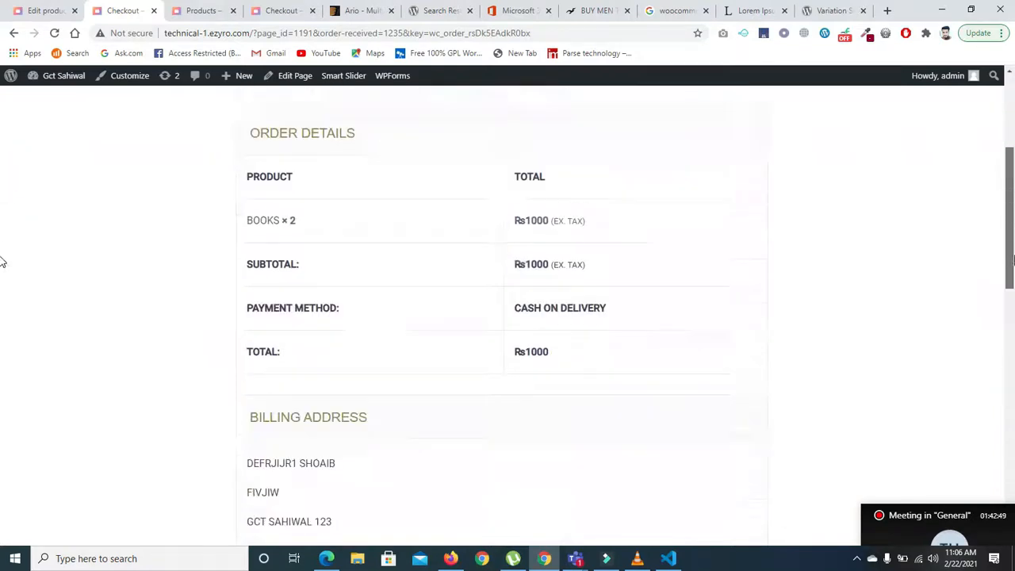
{"action": "left_click_drag", "start_coordinate": [1013, 354], "coordinate": [1013, 216]}
{"action": "scroll", "coordinate": [3, 206], "scroll_direction": "up", "scroll_amount": 1}
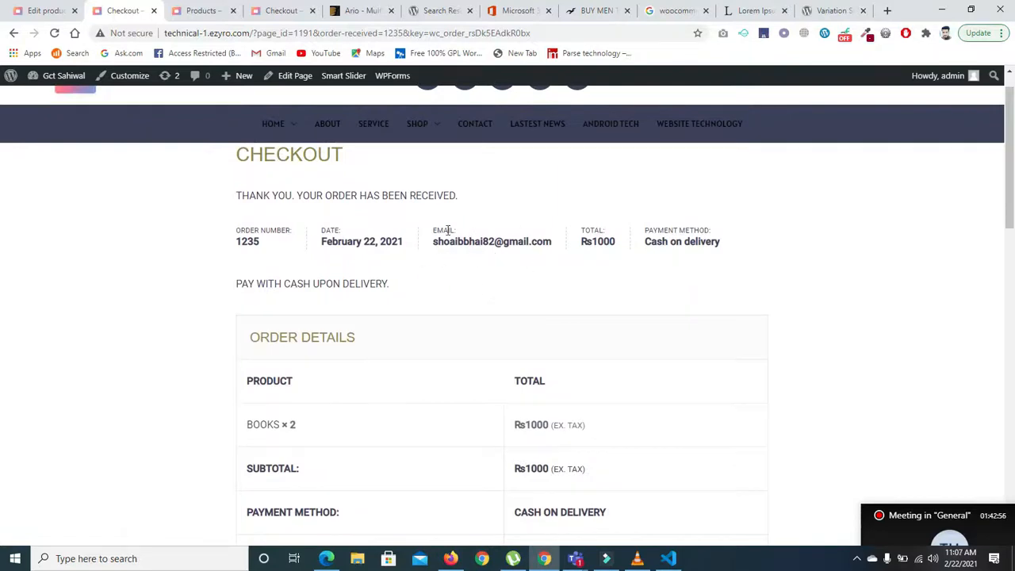
{"action": "left_click", "coordinate": [32, 11]}
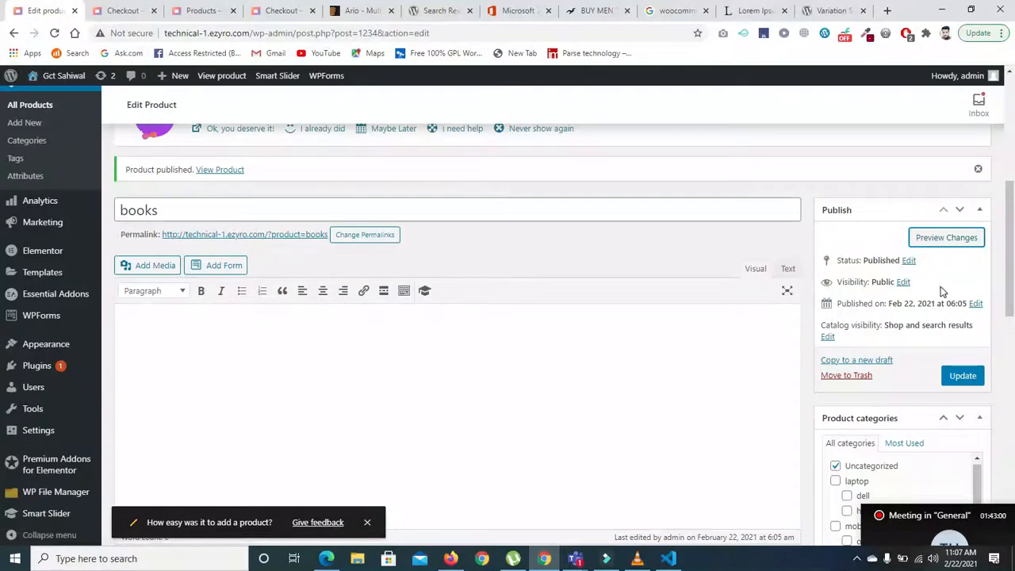
In WooCommerce Orders, preview the newest Rs1000 books order and mark it Completed
{"action": "left_click_drag", "start_coordinate": [1013, 222], "coordinate": [1014, 208]}
{"action": "scroll", "coordinate": [3, 206], "scroll_direction": "up", "scroll_amount": 2}
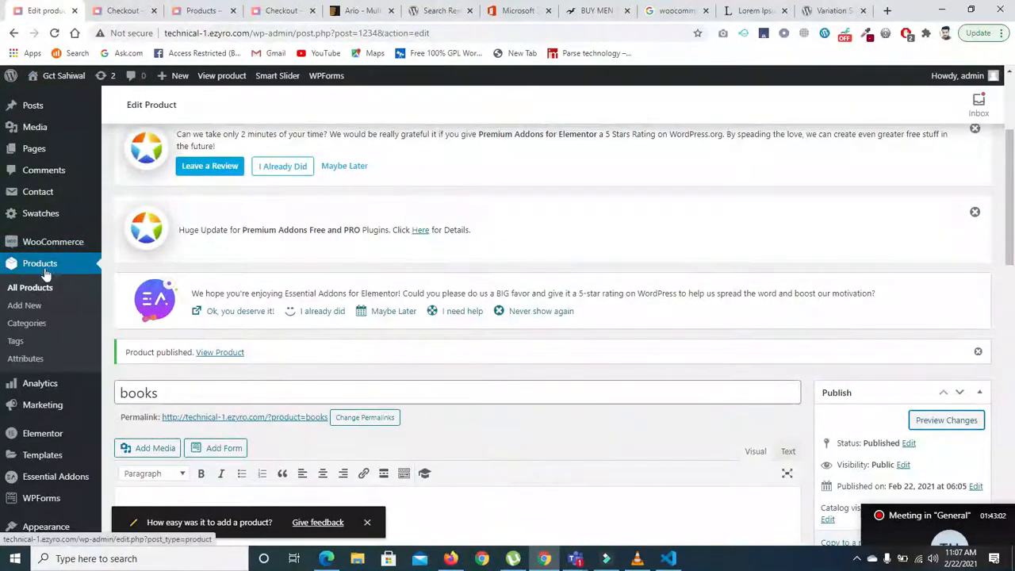
{"action": "mouse_move", "coordinate": [75, 243]}
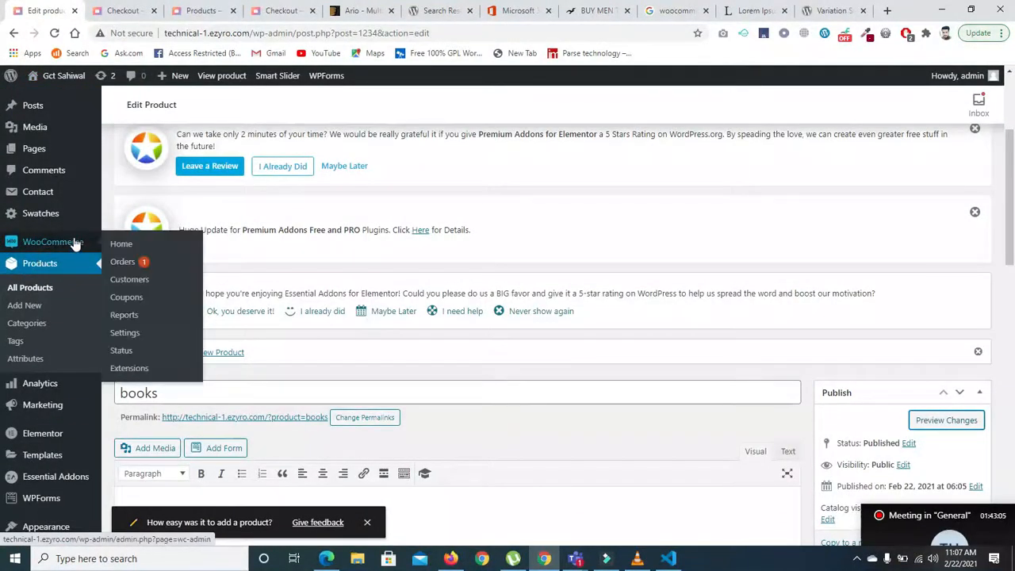
{"action": "left_click", "coordinate": [135, 263]}
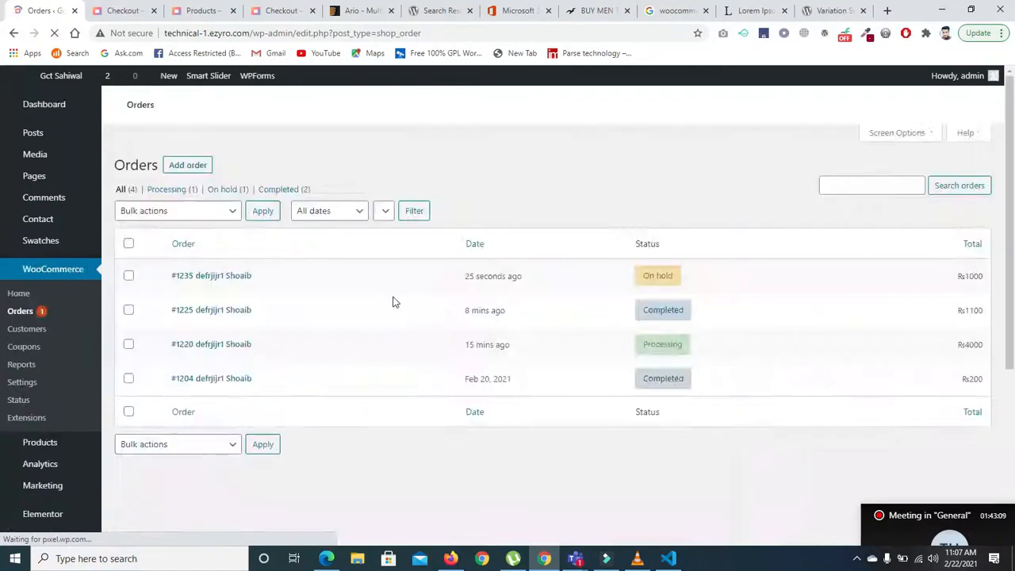
{"action": "left_click_drag", "start_coordinate": [1011, 287], "coordinate": [1014, 471]}
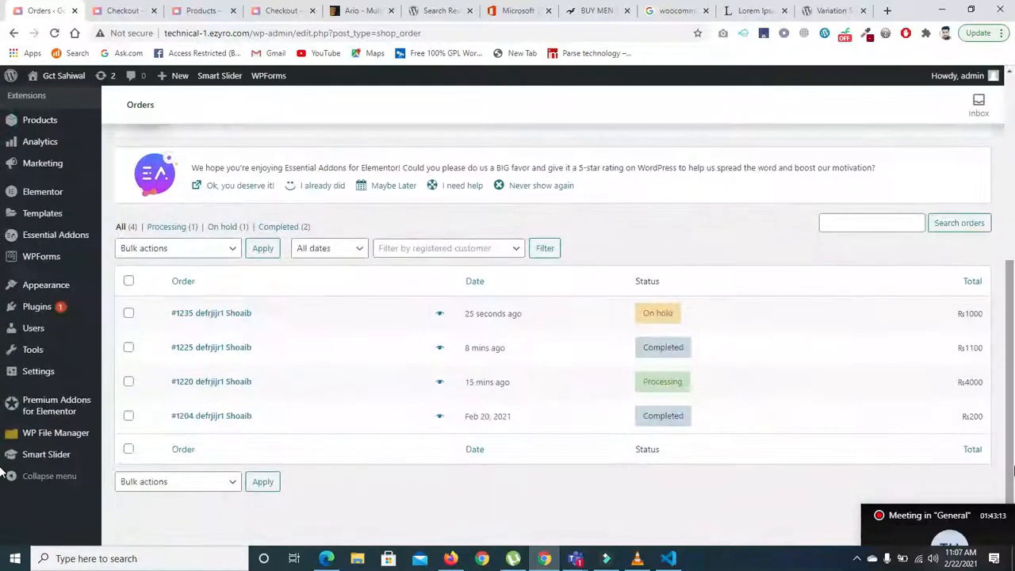
{"action": "left_click", "coordinate": [441, 316]}
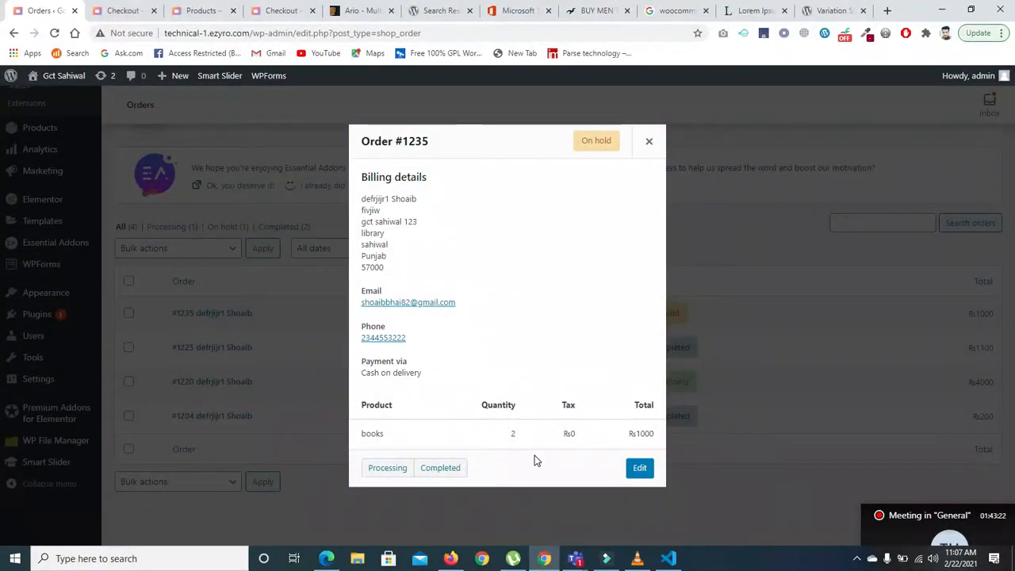
{"action": "left_click", "coordinate": [441, 471]}
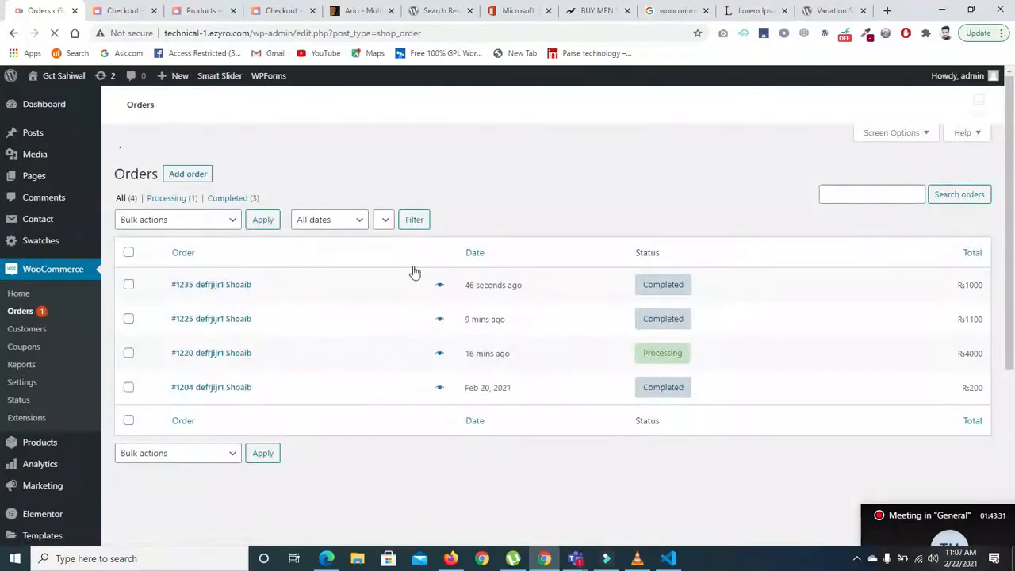
Return to the storefront's order-received page and reload it
{"action": "scroll", "coordinate": [612, 400], "scroll_direction": "down", "scroll_amount": 3}
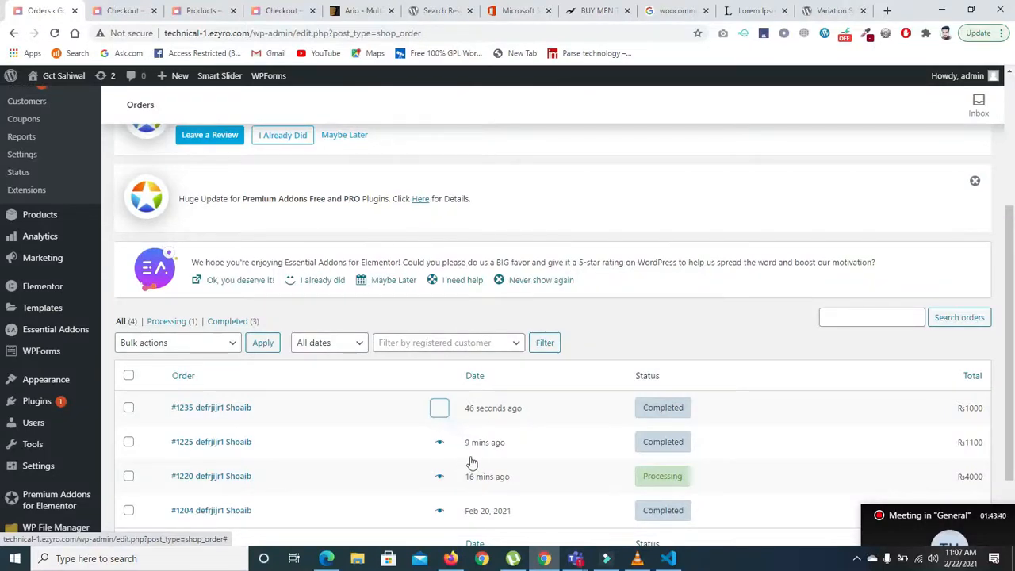
{"action": "left_click", "coordinate": [123, 10]}
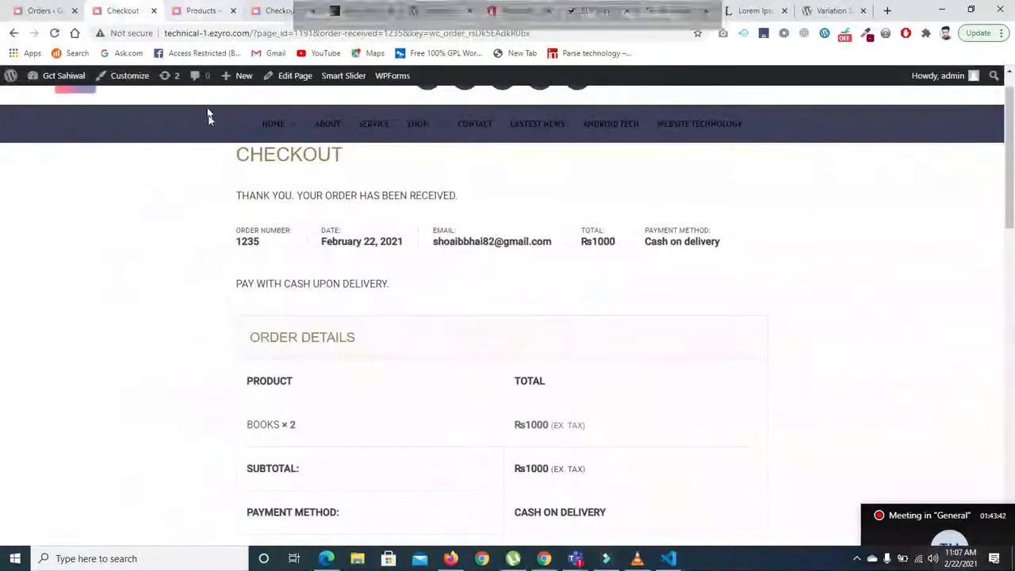
{"action": "left_click", "coordinate": [54, 32]}
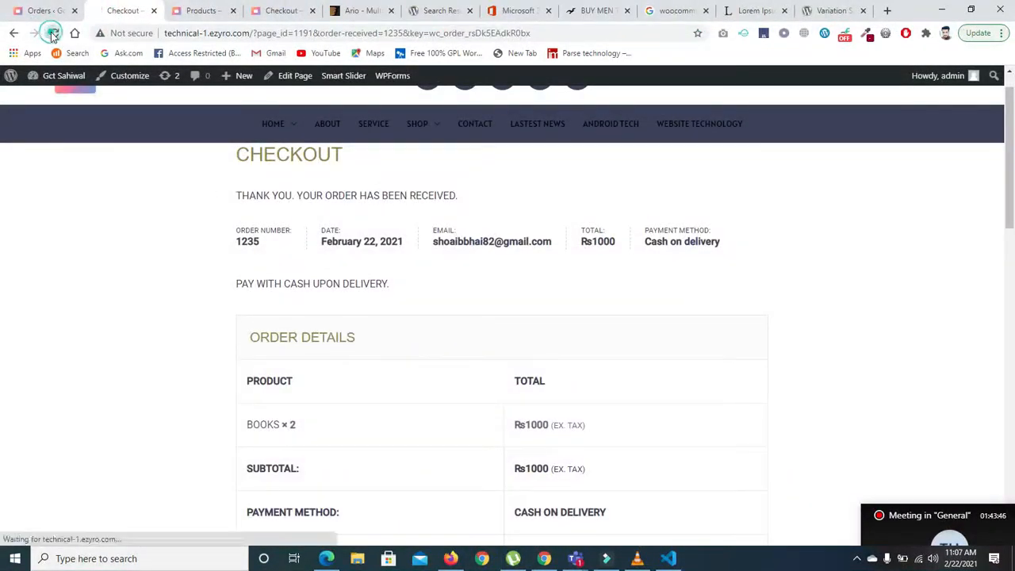